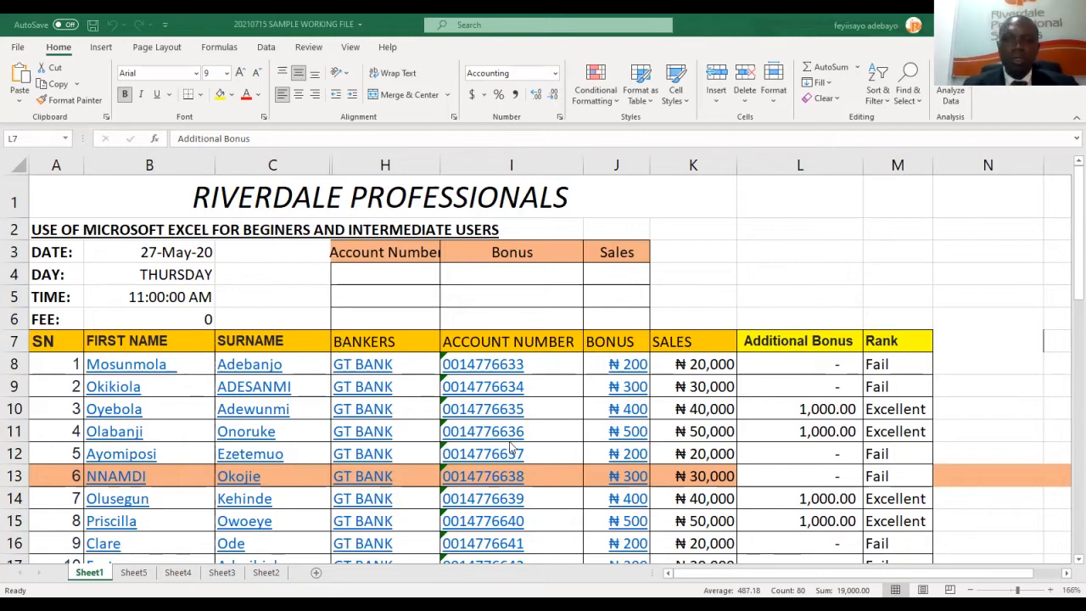
Highlight single records in rows 8 and 9 of the table, and extend the row selection from row 8 to row 31.
left_click(1066, 240)
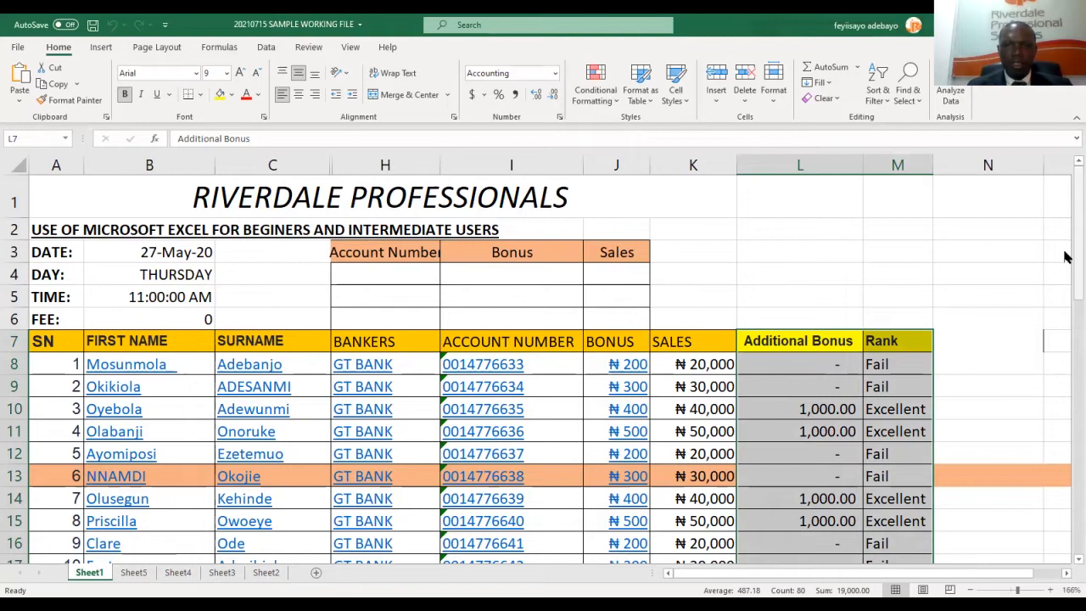
scroll(1062, 289, "down", 2)
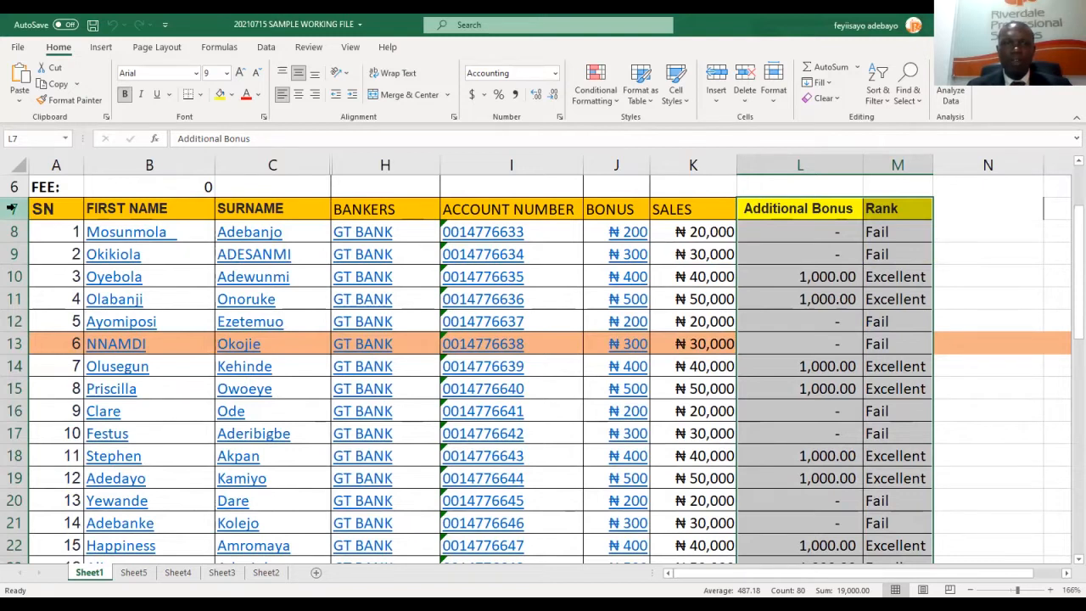
left_click(12, 231)
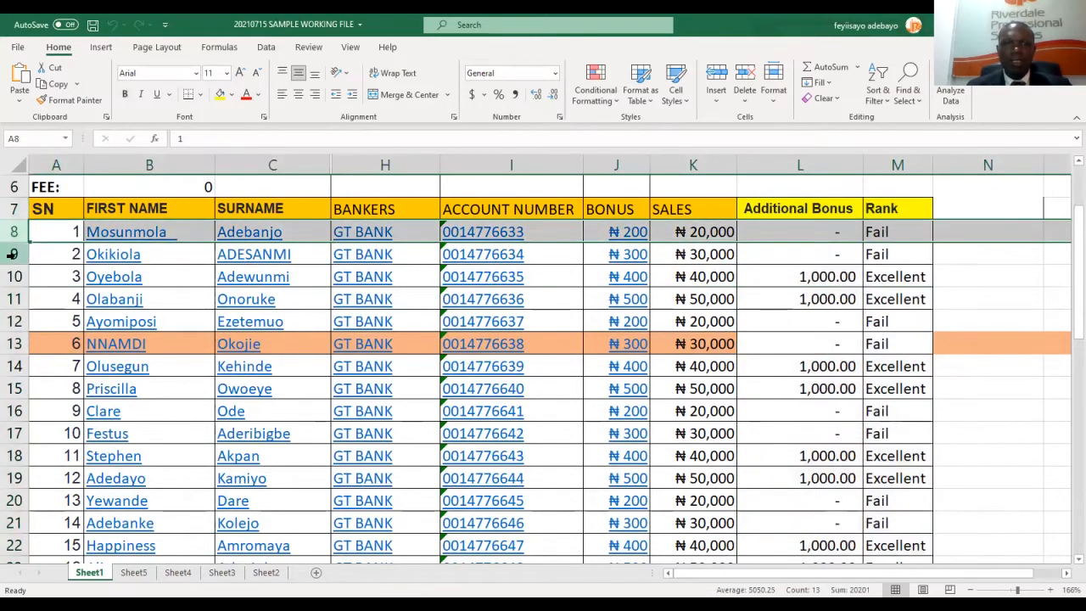
left_click(12, 253)
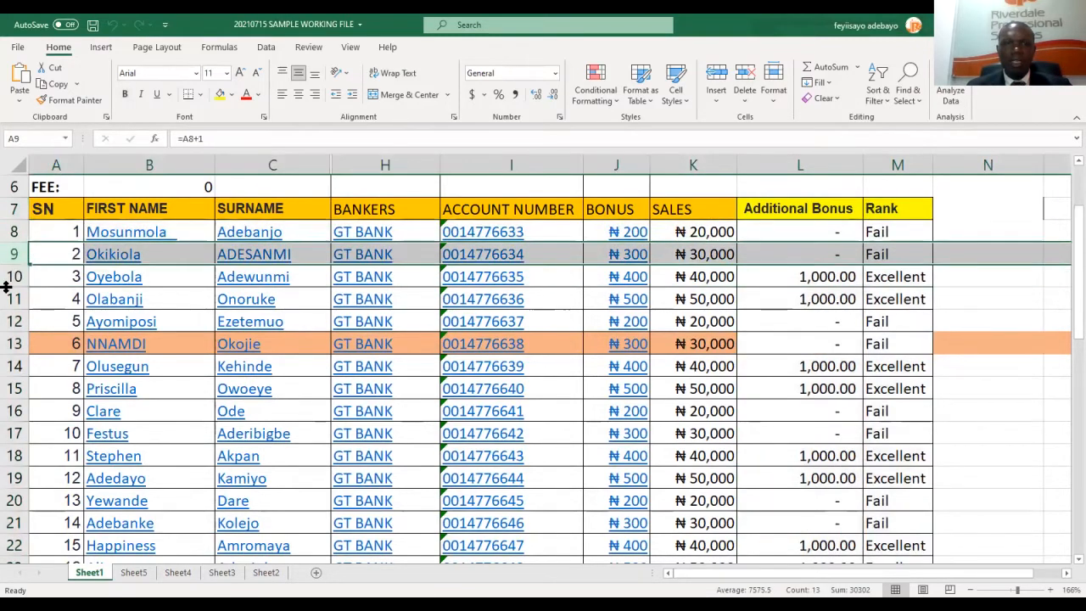
left_click(12, 232)
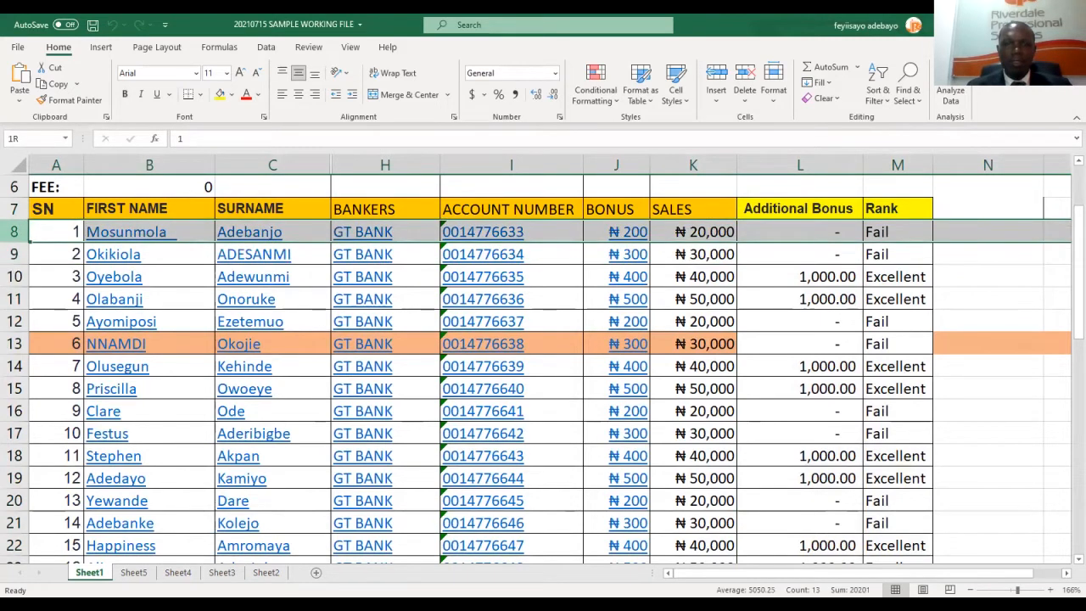
left_click_drag(12, 232, 66, 549)
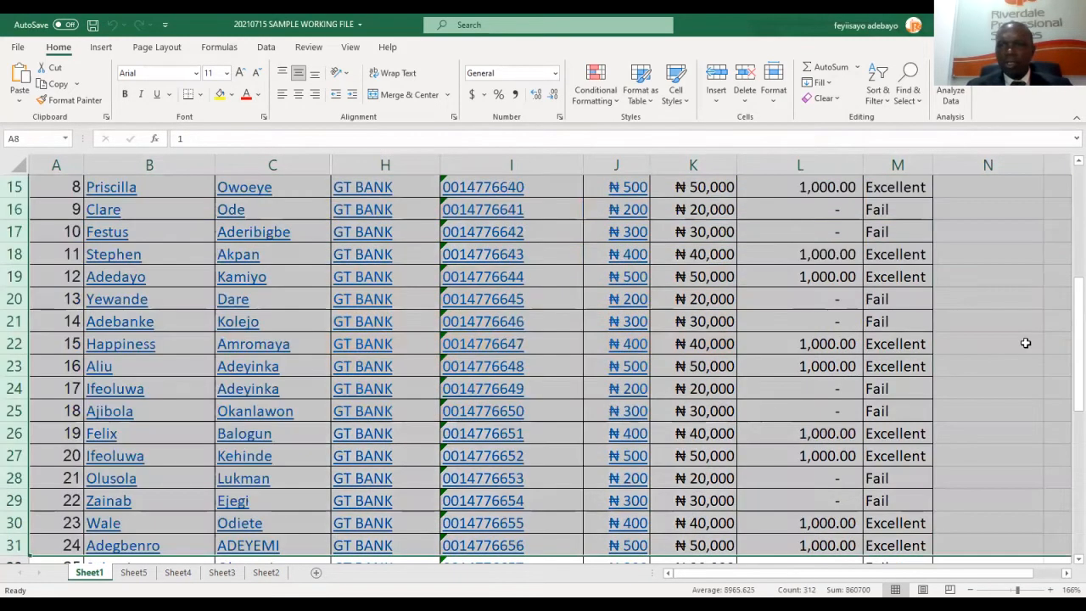
scroll(1067, 244, "up", 5)
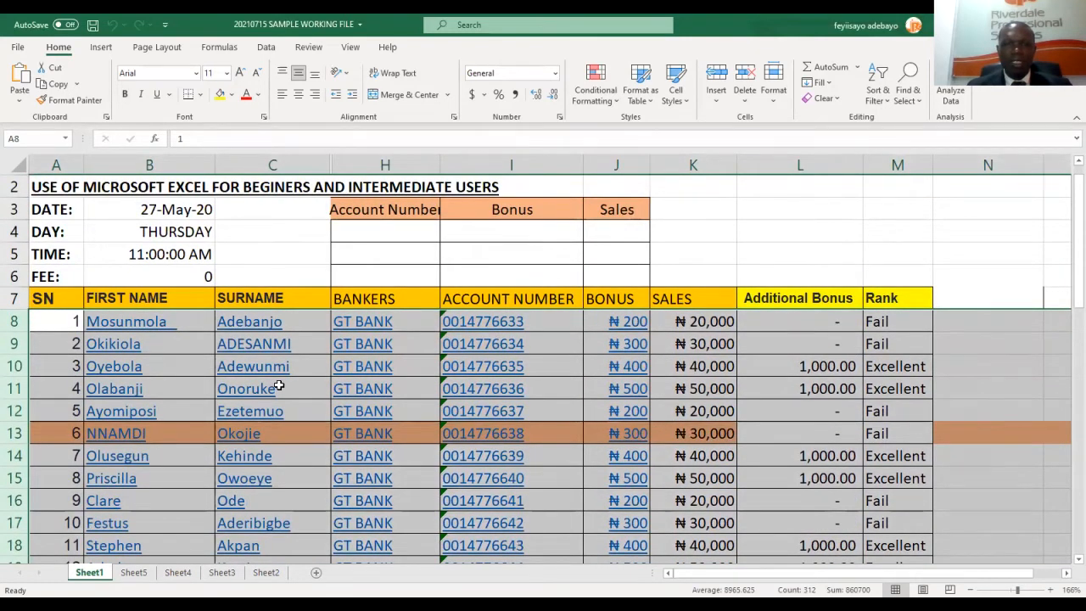
left_click(277, 386)
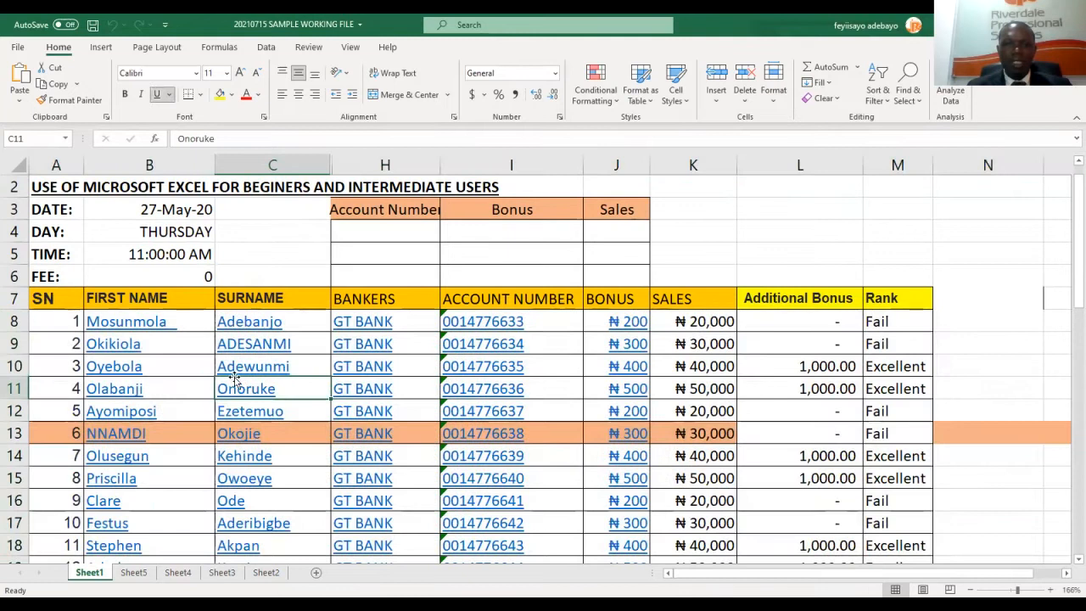
Highlight the record rows 8 to 28 as a block, and single out rows 13 and 14 one at a time.
left_click(12, 321)
left_click_drag(12, 323, 33, 522)
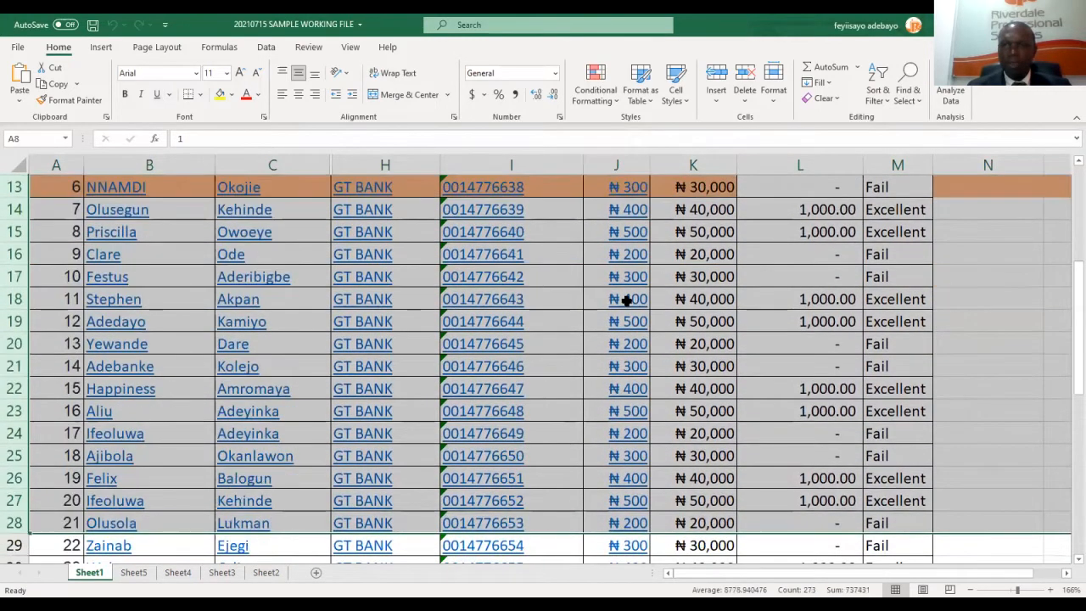
left_click_drag(1067, 303, 1066, 218)
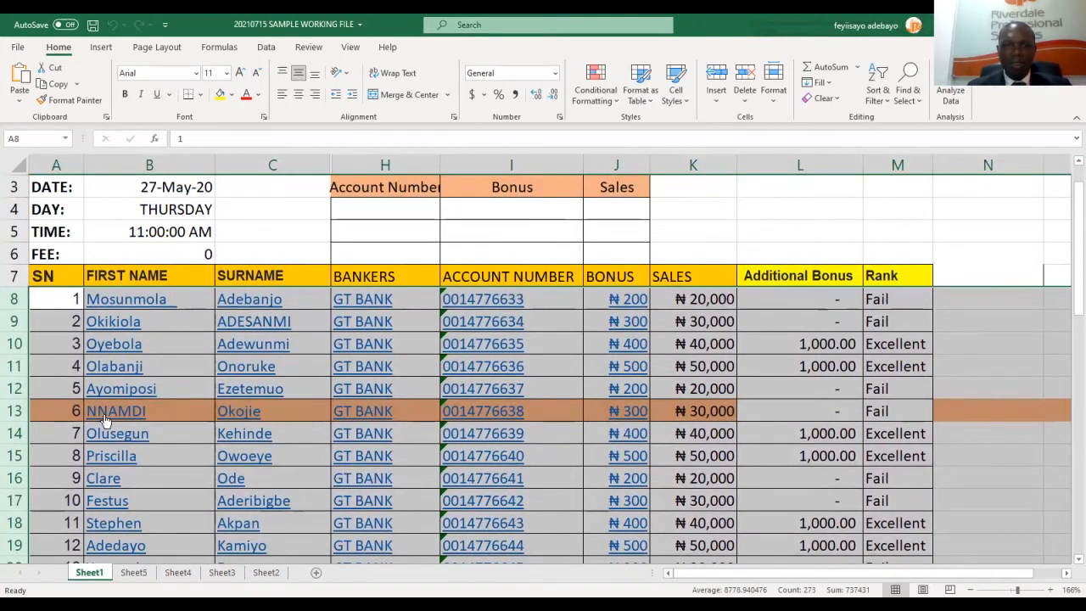
left_click(14, 410)
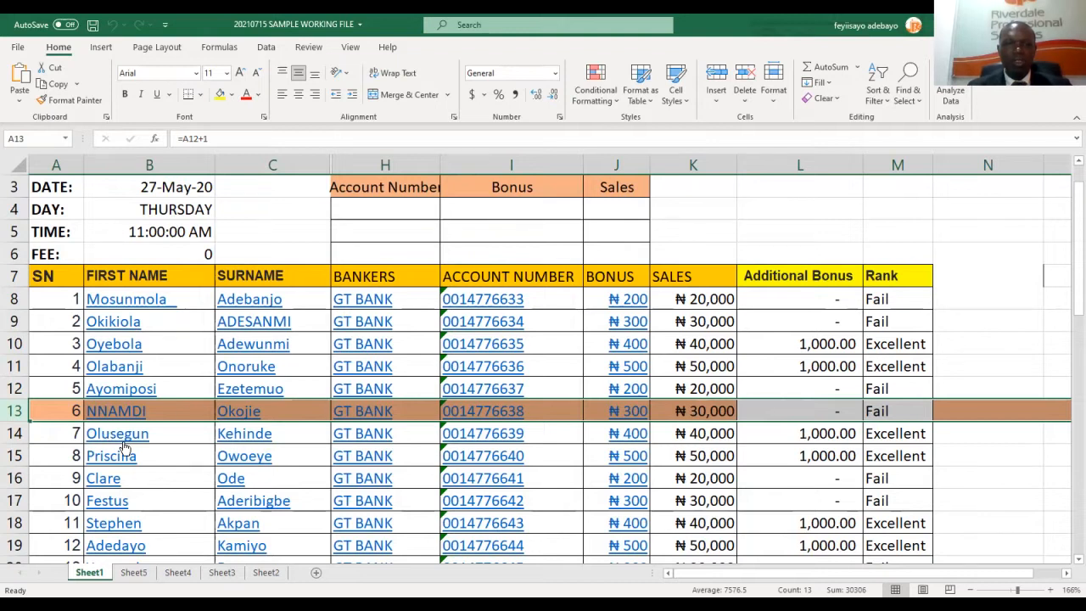
left_click(12, 433)
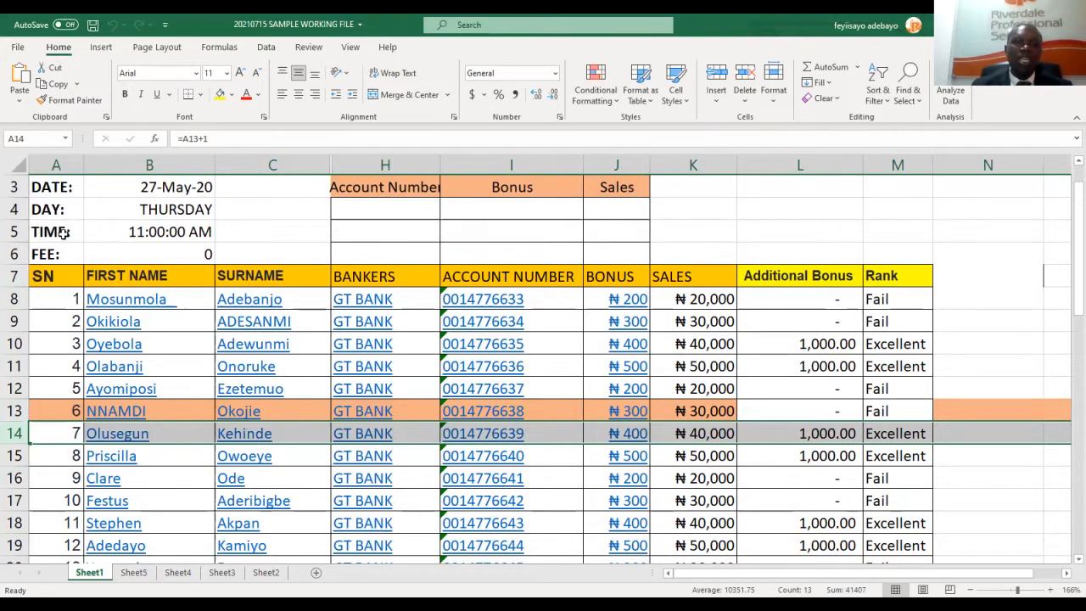
left_click(55, 164)
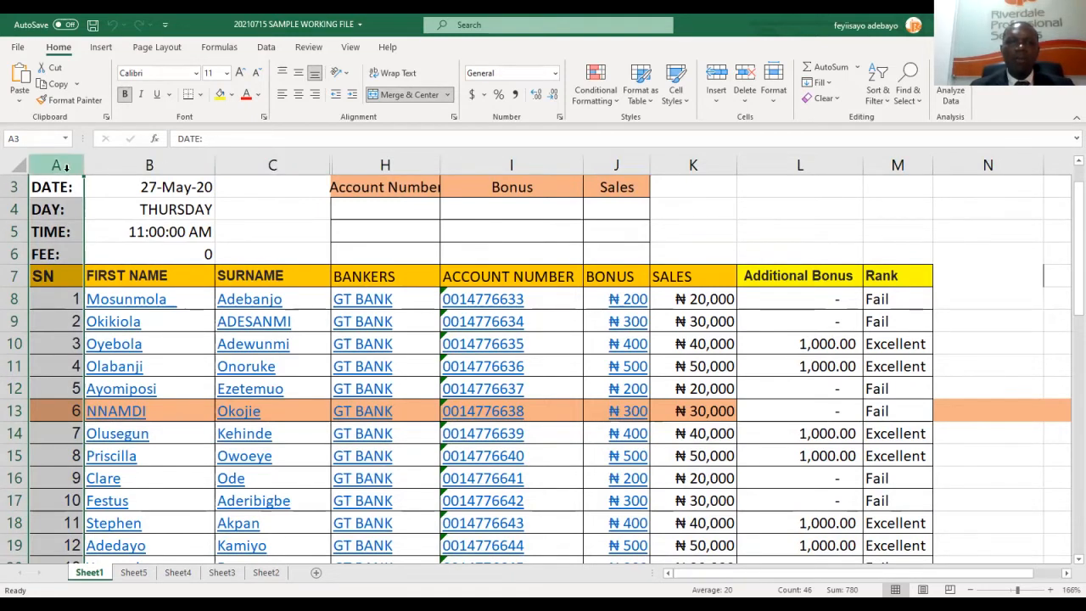
key("ctrl+c")
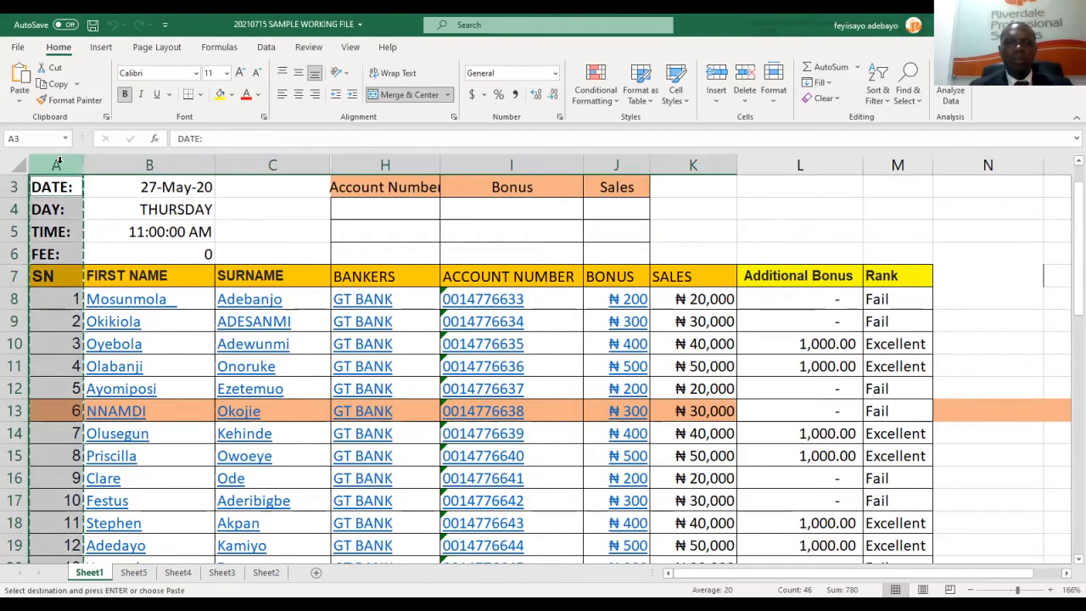
key("ctrl+shift+l")
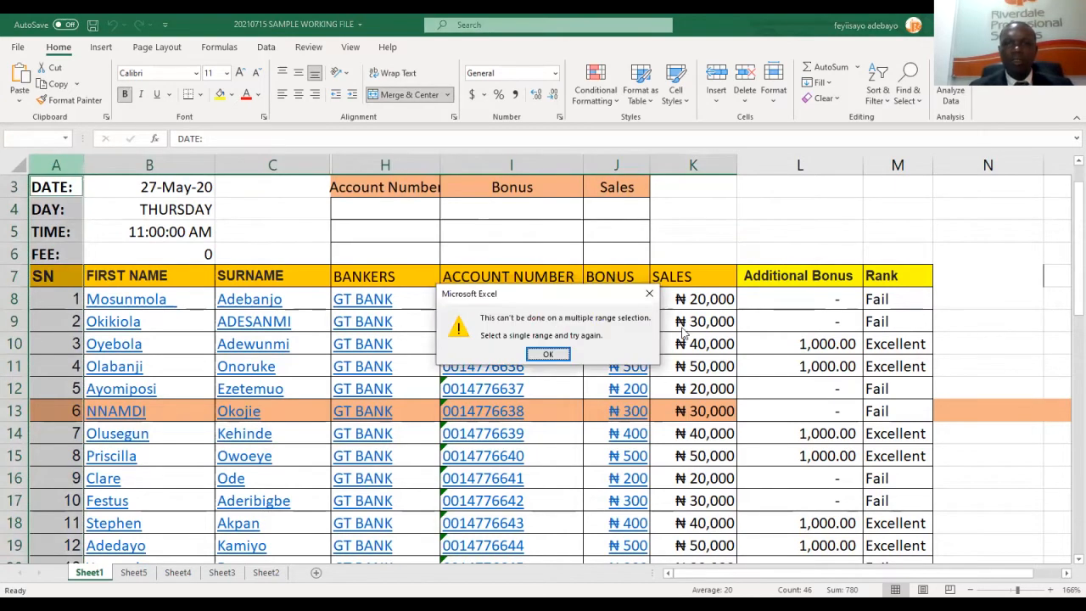
left_click(649, 292)
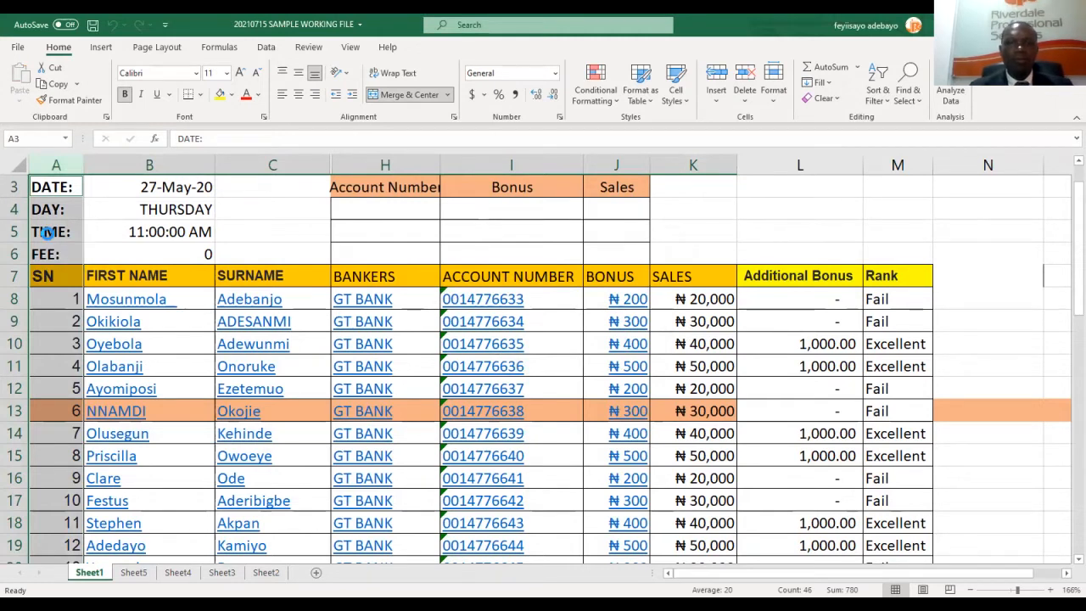
key("ctrl+shift+l")
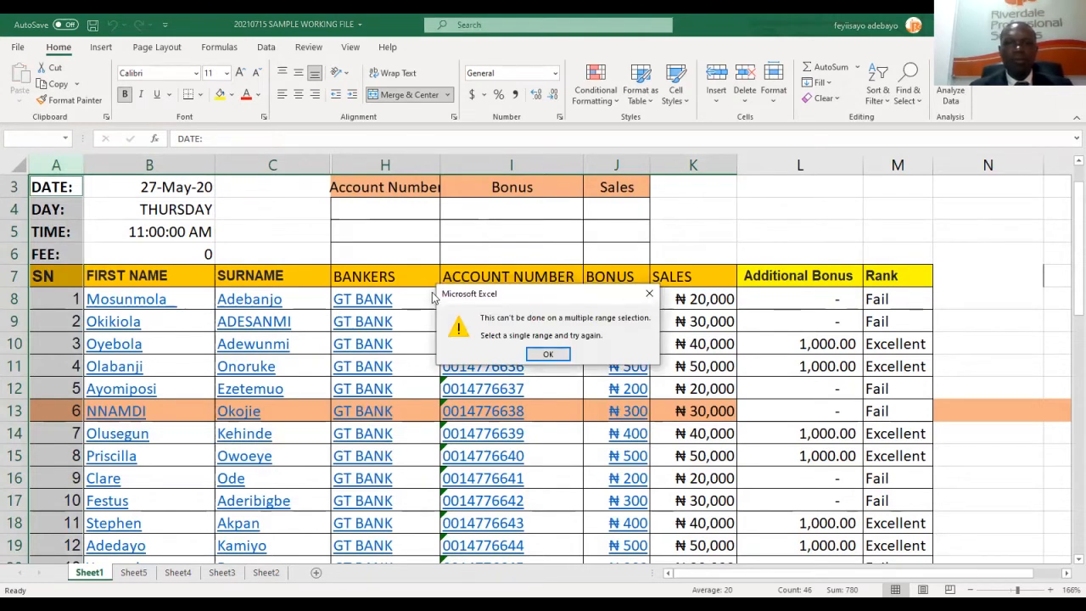
left_click(548, 355)
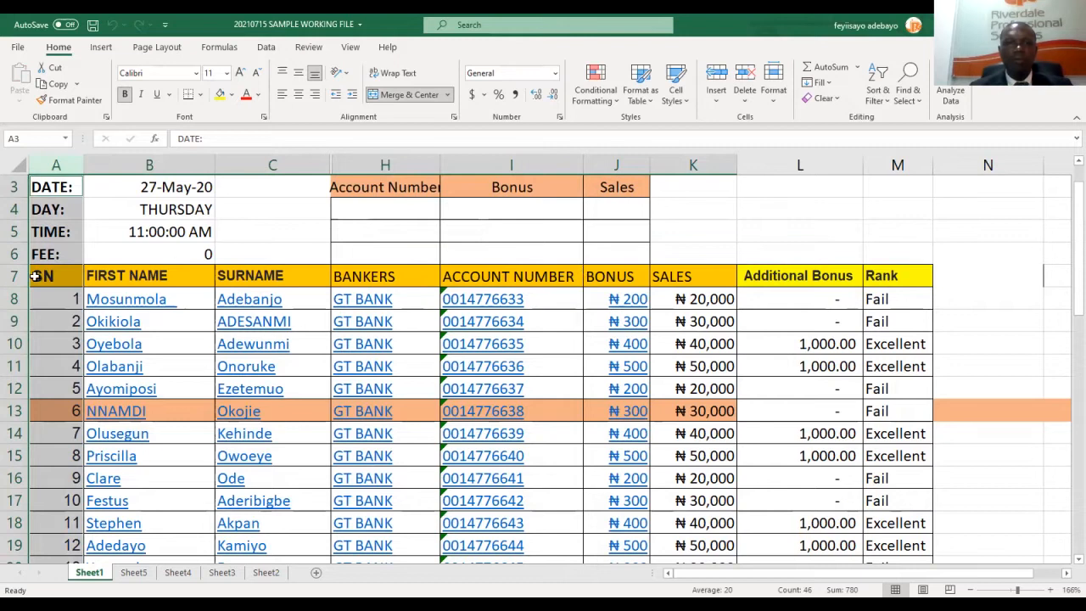
Move the SN cells A7:A46 in front of the BONUS column by inserting the cut cells, and undo the move.
left_click_drag(62, 276, 59, 499)
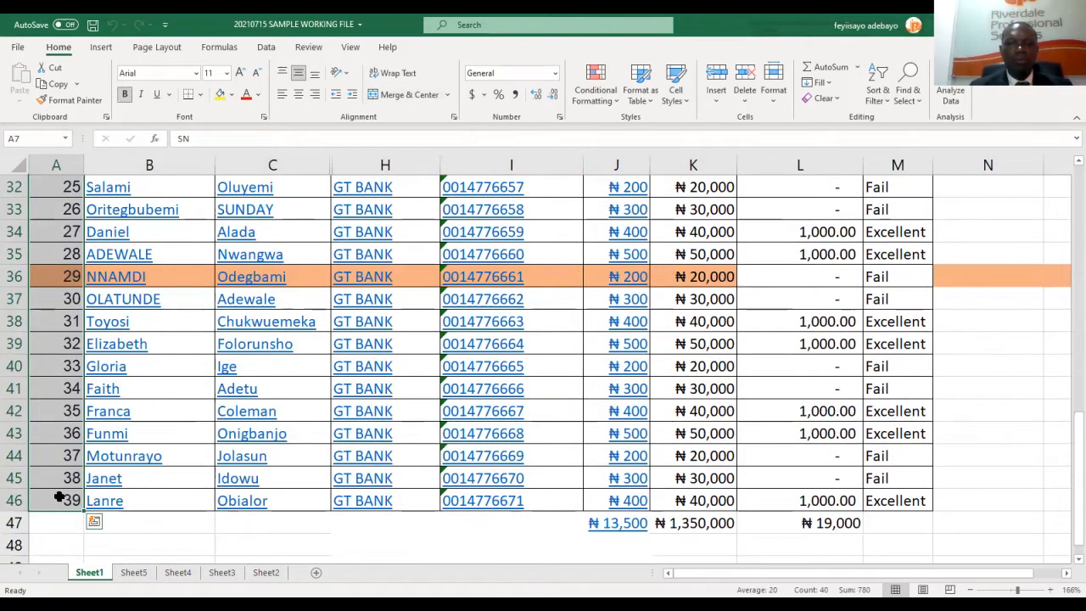
key("ctrl+c")
scroll(58, 494, "up", 10)
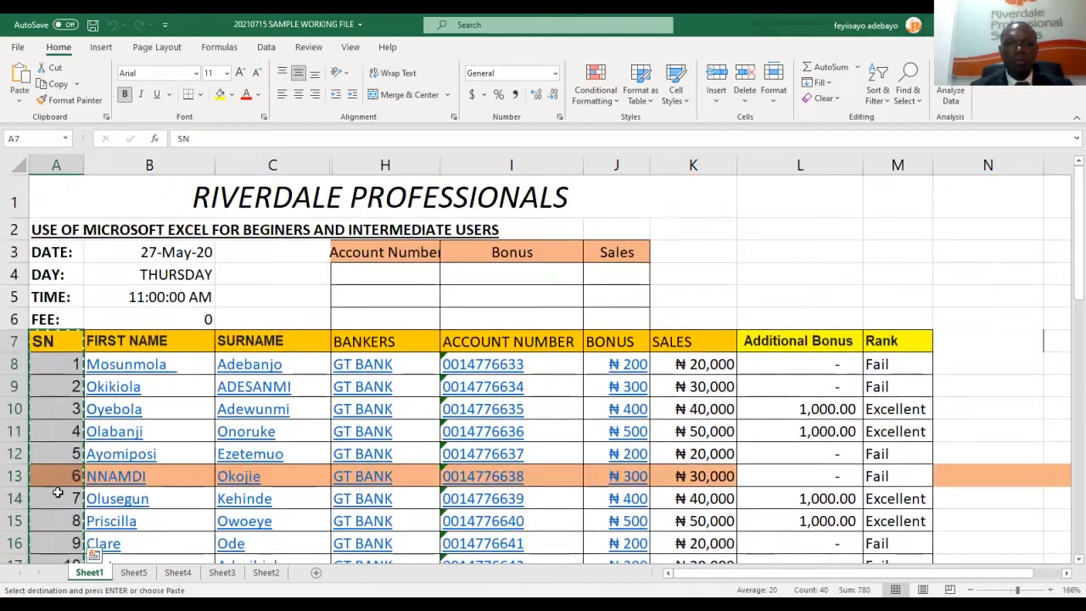
left_click(620, 340)
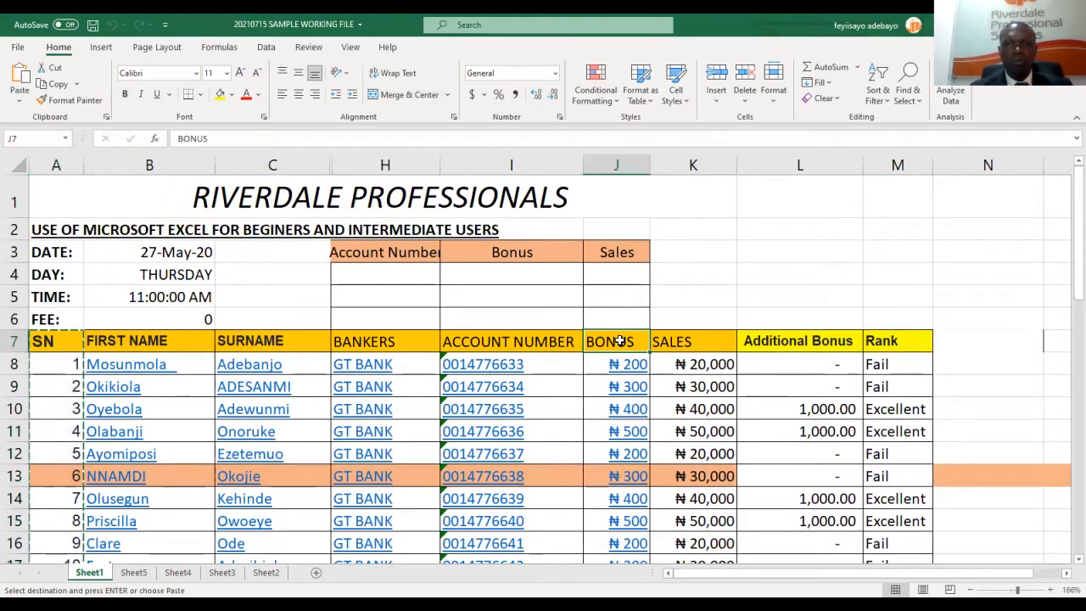
right_click(618, 353)
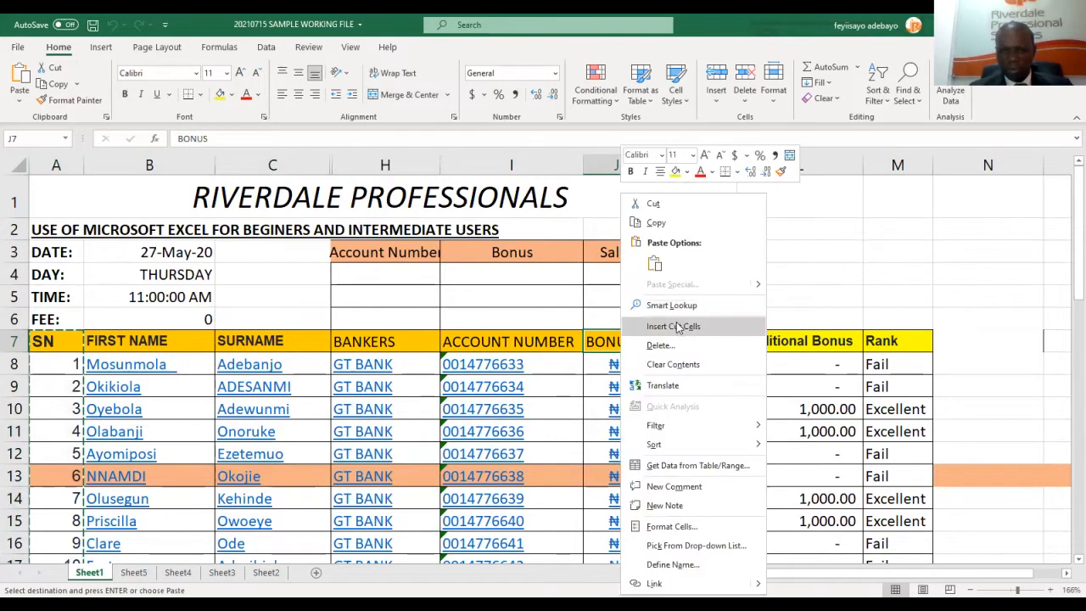
left_click(672, 329)
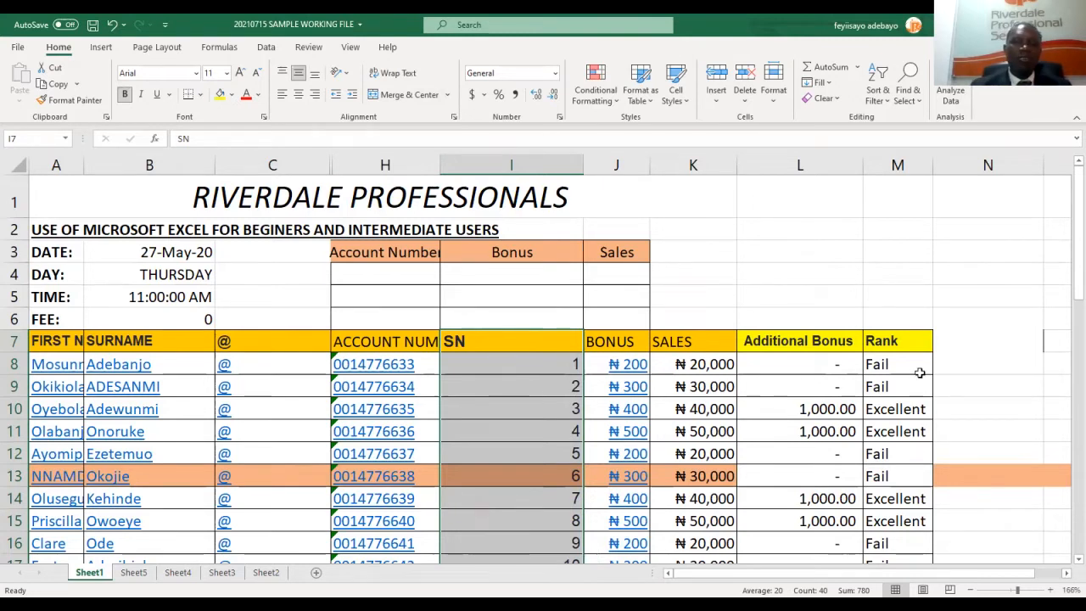
key("ctrl+z")
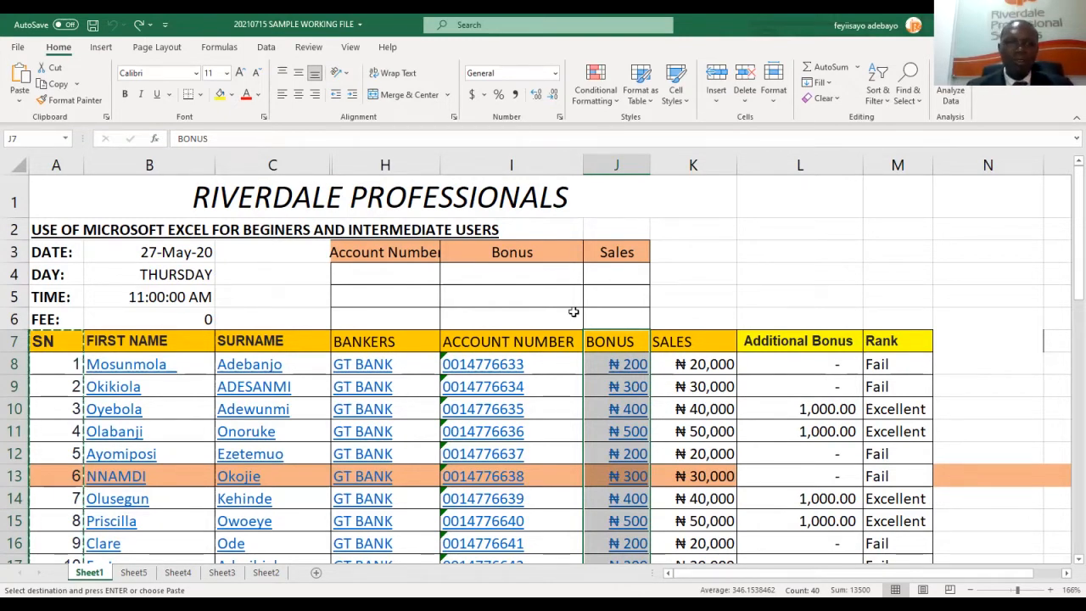
Step cell by cell through the records in the SN and FIRST NAME columns below the table header.
left_click(47, 368)
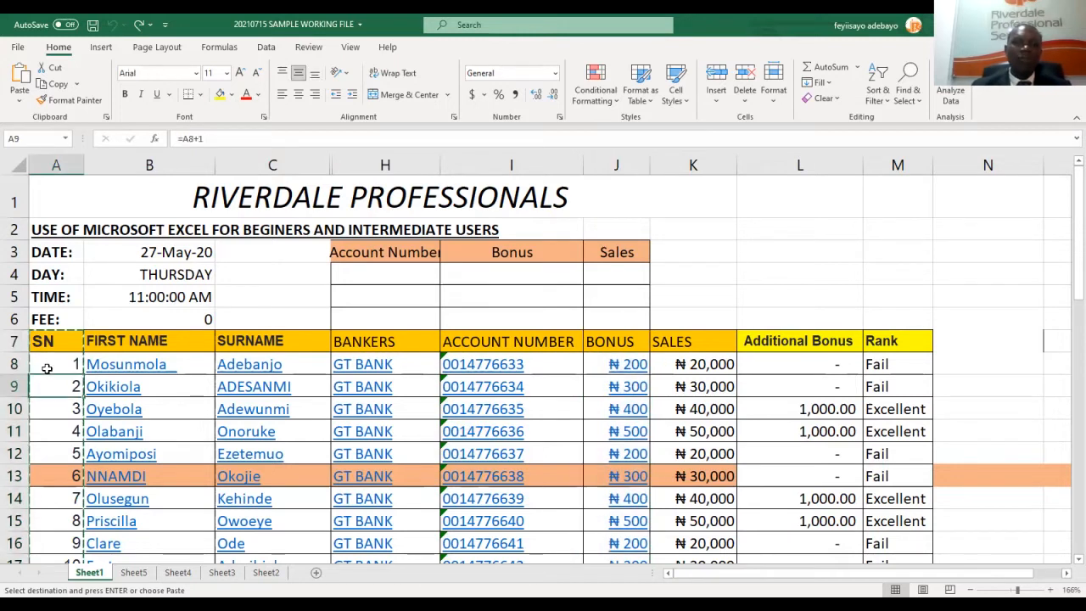
key("Up")
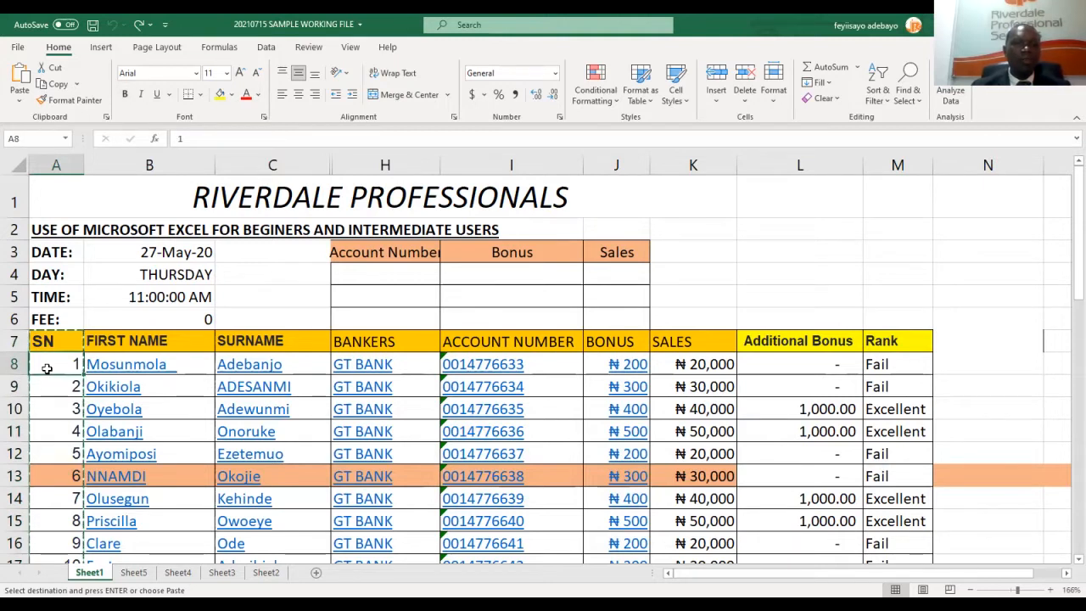
key("Down")
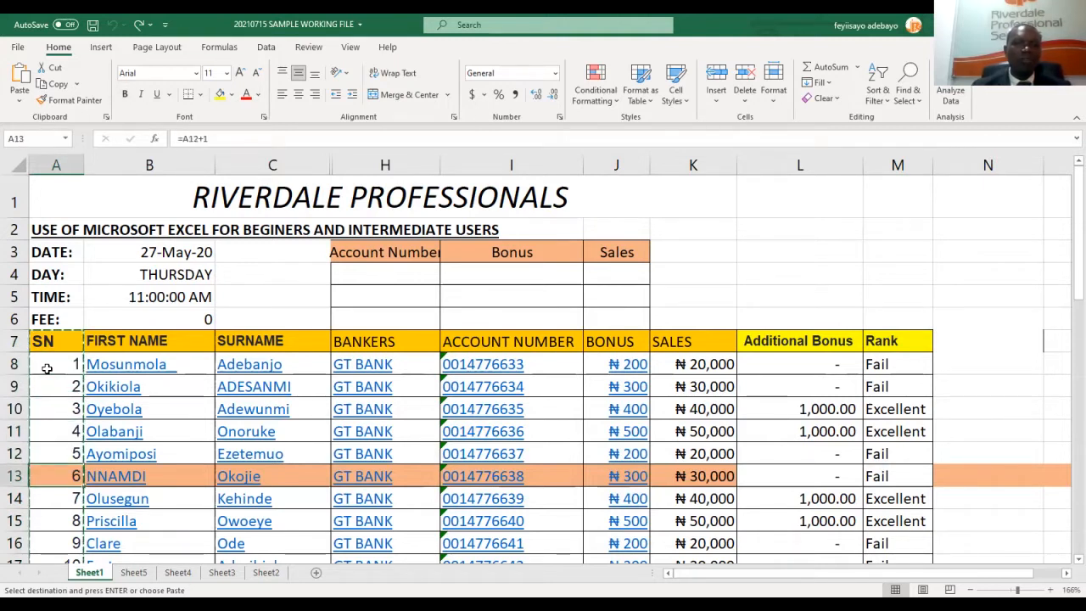
key("Up")
key("Up")
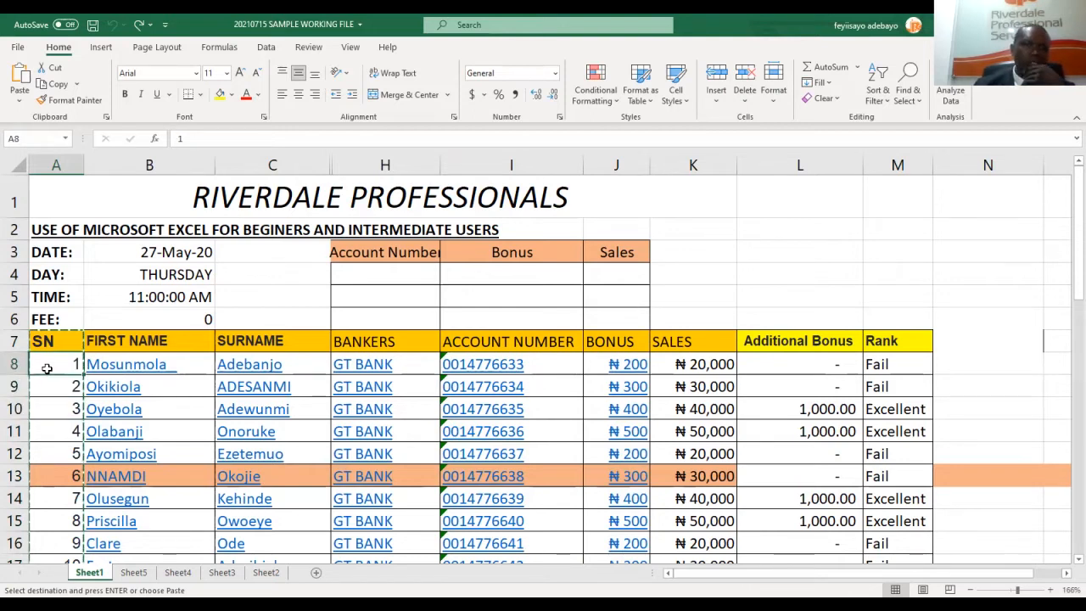
key("Down")
left_click(47, 367)
key("Down")
key("Down")
key("Down")
key("Right")
key("Up")
key("Up")
key("Up")
key("Up")
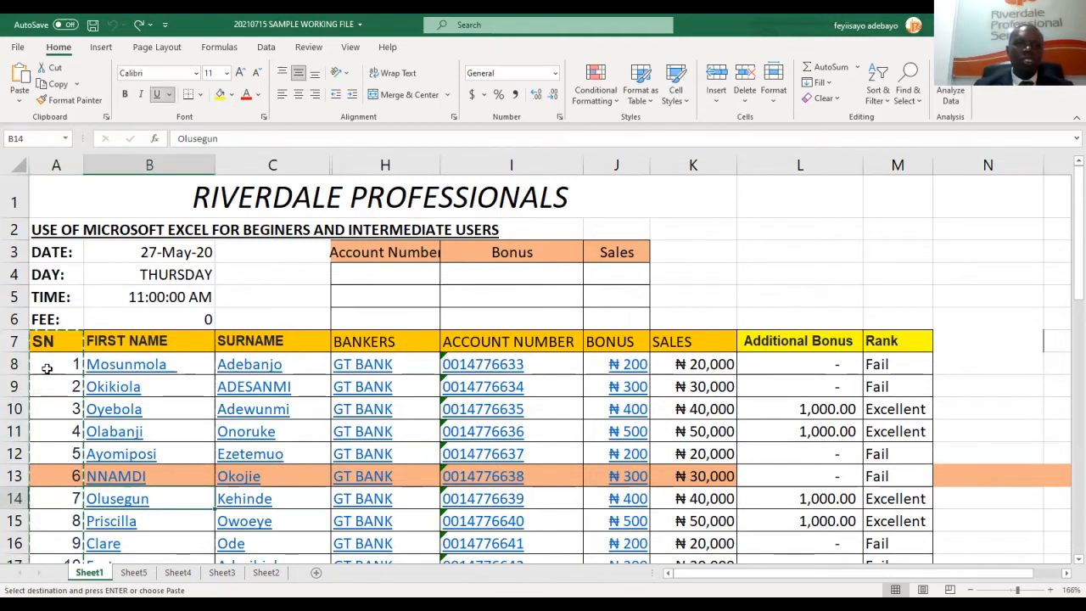
key("Up")
key("Up")
key("Up")
key("Down")
key("Down")
key("Down")
key("Down")
key("Down")
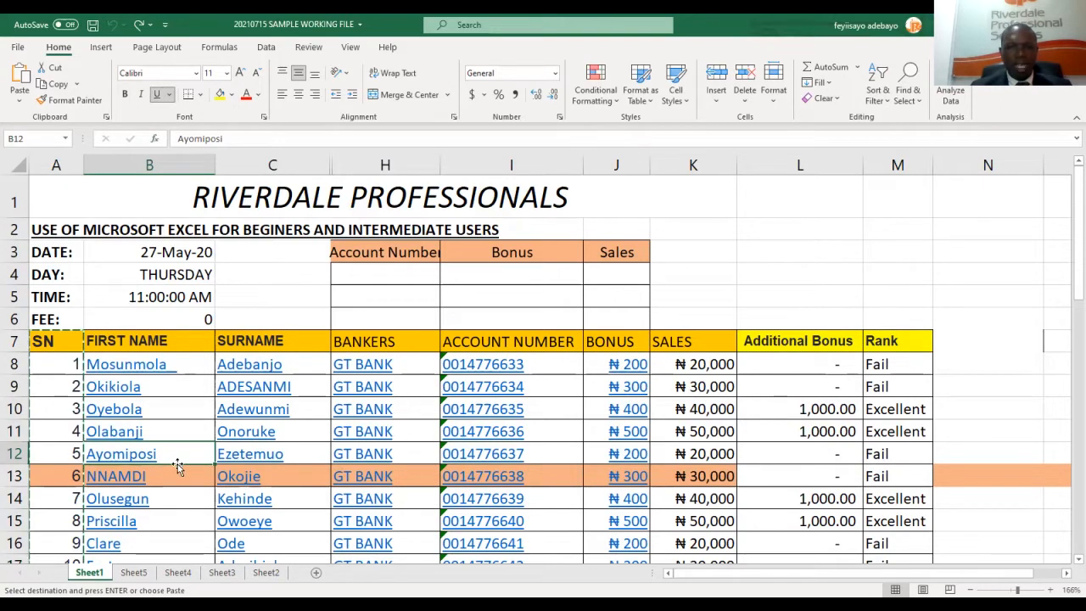
Select the whole FIRST NAME column and look through its entries down the list and back to the header.
left_click(142, 164)
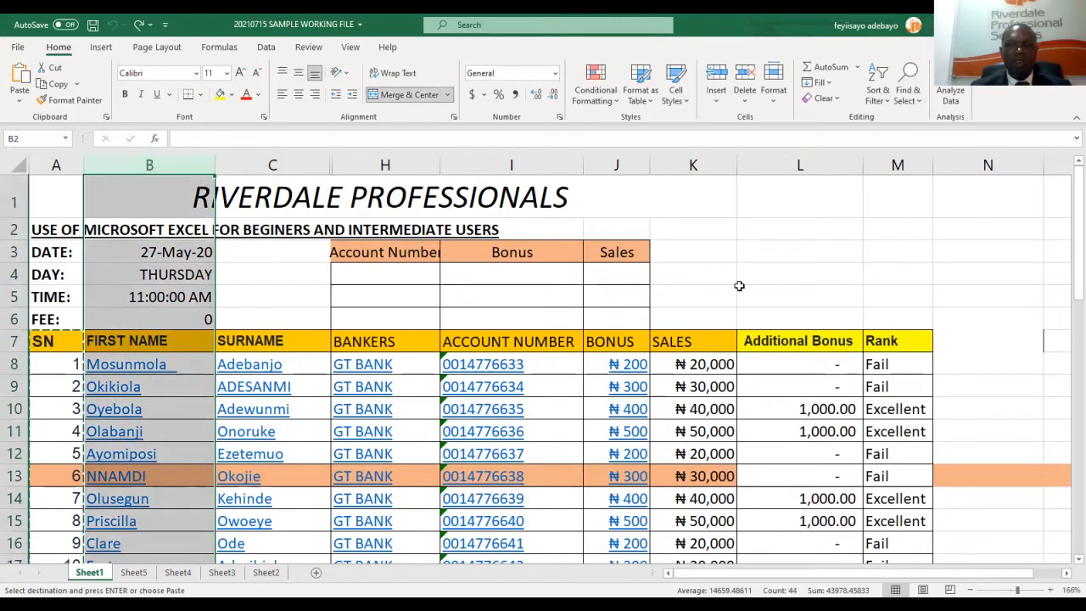
left_click_drag(1066, 241, 1064, 449)
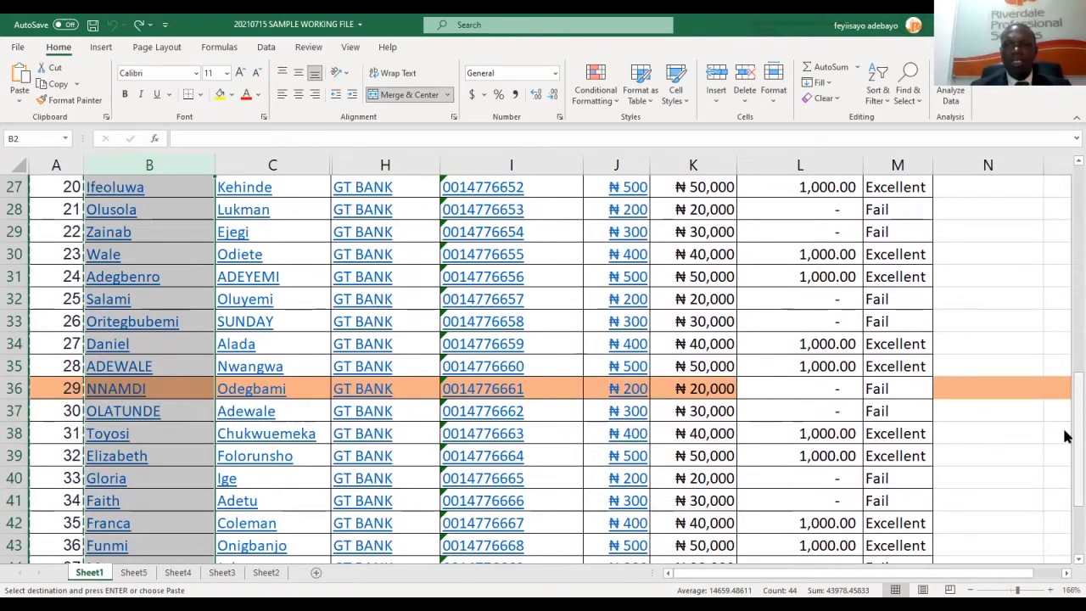
scroll(1066, 436, "up", 7)
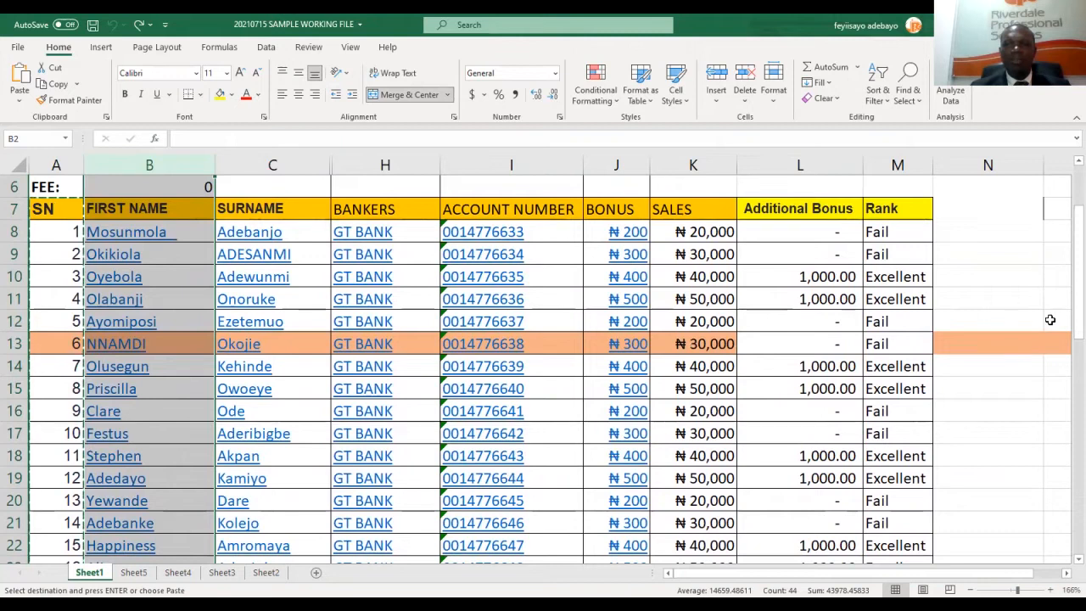
left_click_drag(1066, 302, 1066, 425)
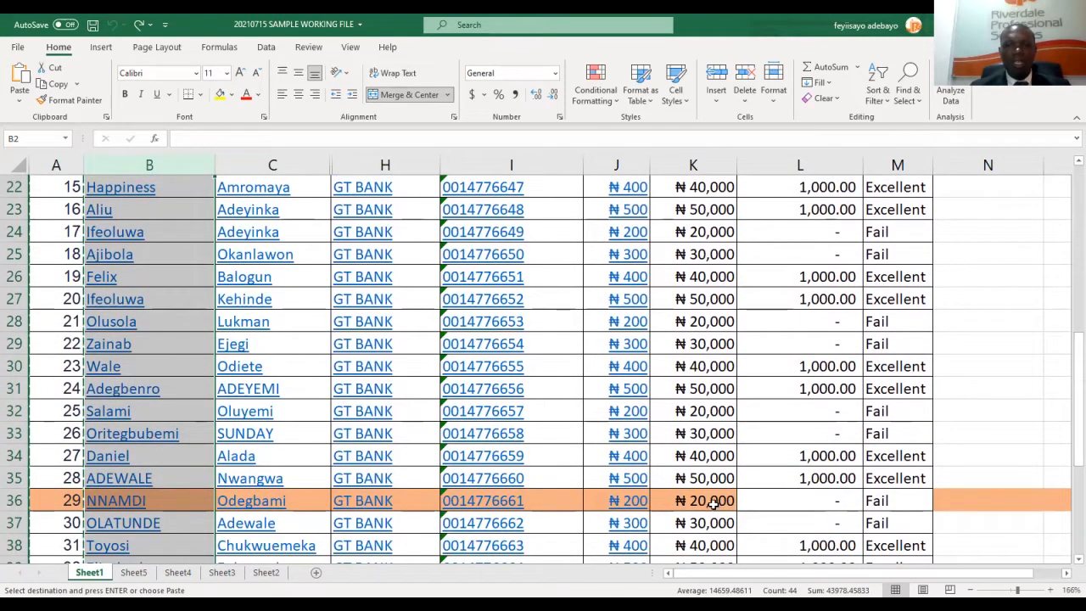
left_click_drag(1067, 431, 1067, 233)
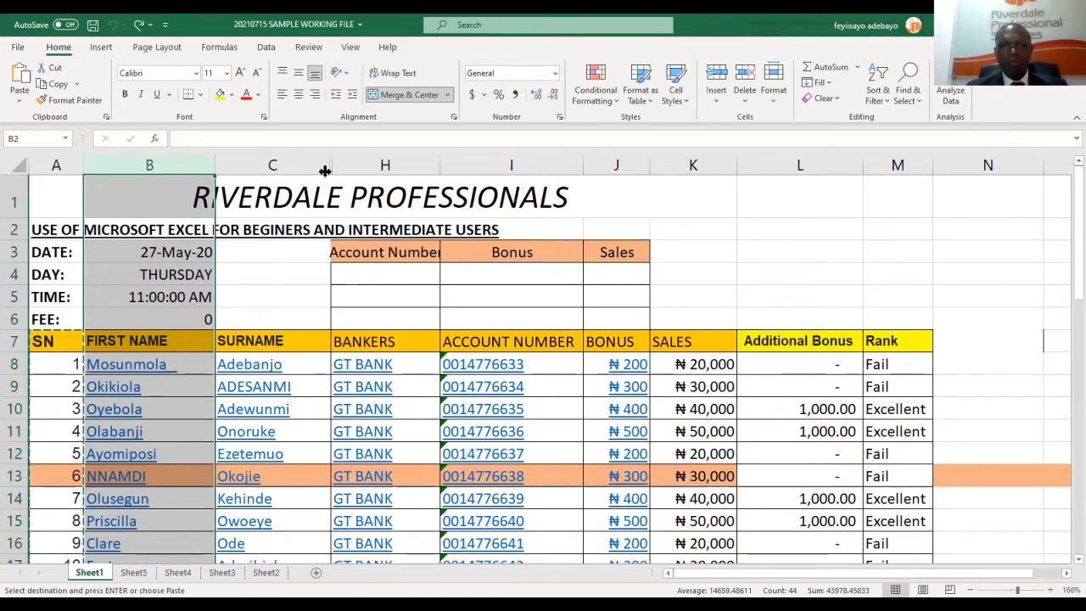
Unhide the hidden columns between the SURNAME and BANKERS columns by selecting columns C to I.
left_click_drag(302, 159, 397, 168)
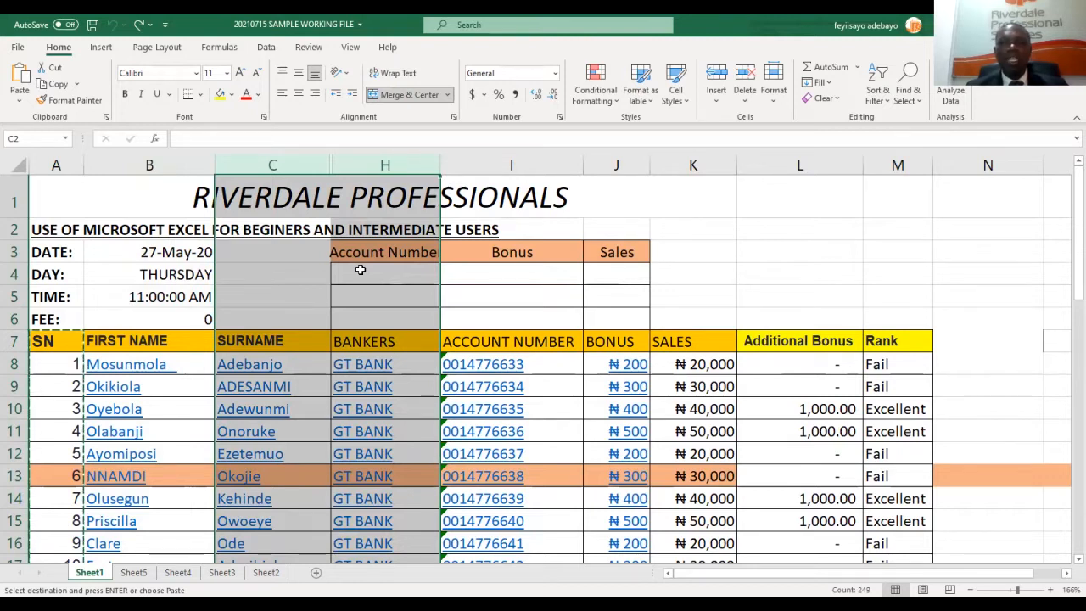
left_click(376, 271)
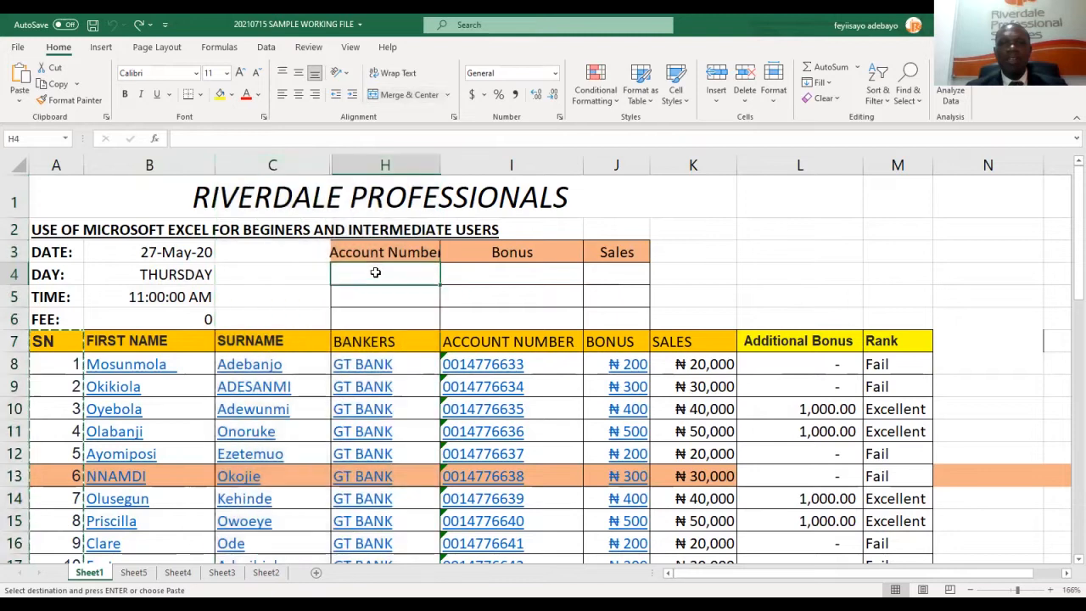
left_click(485, 271)
left_click(621, 279)
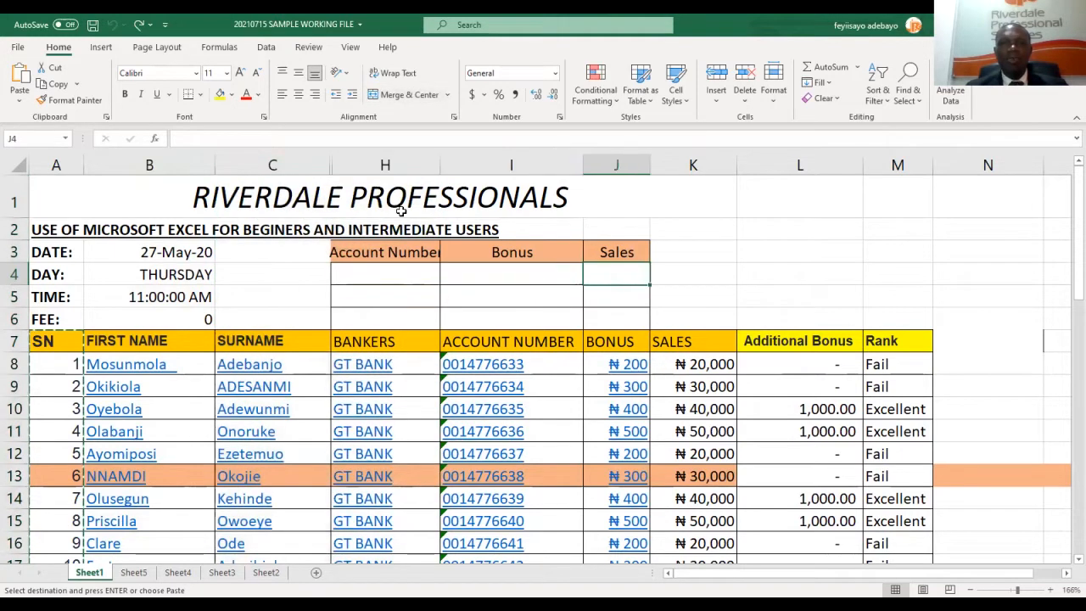
left_click_drag(271, 163, 444, 152)
right_click(447, 163)
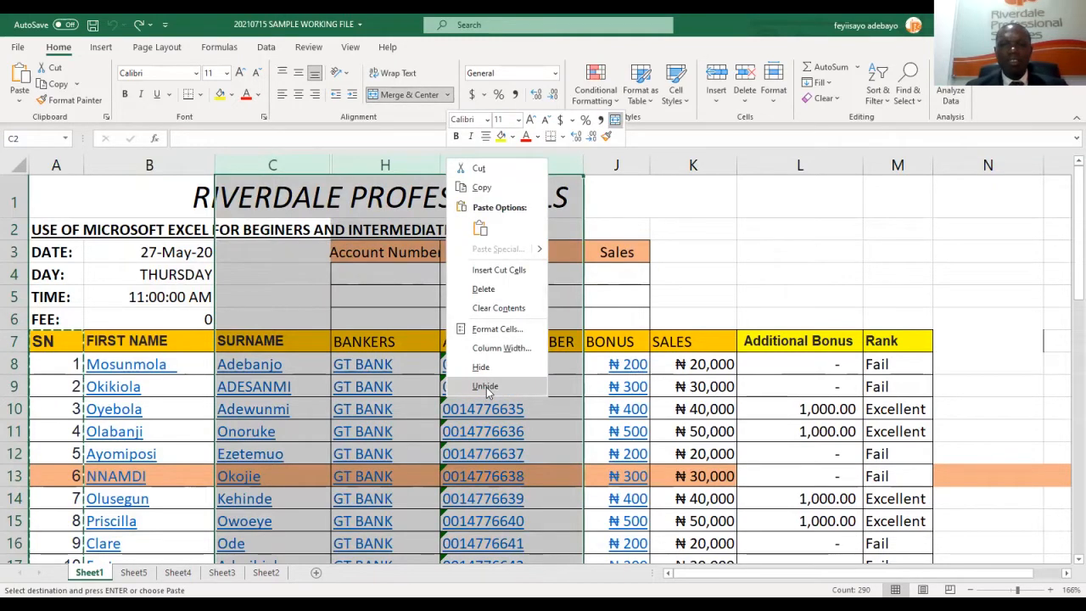
left_click(486, 388)
Clear the contents of the Name and Region cells F3:G6 and set them to No Fill.
left_click_drag(500, 255, 682, 316)
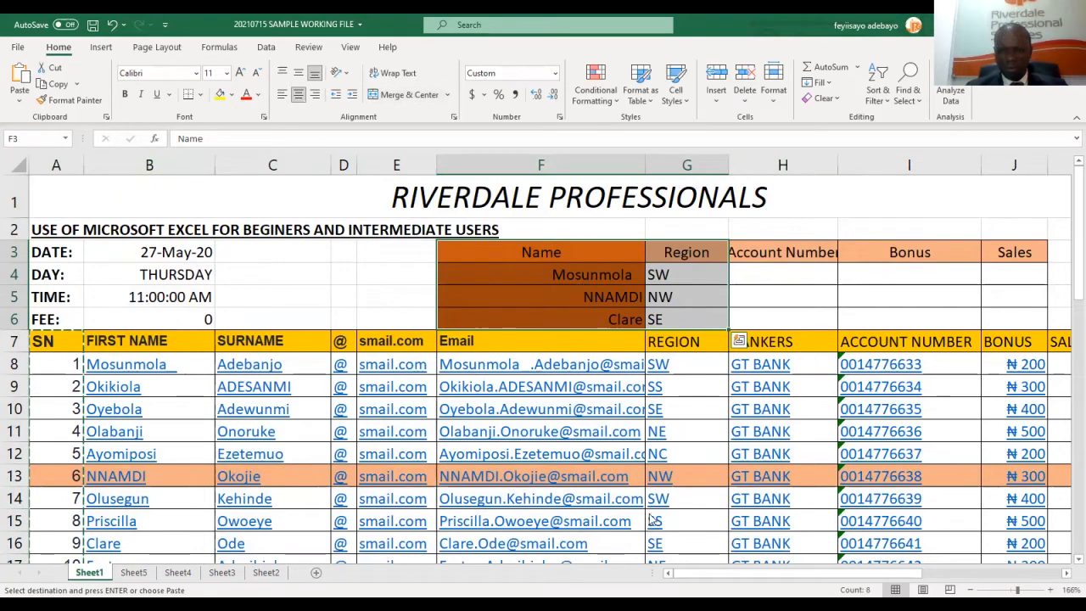
right_click(588, 306)
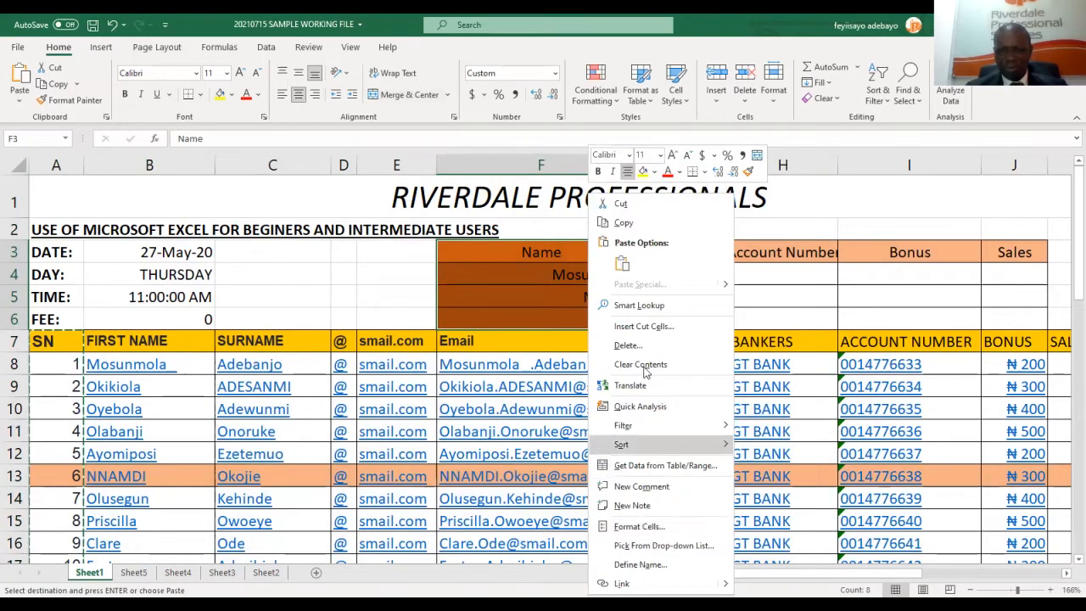
left_click(640, 363)
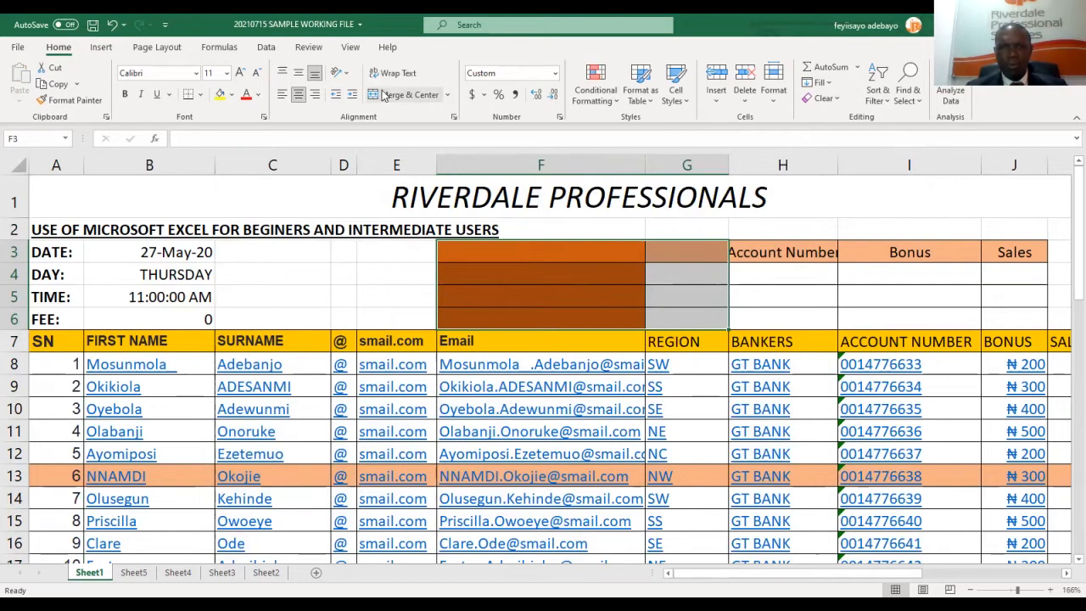
left_click(232, 95)
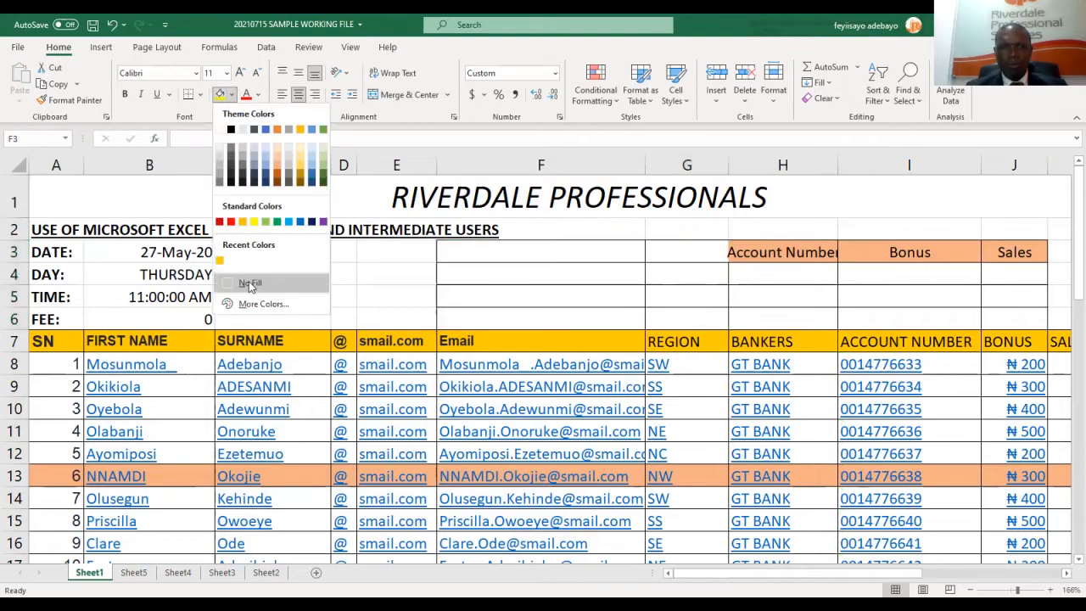
Enter SN as the header in G3 of the small table above the list.
left_click(676, 248)
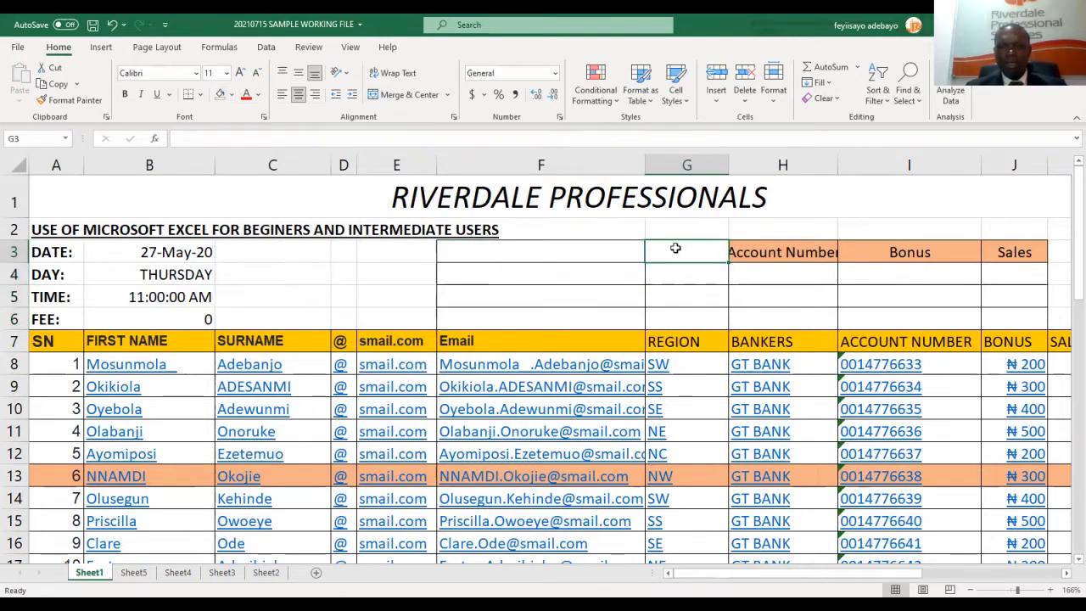
type("SN")
key("Return")
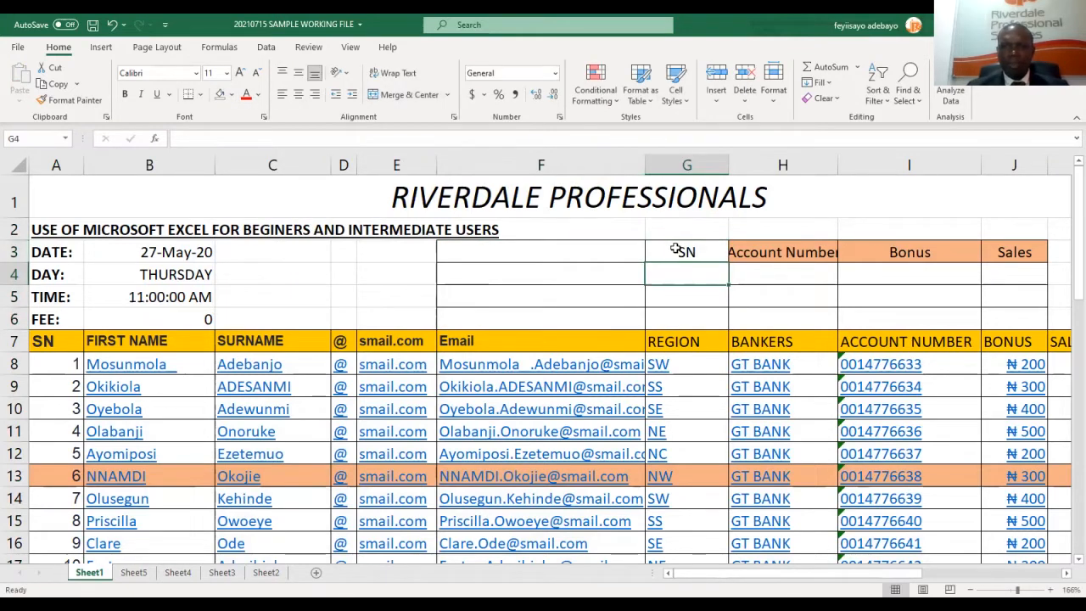
Remove the left, top, inner horizontal and bottom borders from cells F3:F6, keeping only the right border.
left_click_drag(588, 245, 584, 309)
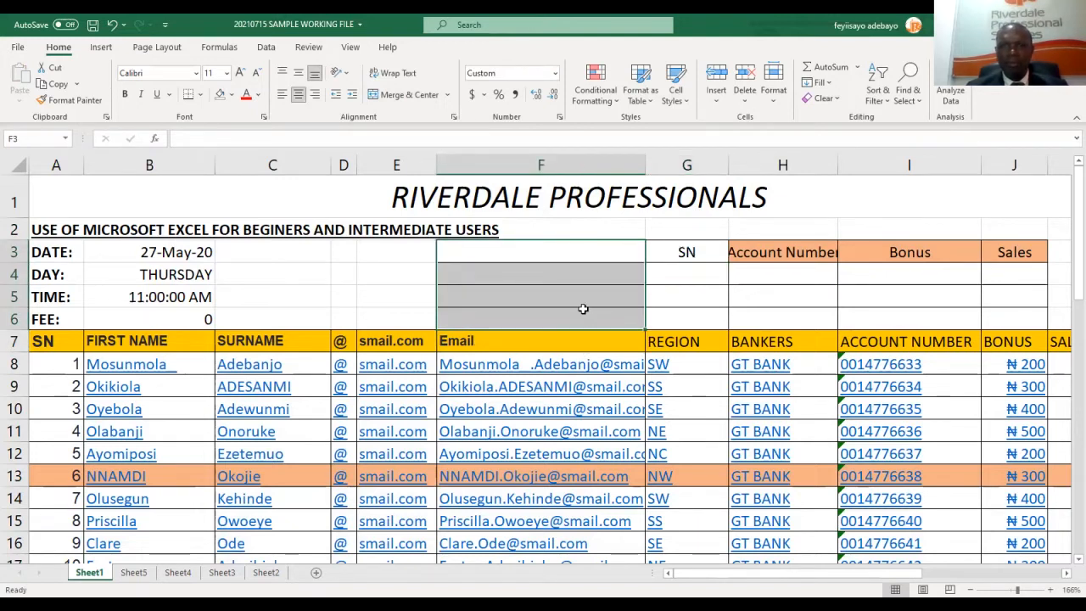
key("shift+F10")
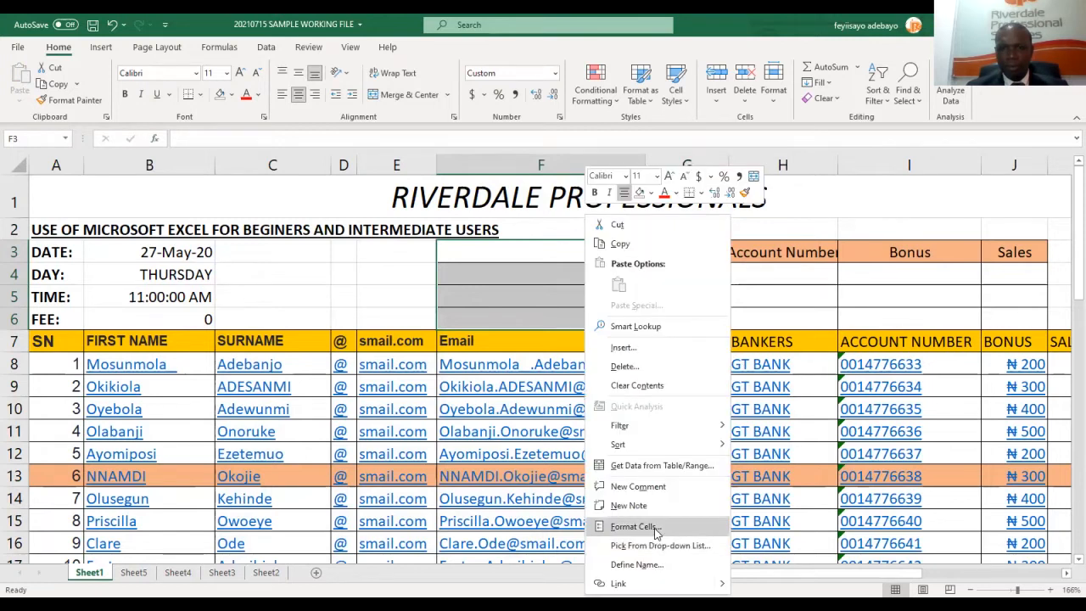
left_click(657, 533)
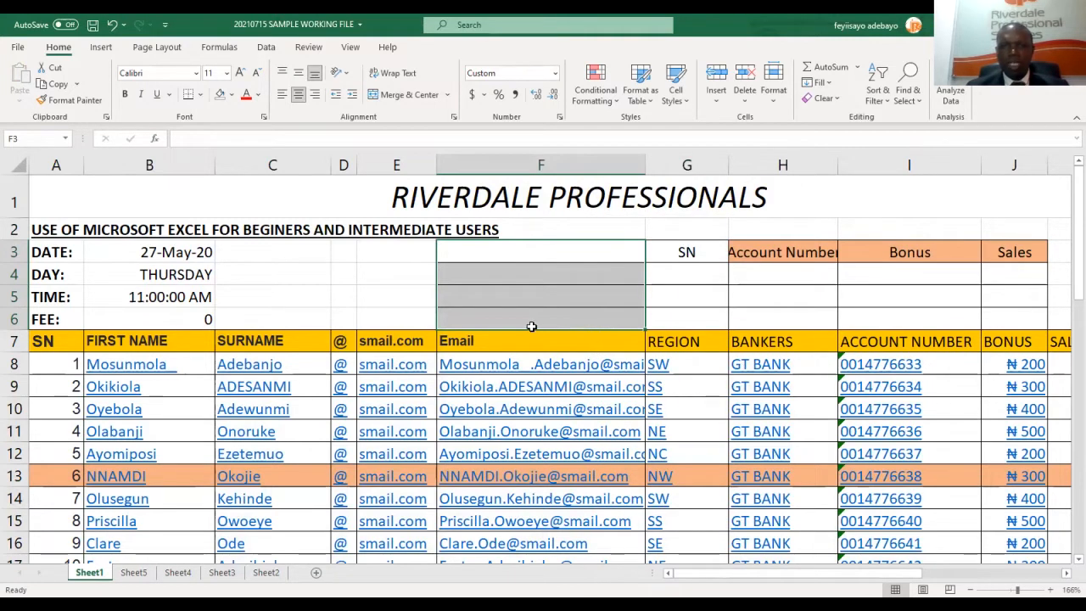
left_click(621, 298)
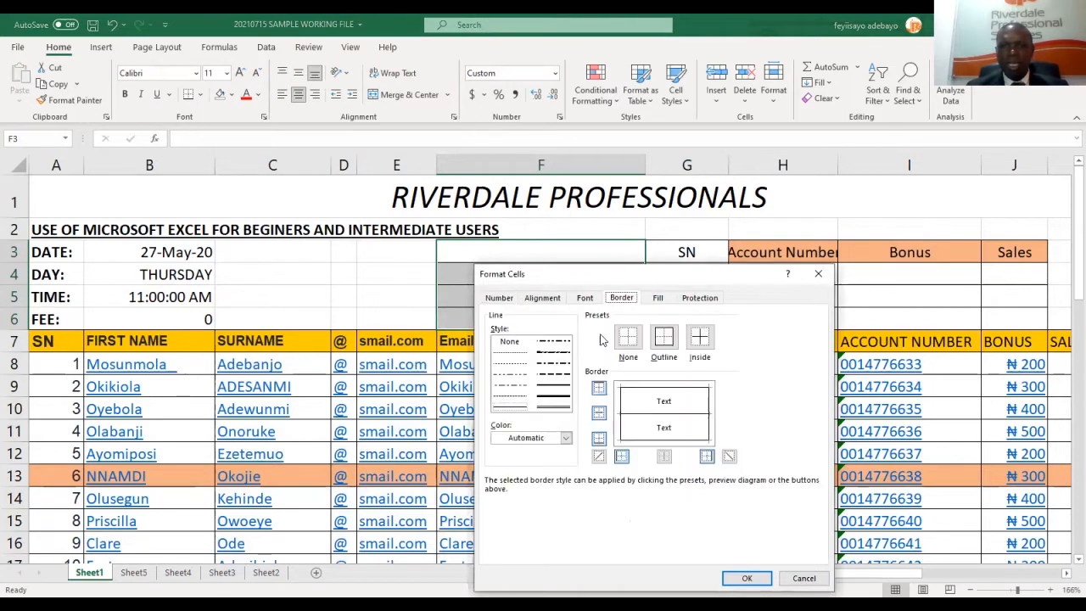
left_click(622, 405)
left_click(632, 391)
left_click(636, 415)
left_click(637, 441)
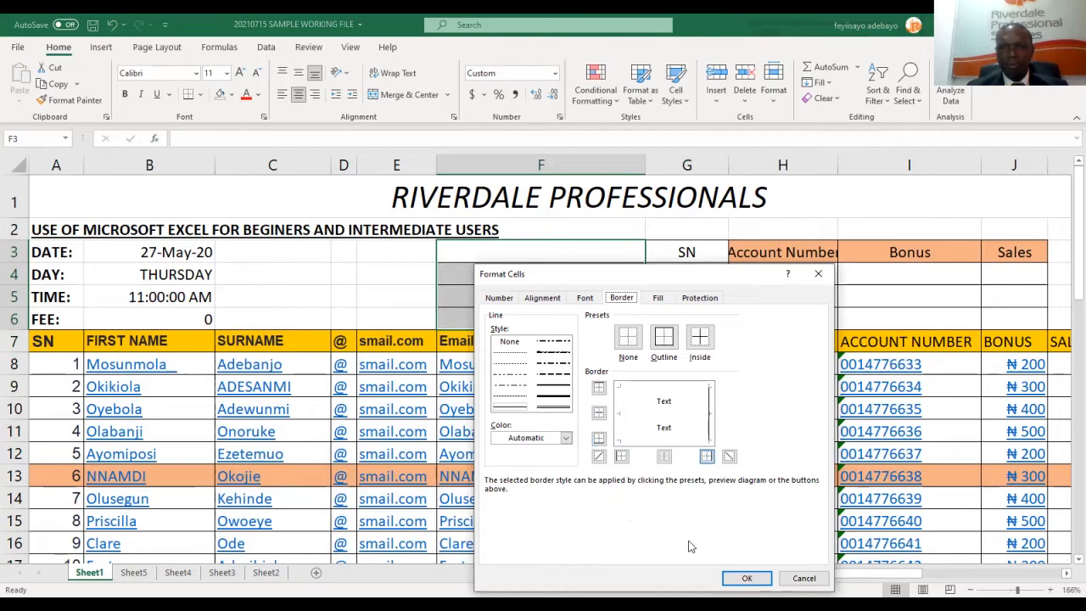
left_click(747, 577)
left_click(694, 310)
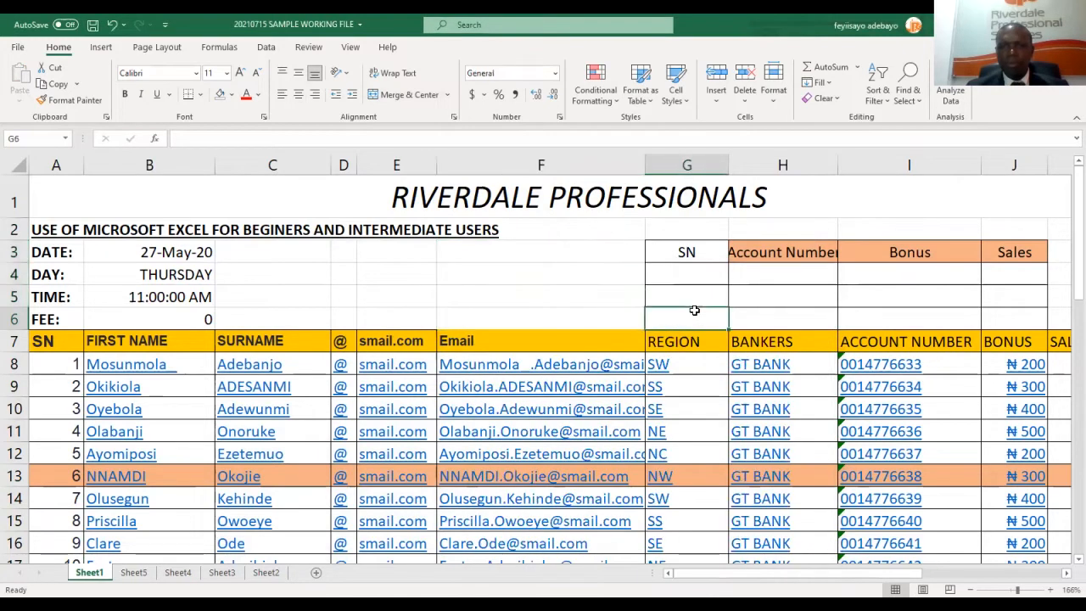
Enter 1 as the SN in G4 and move along that row to the Sales cell J4.
left_click(682, 268)
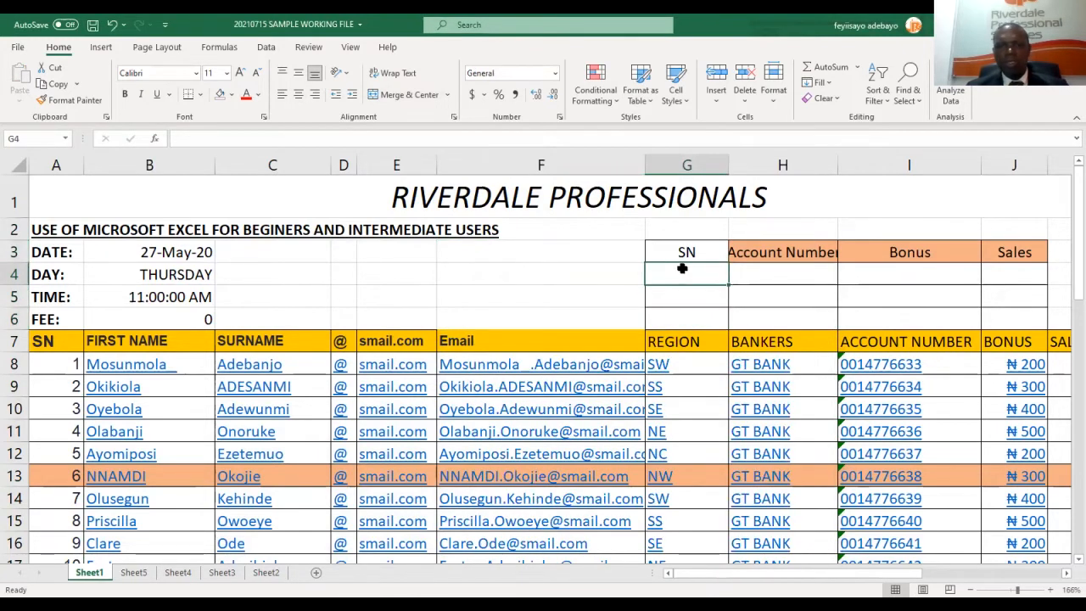
type("1")
key("Return")
key("Up")
key("Right")
key("Right")
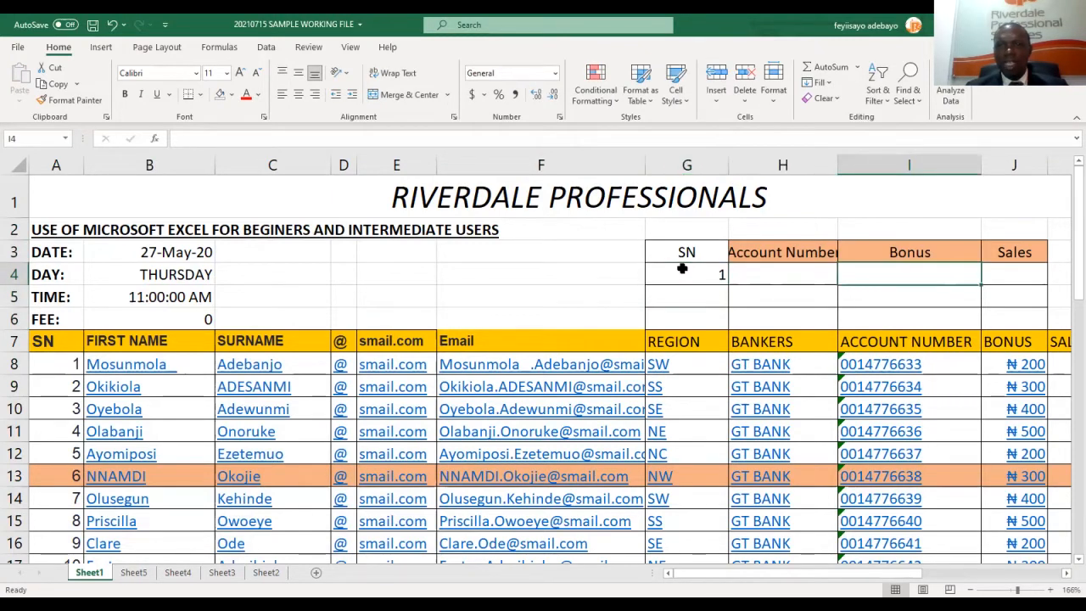
key("Right")
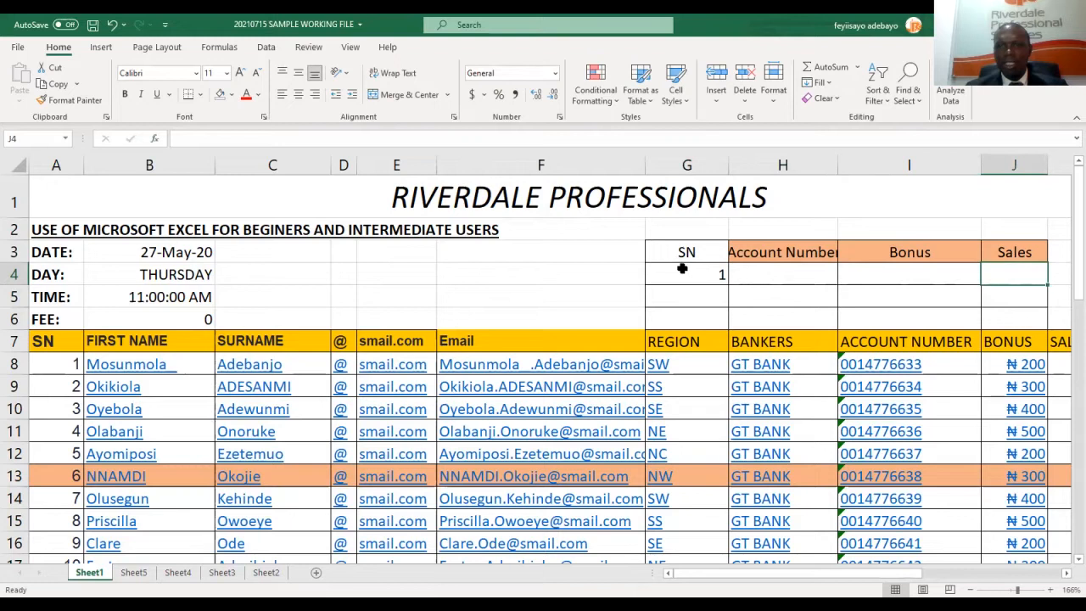
Replace the Account Number header in H3 with First Name and move along the headers to Sales.
left_click(755, 248)
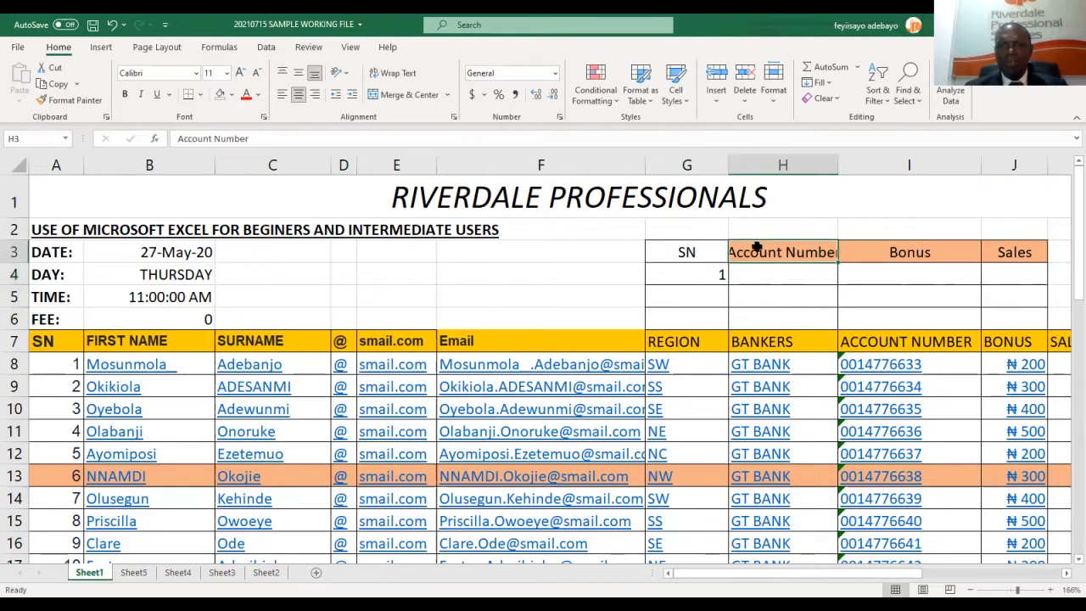
type("First ")
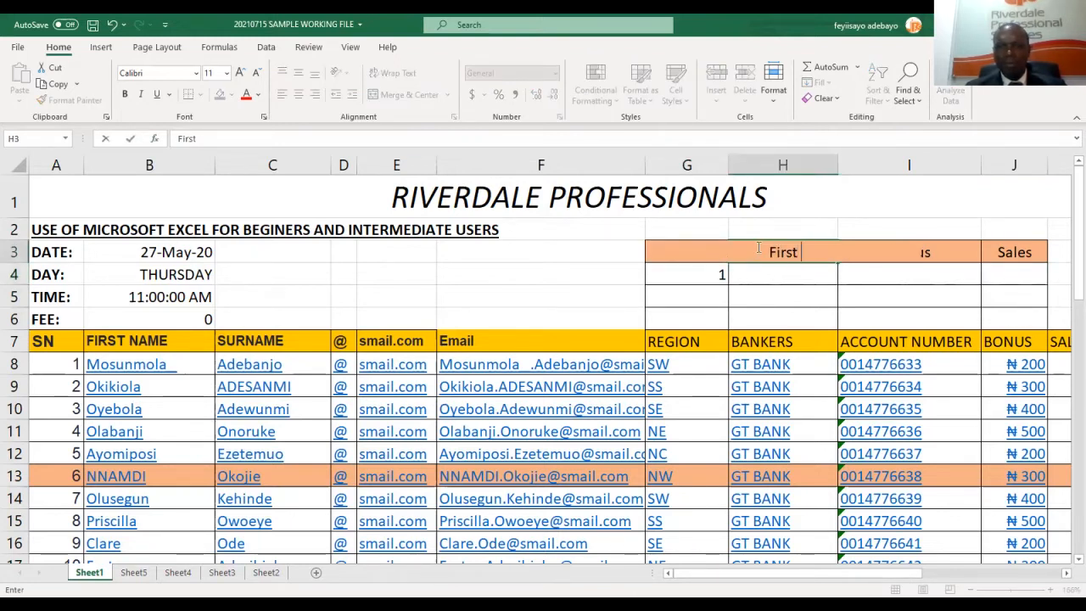
type("Name")
key("ctrl+Return")
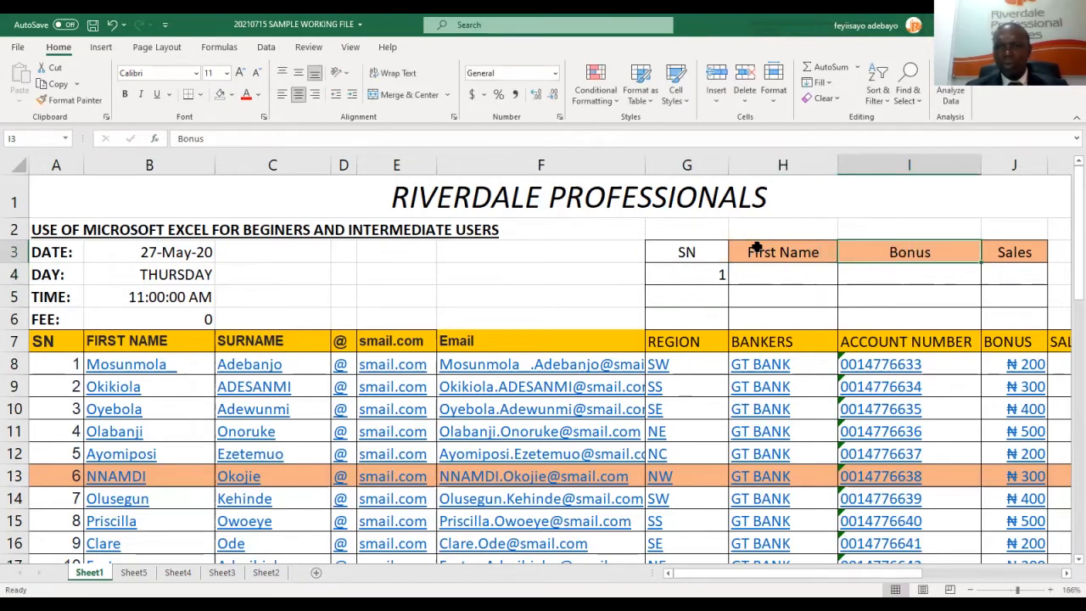
key("Tab")
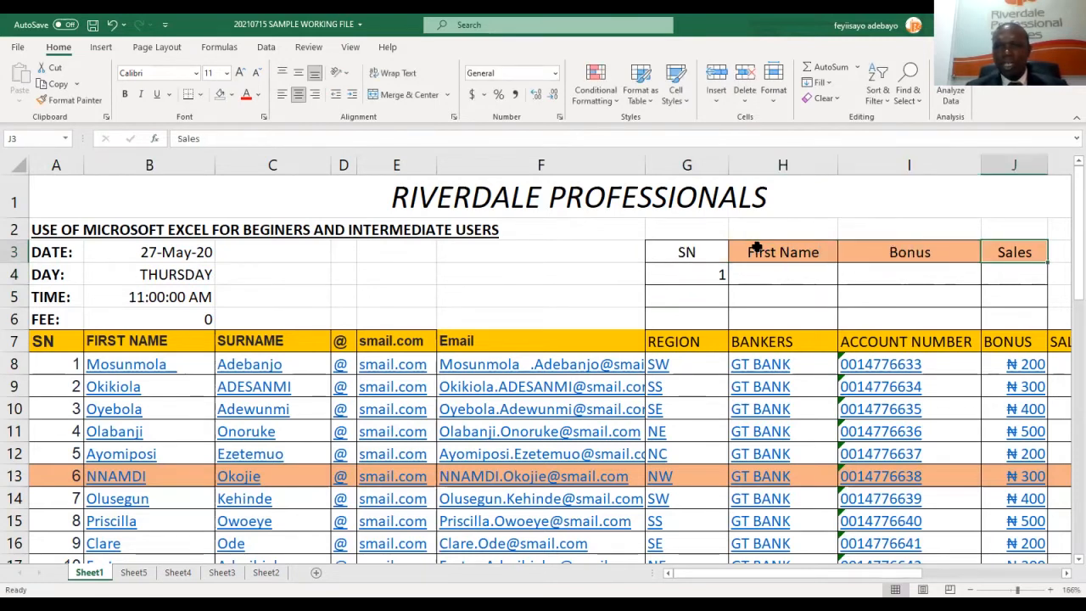
Copy the first name of record 1 from B8 and paste only its value into H4 with Paste Special.
left_click(721, 274)
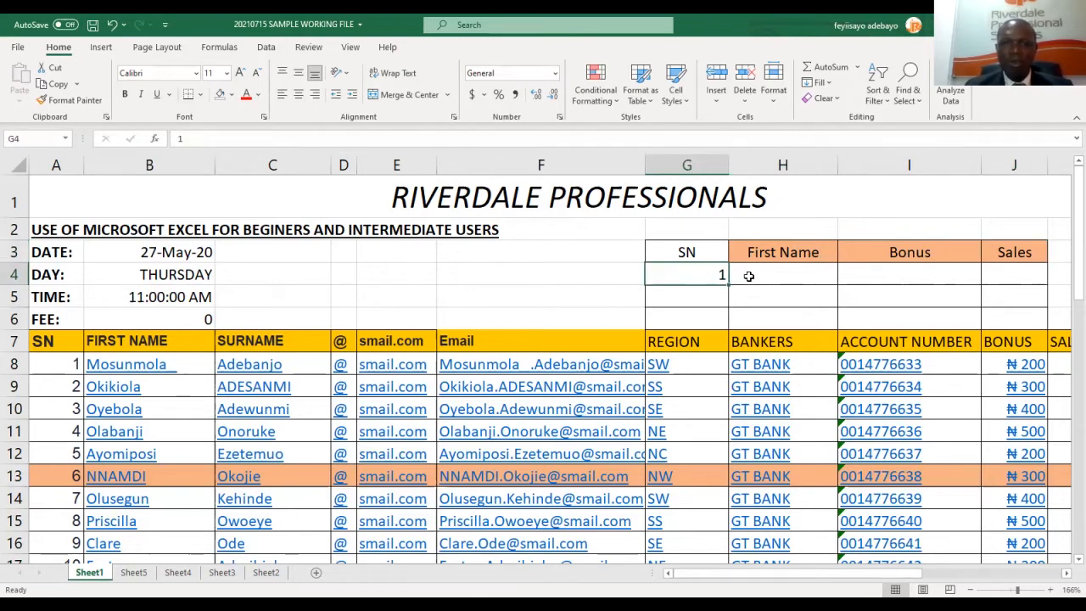
left_click(193, 363)
key("ctrl+c")
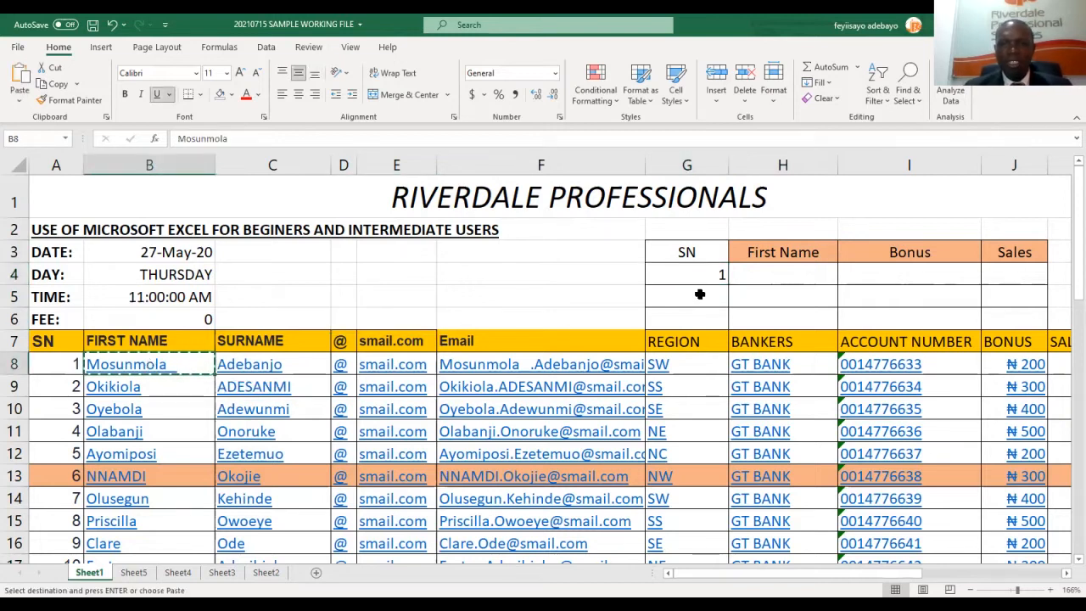
left_click(767, 274)
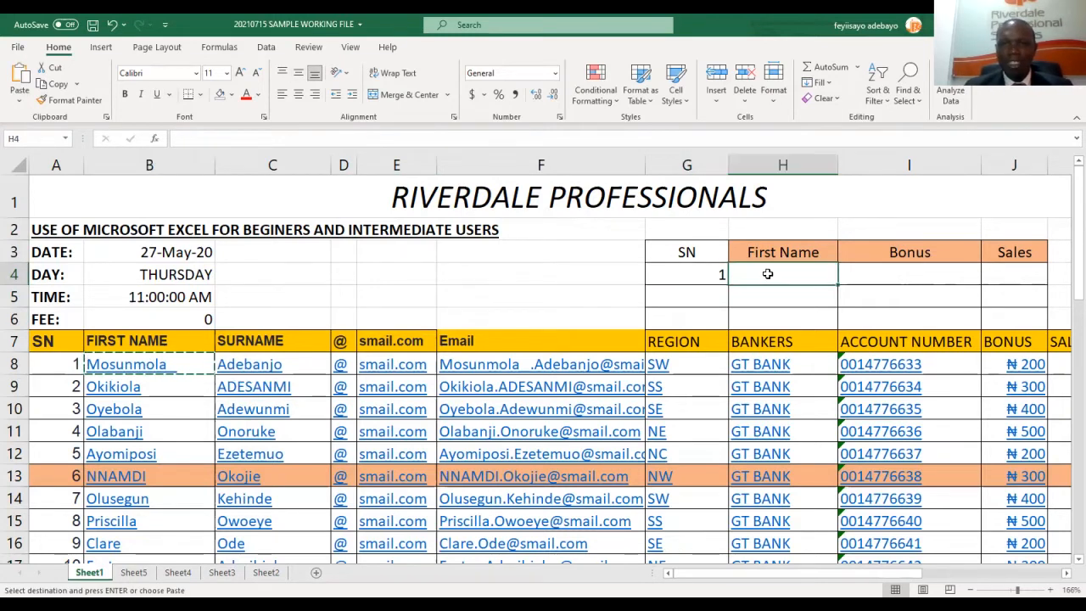
right_click(767, 274)
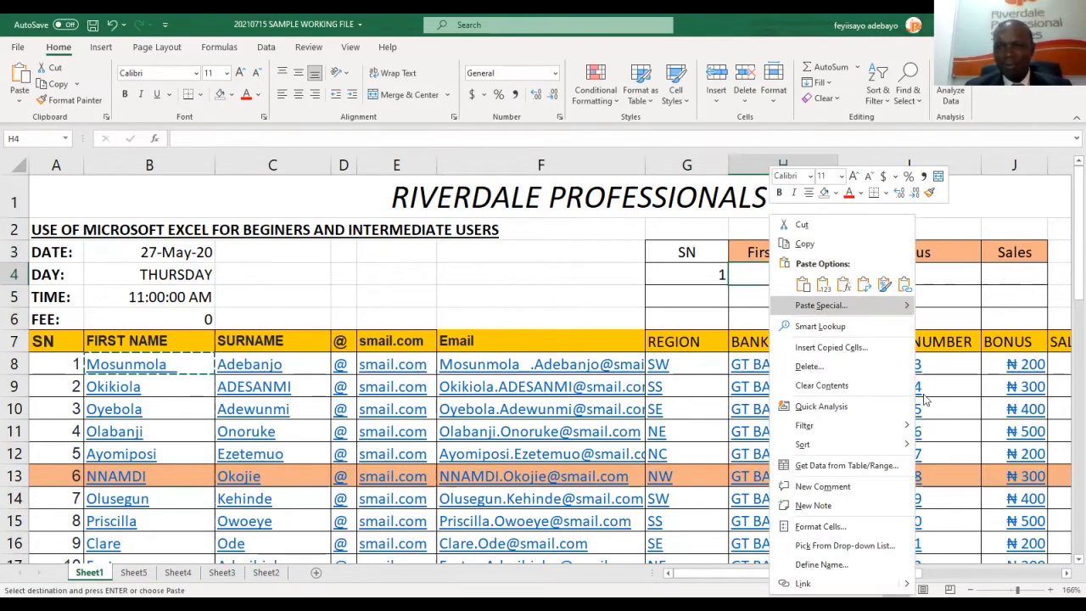
mouse_move(906, 305)
left_click(820, 305)
left_click(825, 396)
left_click(991, 536)
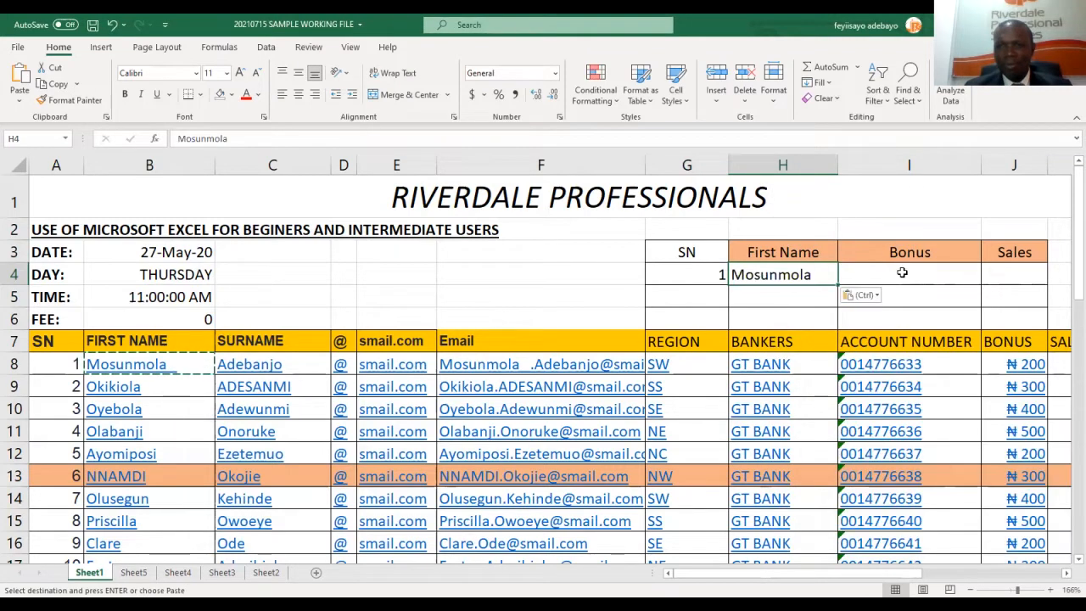
Enter a Bonus of 200 in I4 and Sales of 20000 in J4 for the first record.
left_click(898, 270)
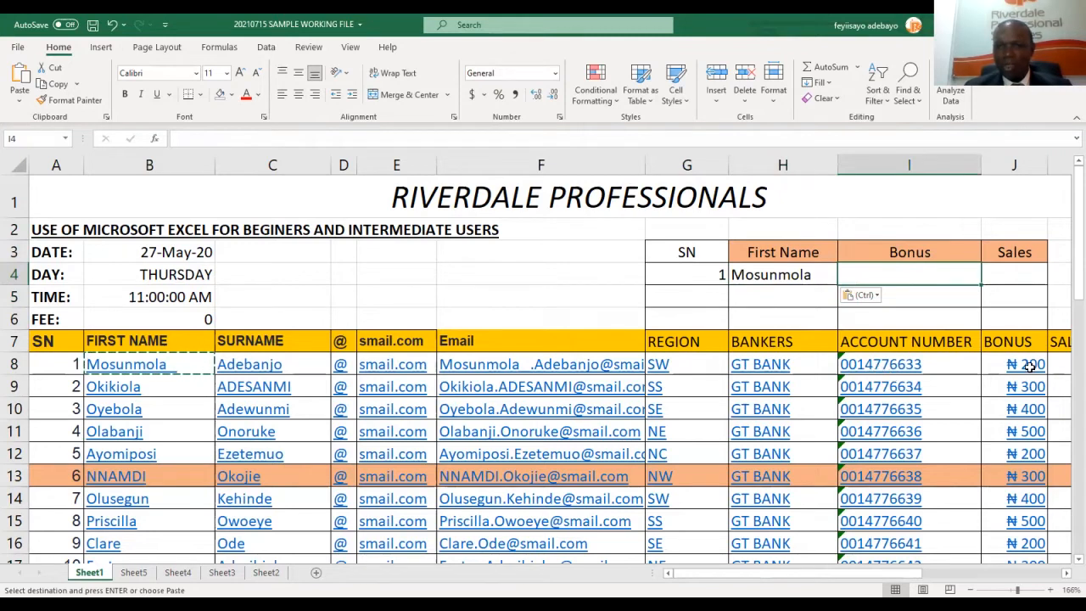
double_click(872, 266)
type("200")
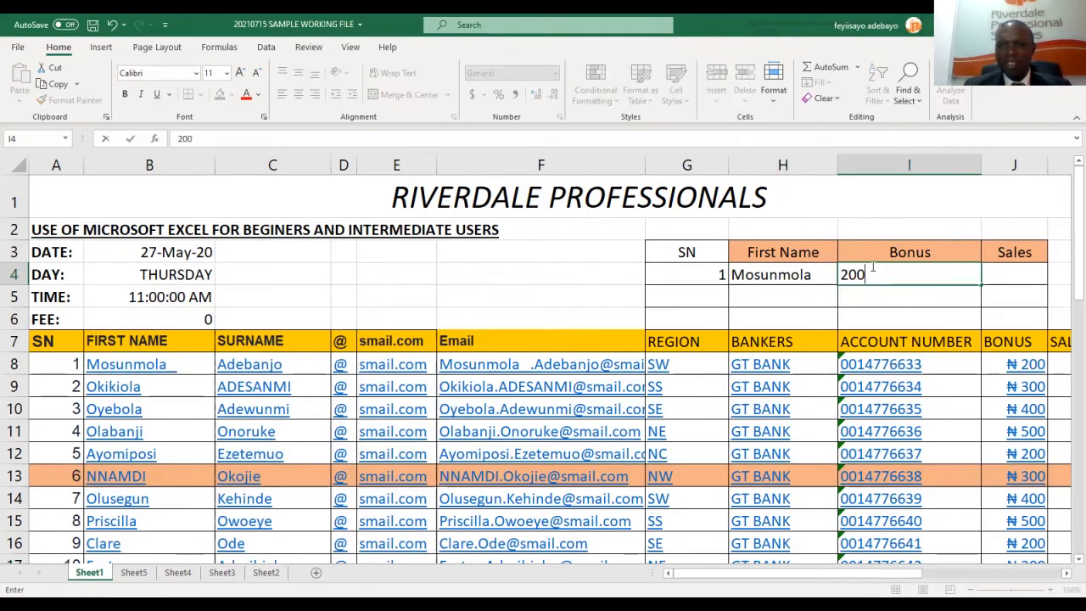
key("Tab")
key("Tab")
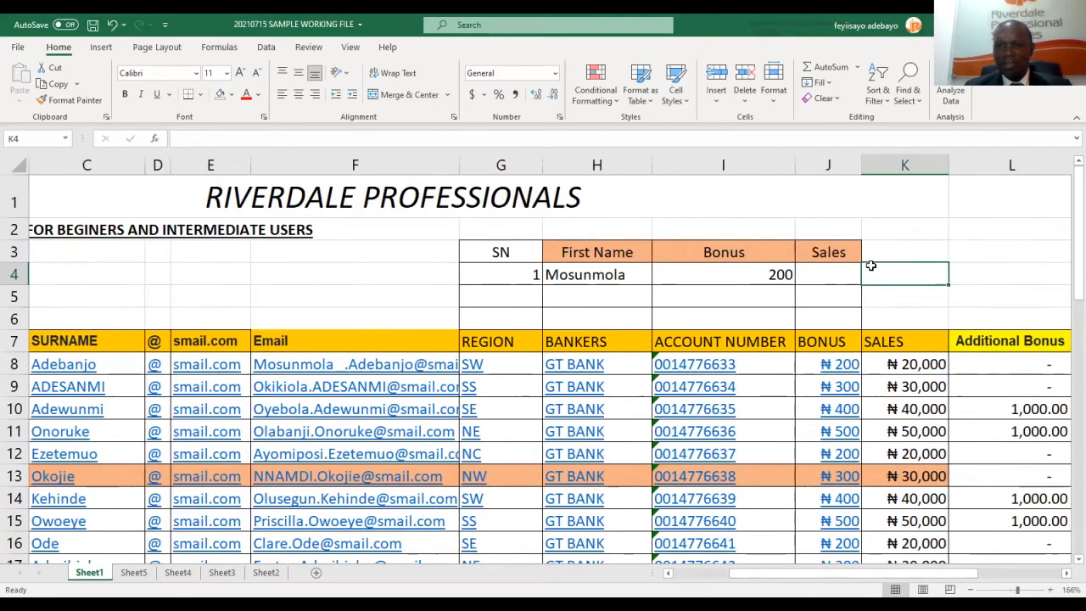
key("Left")
type("2")
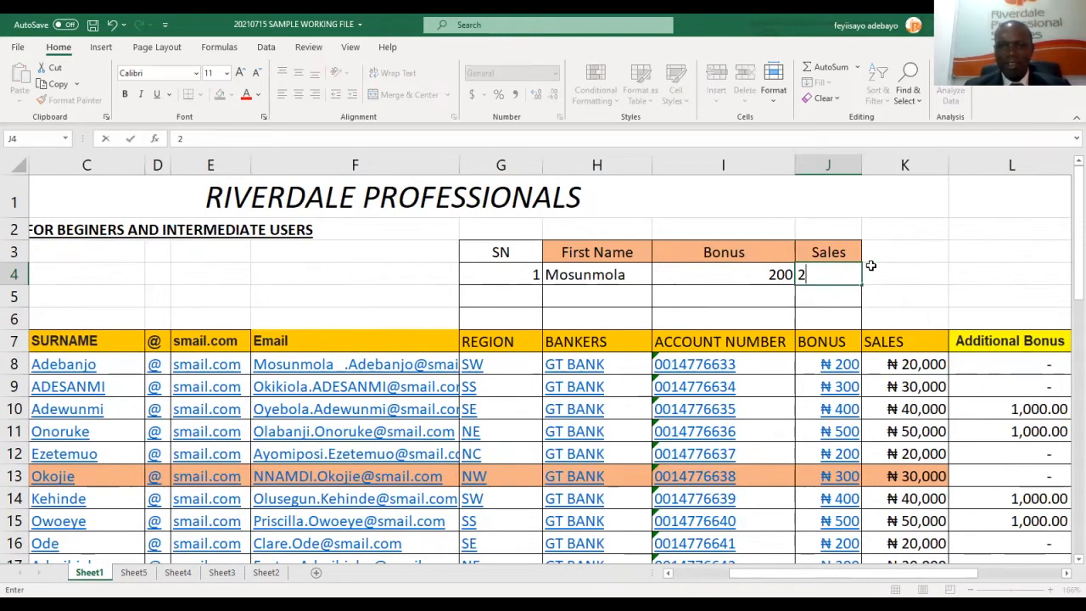
type("0000")
key("Return")
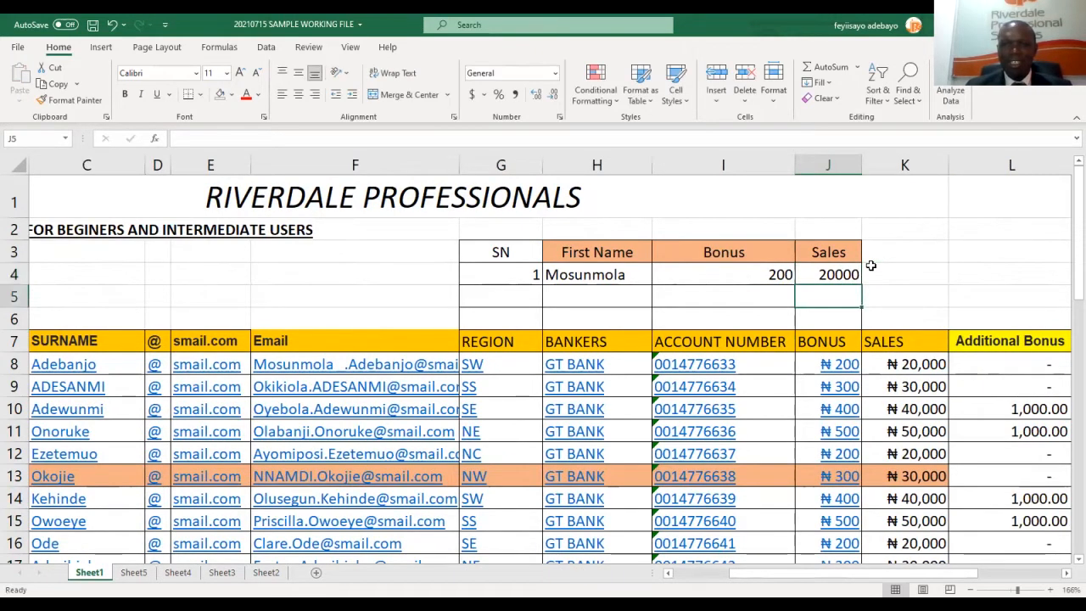
Change the SN in G4 to 5.
key("Up")
key("Left")
key("Left")
key("Left")
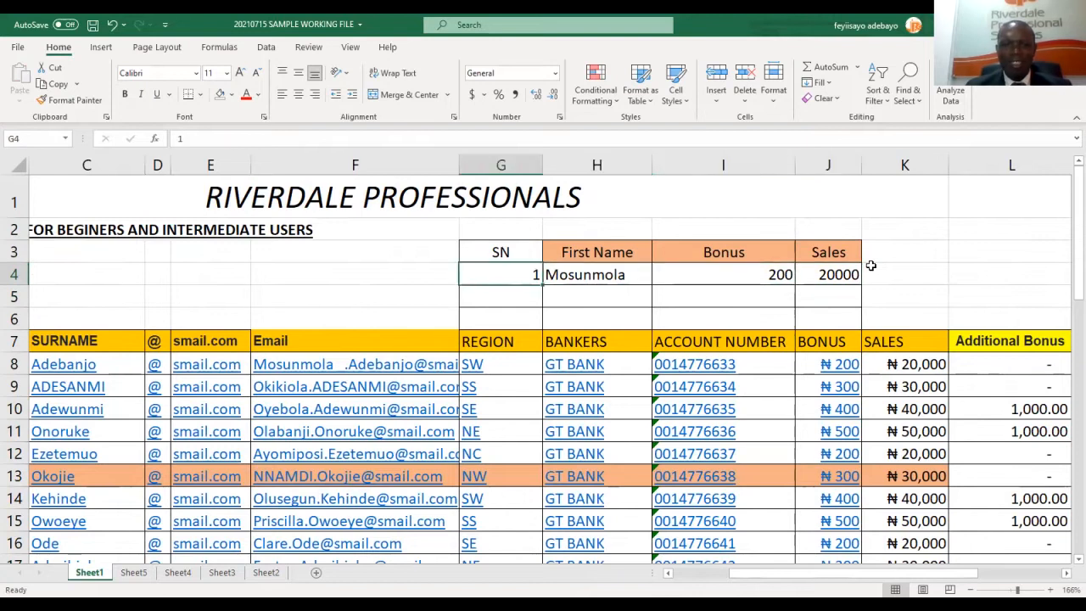
type("5")
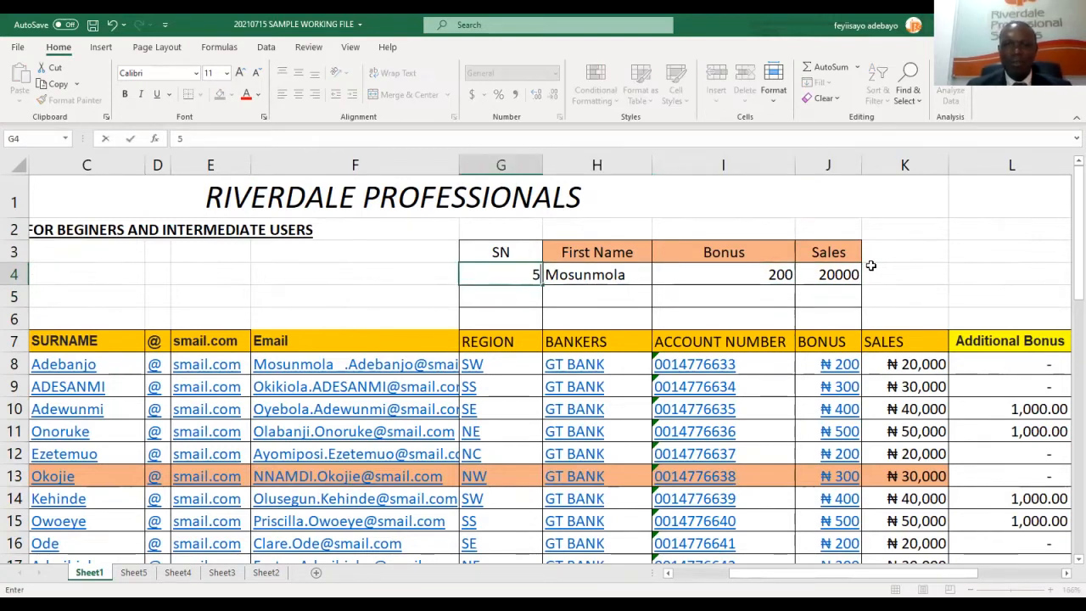
key("Return")
Copy the first name of record 5 from B12 in the list.
key("Home")
key("Down")
key("Down")
key("Down")
key("Down")
key("Down")
key("Right")
key("Down")
key("Down")
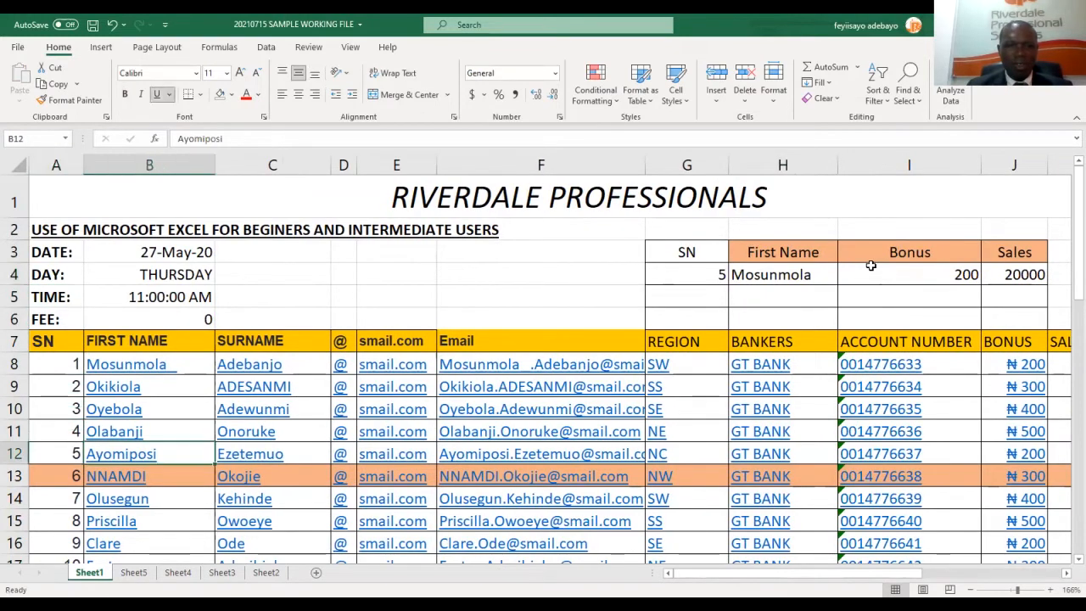
key("ctrl+c")
Paste only the value of the copied first name into H4 with Paste Special.
key("Up")
key("Up")
key("Up")
key("Up")
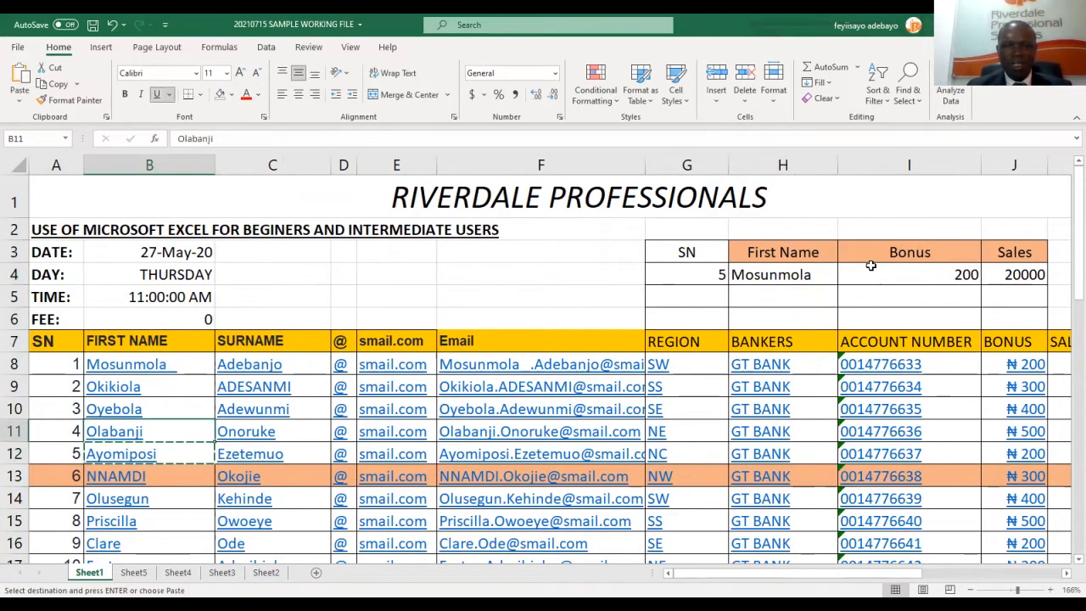
key("Right")
key("Right")
key("Right")
key("Right")
key("Right")
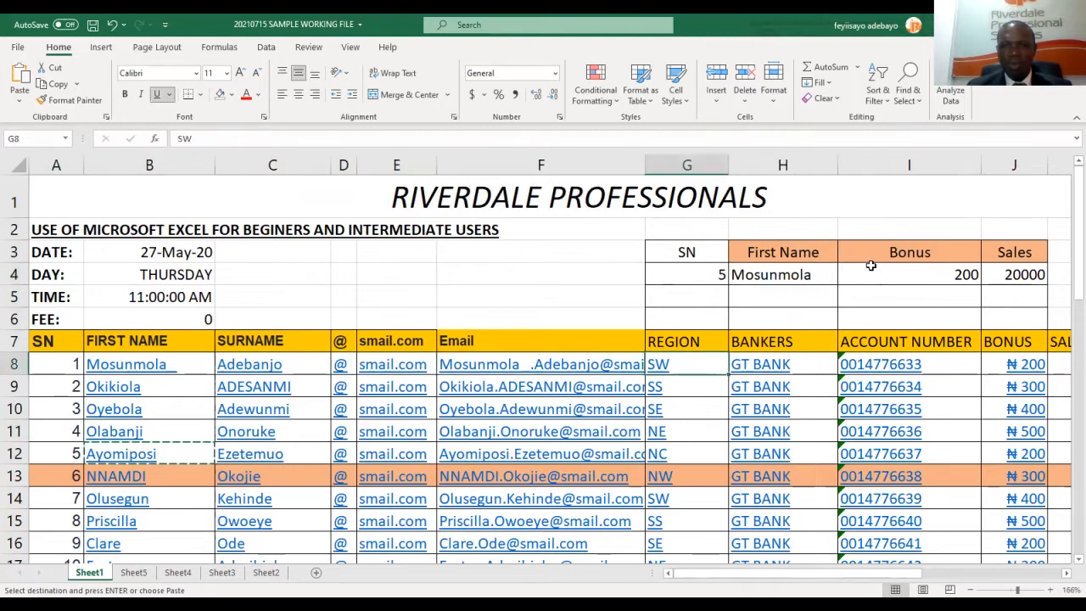
key("Up")
key("Up")
key("Up")
key("Up")
key("Right")
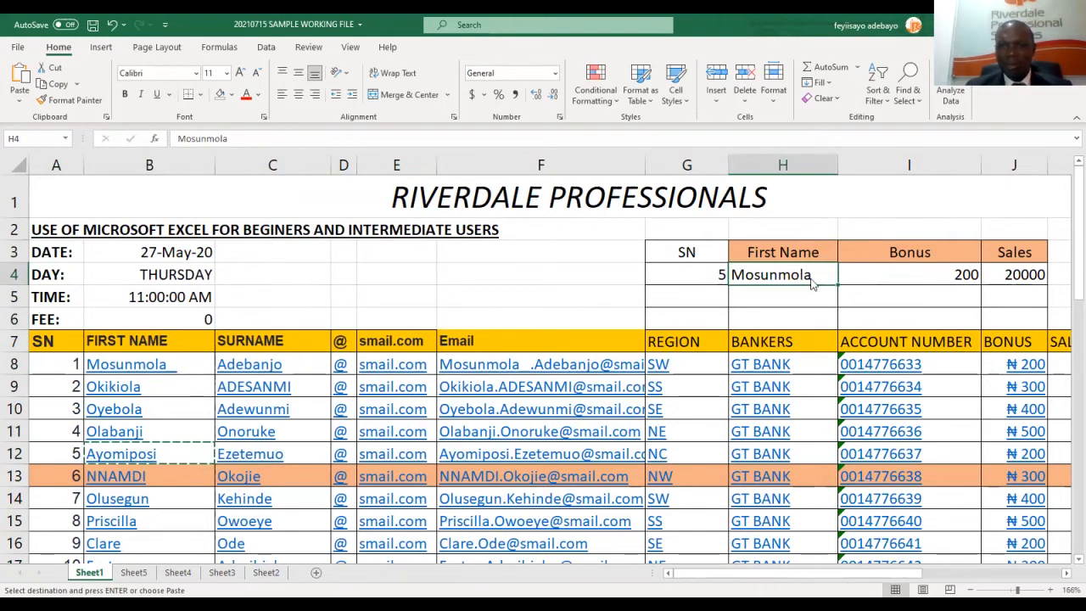
right_click(850, 285)
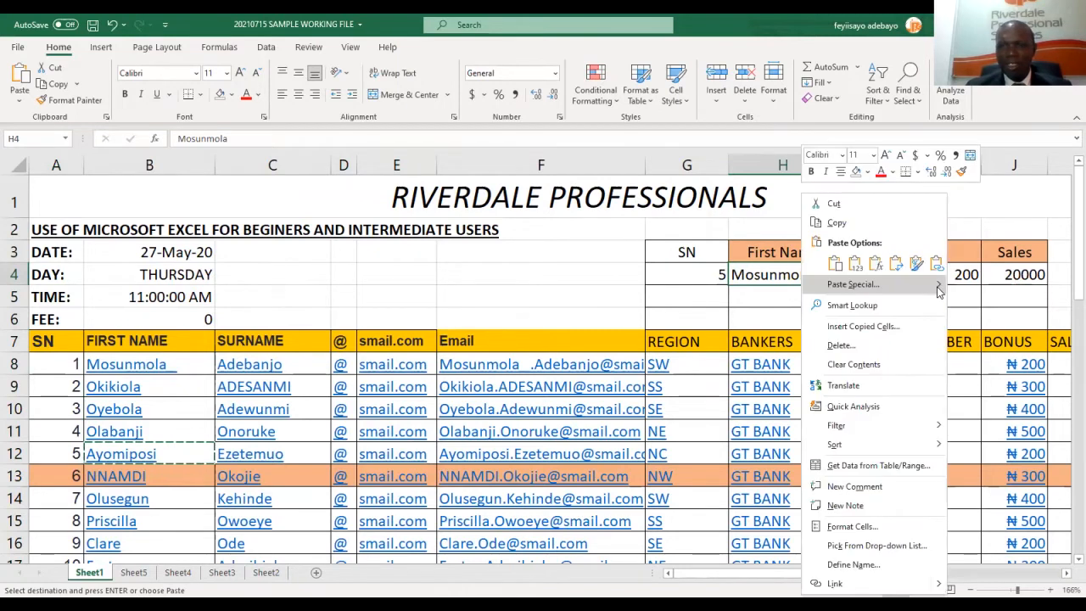
mouse_move(944, 287)
mouse_move(900, 284)
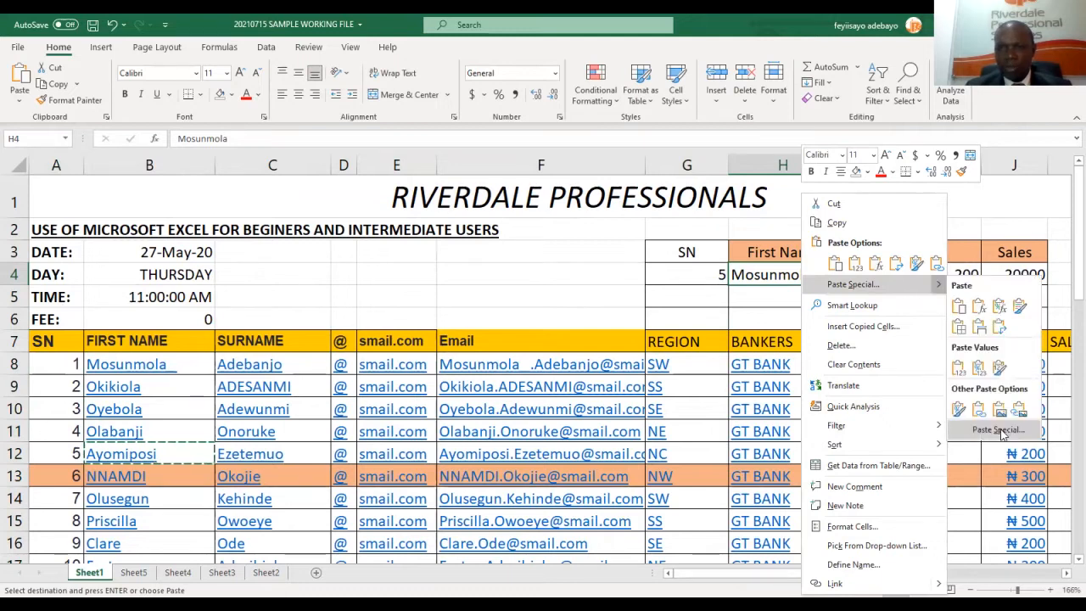
left_click(988, 419)
left_click(853, 378)
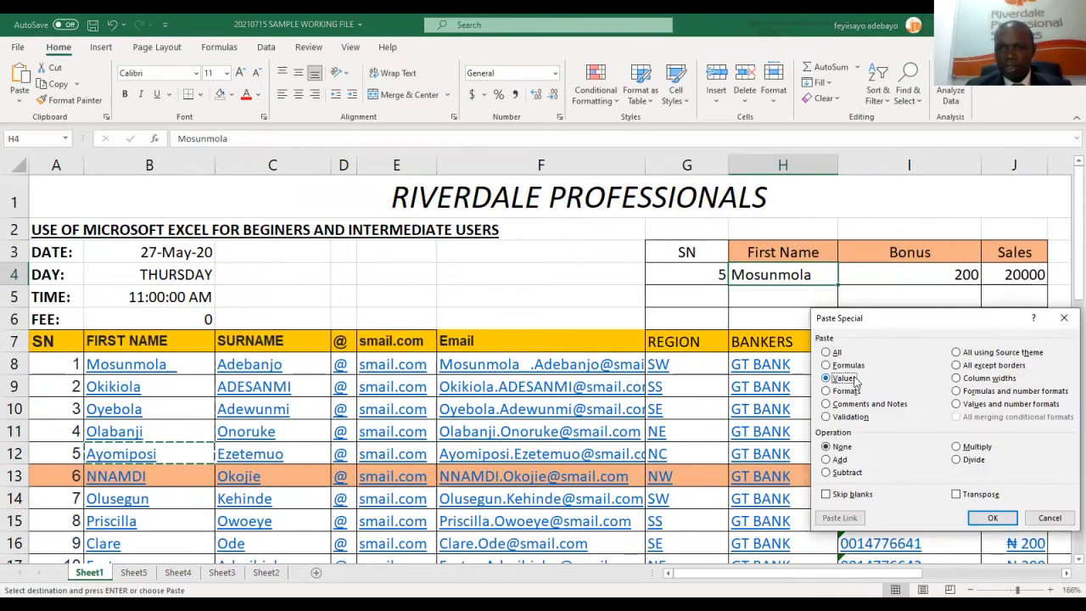
left_click(991, 516)
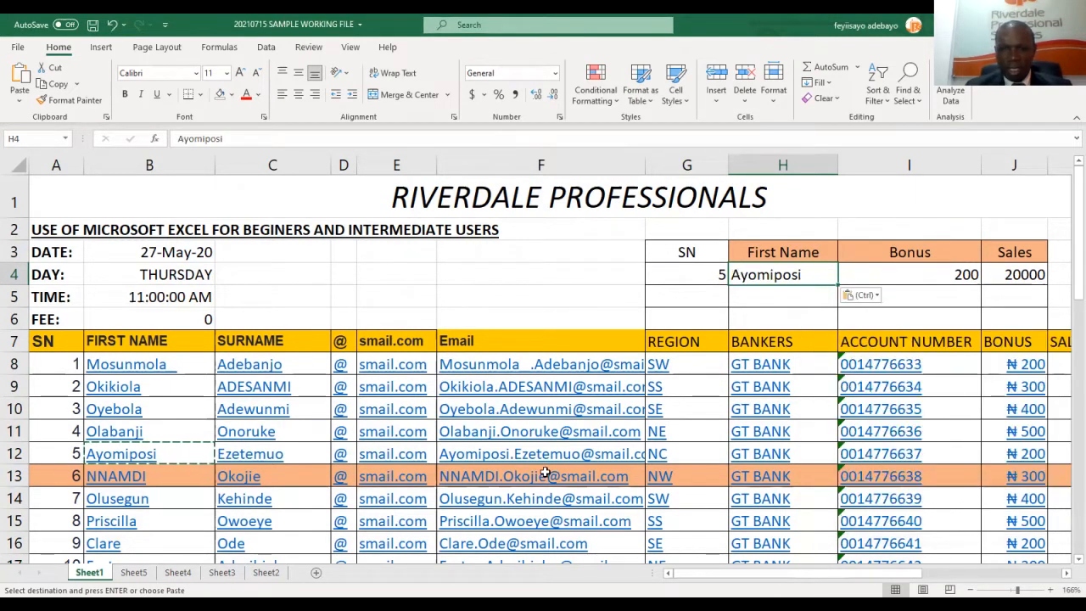
Compare record 5's Bonus and Sales in row 12 with the small table's values in I4 and J4, returning to G4.
left_click(1023, 450)
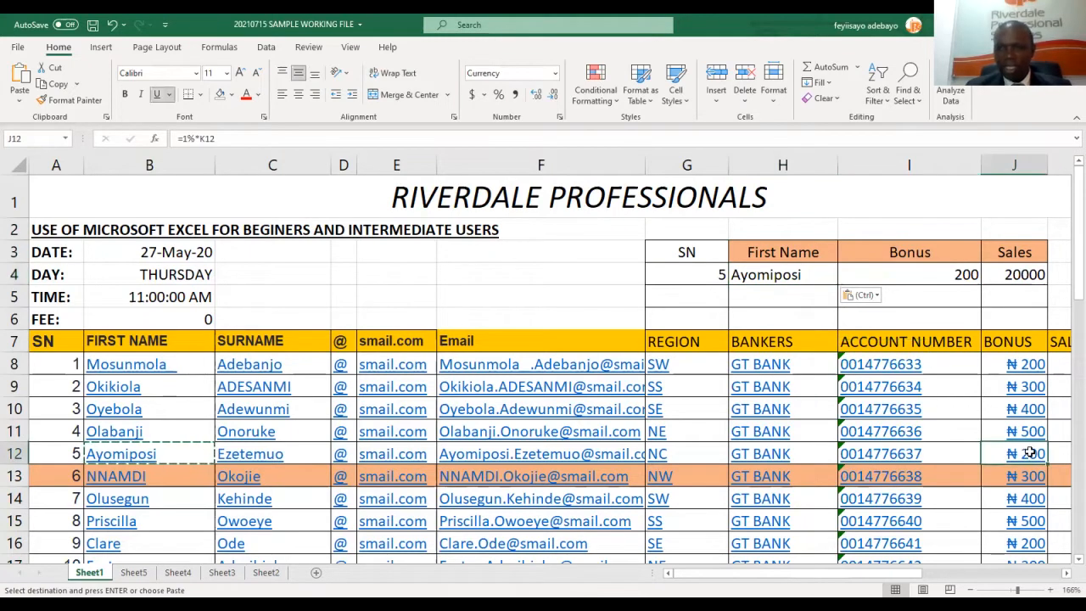
key("Right")
key("Right")
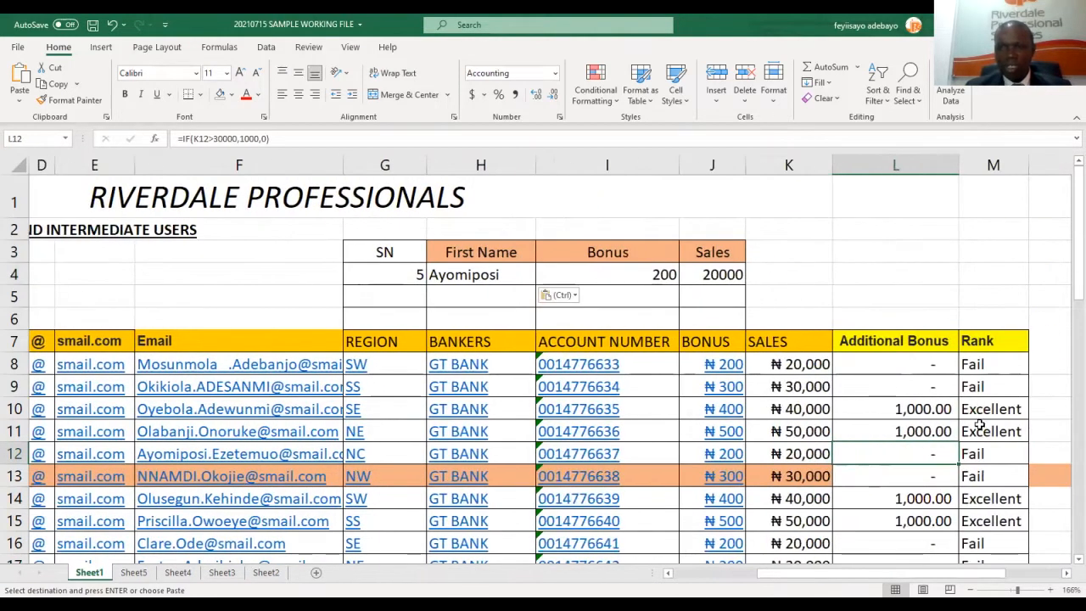
left_click(712, 272)
left_click(607, 270)
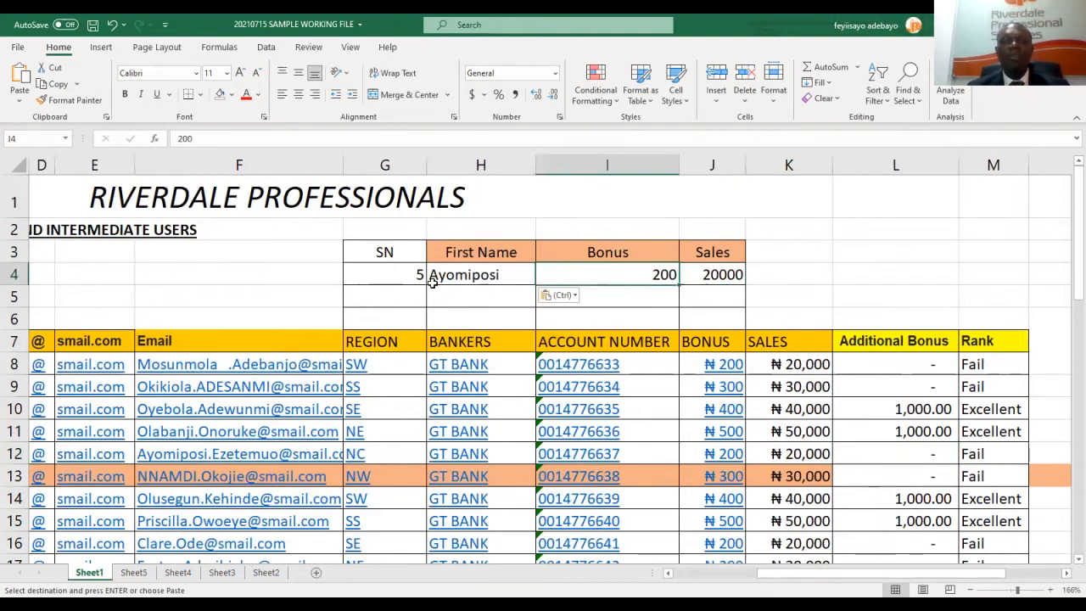
left_click(410, 272)
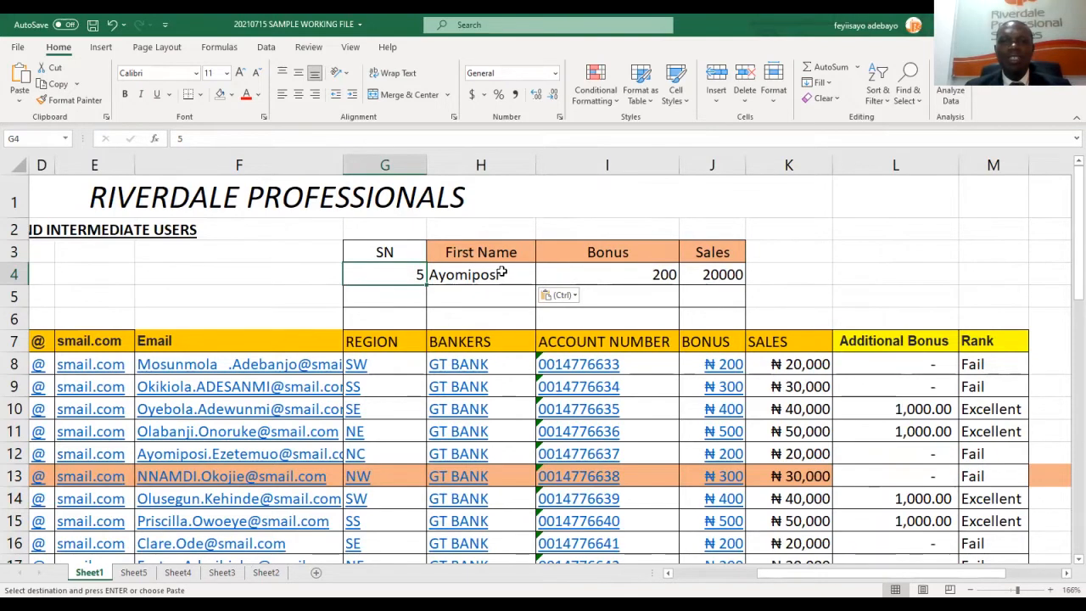
Change the SN in G4 to 1 without altering the other fields of the record.
key("Left")
key("Left")
key("Left")
key("Left")
key("Left")
key("Left")
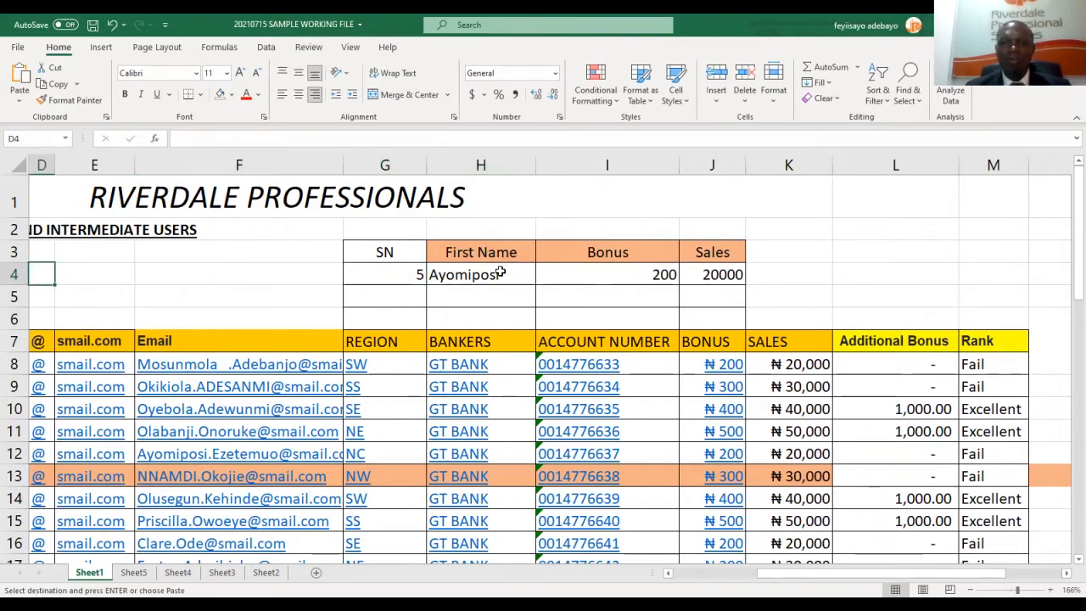
key("Right")
key("Right")
key("Right")
key("Right")
key("Right")
key("Right")
key("Right")
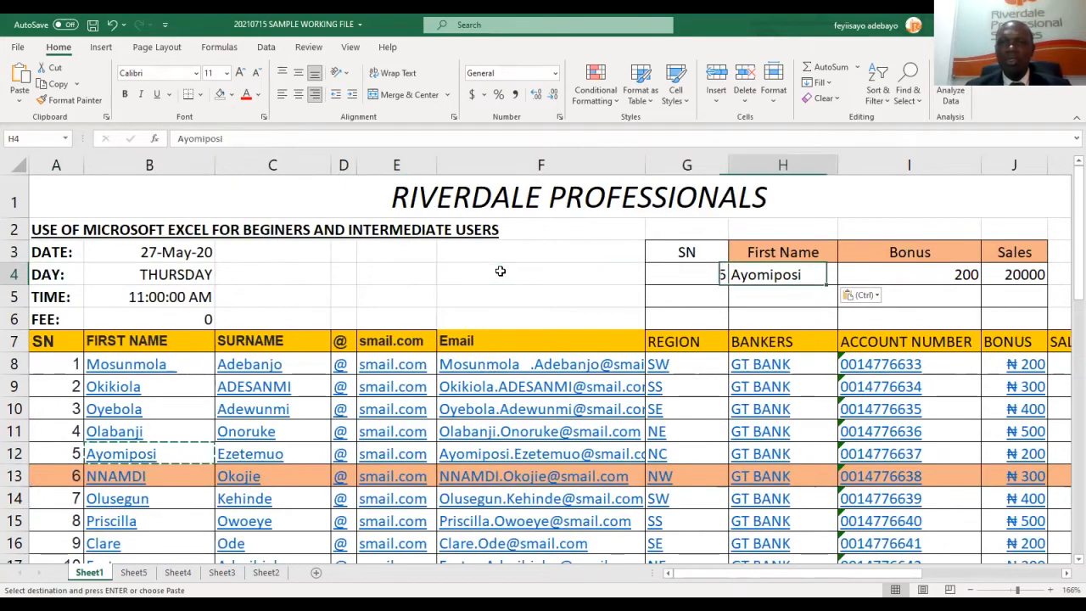
key("Left")
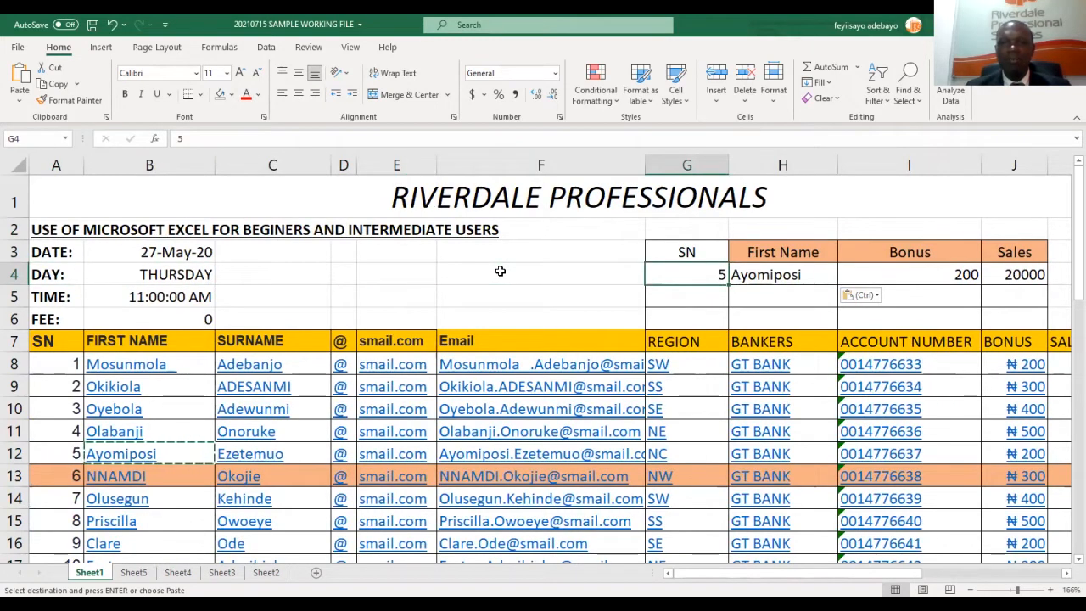
type("1")
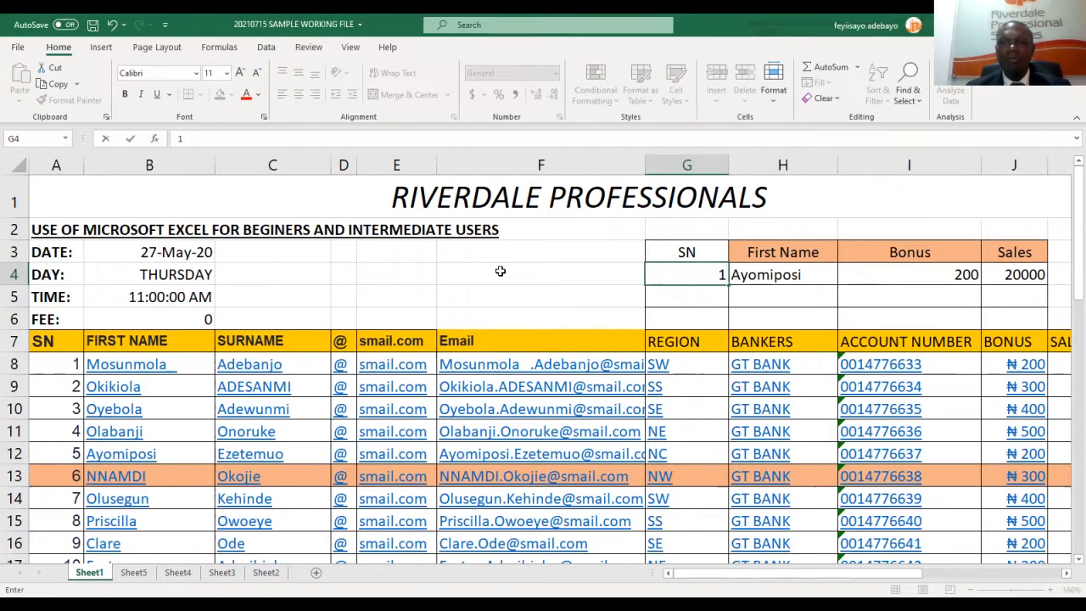
key("Return")
key("Up")
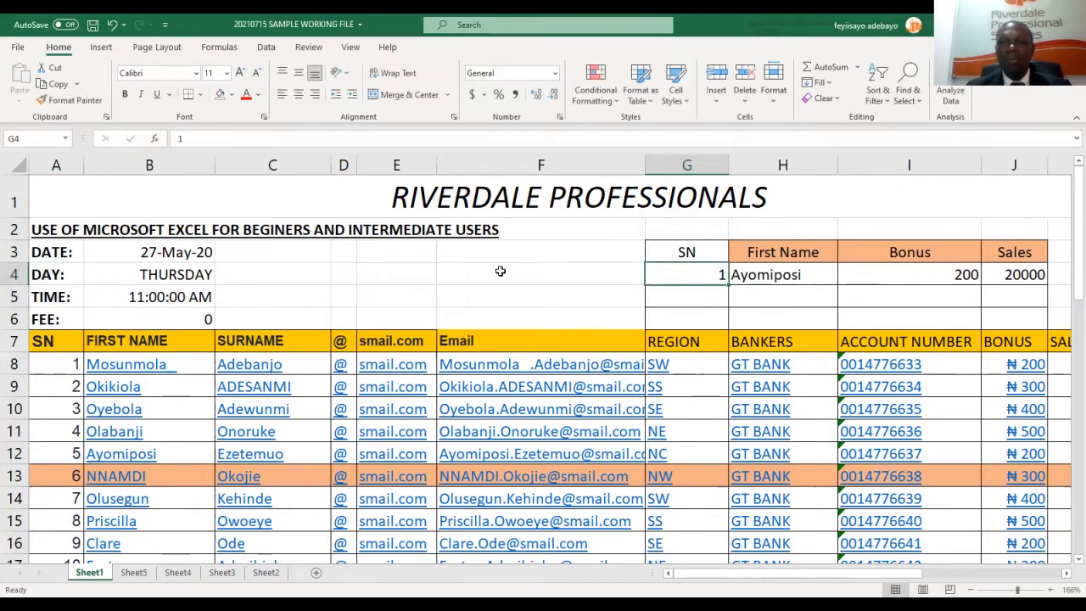
Move along the record in row 4 to Sales and back to the SN to review its fields.
key("Right")
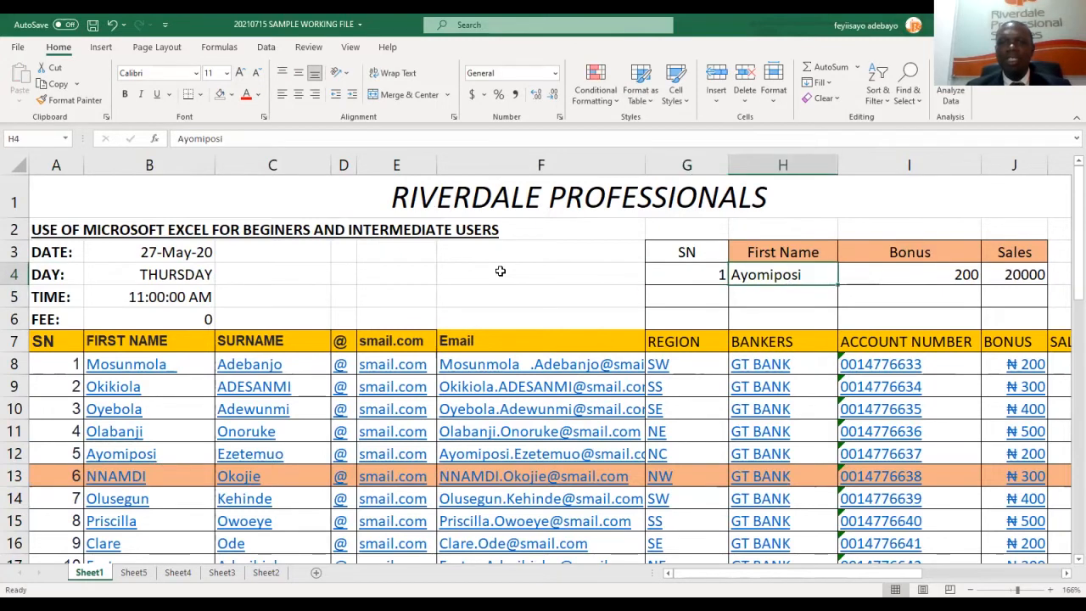
key("Right")
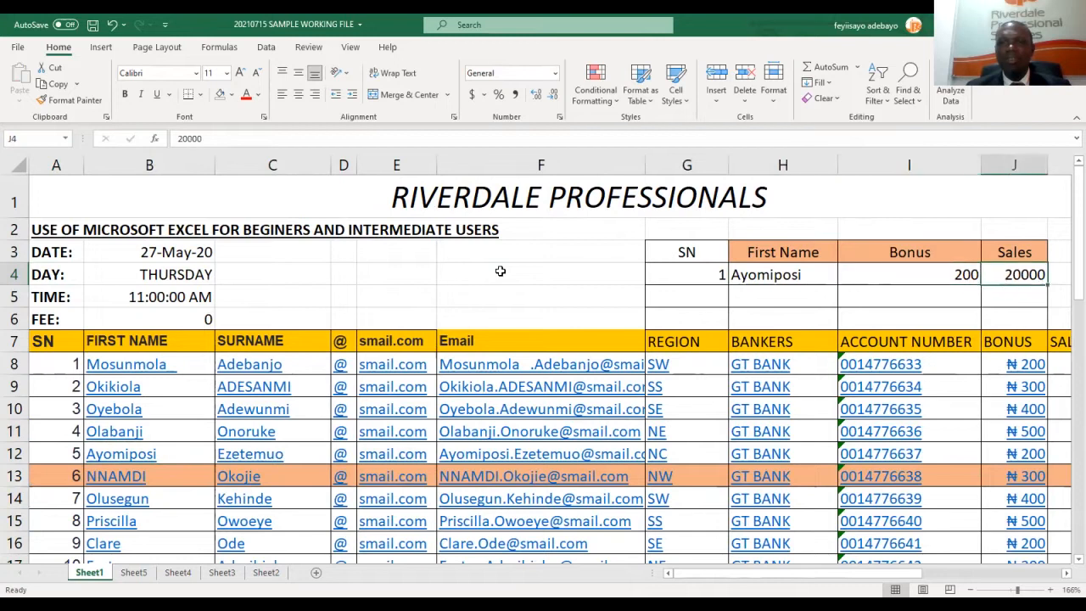
key("Left")
key("Left")
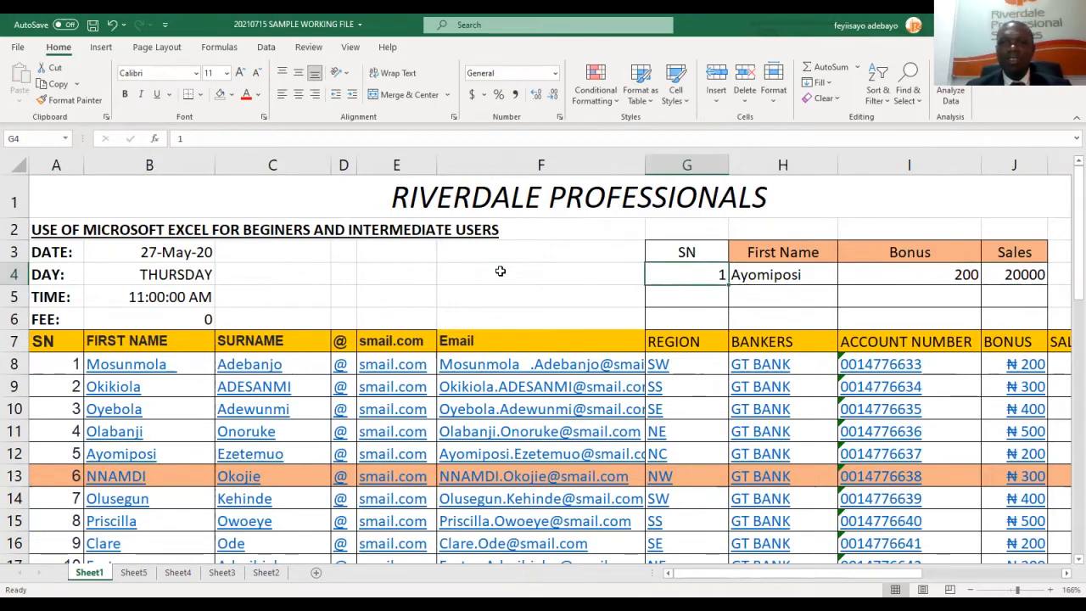
key("Right")
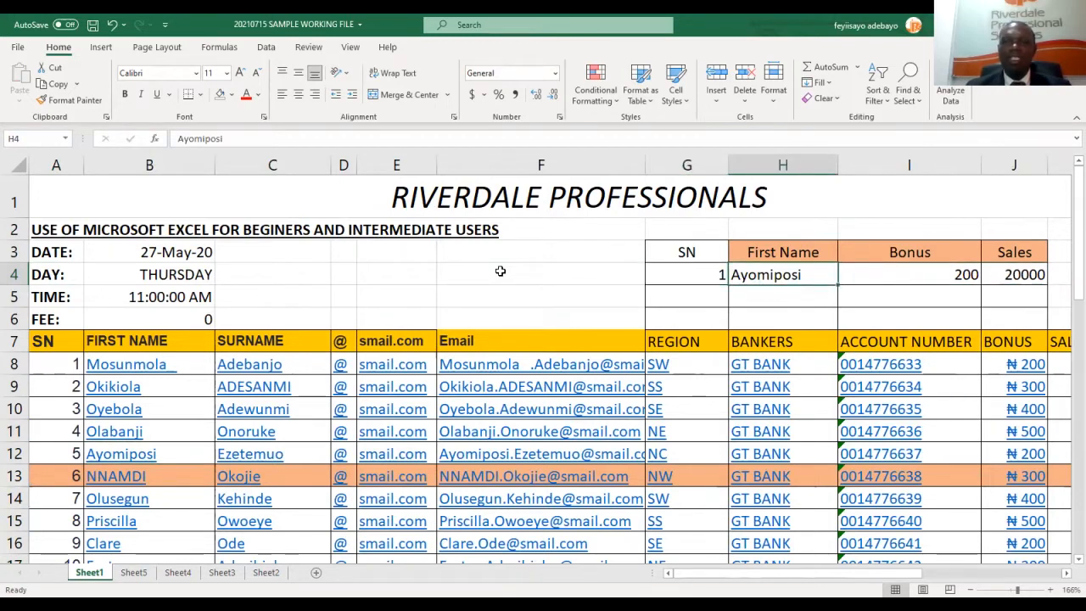
key("Left")
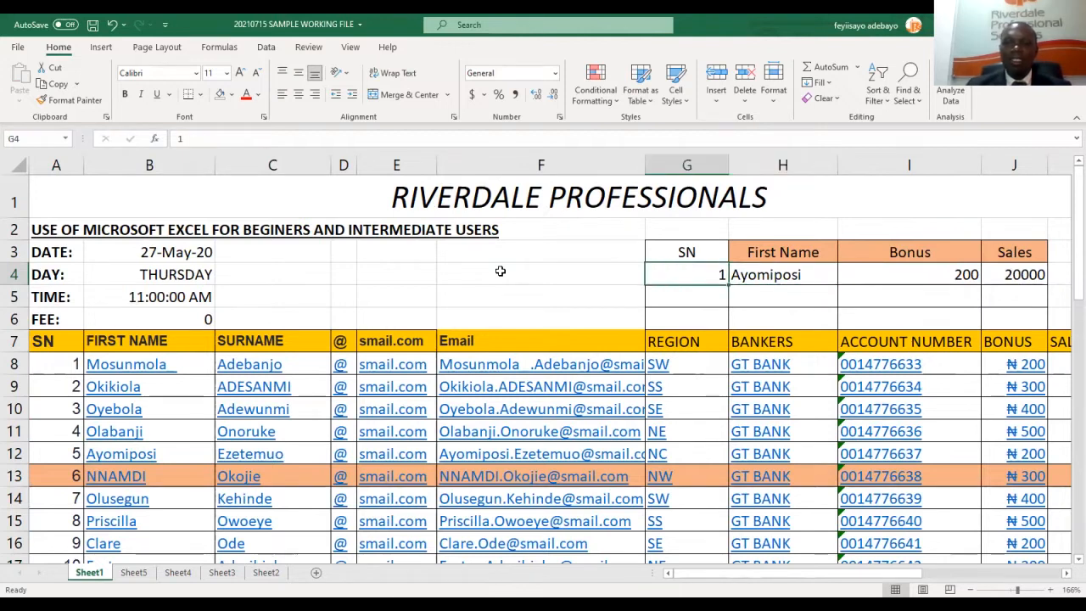
Set the SN in G4 to 2.
type("=")
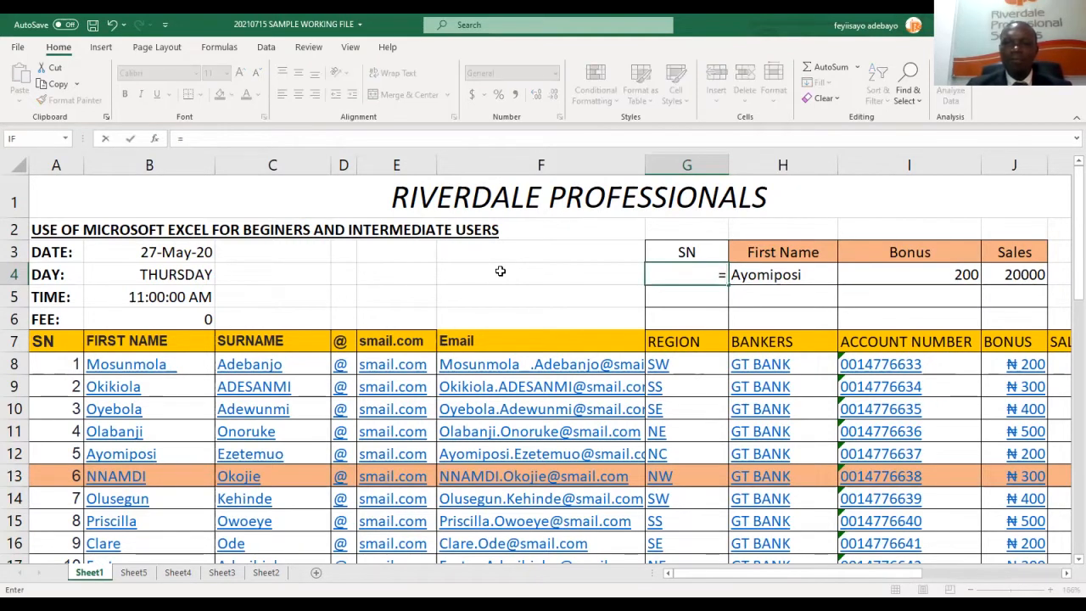
key("Escape")
type("2")
key("Return")
Start a VLOOKUP formula in First Name cell H4 with G4 as the lookup value.
key("Up")
key("Right")
type("=")
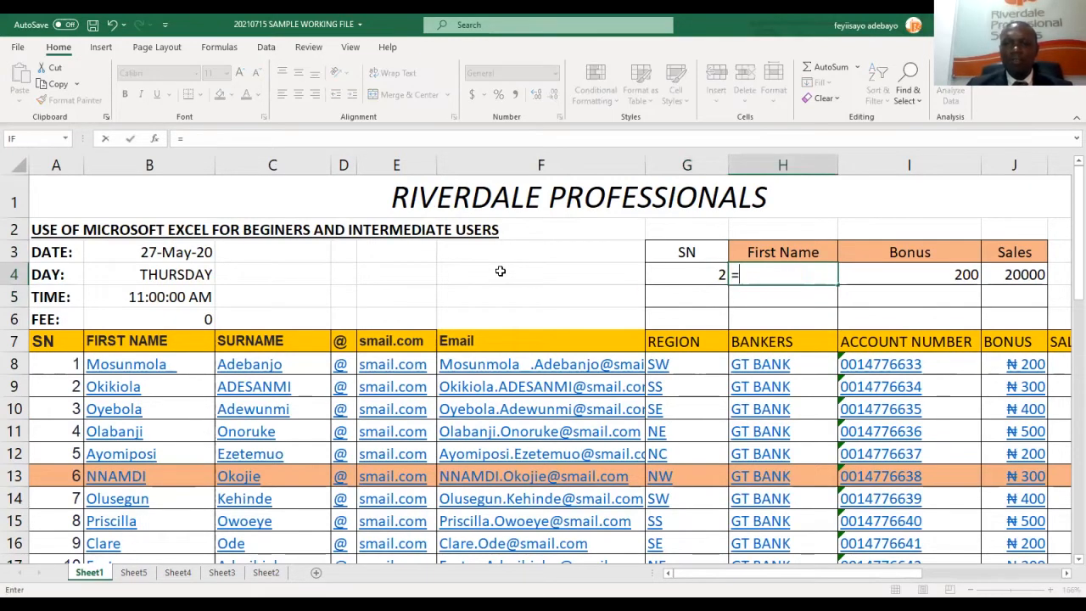
type("vlook")
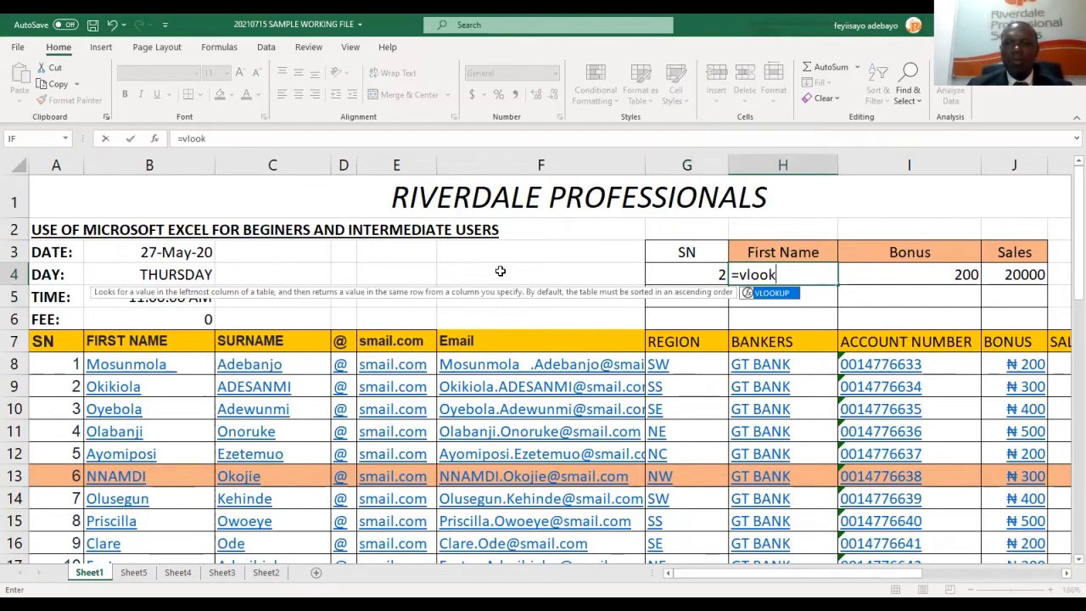
type("up(")
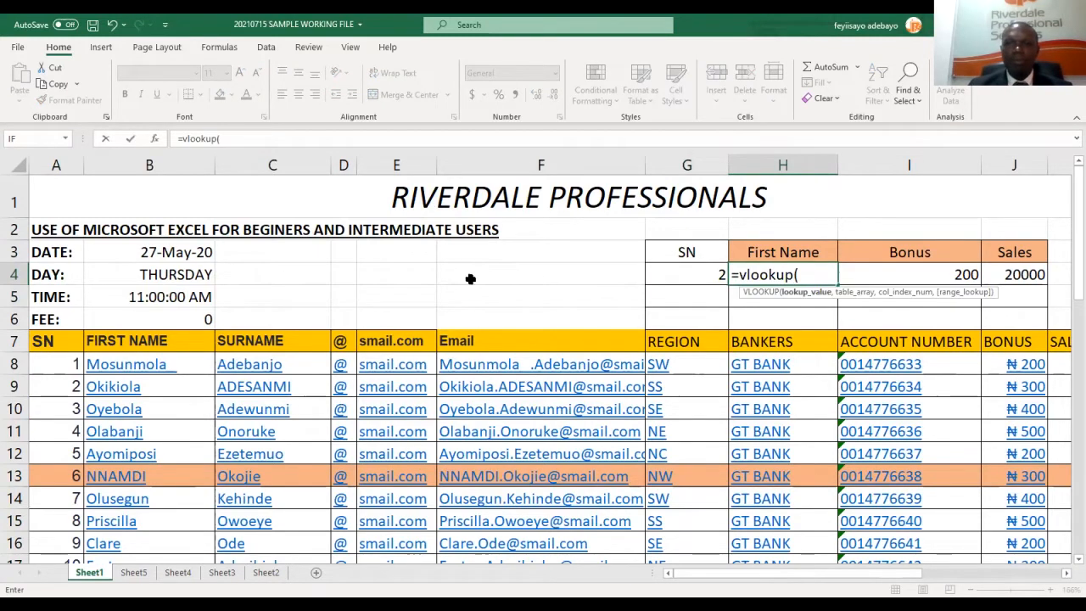
left_click(685, 268)
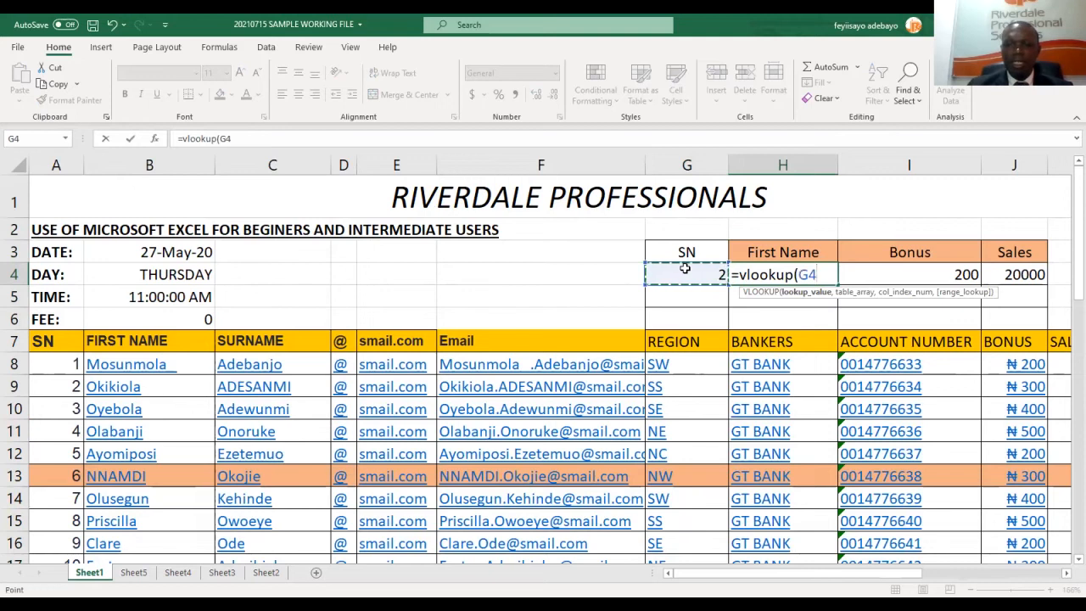
type(",")
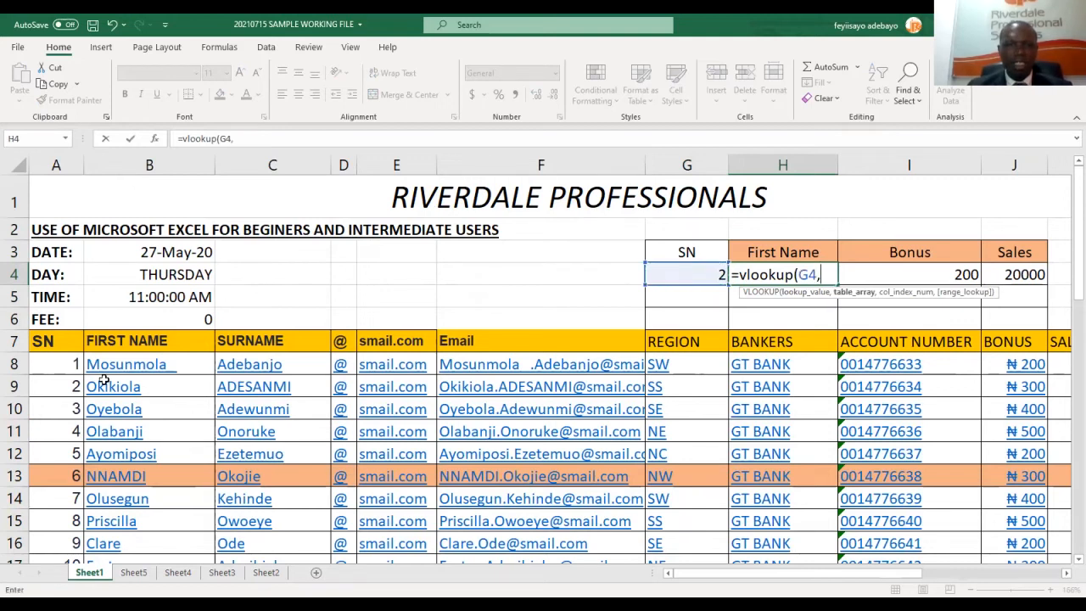
Set the VLOOKUP table array to the whole list of records, A8:M46.
left_click(51, 366)
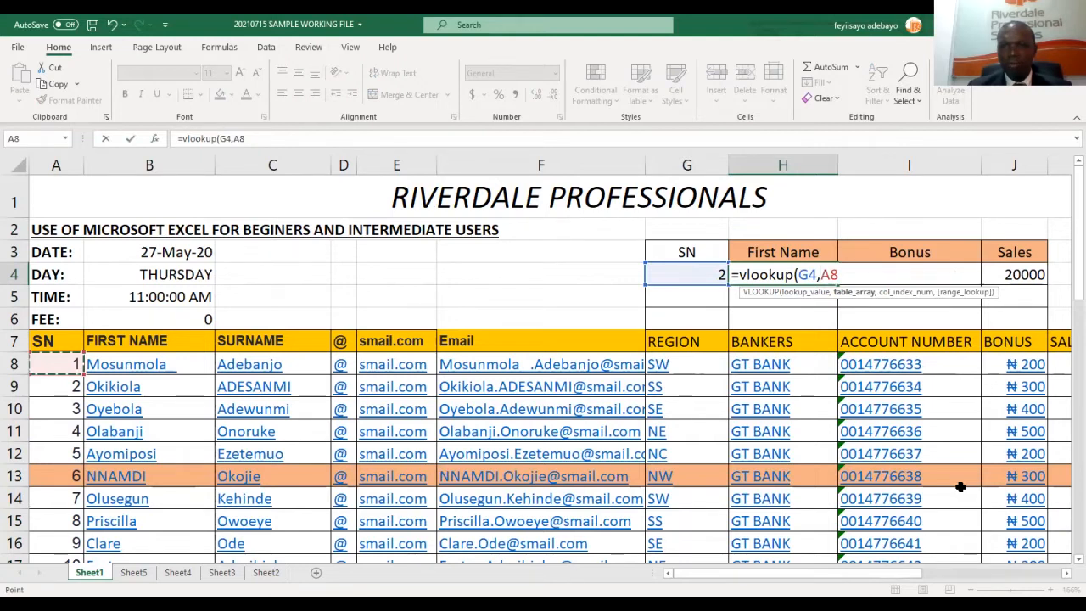
key("ctrl+shift+Right")
key("ctrl+shift+Down")
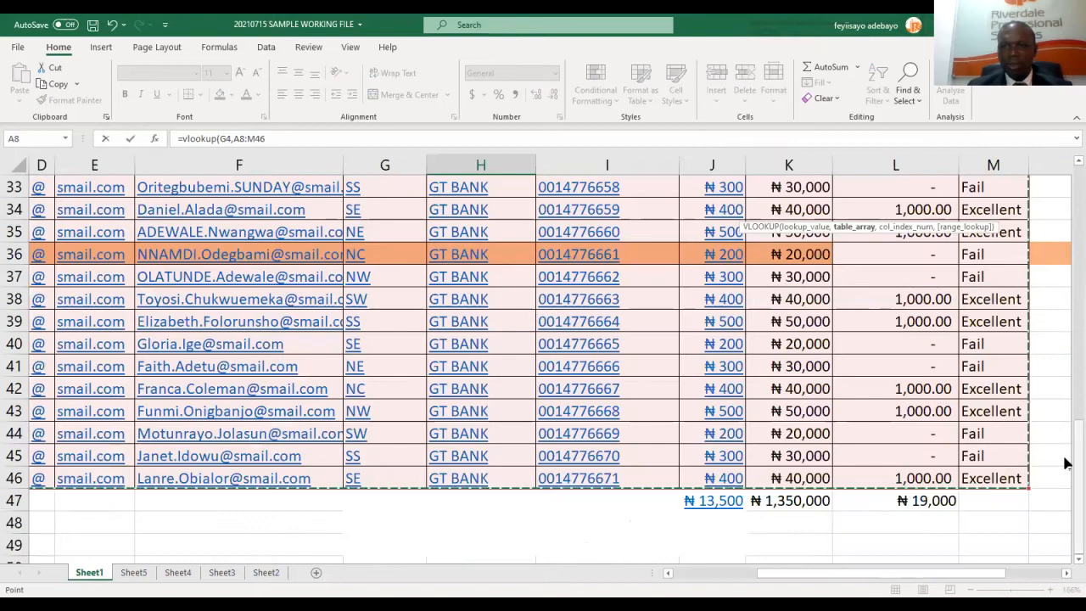
left_click_drag(1067, 463, 1067, 189)
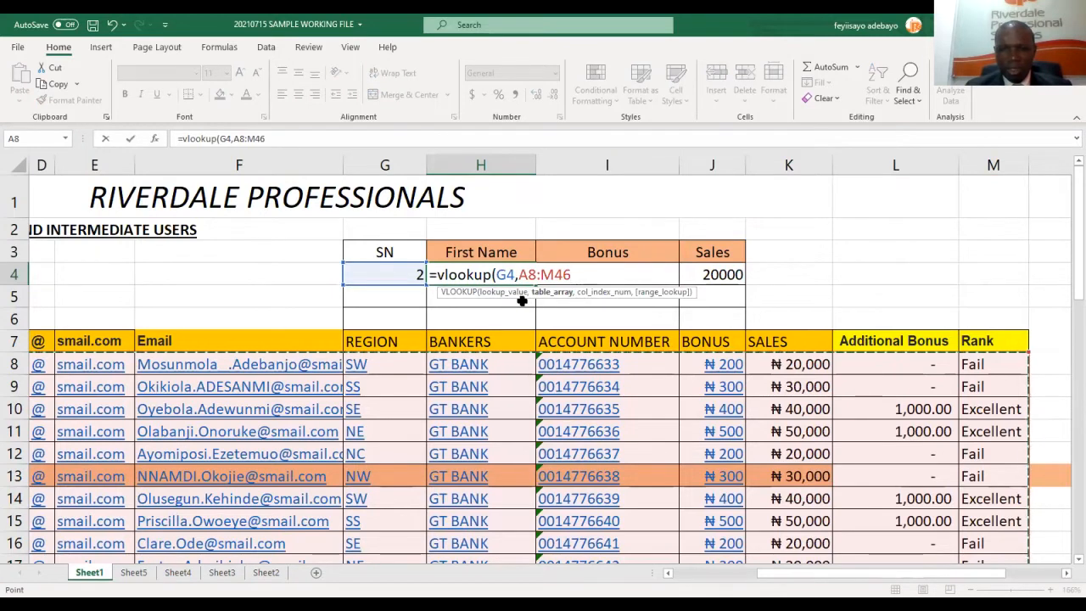
Complete the VLOOKUP in H4 with column index 2 and False for an exact match.
type(",2")
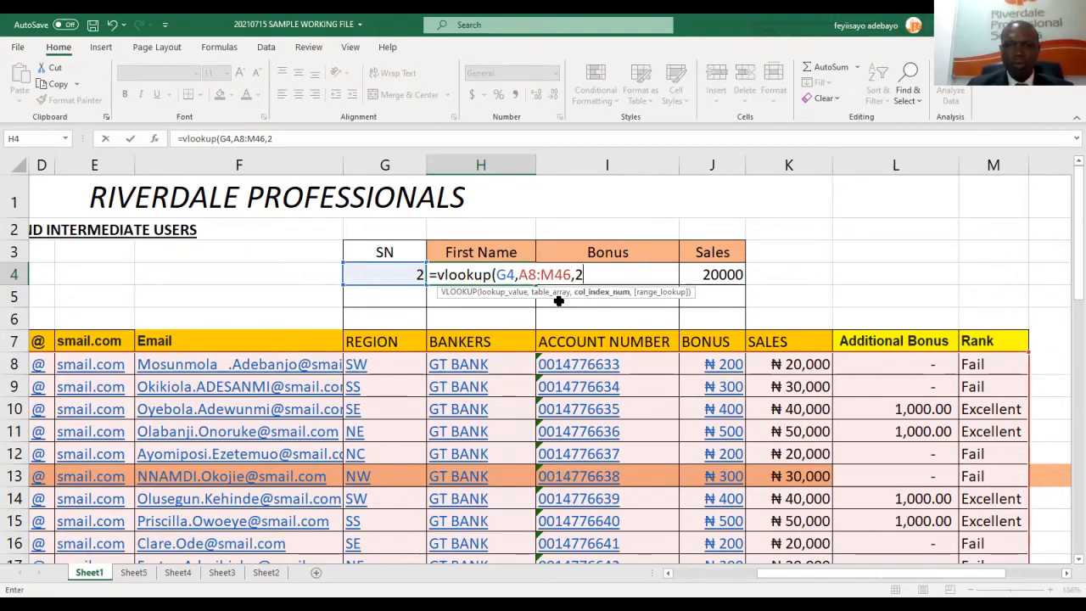
type(",False)")
key("Return")
Move along row 5 to column A to compare the looked-up first name with record 2 in the list.
key("Left")
key("Left")
key("Left")
key("Left")
key("Left")
key("Left")
key("Left")
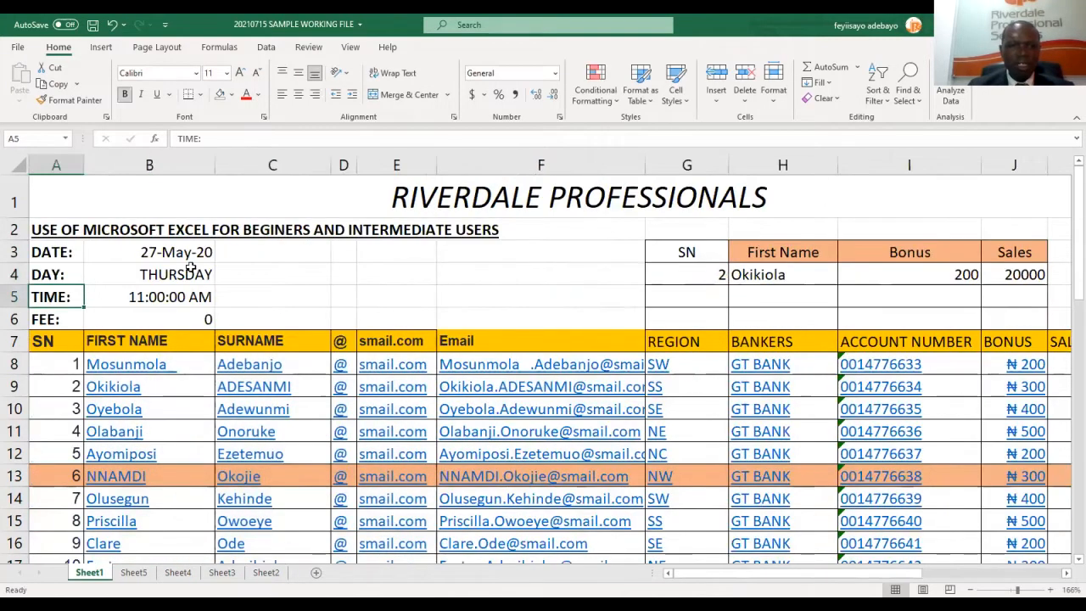
Start a VLOOKUP formula in Bonus cell I4 with G4 as the lookup value.
left_click(46, 390)
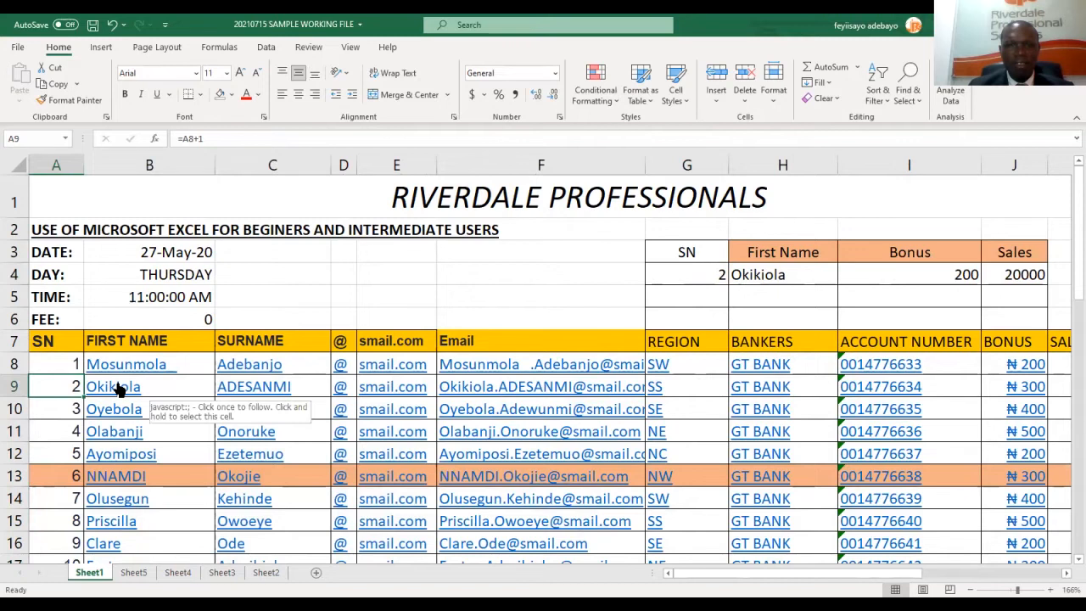
left_click(853, 274)
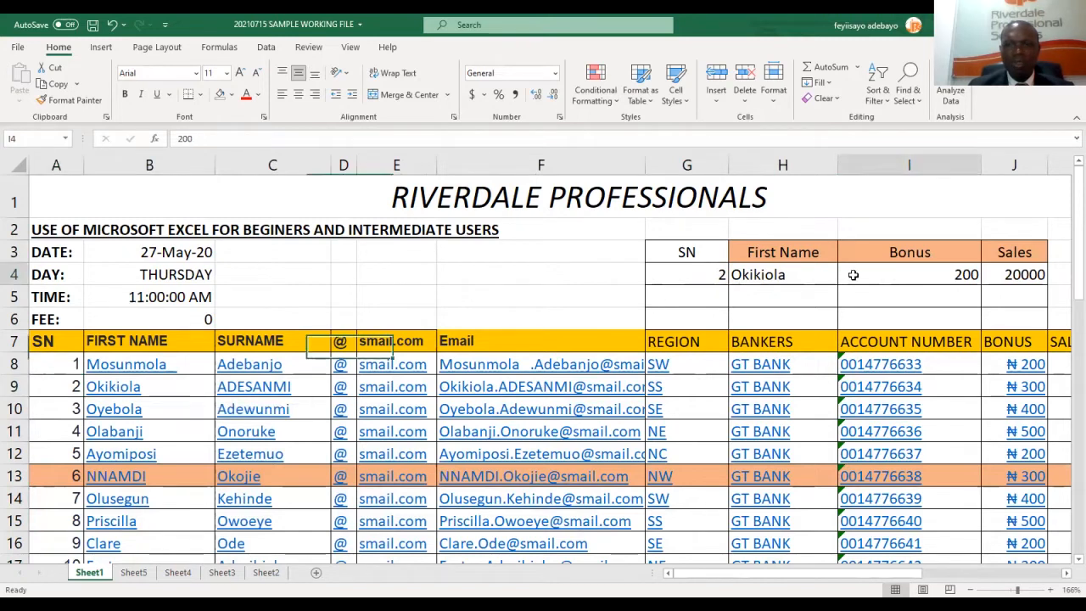
type("=")
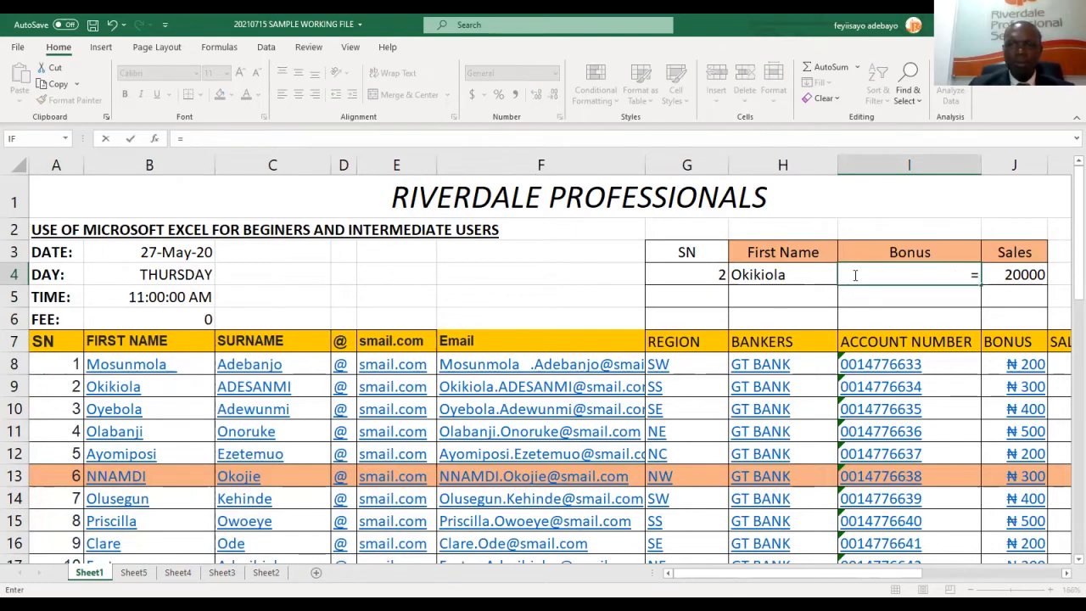
type("vlookup(")
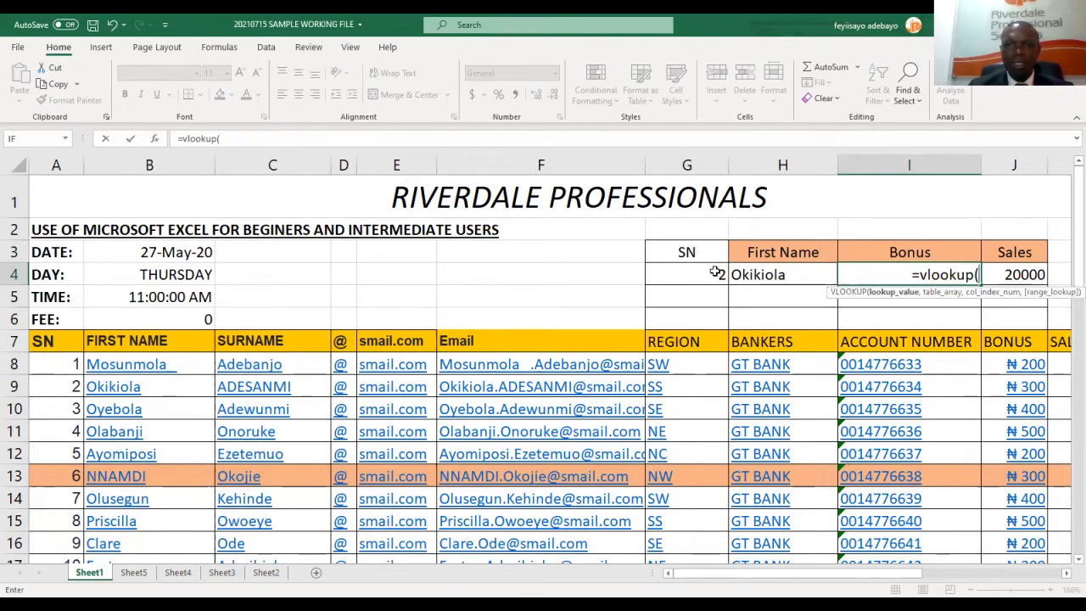
left_click(715, 272)
type(",")
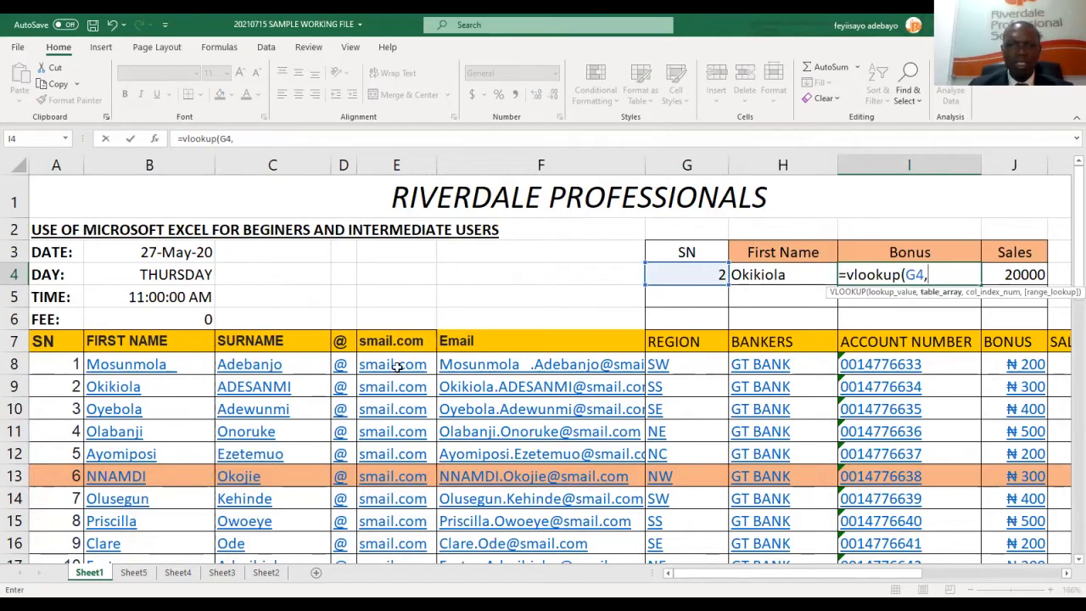
Select the full list of records, A8:M46, as the table array of the Bonus VLOOKUP.
left_click(62, 364)
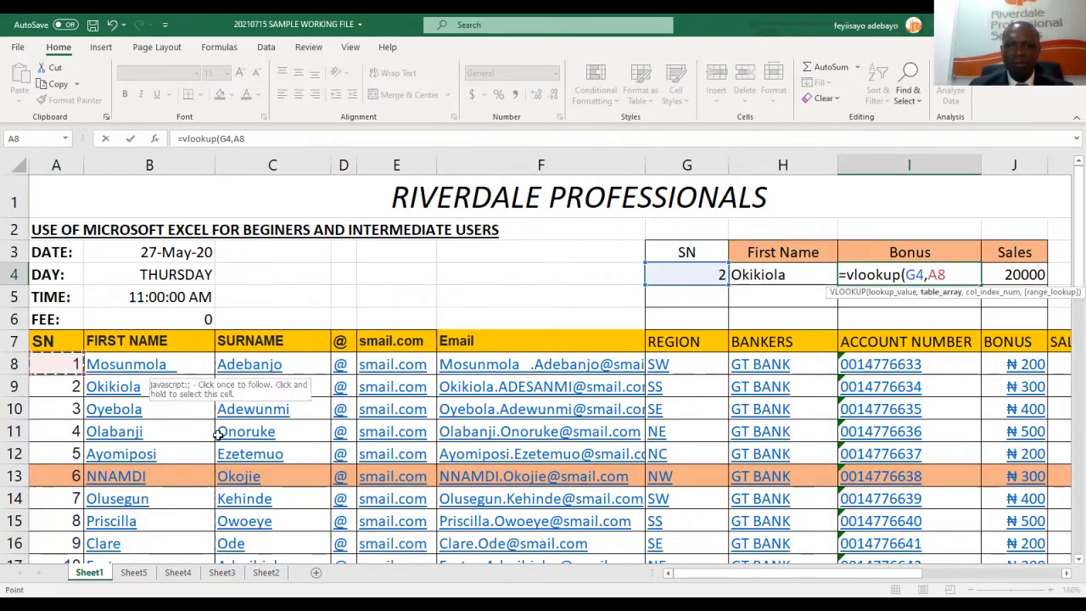
left_click_drag(218, 435, 866, 592)
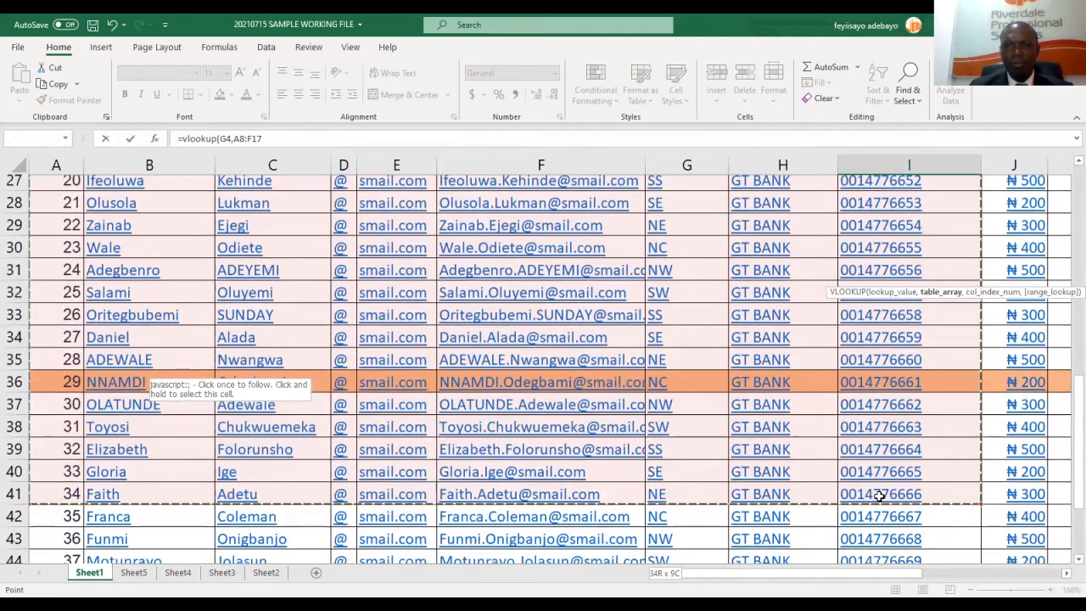
left_click_drag(879, 495, 888, 500)
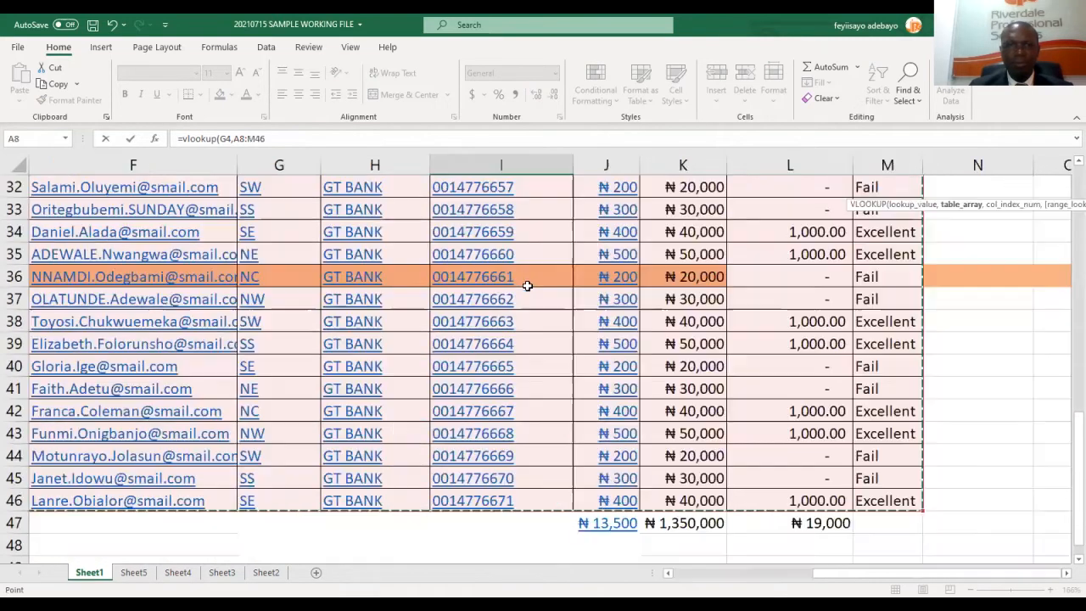
Complete the Bonus VLOOKUP in I4 with column index 10 and False for an exact match.
left_click(281, 141)
type(",10")
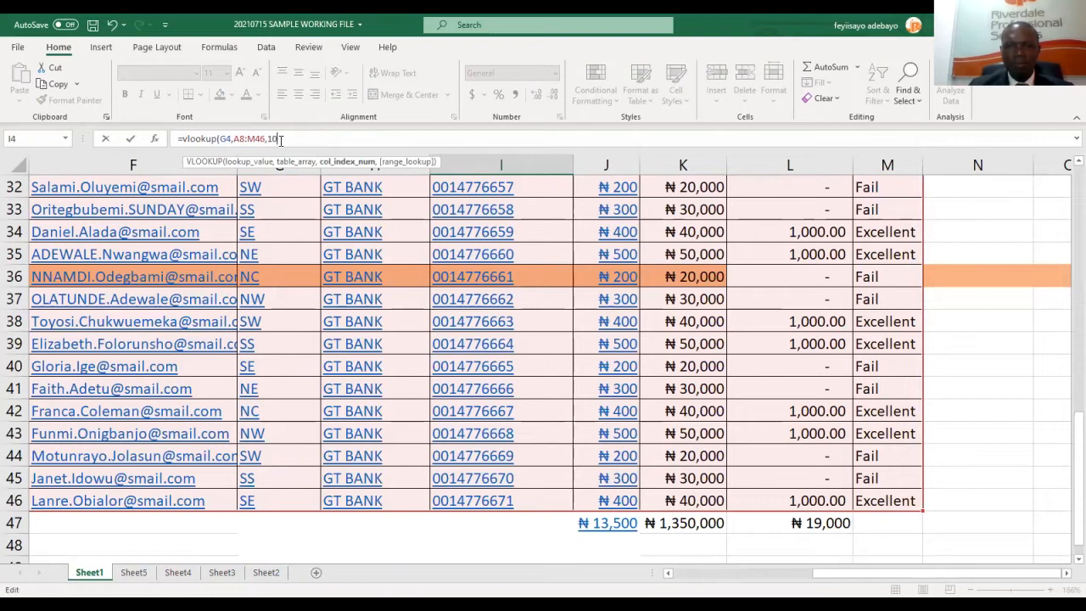
type(",0)")
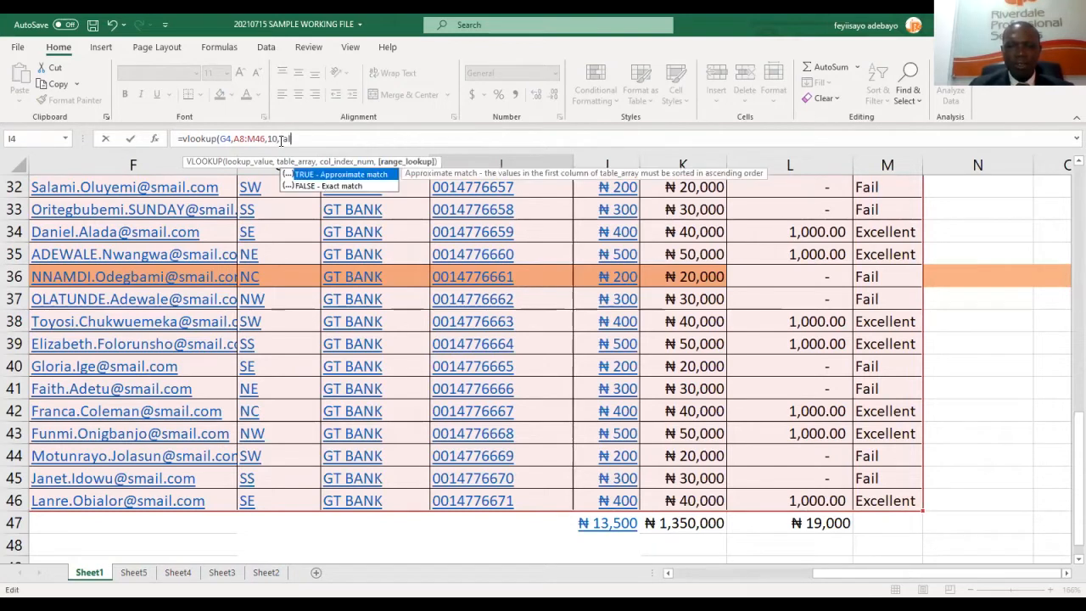
key("Return")
key("Up")
key("Up")
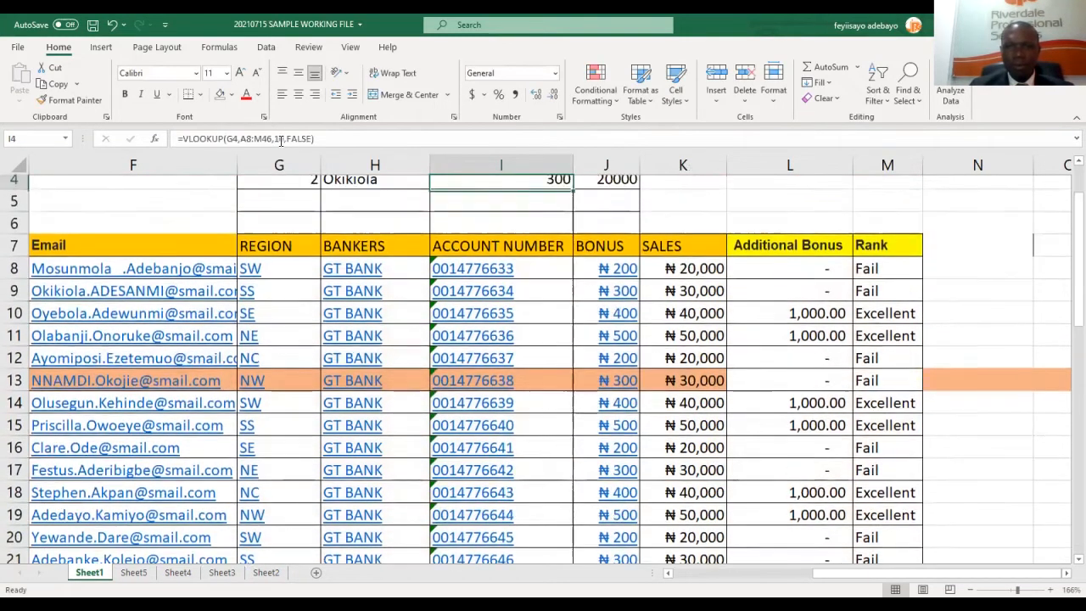
Count across the row 7 headers from SN to SALES to work out the column index numbers of Bonus and Sales.
key("Down")
key("Down")
key("Left")
key("Left")
key("Left")
key("Left")
key("Left")
key("Left")
key("Left")
key("Left")
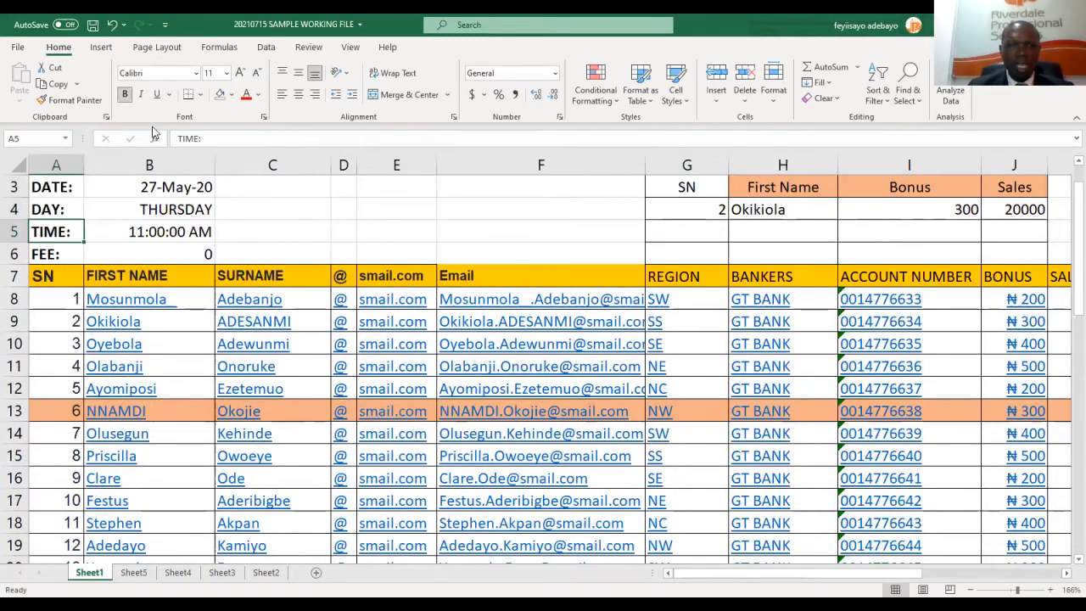
left_click(65, 271)
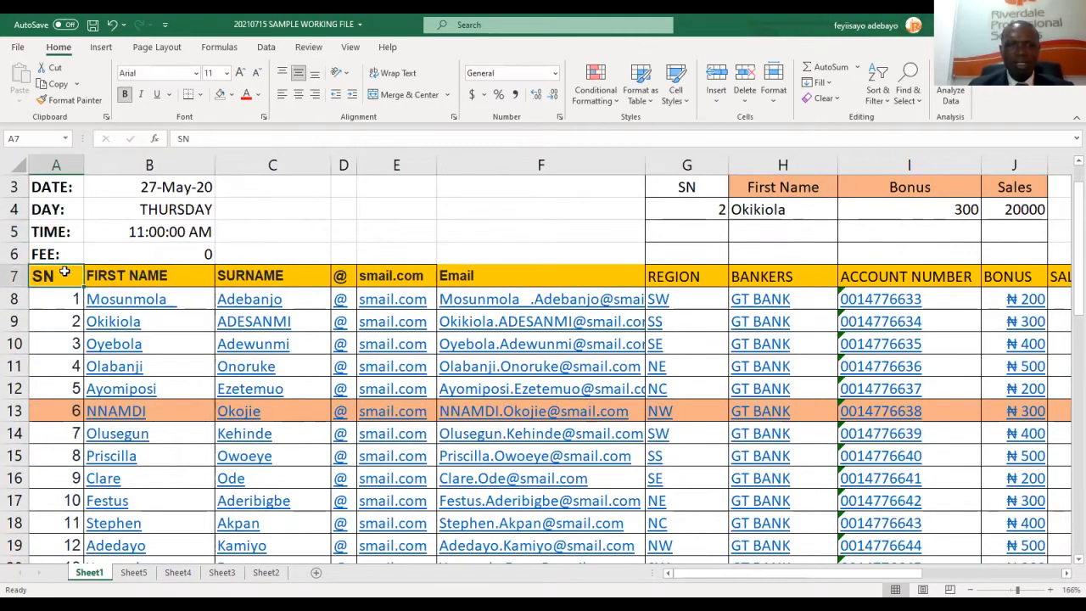
key("Right")
key("Right")
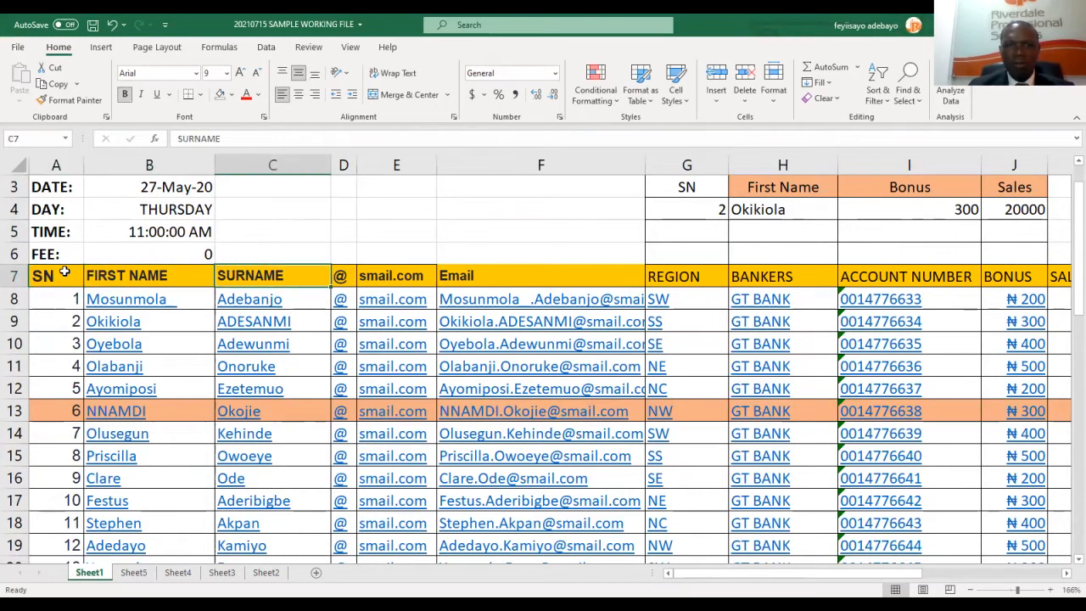
key("Right")
key("Right")
key("Right")
key("Right")
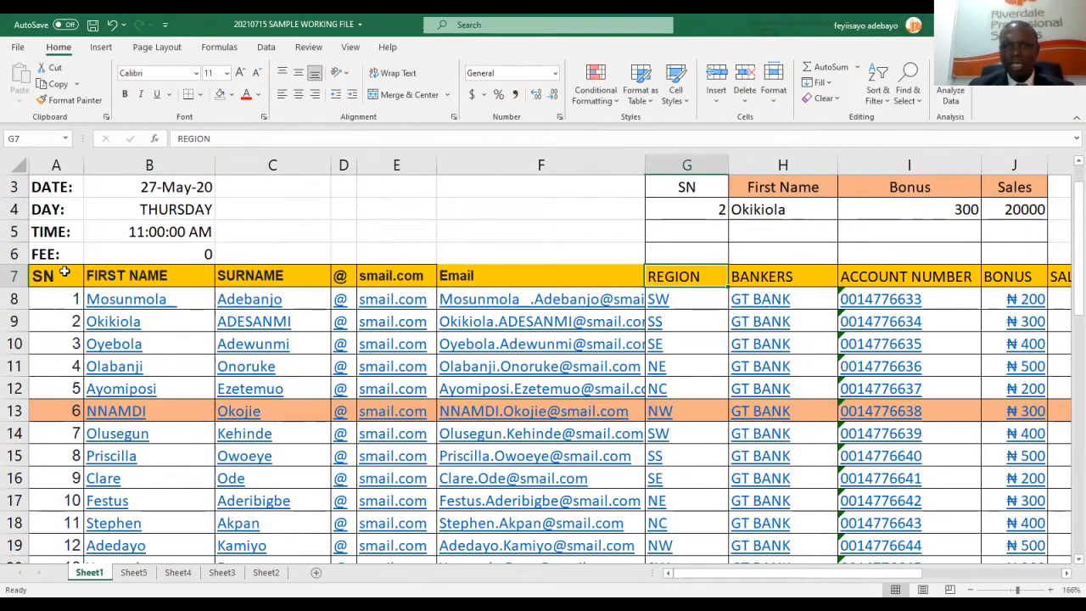
key("Right")
key("Right")
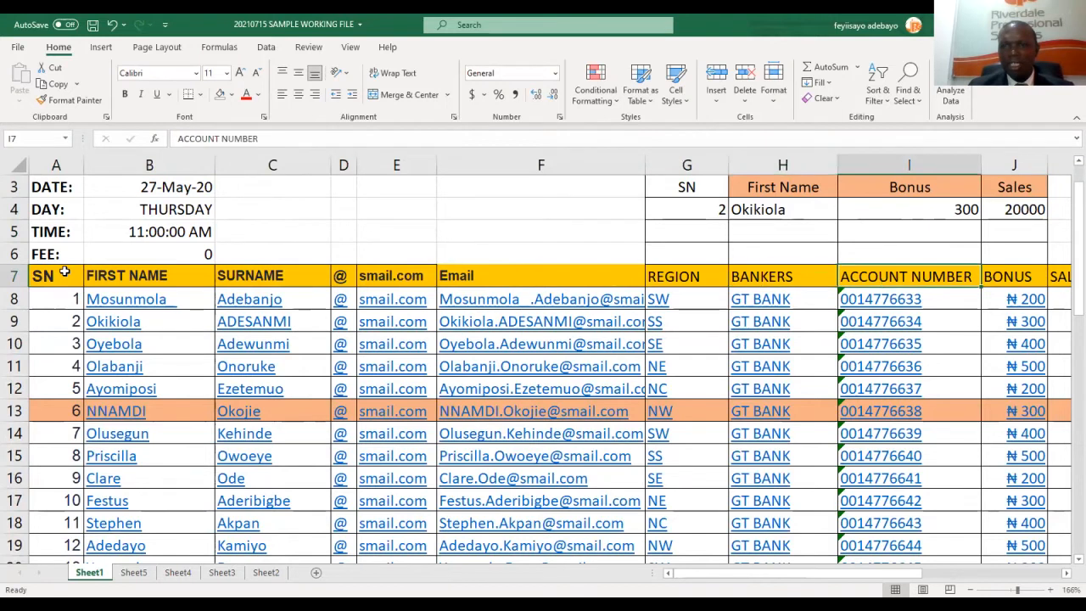
key("Right")
key("Right")
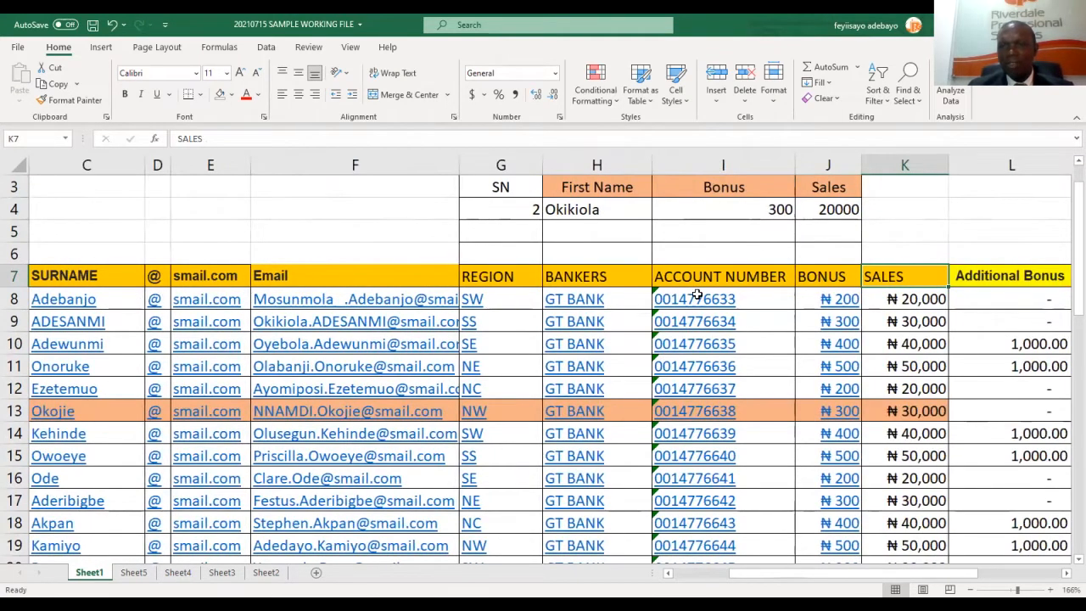
Start a VLOOKUP formula in Sales cell J4 with G4 as the lookup value.
left_click(824, 209)
type("=")
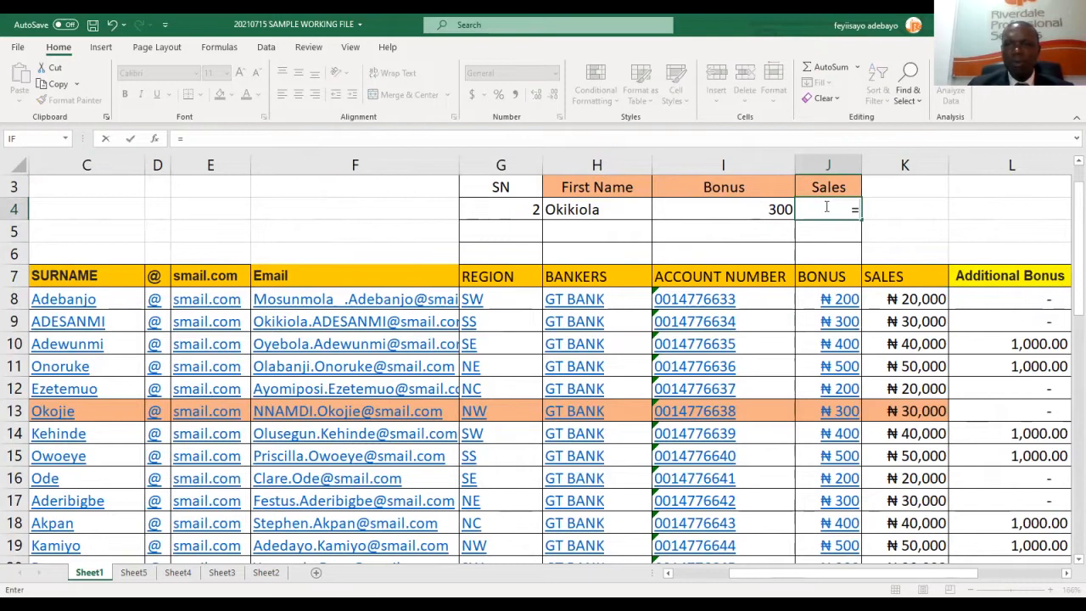
type("vlookup(")
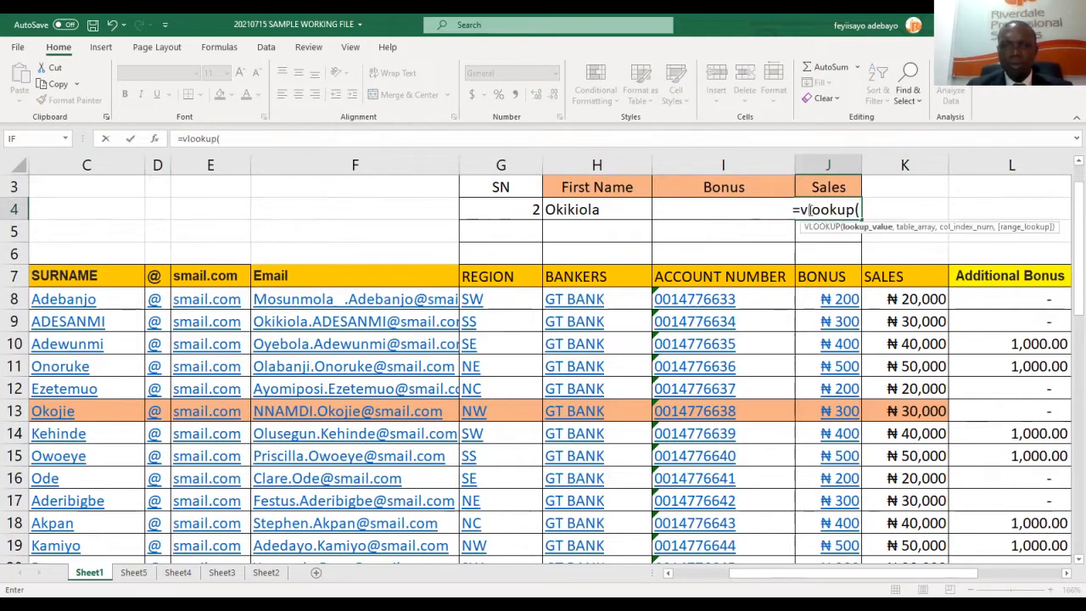
left_click(532, 210)
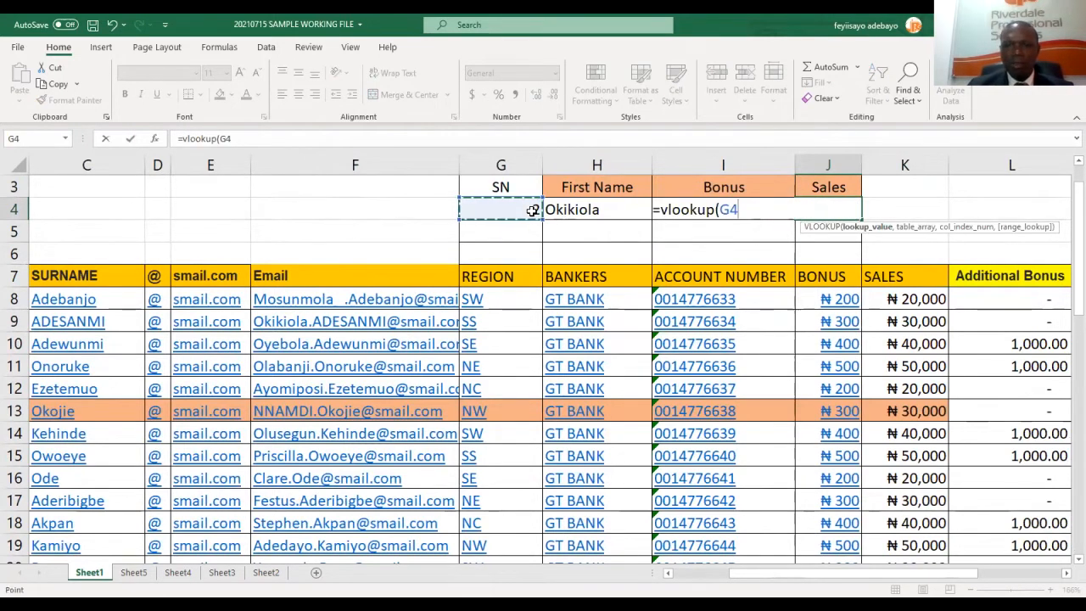
type(",")
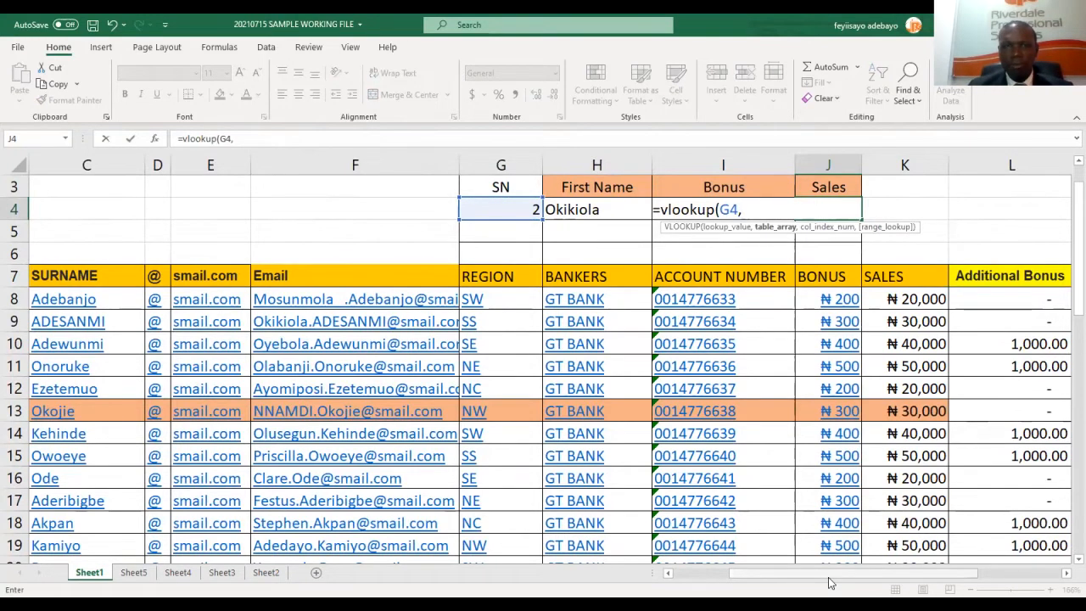
Select the full list of records, A8:M46, as the table array of the Sales VLOOKUP.
left_click_drag(830, 576, 772, 577)
left_click(51, 301)
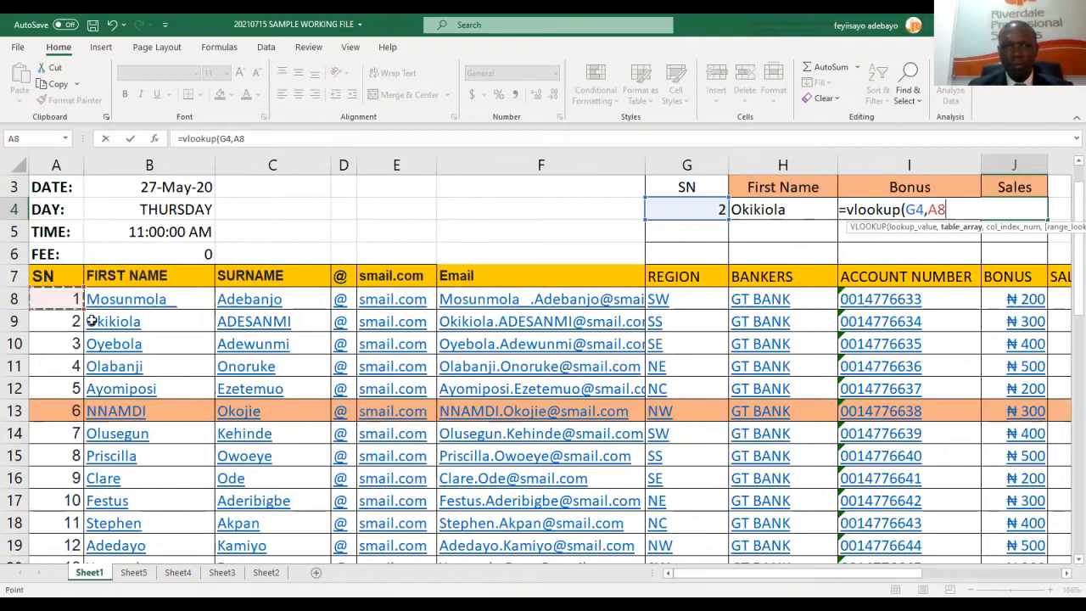
left_click_drag(51, 301, 954, 469)
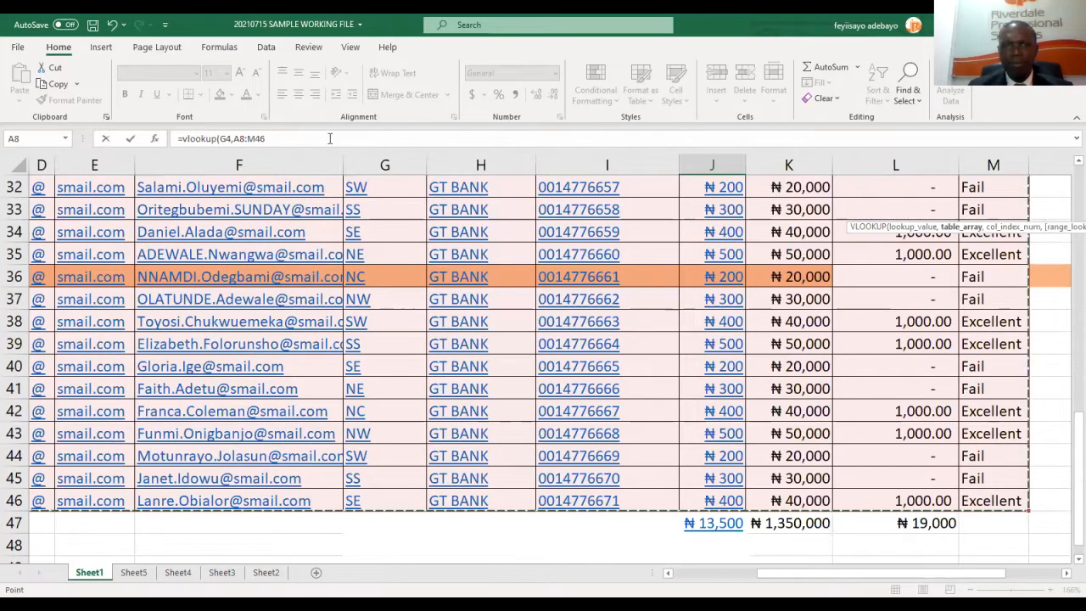
Complete the Sales VLOOKUP in J4 with column index 11 and False for an exact match.
type(",11")
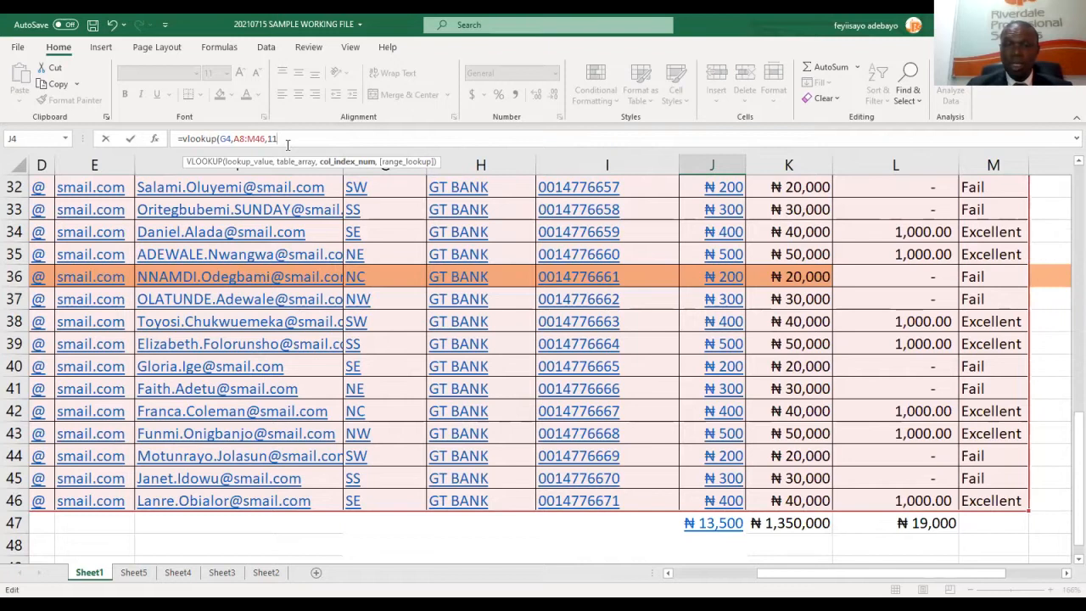
type(",false)")
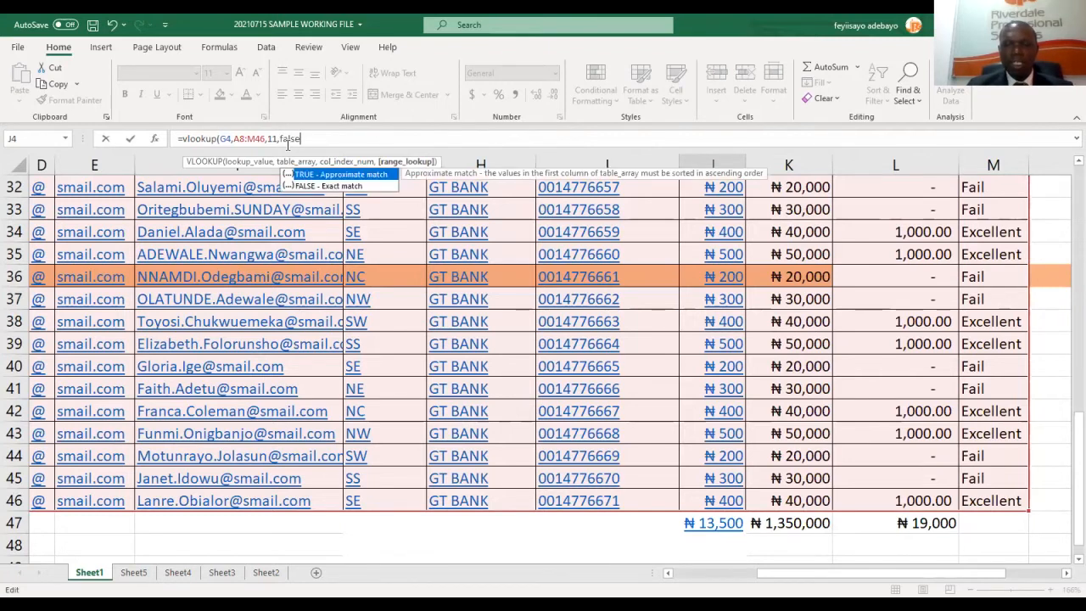
key("ctrl+Return")
key("Up")
key("Up")
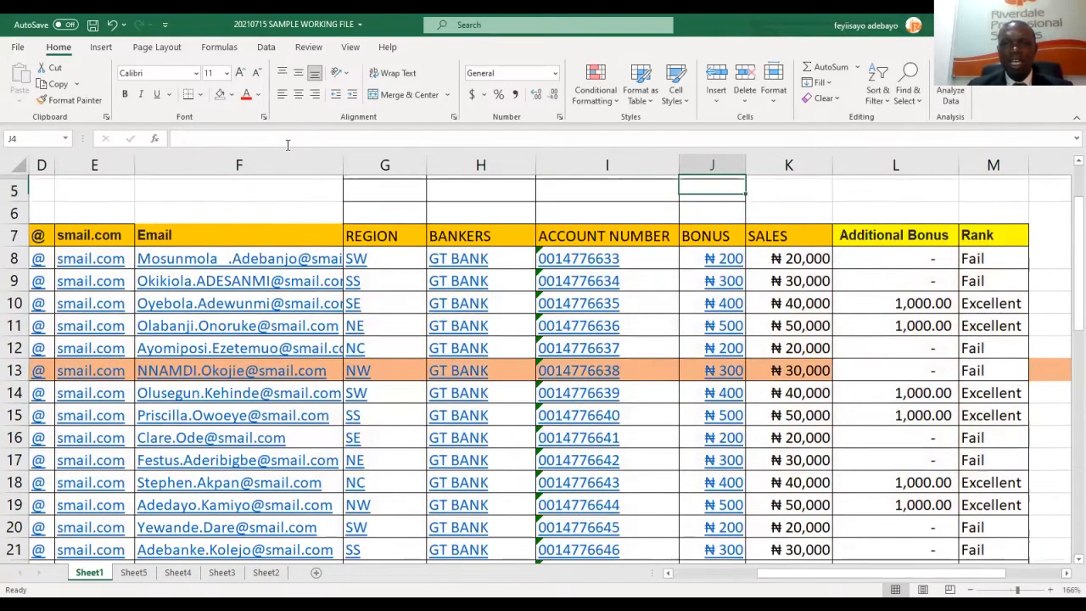
Go down the SN column to check which serial numbers the list contains, and return to the top of the sheet.
key("Left")
key("Left")
key("Left")
key("Left")
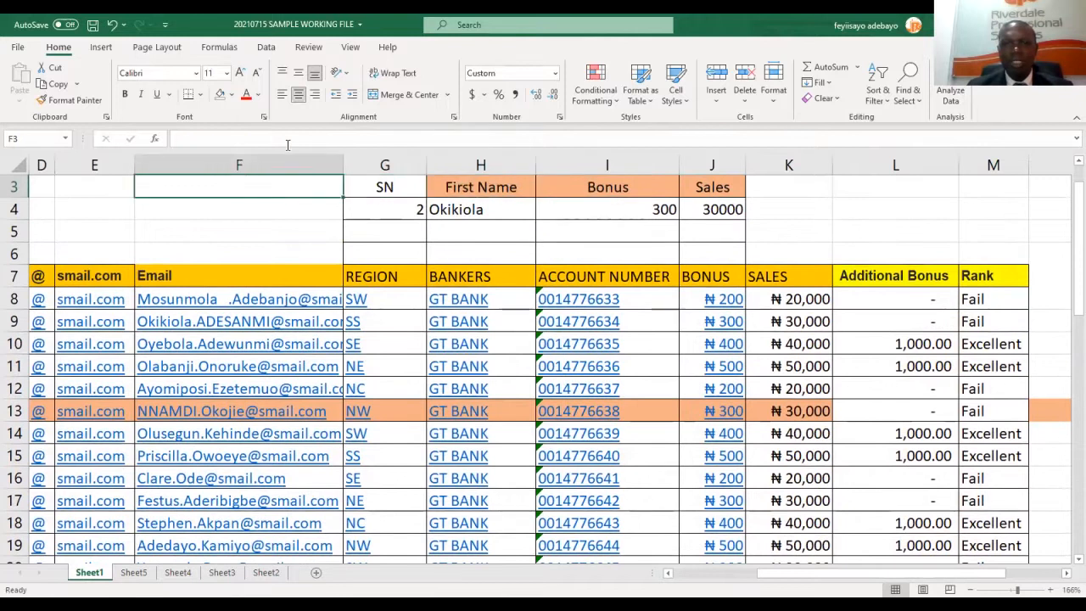
key("Left")
key("Left")
key("Right")
key("Right")
key("Right")
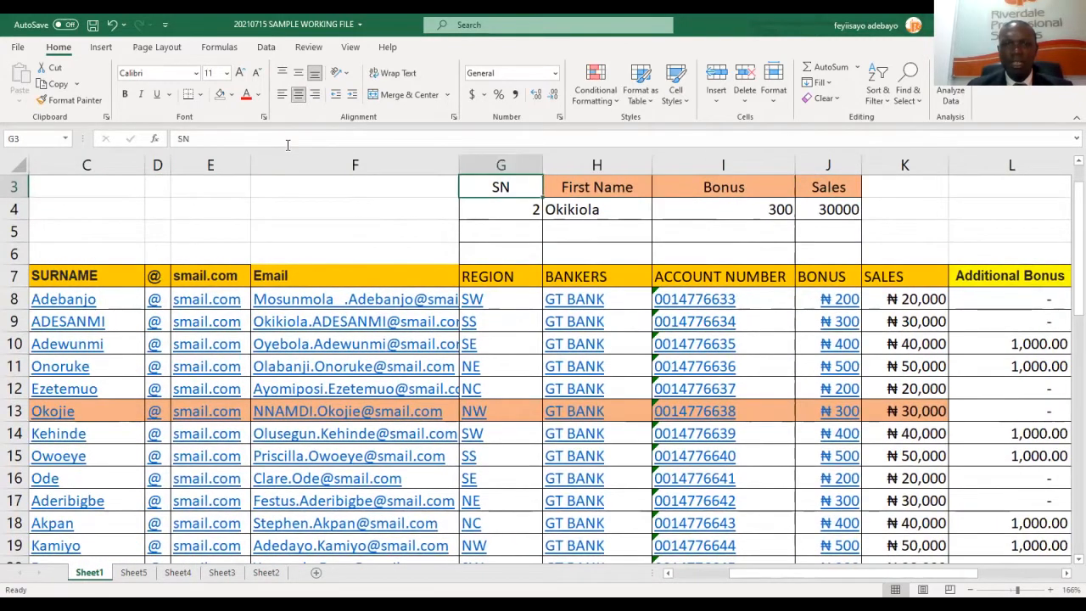
key("Left")
key("Left")
key("Left")
key("Left")
key("Left")
key("Left")
key("Down")
key("Down")
key("Down")
key("Down")
key("Down")
key("Down")
key("Down")
key("Down")
key("Down")
key("Down")
key("Down")
key("Down")
key("Down")
key("Down")
key("Down")
key("Down")
key("Down")
key("Down")
key("Down")
key("Down")
key("Down")
key("Down")
key("Down")
key("Down")
key("Down")
key("Down")
key("Down")
key("Down")
key("Down")
key("Down")
key("Down")
key("Down")
key("Down")
key("Up")
key("Up")
key("Up")
key("Up")
key("Up")
key("Up")
key("Up")
key("Up")
key("Up")
key("Up")
key("Up")
key("Up")
key("Up")
key("Up")
key("Up")
key("Up")
key("Up")
key("Up")
key("Up")
key("Up")
key("Up")
key("Up")
key("Up")
key("Up")
key("Up")
key("Up")
key("Up")
key("Up")
key("Up")
key("Up")
key("Up")
key("Up")
key("Up")
key("Up")
key("Up")
key("Up")
key("Up")
key("Up")
key("Up")
key("Down")
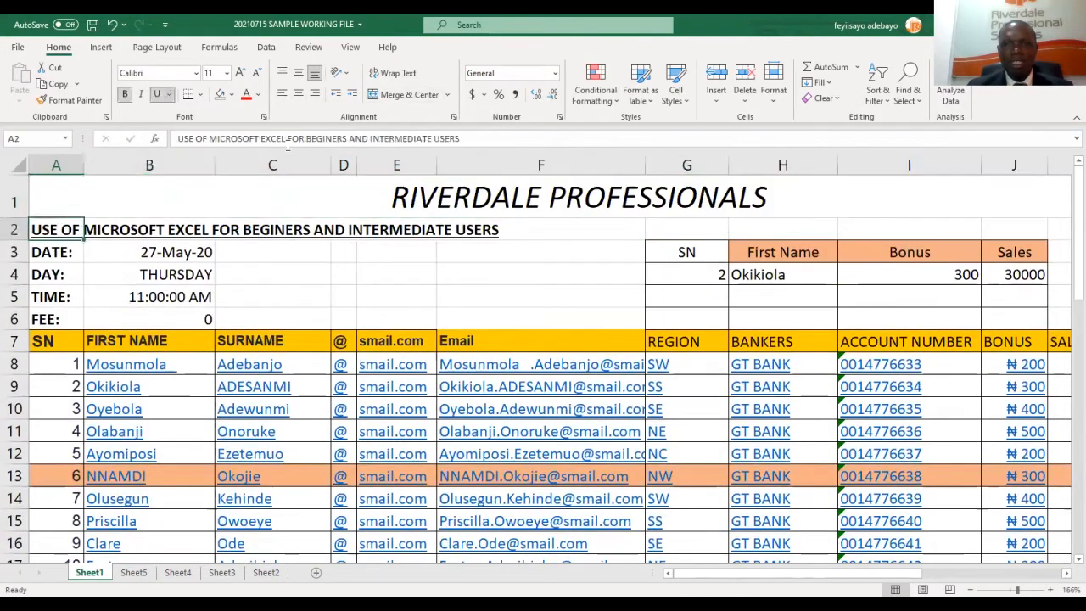
Test the lookups by entering 40 as the SN in G4.
key("Right")
key("Right")
key("Right")
key("Right")
key("Right")
key("Right")
key("Down")
key("Down")
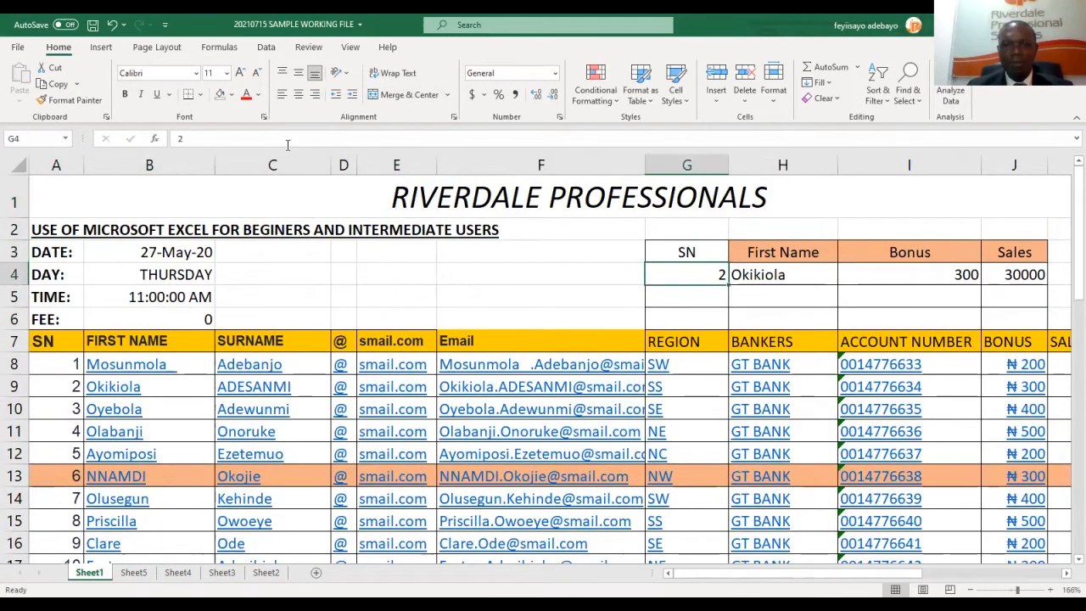
type("40")
key("Return")
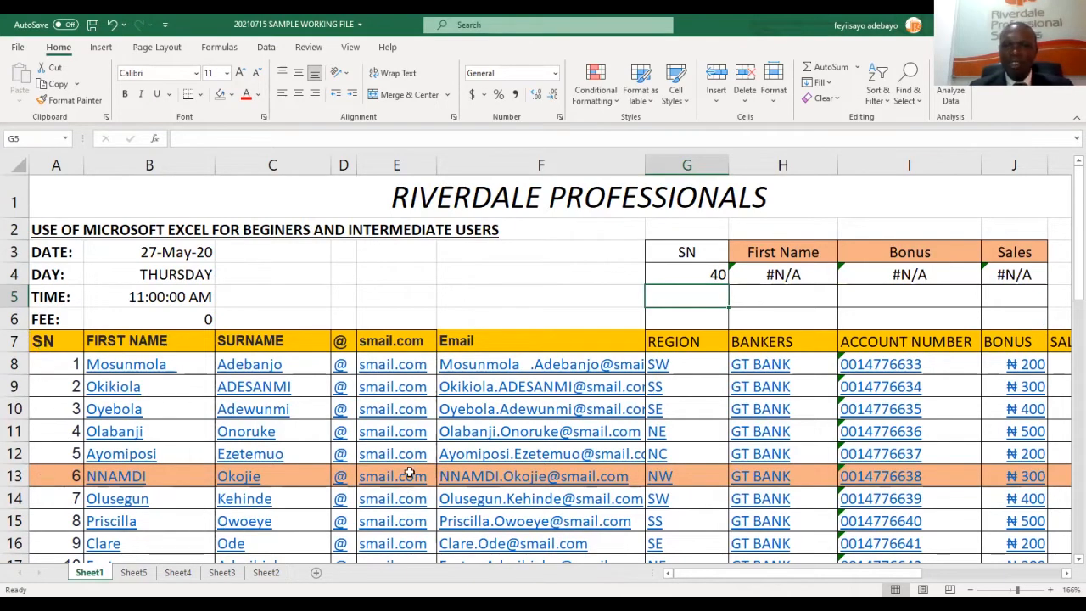
Set the SN in G4 to 39.
left_click(702, 275)
type("39")
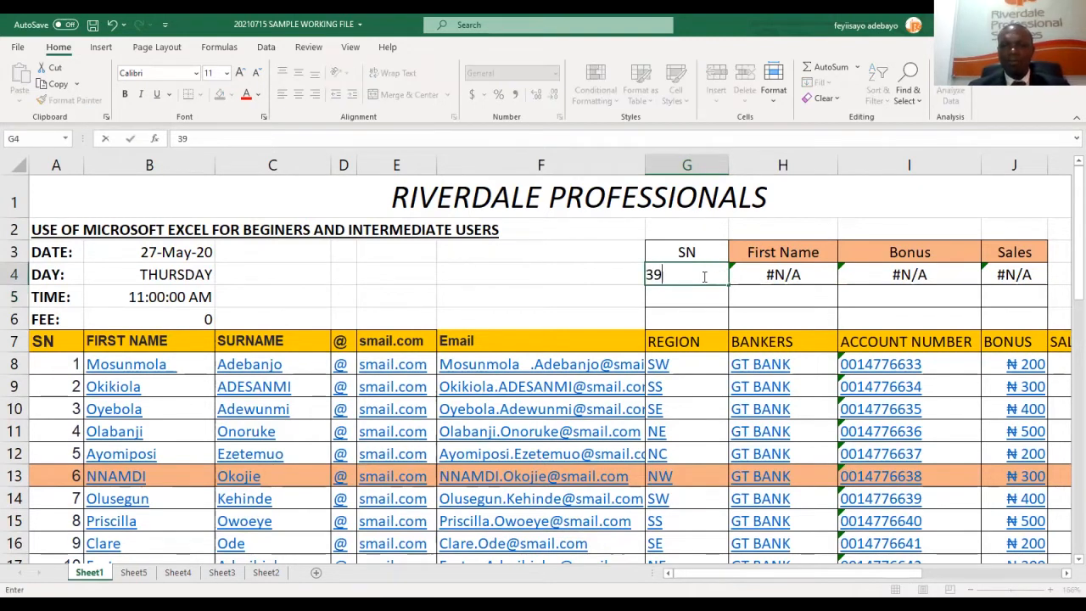
key("Return")
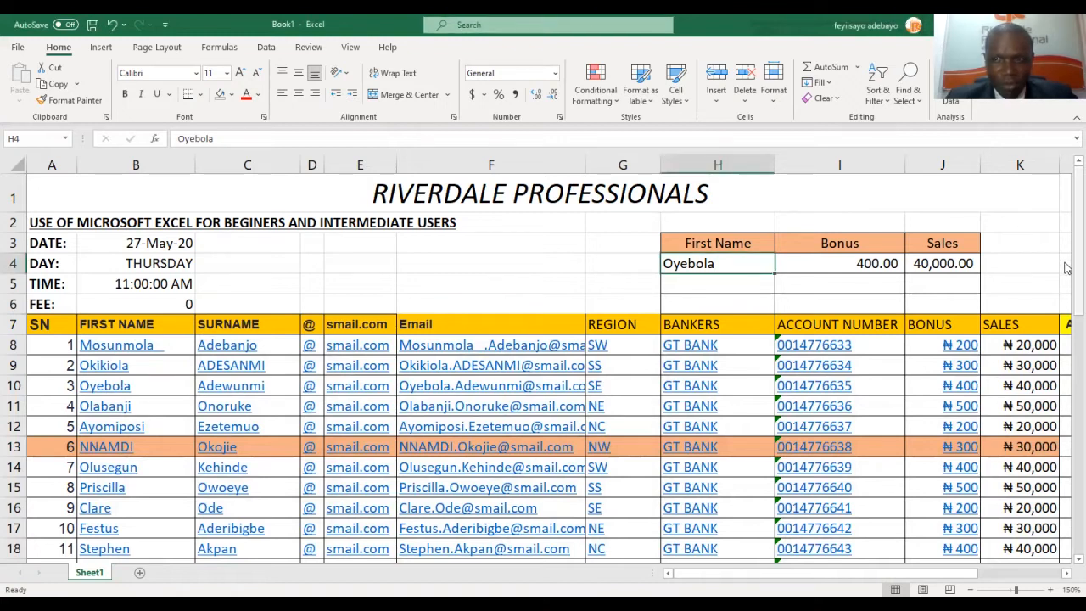
left_click_drag(1067, 274, 1066, 451)
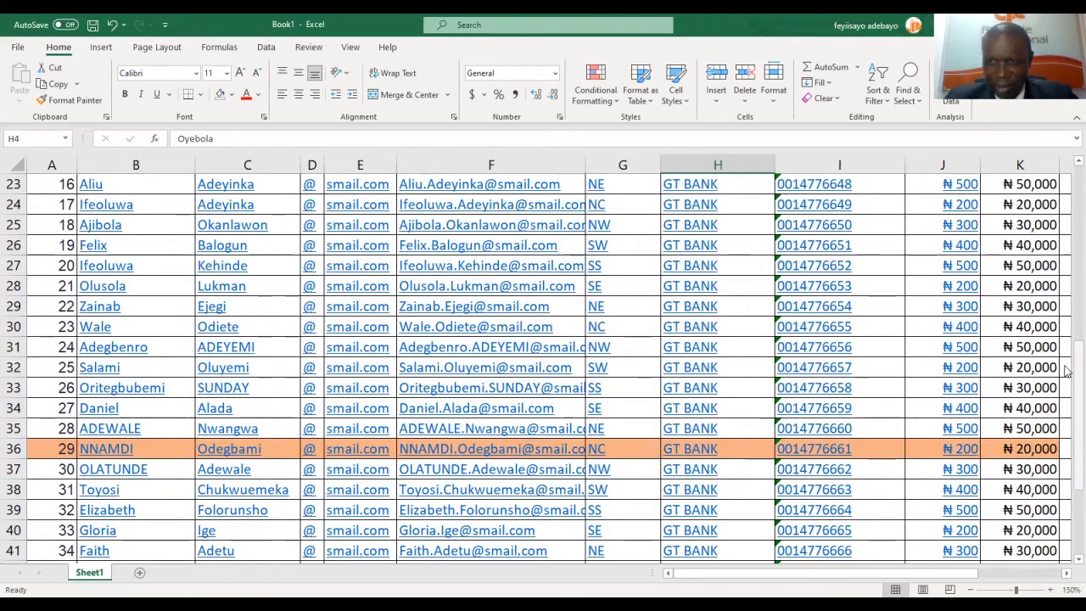
left_click_drag(1066, 370, 1066, 208)
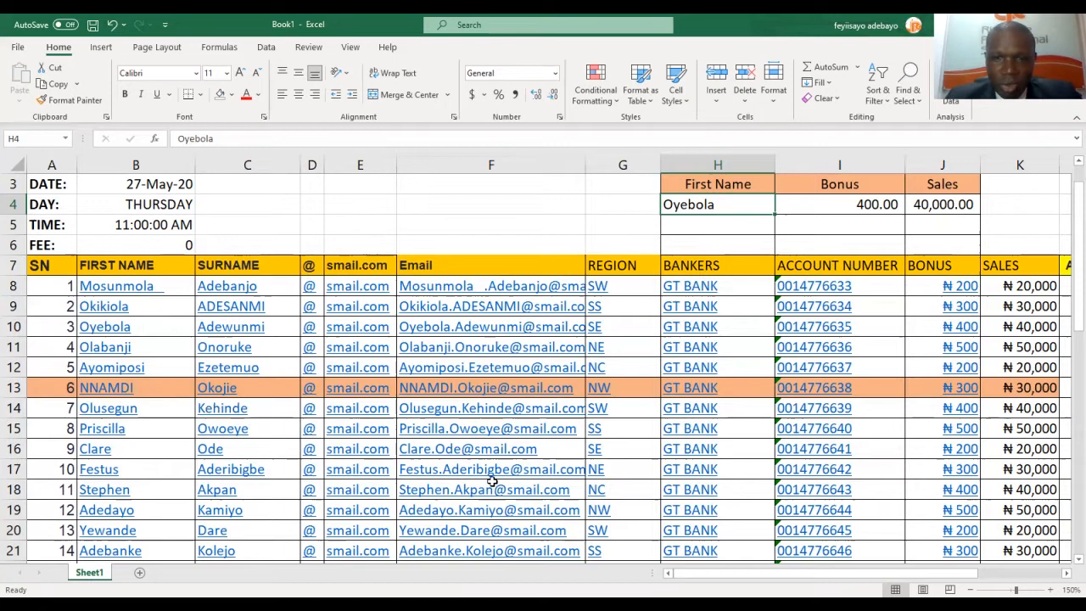
Add an SN heading in G3 and enter 1 as the lookup serial number in G4.
left_click_drag(1070, 315, 1067, 451)
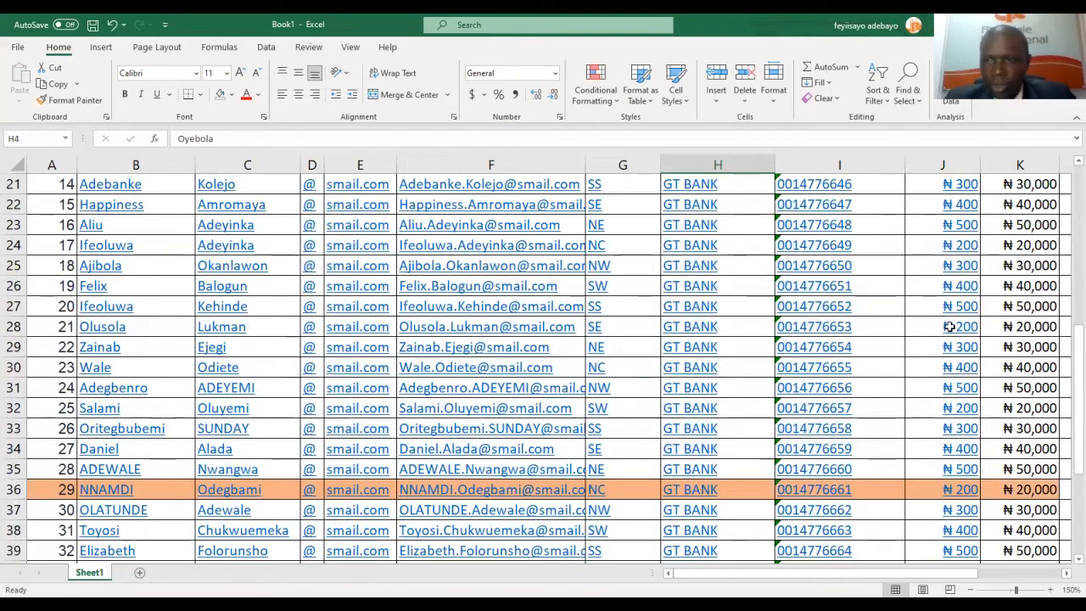
left_click_drag(1067, 388, 1068, 237)
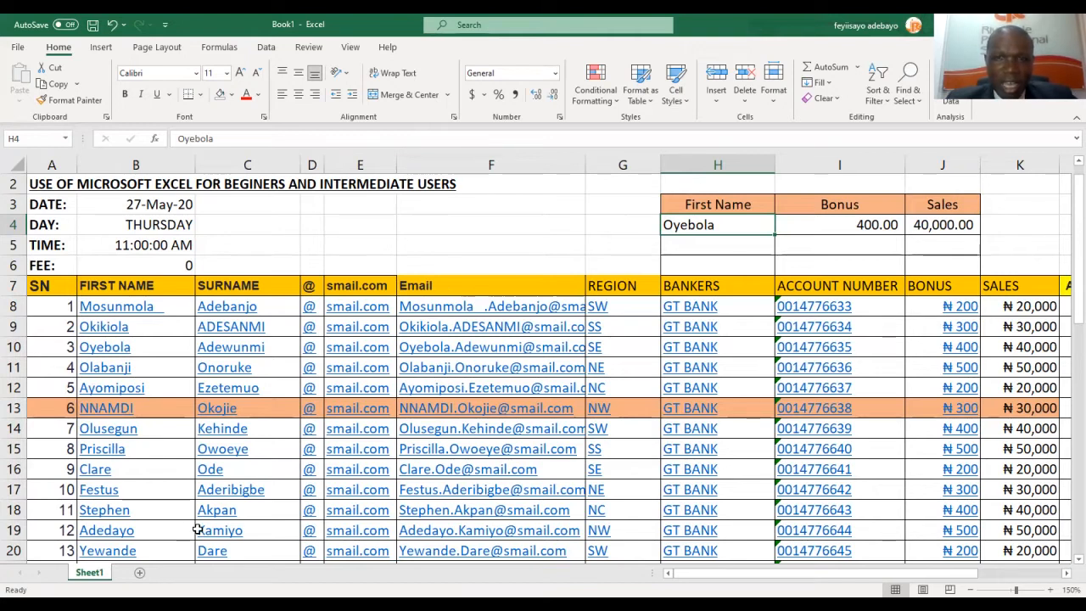
left_click(622, 205)
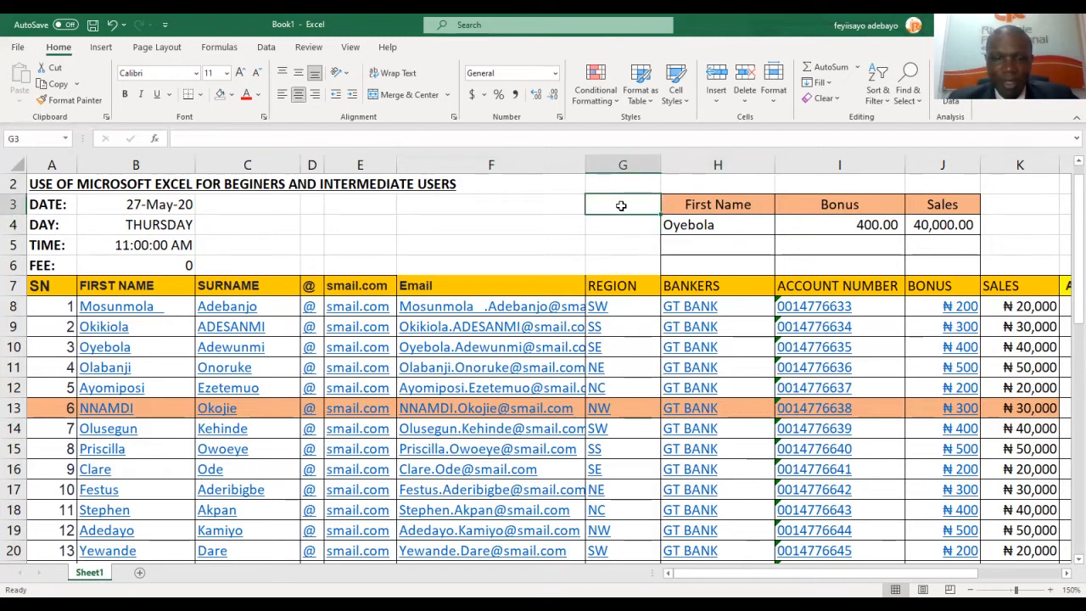
type("SN")
key("Return")
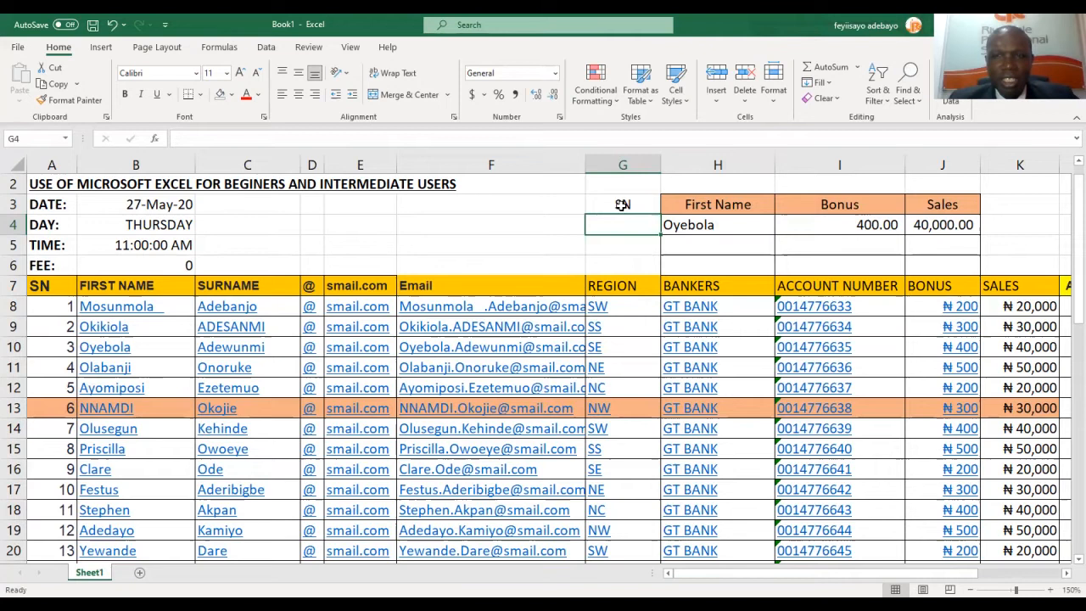
key("Right")
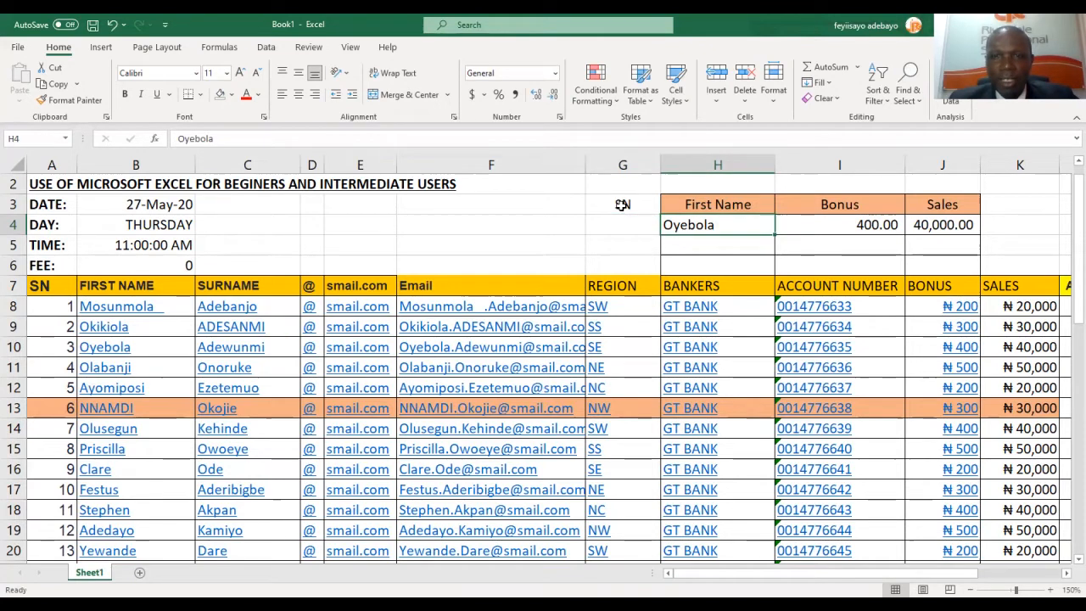
key("Left")
type("1")
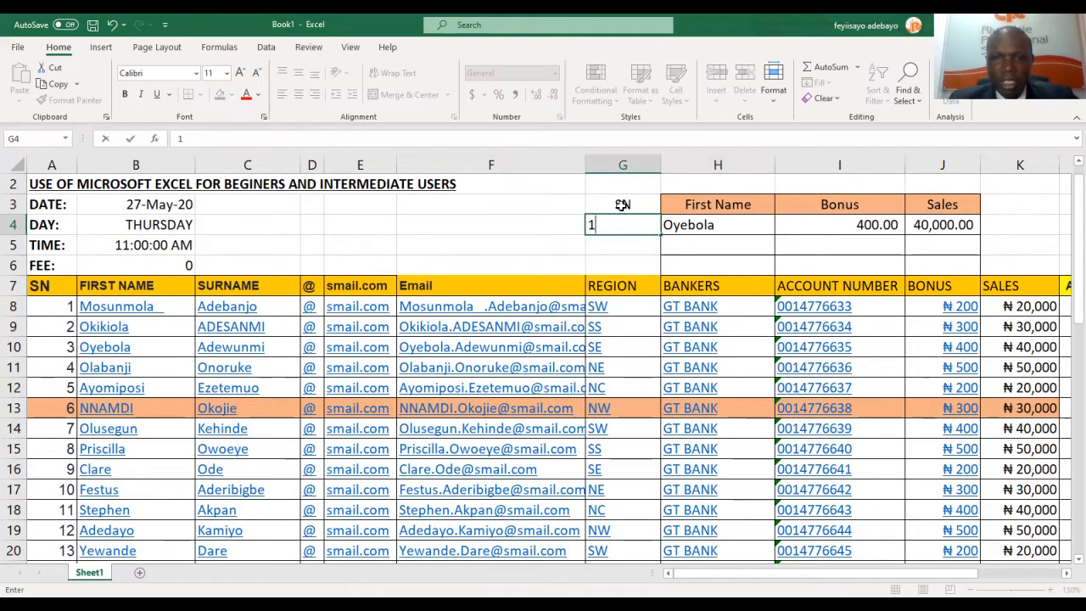
key("Right")
Start a VLOOKUP in the First Name cell H4 with G4 as lookup value and A8:M46 as table array.
type("=")
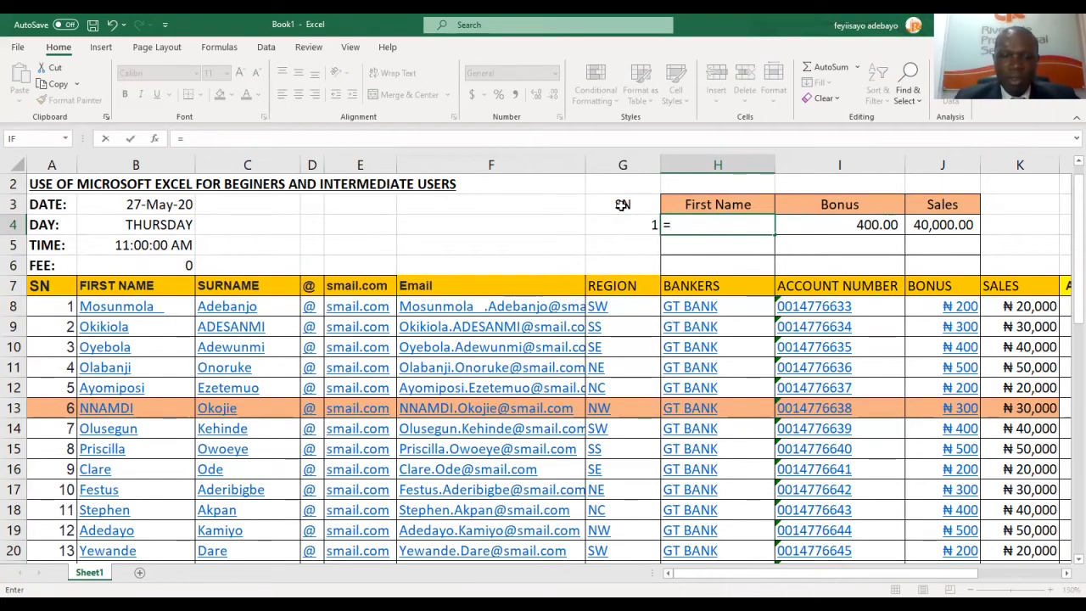
type("vlookup")
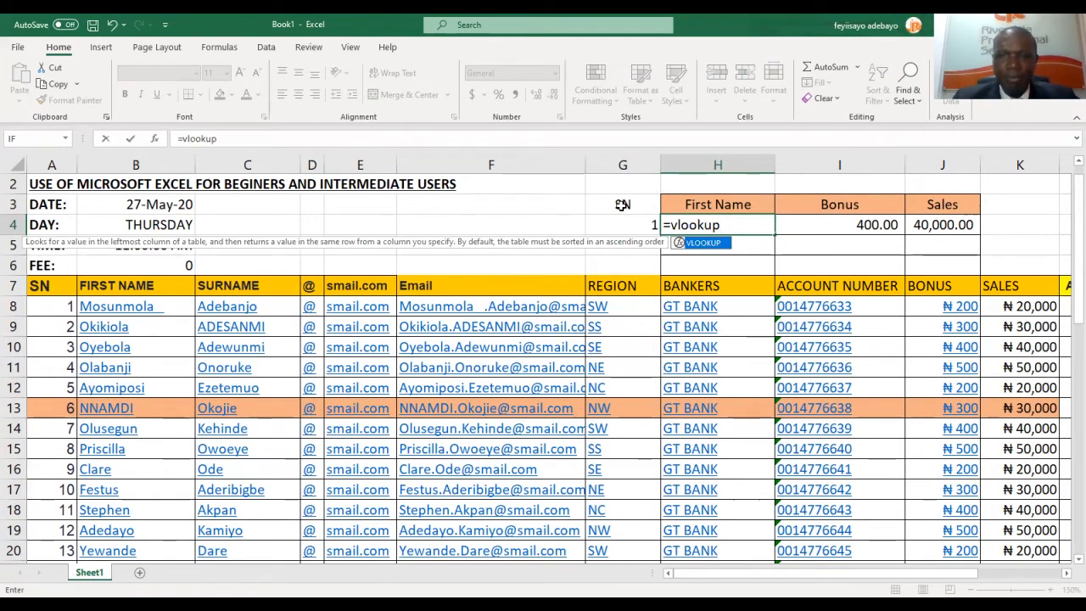
type("(")
left_click(620, 223)
type(",")
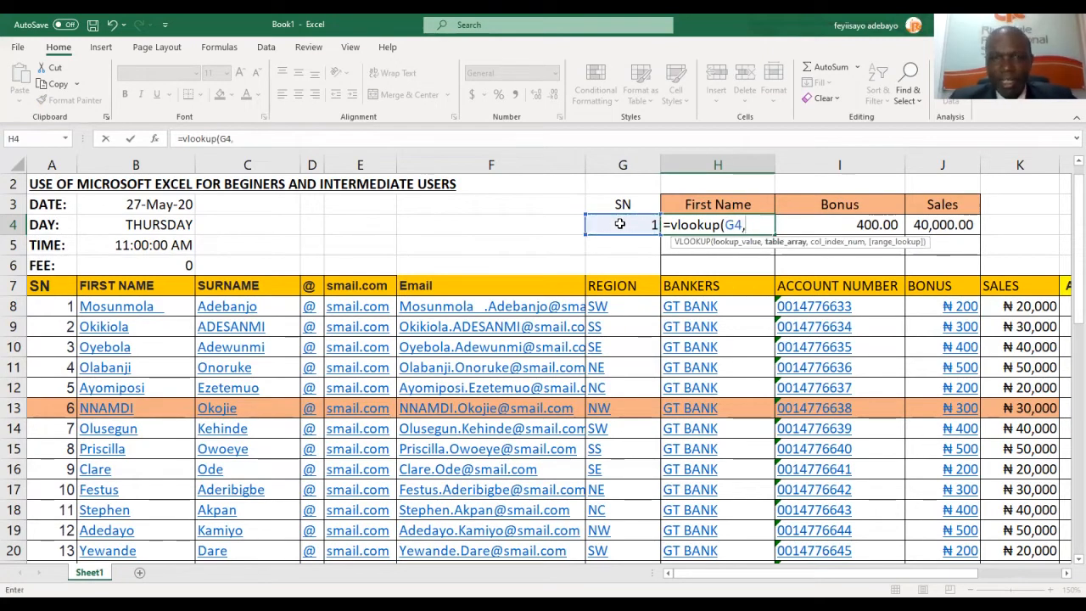
left_click_drag(51, 288, 72, 312)
left_click_drag(367, 480, 58, 285)
left_click(57, 306)
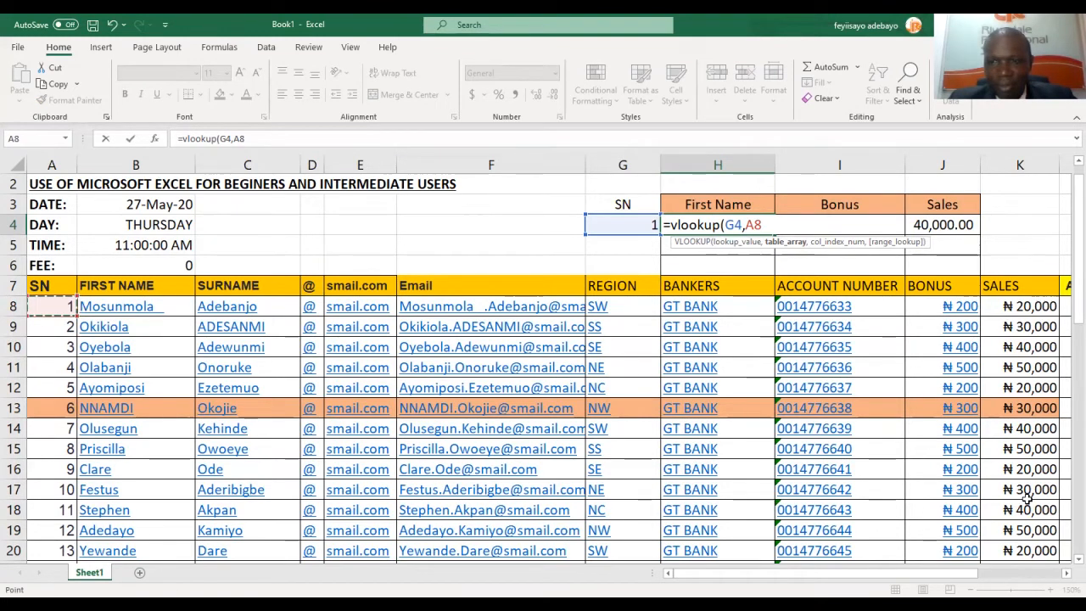
key("ctrl+shift+Down")
key("ctrl+shift+Right")
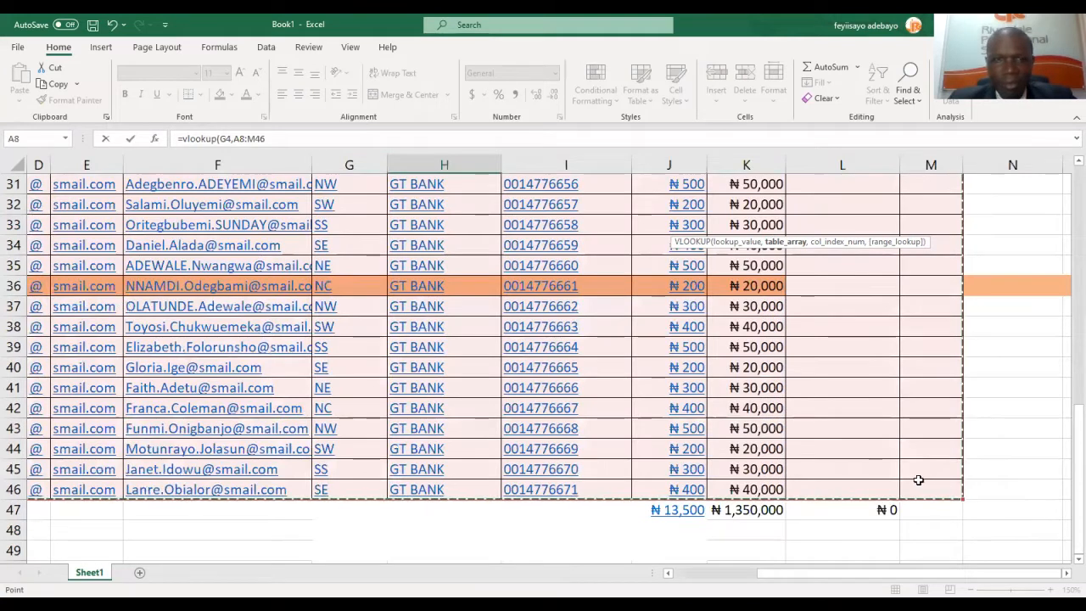
Complete the VLOOKUP in H4 with column index 1 and False for an exact match.
left_click(285, 142)
type(",1")
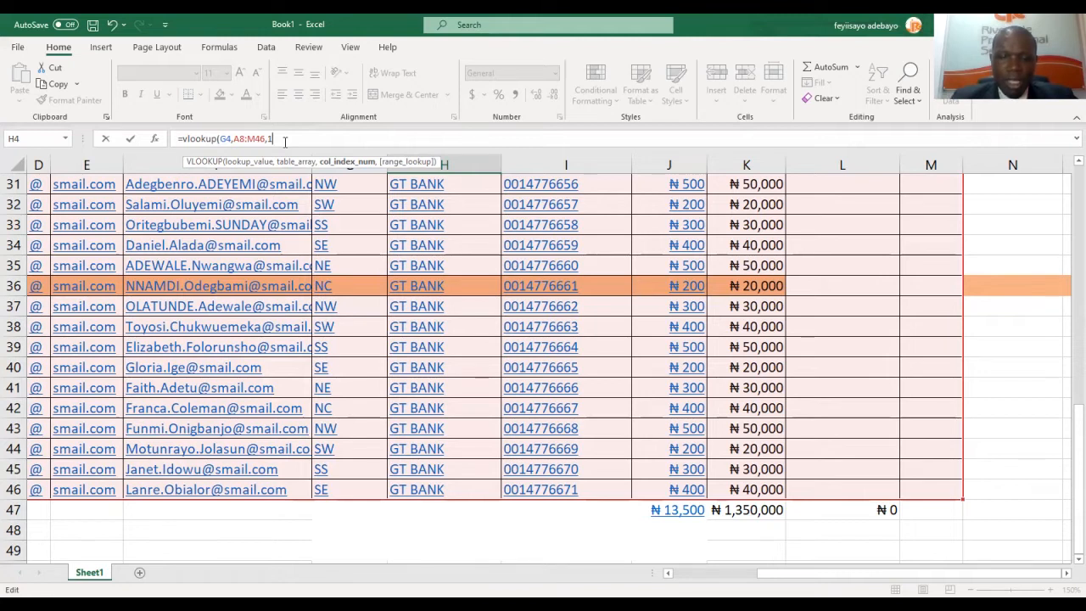
type(",false")
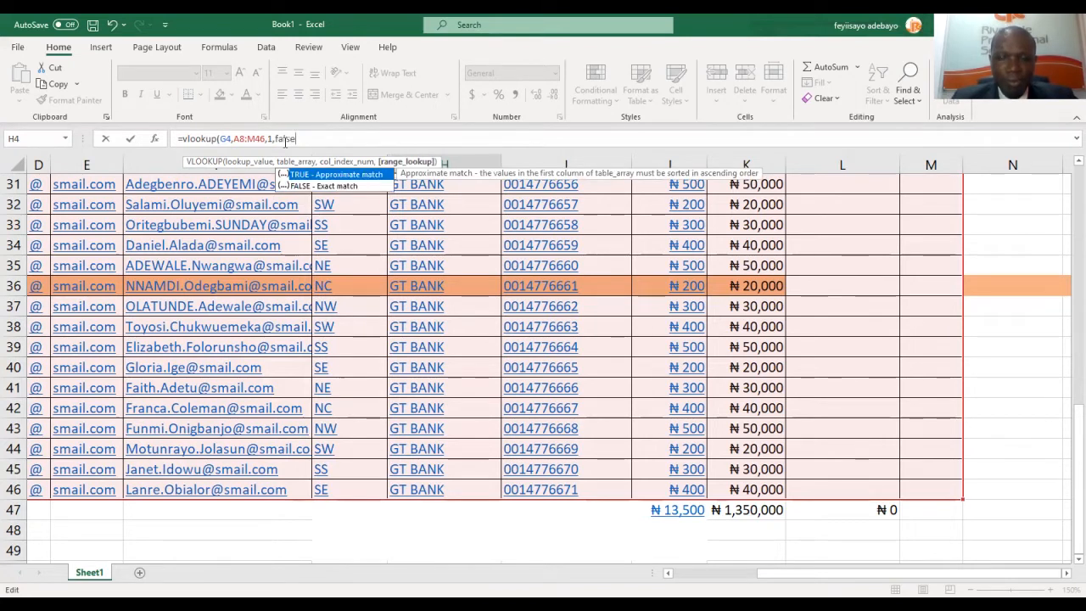
type(")")
key("ctrl+Return")
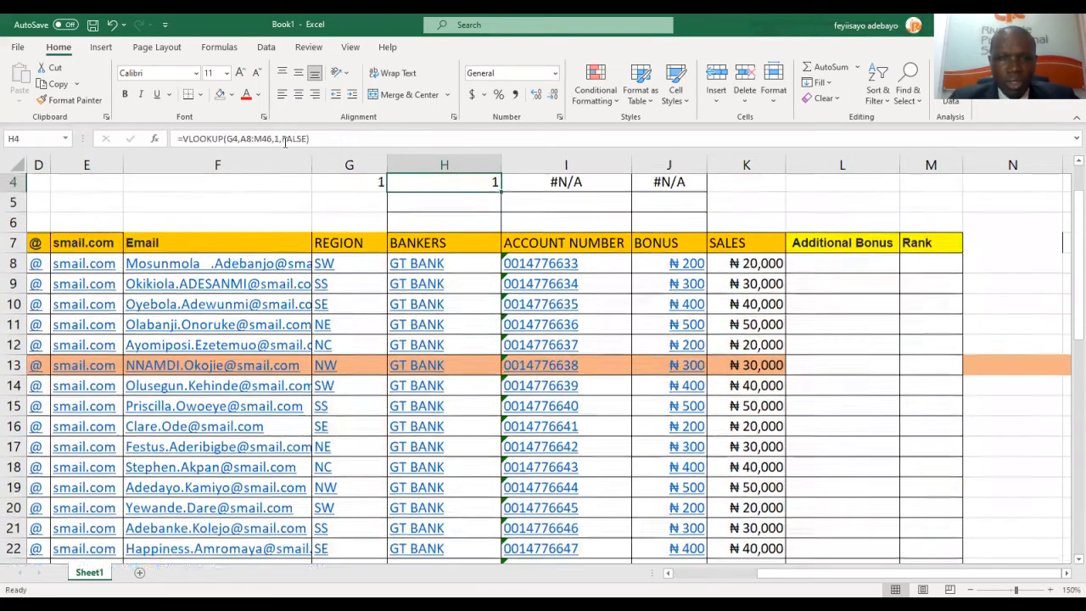
Set the column index of the First Name VLOOKUP in H4 to 2.
key("Up")
key("Down")
key("Left")
key("Left")
key("Left")
key("Left")
key("Left")
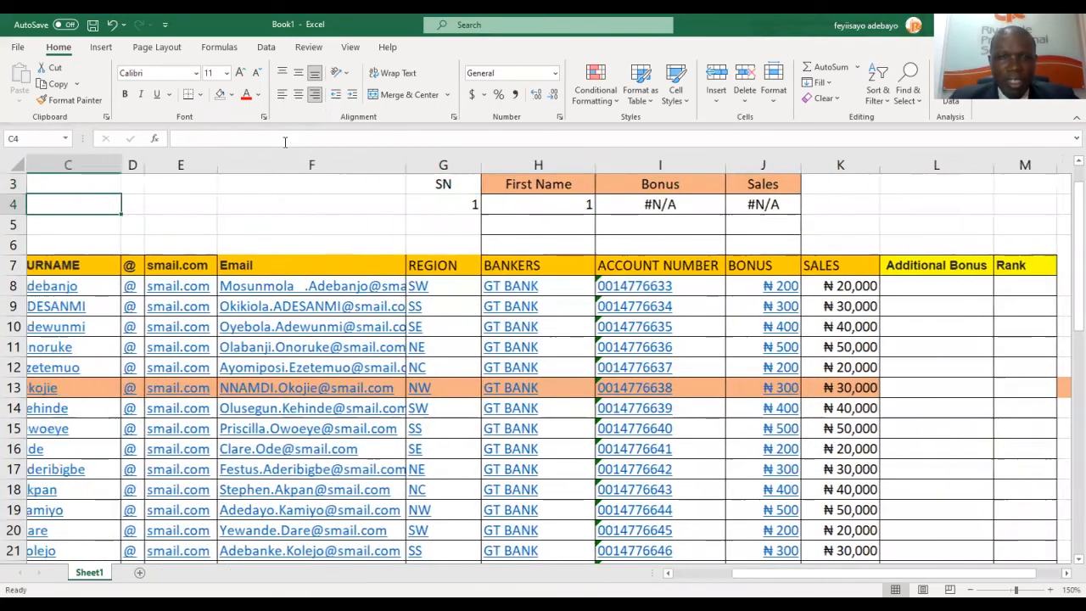
key("Left")
key("Left")
key("Right")
key("Right")
key("Right")
key("Right")
key("Right")
key("Right")
key("Right")
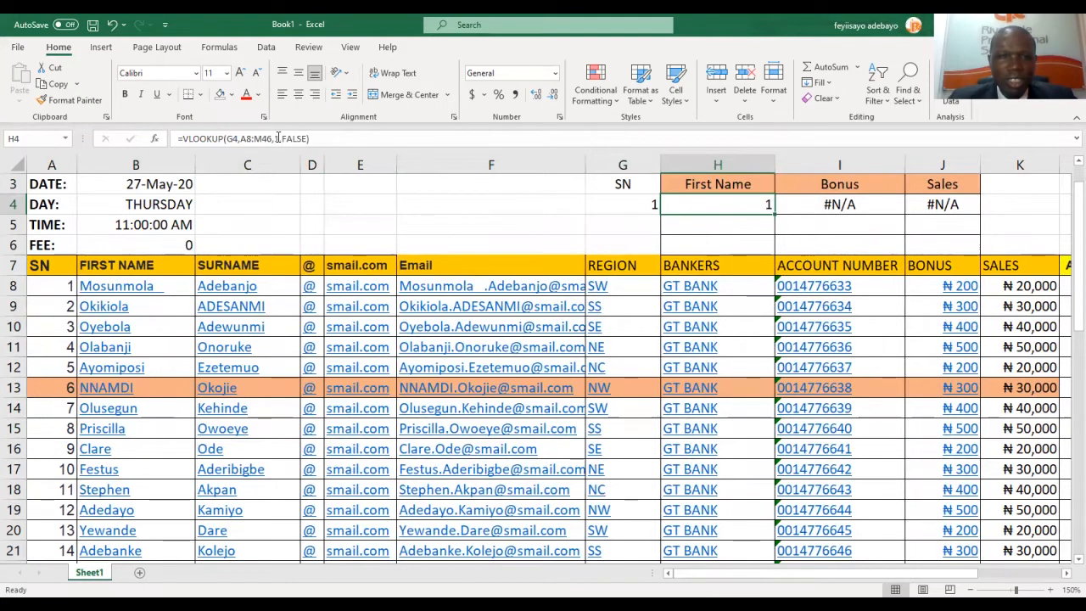
left_click(278, 138)
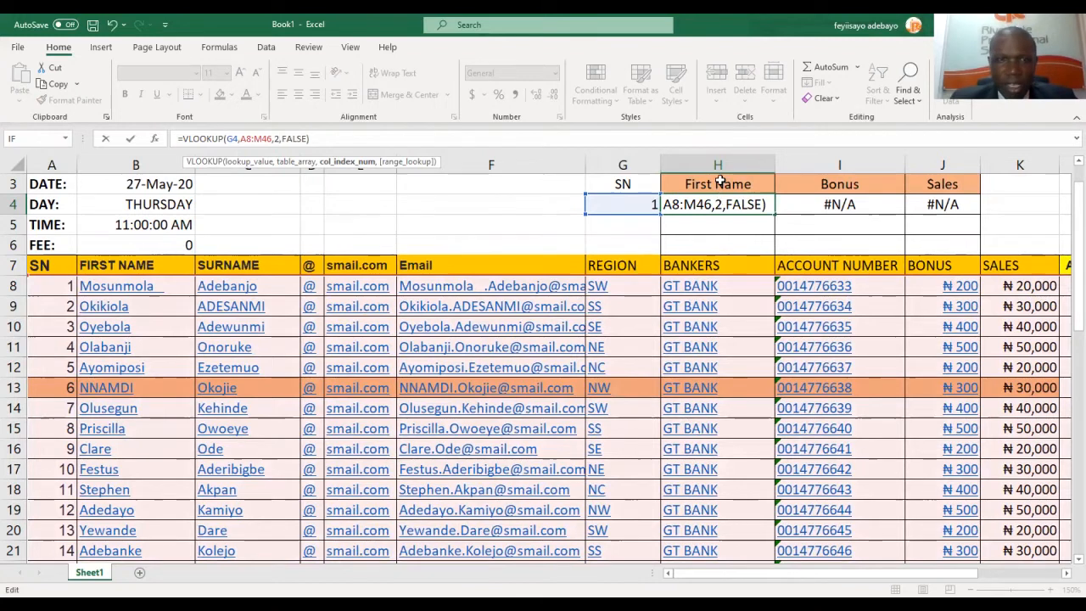
key("Return")
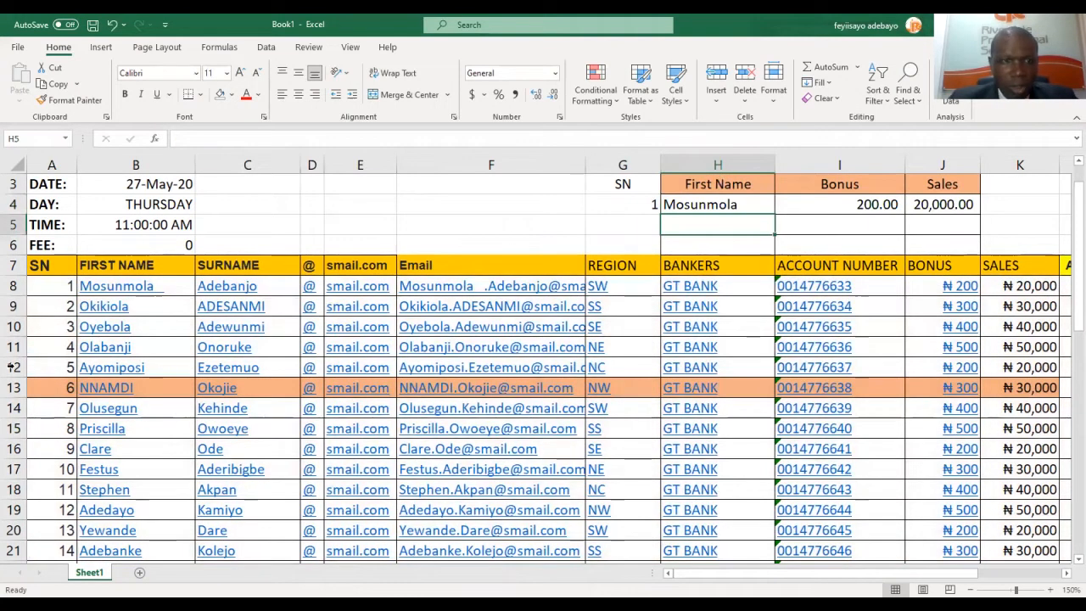
Examine the order of the table's first columns, A to C, and check the SN, First Name and Bonus cells in row 4.
left_click(49, 163)
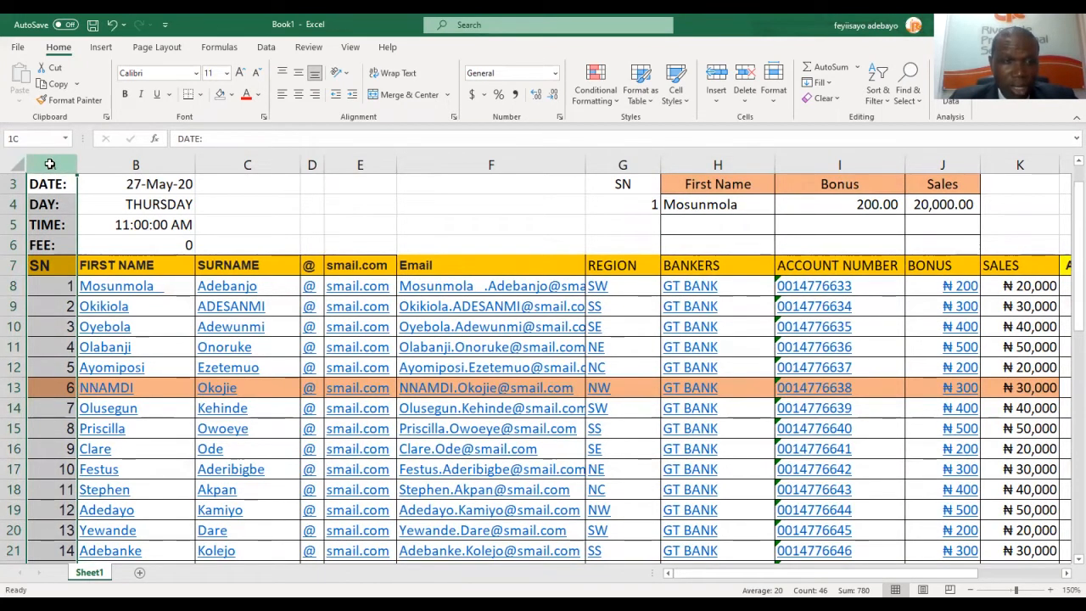
left_click(135, 163)
left_click(246, 163)
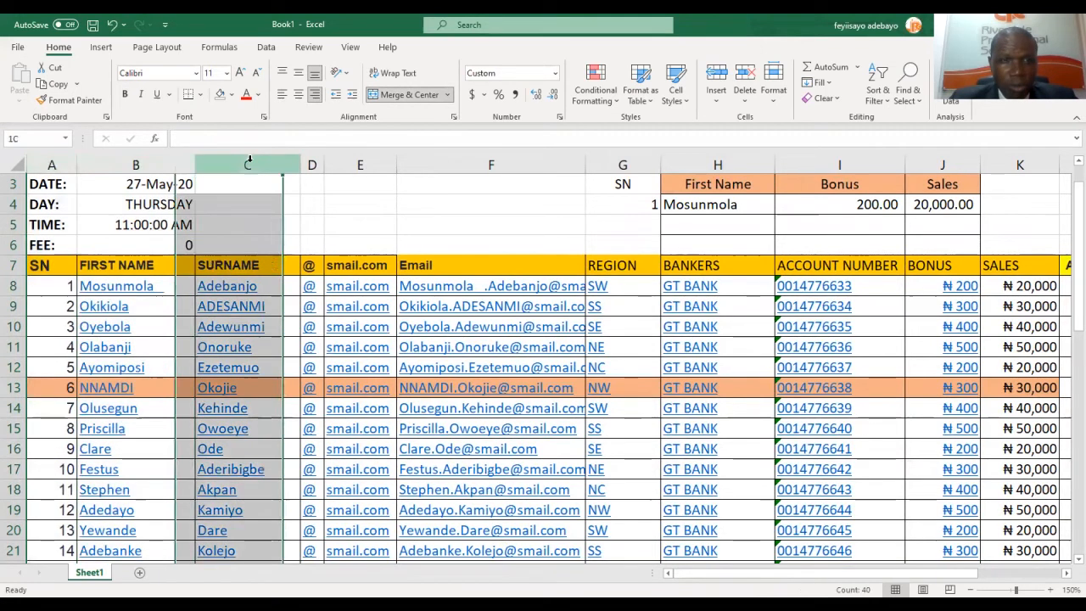
left_click(50, 164)
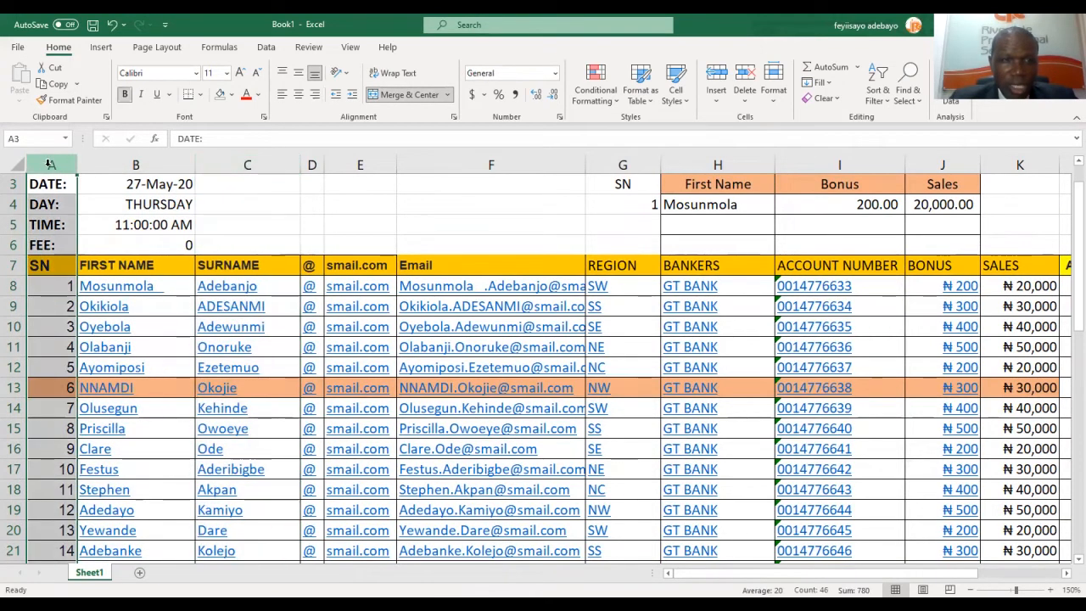
left_click(136, 164)
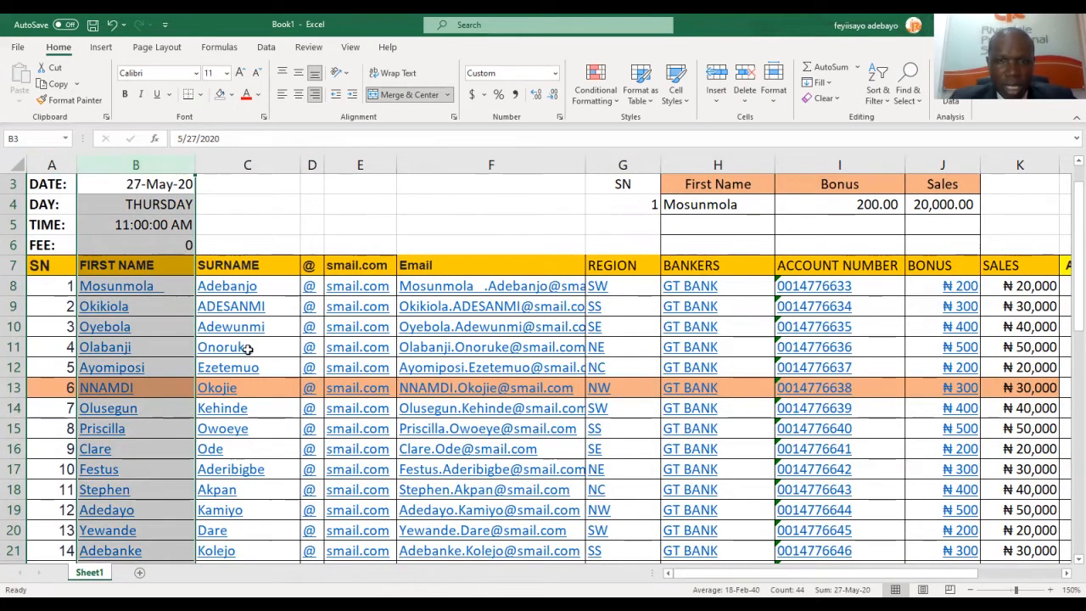
left_click(647, 204)
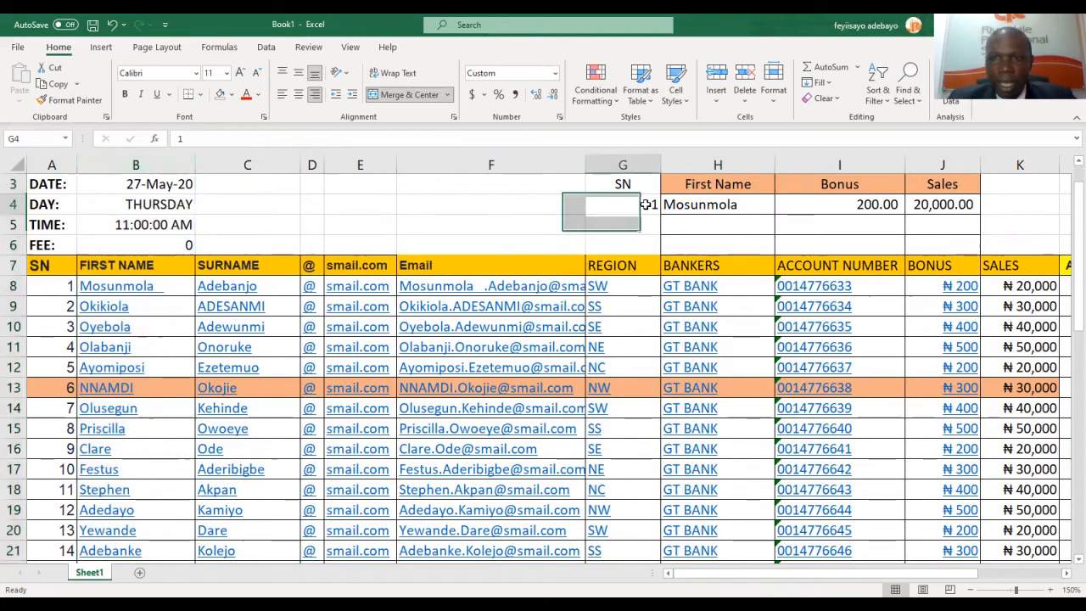
left_click(705, 206)
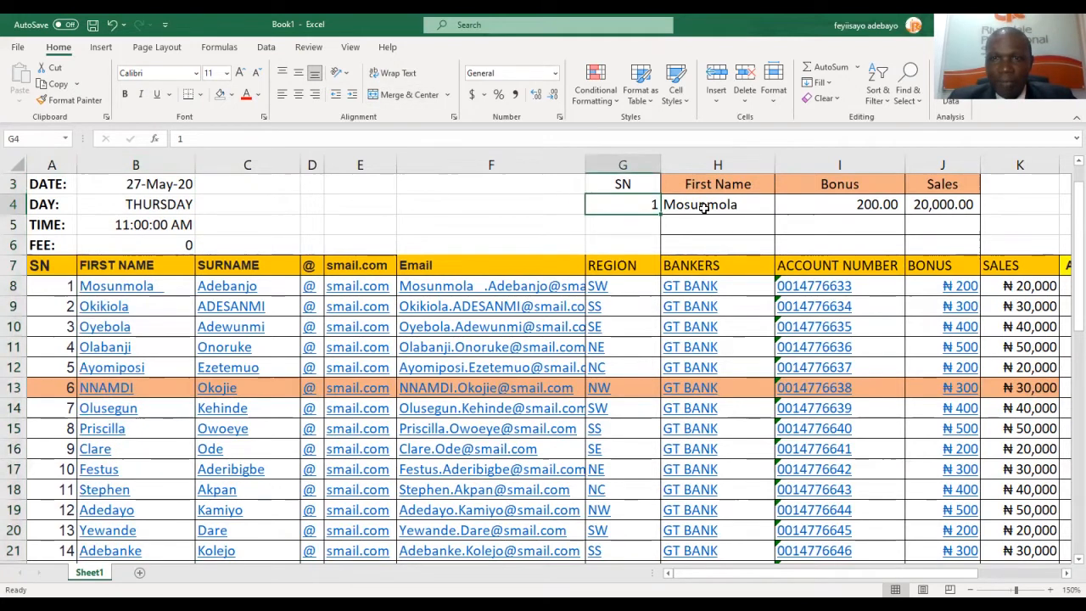
left_click(840, 203)
left_click(747, 208)
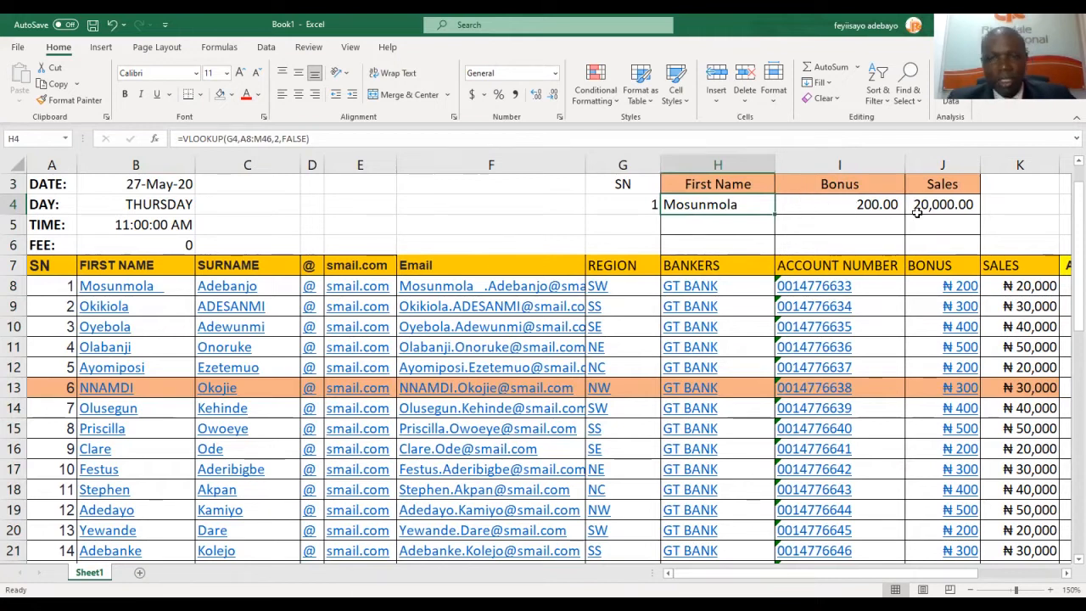
left_click(811, 205)
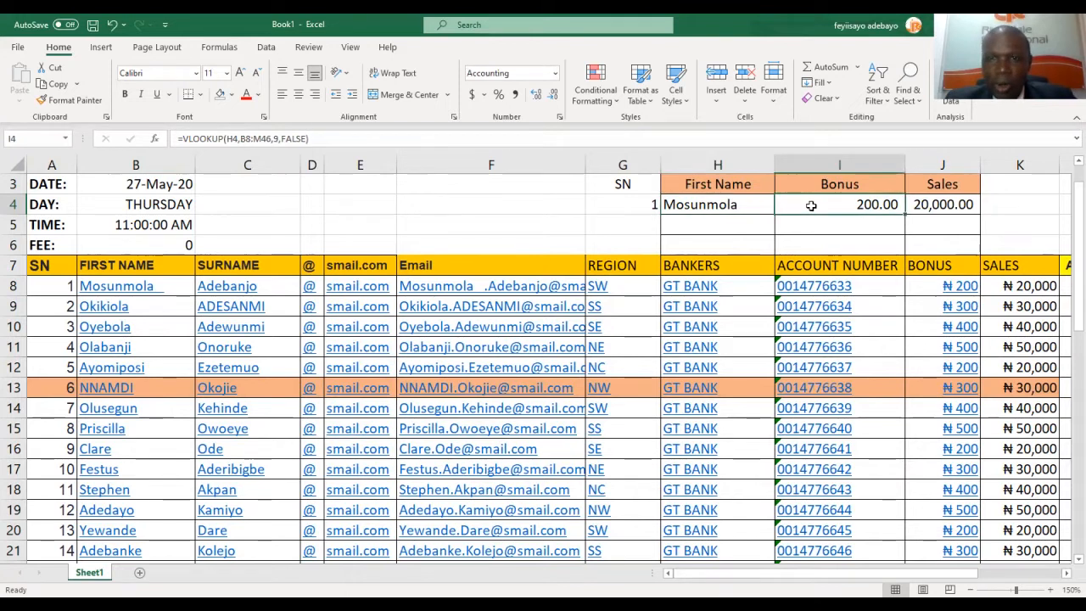
type("=vlooku")
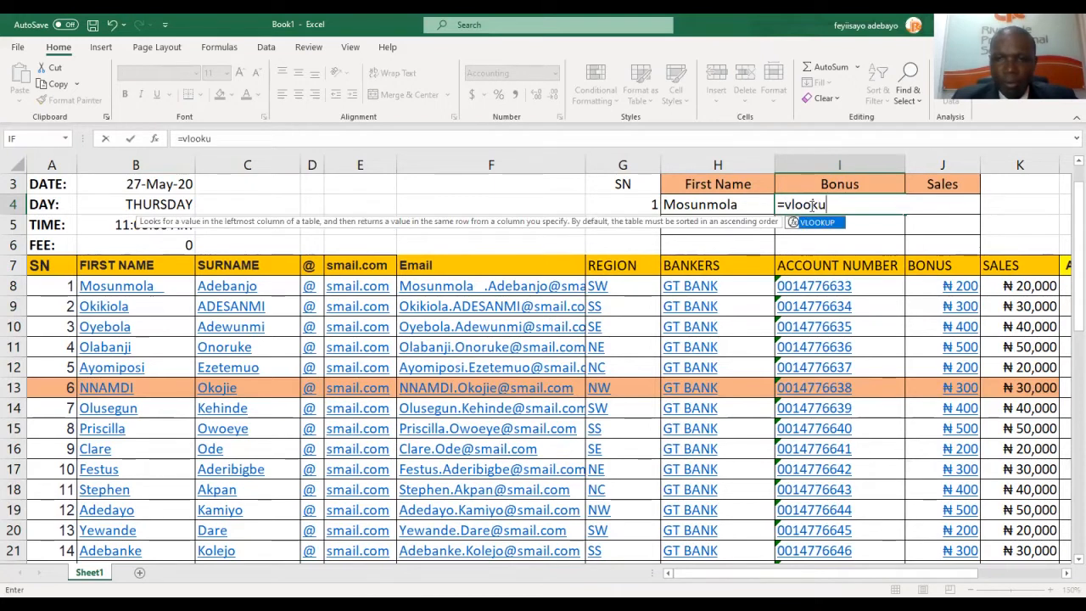
type("p(")
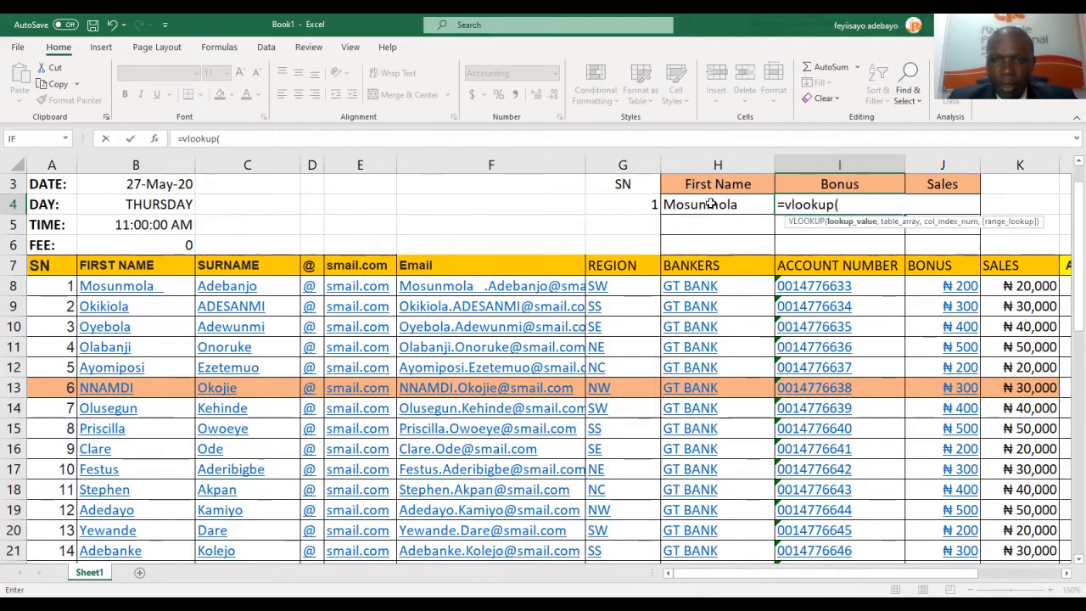
left_click(639, 205)
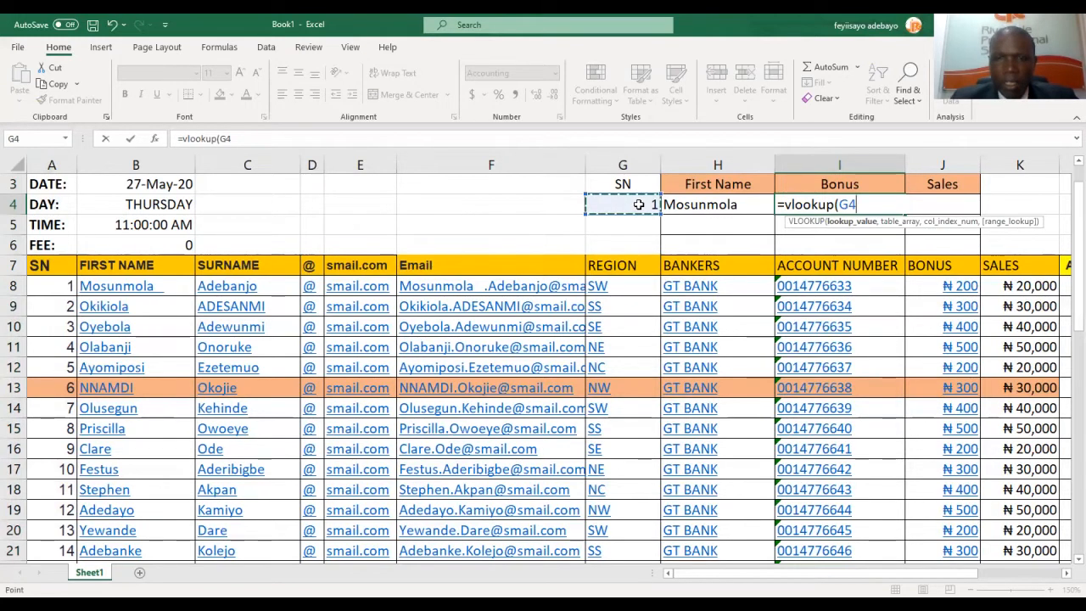
type(",")
left_click_drag(117, 291, 356, 469)
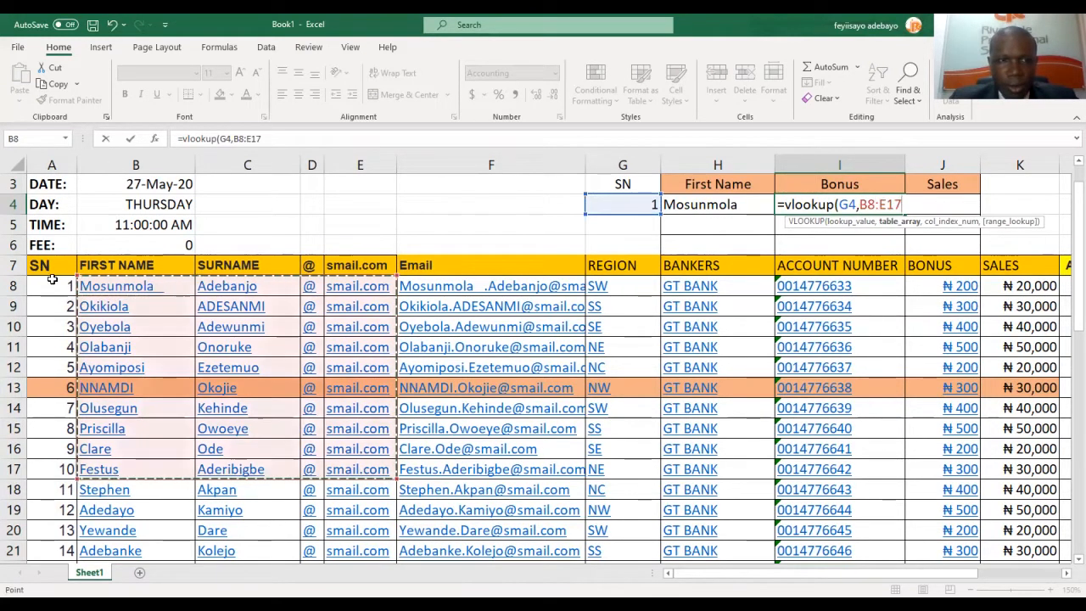
left_click(52, 286)
left_click_drag(571, 565, 1048, 172)
scroll(546, 451, "down", 7)
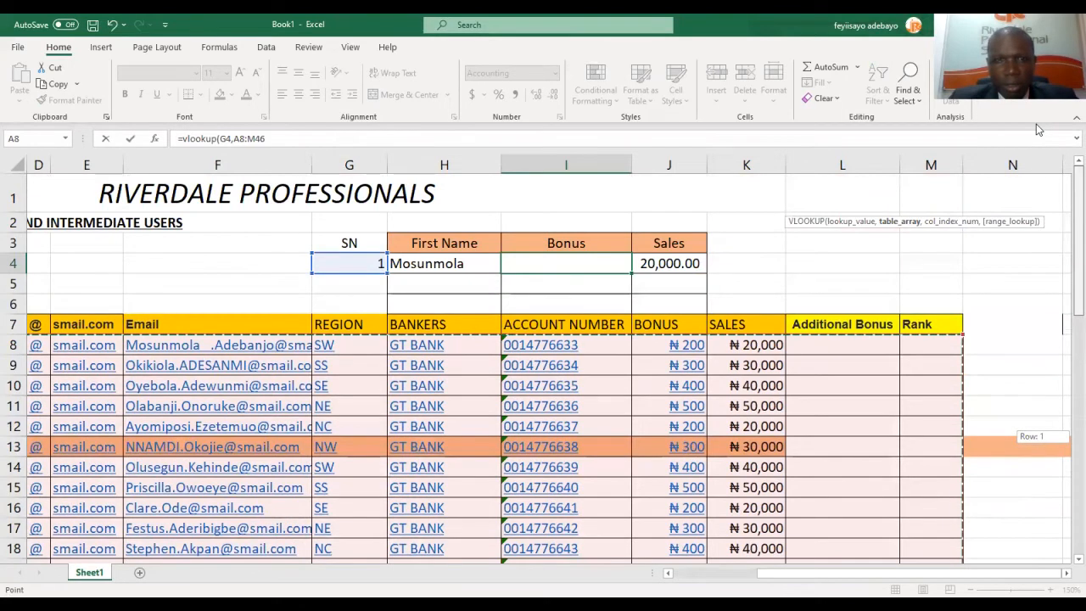
left_click(272, 141)
type(",")
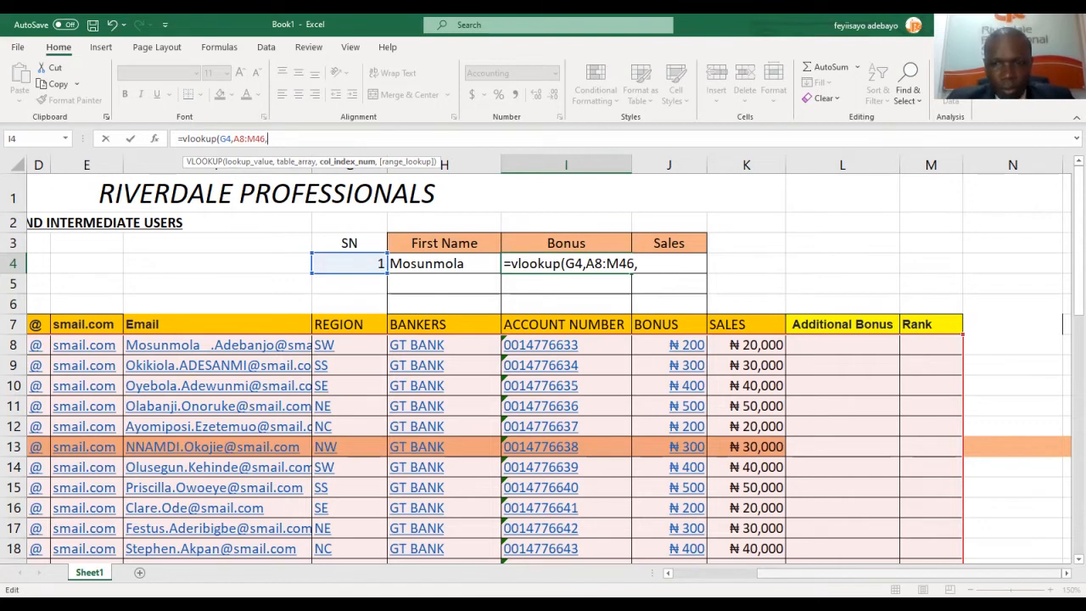
left_click_drag(848, 573, 765, 574)
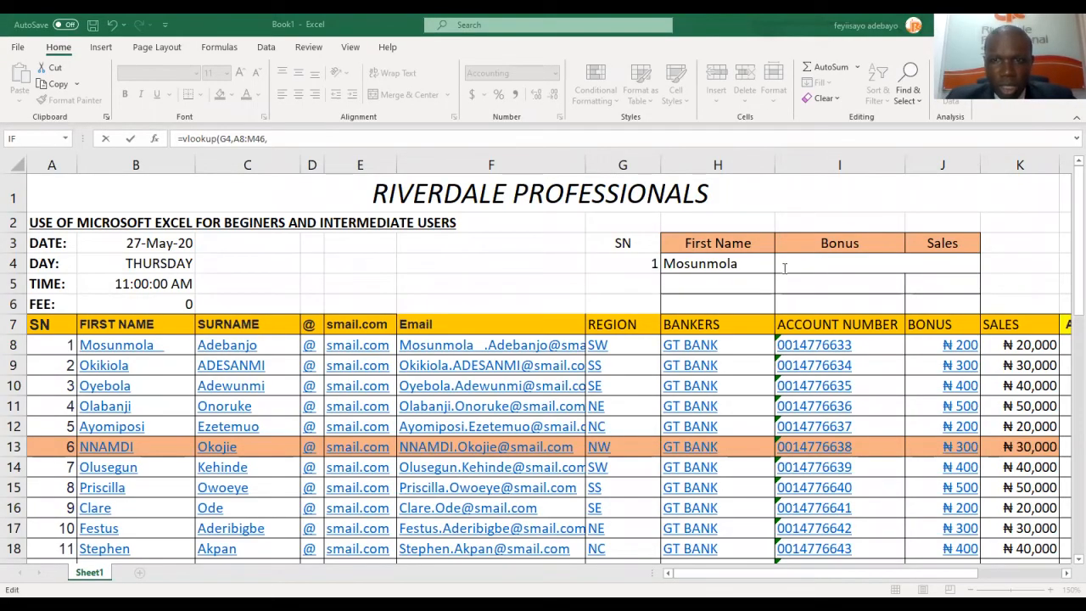
Start a VLOOKUP in the Bonus cell I4 with G4 as lookup value and A8:M46 as table array.
left_click(683, 266)
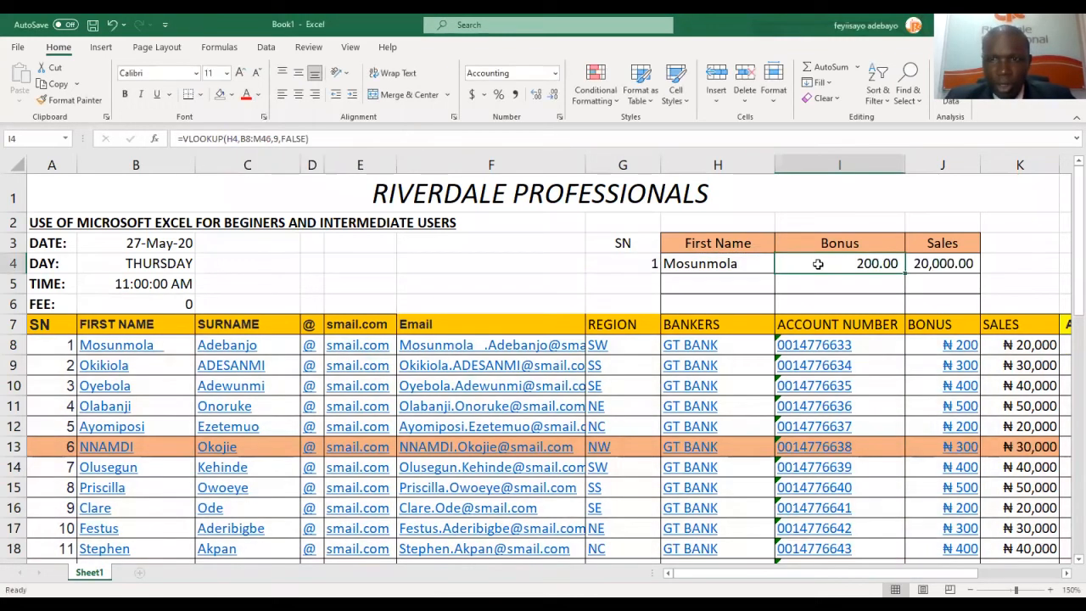
type("=")
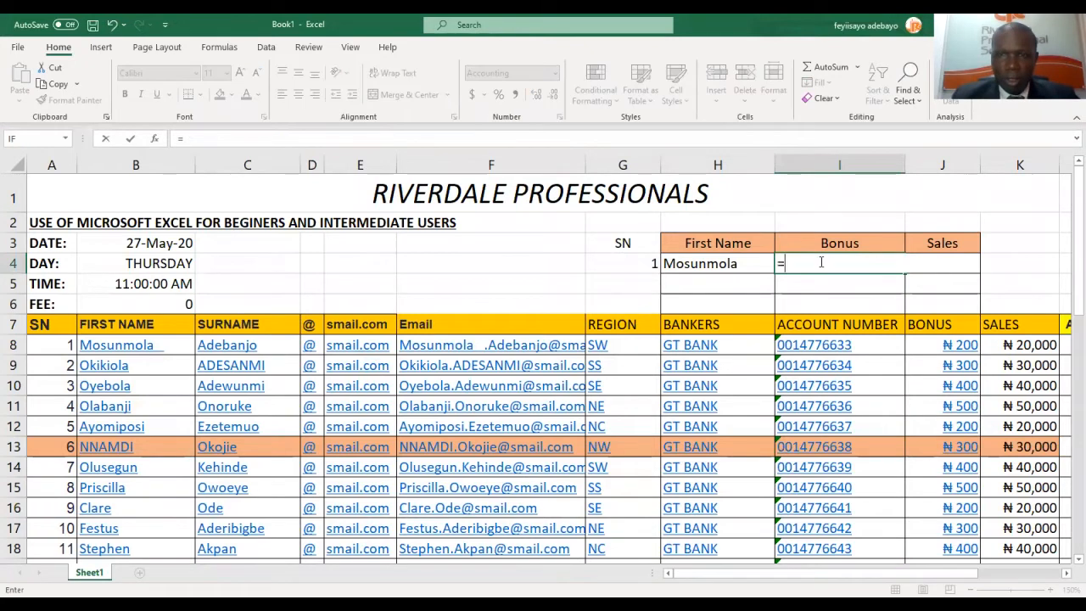
type("vlookup(")
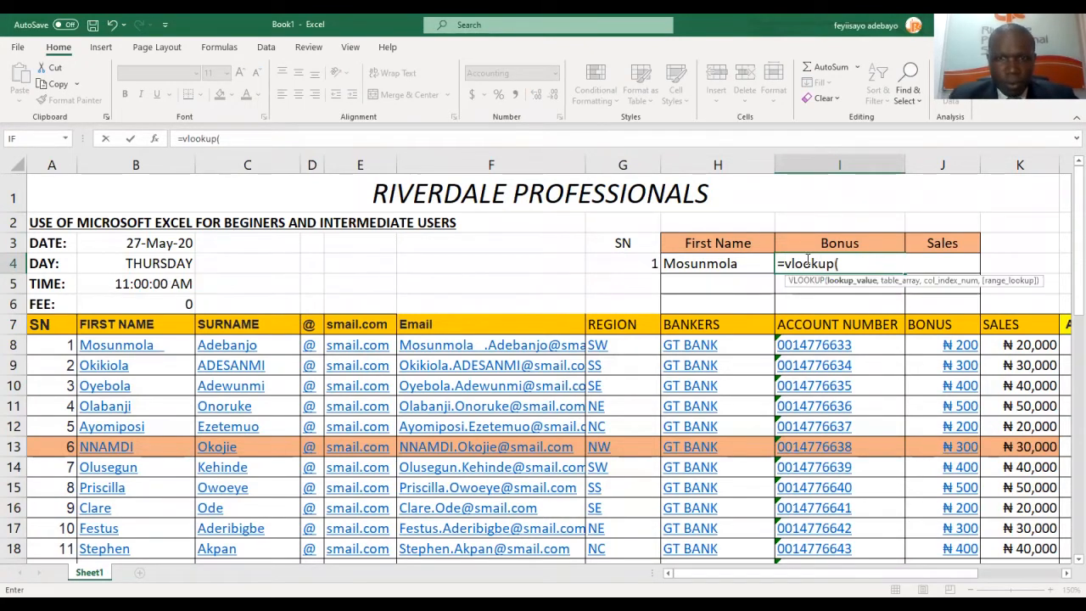
left_click(625, 263)
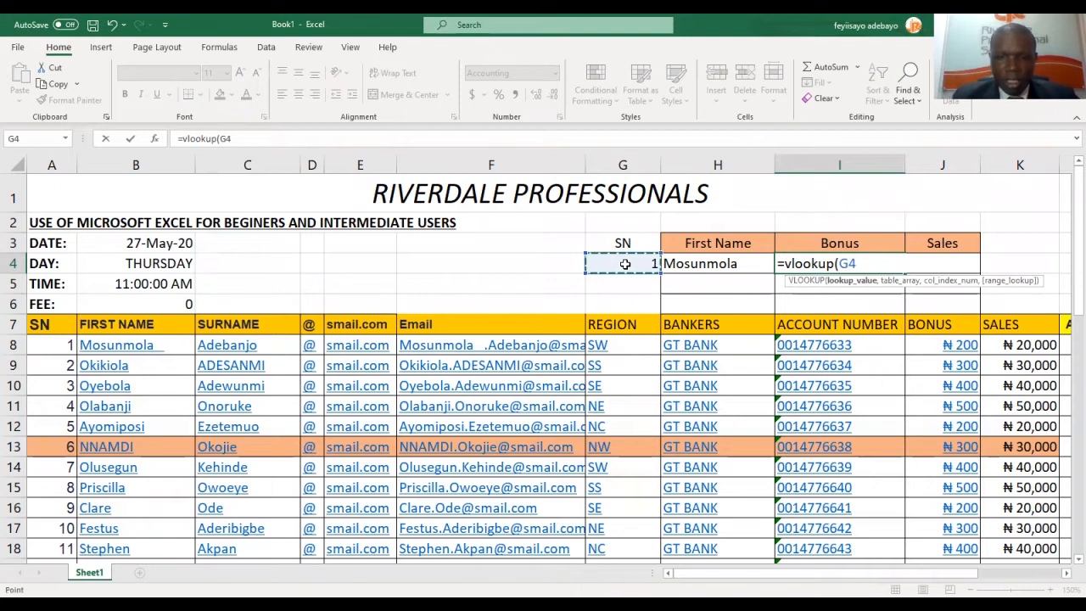
type(",")
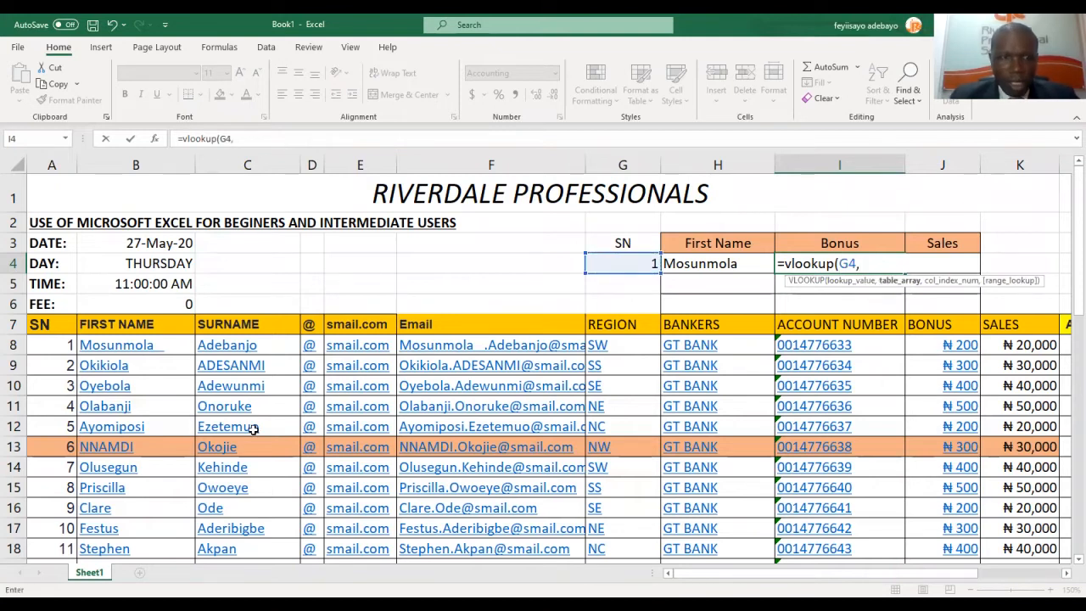
left_click(50, 348)
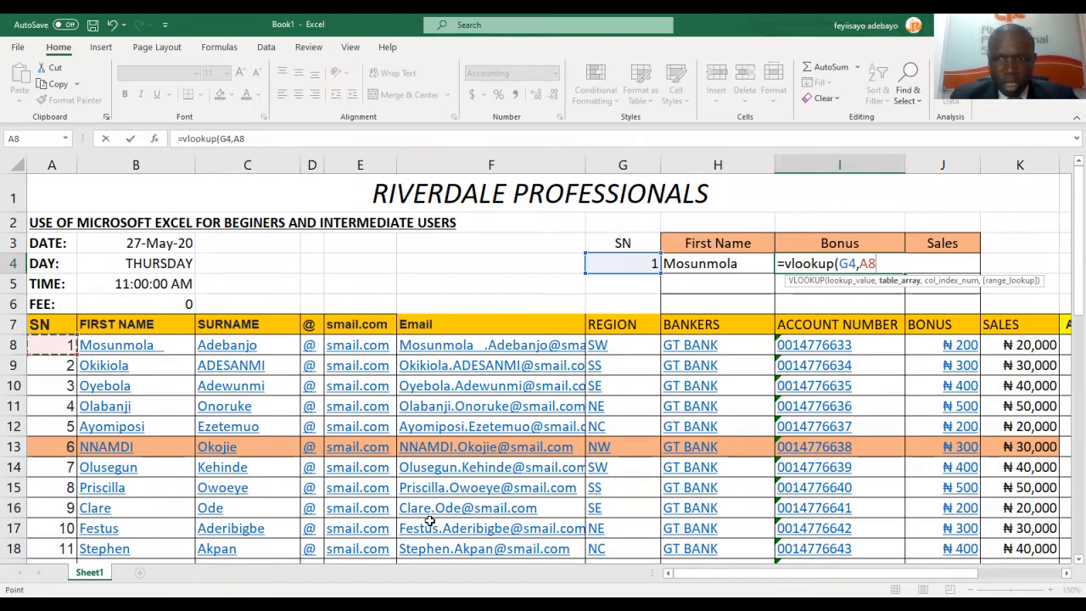
left_click_drag(50, 348, 1076, 191)
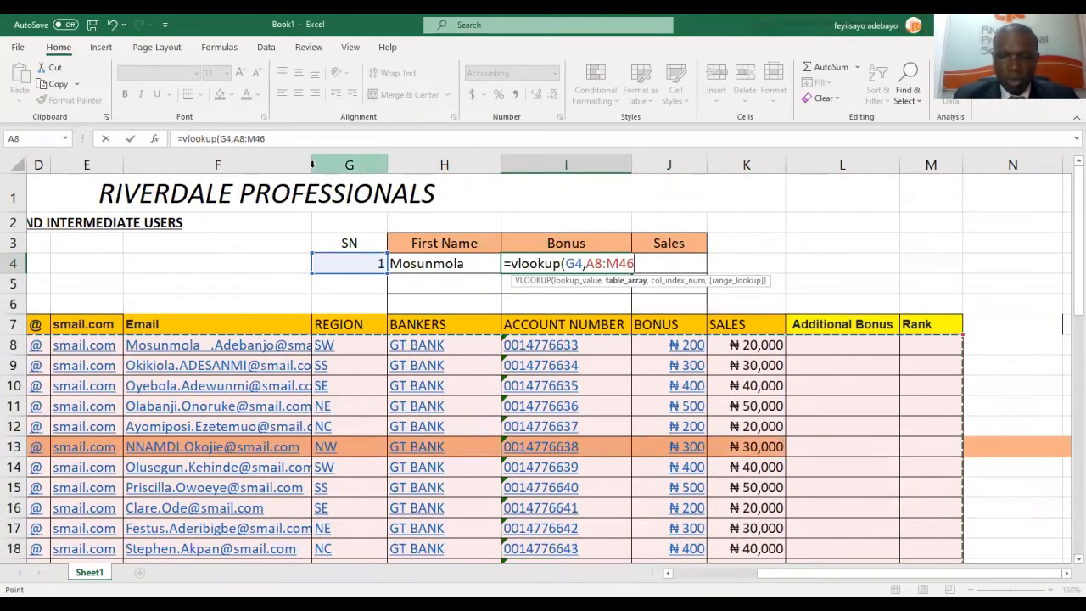
type(",")
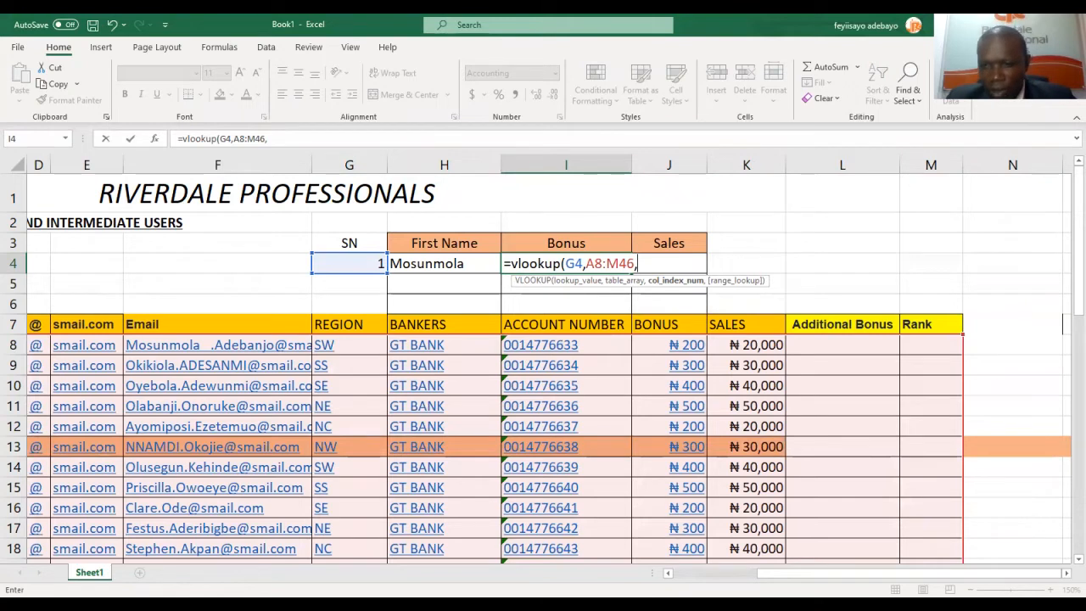
Give the Bonus VLOOKUP in I4 column index 10 and False as the range lookup argument.
left_click_drag(899, 572, 816, 572)
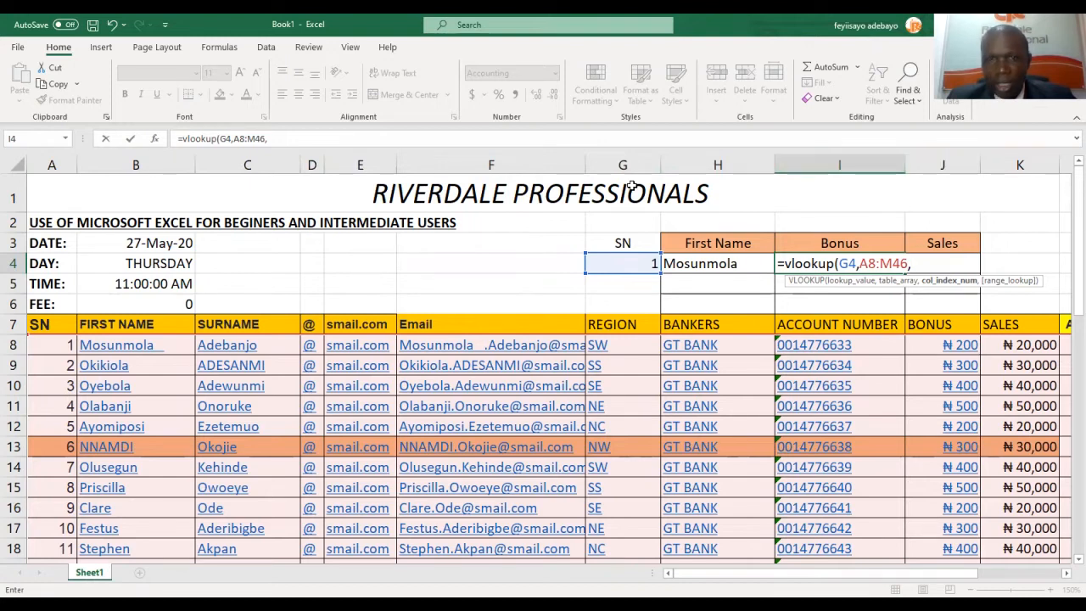
left_click(331, 140)
type("10")
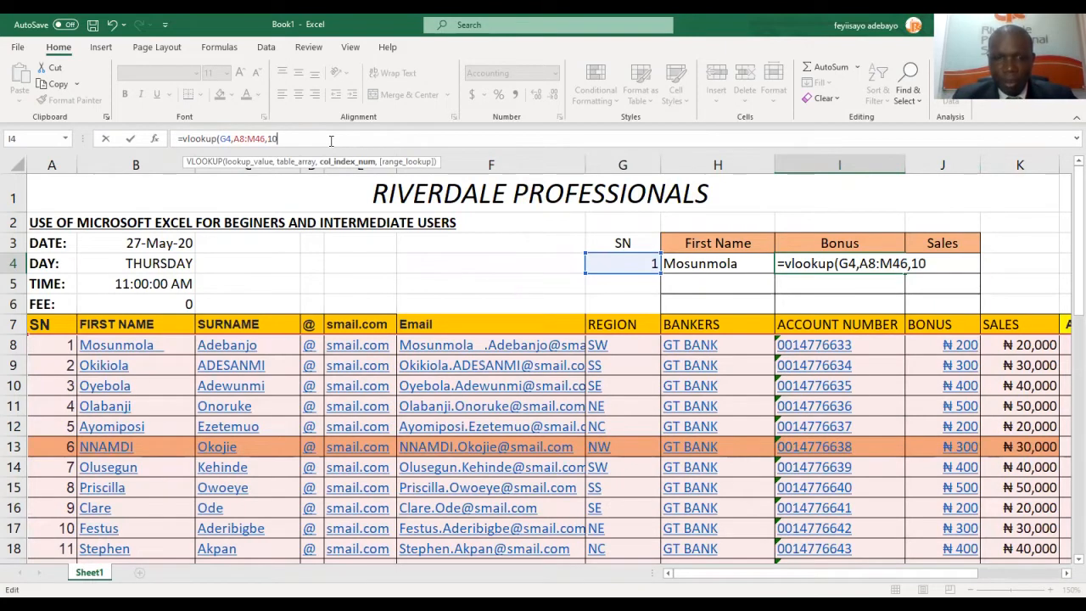
type(",false")
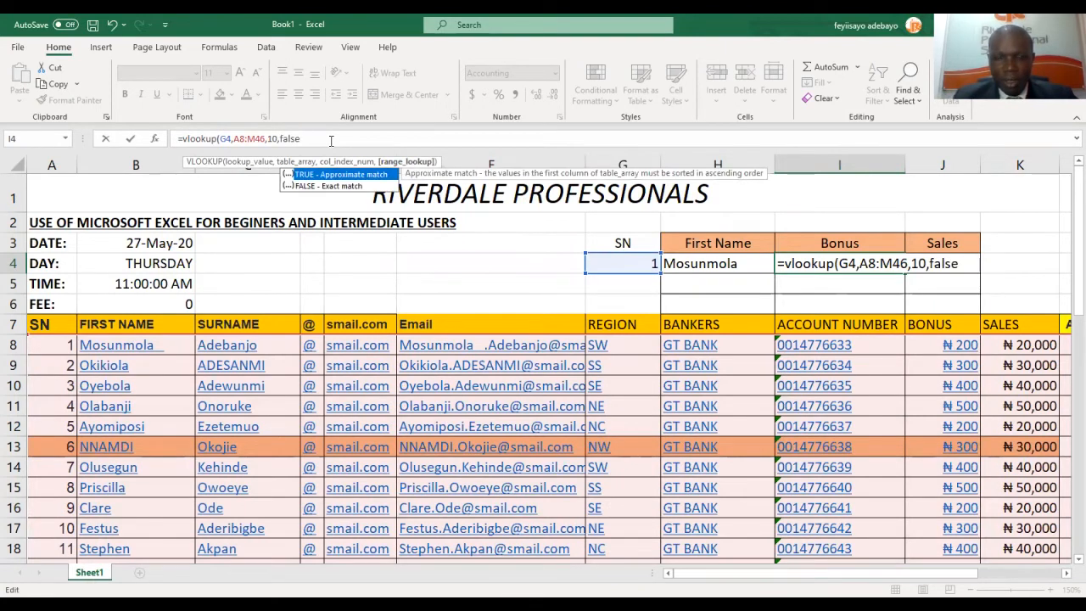
type(")")
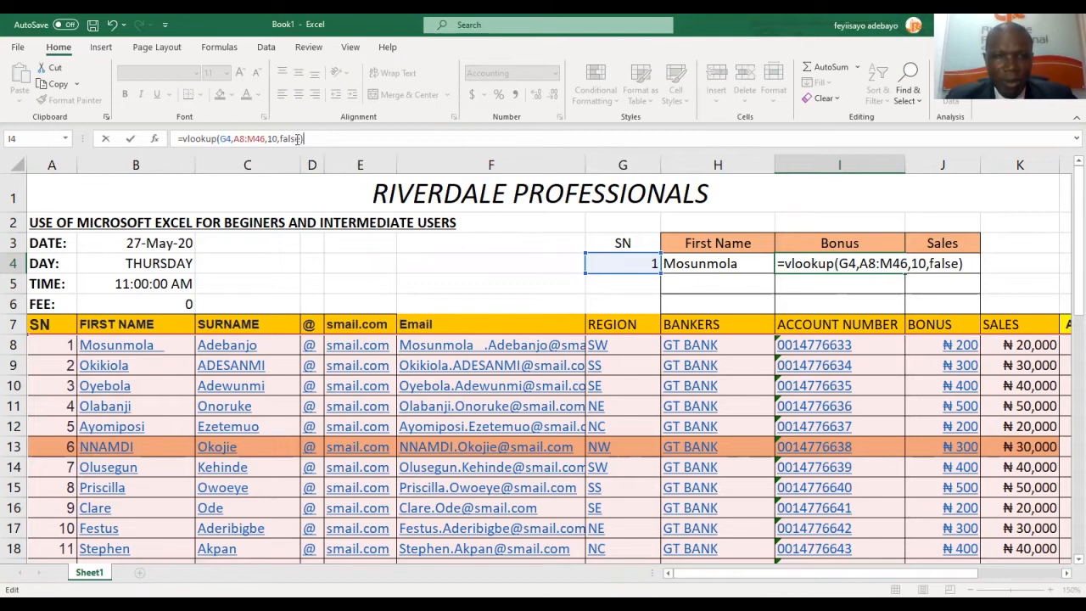
Replace the range lookup argument of the Bonus VLOOKUP in I4 with 0 and enter the formula.
left_click(300, 139)
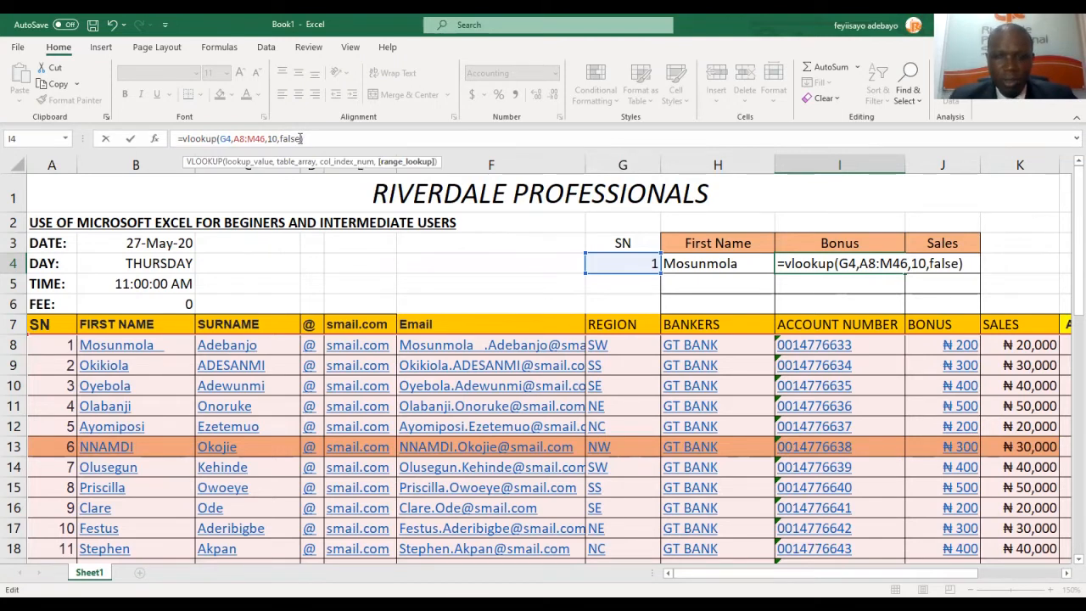
key("BackSpace")
key("BackSpace")
key("BackSpace")
key("BackSpace")
key("BackSpace")
type("0")
key("Return")
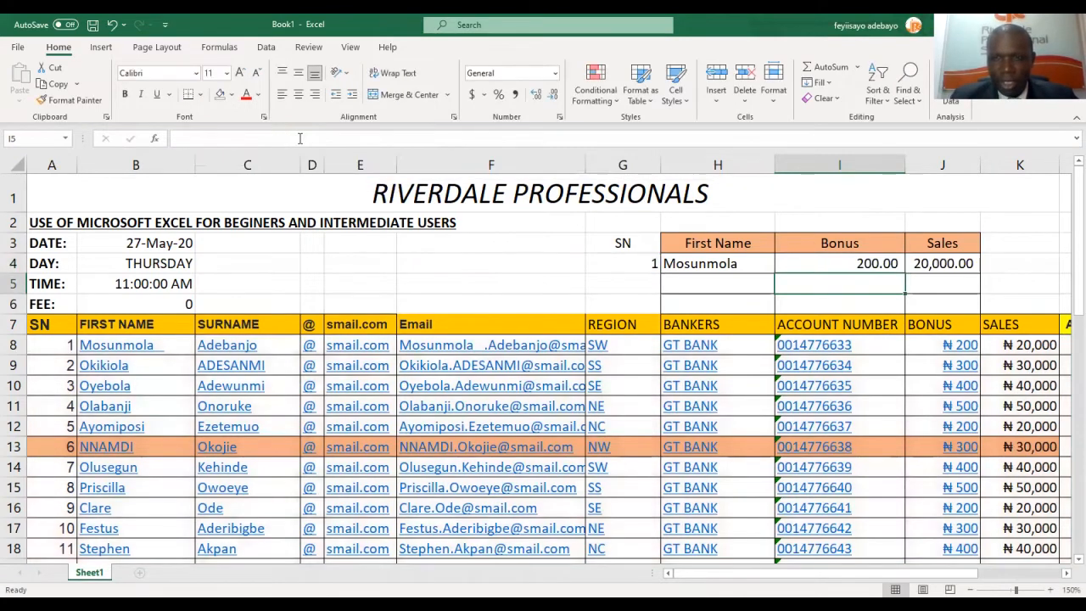
Start a VLOOKUP in the Sales cell J4 with G4 as lookup value and A8:M46 as table array.
key("Up")
key("Right")
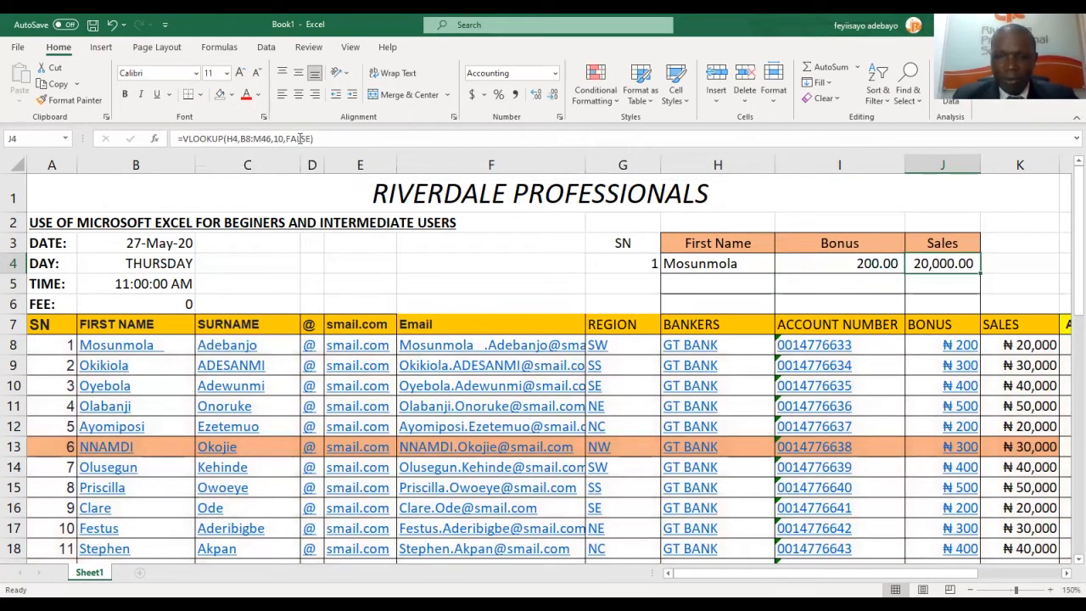
type("=")
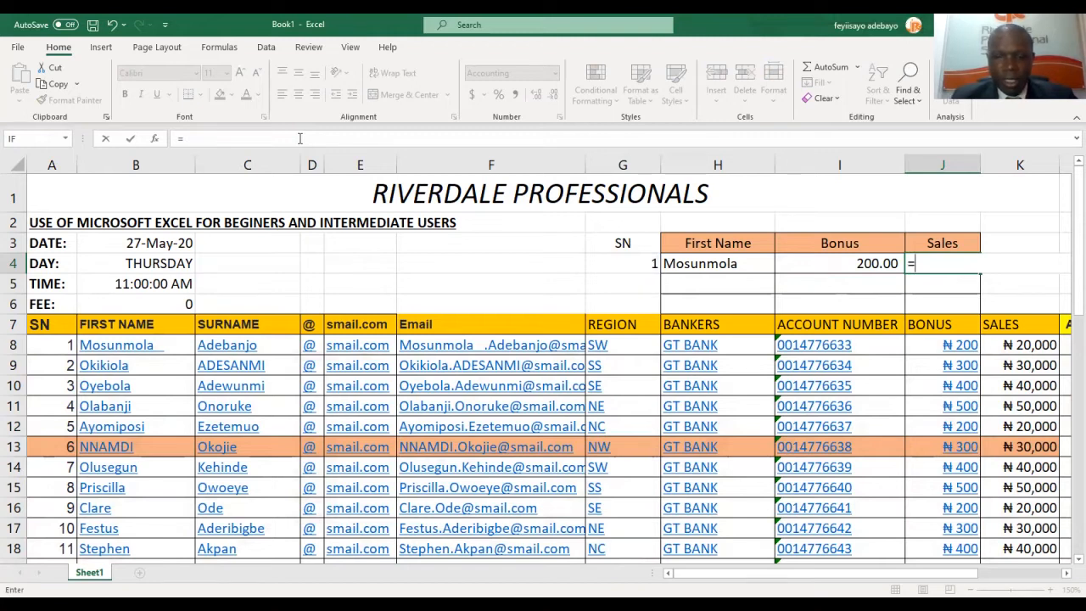
type("vlookup")
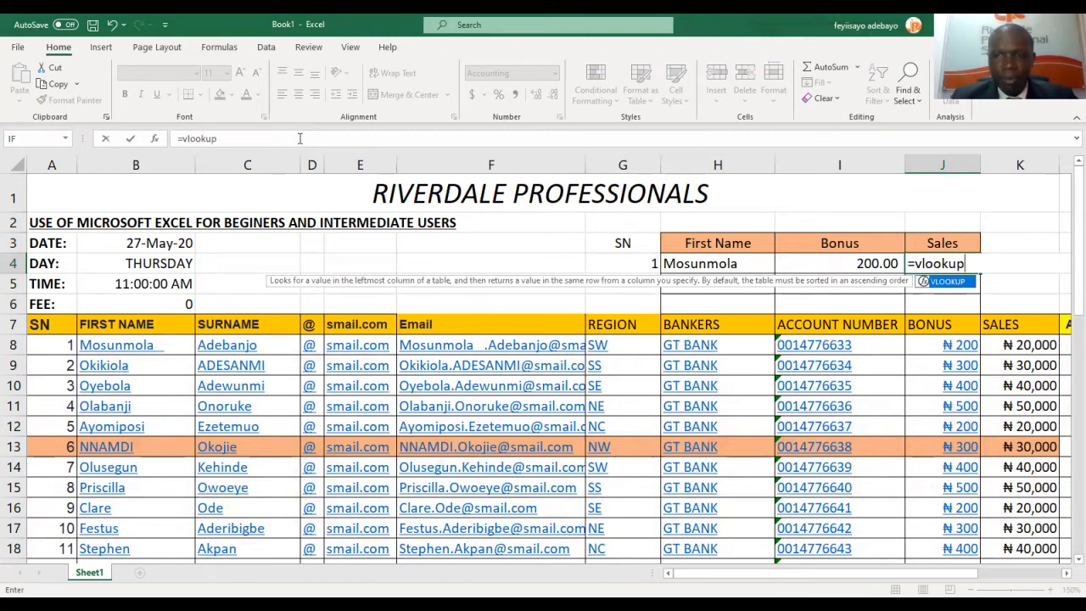
type("(")
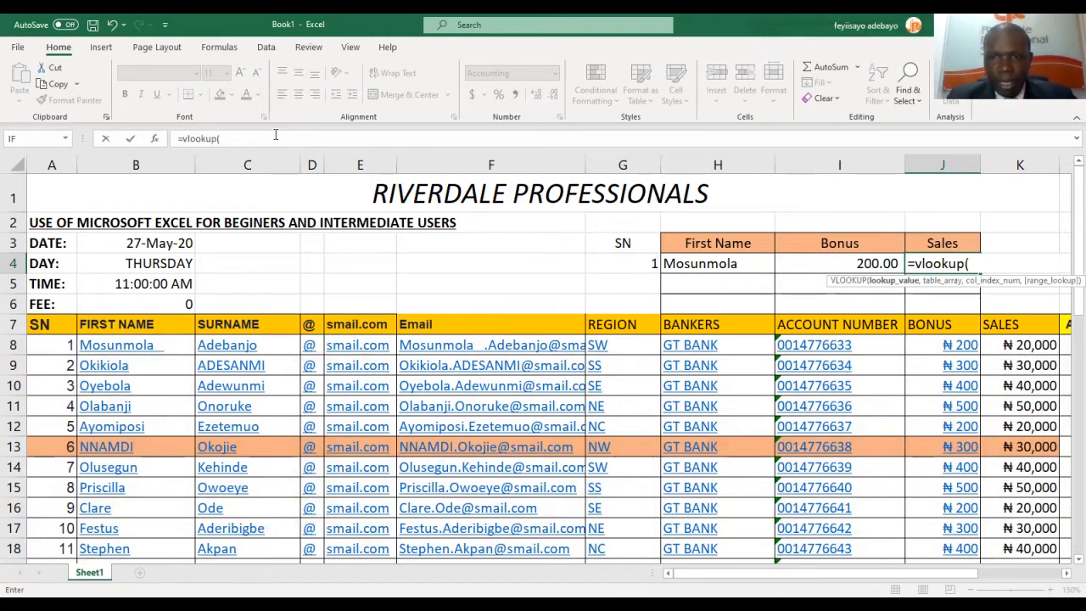
left_click(632, 261)
type(",")
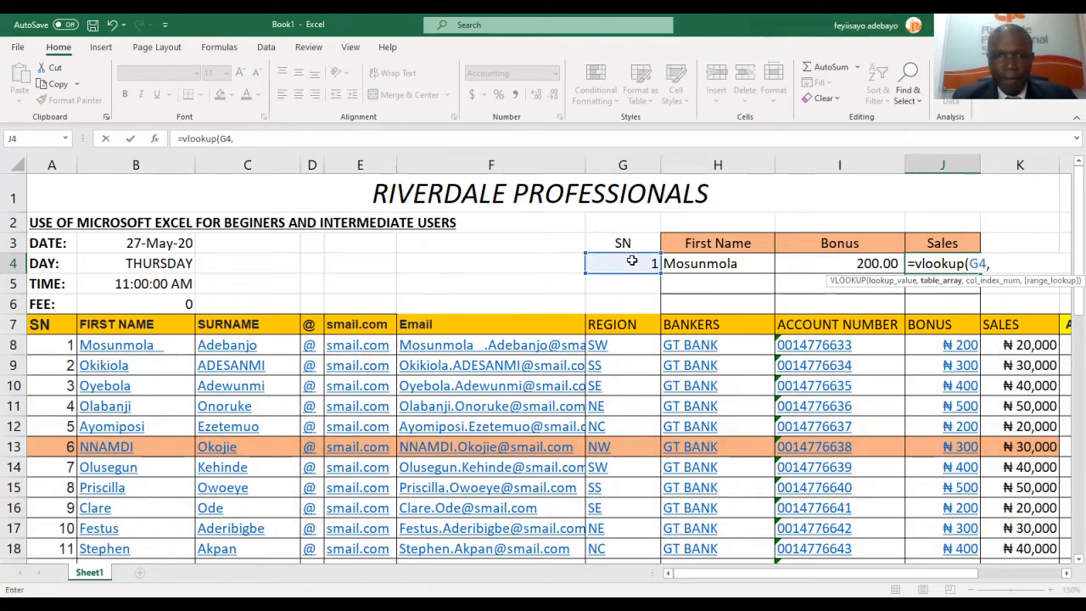
left_click(41, 339)
left_click_drag(41, 344, 901, 535)
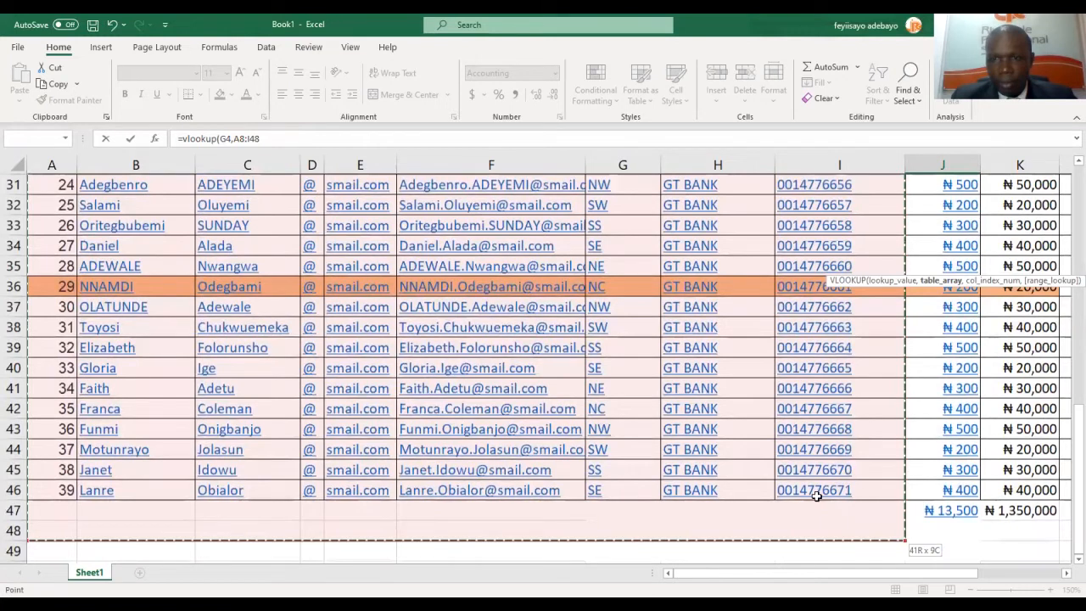
left_click_drag(1064, 396, 848, 492)
left_click_drag(1066, 435, 1061, 187)
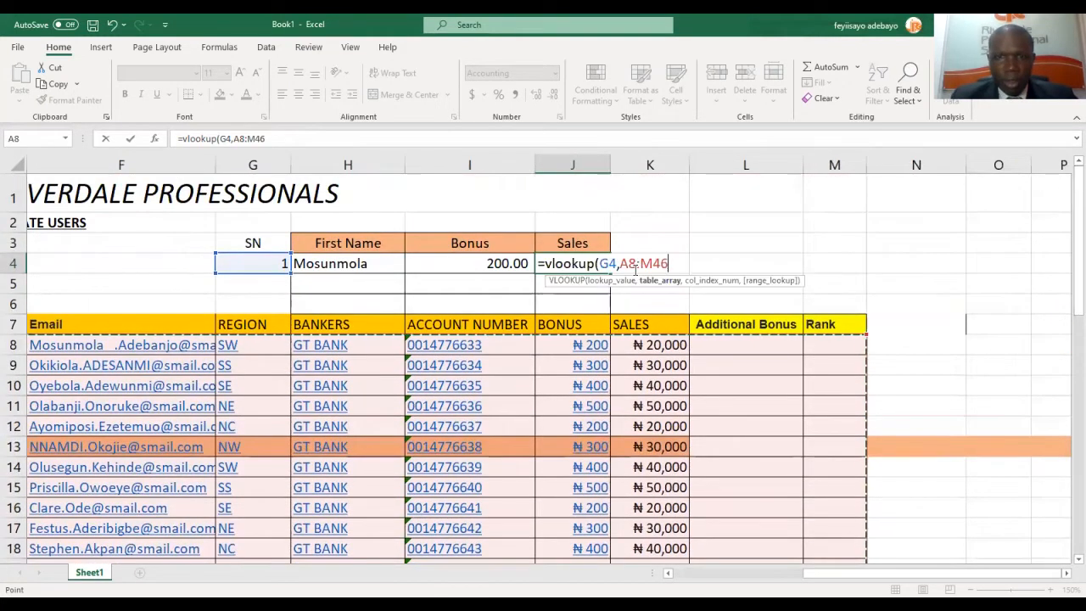
Complete the Sales VLOOKUP in J4 with column index 11 and False for an exact match.
type(",11")
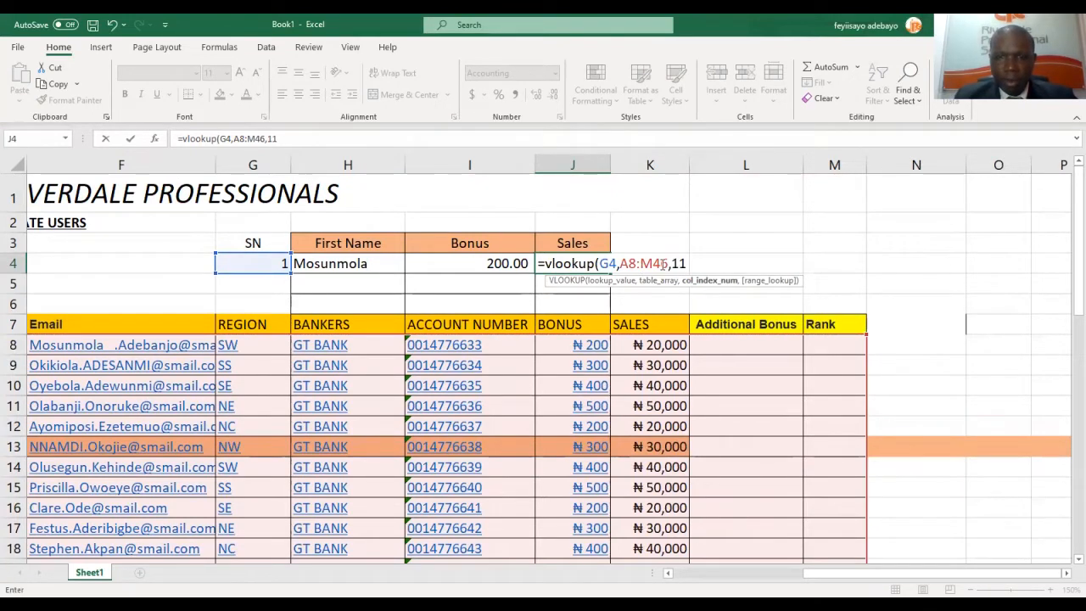
type(",fa")
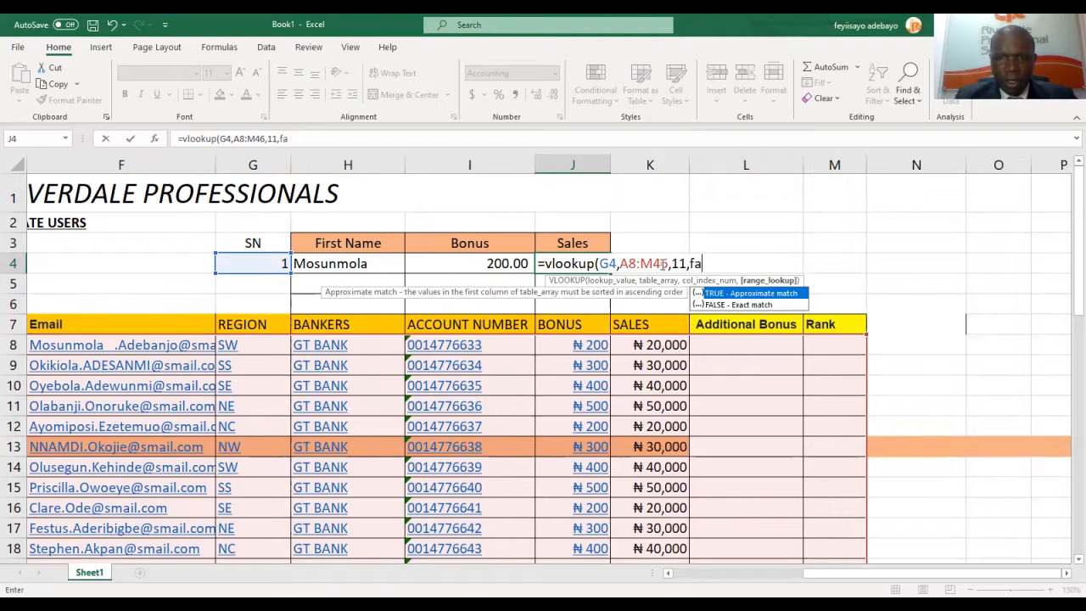
type("lse)")
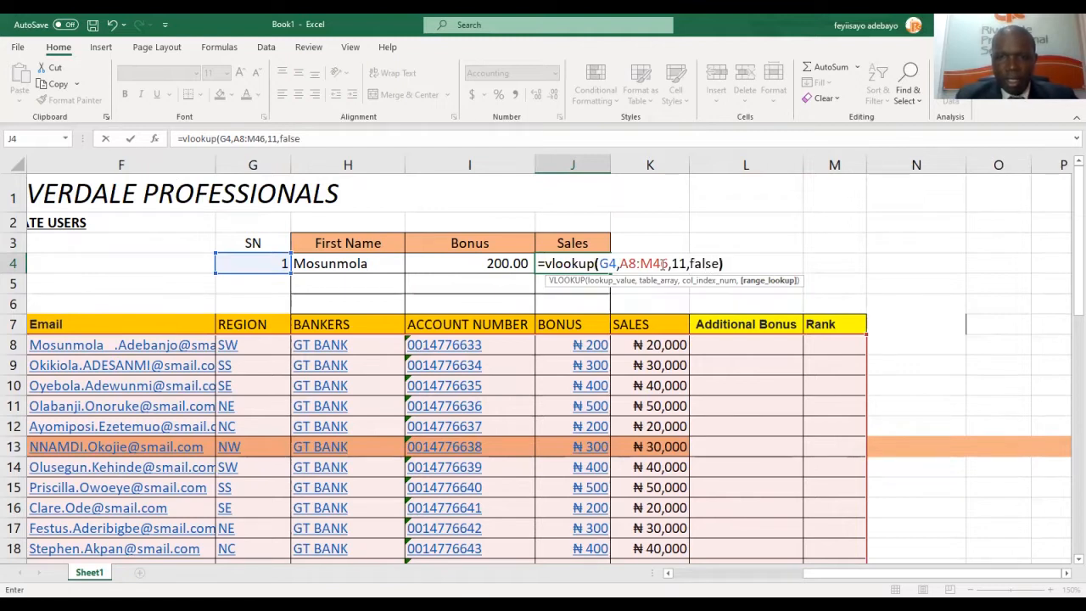
key("Return")
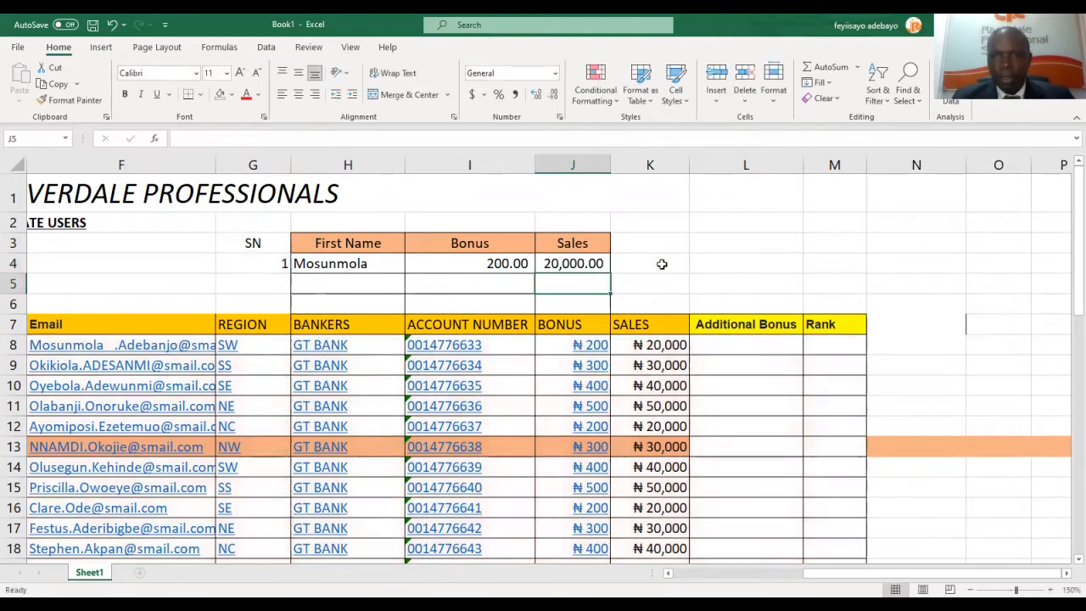
Test the row 4 lookups by setting the SN in G4 to 2 and then to 5.
key("Up")
key("Left")
key("Left")
key("Left")
key("Left")
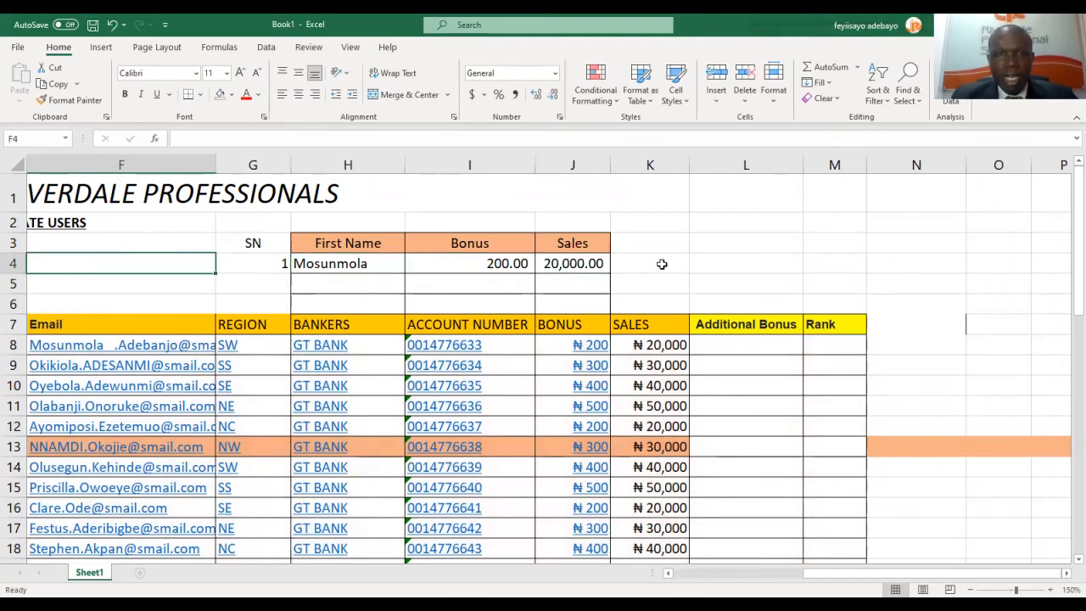
key("Right")
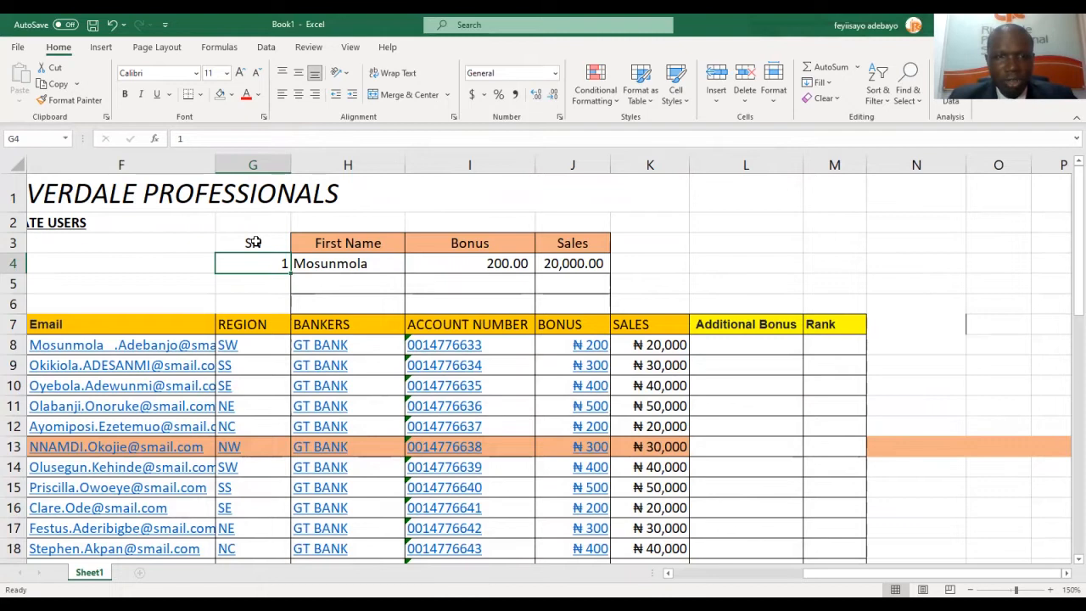
type("2")
key("Return")
key("Up")
type("5")
key("Return")
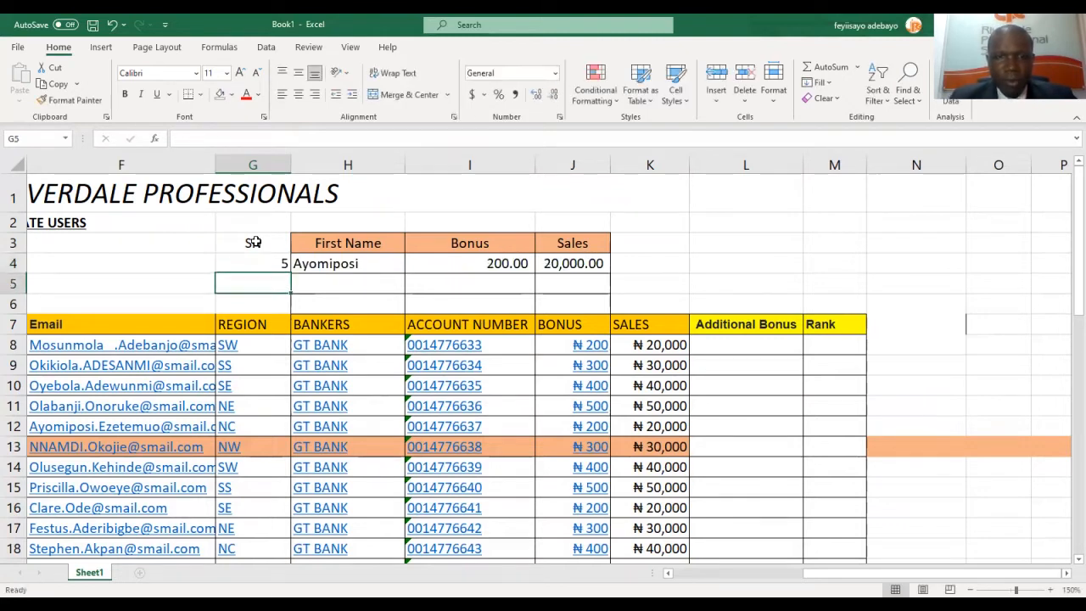
Set the SN in G4 to 6 and check the Bonus and Sales cells in row 4.
key("Up")
key("Left")
key("Right")
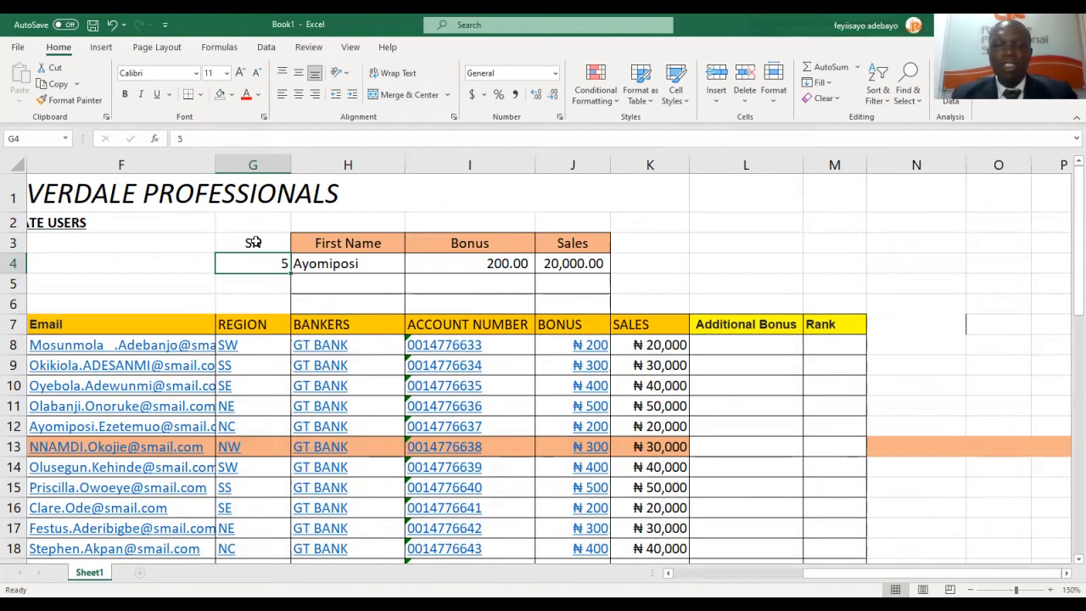
type("6")
key("Return")
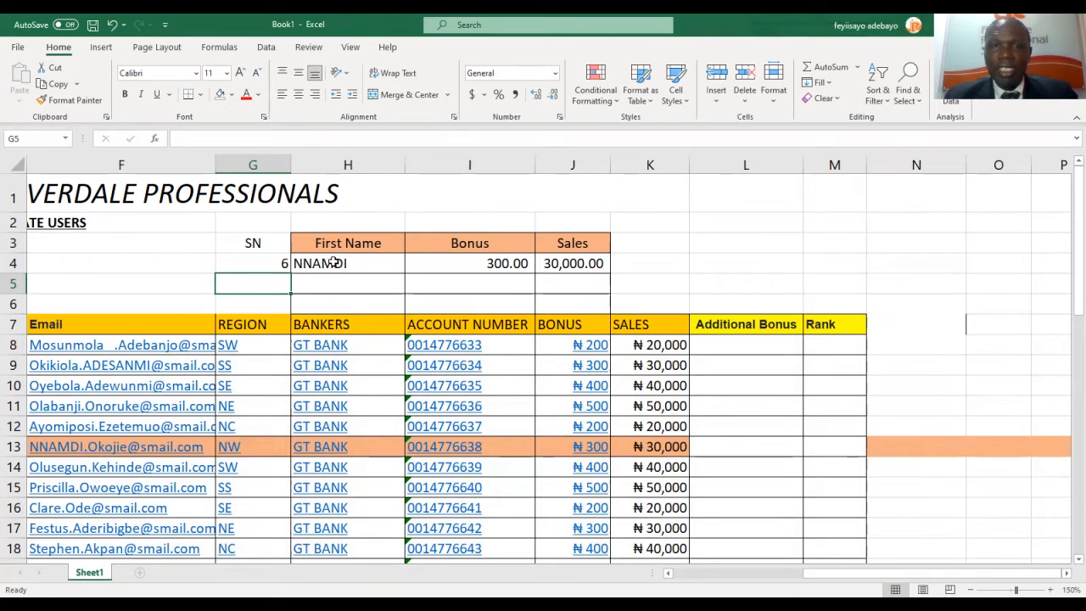
left_click(466, 263)
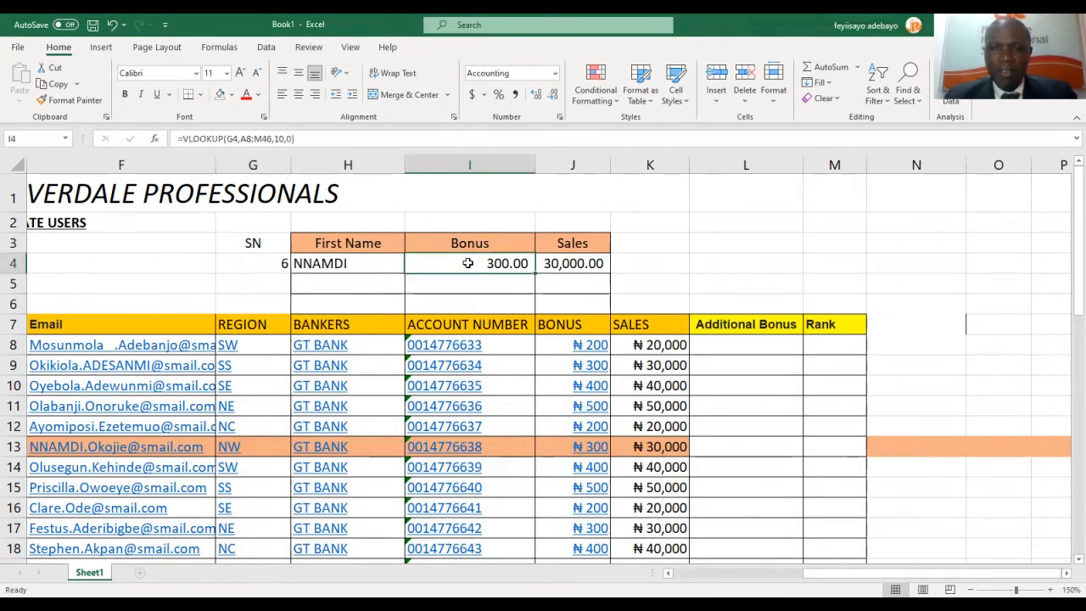
left_click(576, 264)
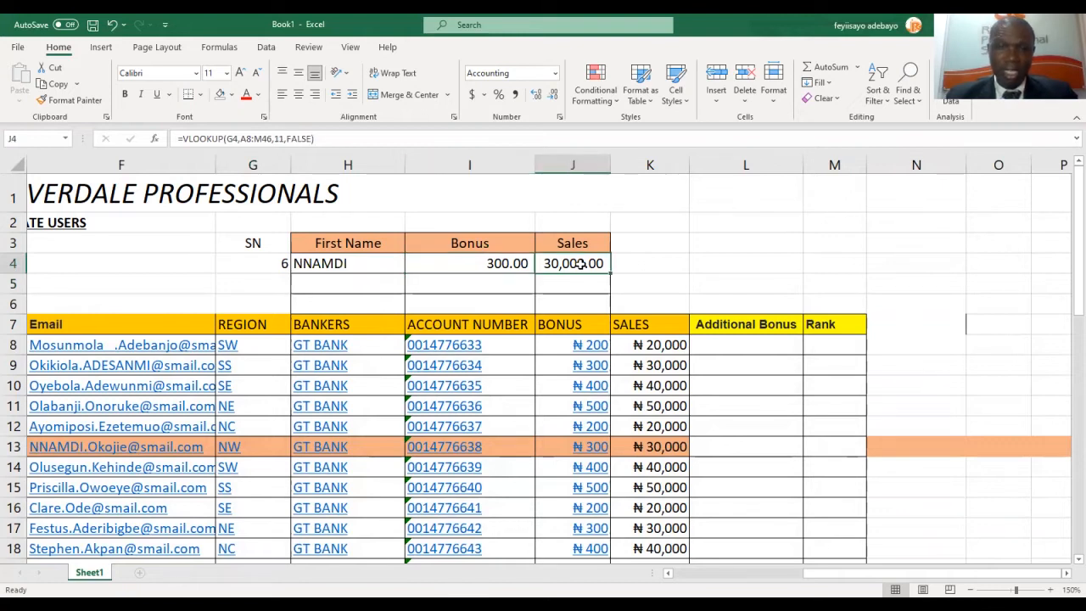
Set the SN in G4 to 12 to look up that record.
left_click(277, 263)
type("1")
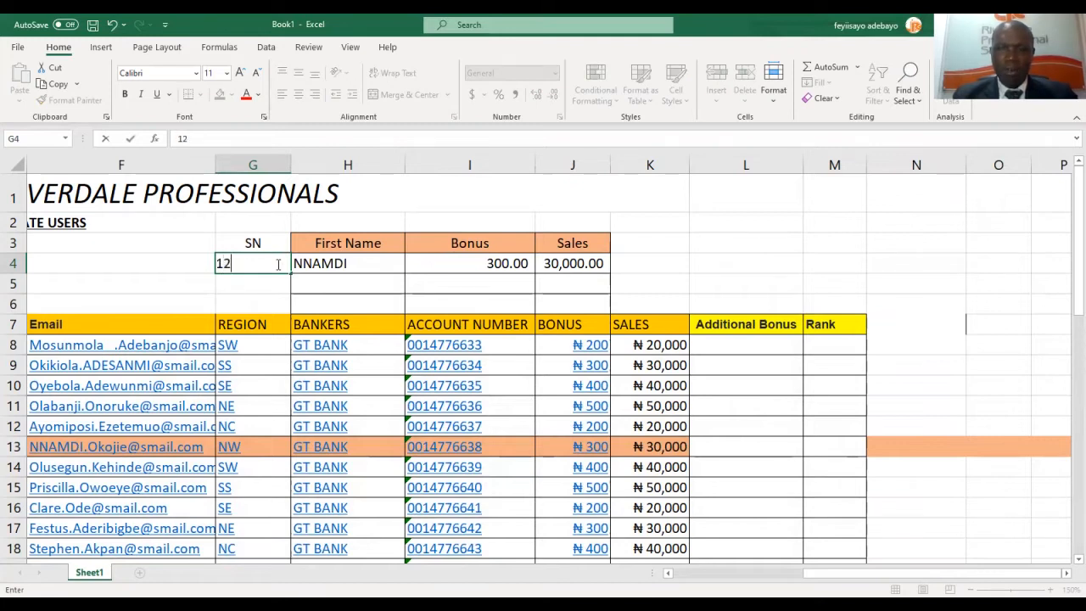
type("2")
key("Return")
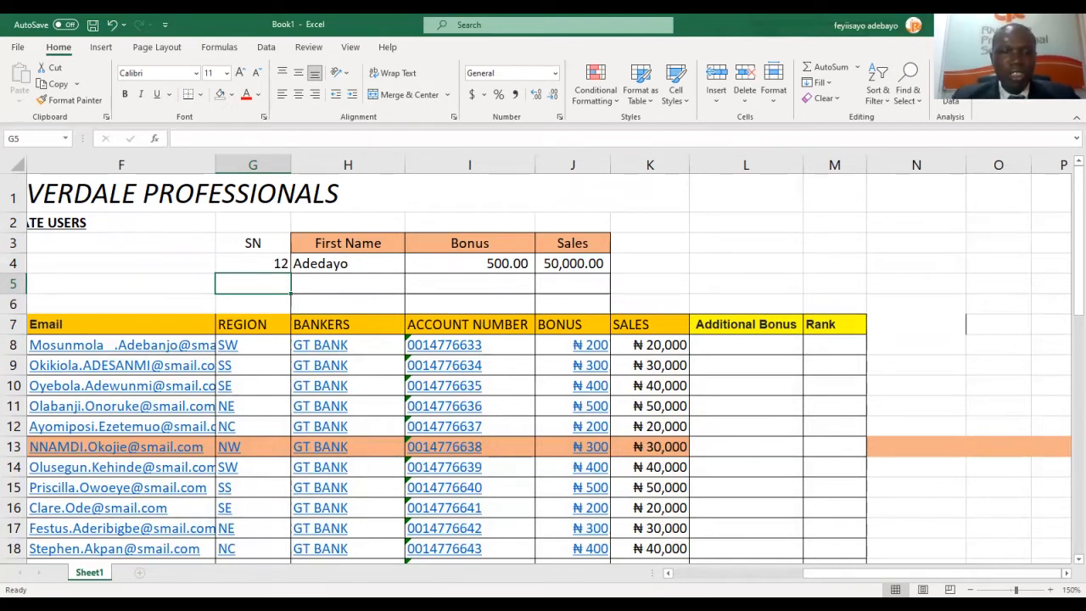
right_click(89, 572)
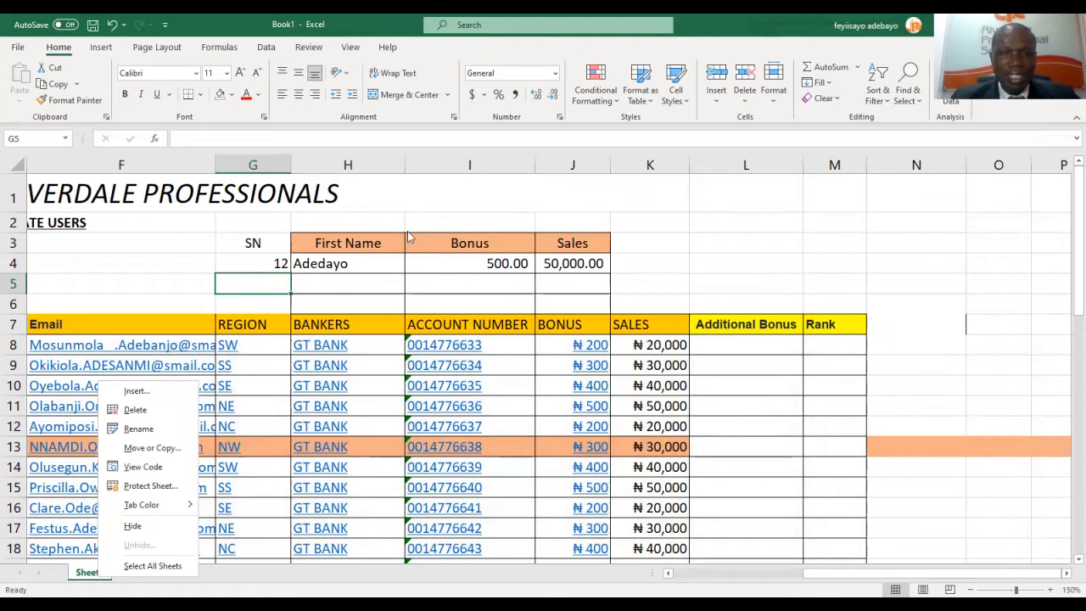
left_click(141, 455)
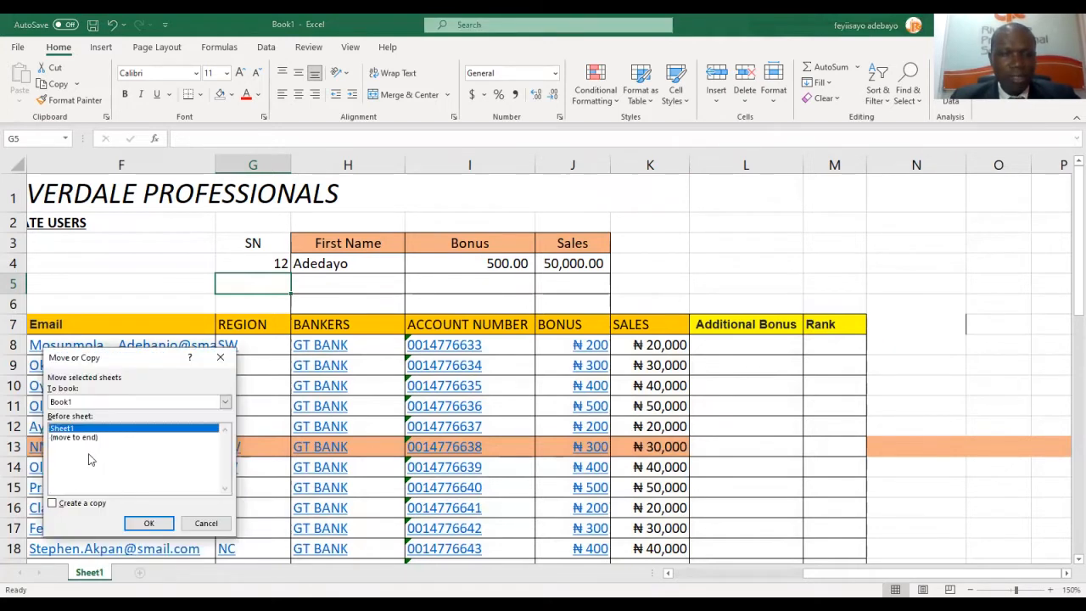
left_click(74, 505)
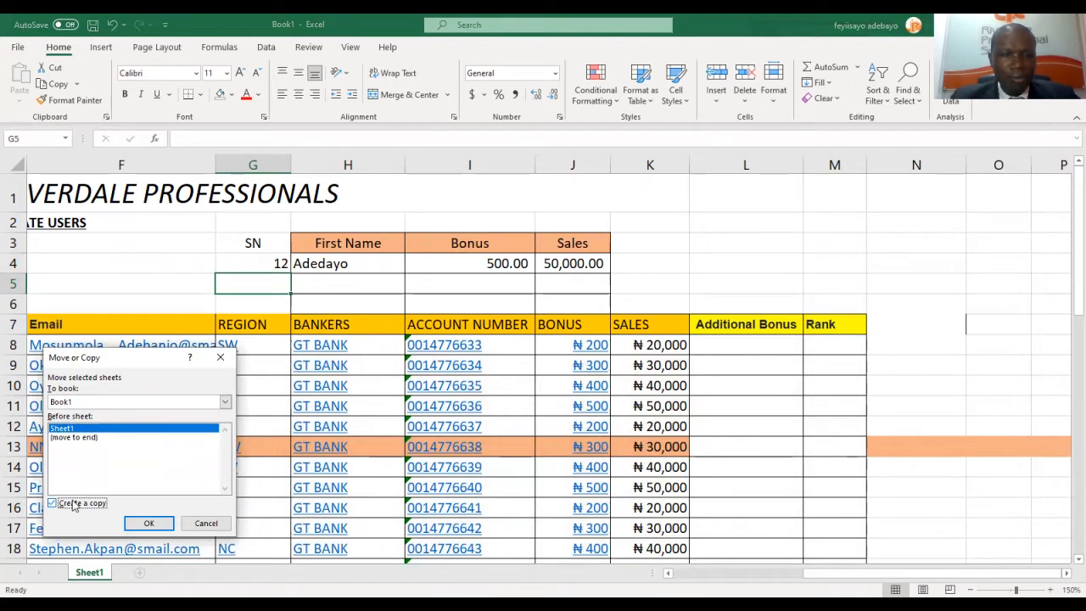
left_click(219, 356)
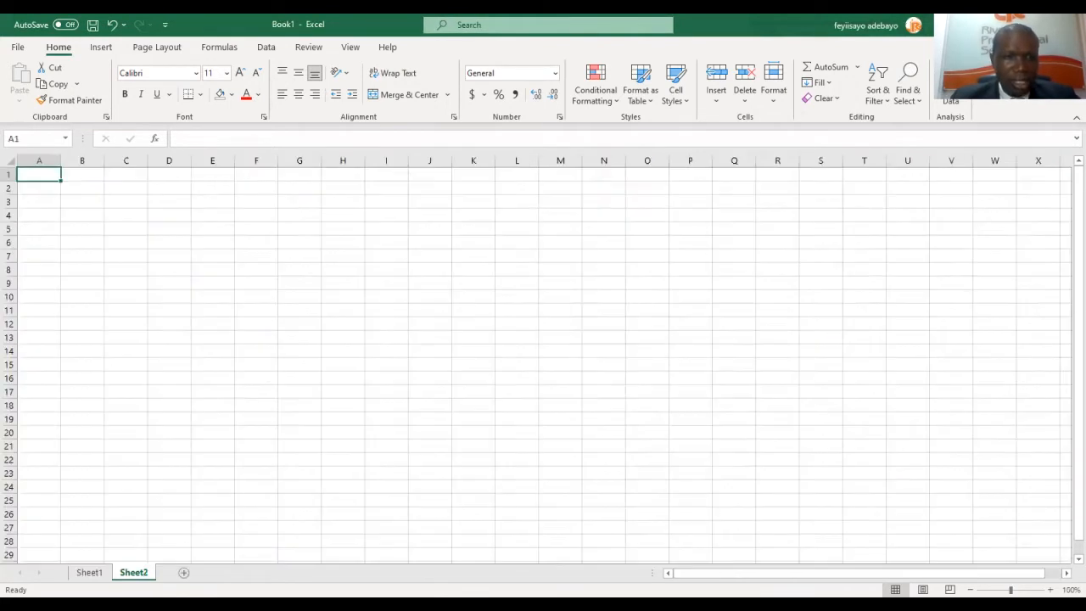
Add a new worksheet and link its cell A1 to the RIVERDALE PROFESSIONALS title in Sheet1 cell A1.
left_click(140, 572)
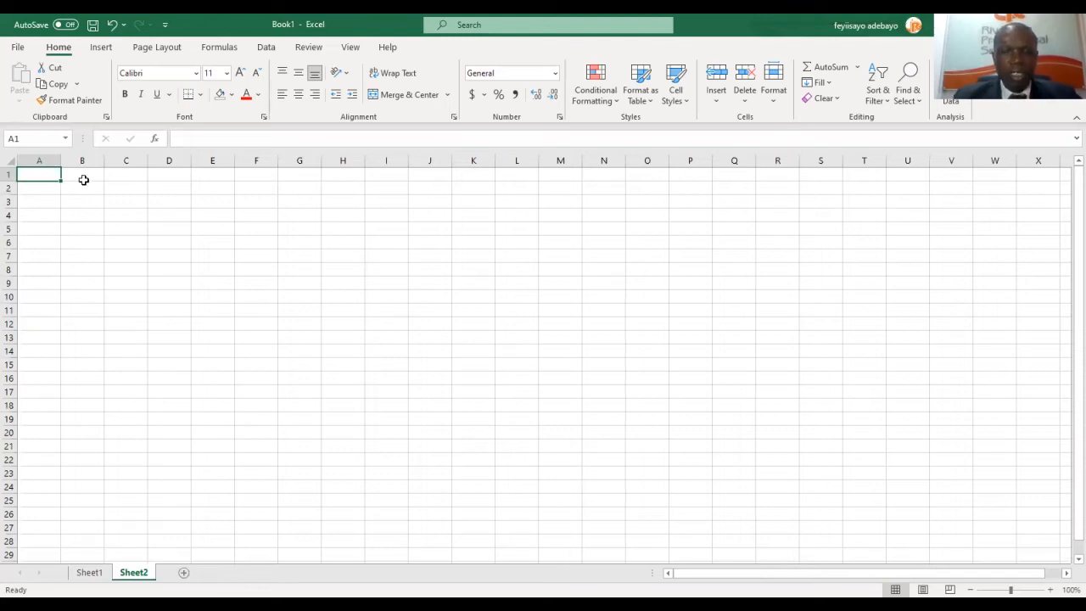
type("=")
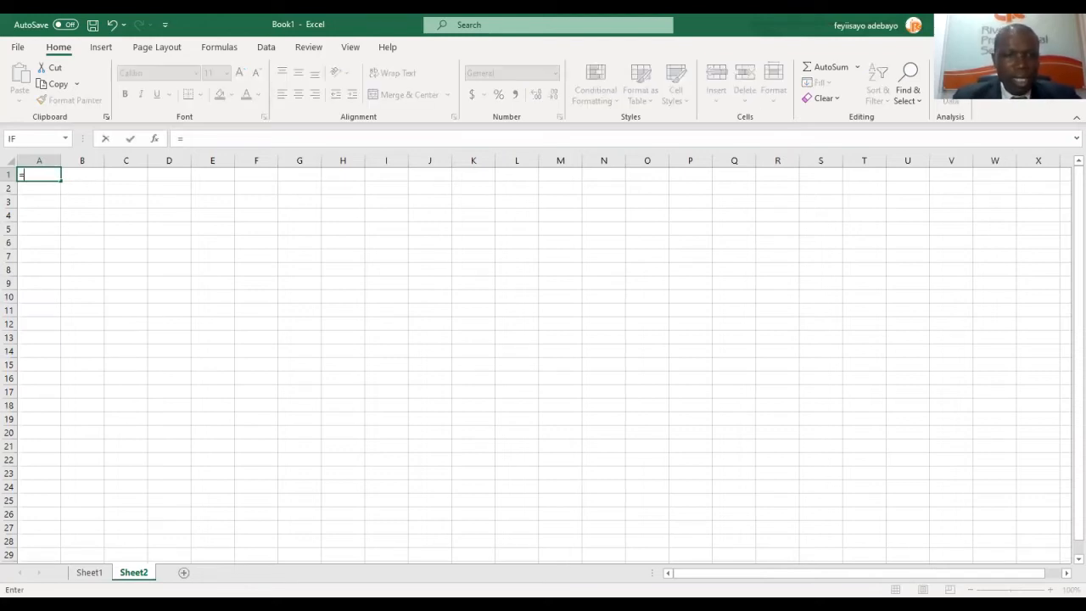
left_click(89, 572)
left_click(47, 196)
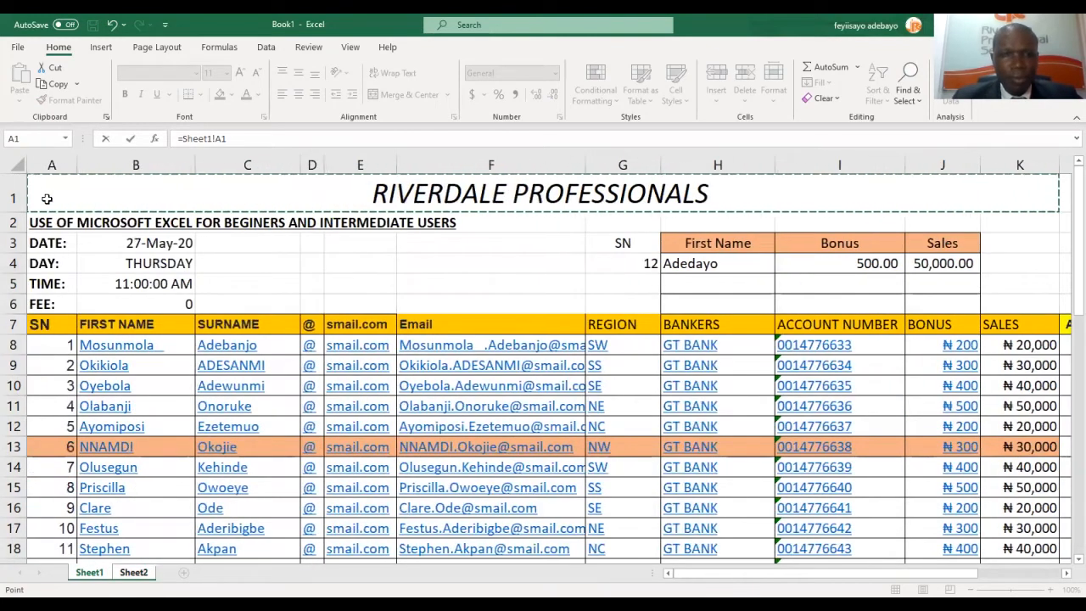
key("Return")
key("Up")
key("Down")
Enter the heading Performance Slip in cell A2 of Sheet2.
type("P")
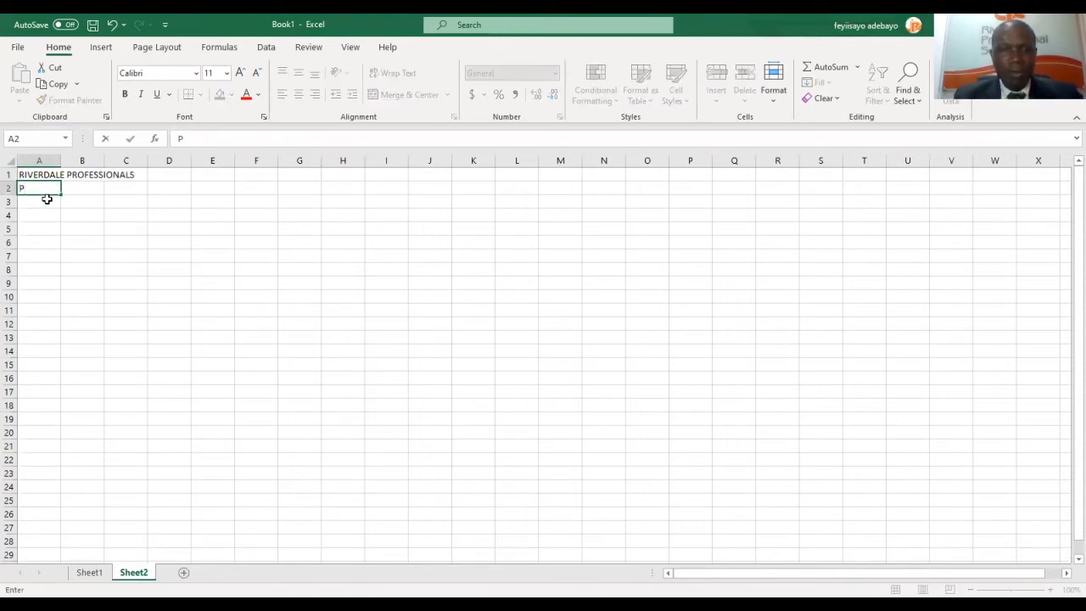
type("Per")
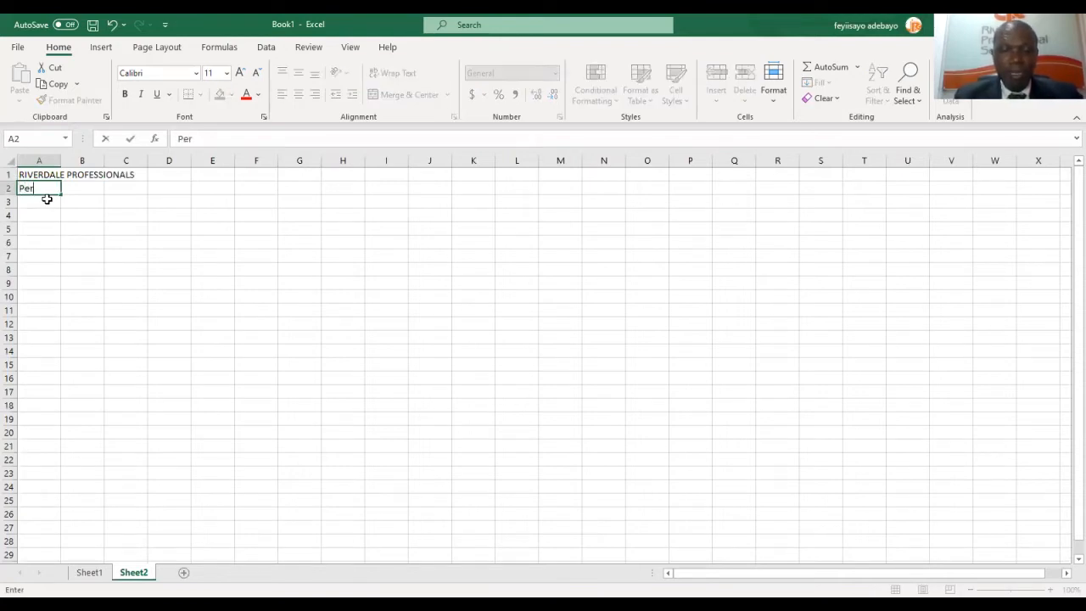
type("formanc")
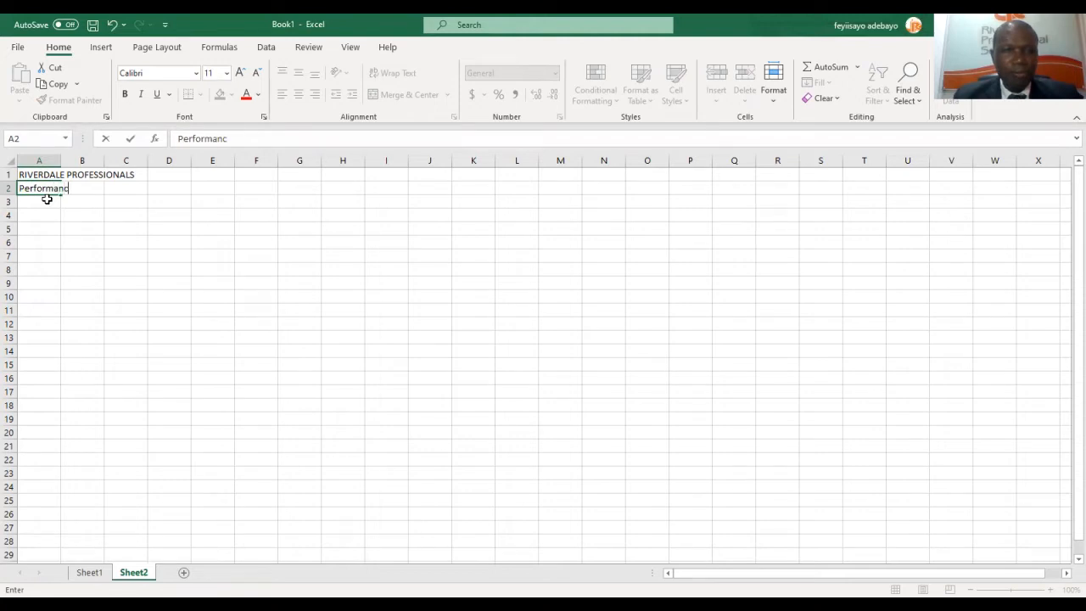
type("e Slip")
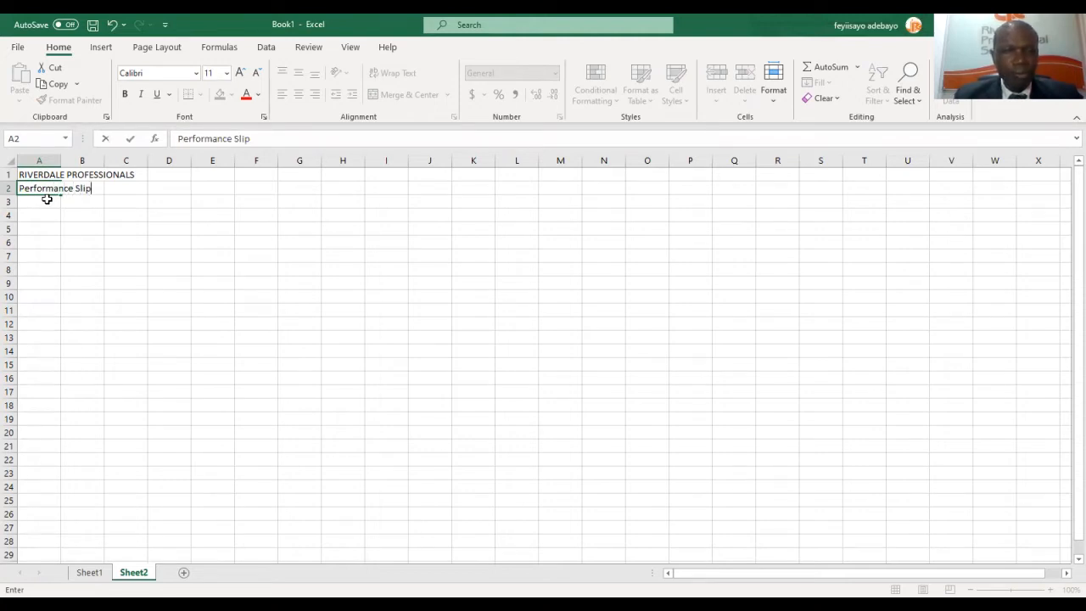
key("Return")
key("Return")
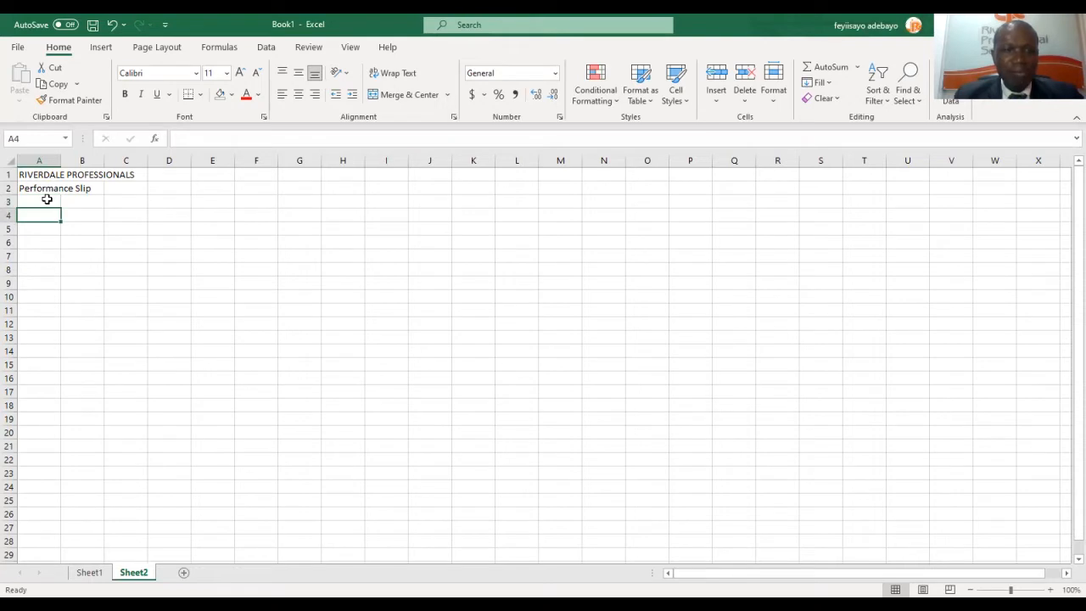
Enter the labels SN, First Name, Bonus and Sale Value down cells A4 to A7.
type("SN")
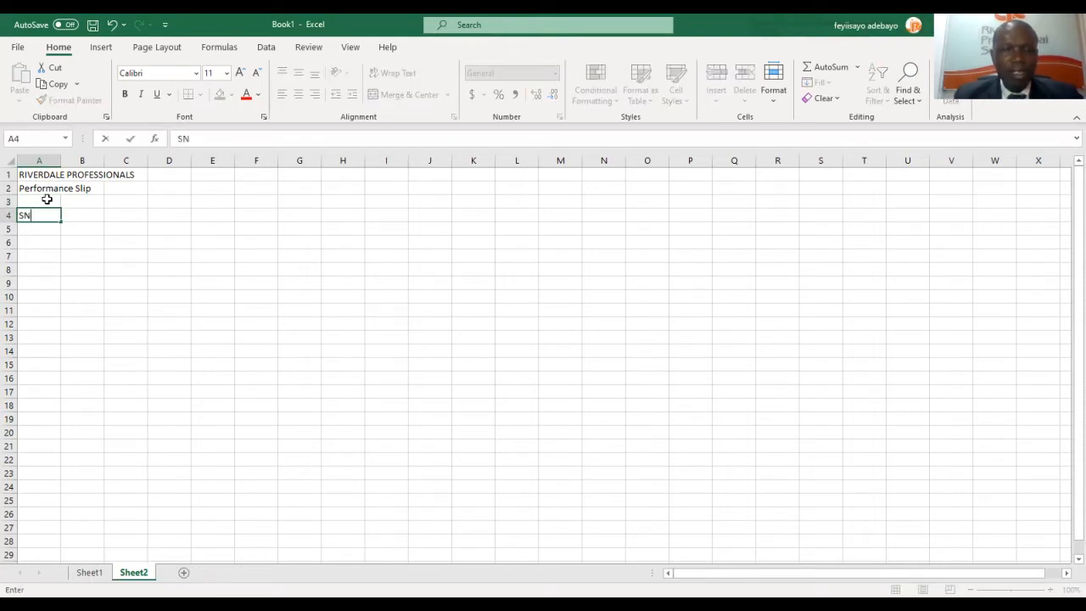
key("Return")
type("Na")
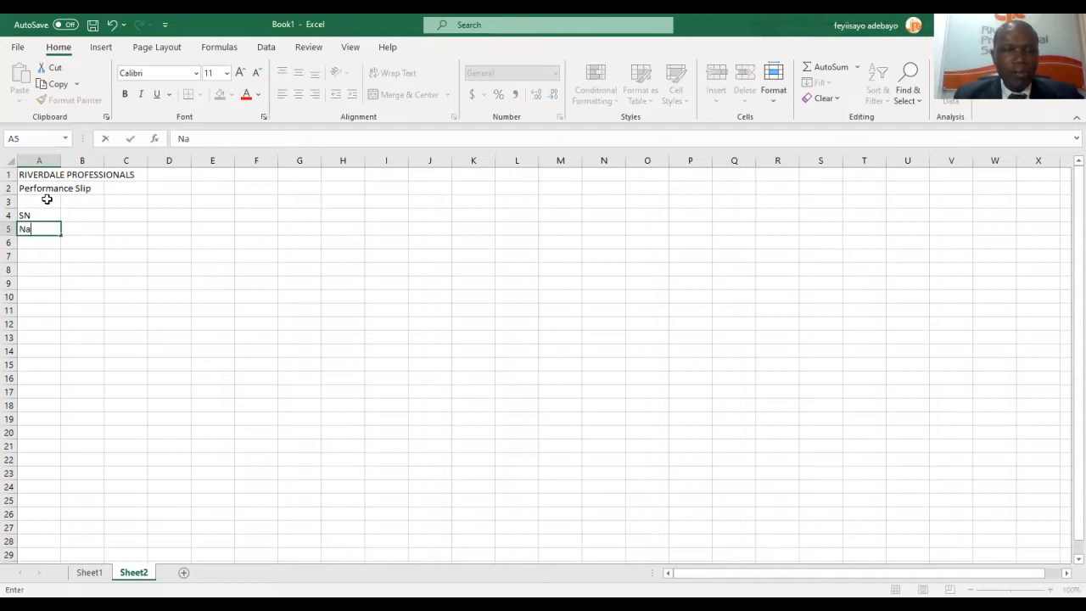
key("BackSpace")
key("BackSpace")
type("First Name")
key("Return")
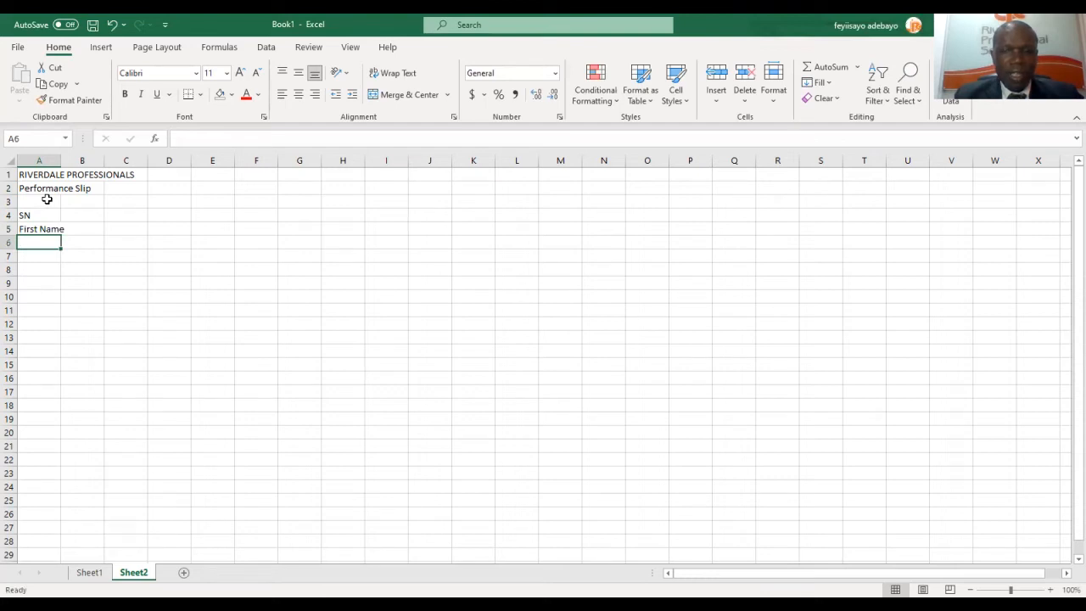
type("Bonus")
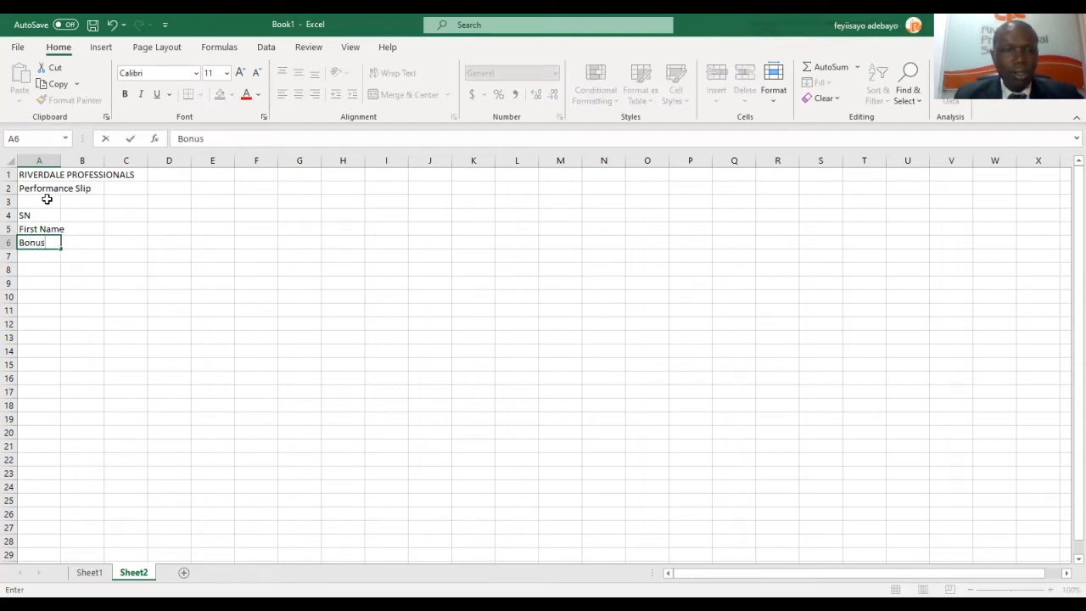
key("Return")
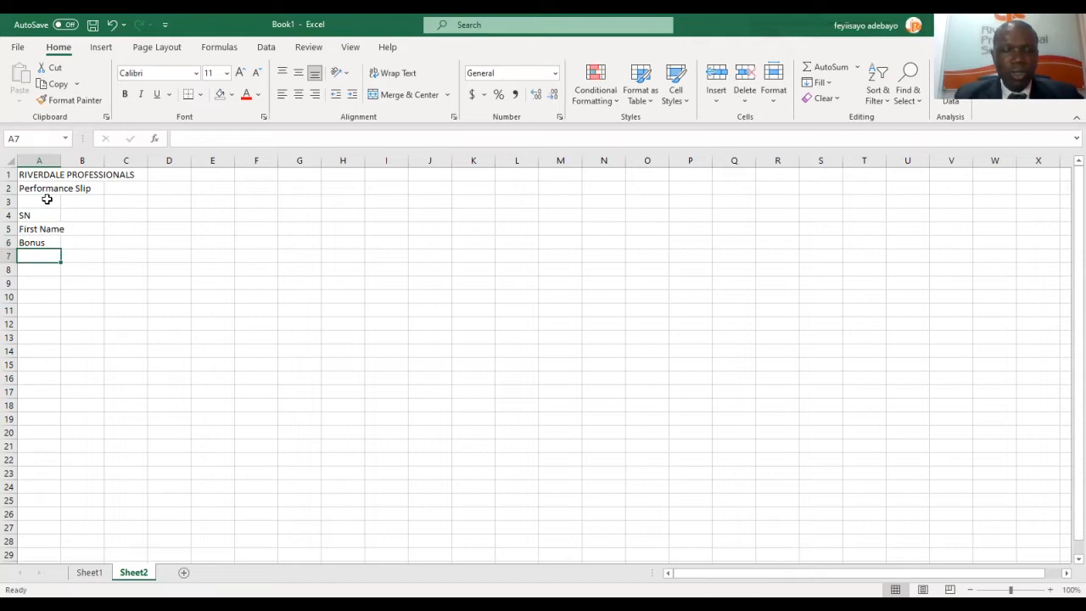
type("Sale Value")
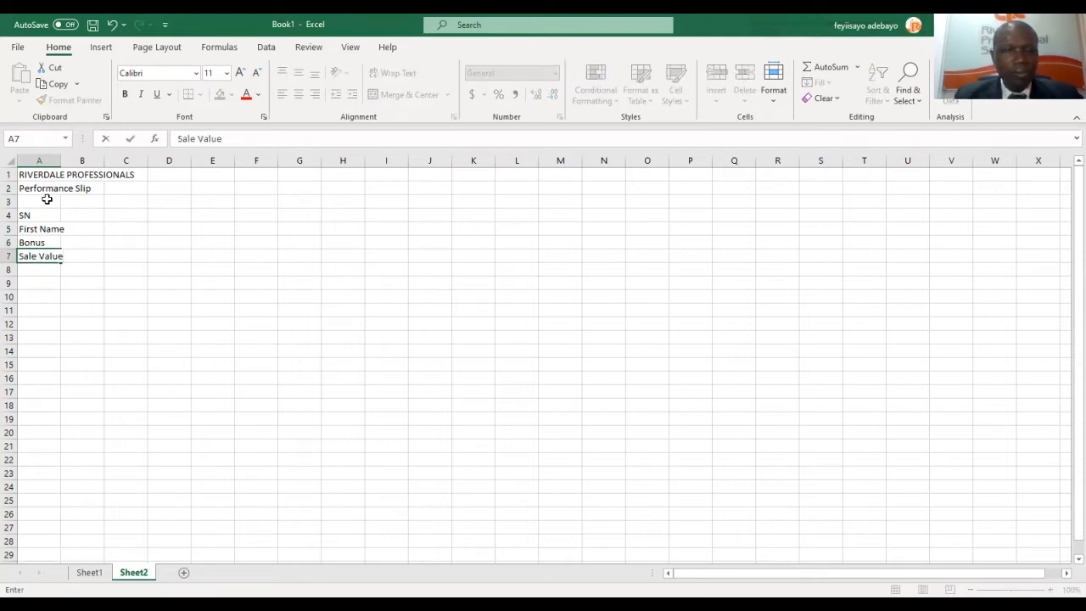
key("Return")
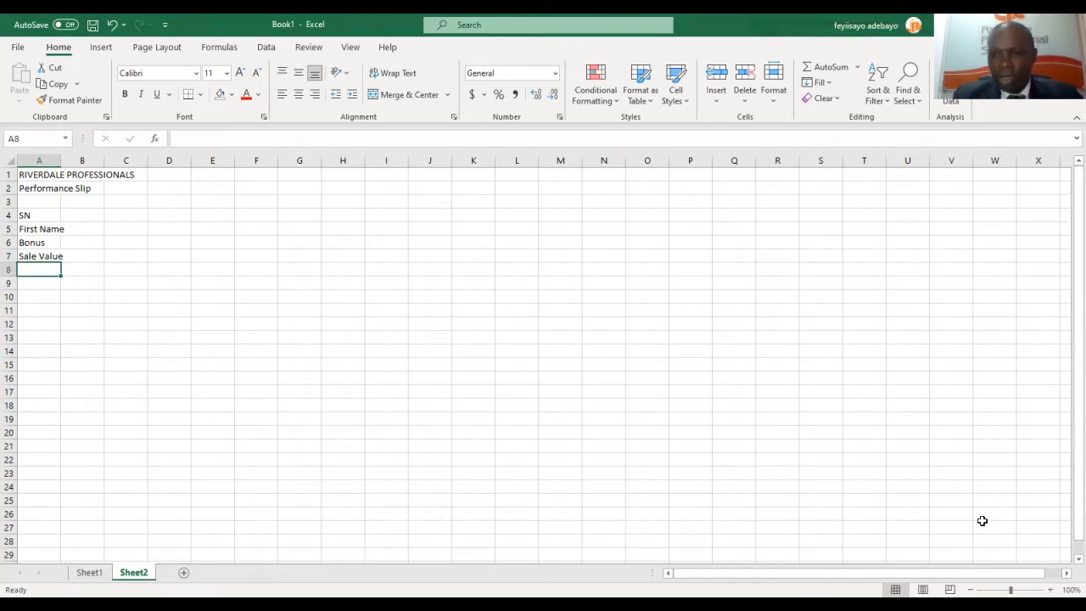
Widen column A on Sheet2 so the slip's row labels fit inside it.
left_click(1050, 589)
left_click(1050, 589)
left_click(1050, 590)
left_click(1051, 590)
left_click(1051, 589)
left_click(1050, 589)
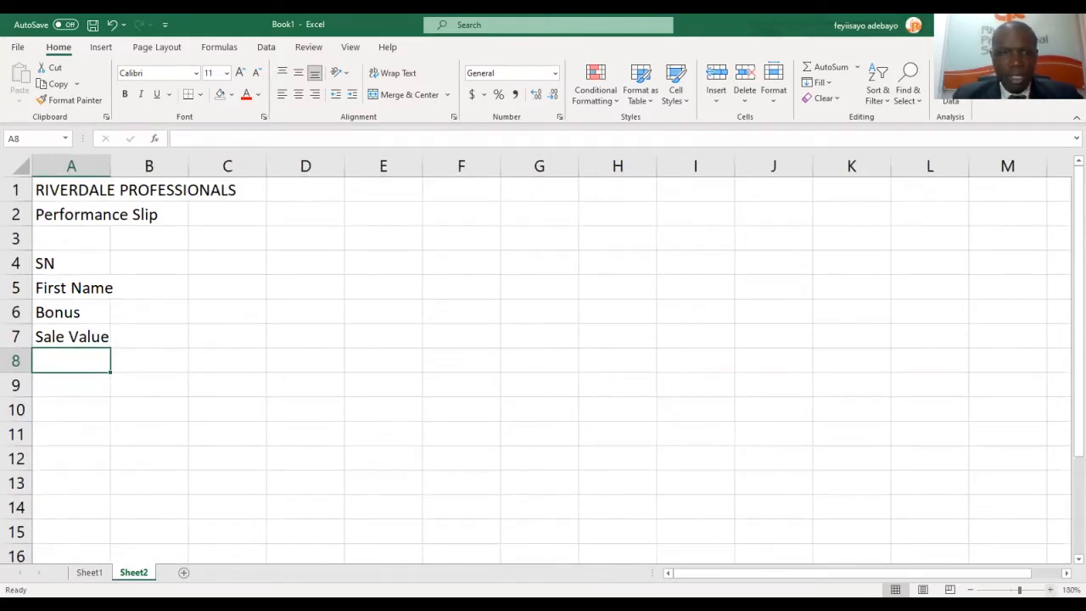
left_click(1050, 589)
left_click(1050, 589)
left_click(1050, 589)
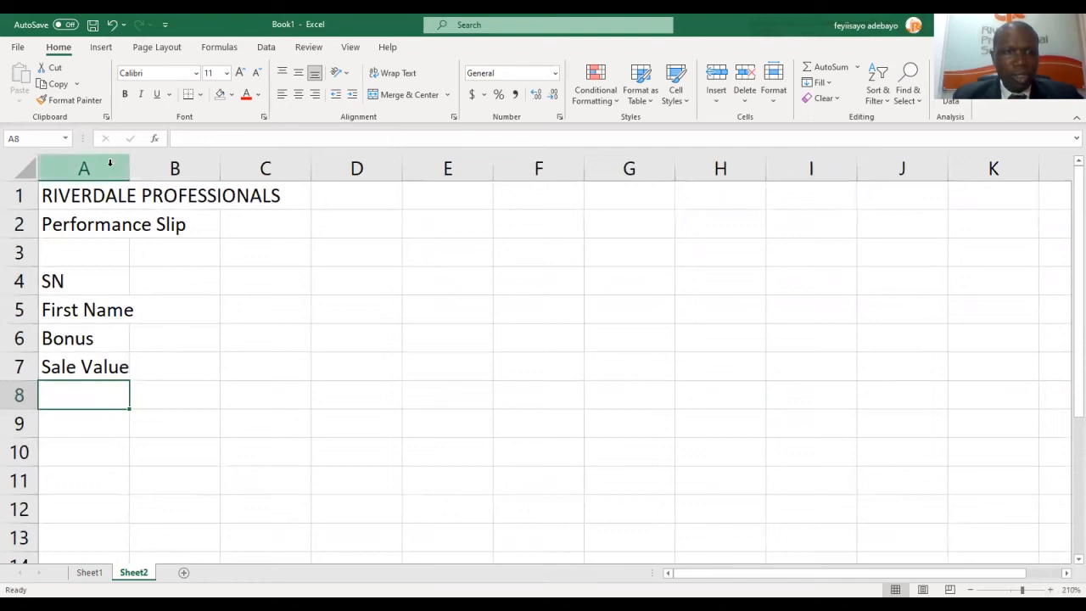
left_click_drag(129, 163, 176, 170)
Enter 1 as the SN in cell B4 of the slip.
left_click(223, 289)
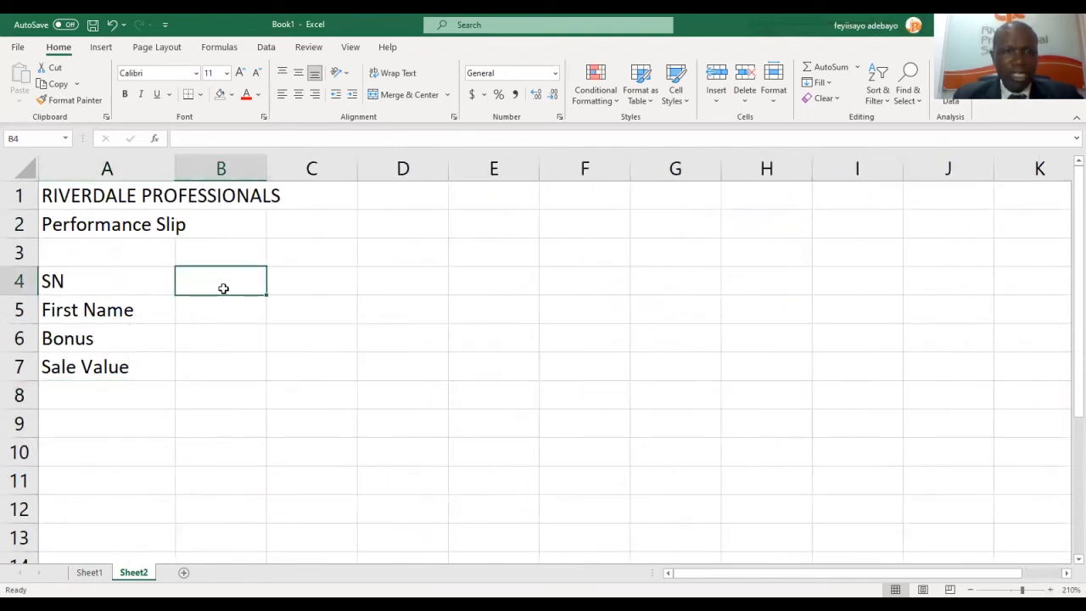
type("1")
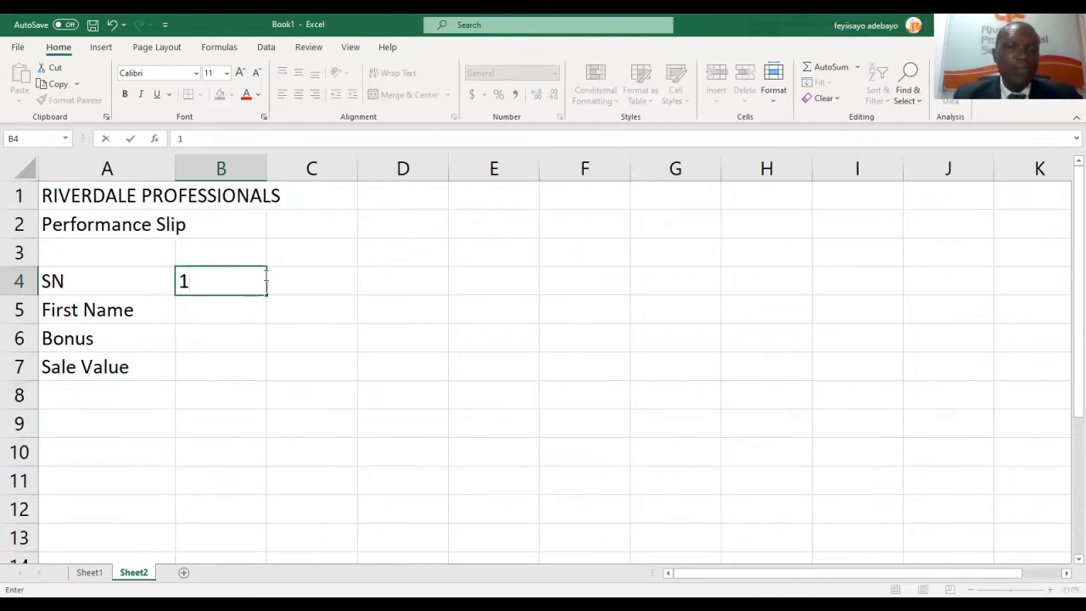
key("Return")
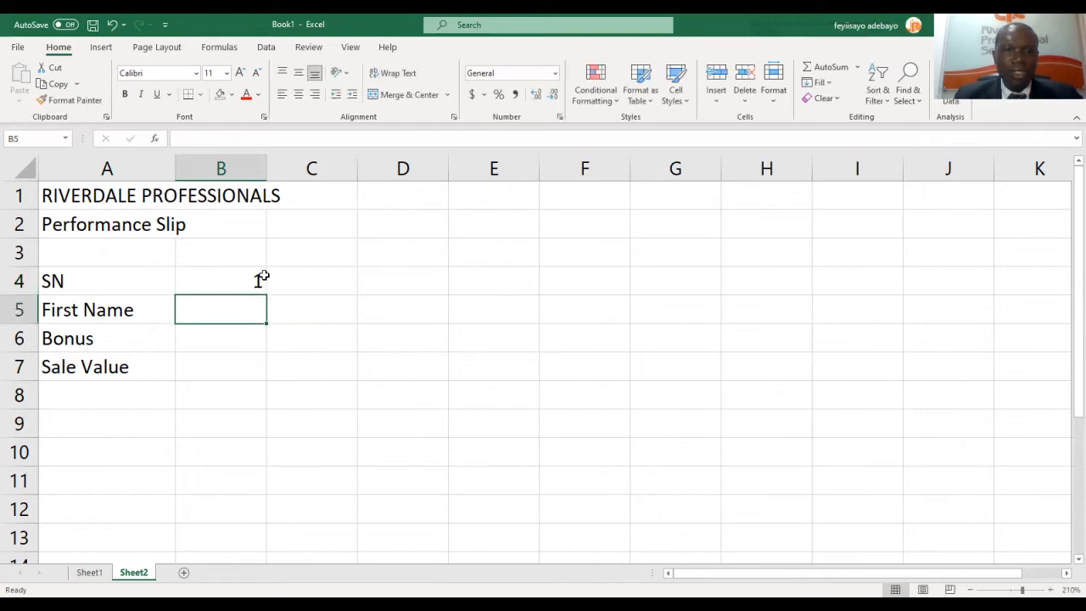
Begin a VLOOKUP formula in B5 for the First Name, using the SN in B4 as the lookup value.
type("=")
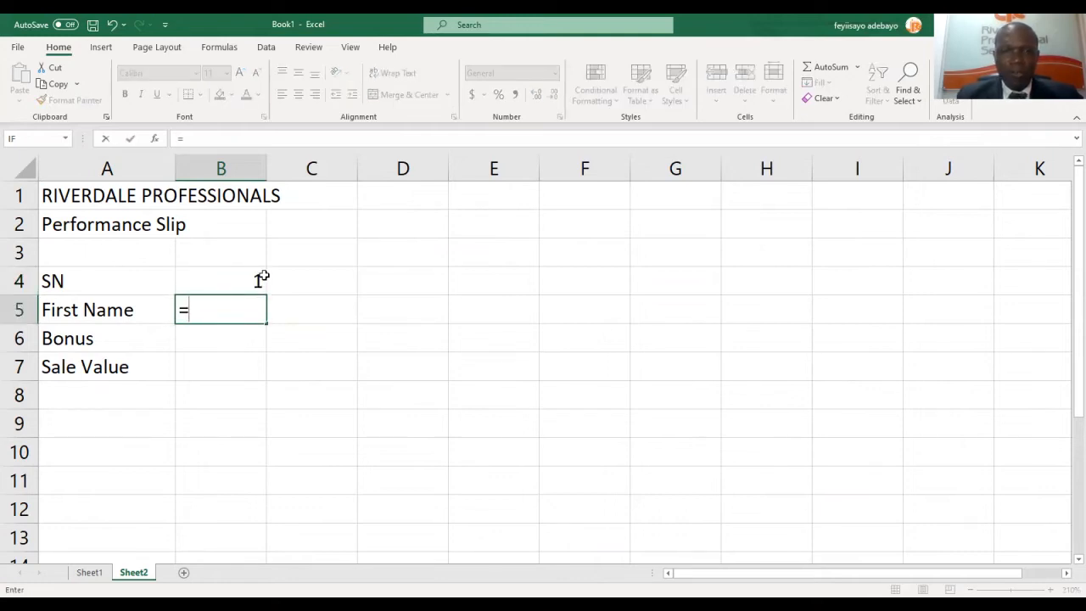
type("vlooku")
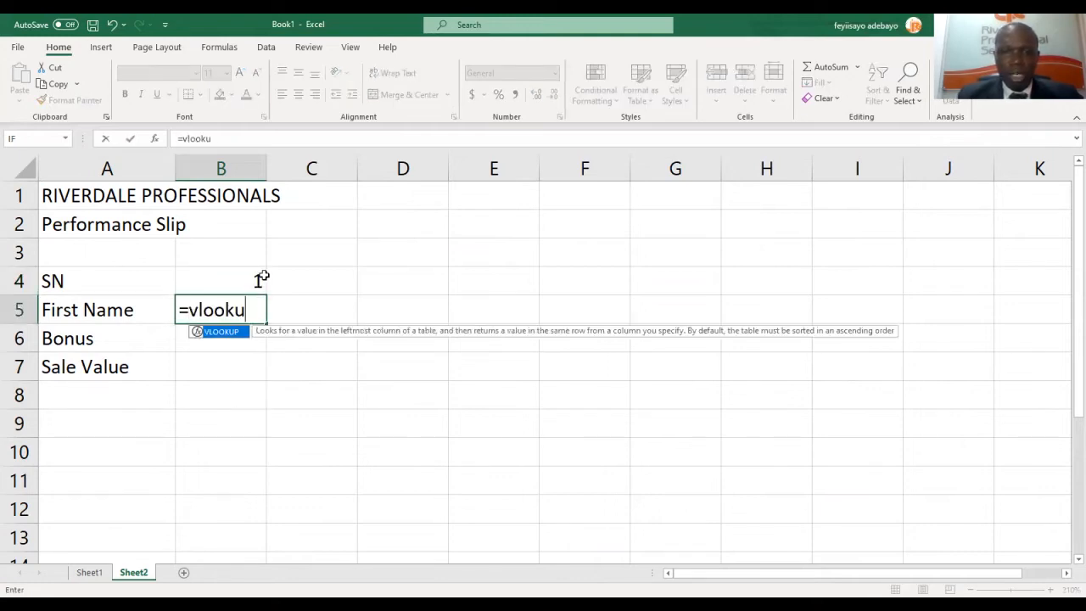
type("p(")
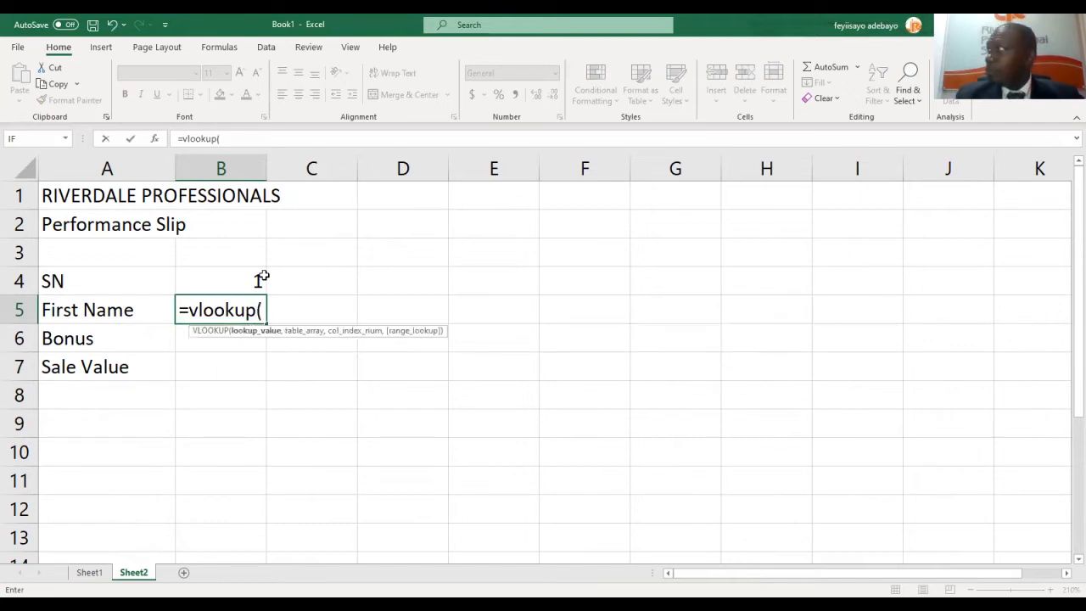
left_click(212, 281)
type(",")
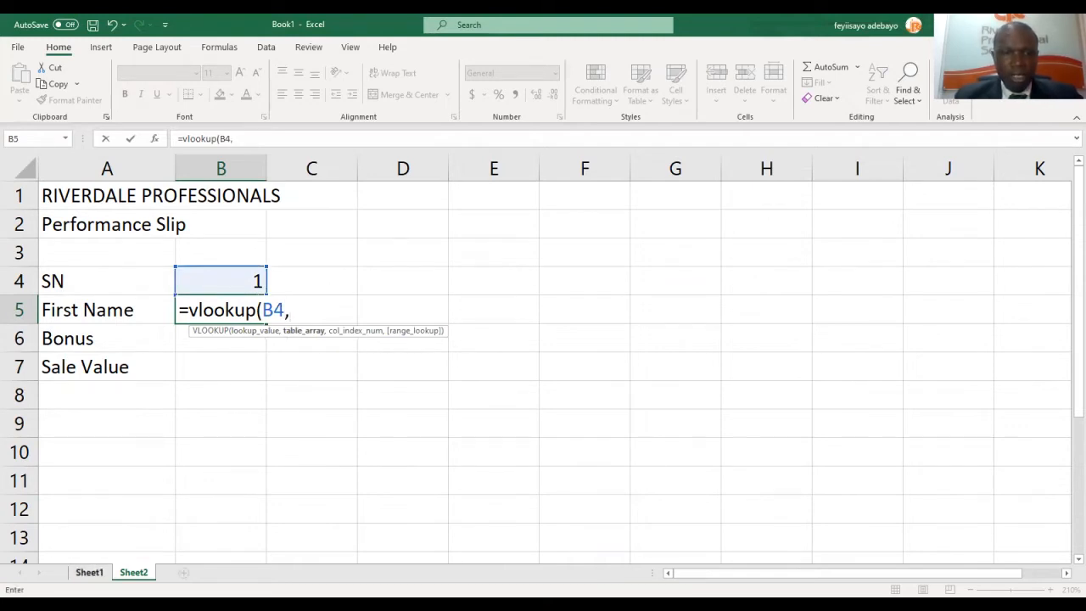
Set the VLOOKUP's table array to the range A8:M46 on Sheet1.
left_click(89, 572)
left_click(53, 344)
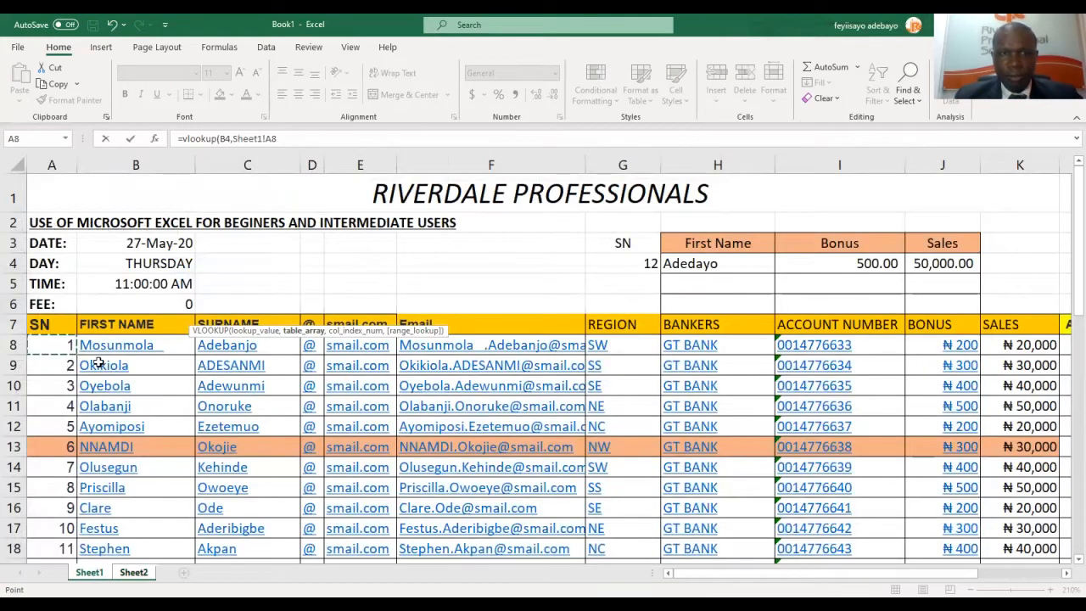
left_click_drag(53, 344, 1034, 456)
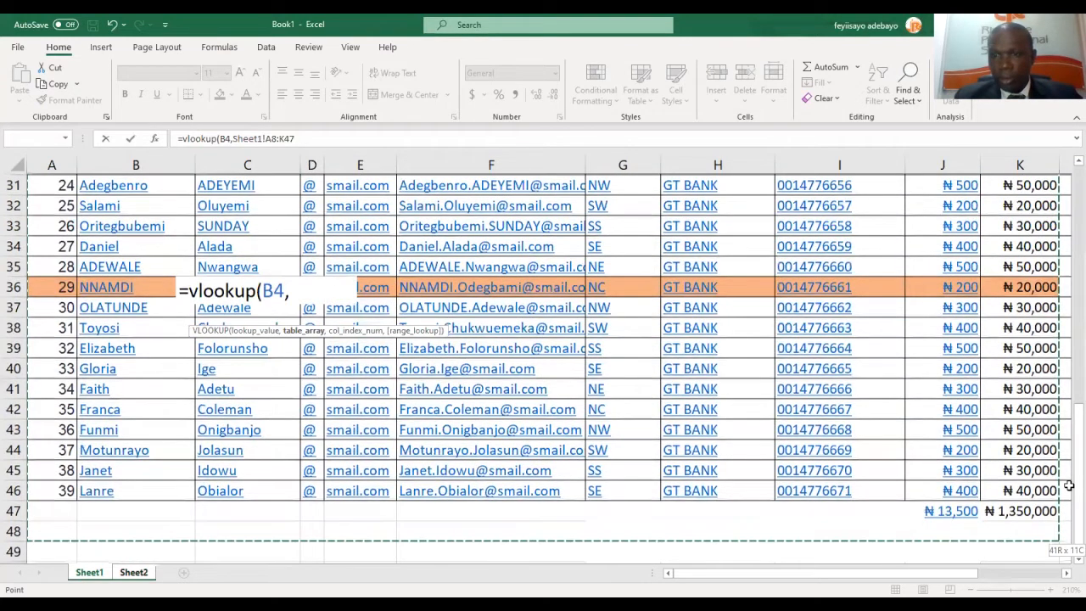
left_click_drag(918, 487, 917, 487)
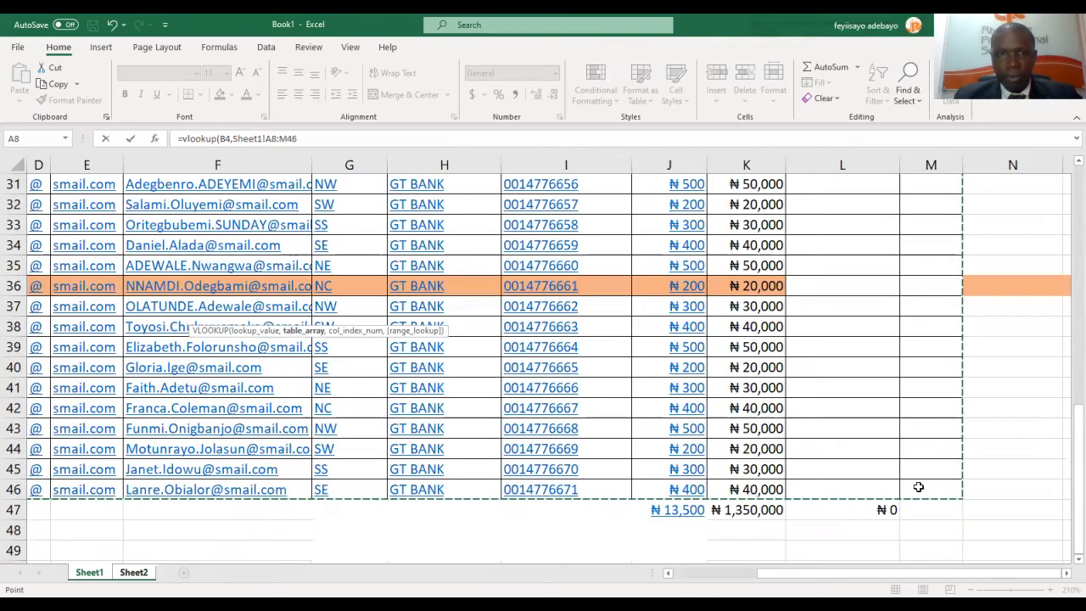
type(",")
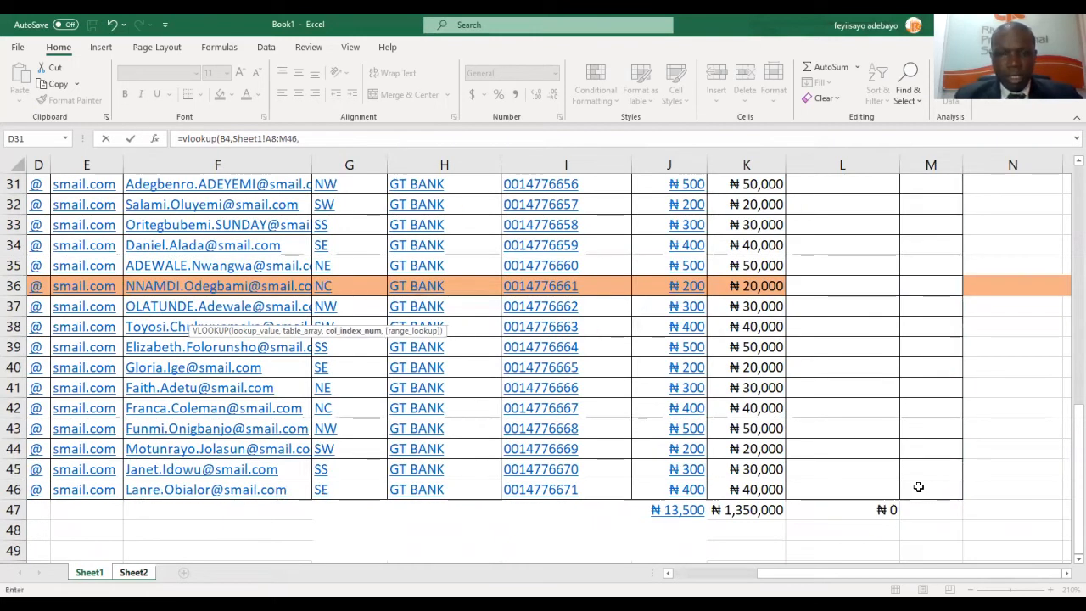
Complete the First Name VLOOKUP in B5 with column index 2 and FALSE, and check it against SN 1 on Sheet1.
type("2")
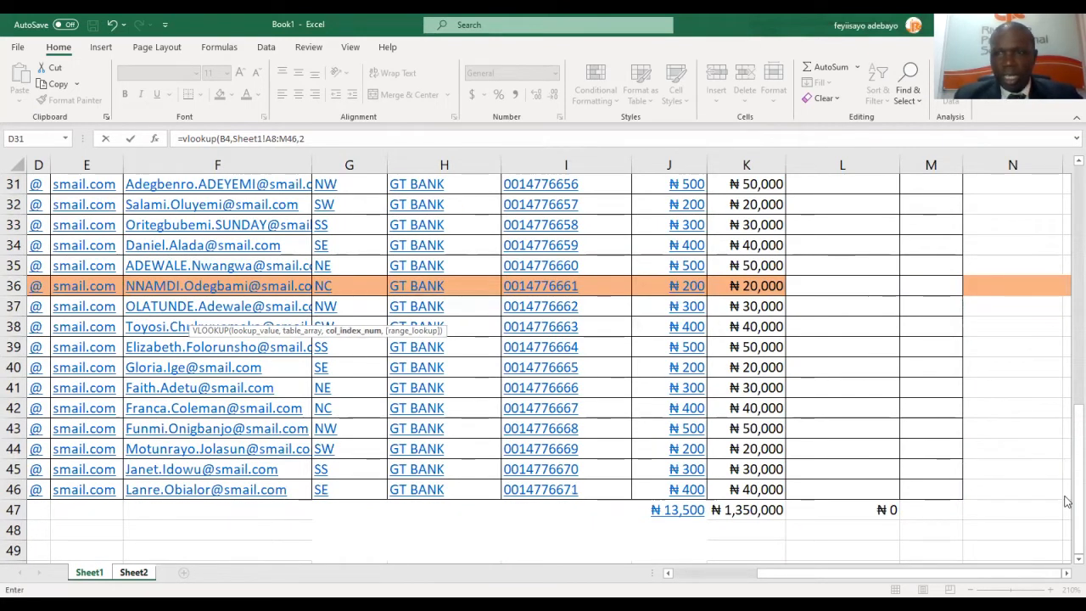
scroll(1067, 475, "up", 8)
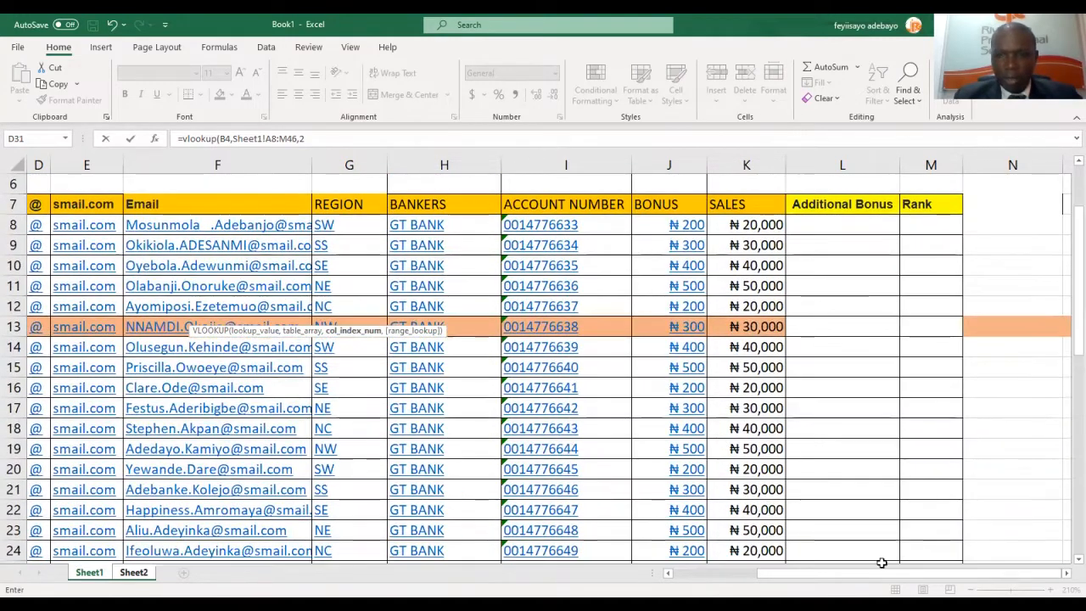
left_click_drag(875, 573, 787, 573)
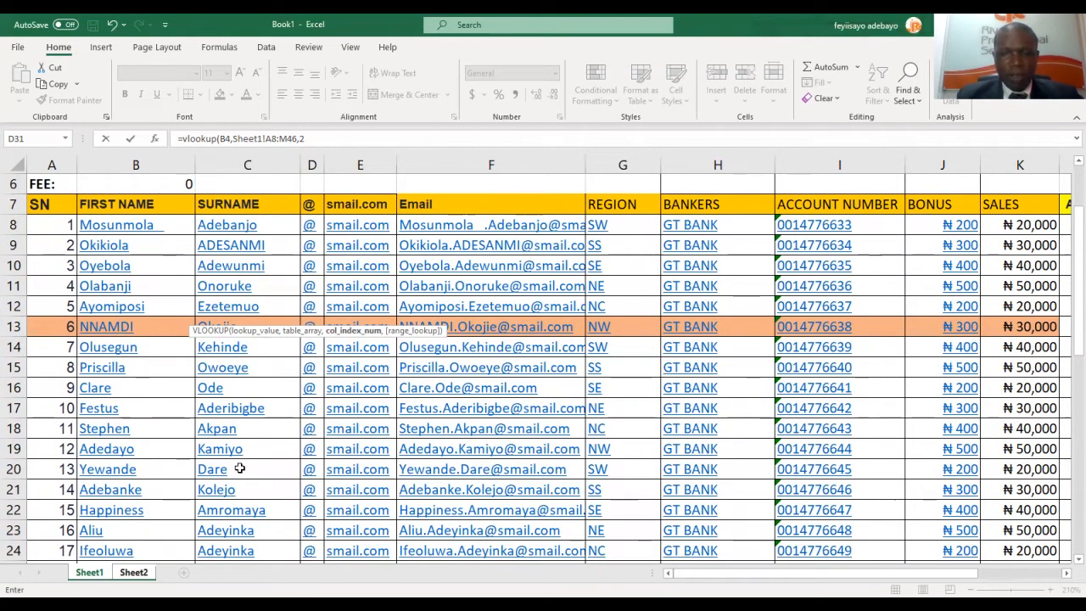
type(",false)")
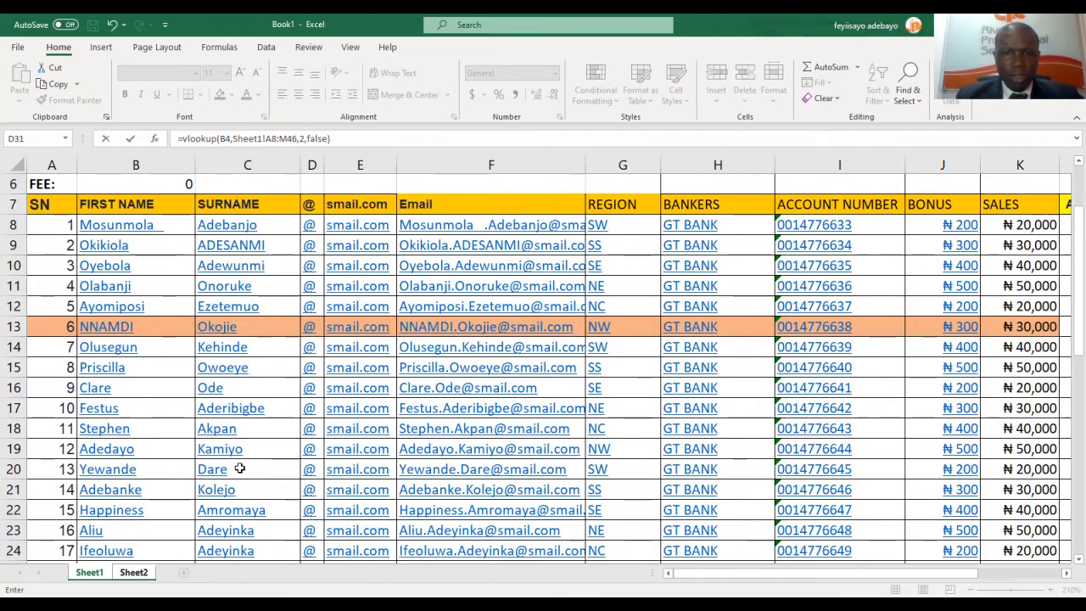
key("Return")
key("Up")
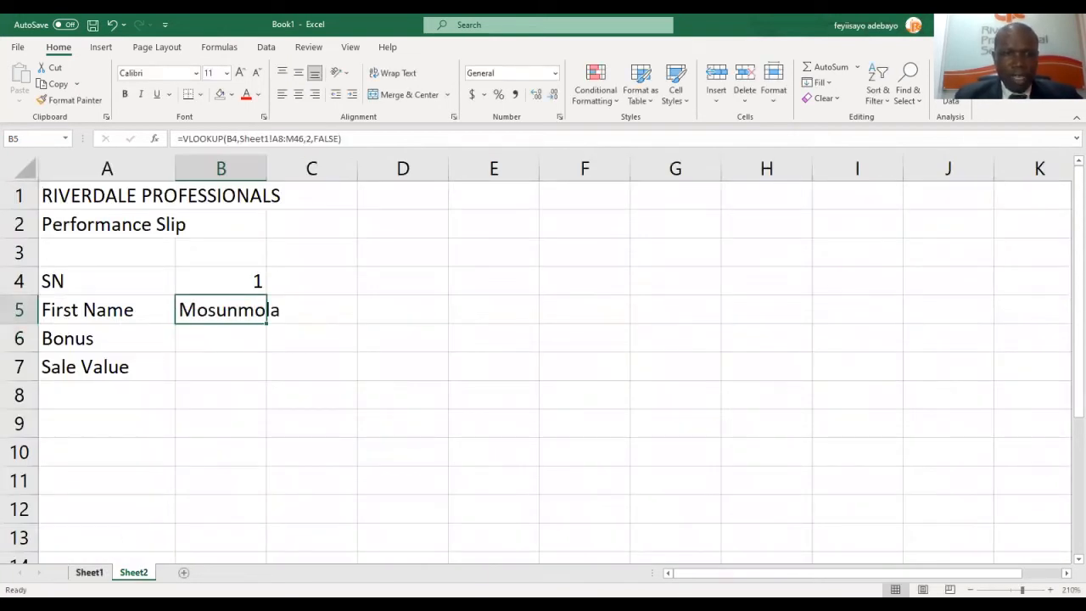
left_click(89, 572)
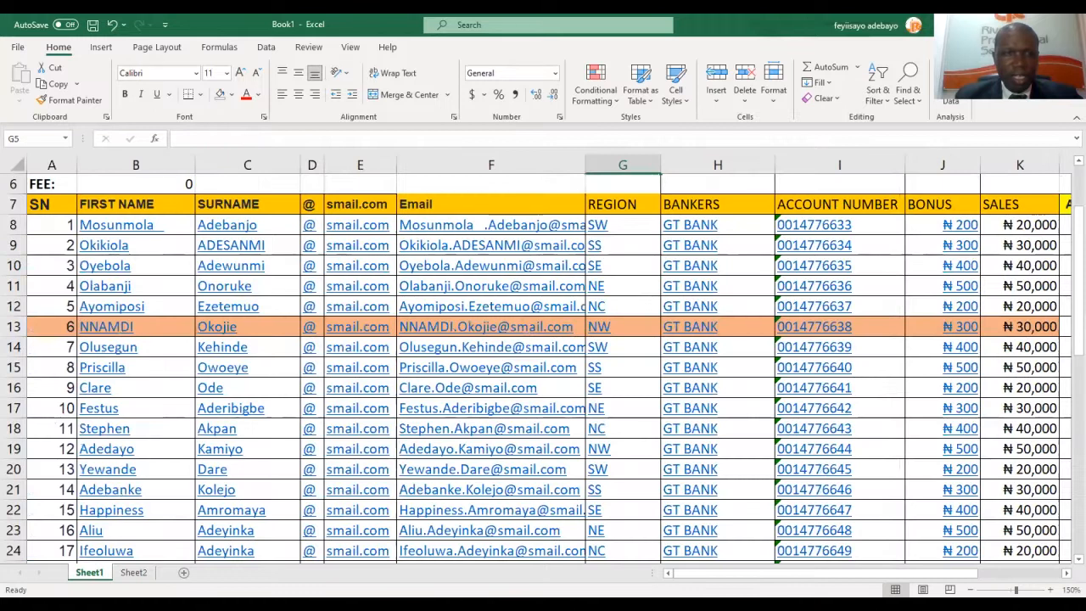
left_click(65, 224)
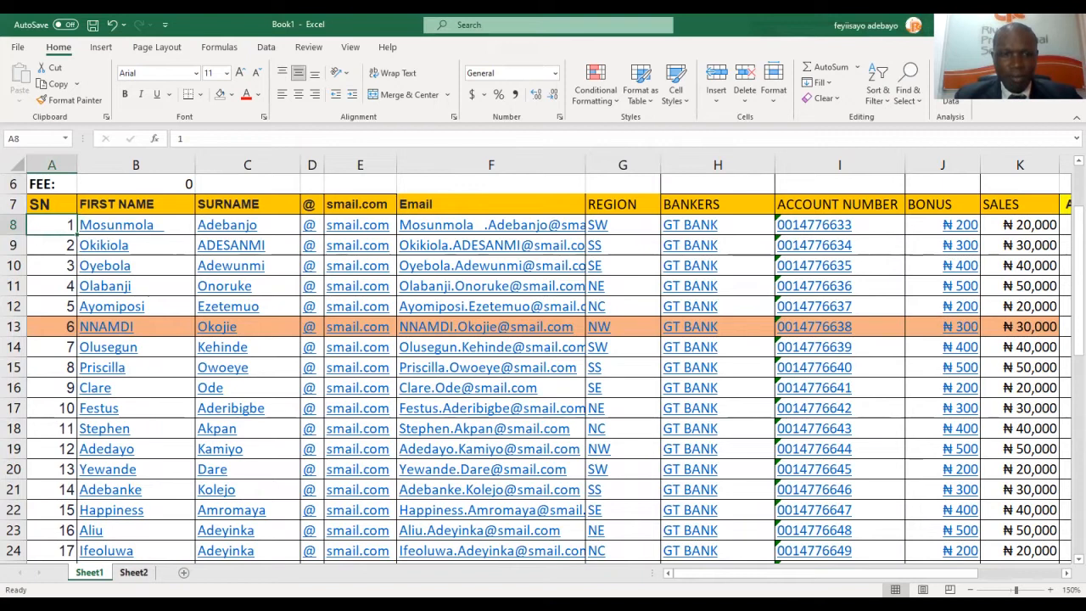
left_click(133, 572)
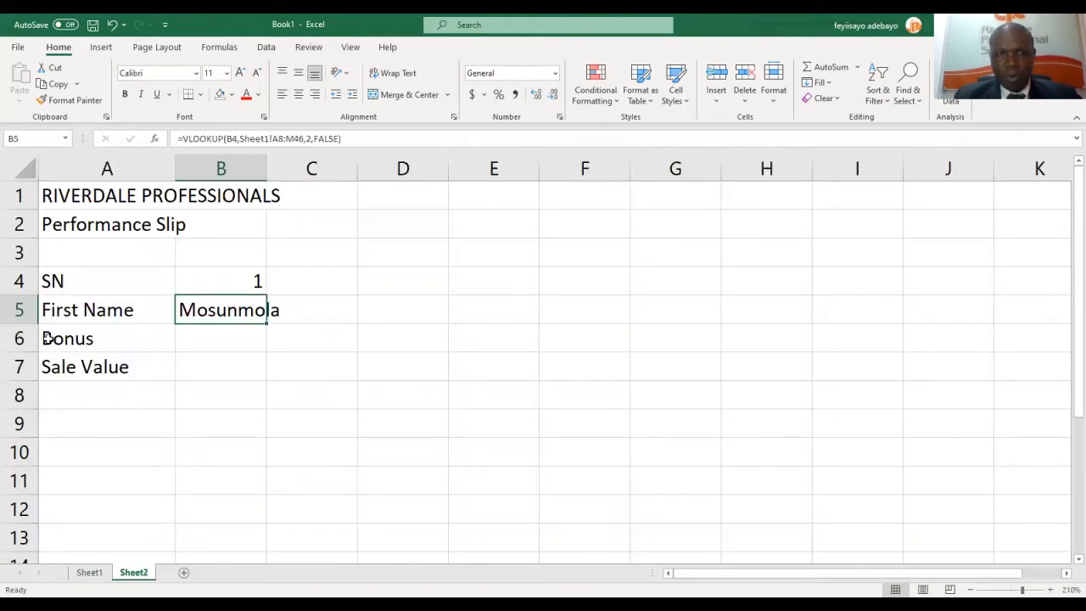
Begin a lookup formula in B6 for the Bonus, using the SN in B4 as the lookup value.
left_click(21, 338)
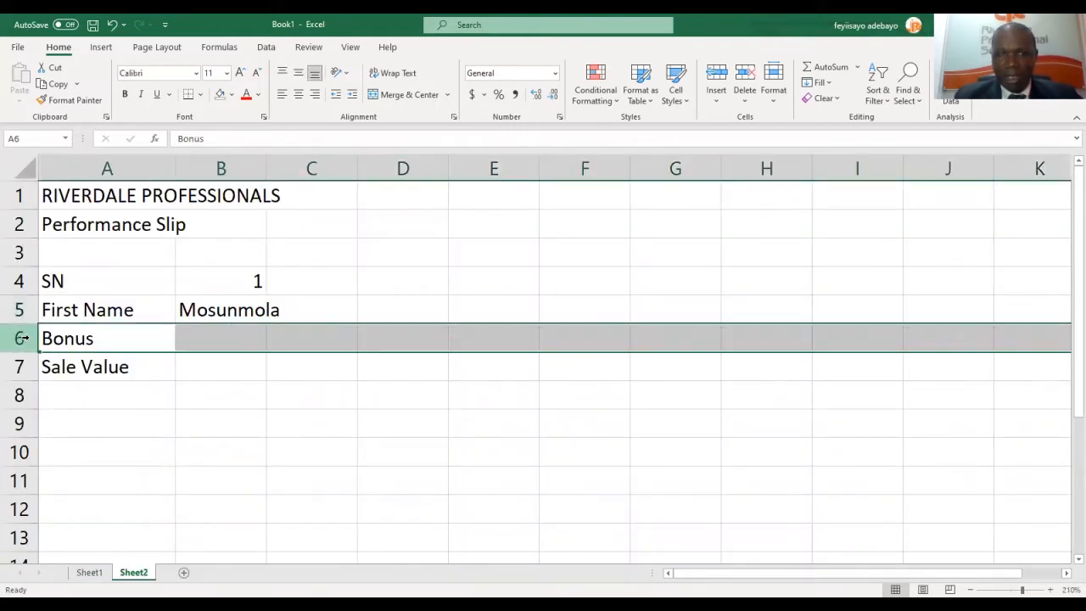
left_click(255, 341)
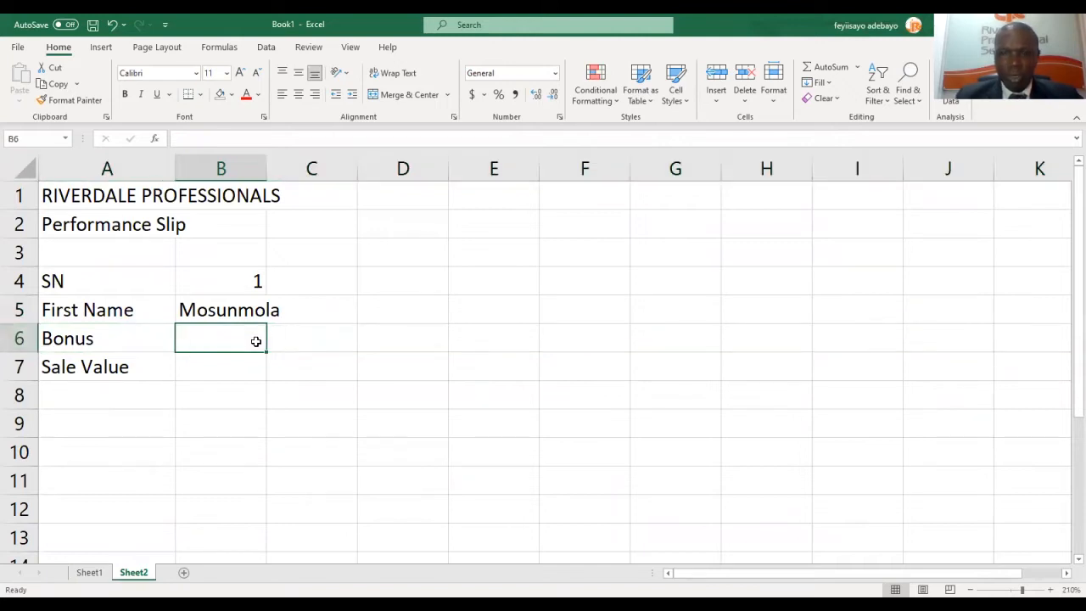
type("=")
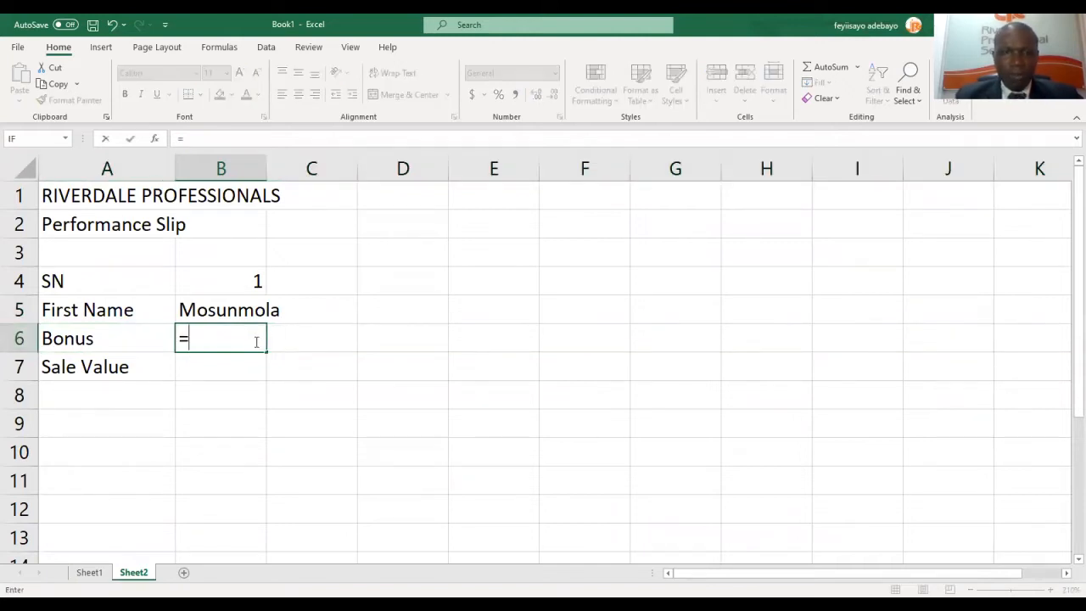
type("vloou")
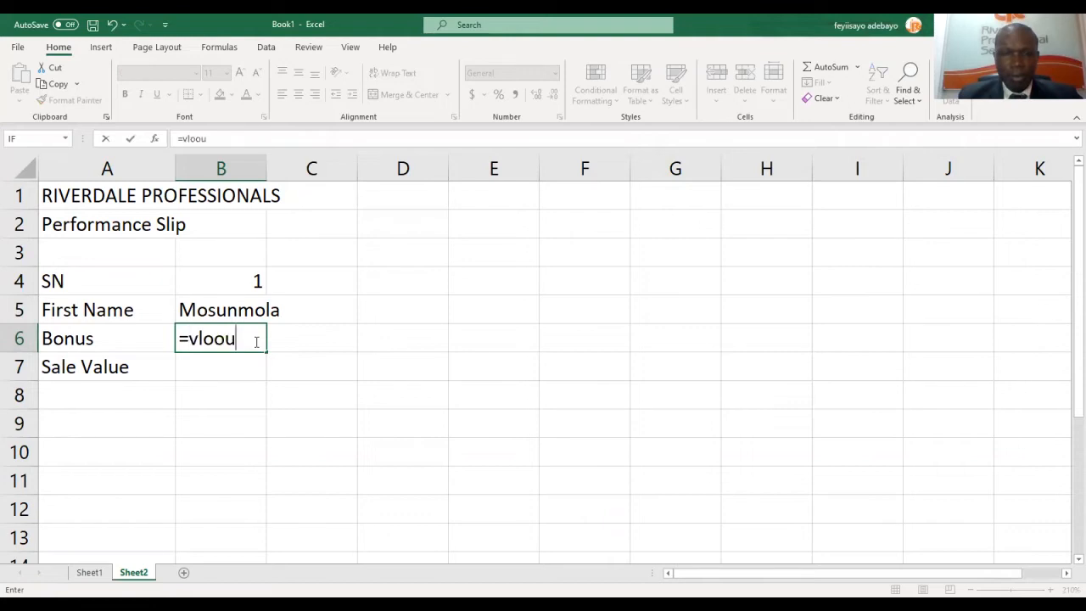
type("p(")
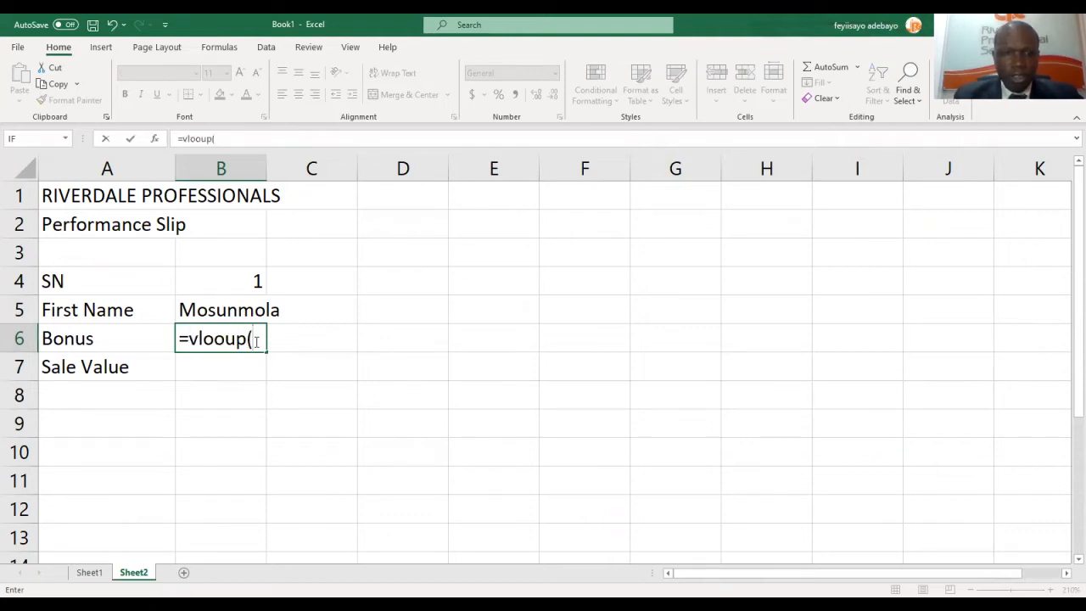
left_click(241, 278)
type(",")
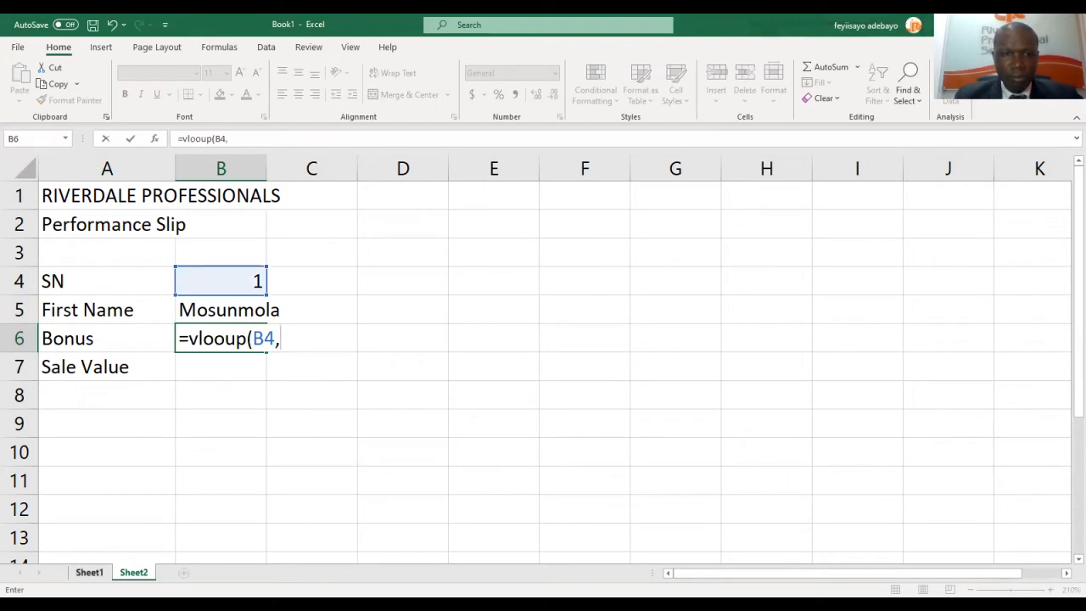
Complete the Bonus formula with table array A8:M46 on Sheet1, column index 9 and FALSE for an exact match.
left_click(89, 572)
left_click(56, 222)
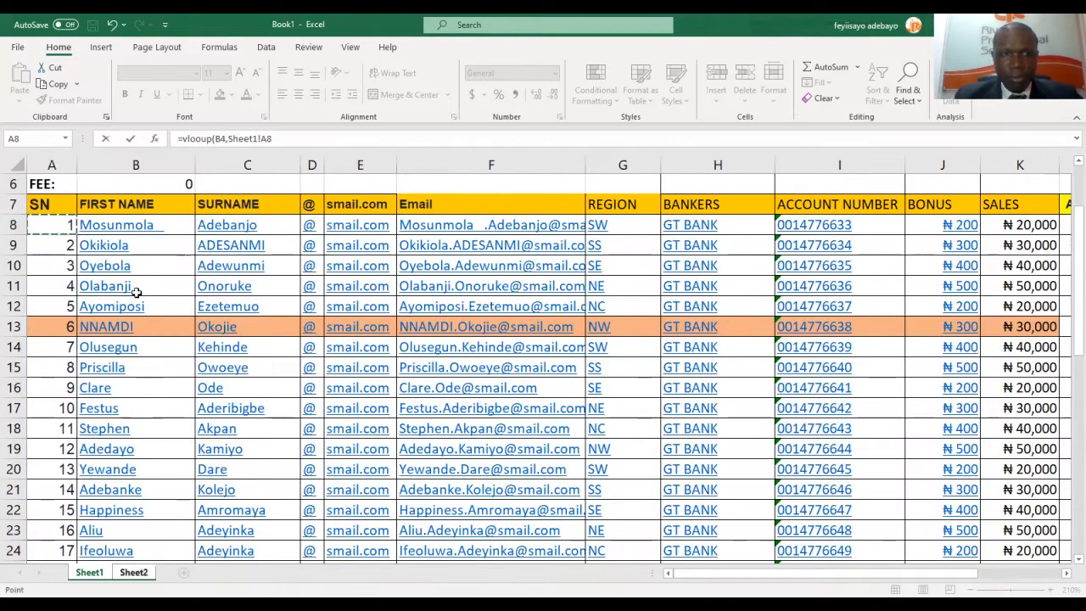
left_click_drag(56, 225, 741, 486)
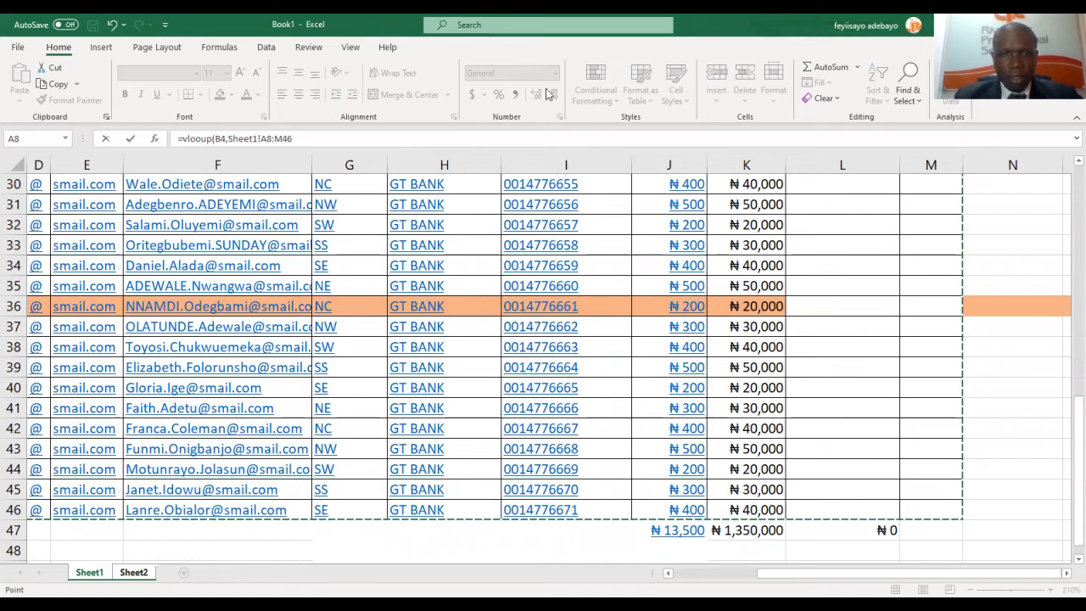
type(",")
type("9")
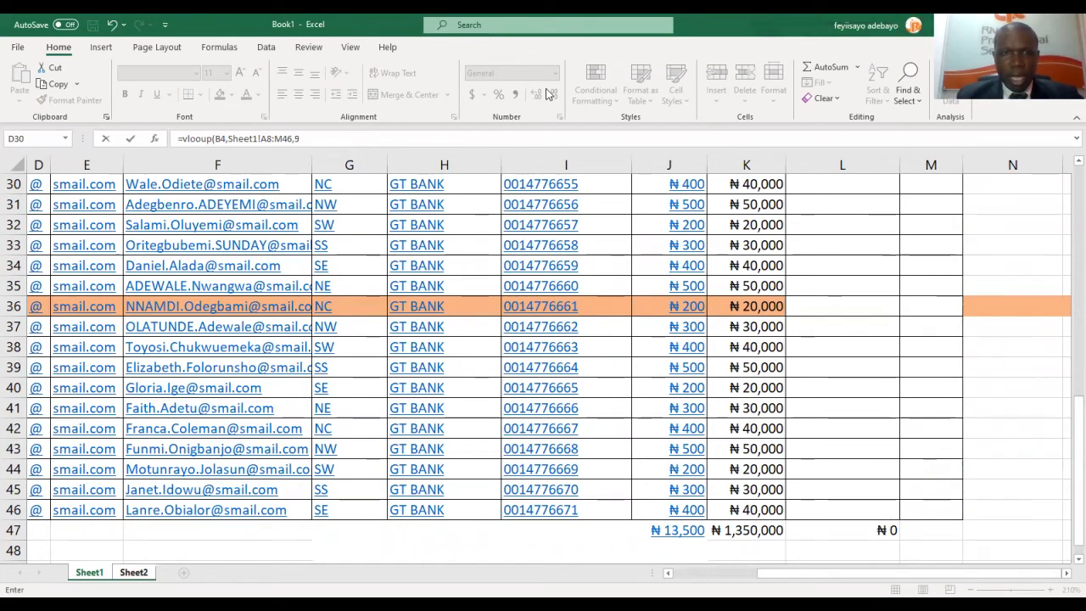
type(",false)")
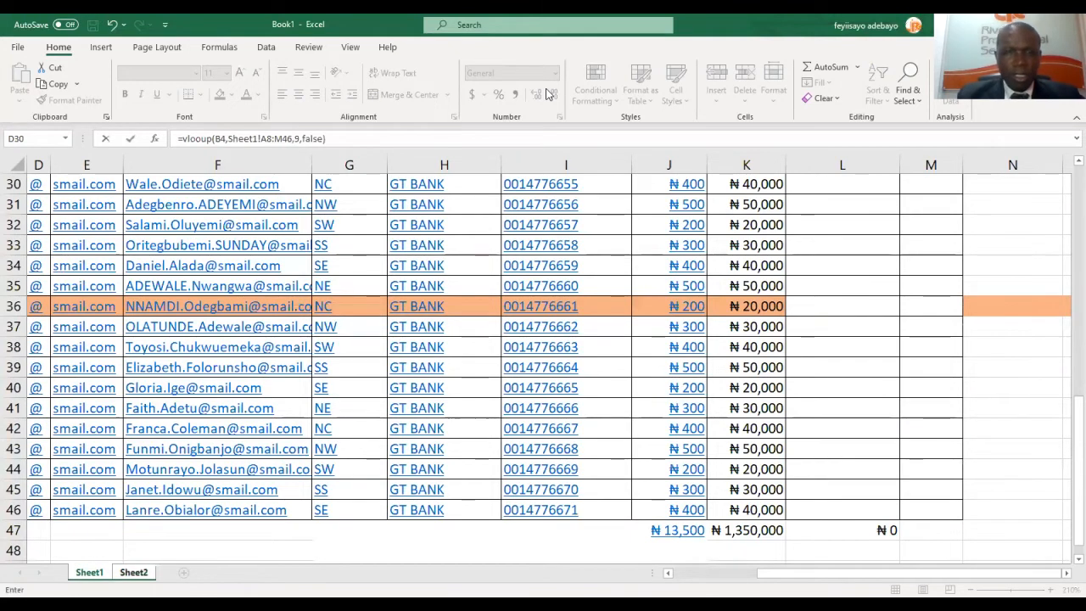
key("Return")
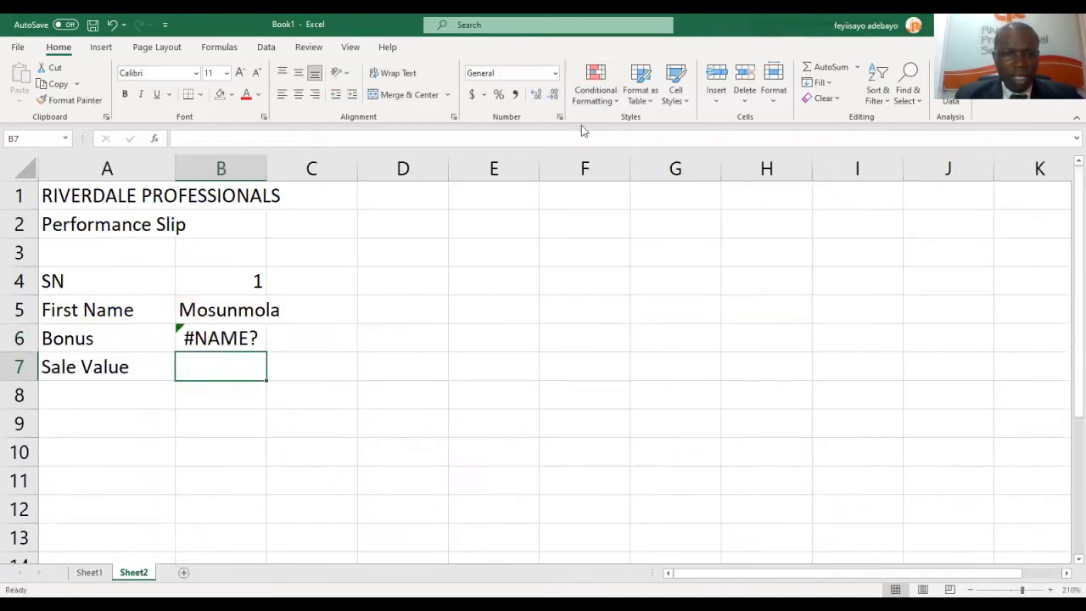
Correct the misspelled function name in B6 to VLOOKUP and widen column B to fit its contents.
left_click(205, 341)
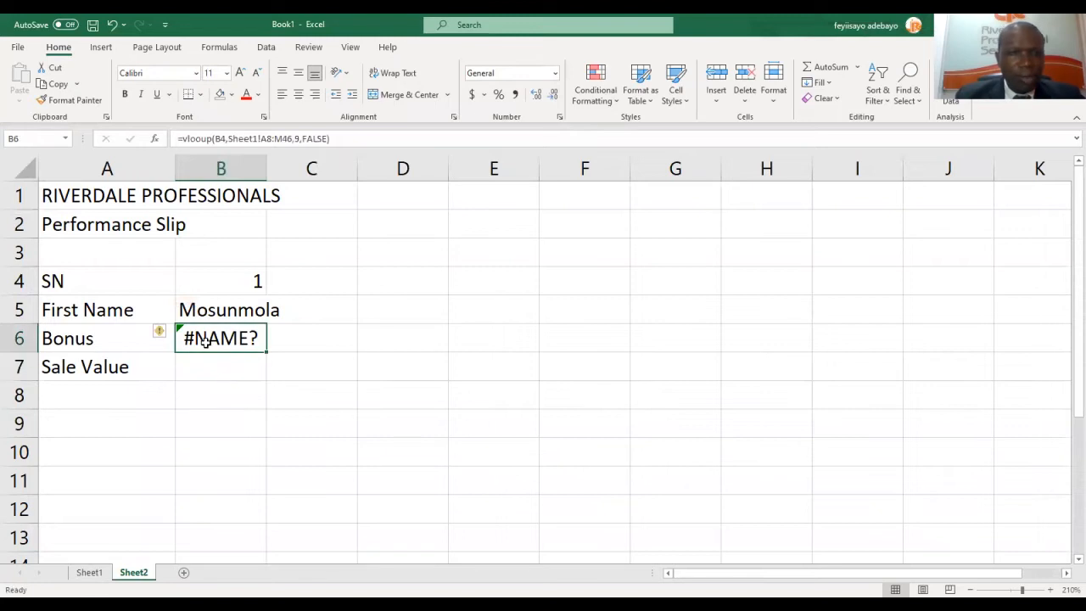
left_click(201, 141)
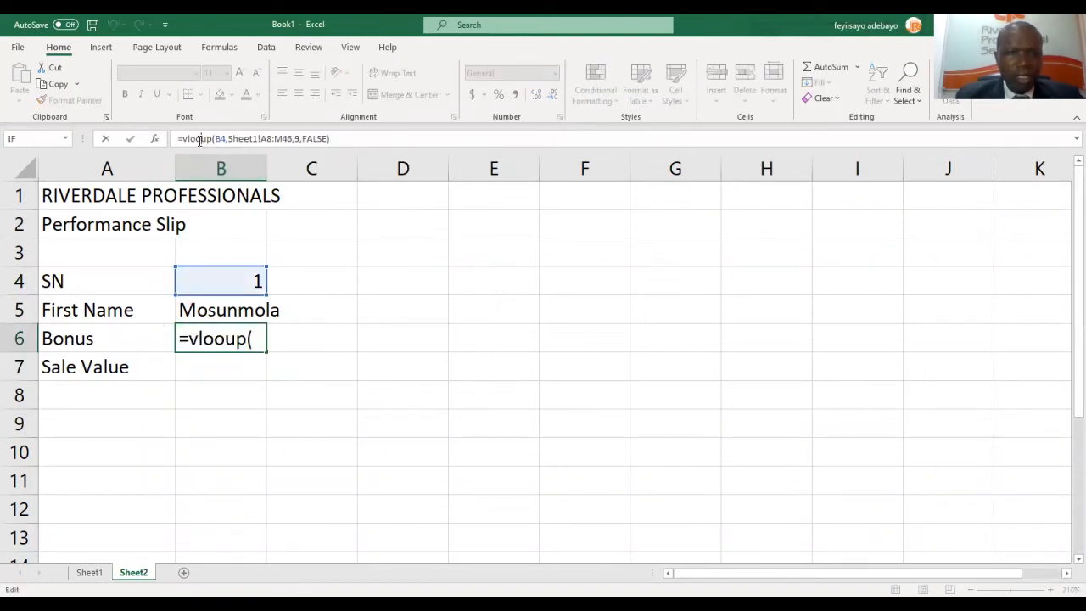
key("Return")
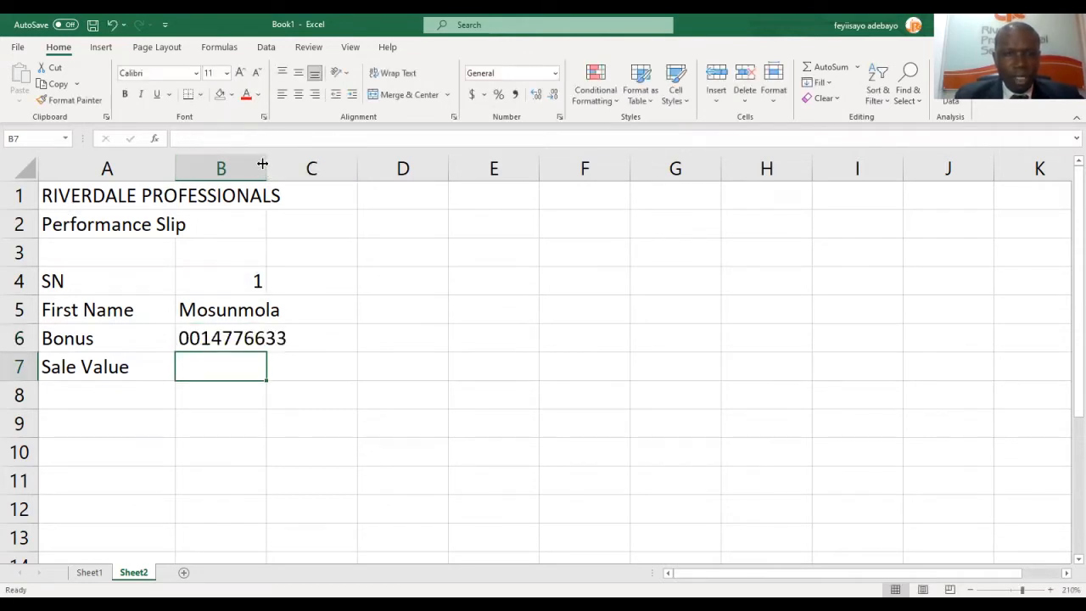
left_click_drag(263, 163, 302, 164)
Count the Sheet1 header columns from SN across to BONUS to determine the Bonus column's index.
left_click(89, 572)
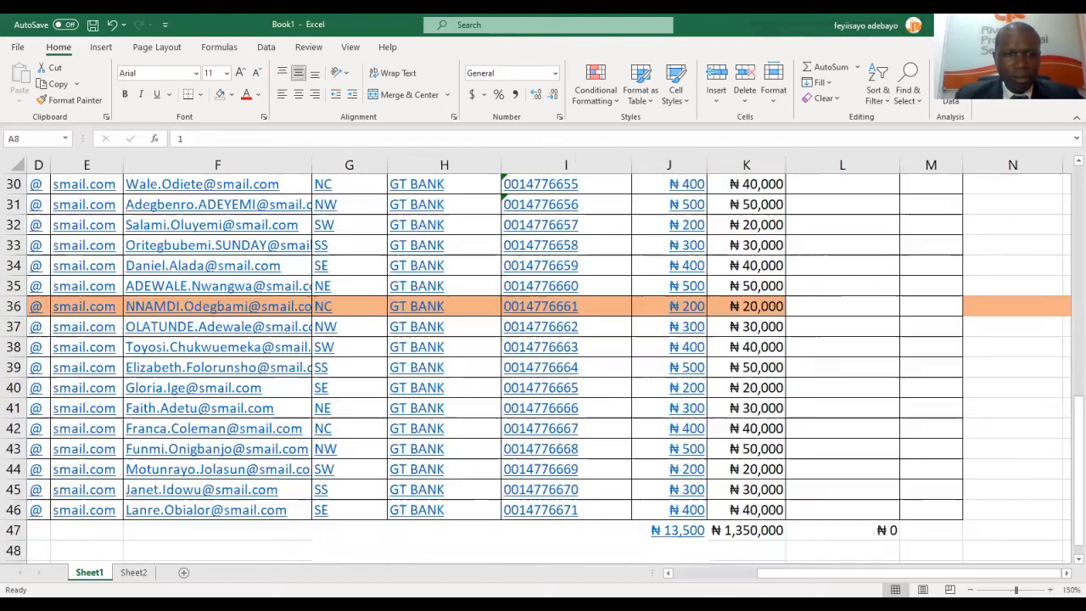
left_click(62, 251)
left_click(48, 251)
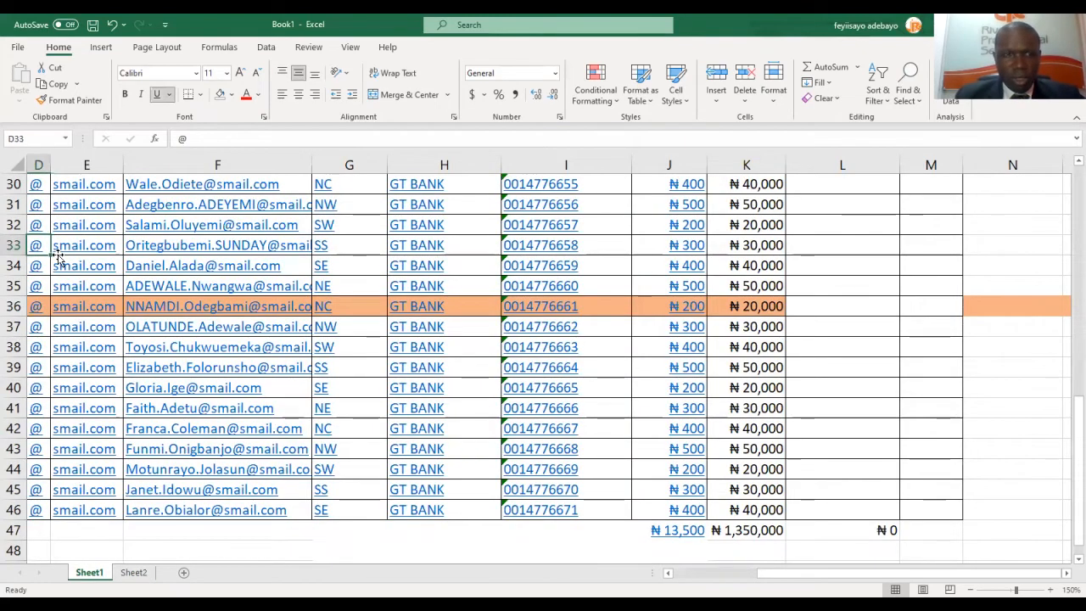
key("Left")
key("Left")
key("Left")
key("Up")
key("Up")
key("Up")
key("Up")
key("Up")
key("Up")
key("Up")
key("Up")
key("Up")
key("Up")
key("Up")
key("Up")
key("Up")
key("Up")
key("Up")
key("Up")
key("Up")
key("Up")
key("Up")
key("Up")
key("Up")
key("Up")
key("Up")
key("Up")
key("Up")
key("Up")
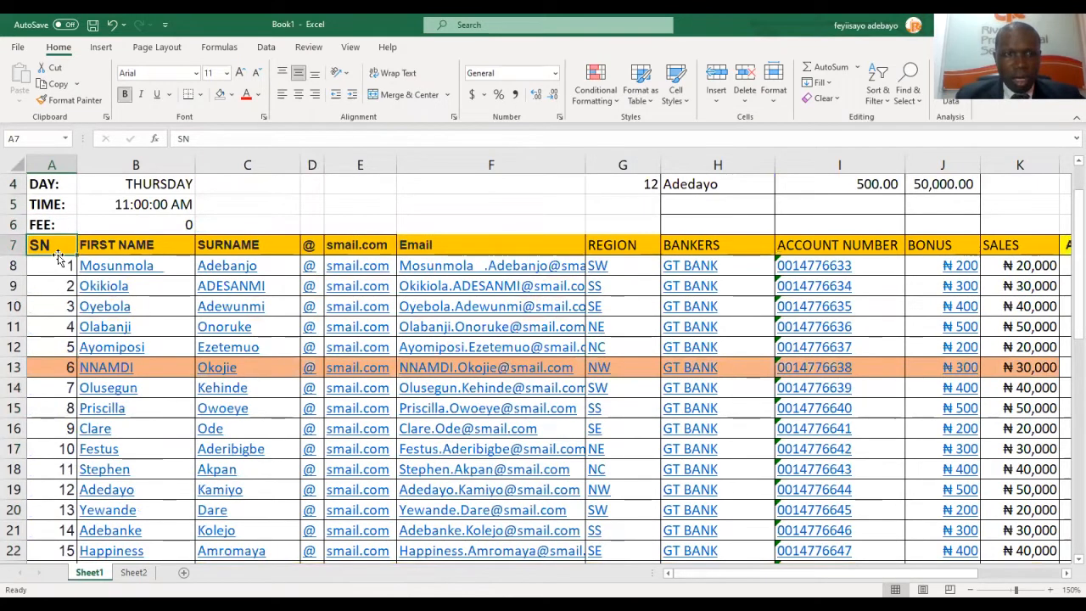
key("Right")
key("Right")
key("Right")
key("Right")
key("Right")
key("Right")
key("Right")
key("Right")
key("Right")
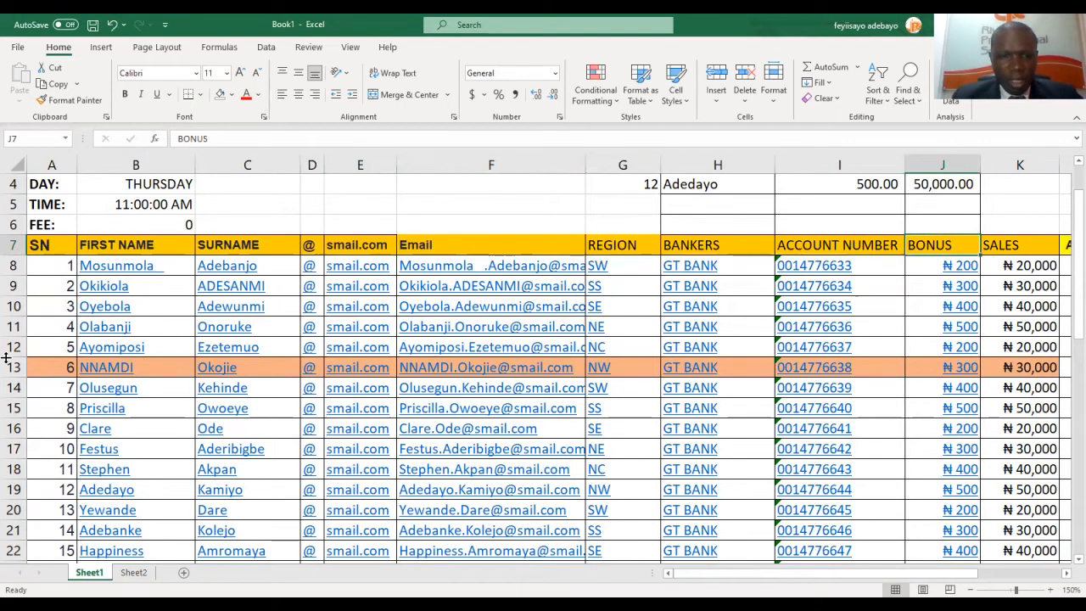
Set the column index of the Bonus VLOOKUP in Sheet2 cell B6 to 10.
left_click(133, 571)
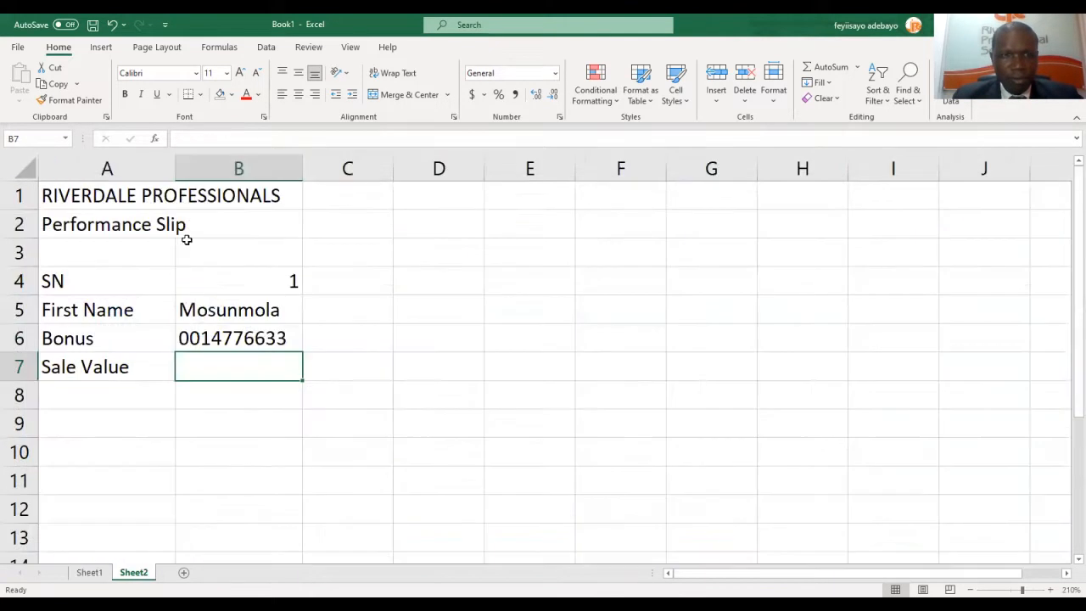
left_click(217, 339)
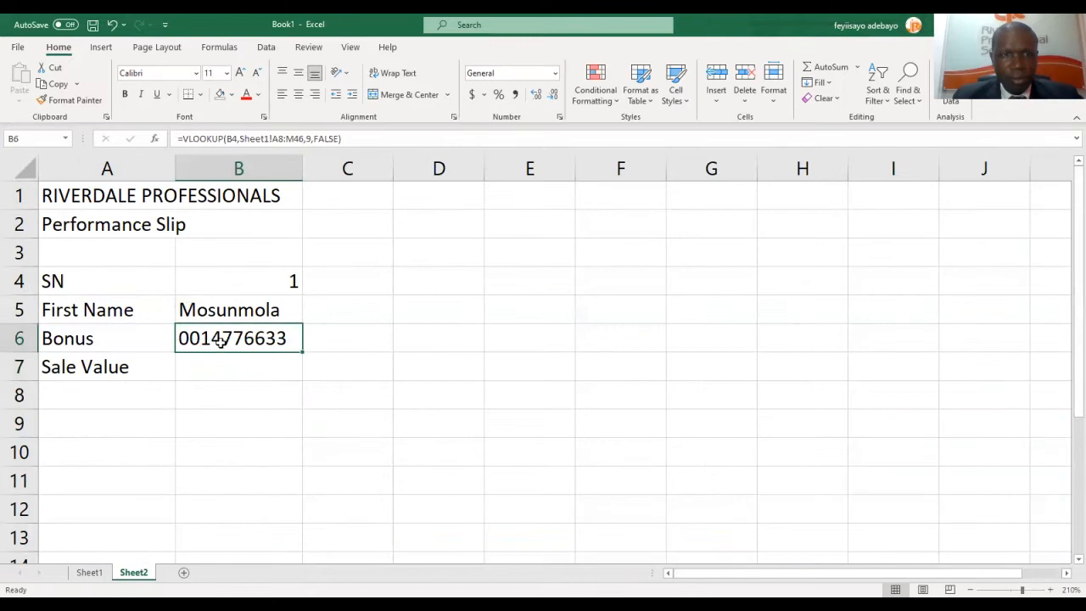
left_click(311, 138)
key("BackSpace")
type("10")
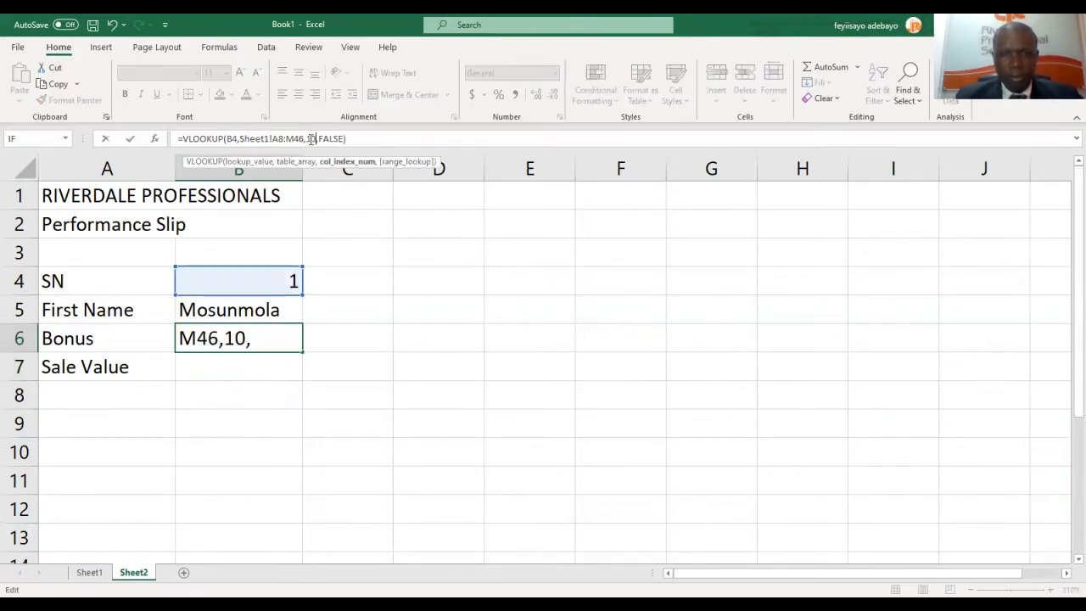
key("Return")
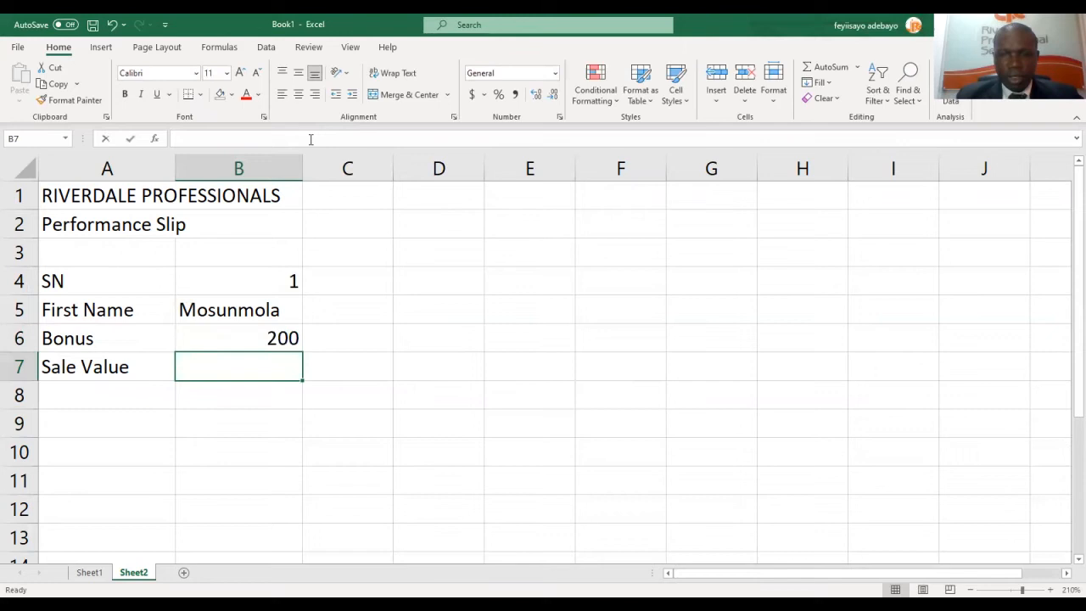
Begin a VLOOKUP formula in B7 for the Sale Value, using the SN in B4 as the lookup value.
type("=")
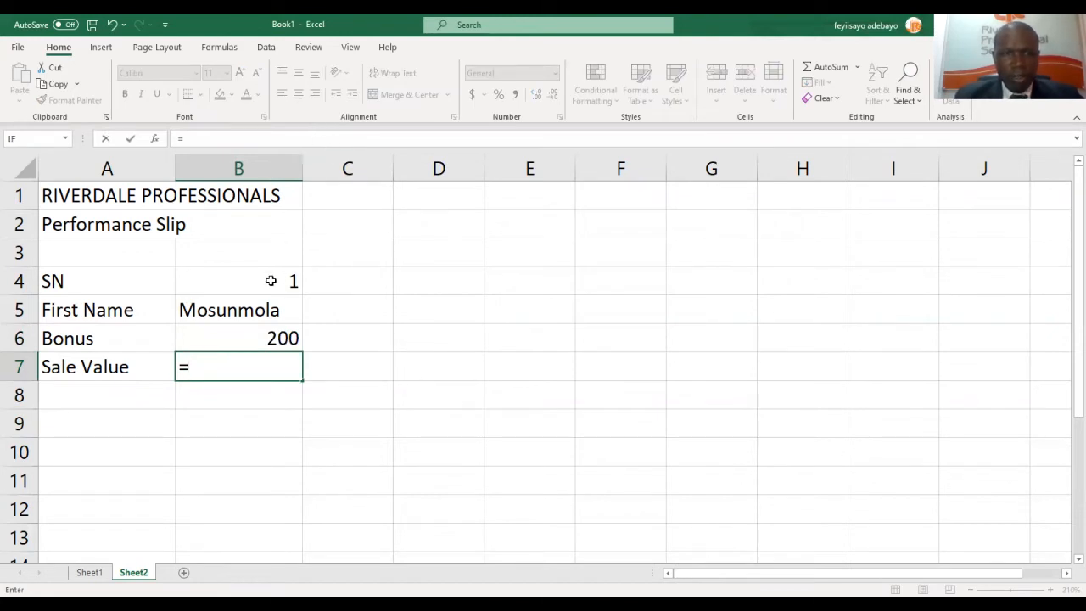
type("vlookup(")
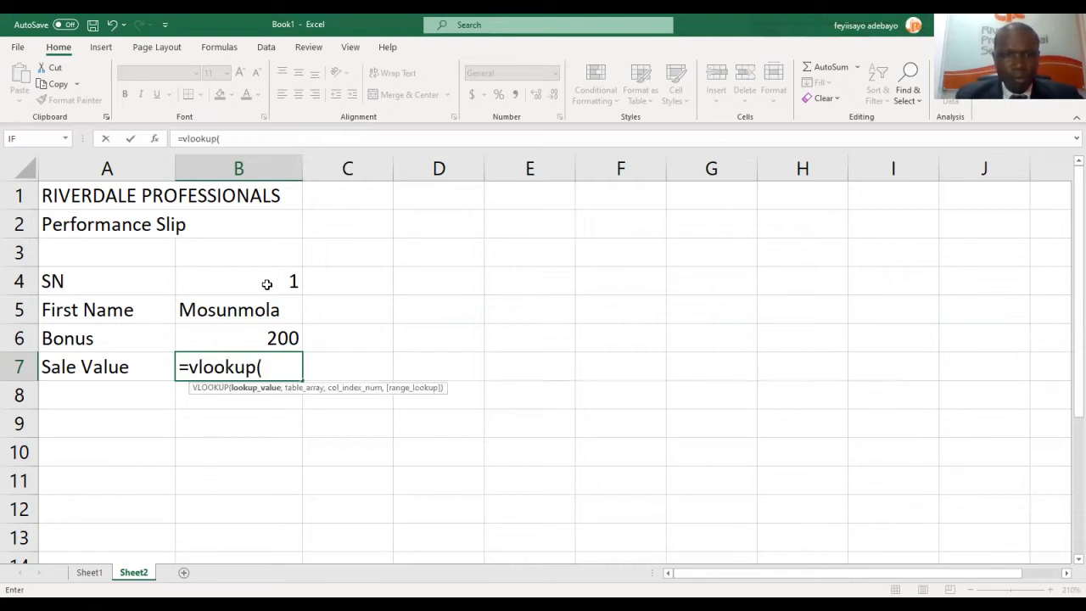
left_click(268, 281)
type(",")
Set the Sale Value VLOOKUP's table array to the range A8:M46 on Sheet1.
left_click(89, 571)
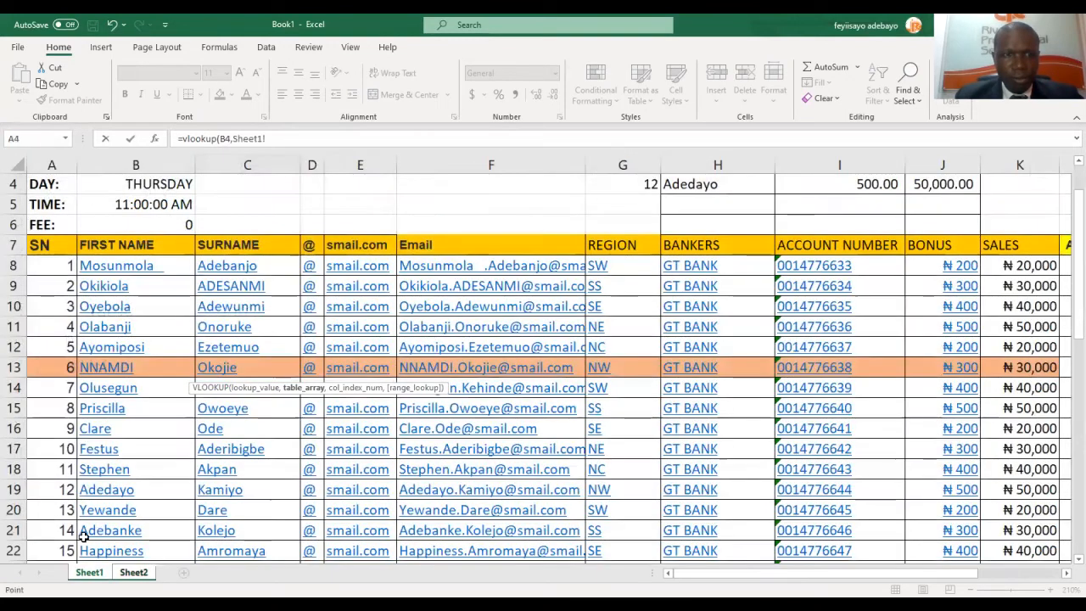
left_click(53, 265)
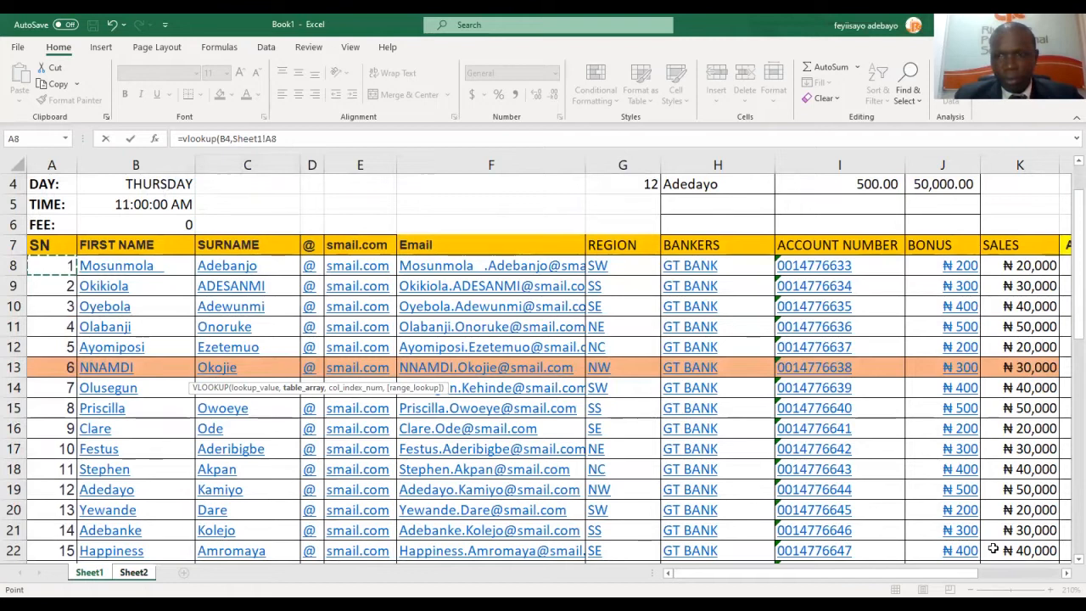
key("ctrl+shift+Right")
key("ctrl+shift+Down")
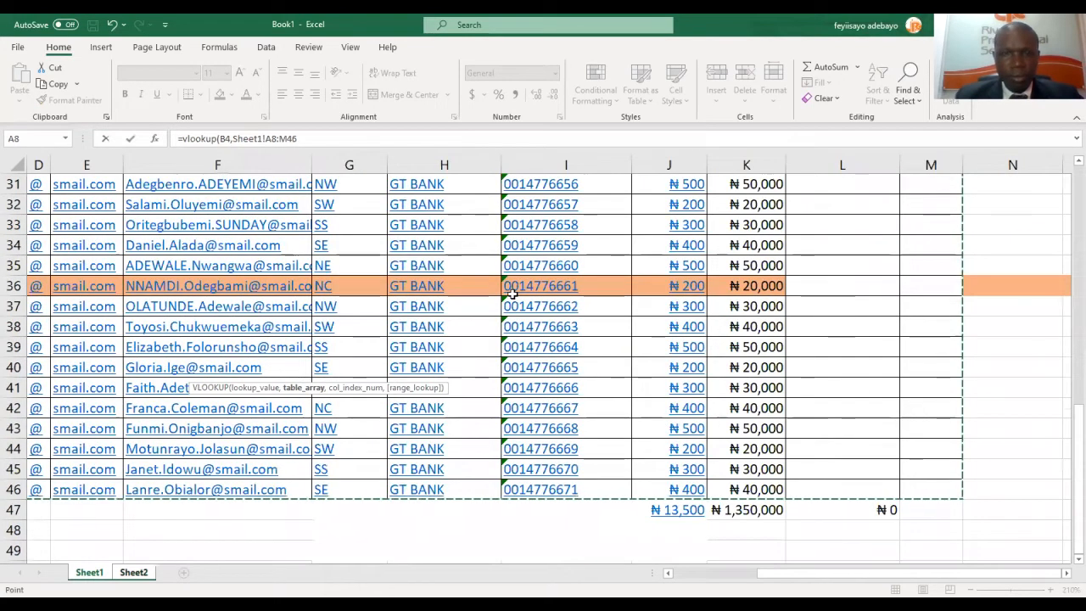
Set the Sale Value VLOOKUP's column index to 11 and review the lookup formulas in B5:B7 on Sheet2.
type(",11")
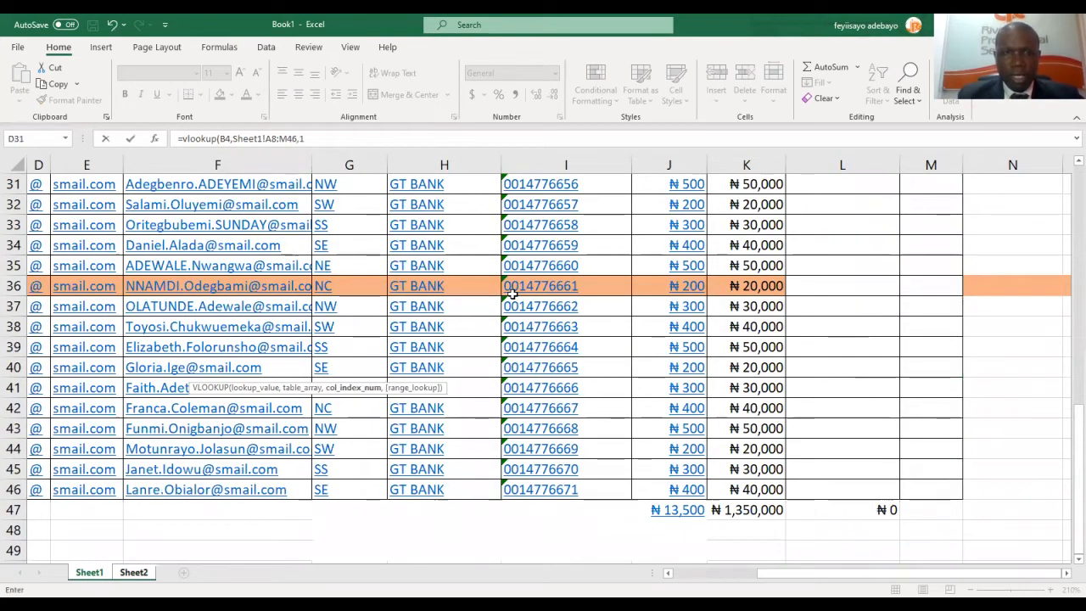
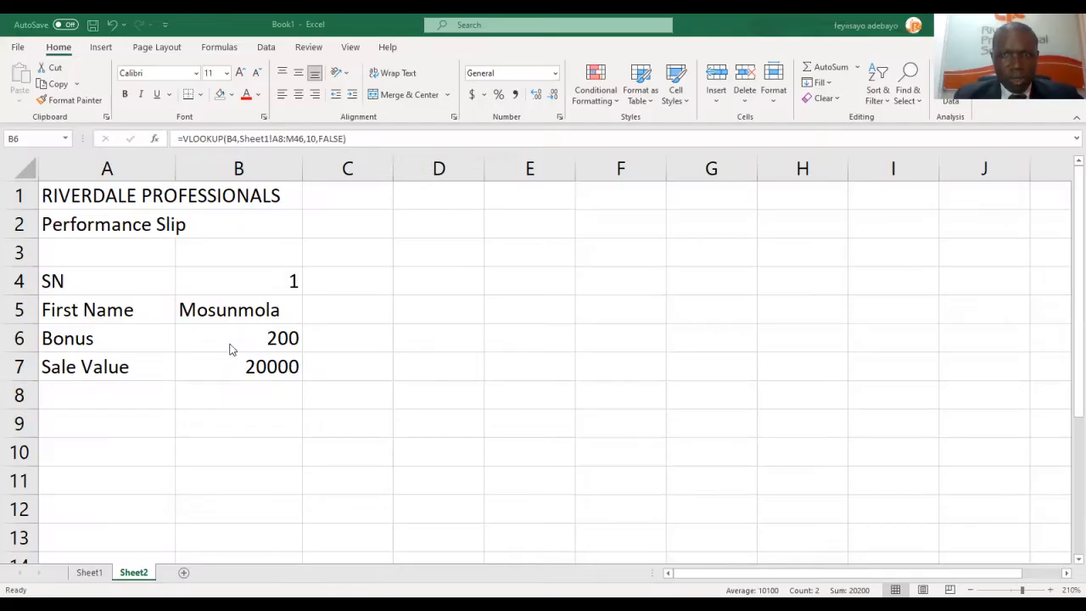
left_click(242, 341)
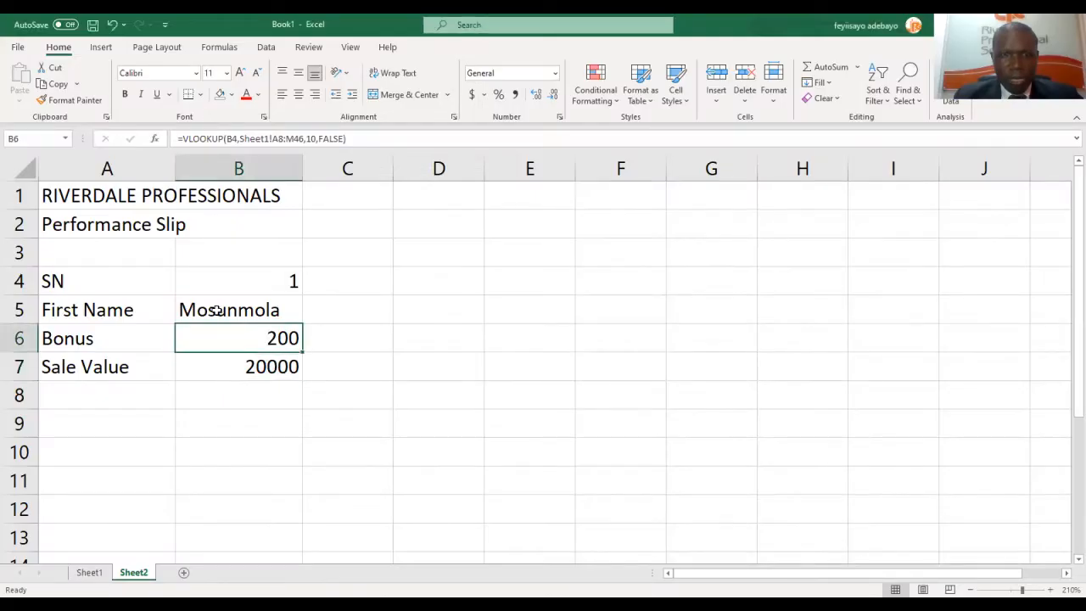
left_click(220, 297)
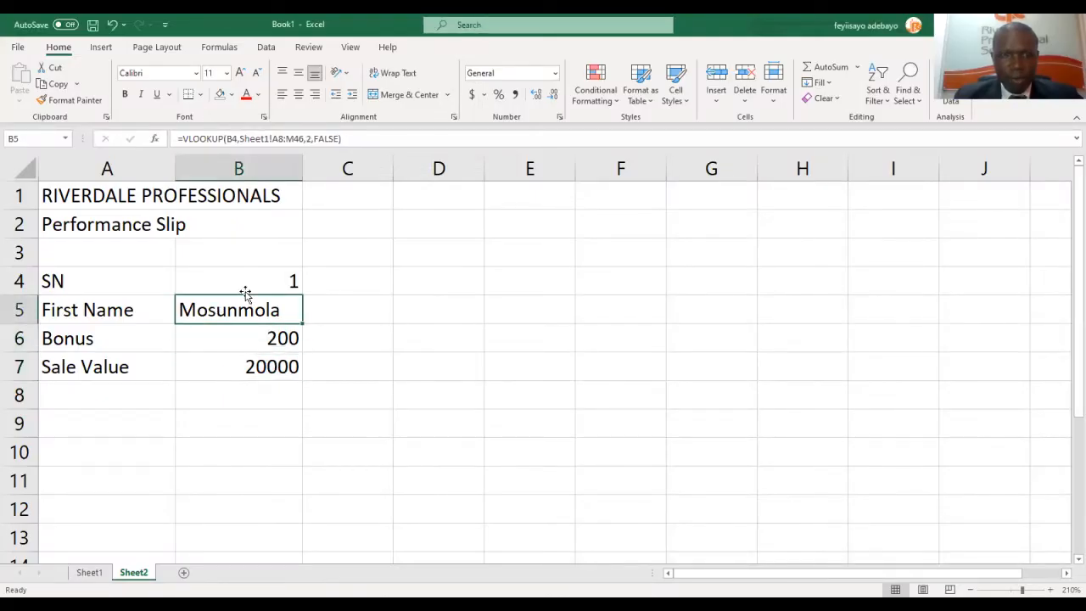
left_click(229, 348)
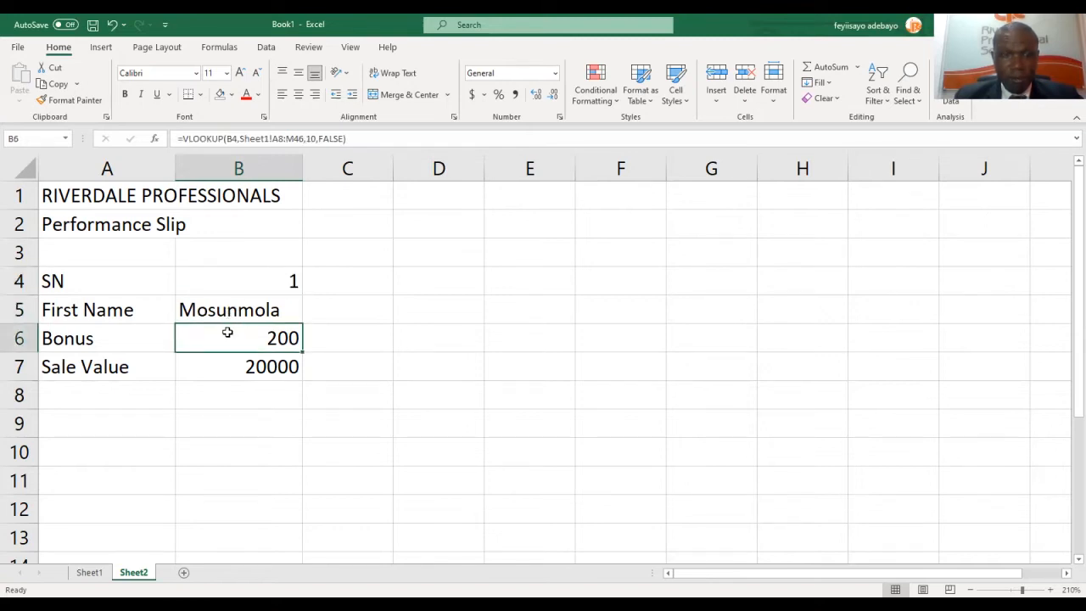
left_click(236, 370)
Add outline and inside borders to the slip's cells A4:B7.
left_click_drag(94, 278, 274, 360)
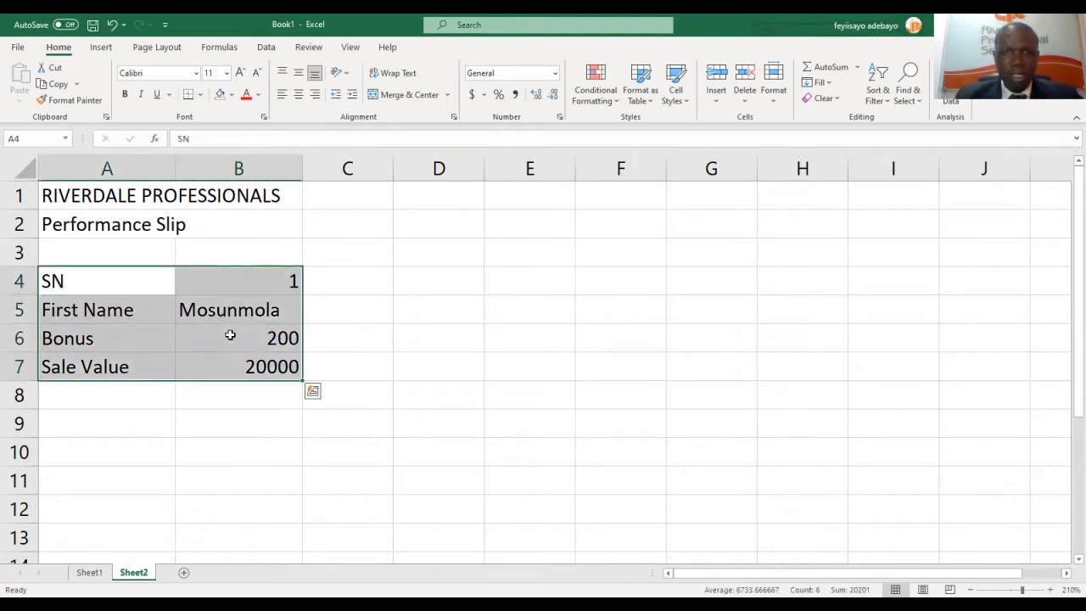
right_click(282, 519)
left_click(283, 523)
left_click(249, 422)
left_click(269, 393)
left_click(294, 422)
left_click(336, 413)
left_click(314, 416)
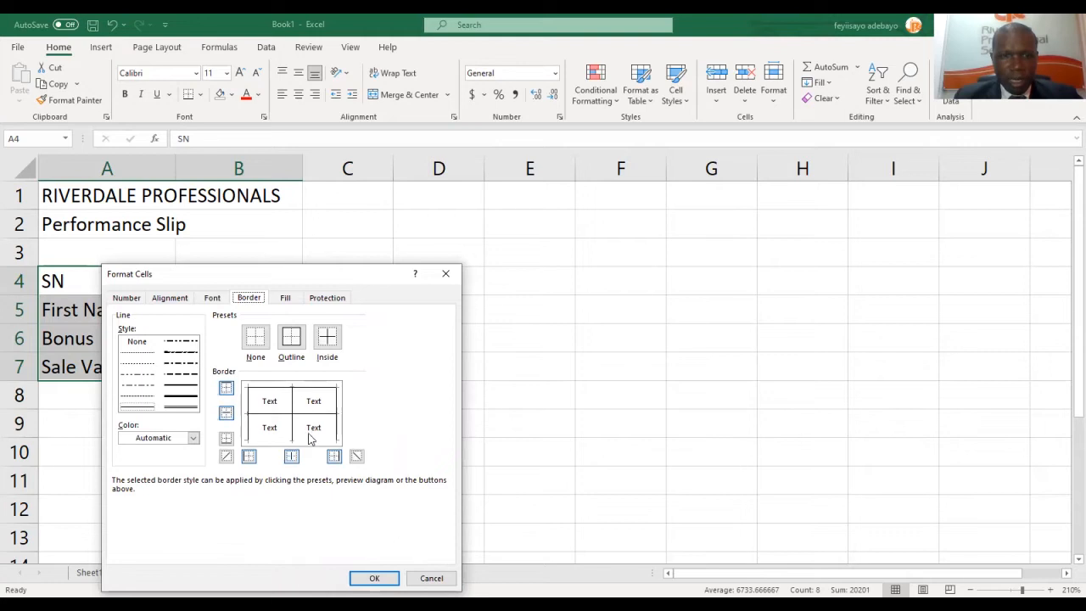
left_click(310, 441)
left_click(374, 578)
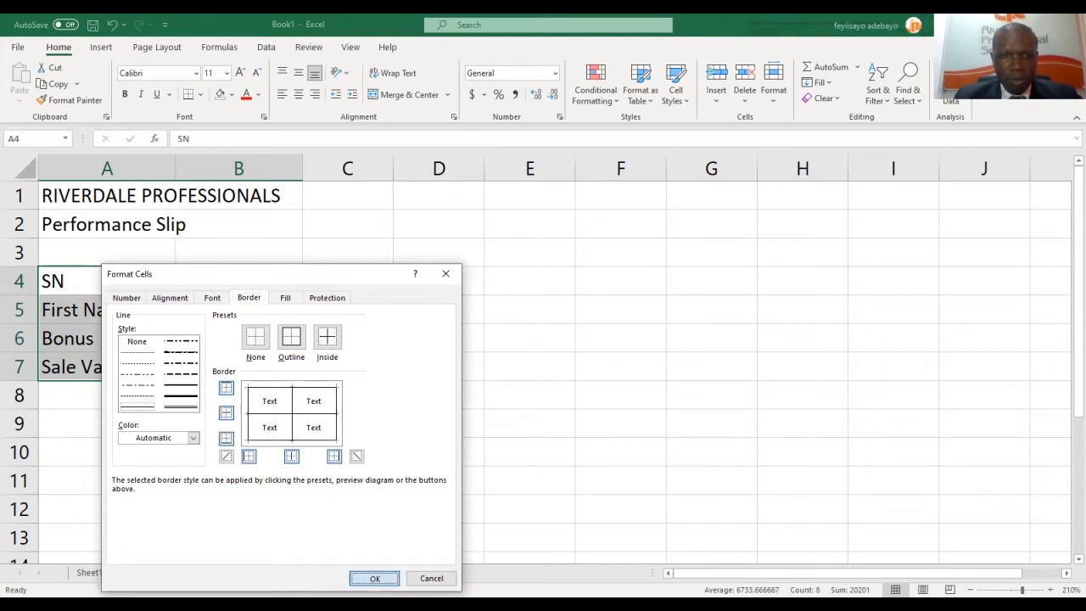
left_click(314, 297)
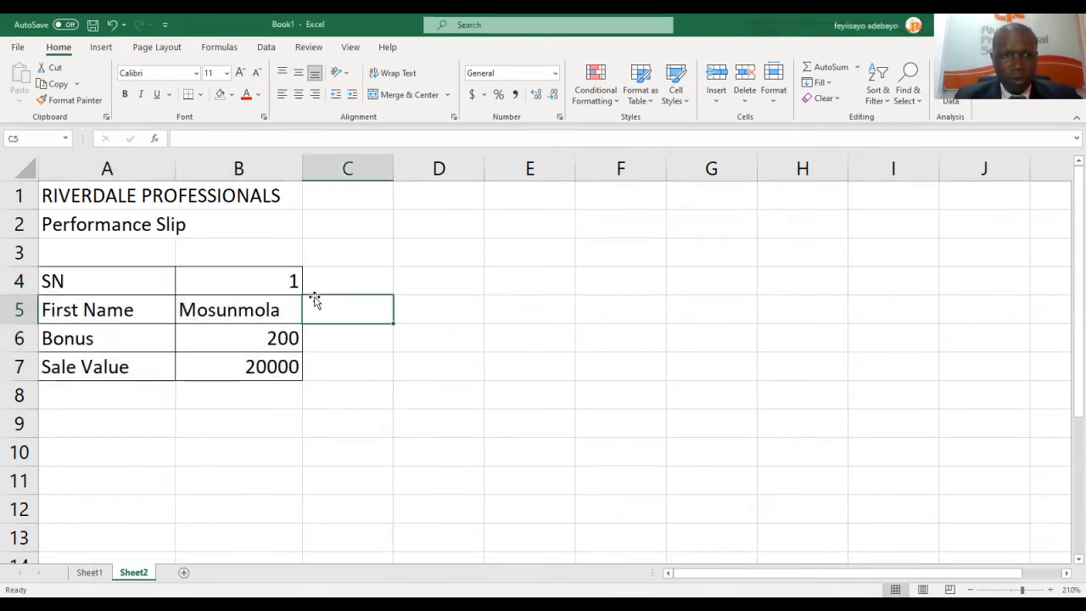
Enter "Period: January 2021" in cell A3 below the Performance Slip title.
left_click(67, 252)
type("Period")
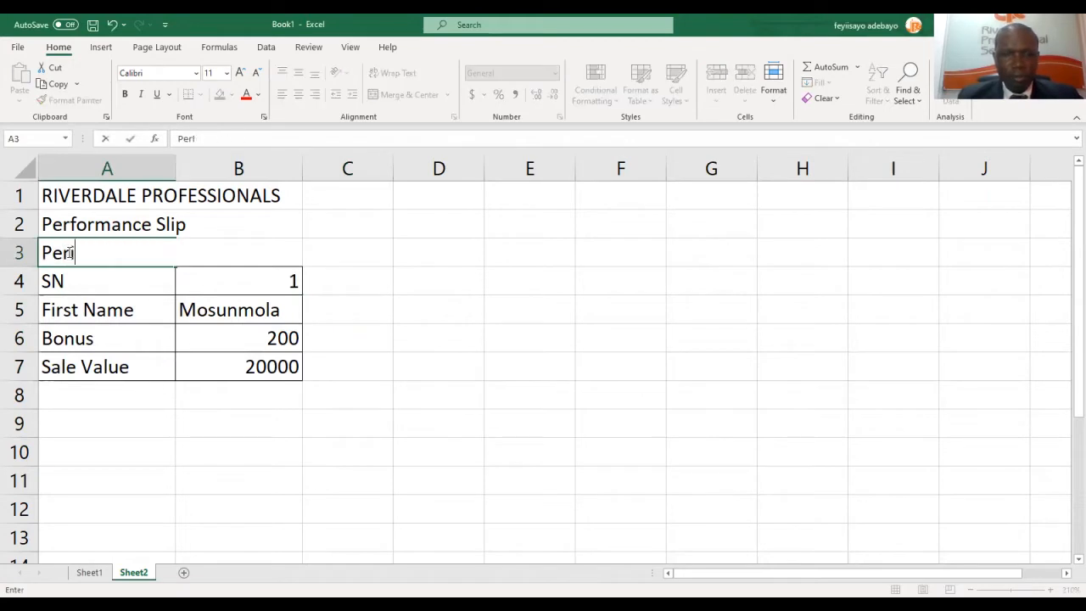
type(": Janua")
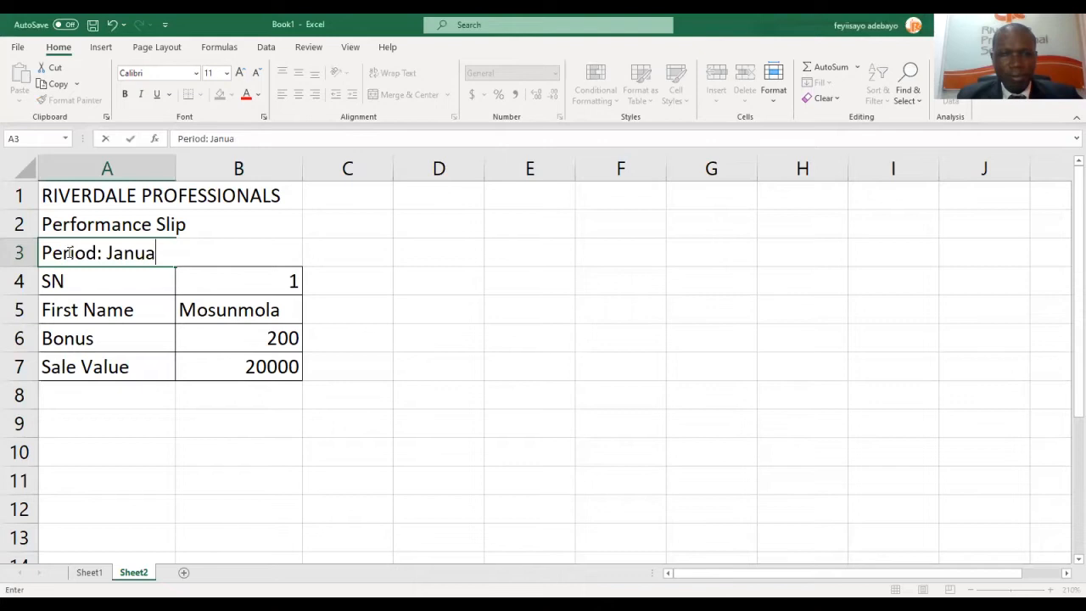
type("ry 2021")
key("Return")
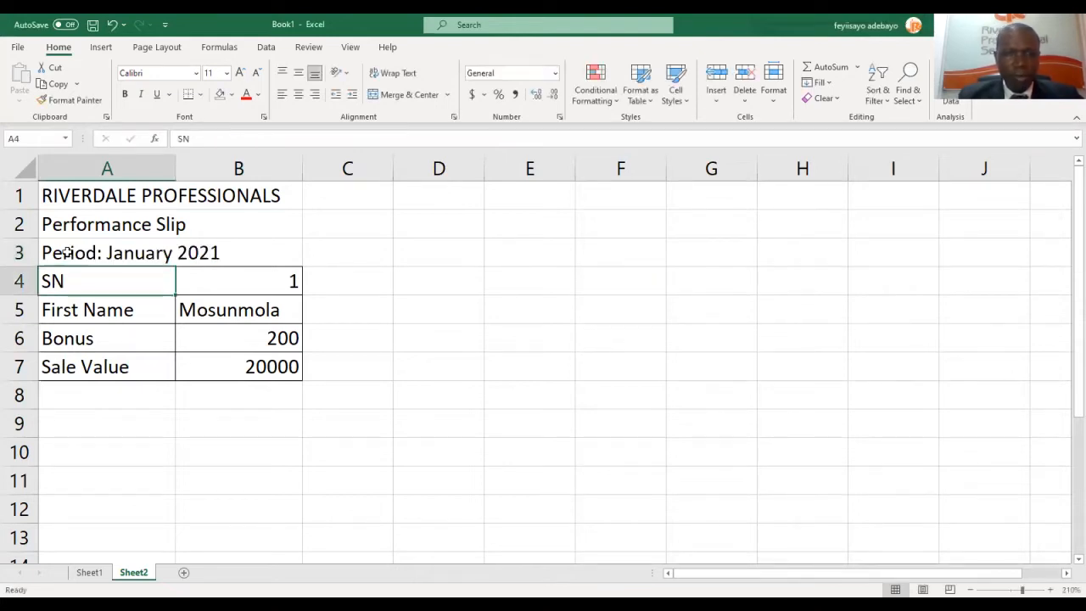
Test the slip's lookups by setting the SN in B4 to 10.
key("Return")
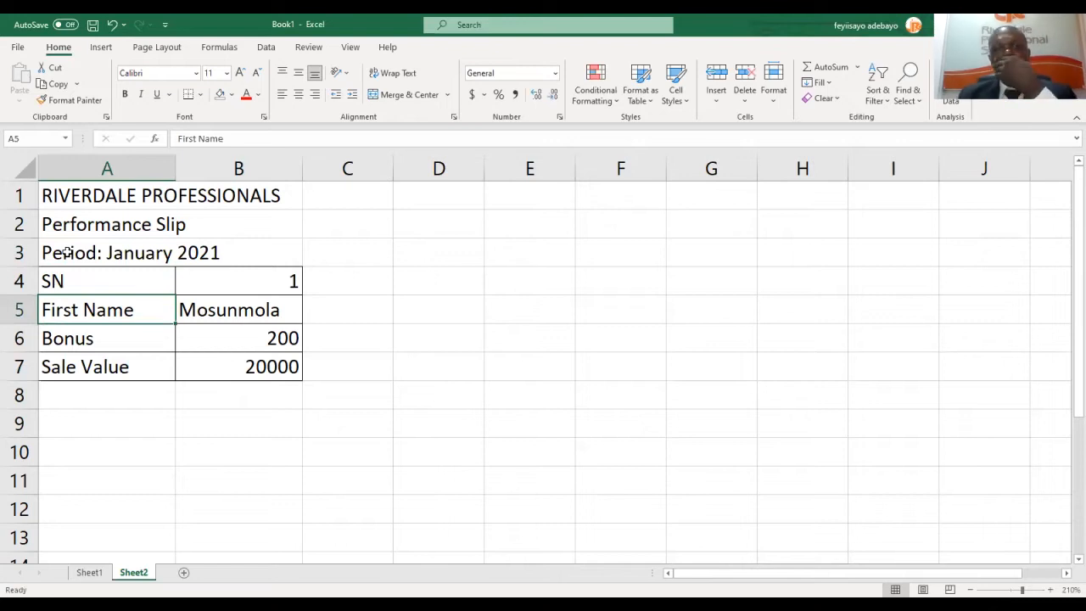
key("Right")
key("Up")
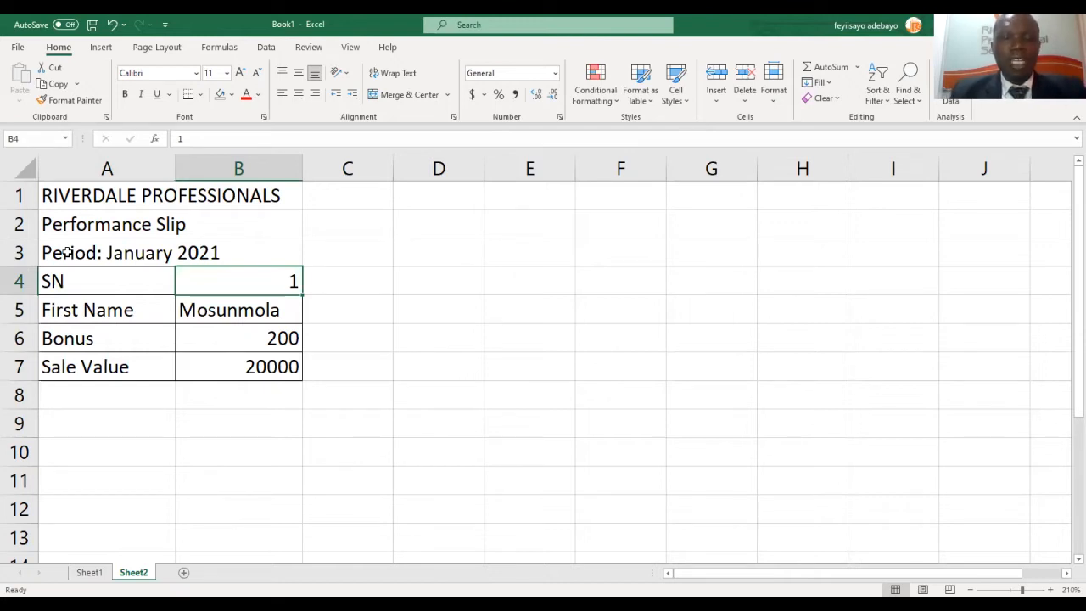
type("10")
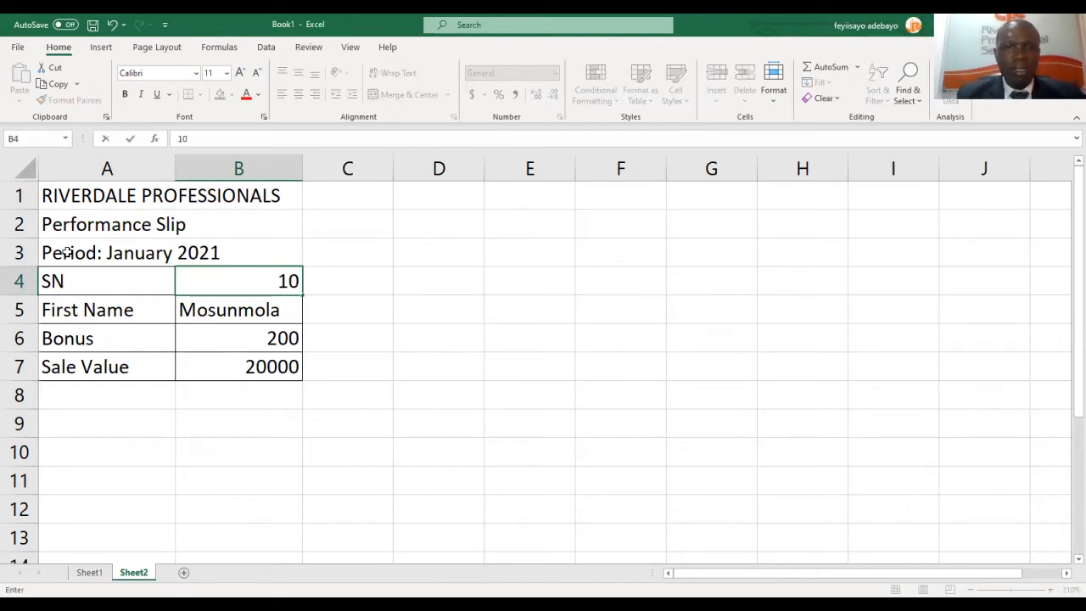
key("Return")
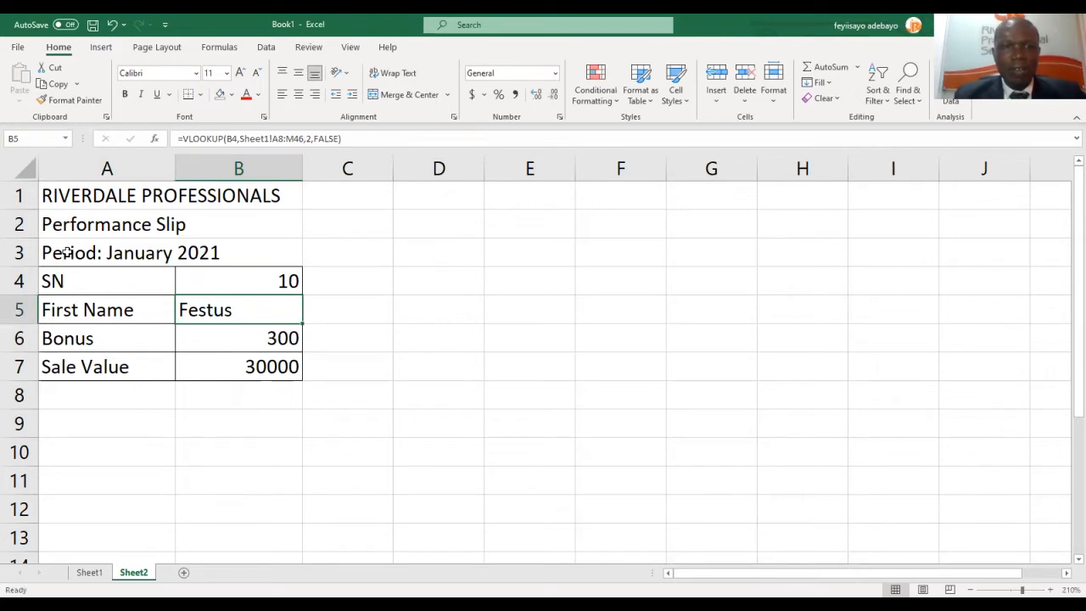
Set the slip's SN in B4 to 15 for another lookup test.
key("Up")
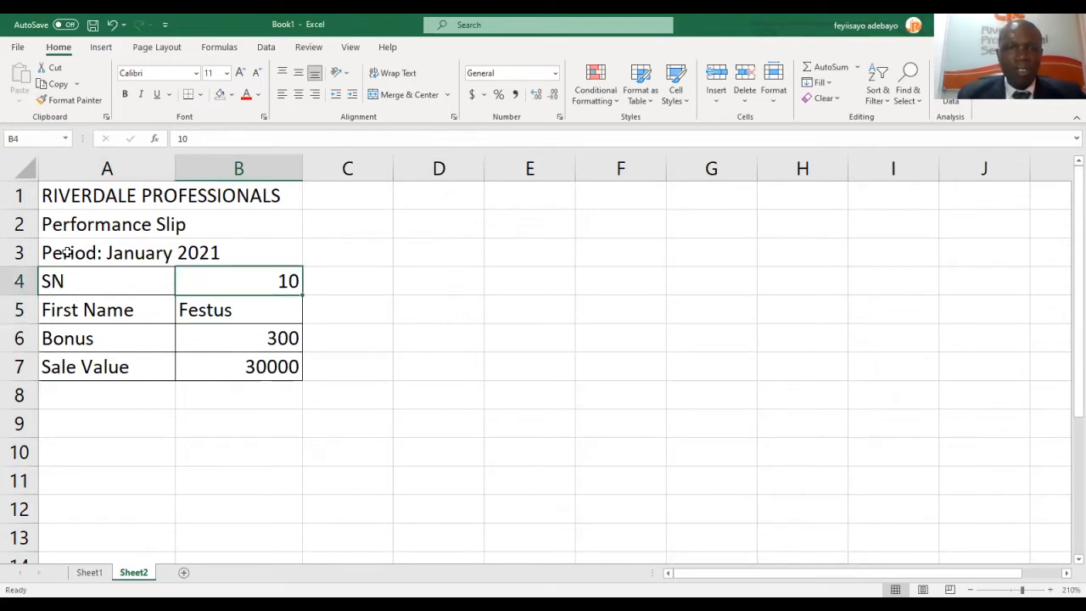
type("15")
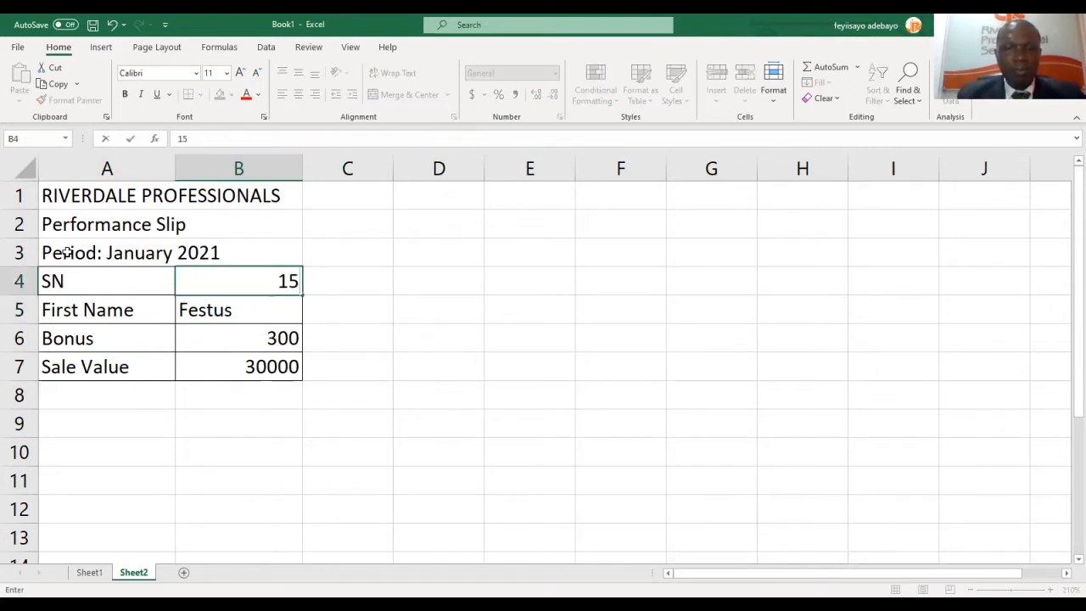
key("Return")
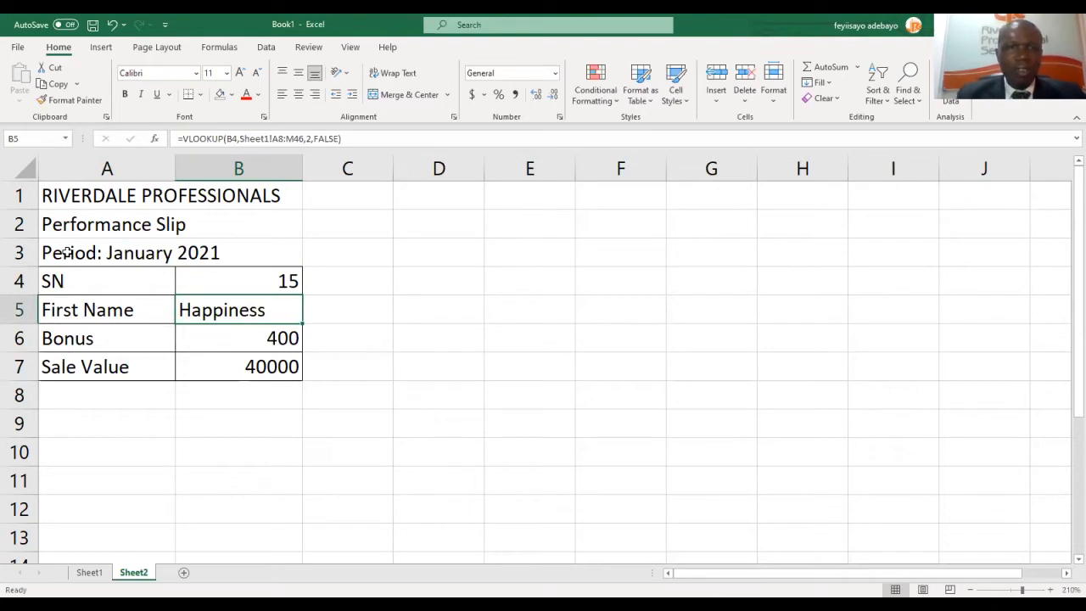
Apply the comma number style to the Bonus and Sale Value results in B6:B7.
left_click(220, 280)
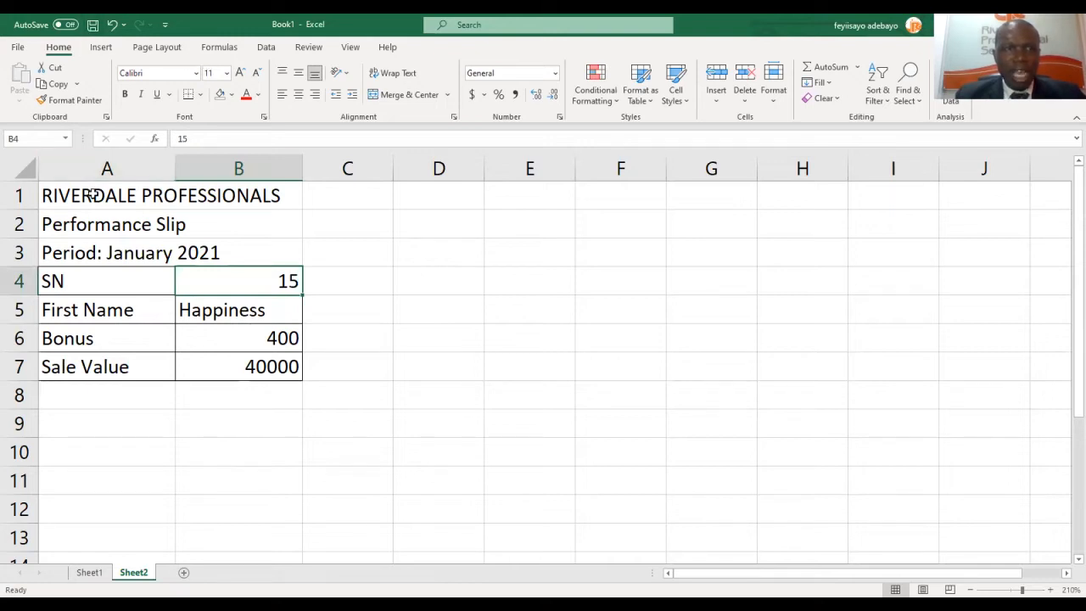
left_click_drag(91, 195, 295, 372)
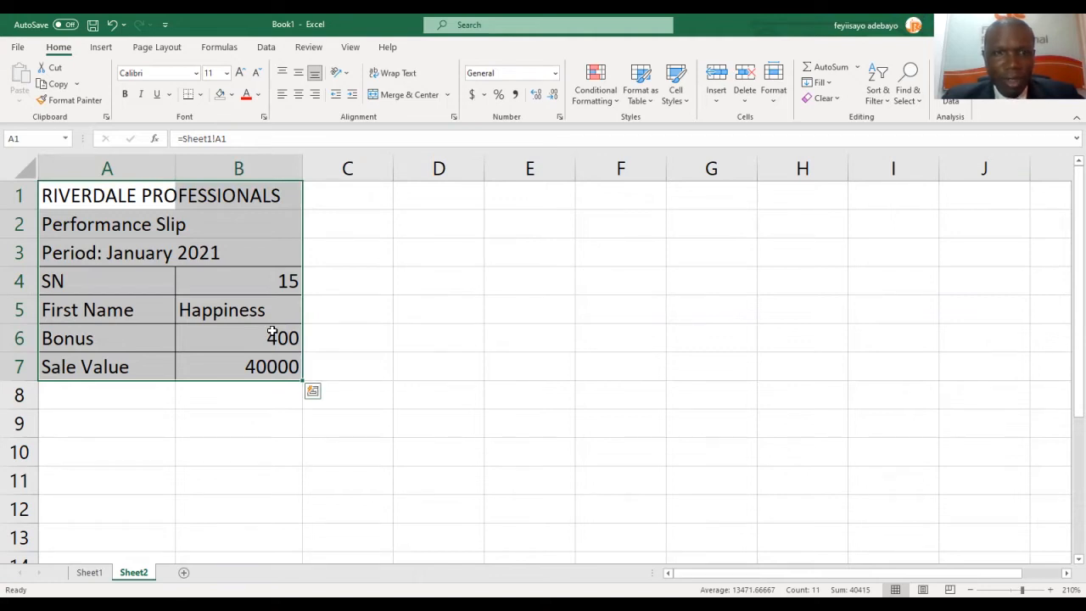
left_click_drag(272, 332, 260, 367)
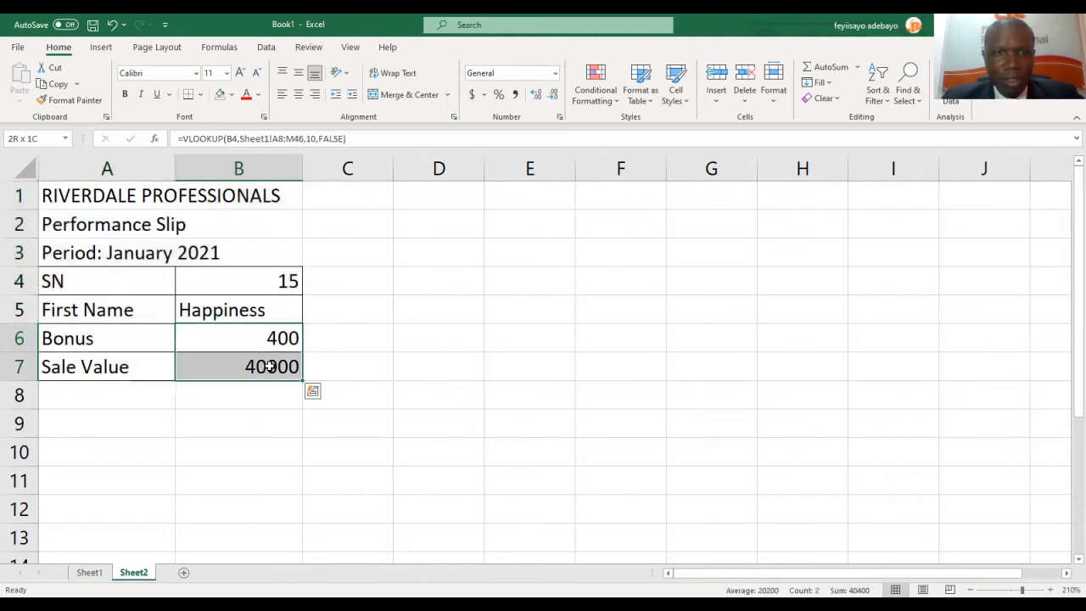
left_click(515, 96)
left_click(339, 375)
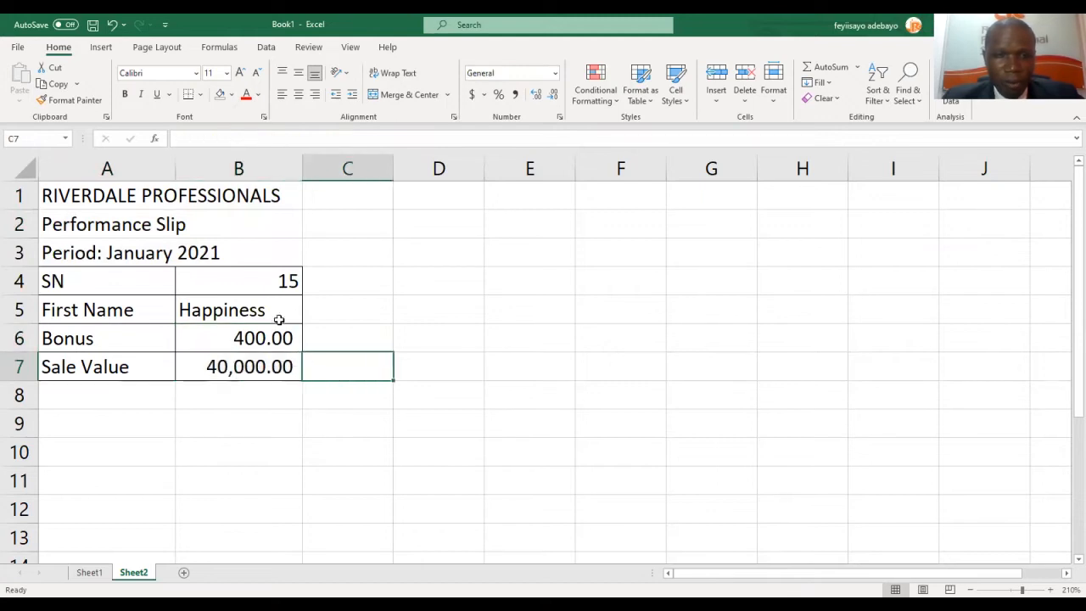
Insert a blank row above the SN row to separate the headings from the slip's table.
left_click(14, 278)
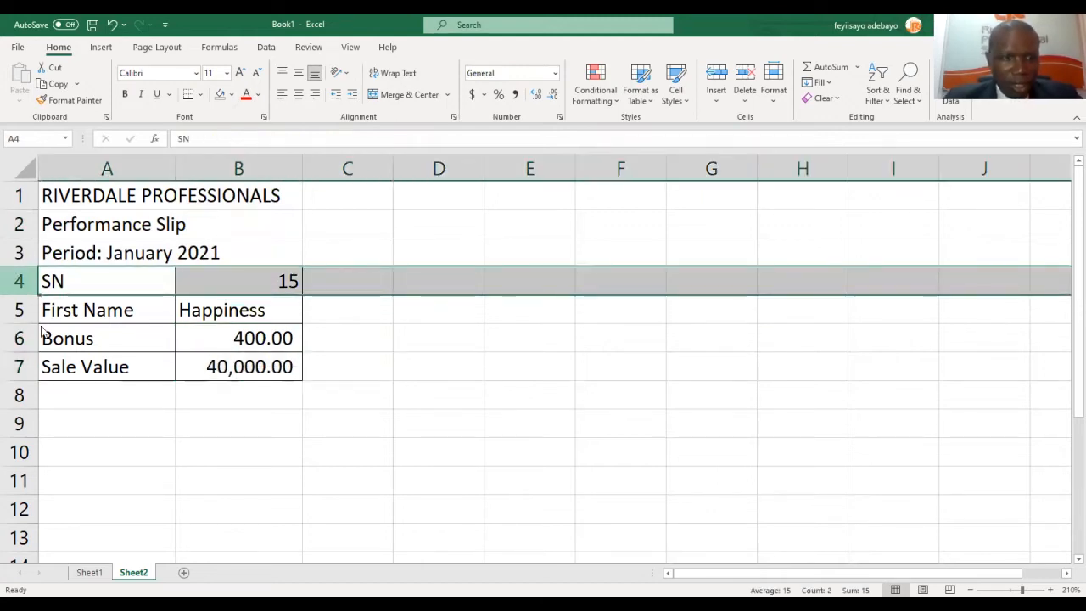
right_click(13, 271)
left_click(50, 384)
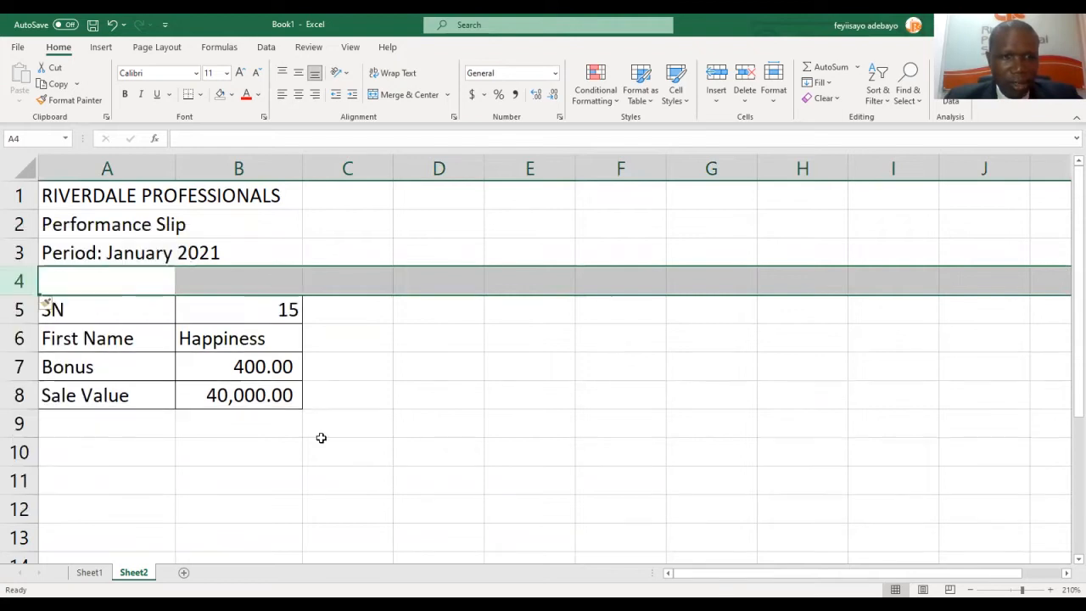
left_click(321, 438)
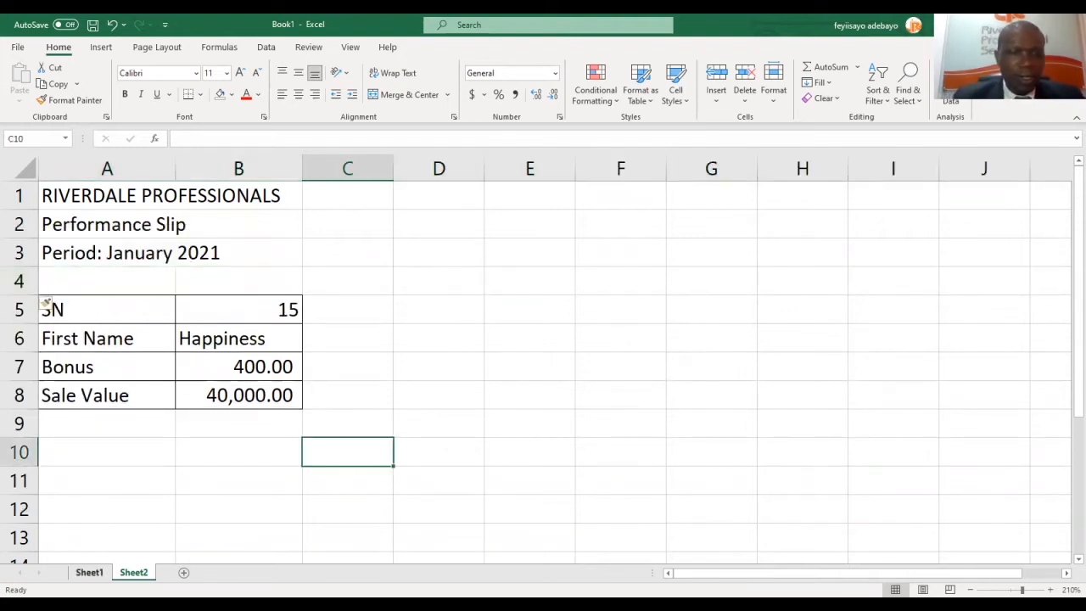
Examine the SN and Account Number columns of the Sheet1 table and the individual SN entries from A8 to A13.
left_click(89, 573)
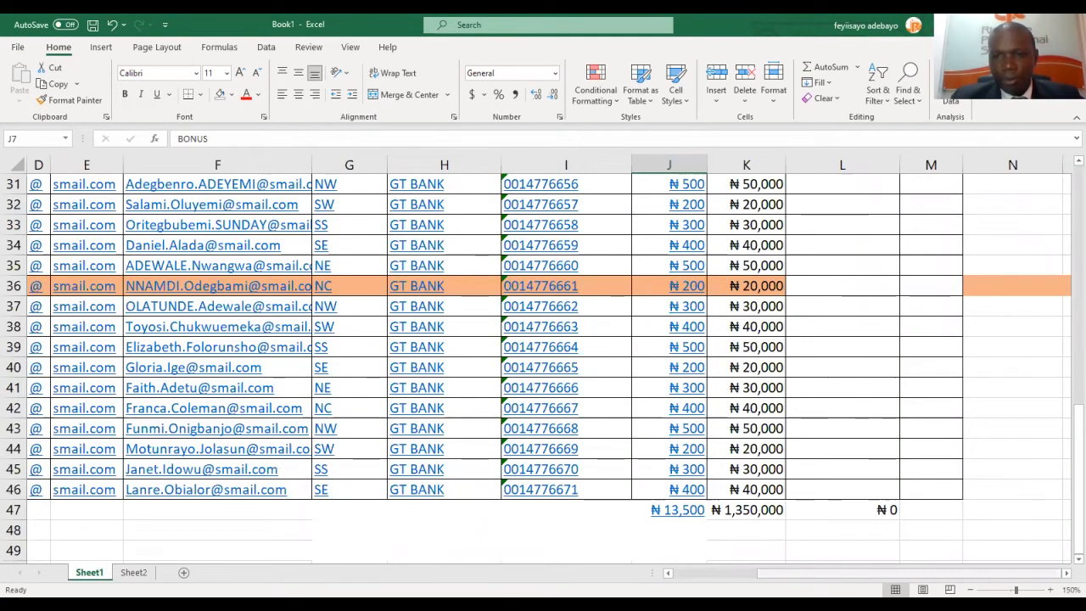
scroll(1068, 449, "left", 3)
left_click_drag(1067, 449, 1067, 207)
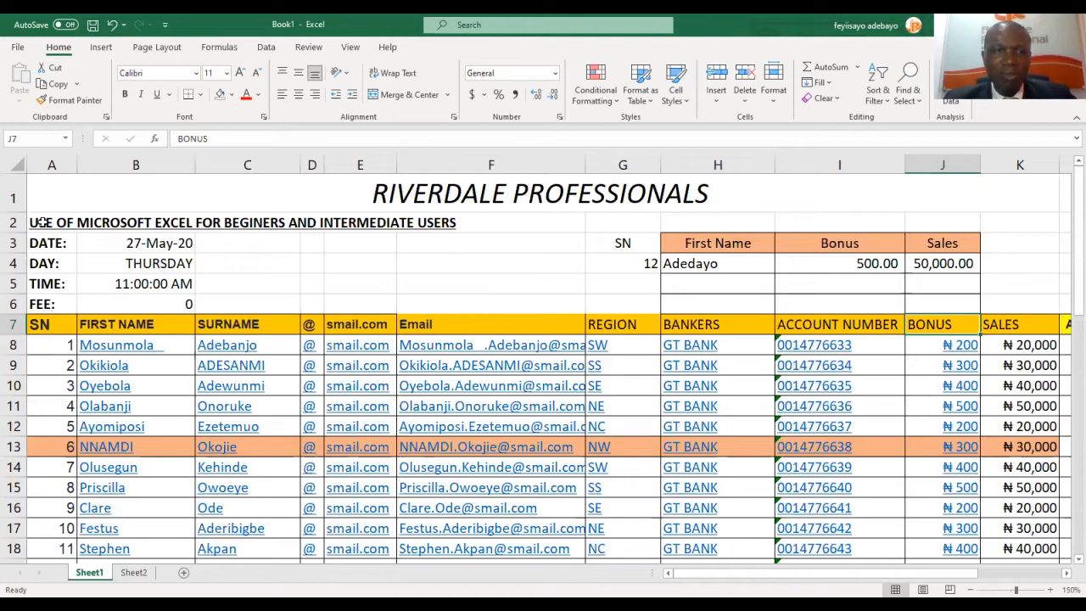
left_click(47, 161)
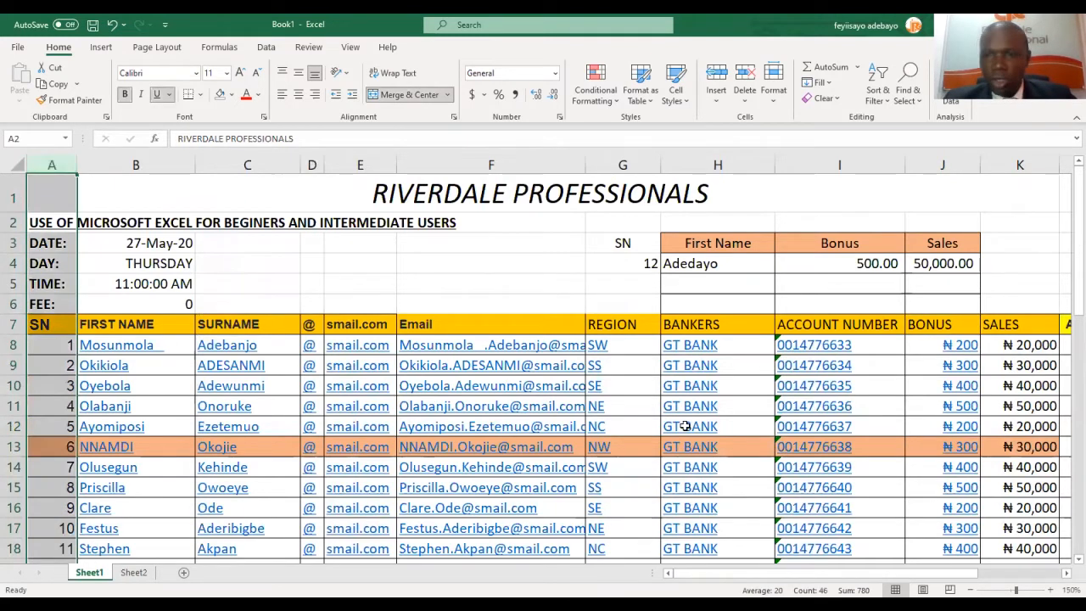
left_click(836, 165)
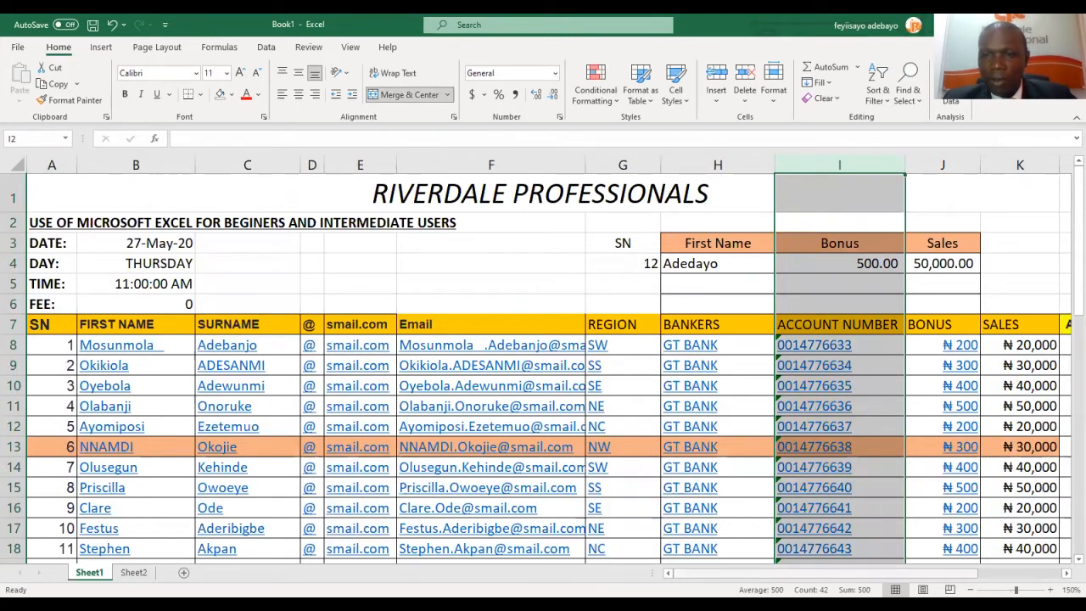
scroll(550, 356, "right", 3)
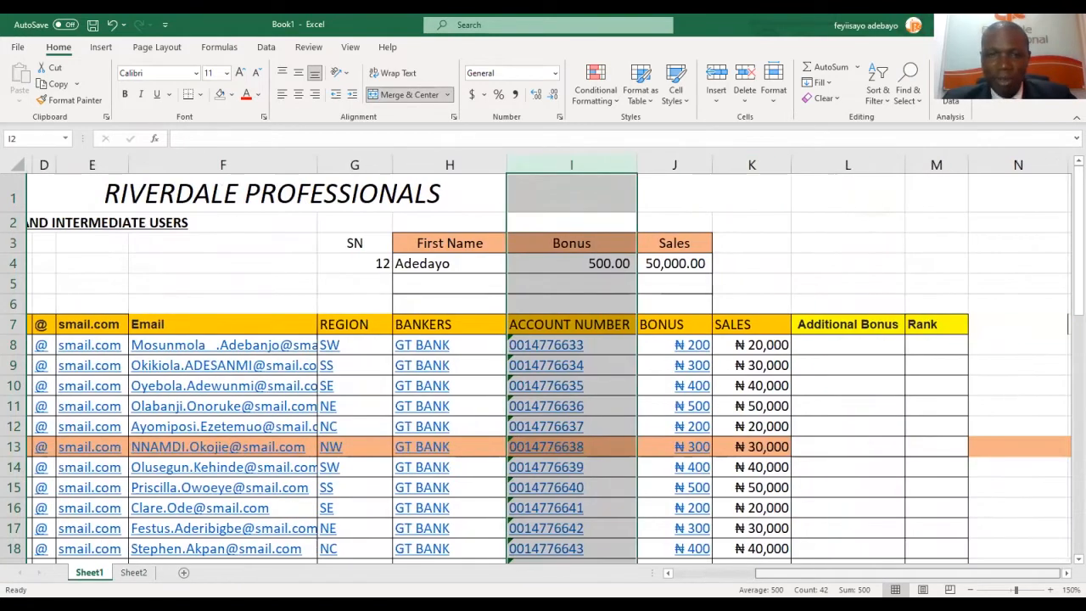
scroll(550, 357, "left", 3)
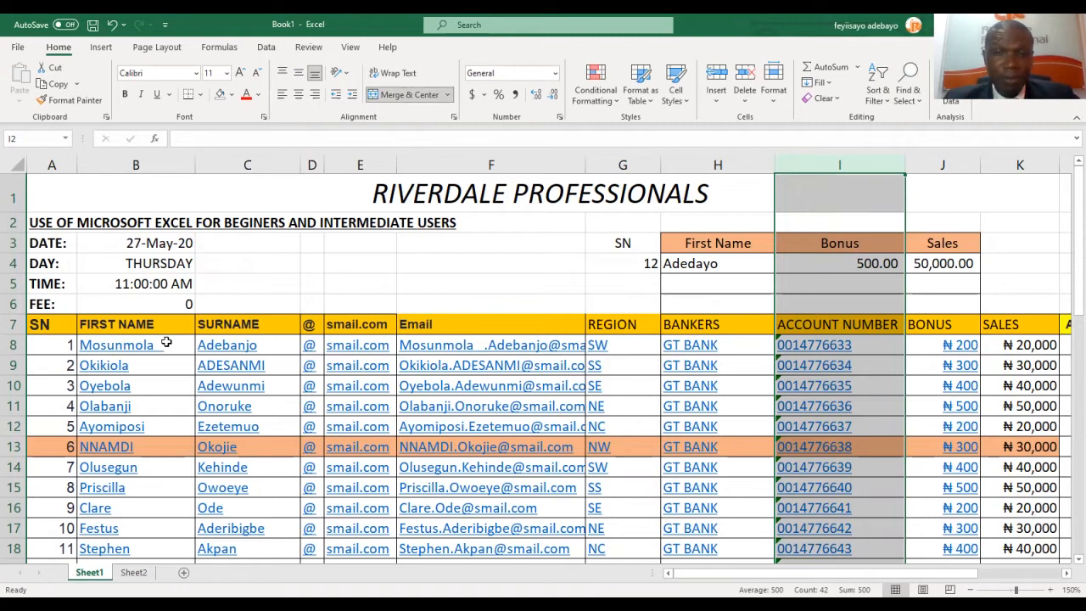
left_click(48, 345)
left_click(55, 365)
left_click(54, 392)
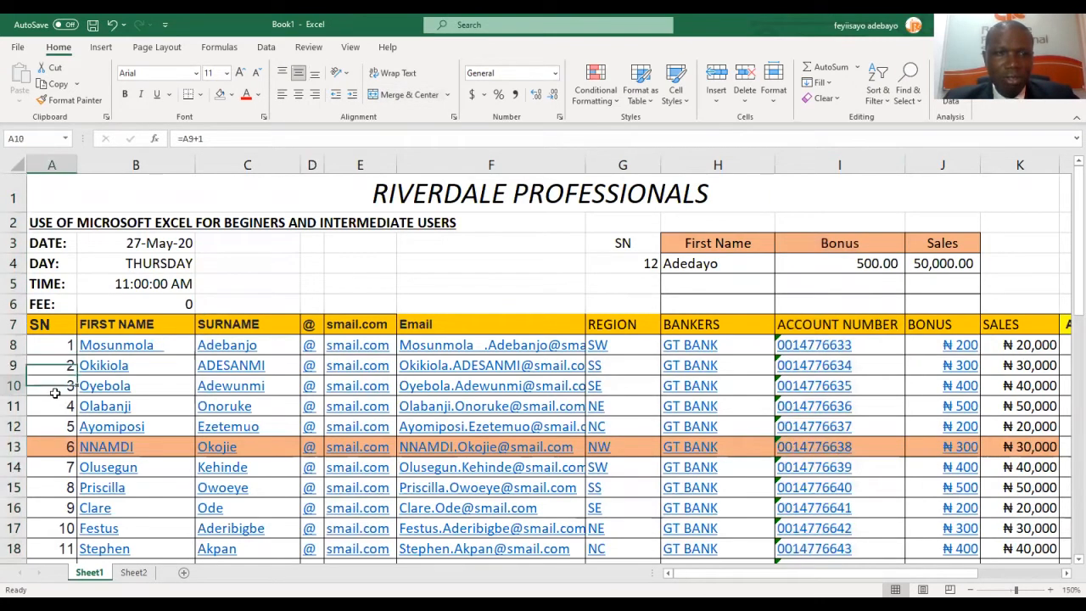
left_click(54, 407)
left_click(54, 445)
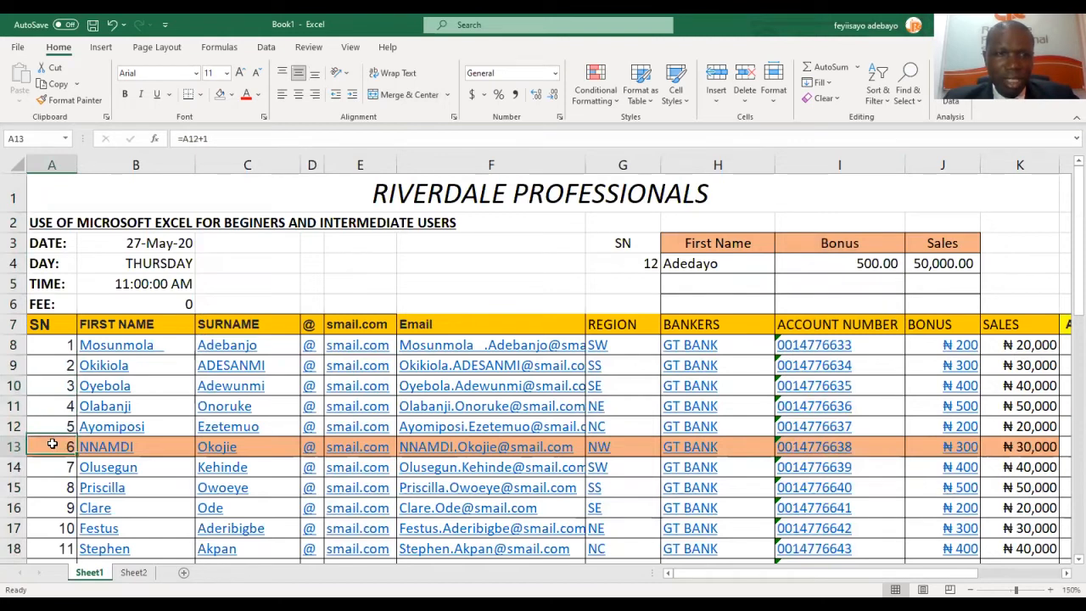
left_click(48, 344)
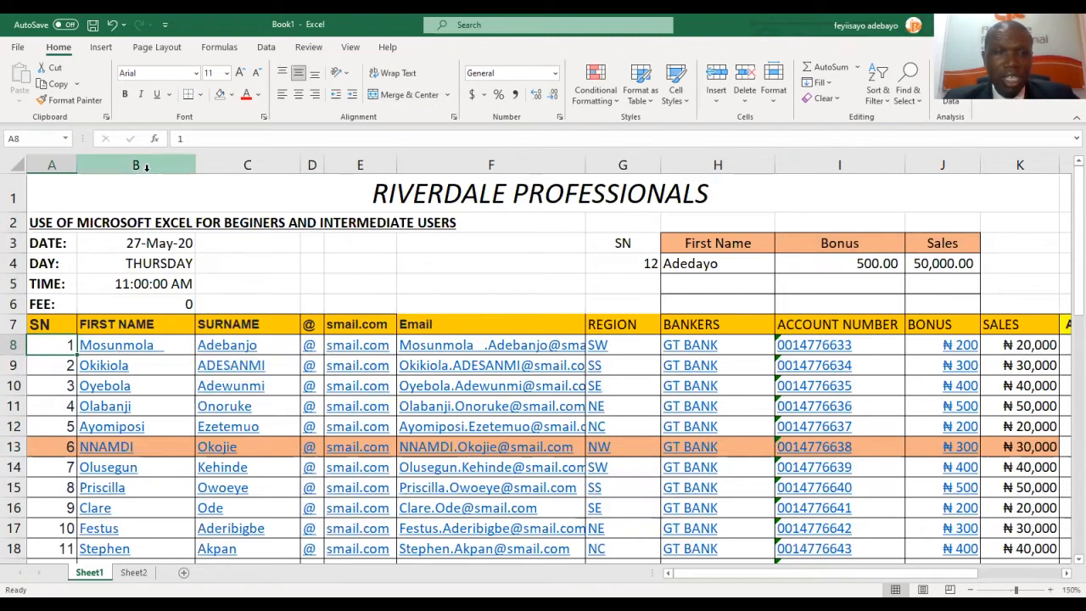
Set the SN in G4 on Sheet1 to 1 to test the lookup against the table's first record.
left_click(197, 137)
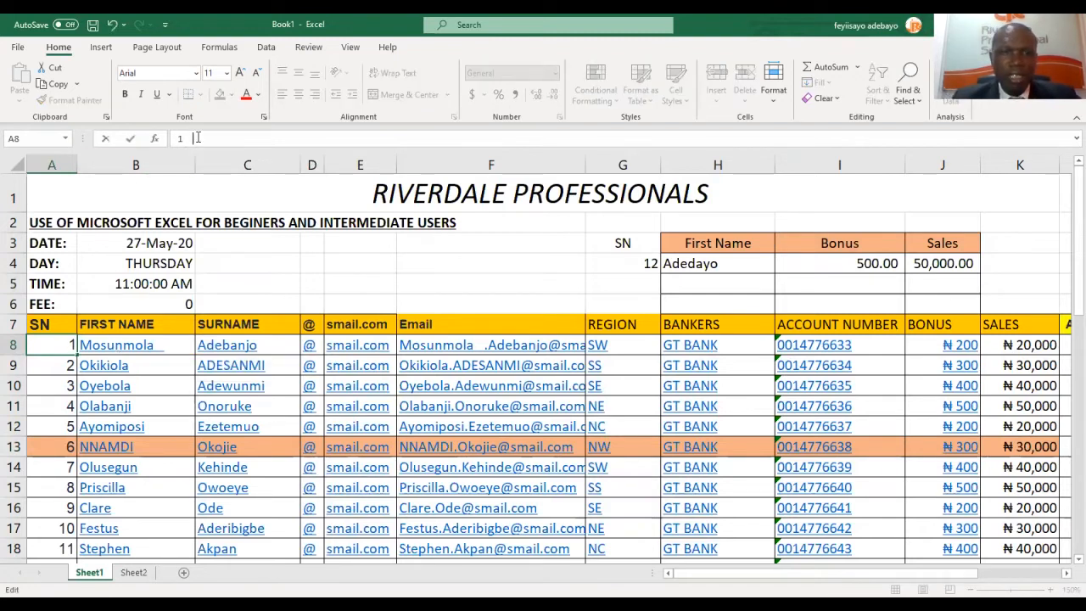
key("Return")
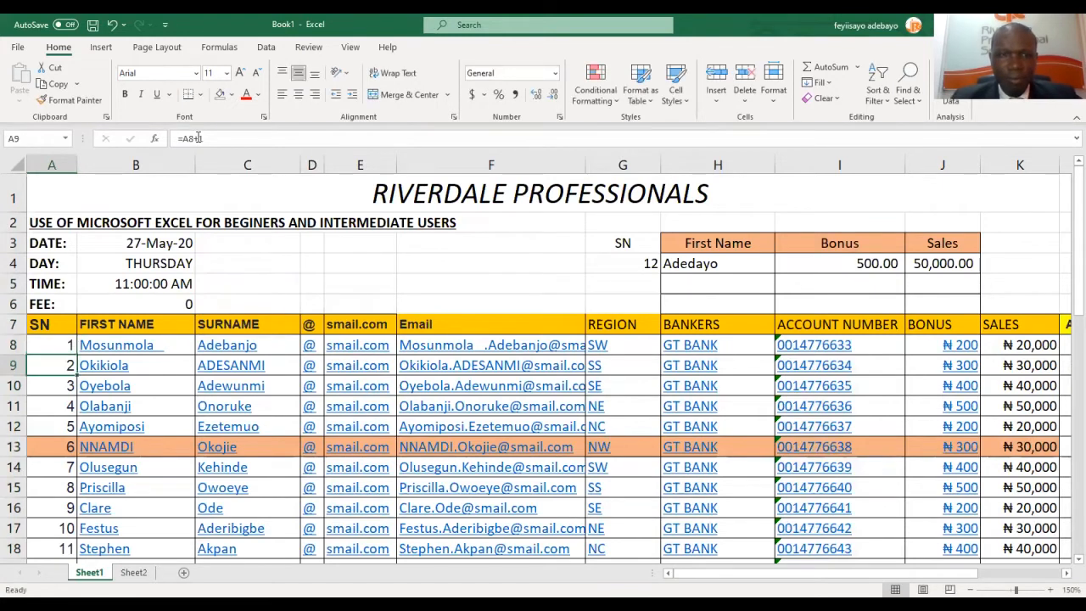
left_click(601, 264)
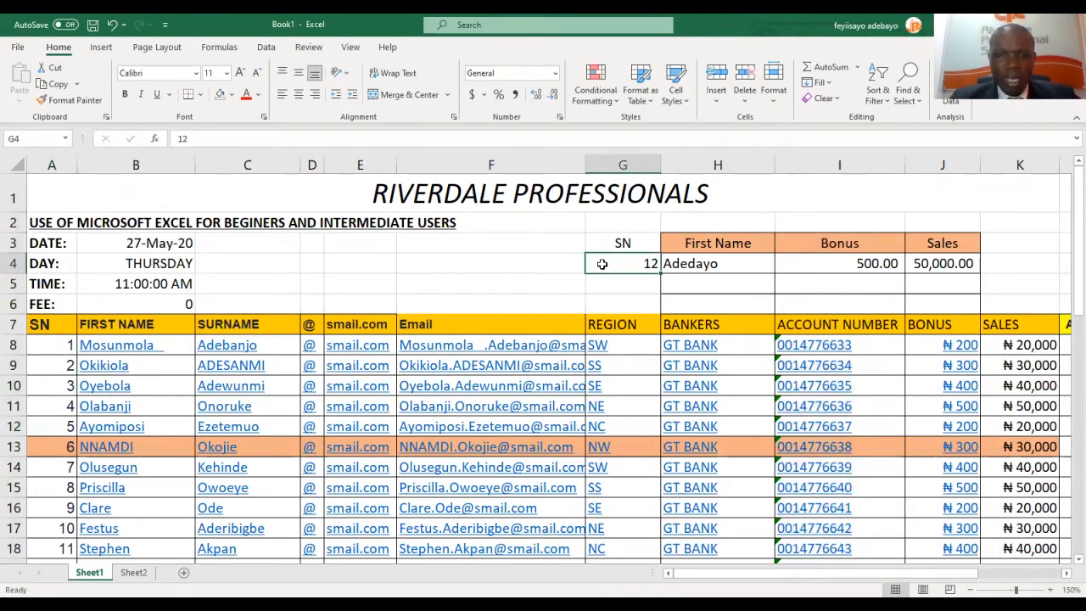
type("1")
key("Return")
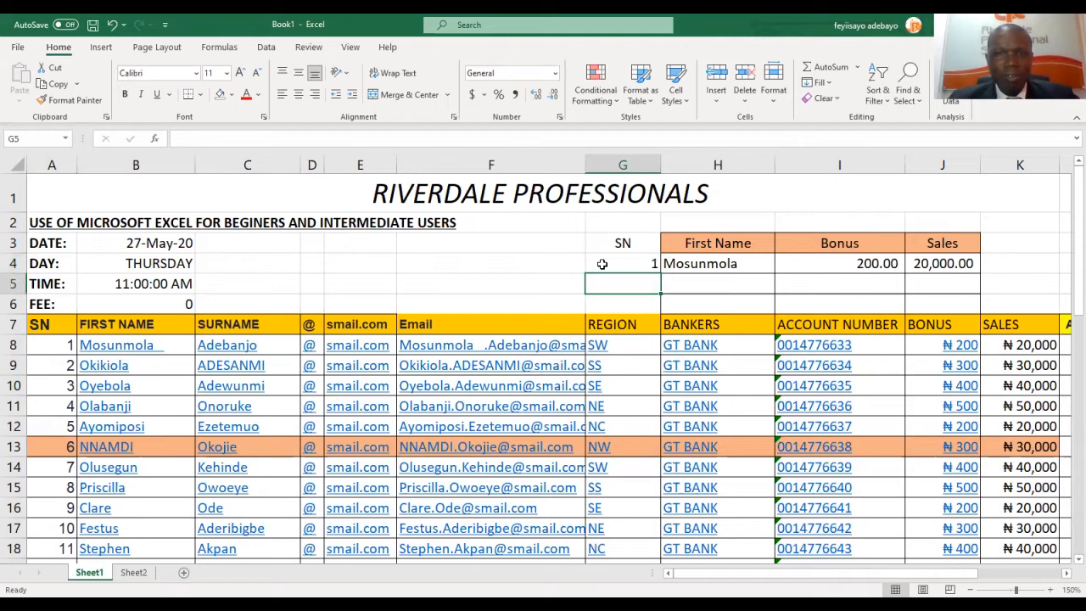
Remove the trailing spaces from the first name in B8 of the Sheet1 table.
left_click(61, 344)
left_click(184, 139)
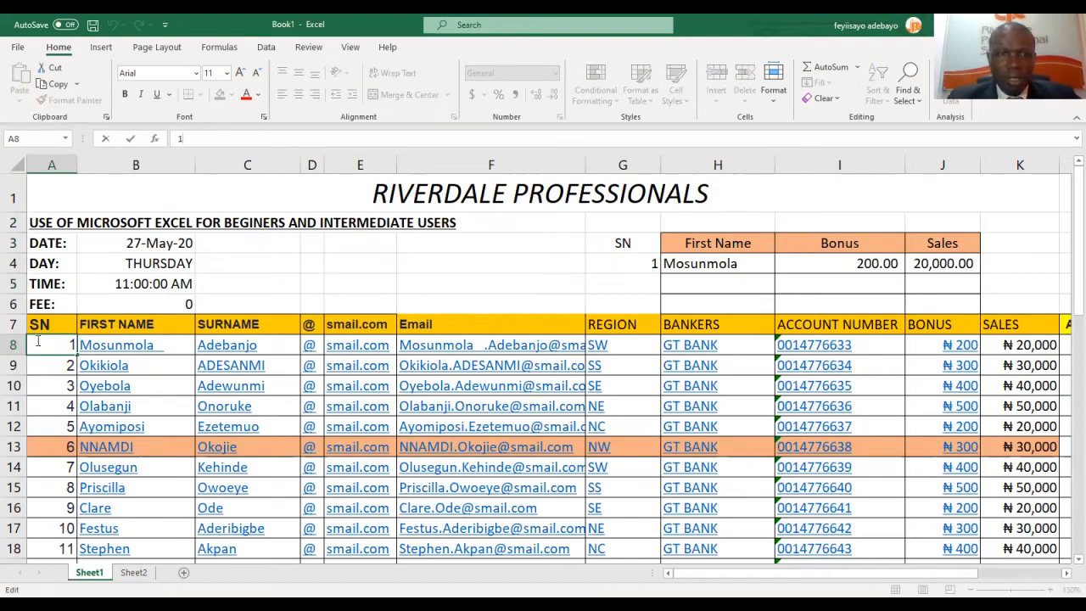
left_click(119, 345)
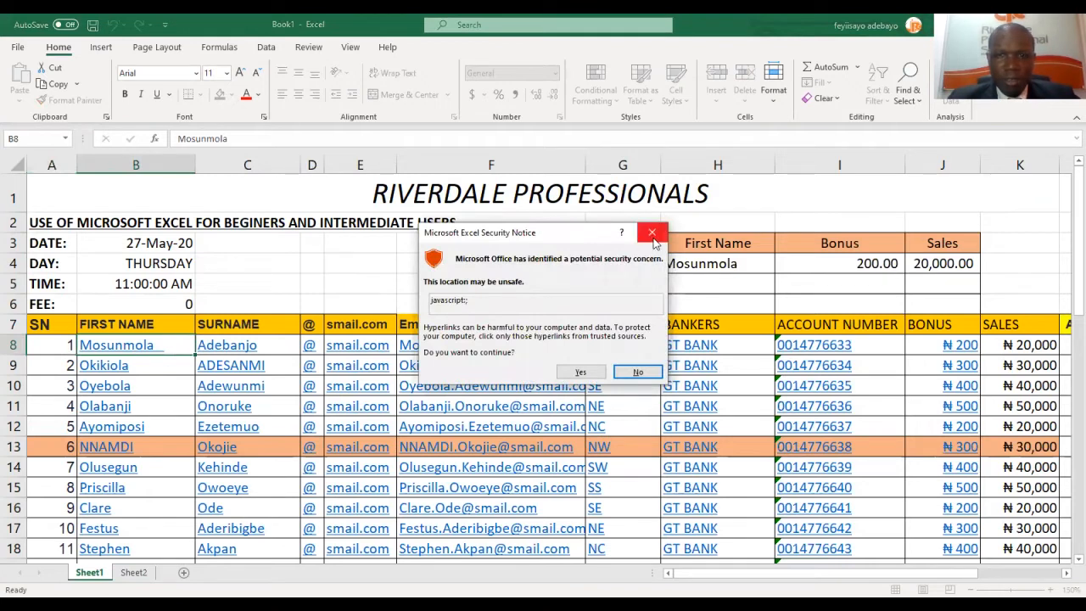
left_click(652, 234)
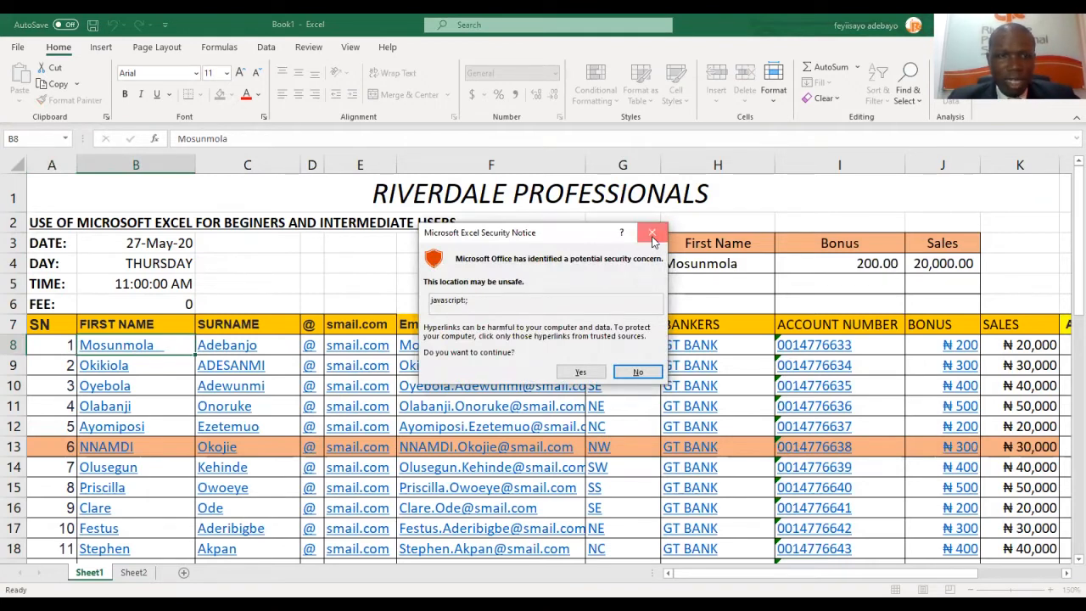
left_click(238, 139)
key("BackSpace")
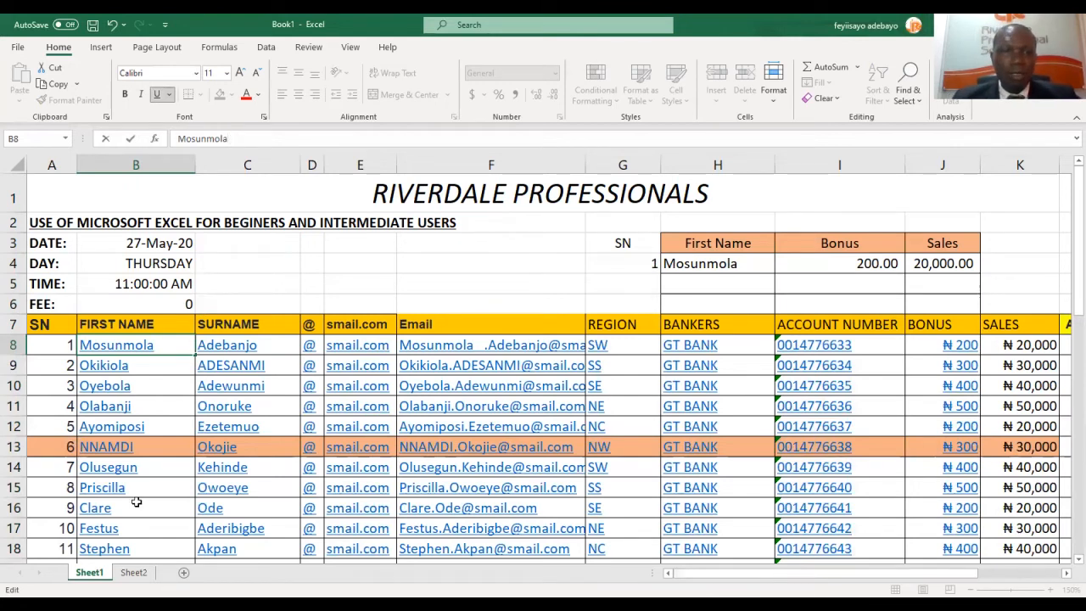
Copy the whole Sheet1 table, rows 7 to 46, including its header row.
left_click(22, 328)
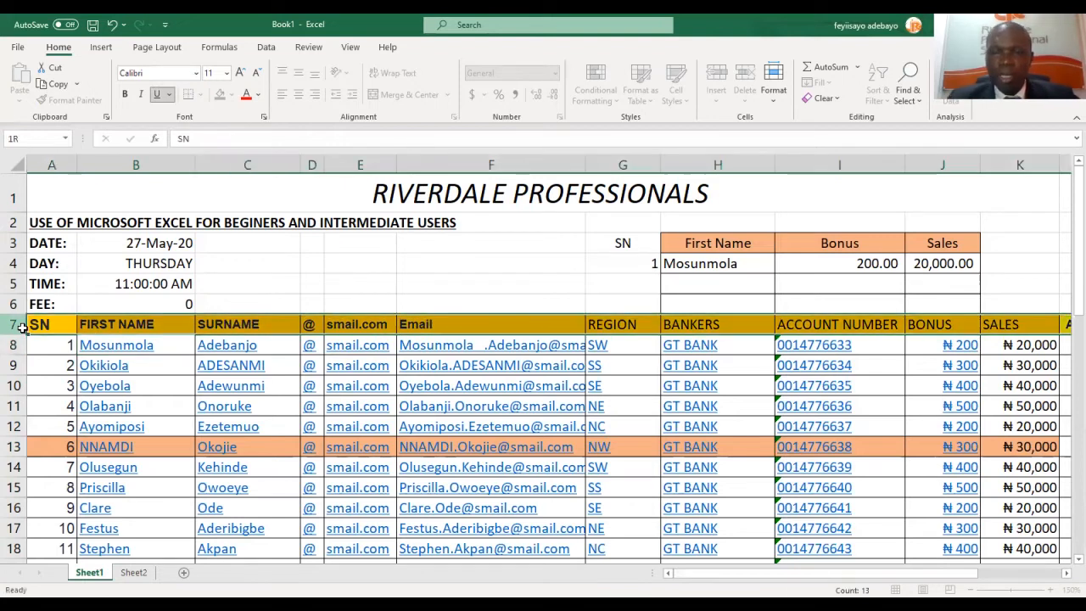
left_click_drag(59, 460, 74, 506)
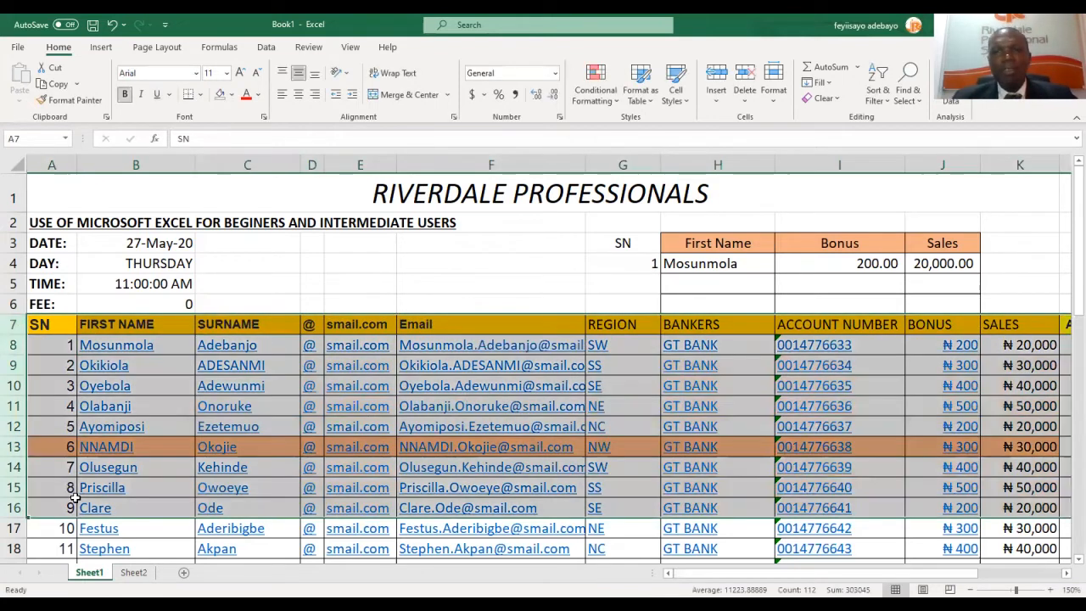
left_click(13, 325)
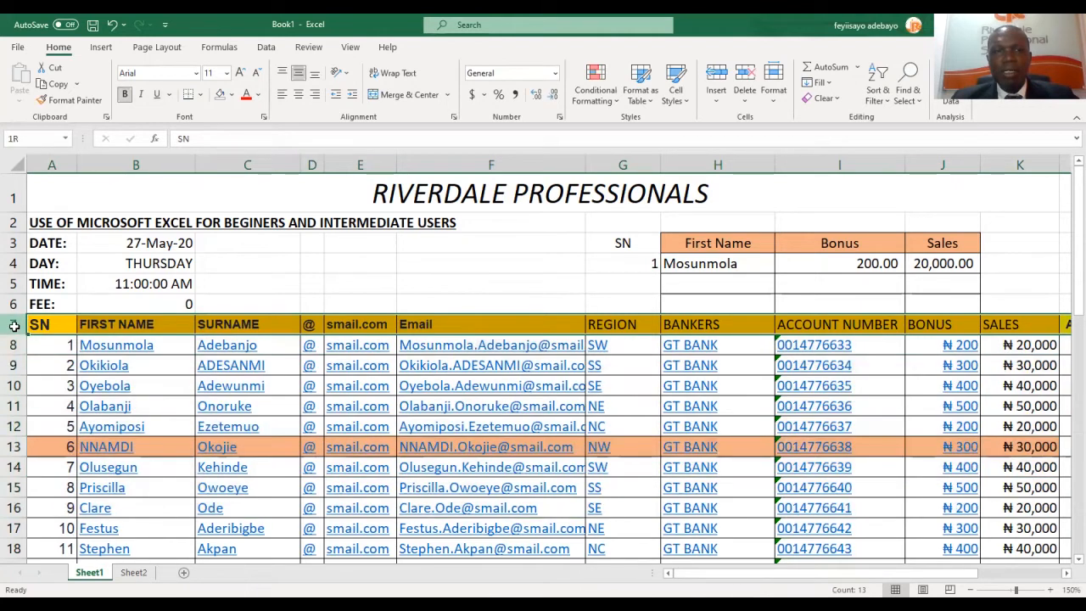
left_click_drag(14, 325, 22, 509)
key("ctrl+c")
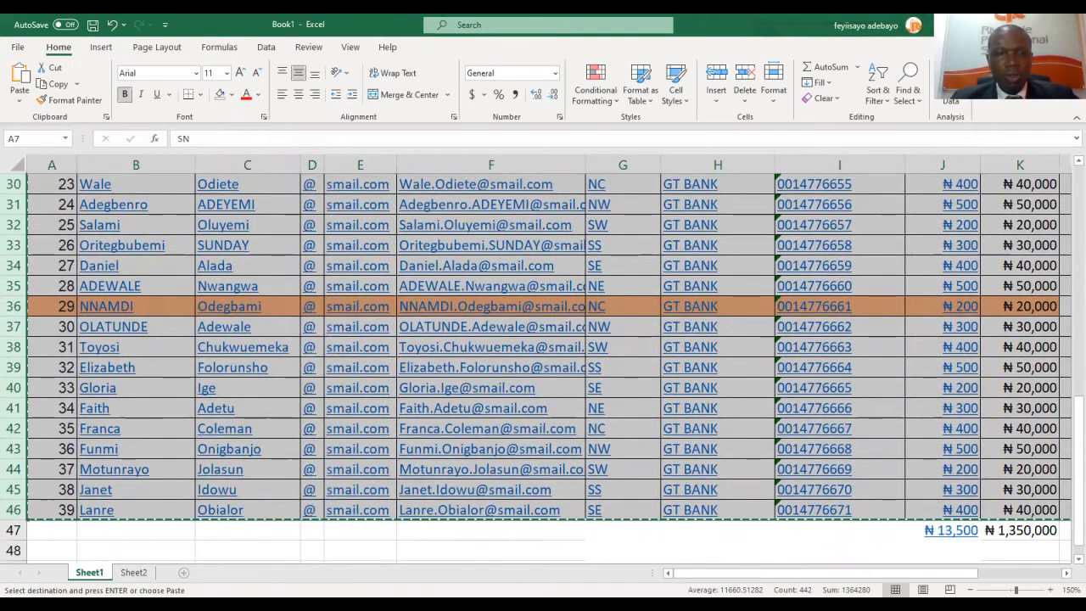
Add a new worksheet to receive the copied table, check Sheet1 and Sheet2, and return to the new sheet.
left_click(183, 573)
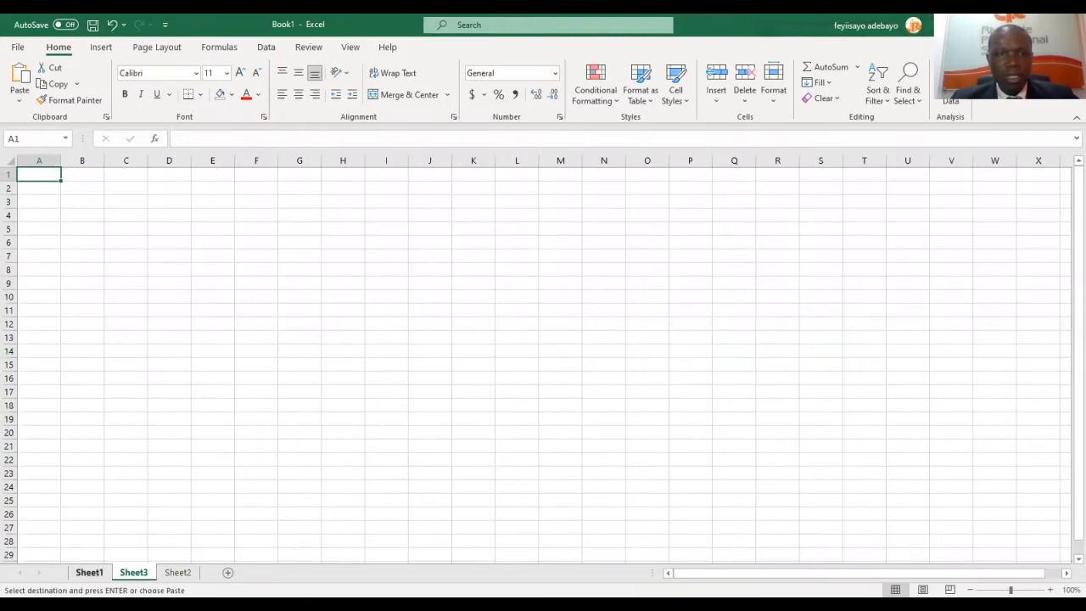
left_click(89, 572)
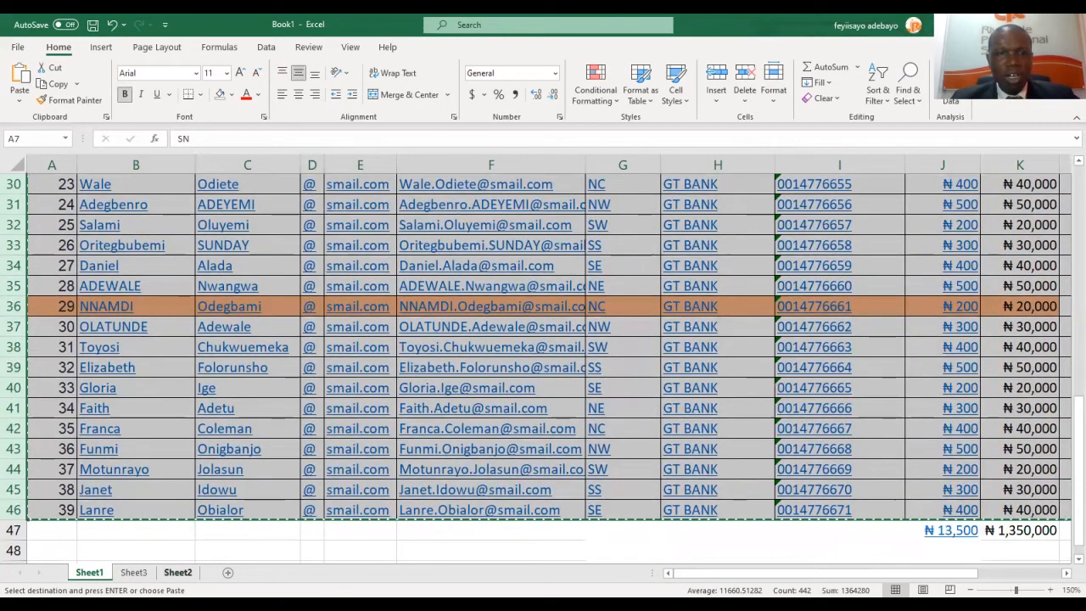
left_click(177, 572)
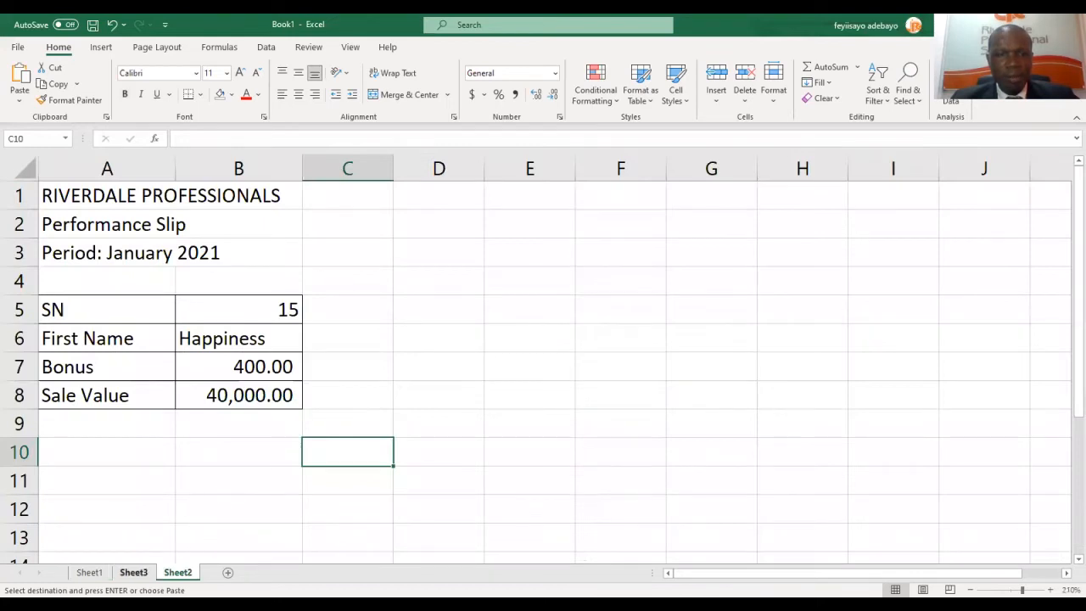
left_click(133, 573)
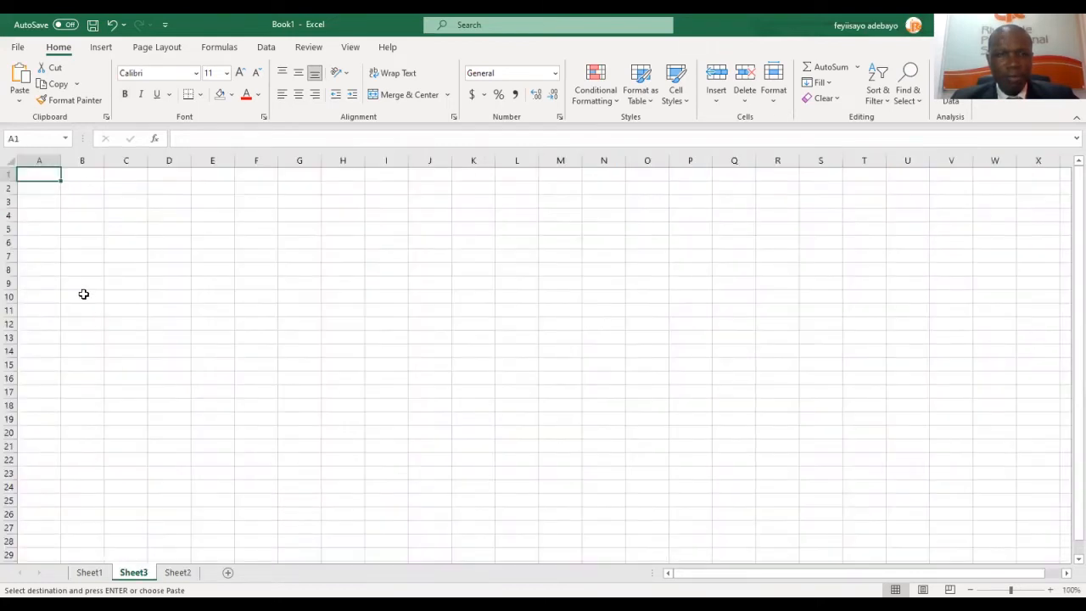
Paste the copied table into Sheet3 from B5 as values only, with rows and columns transposed.
left_click(87, 230)
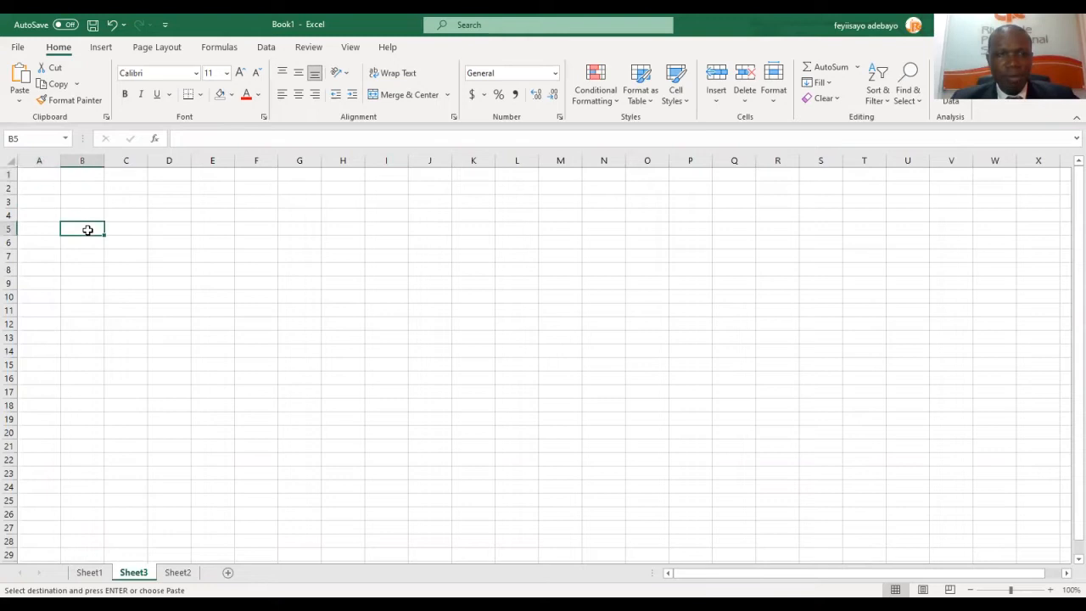
right_click(139, 318)
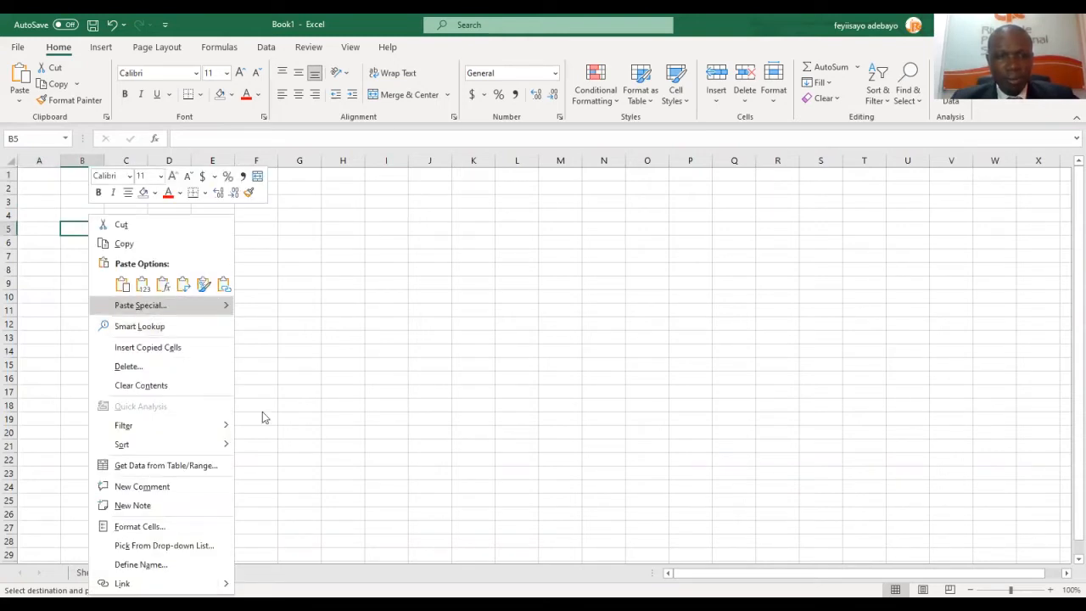
mouse_move(225, 308)
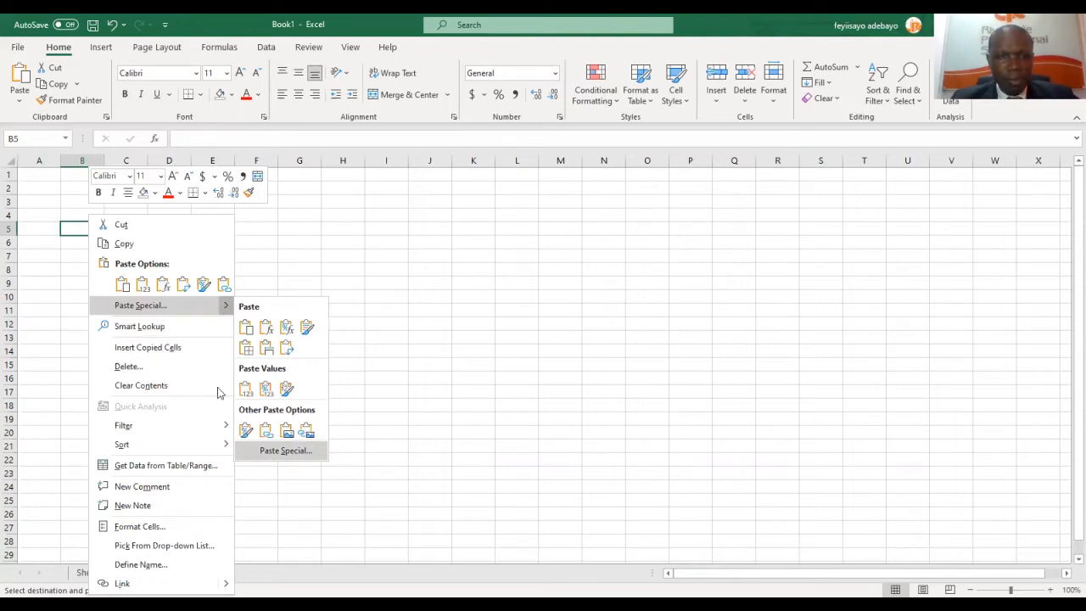
key("Return")
left_click(163, 402)
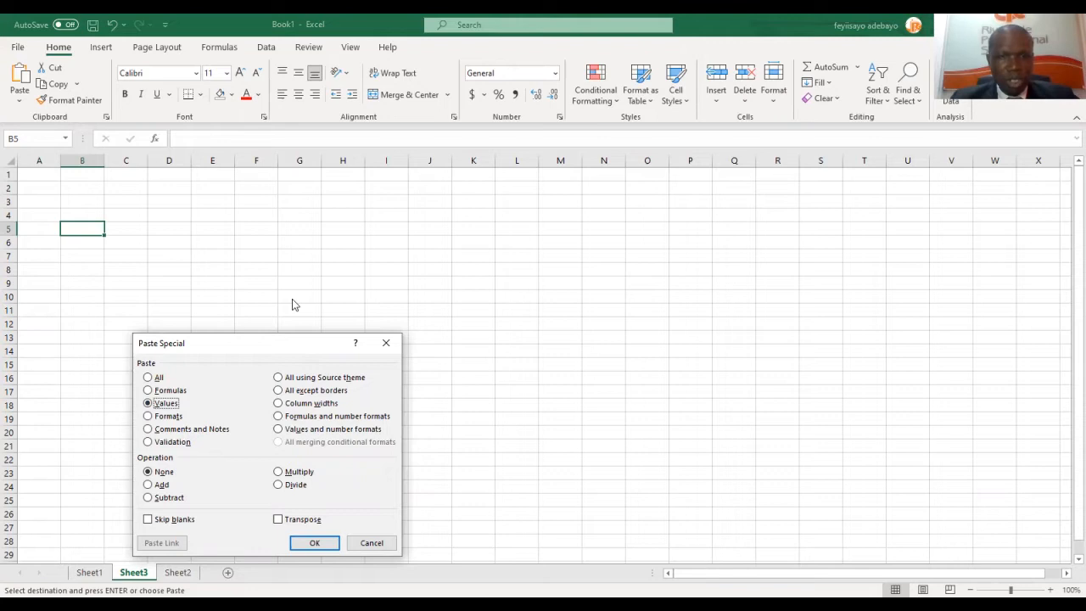
left_click_drag(282, 343, 377, 206)
left_click(373, 383)
left_click(401, 407)
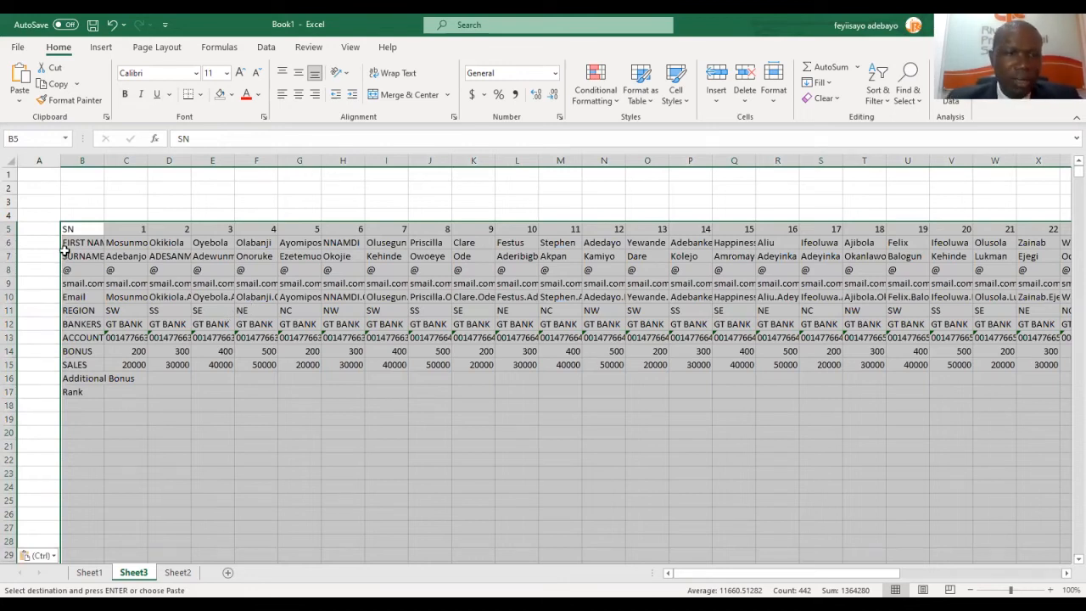
Autofit the widths of columns B and C on Sheet3 to their contents.
double_click(102, 160)
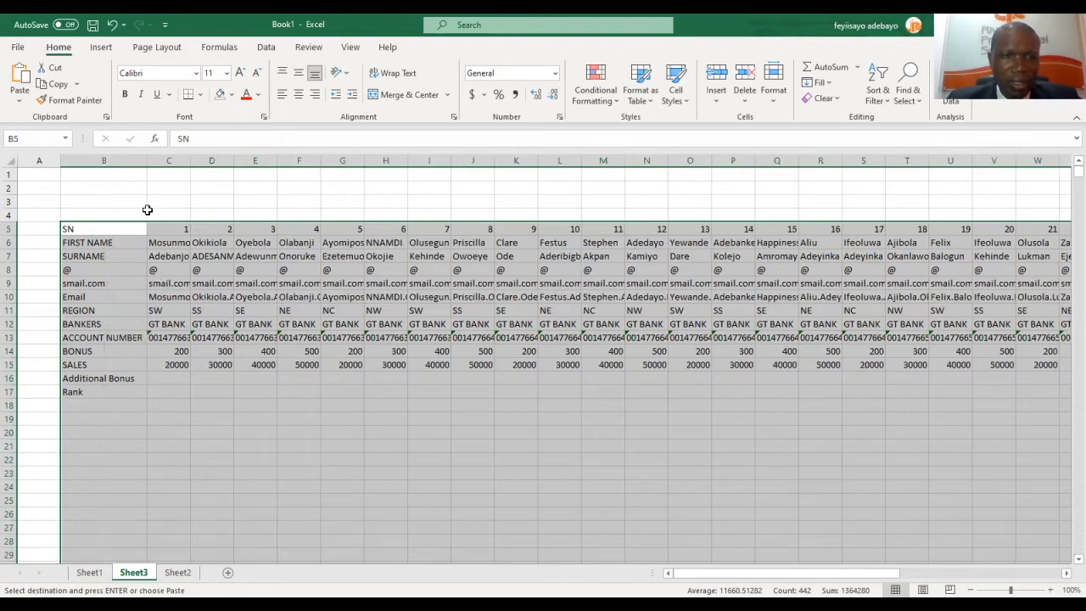
double_click(192, 159)
left_click(262, 271)
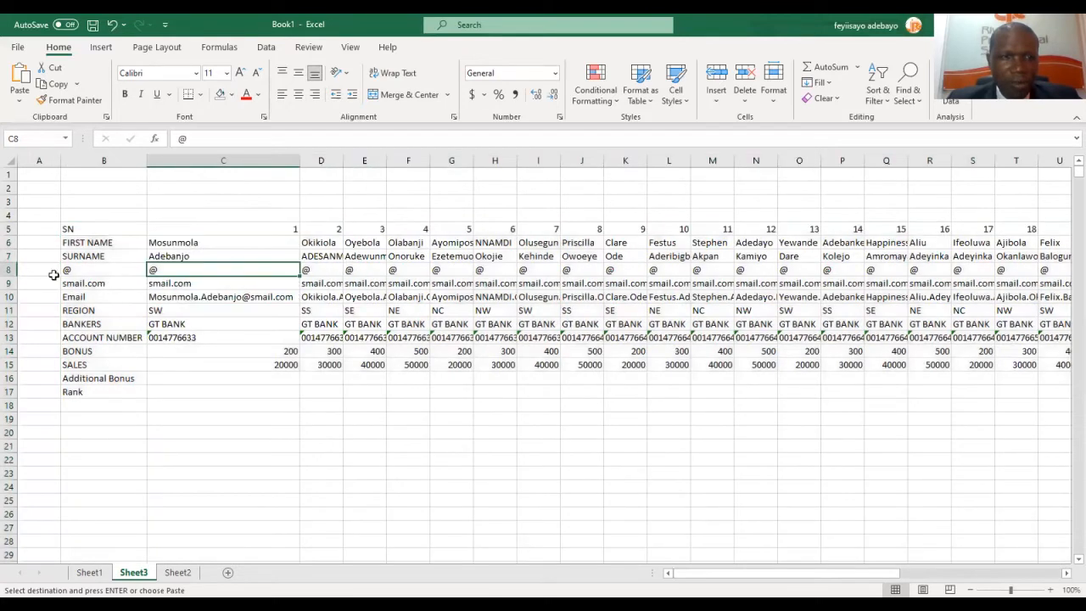
Fill the FIRST NAME row 6 with light orange and the SURNAME row 7 with yellow.
left_click(11, 243)
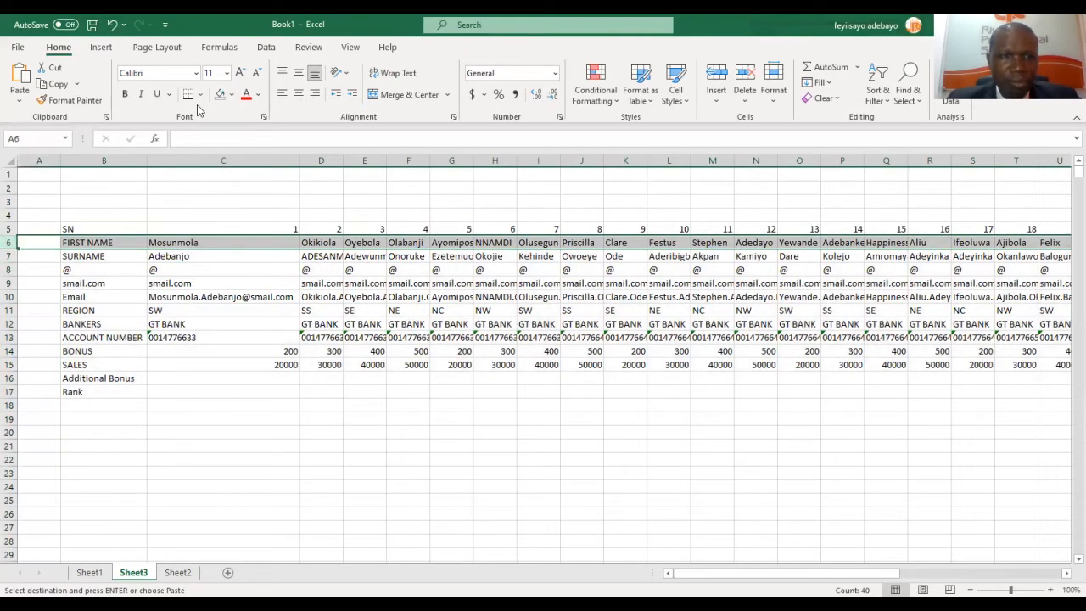
left_click(232, 96)
left_click(276, 173)
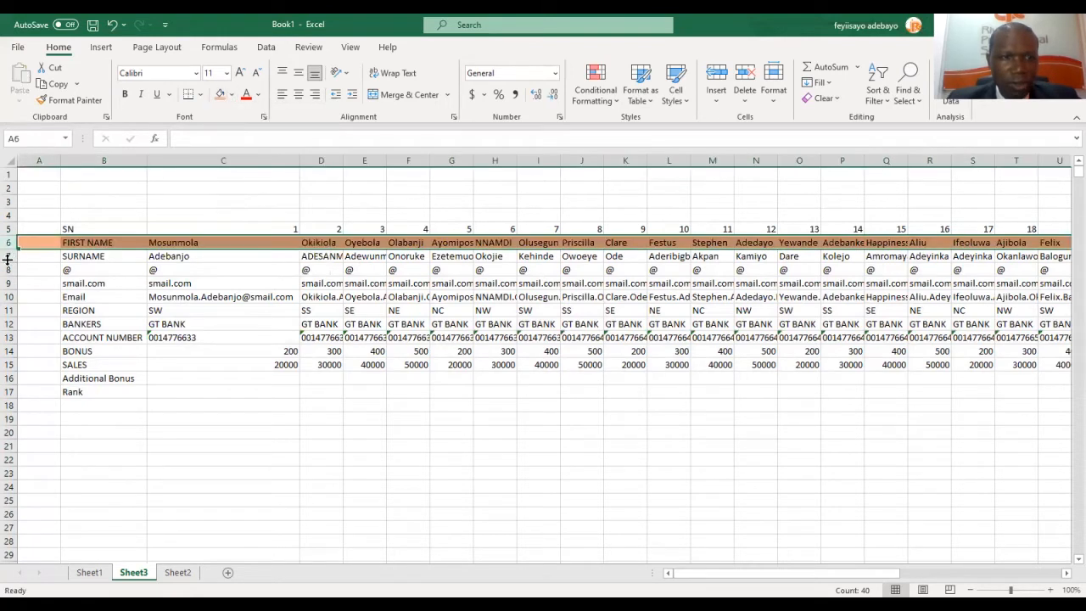
left_click(9, 256)
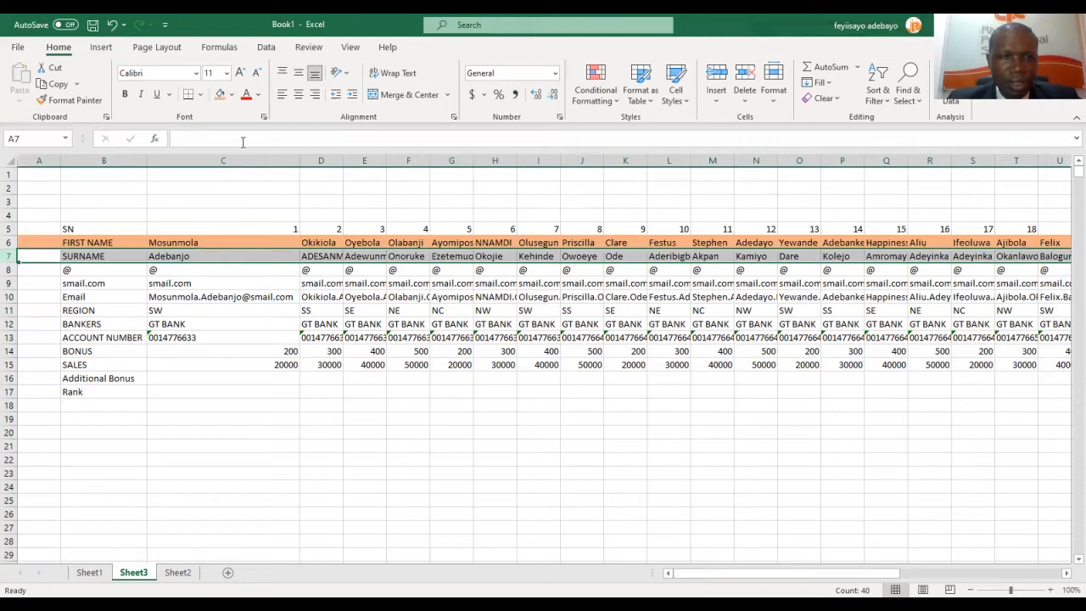
left_click(232, 96)
left_click(258, 222)
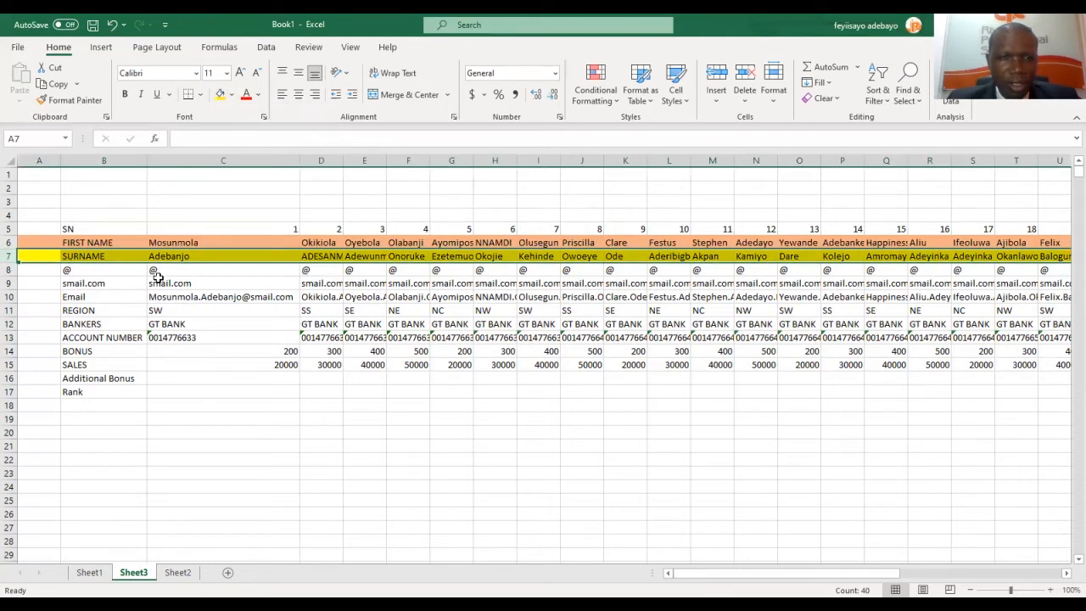
Fill the Email row 10 with light orange and the REGION row 11 with orange.
left_click(10, 296)
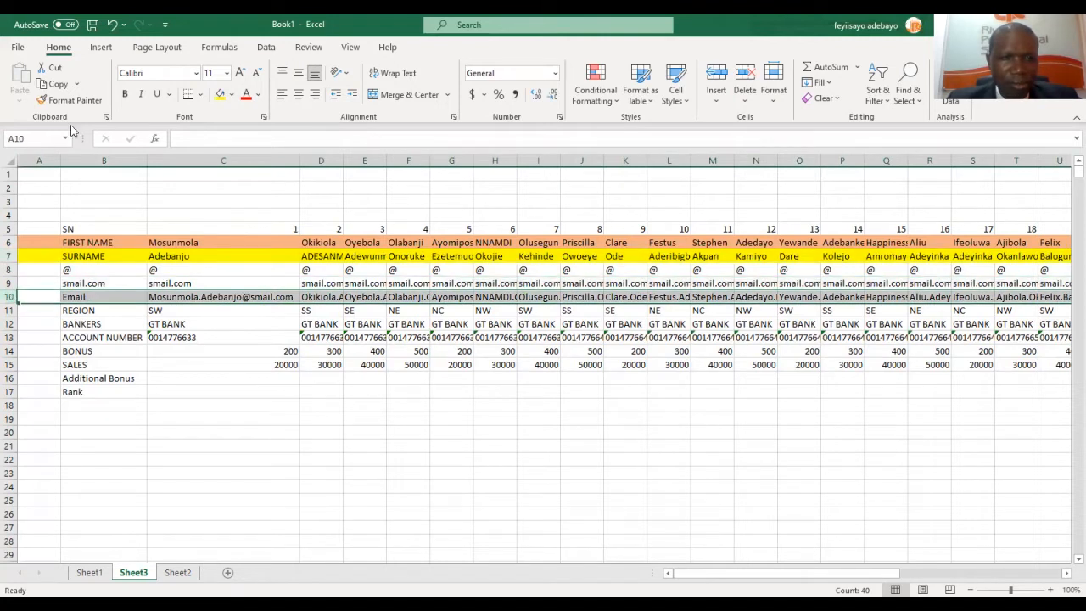
left_click(234, 97)
left_click(278, 181)
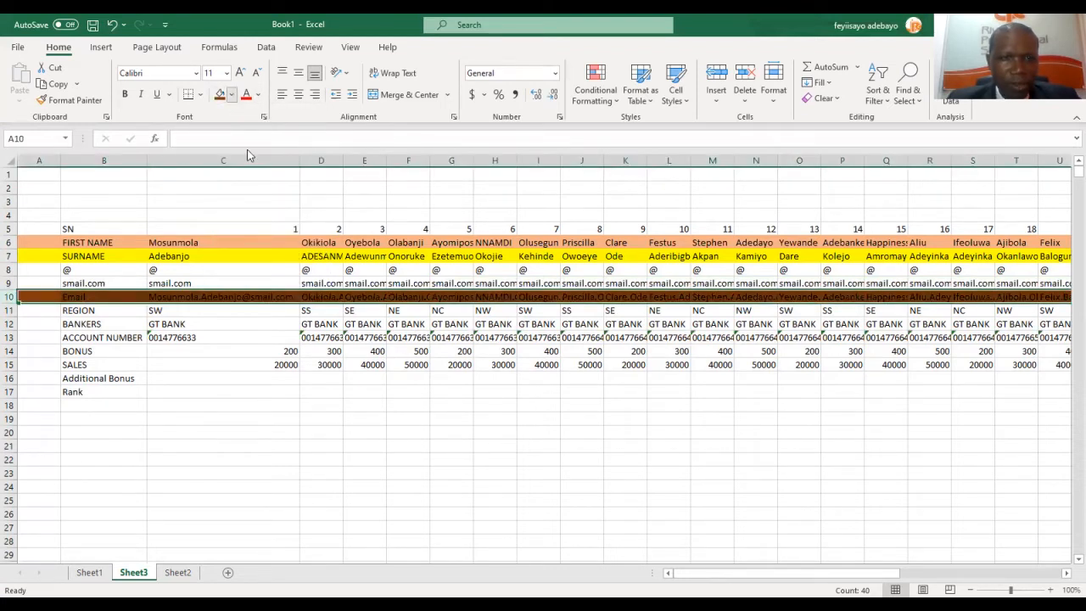
left_click(235, 96)
left_click(276, 172)
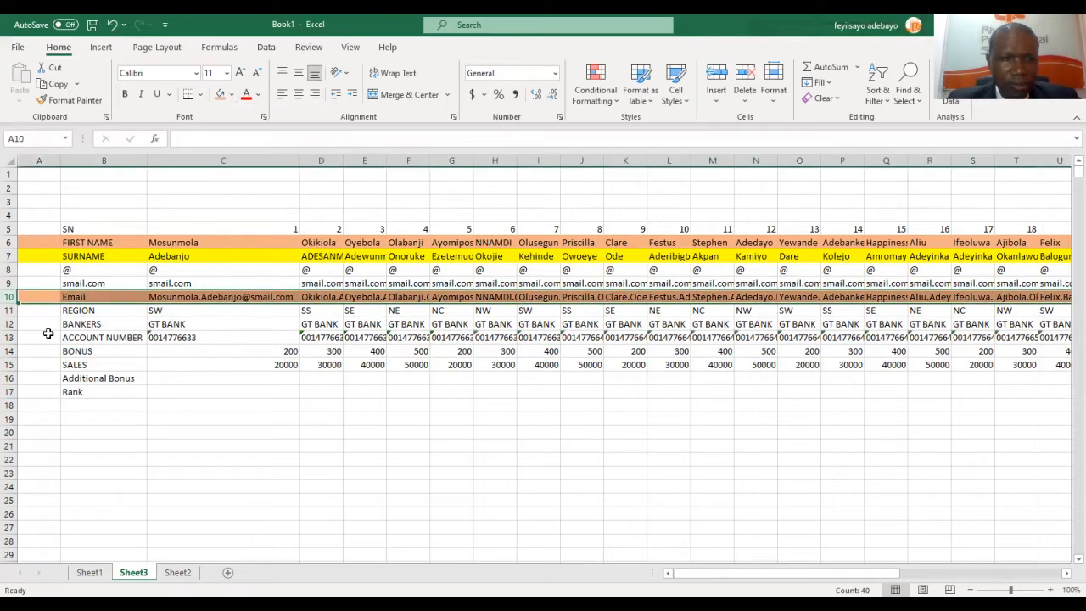
left_click(10, 312)
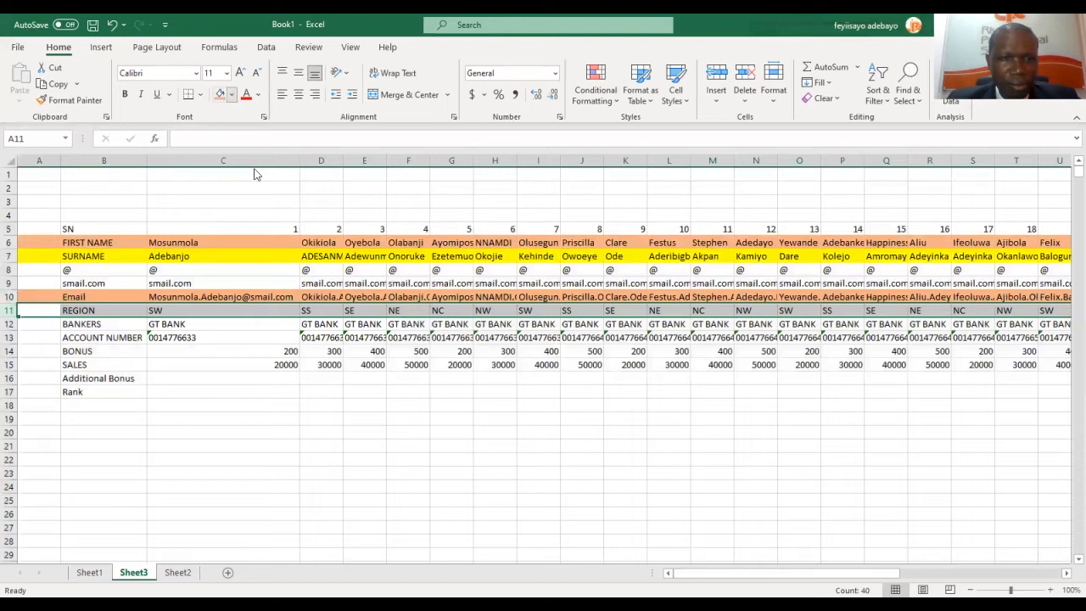
left_click(231, 94)
left_click(243, 222)
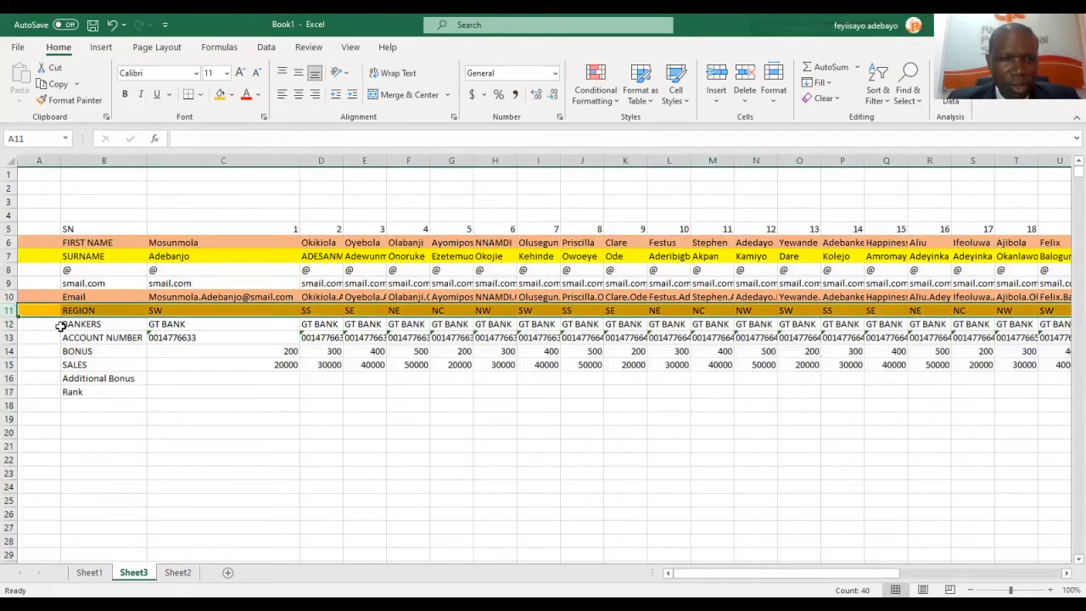
Fill the BONUS row 14 with orange and the SALES row 15 with light green.
left_click(10, 352)
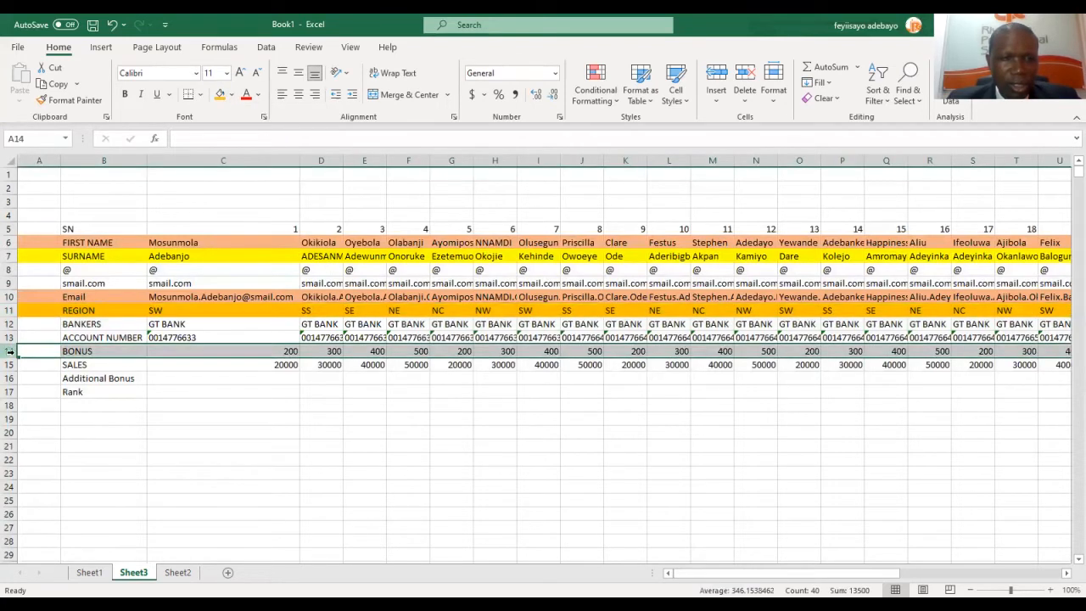
left_click(220, 94)
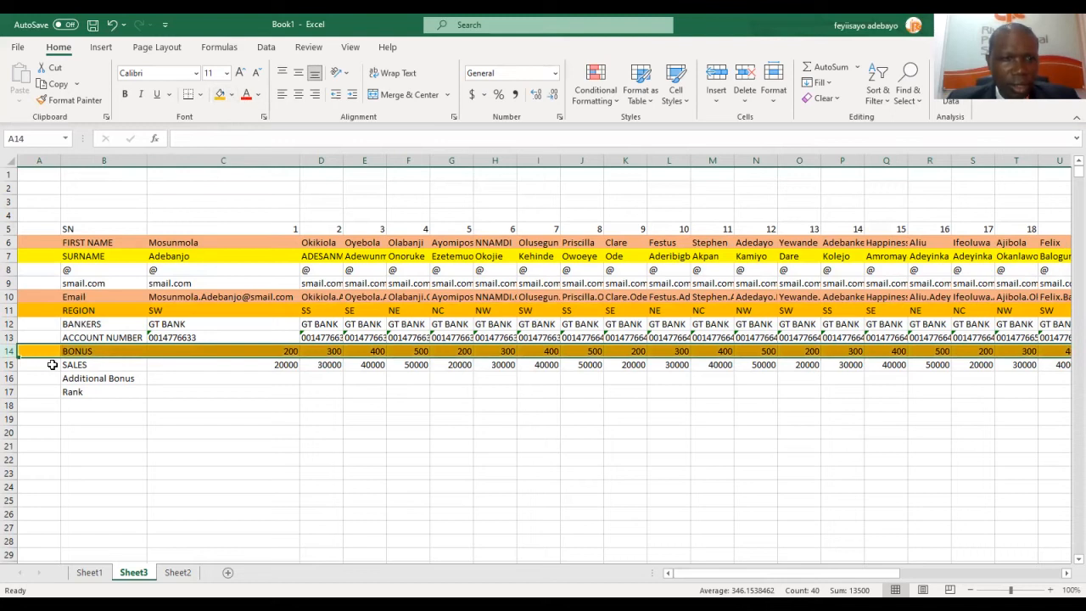
left_click(10, 364)
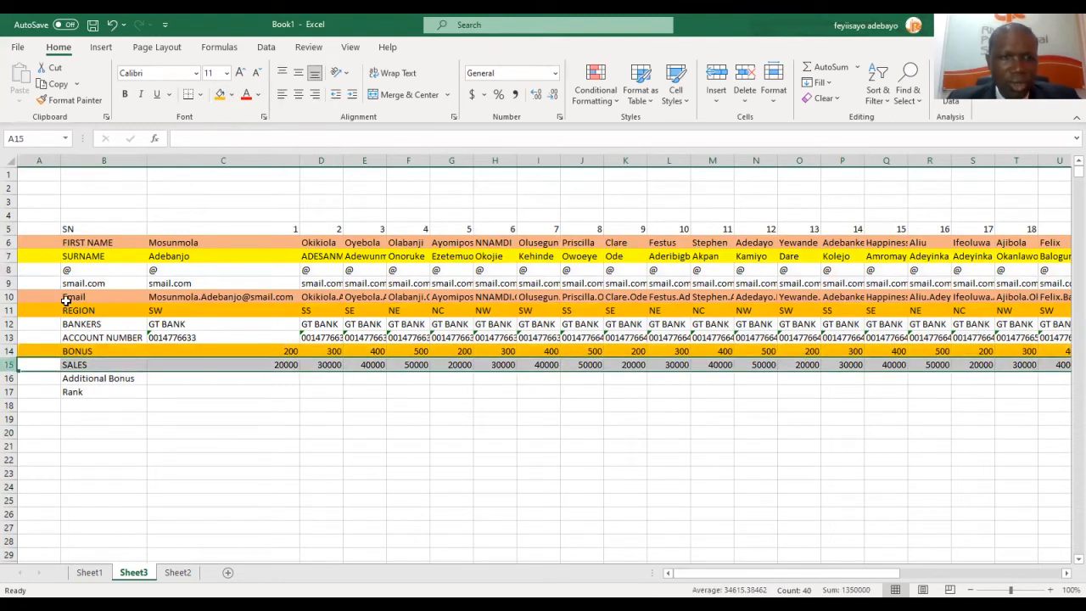
left_click(218, 95)
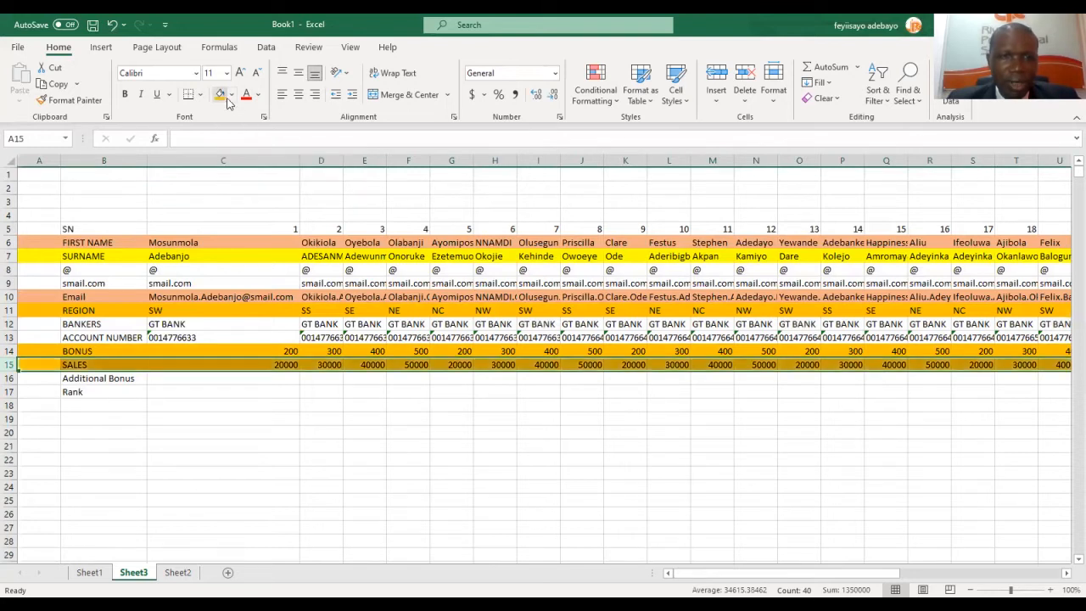
left_click(232, 96)
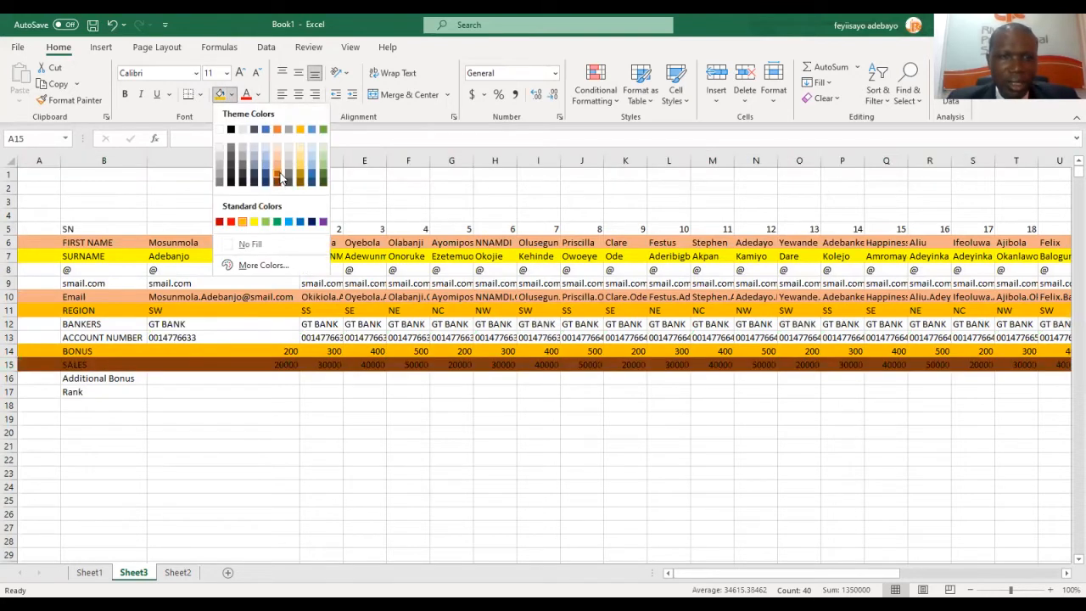
left_click(324, 165)
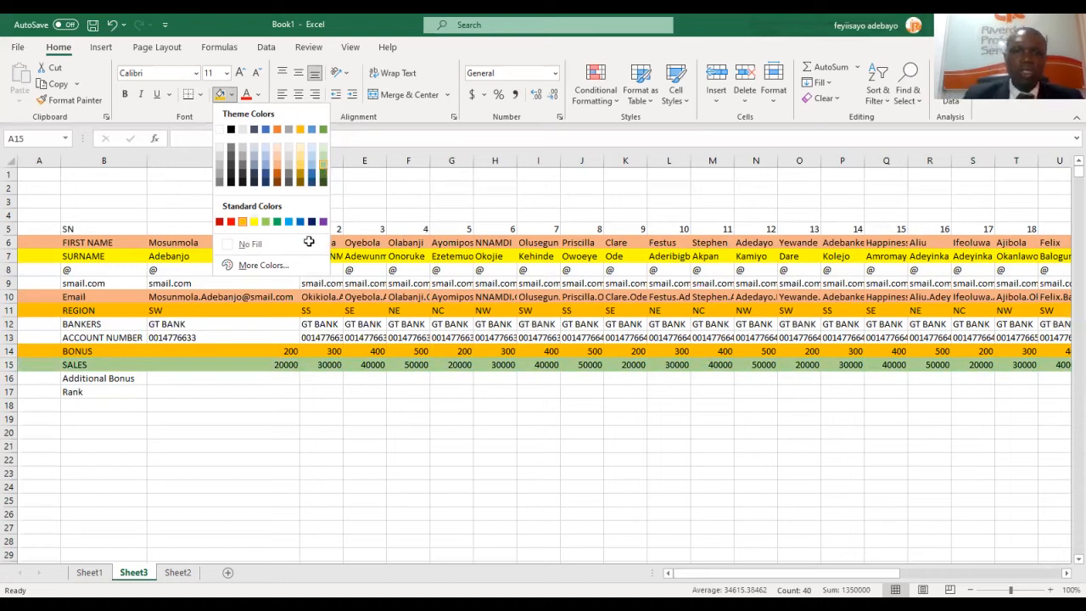
left_click(417, 456)
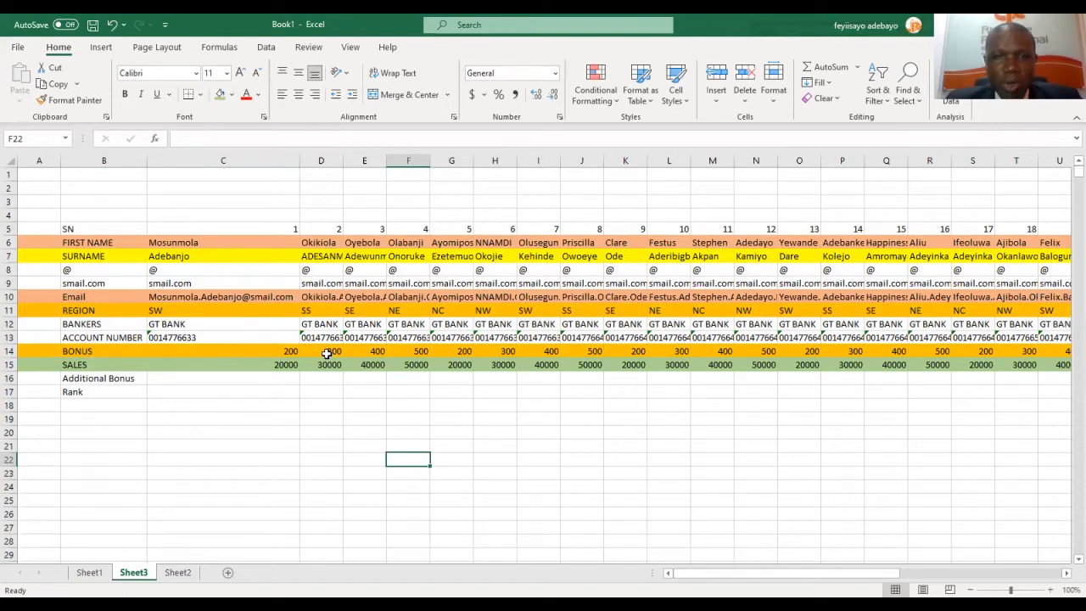
Copy the performance slip in A1:B8 of Sheet2.
left_click(64, 228)
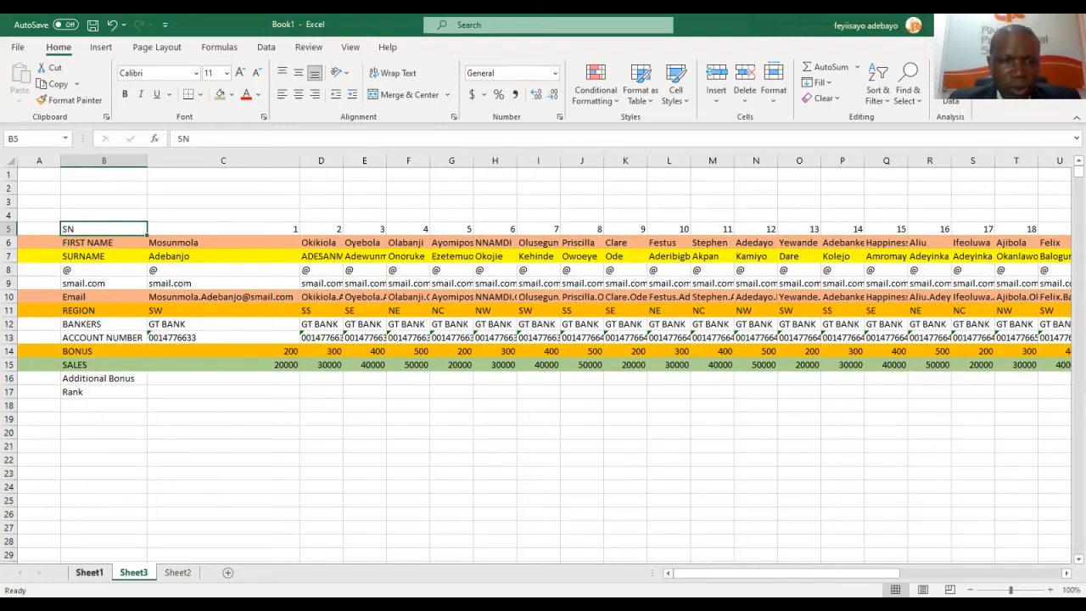
left_click(89, 572)
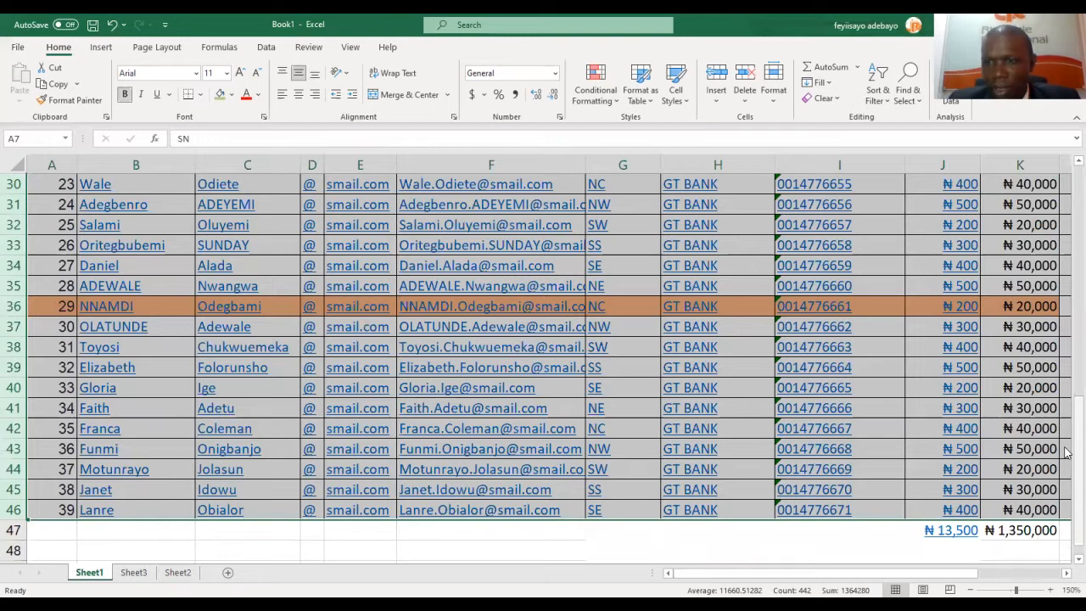
scroll(594, 365, "up", 8)
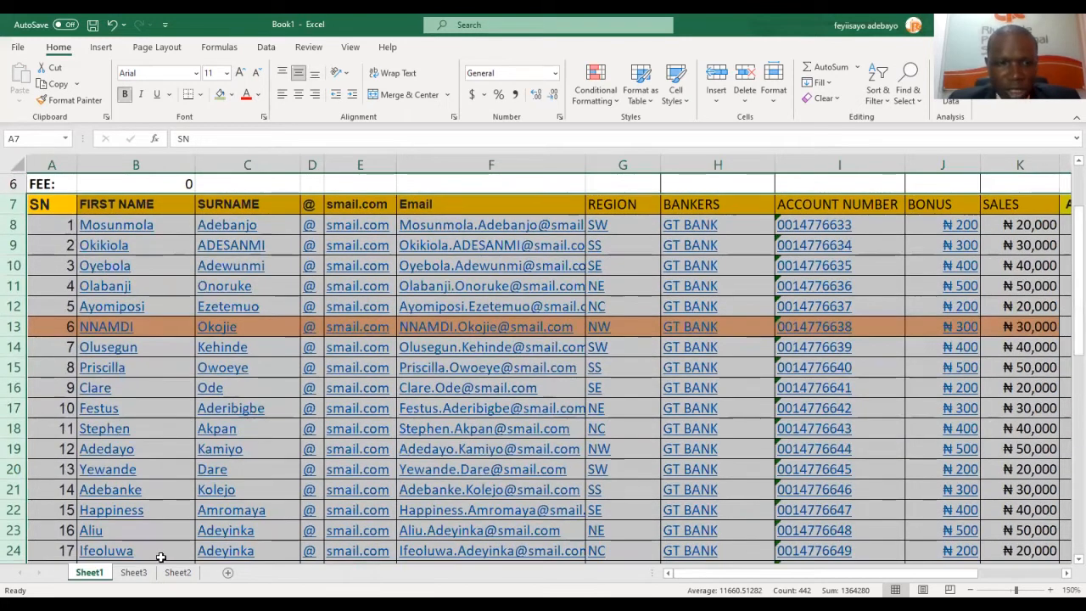
left_click(133, 571)
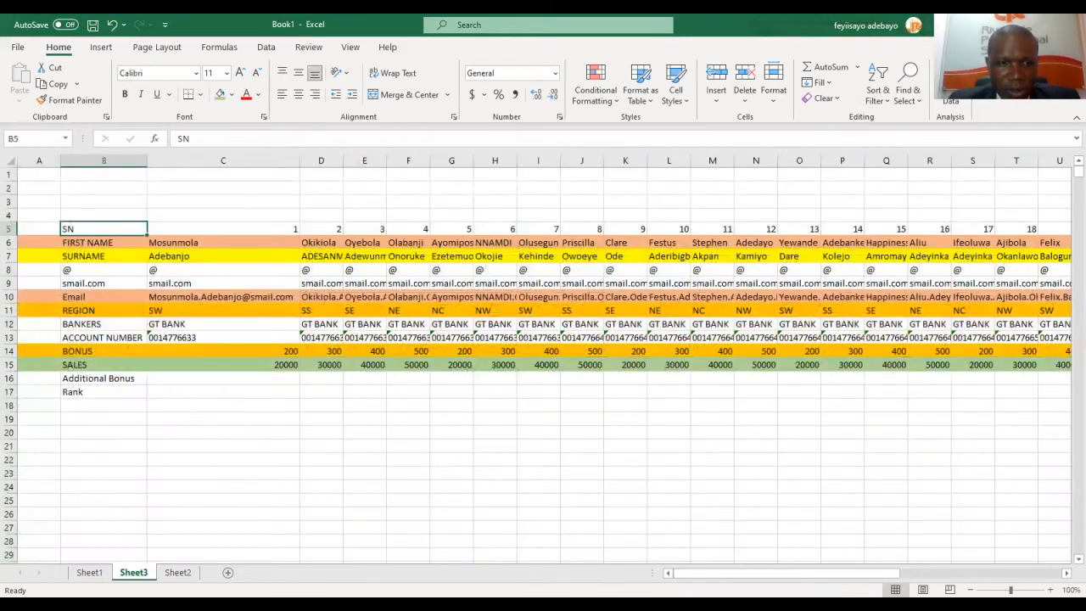
left_click(177, 572)
left_click_drag(45, 195, 266, 395)
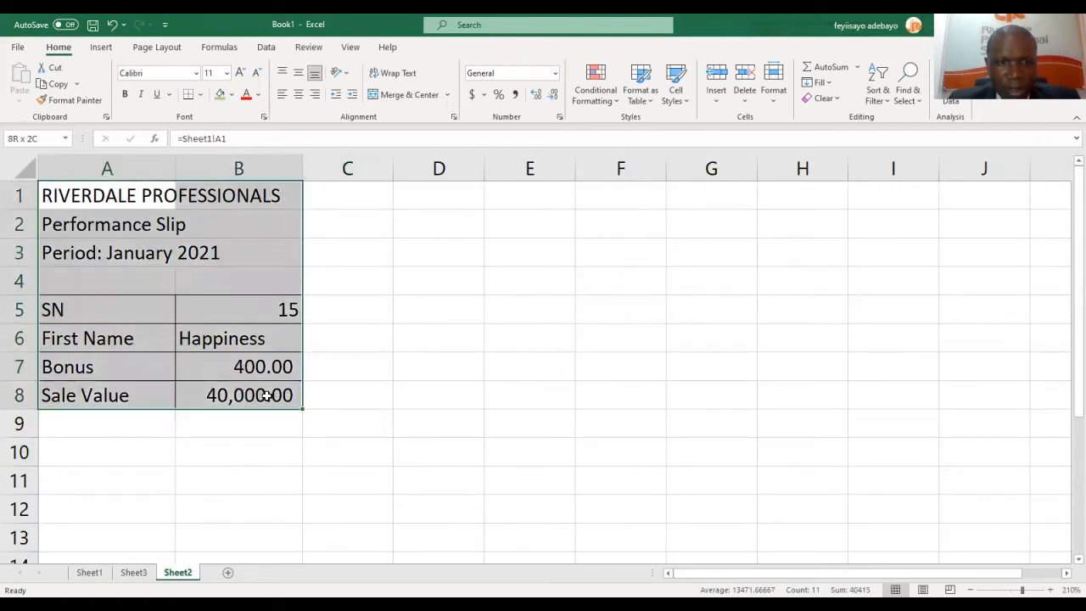
key("ctrl+c")
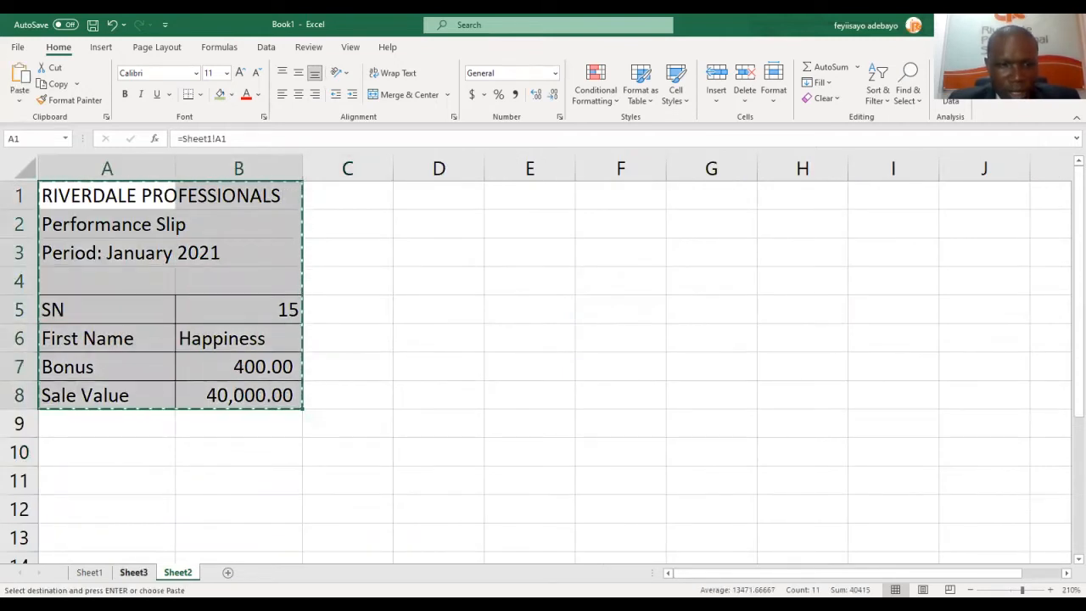
Paste the copied slip into Sheet3 from D20 and widen columns D and E to fit its labels.
left_click(133, 572)
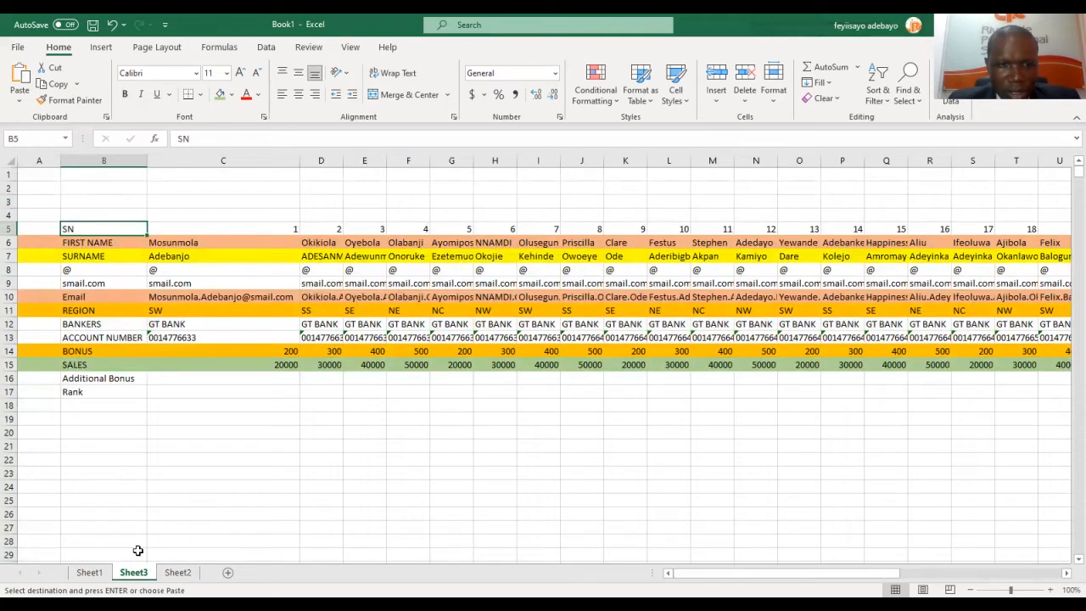
left_click(170, 451)
left_click(313, 428)
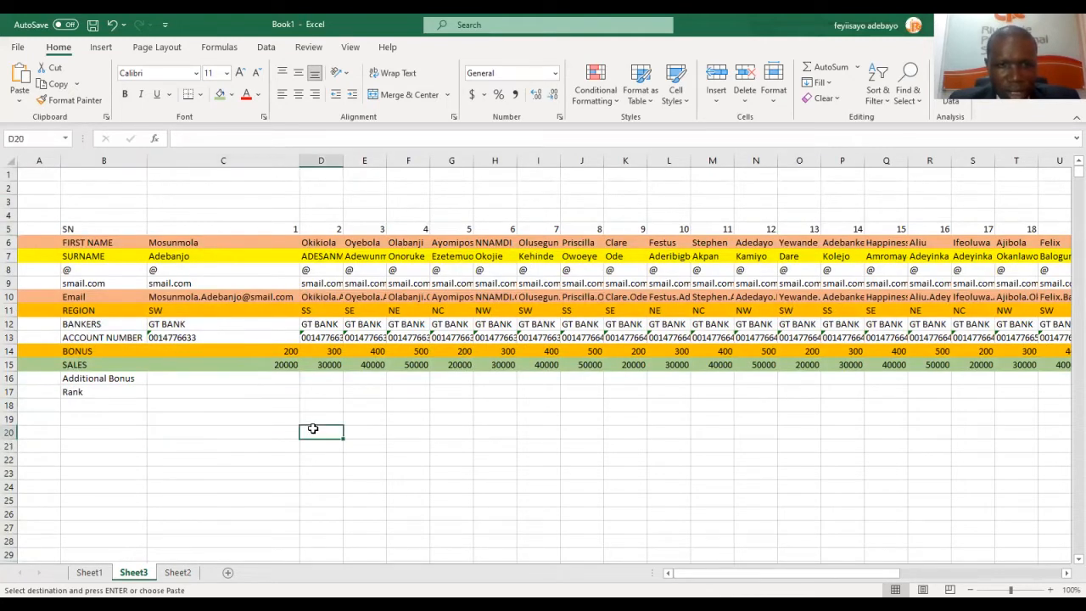
key("ctrl+v")
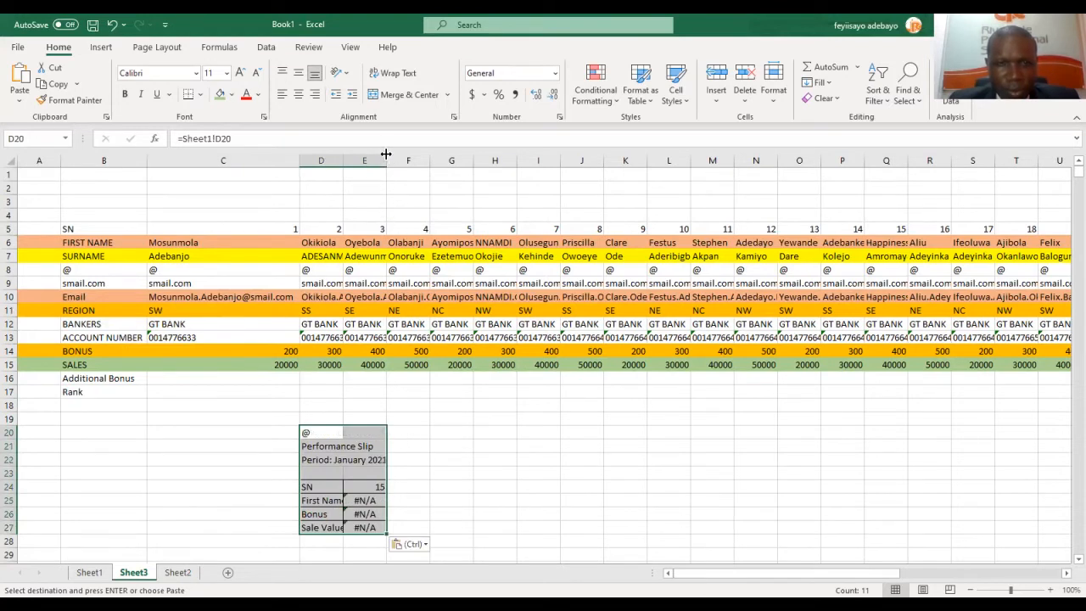
left_click_drag(386, 153, 436, 160)
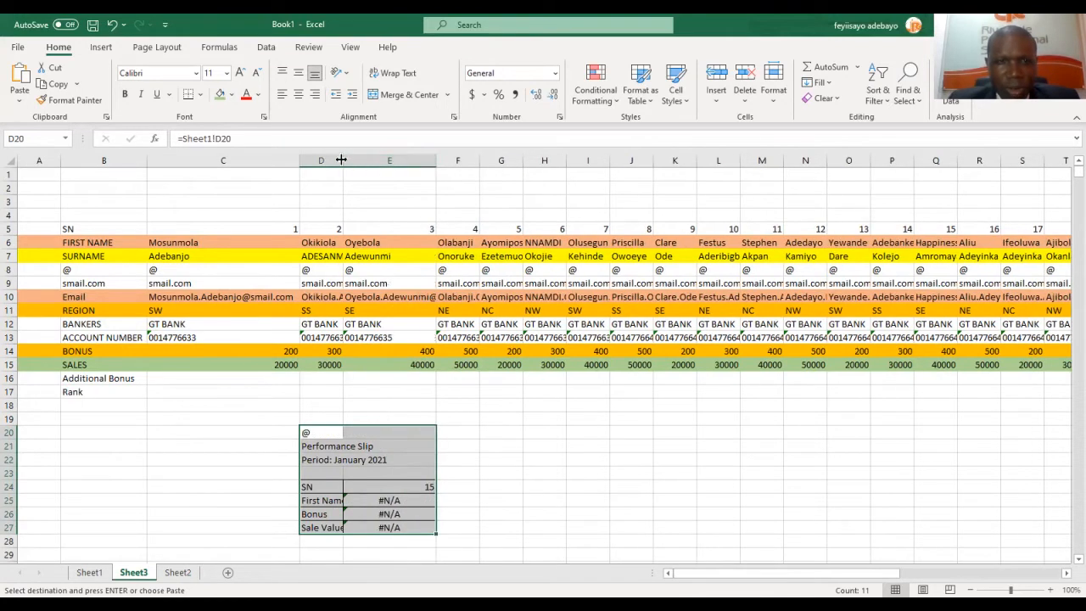
left_click_drag(340, 159, 392, 177)
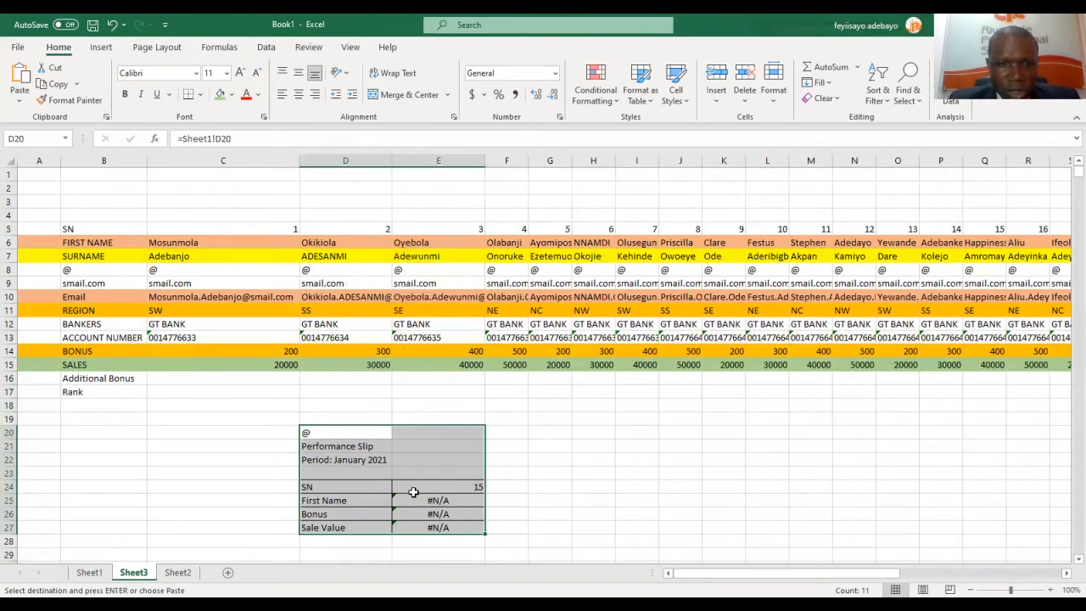
left_click(413, 490)
Link the slip's title cell D20 on Sheet3 to the company title in Sheet1 cell A1.
left_click(344, 446)
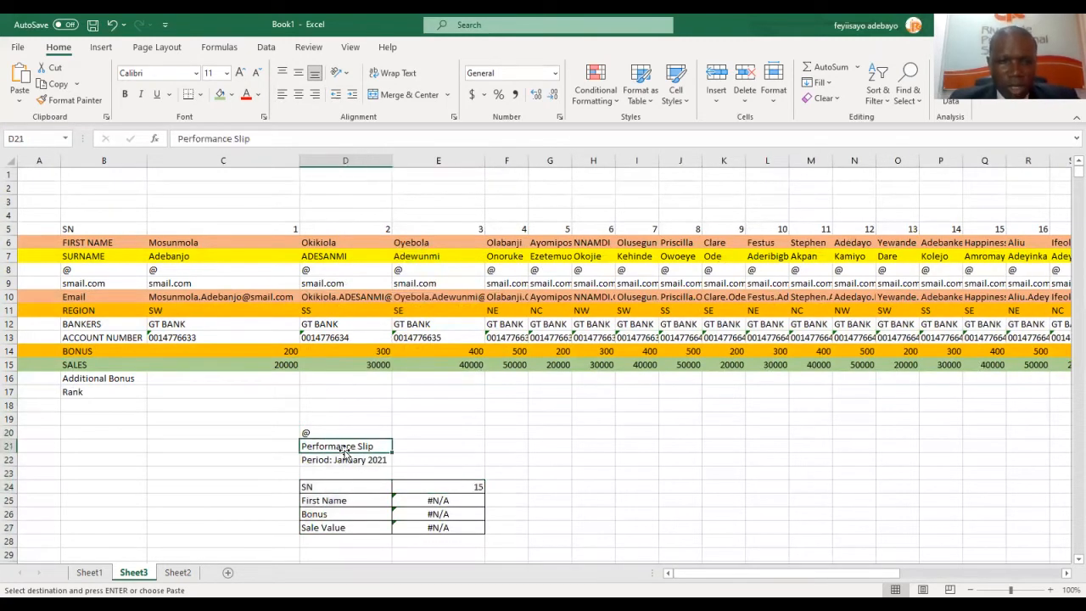
left_click(321, 434)
type("=")
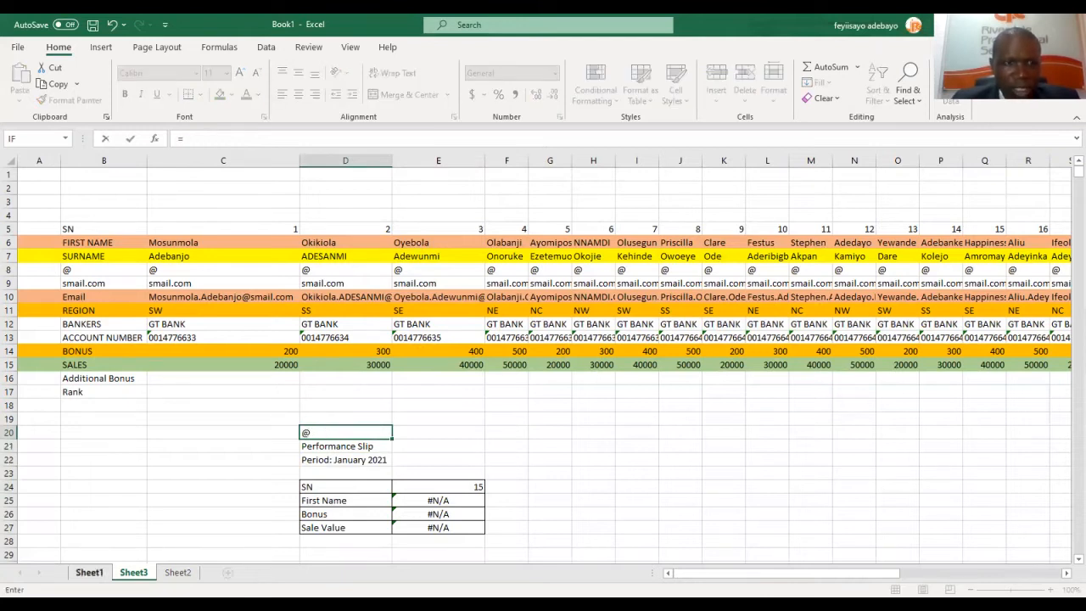
left_click(89, 572)
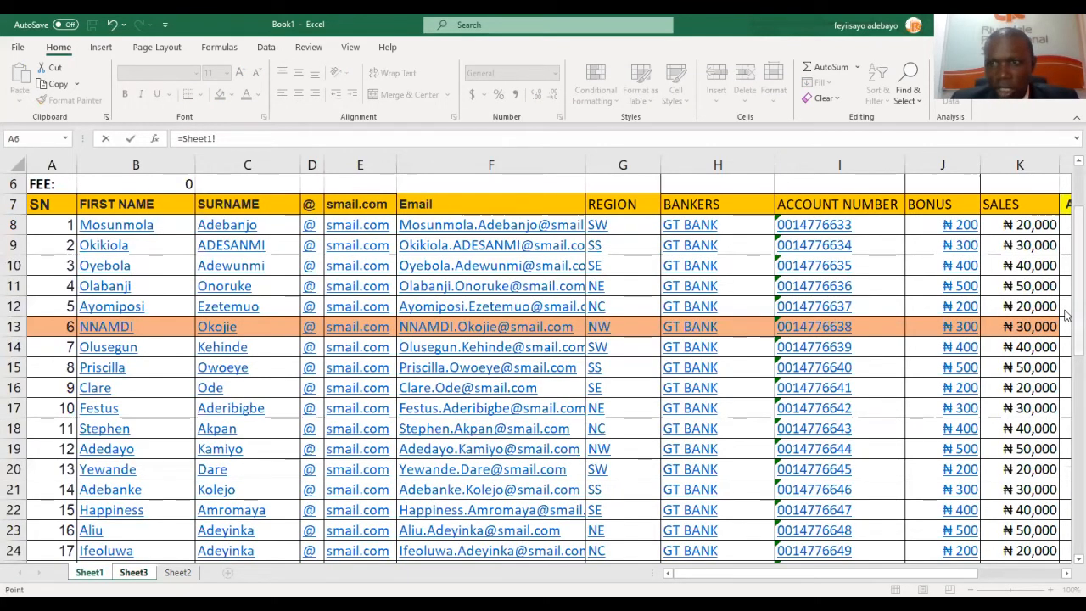
scroll(1067, 315, "up", 2)
left_click(348, 197)
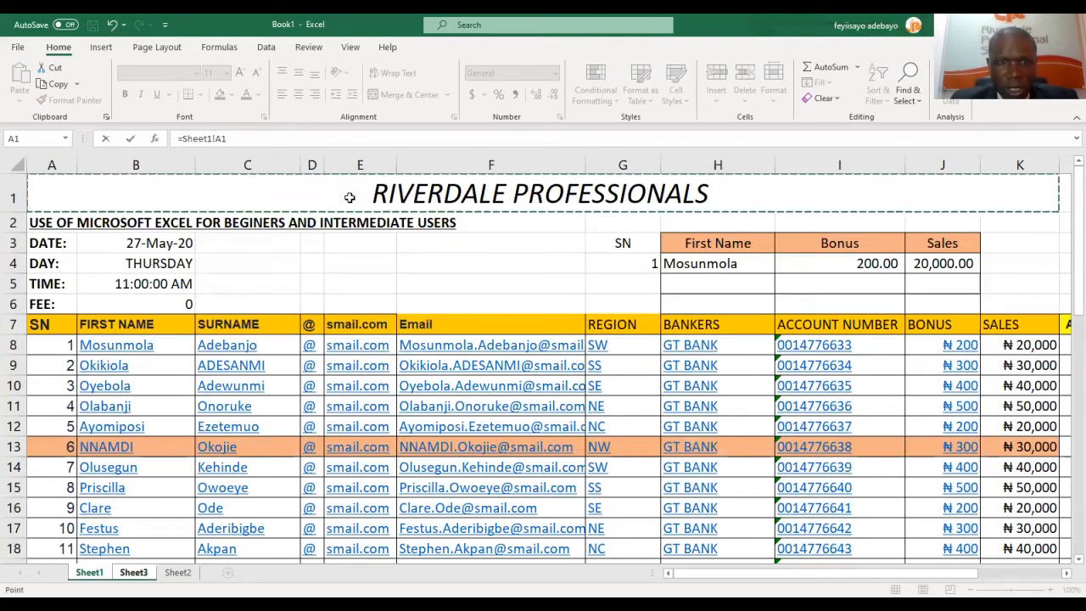
key("Return")
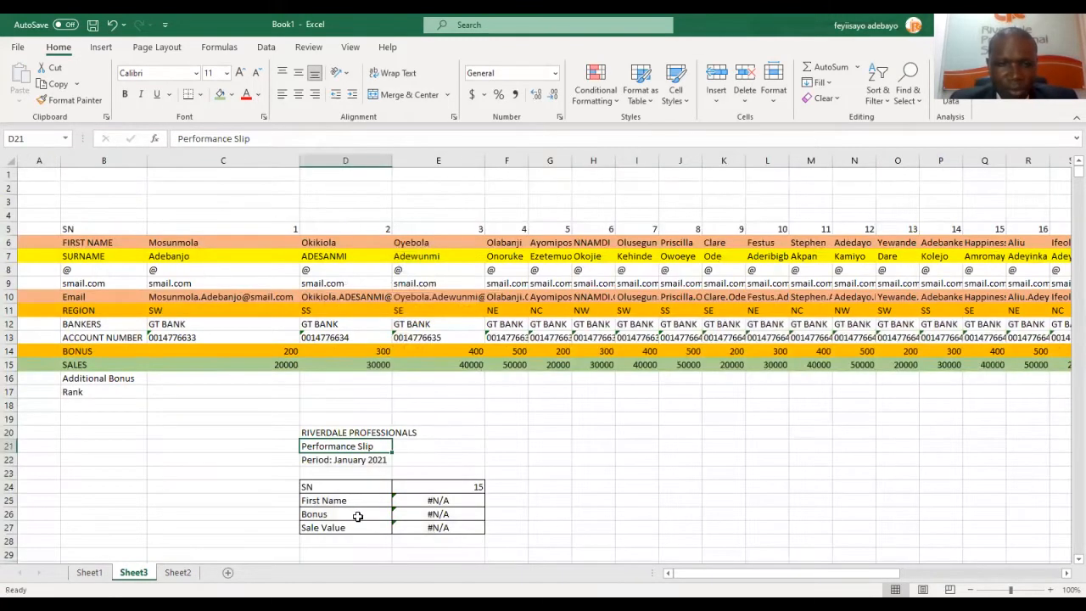
Check the slip's pasted lookup formulas and replace the First Name formula in E25 with an HLOOKUP.
left_click(451, 487)
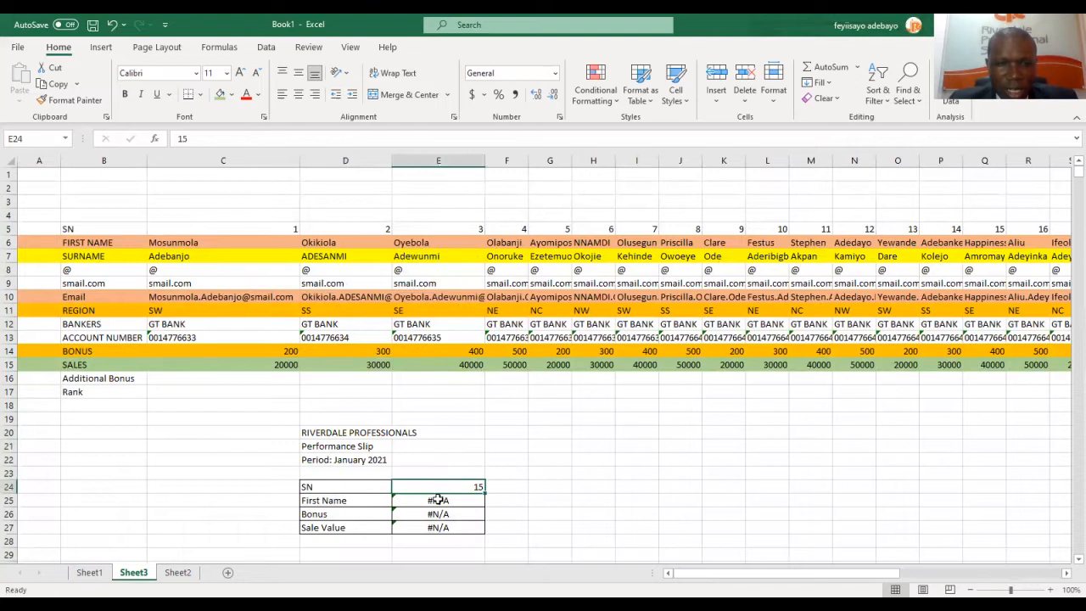
left_click(434, 502)
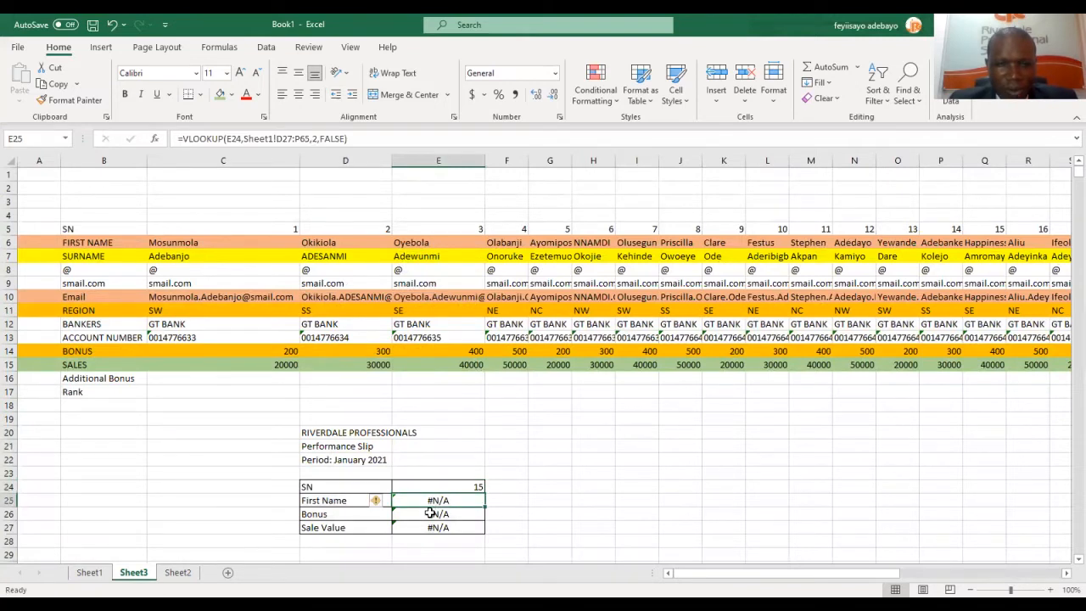
left_click(430, 514)
left_click(427, 527)
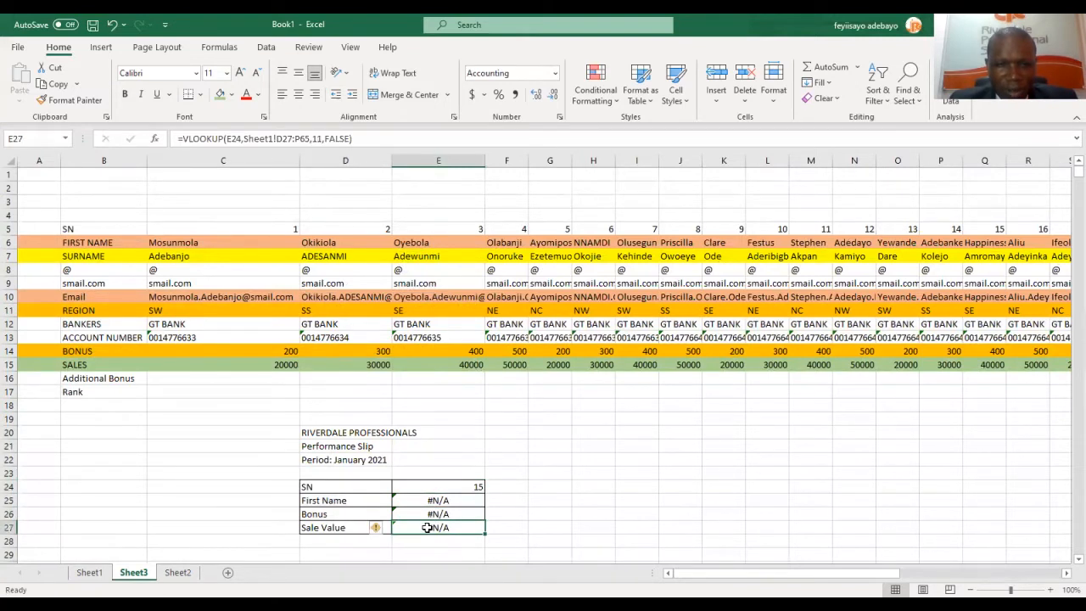
left_click(433, 499)
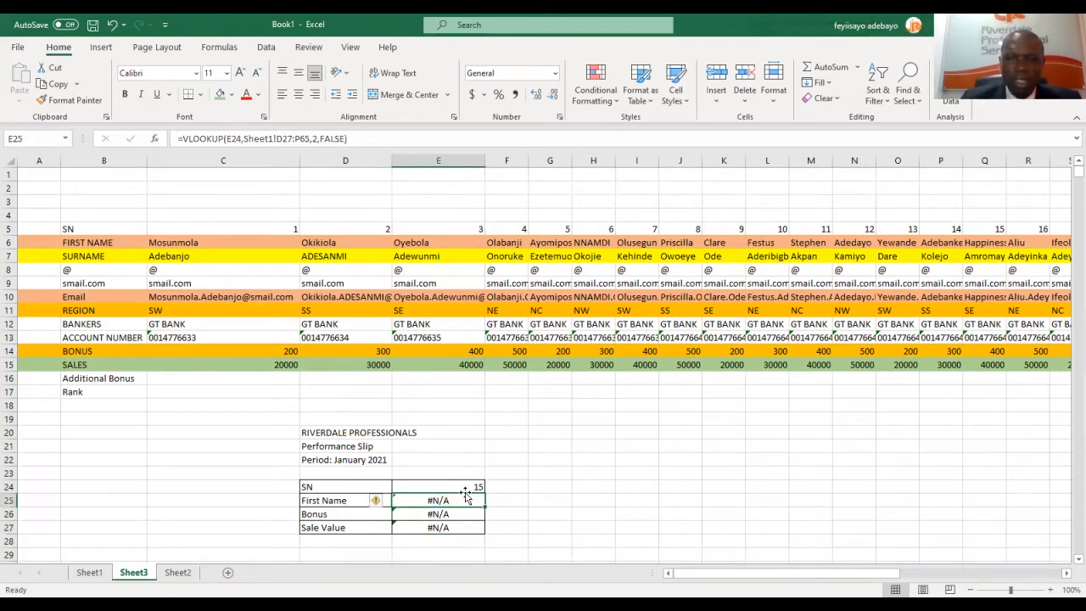
type("=")
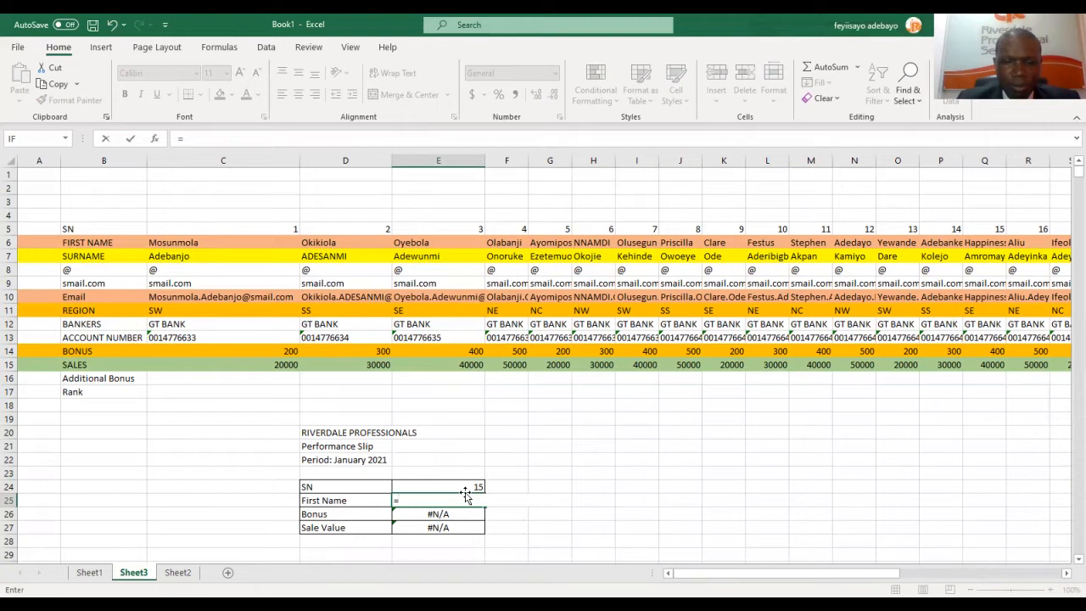
type("h")
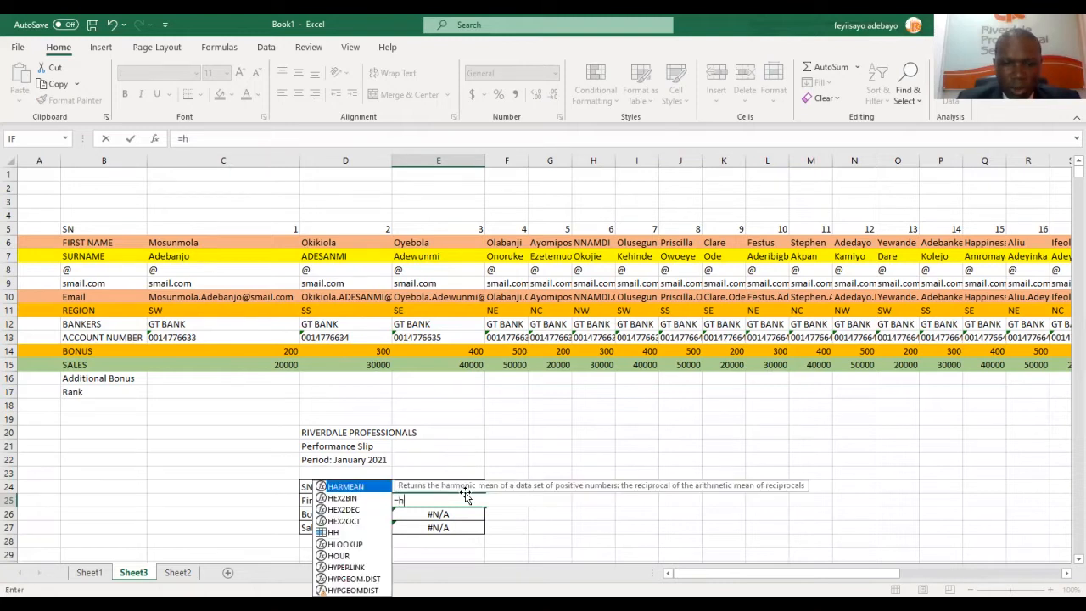
type("look")
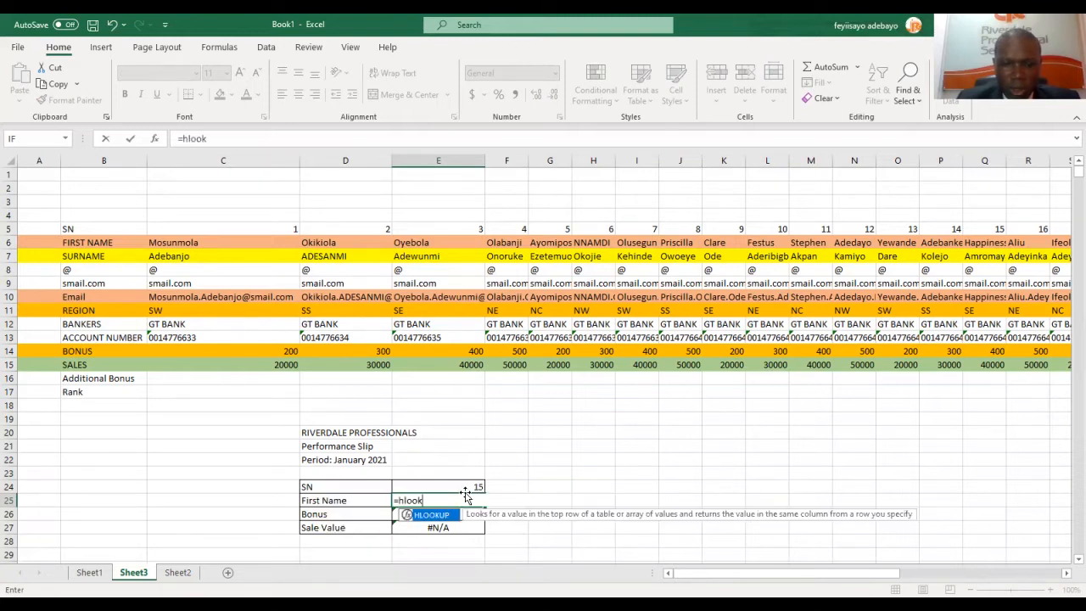
type("up(")
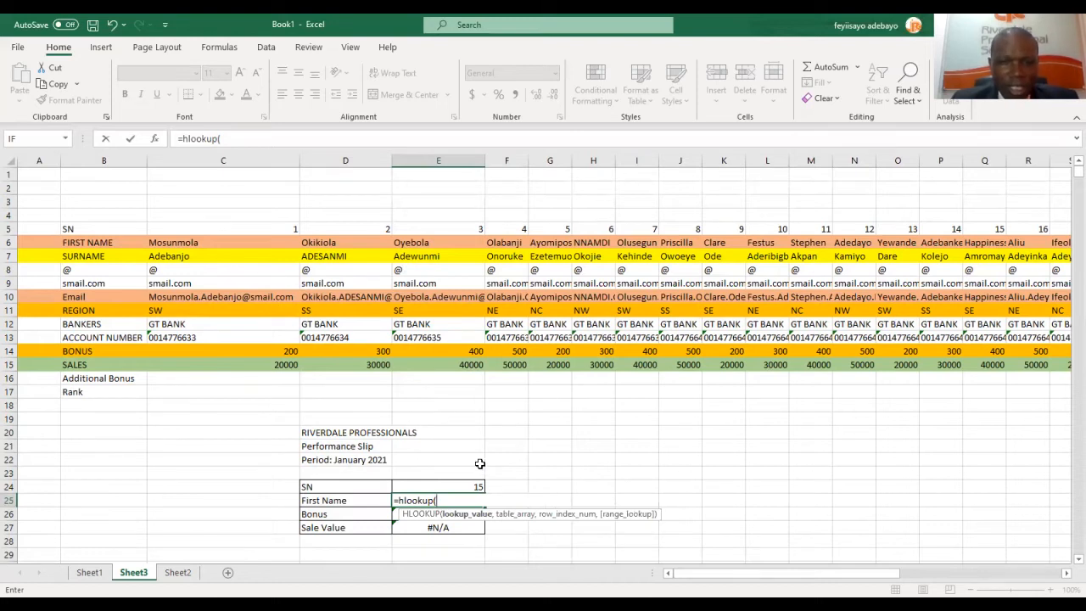
left_click(74, 229)
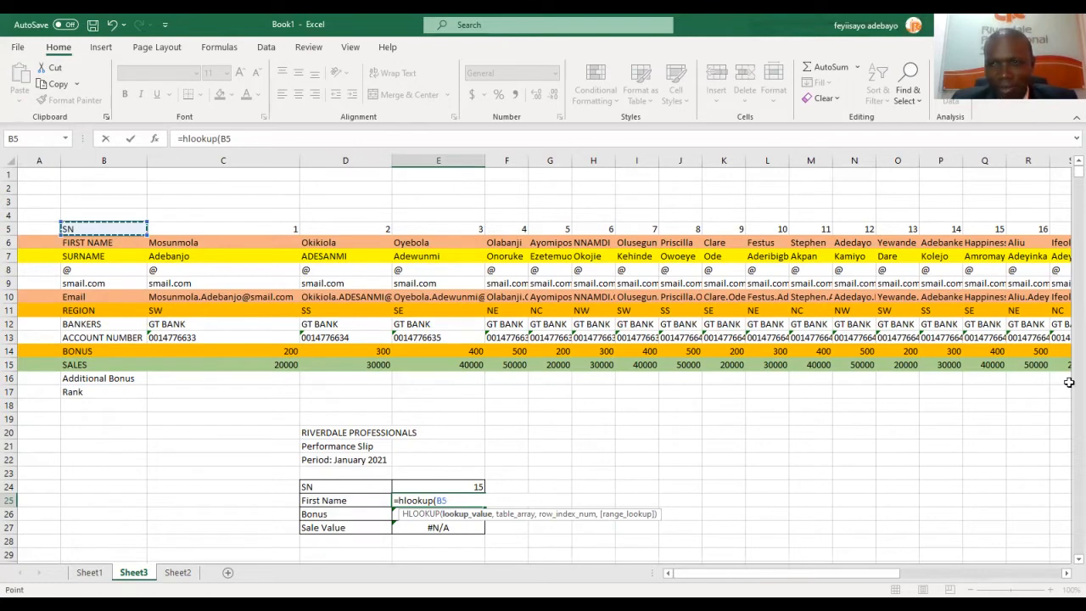
left_click_drag(1069, 382, 673, 362)
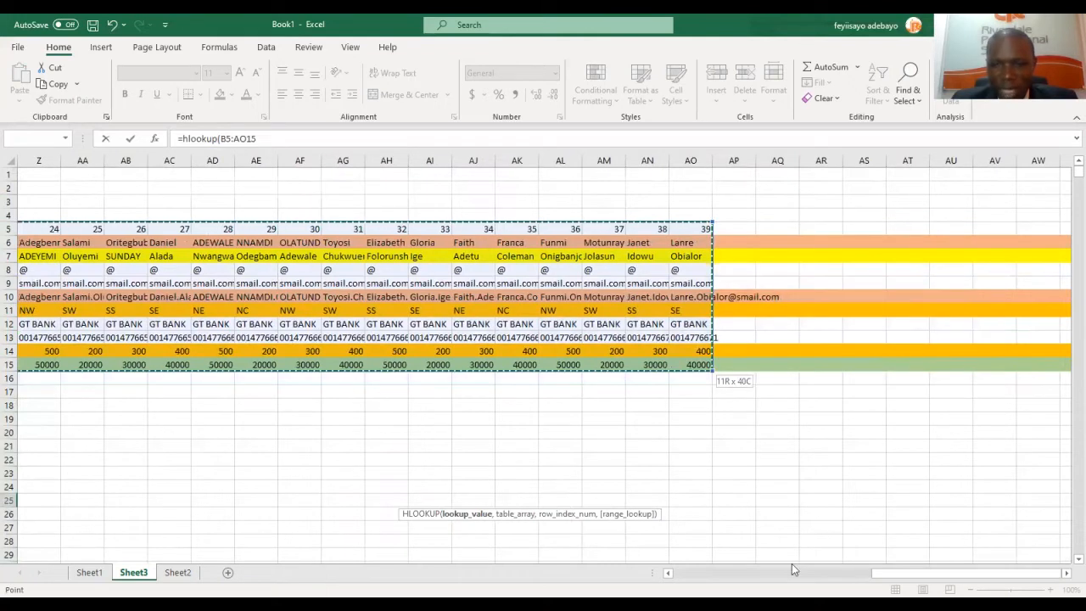
left_click_drag(907, 572, 709, 573)
left_click_drag(422, 550, 175, 518)
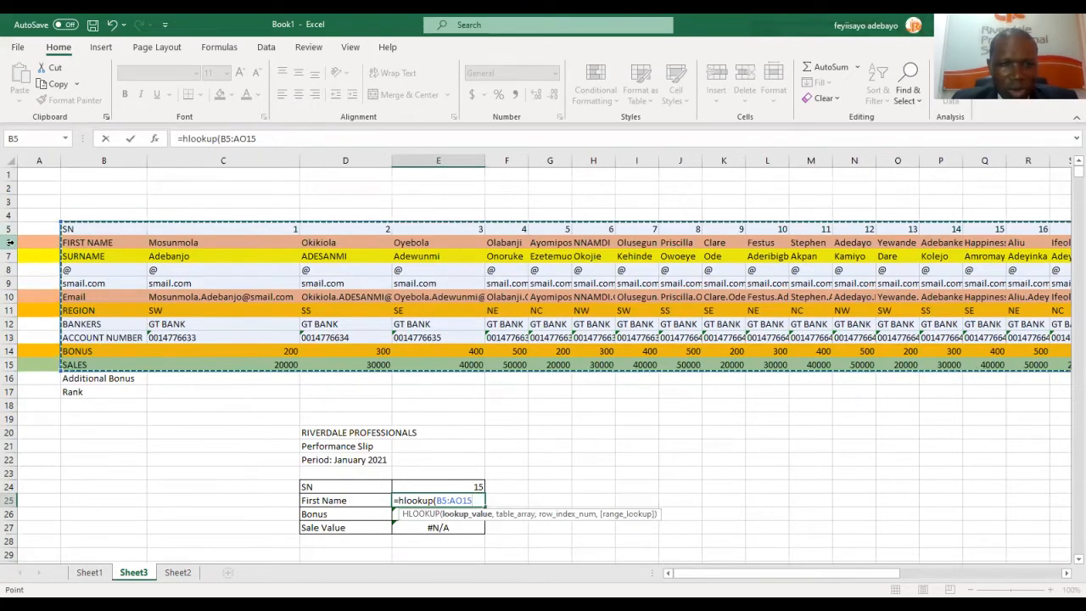
type(",2")
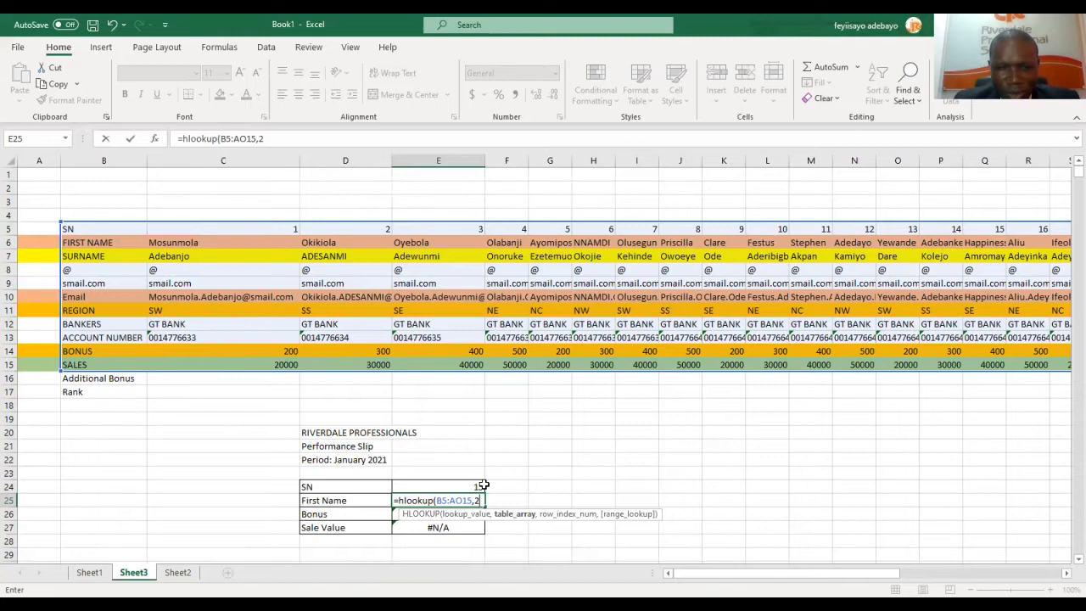
left_click(437, 500)
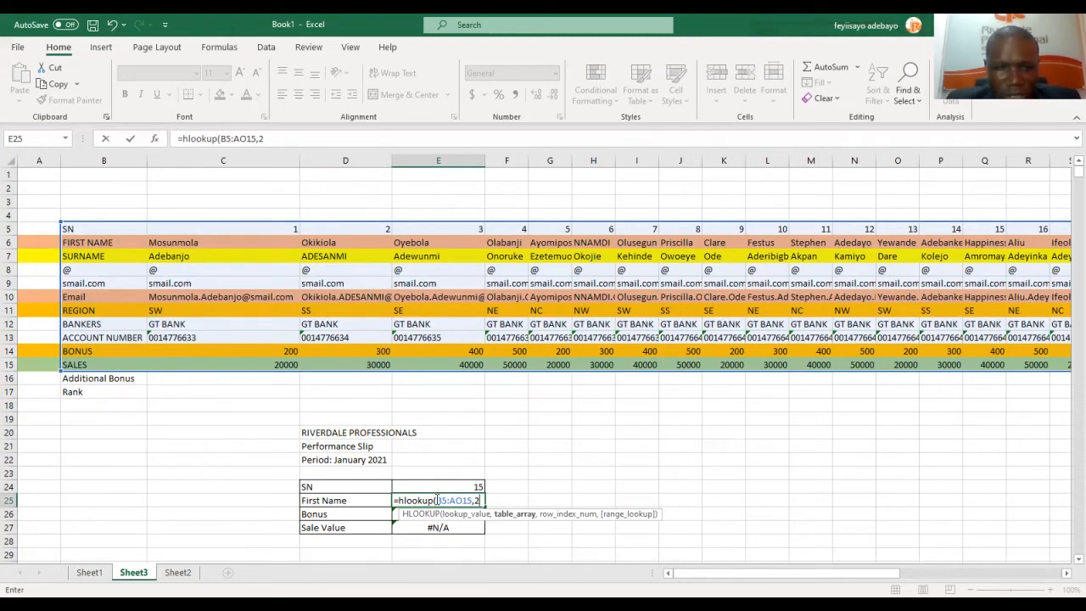
left_click(437, 500)
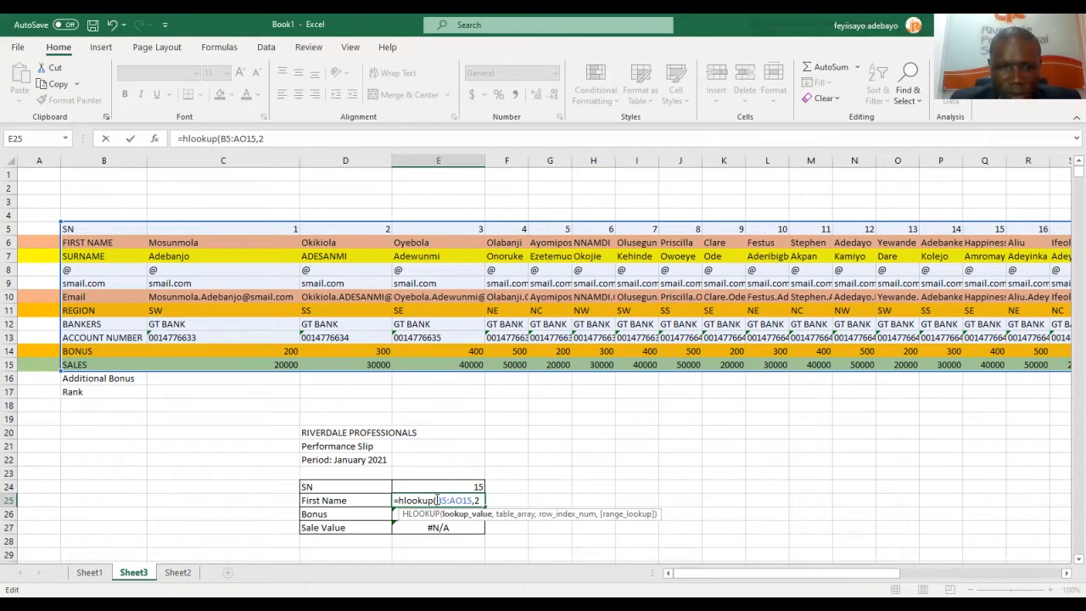
key("BackSpace")
key("Escape")
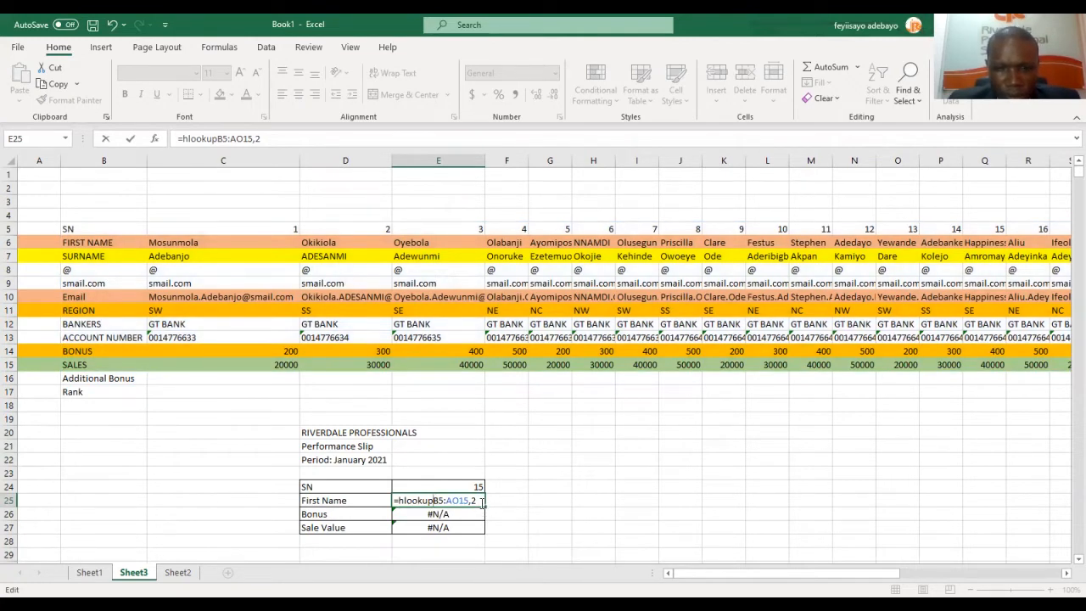
key("Return")
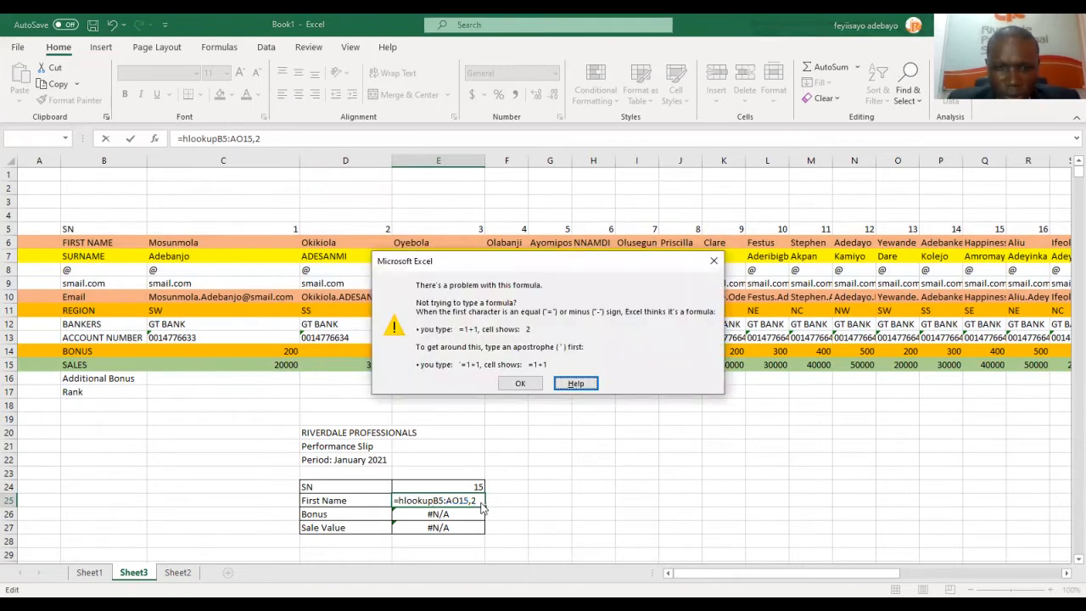
left_click(520, 383)
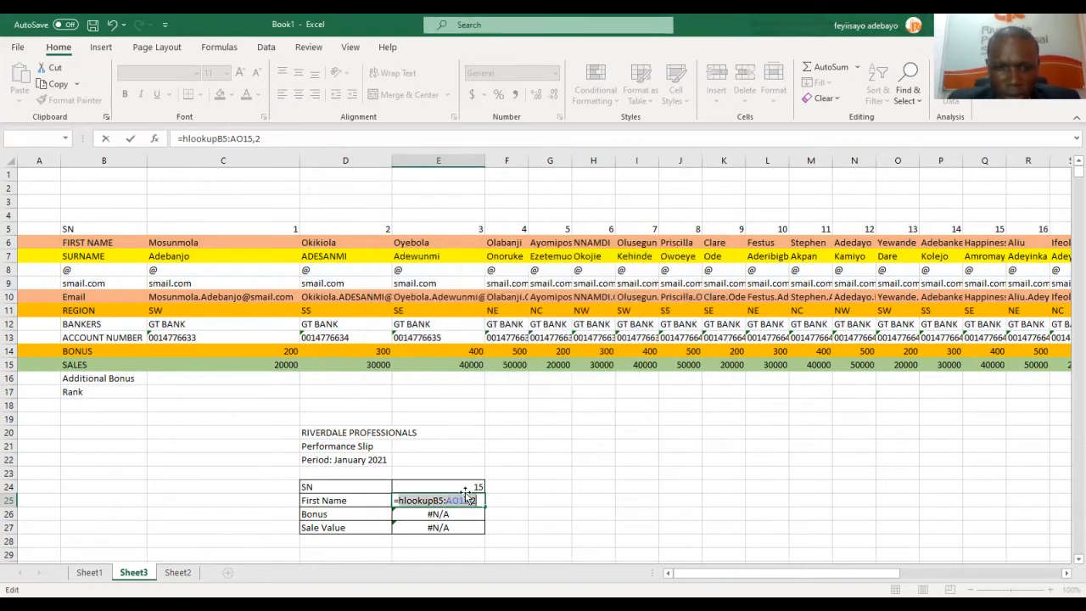
Enter =HLOOKUP(E24,B5:AO15,2,FALSE) in cell E25 to return the performance slip's First Name.
type("=")
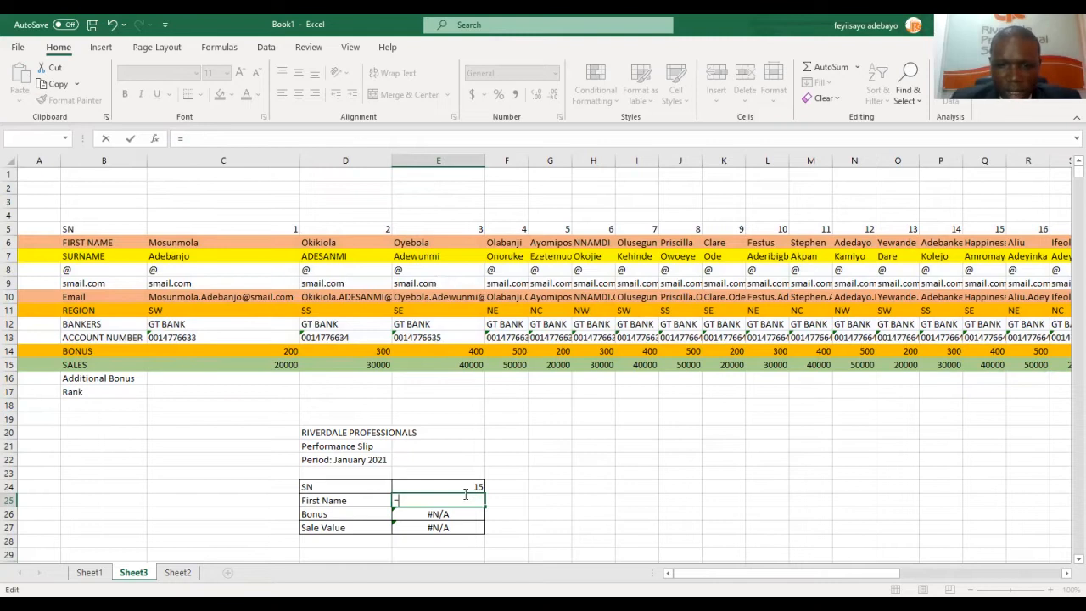
type("hlookup")
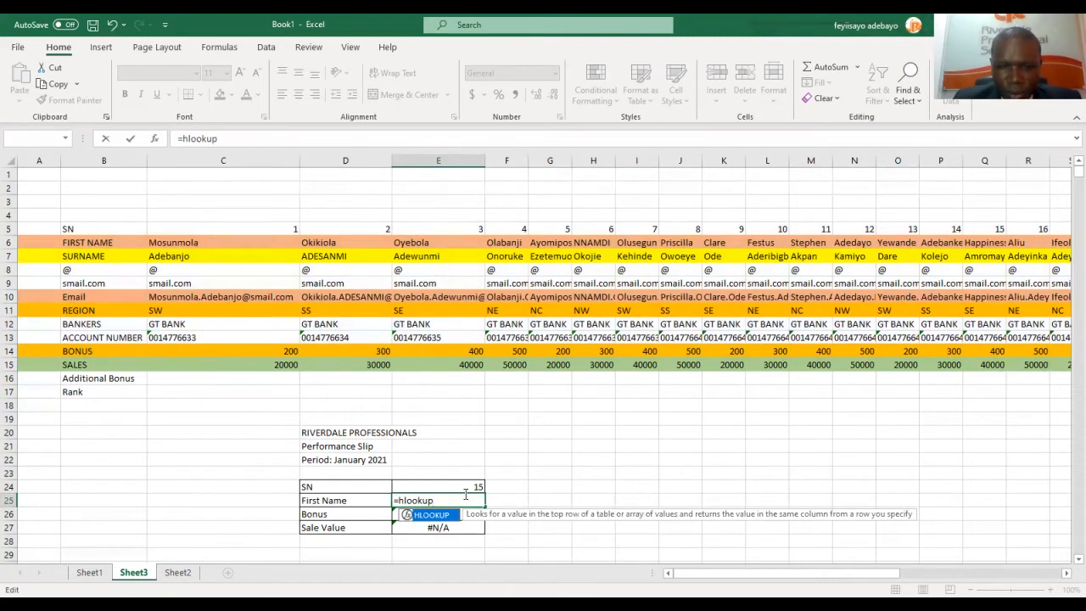
type("(")
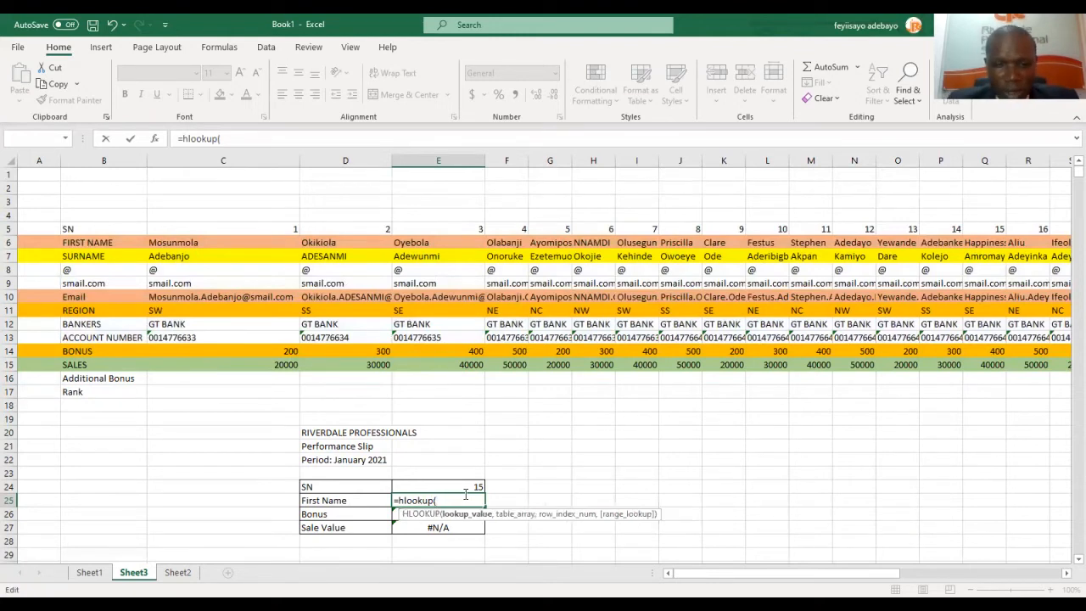
left_click(442, 485)
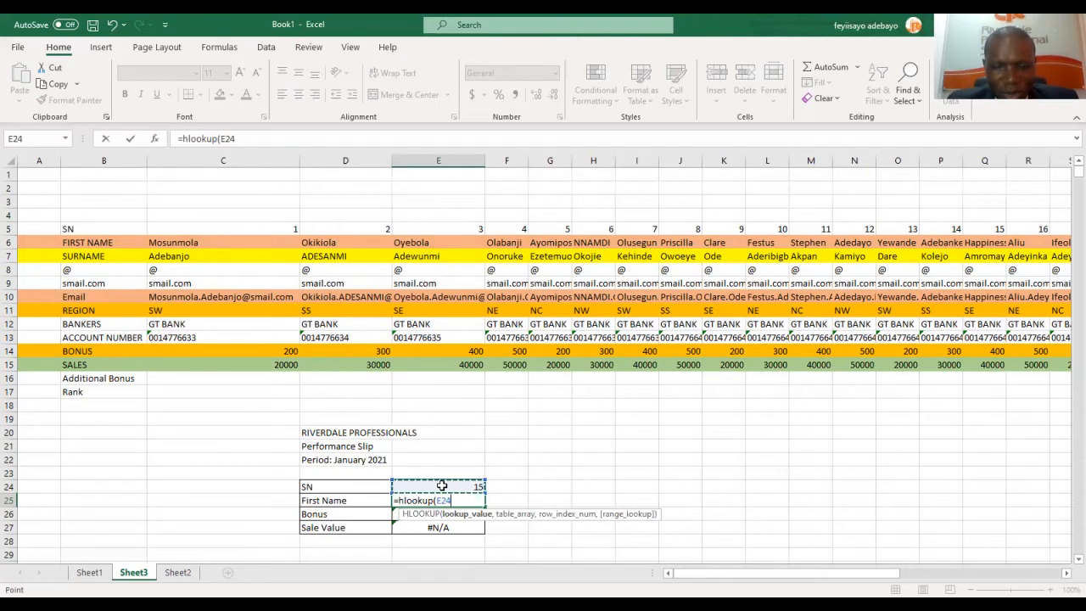
type(",")
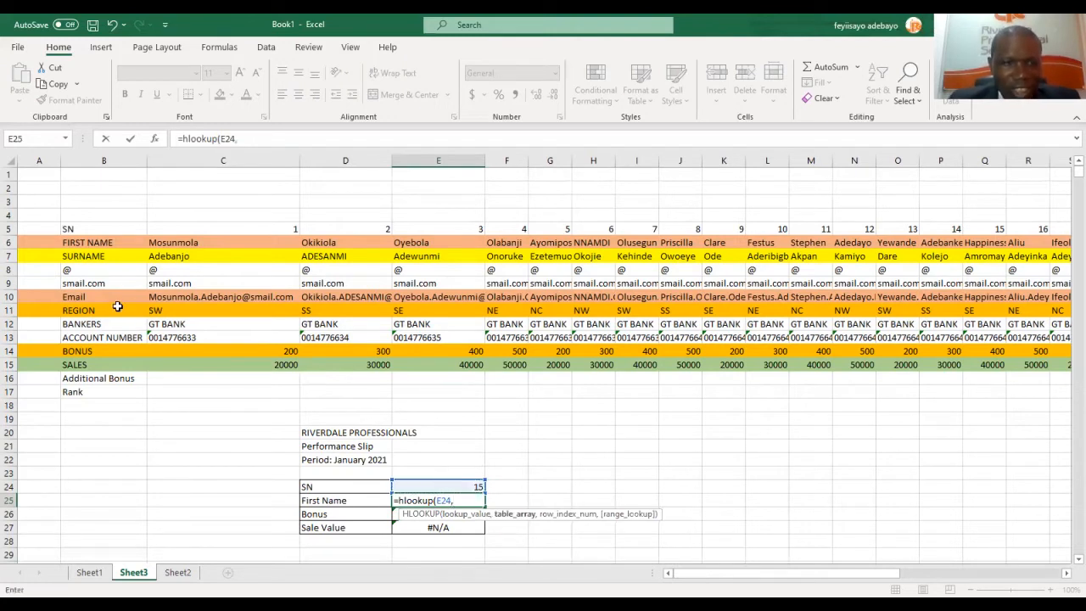
left_click(73, 228)
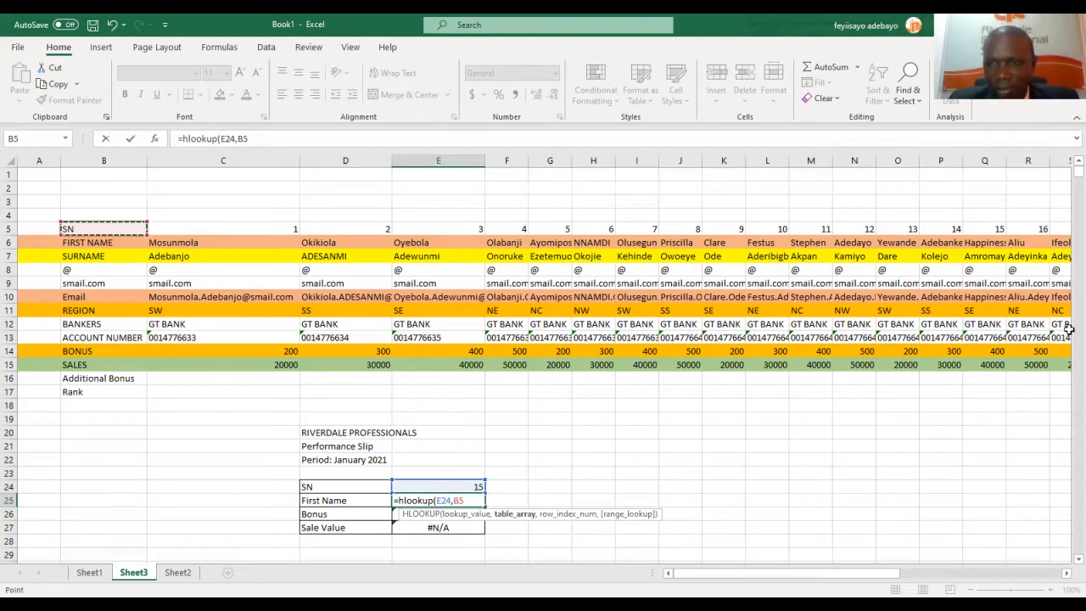
left_click_drag(1030, 366, 966, 364)
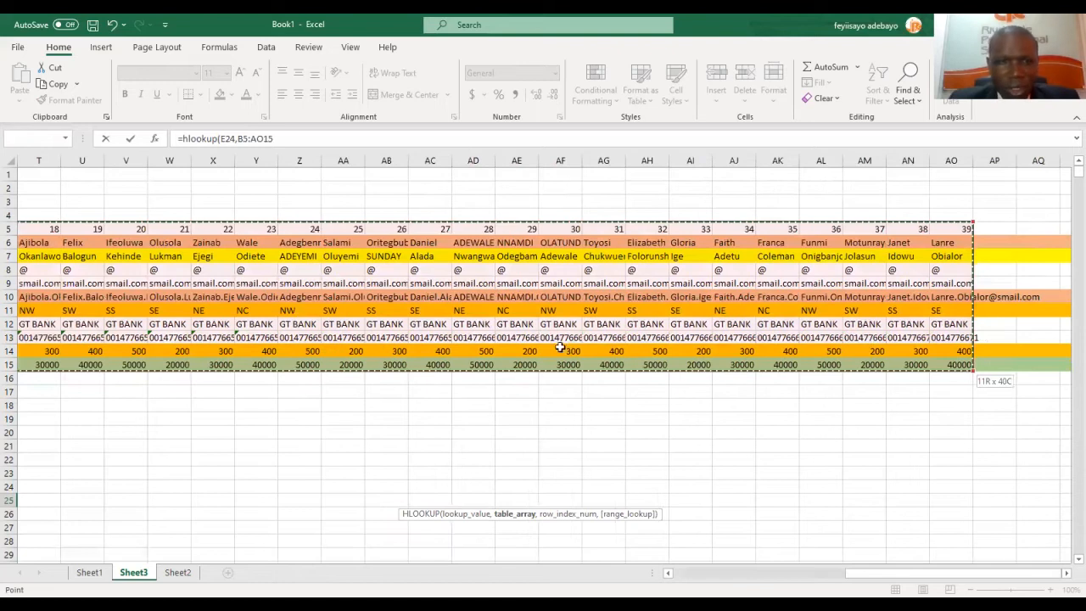
left_click(276, 138)
type(",")
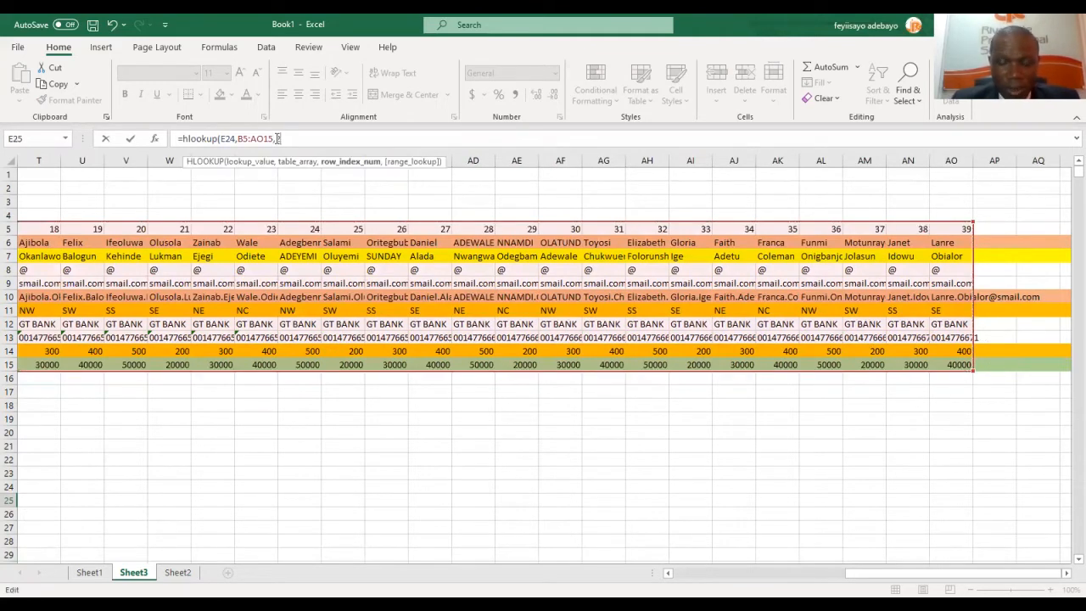
type("2,Fal")
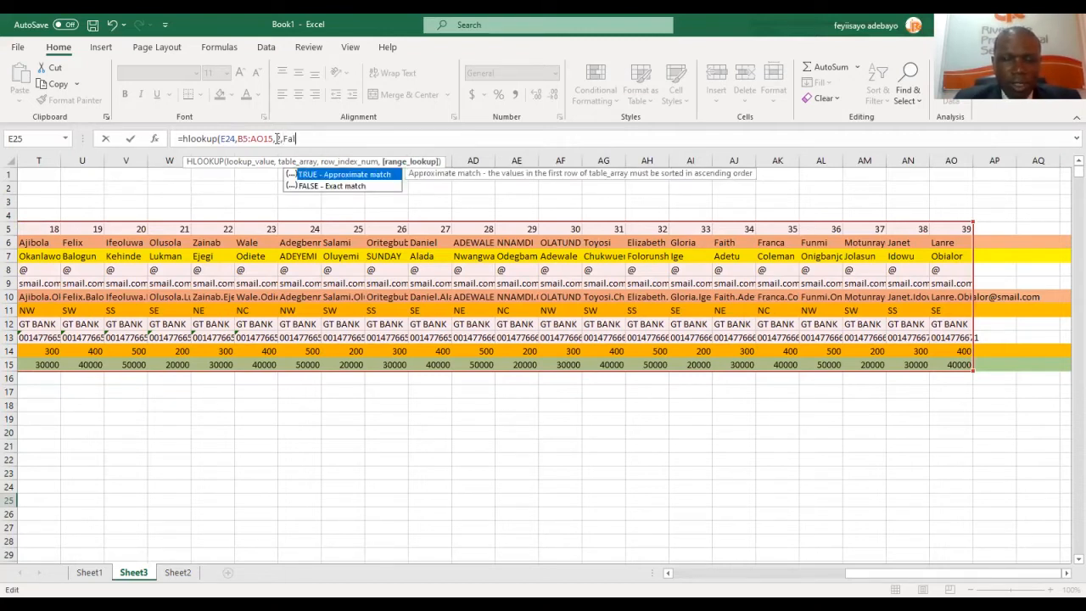
type("se)")
key("Return")
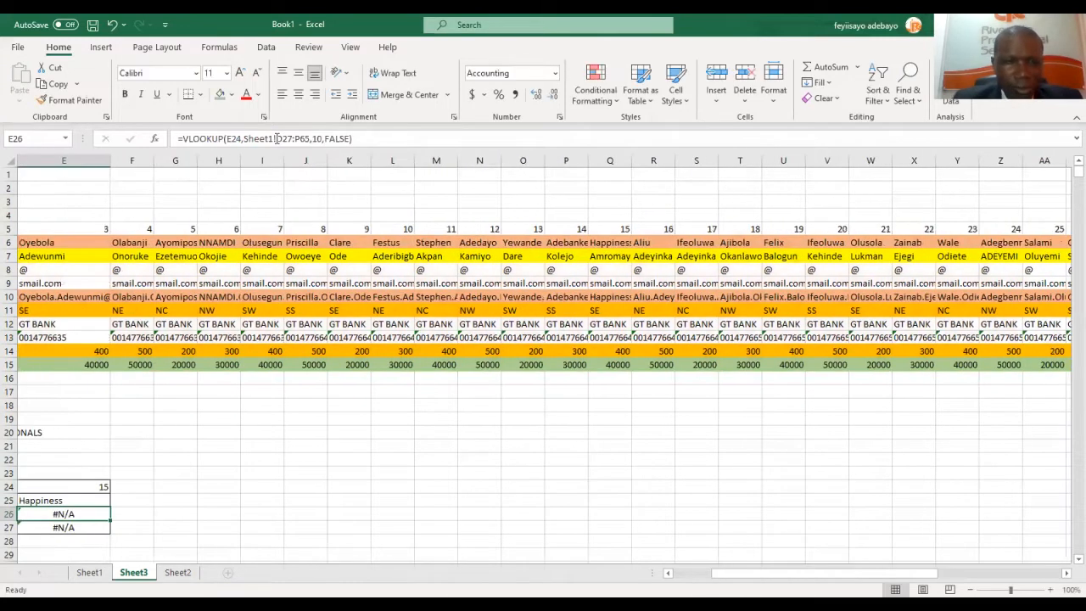
Check the First Name result against the record for serial number 15 in the horizontal table.
key("Home")
key("Up")
key("Up")
key("Up")
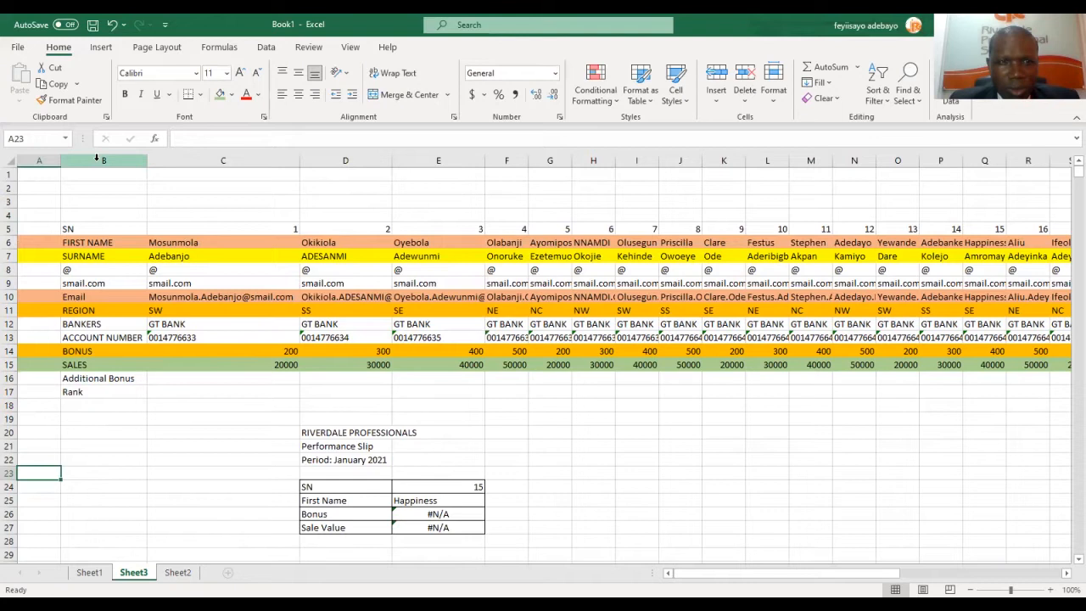
left_click(97, 157)
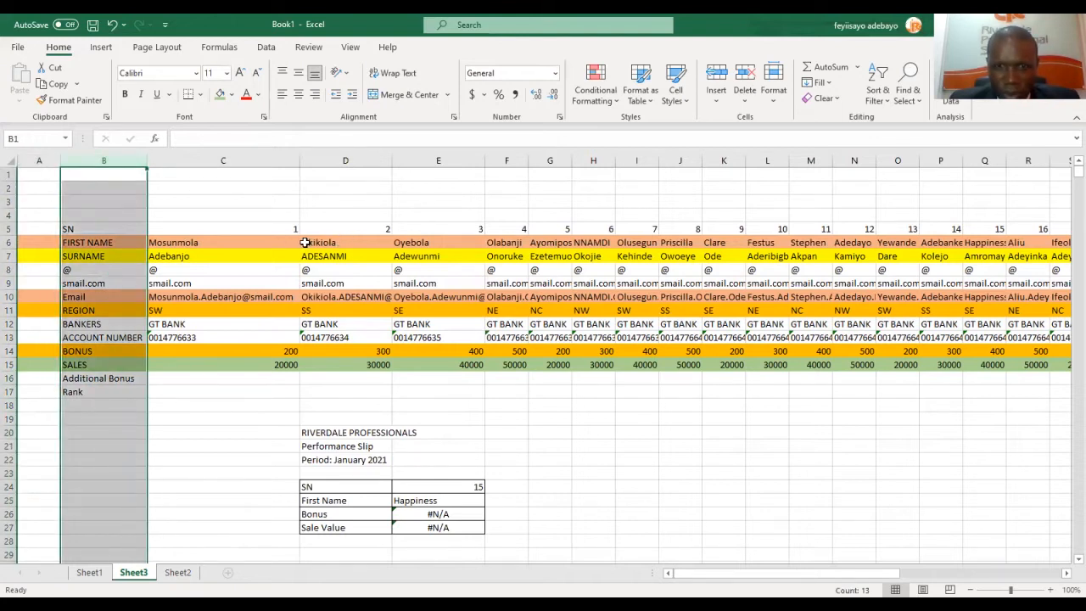
left_click(990, 231)
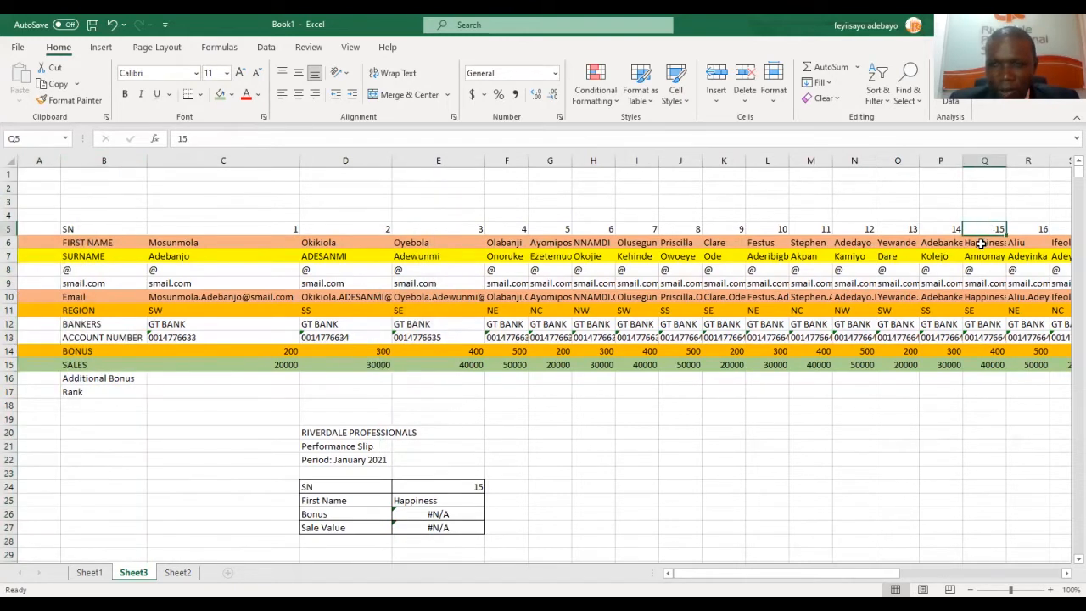
left_click(981, 243)
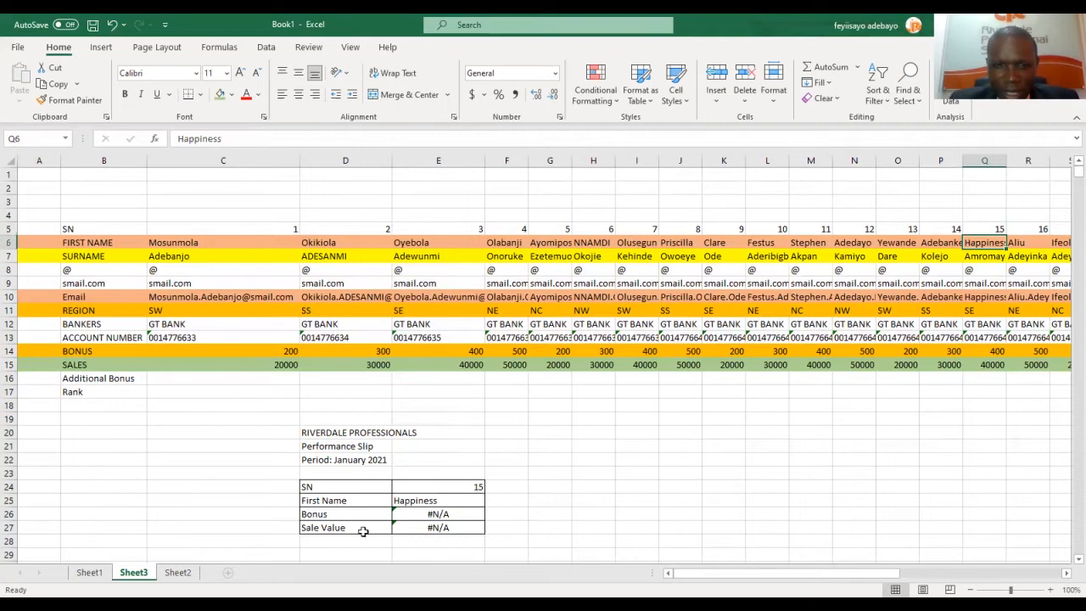
Compare the formulas in the slip's First Name and Bonus cells, E25 and E26.
left_click(430, 514)
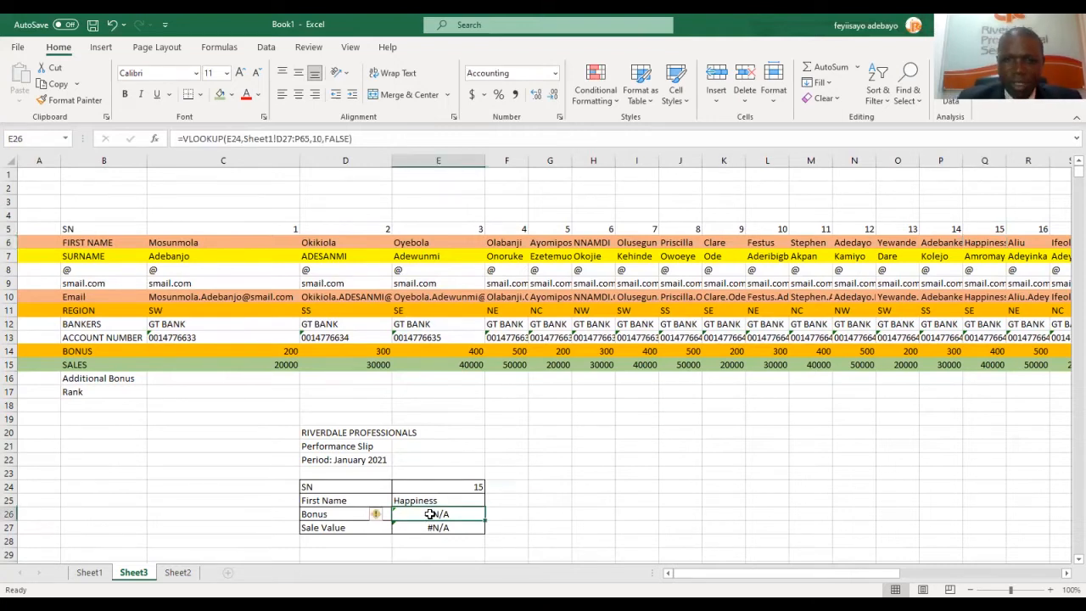
type("=")
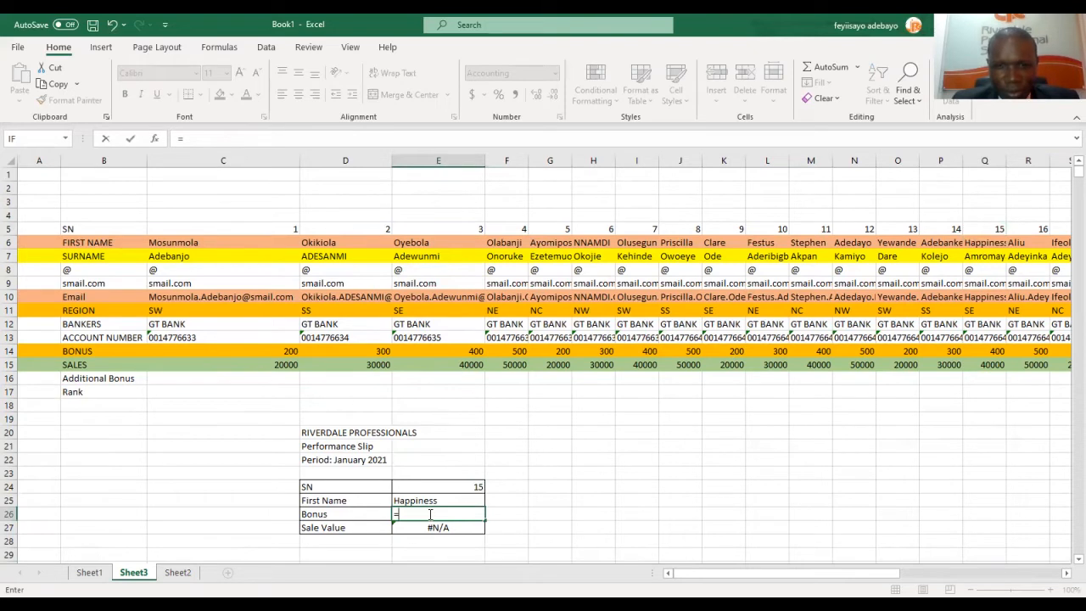
key("Escape")
key("Up")
key("Down")
key("Up")
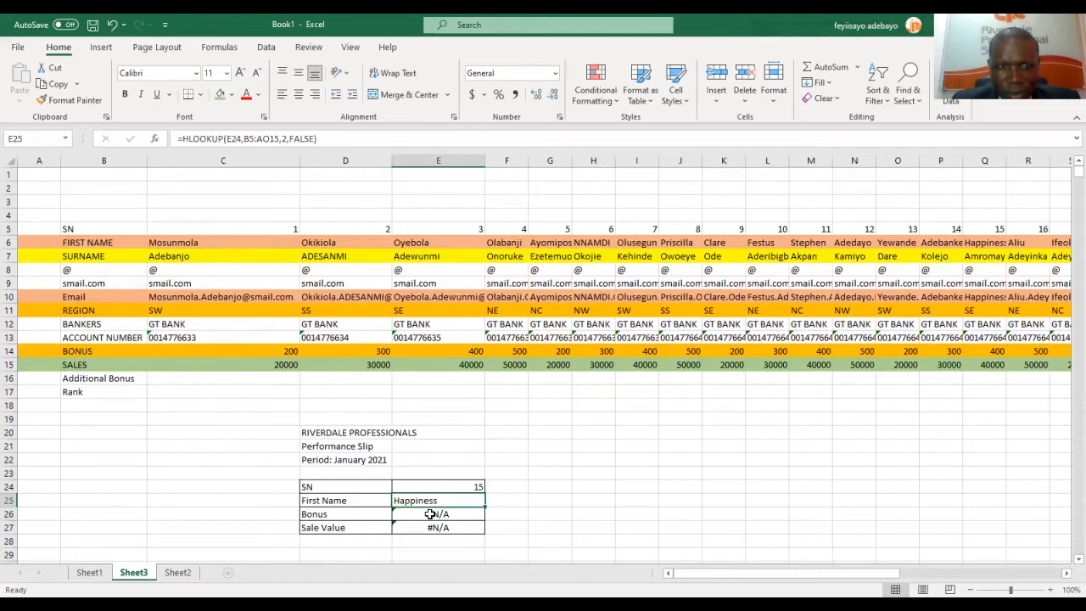
key("Down")
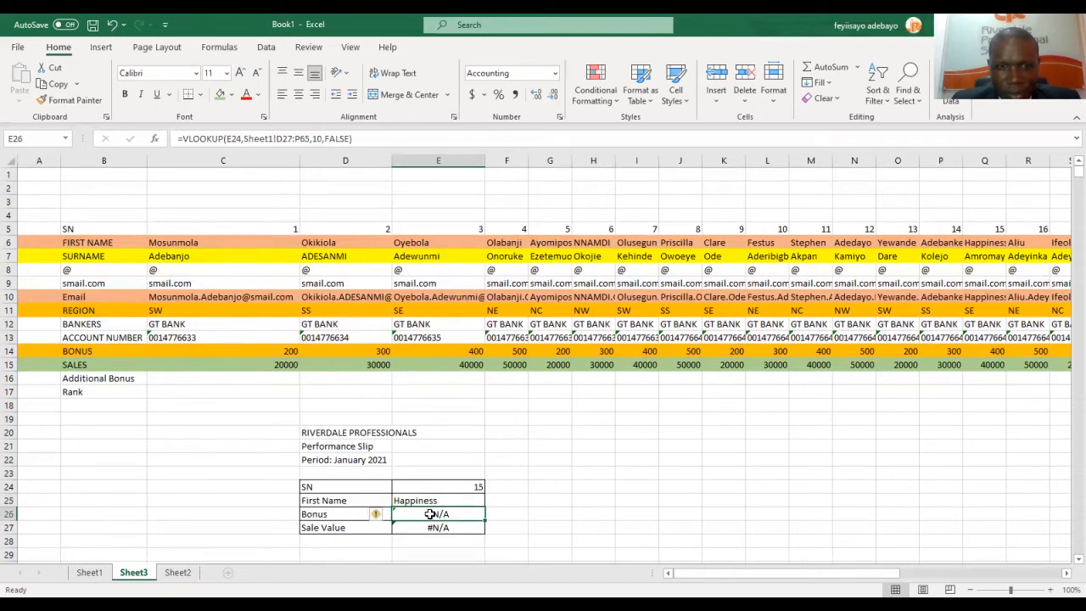
key("Up")
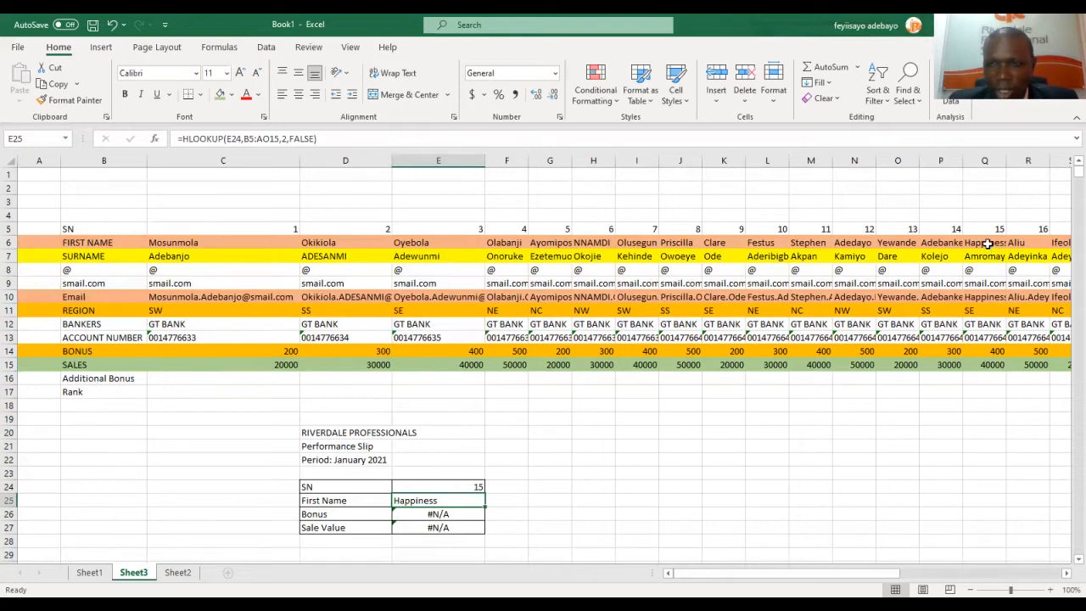
Go down the column for serial number 15 row by row from FIRST NAME to BONUS to work out the row index.
left_click(986, 243)
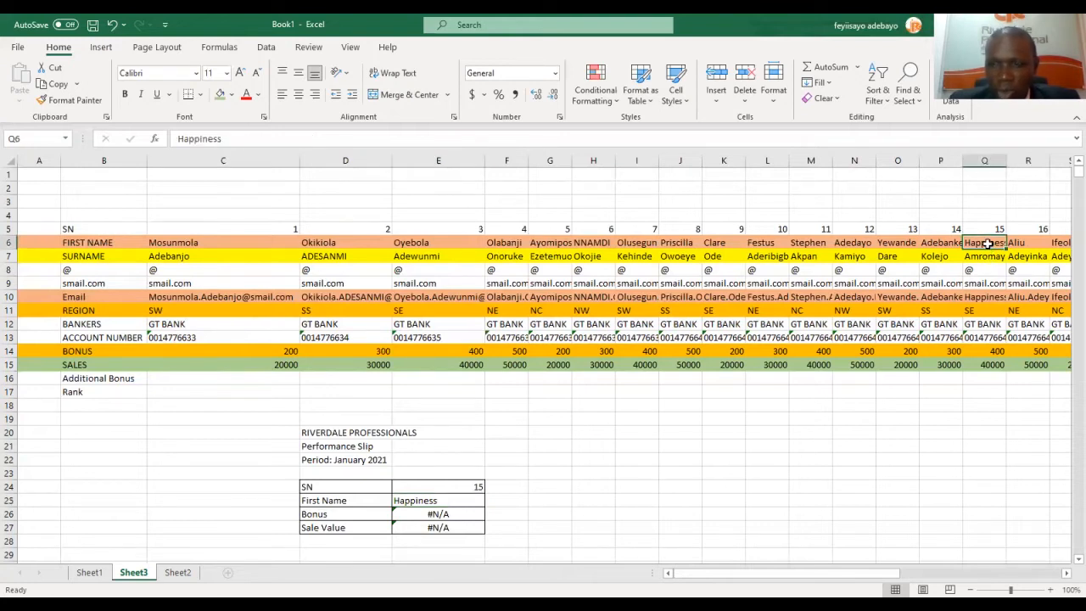
key("Down")
key("Down")
key("Down")
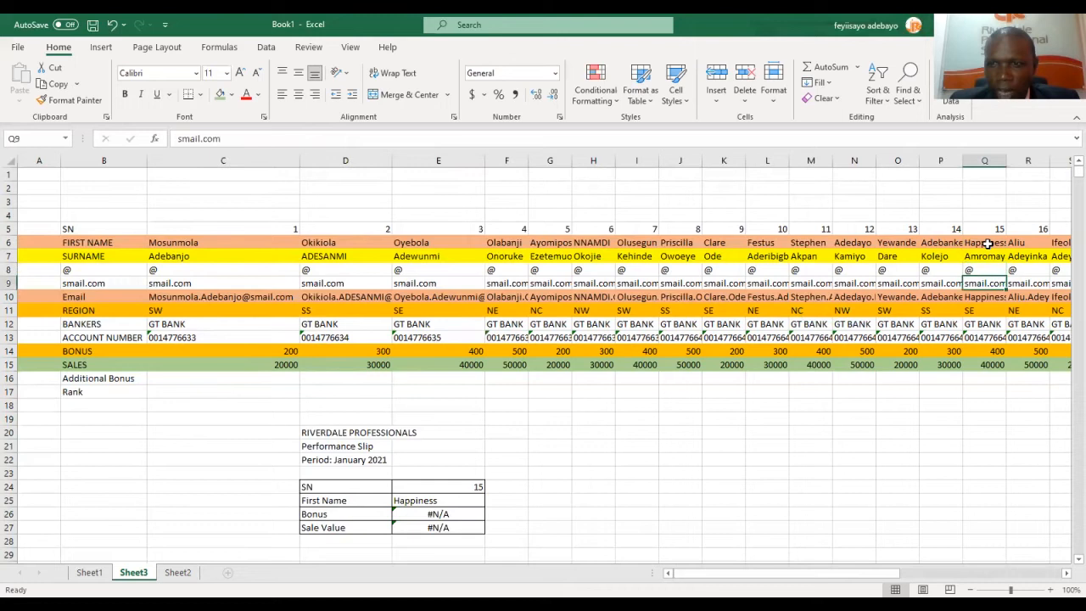
key("Down")
key("Down")
key("Down")
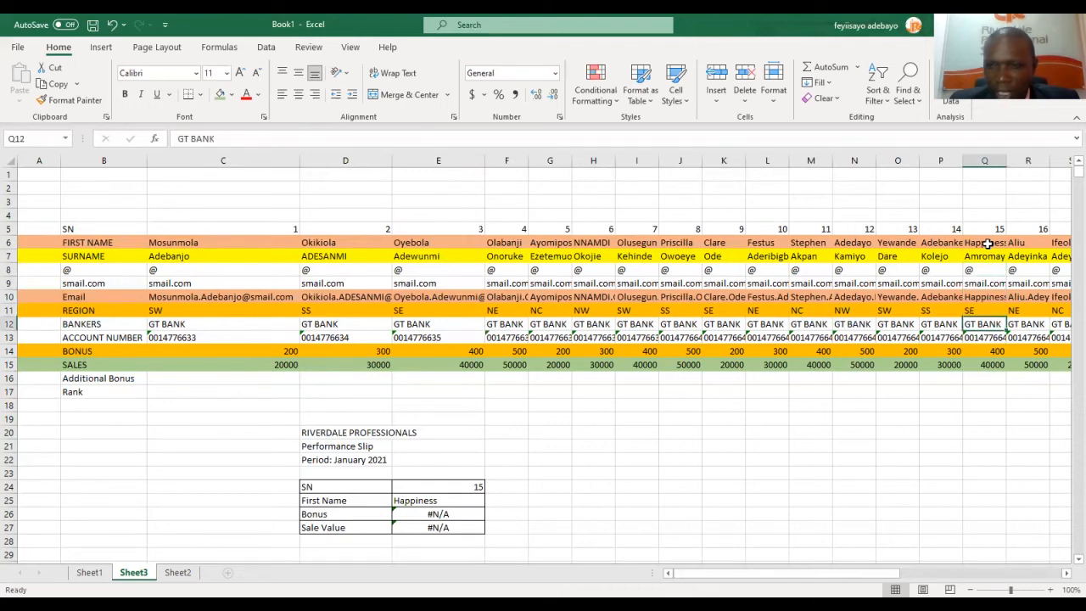
key("Down")
key("Down")
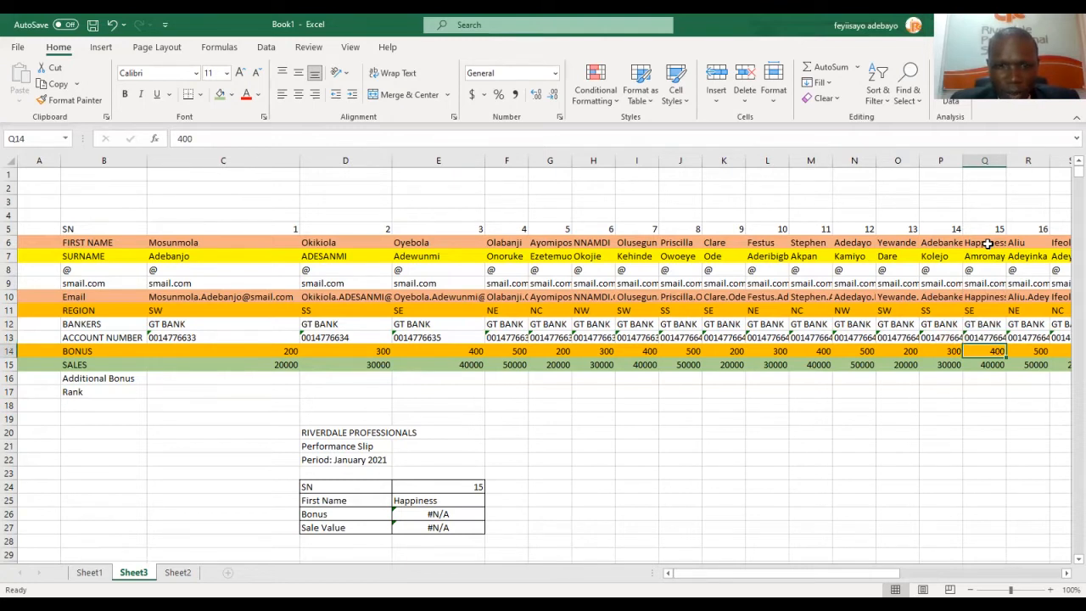
Enter =HLOOKUP(E24,B5:AO15,10,FALSE) in cell E26 to return the performance slip's Bonus.
left_click(427, 514)
type("=h;")
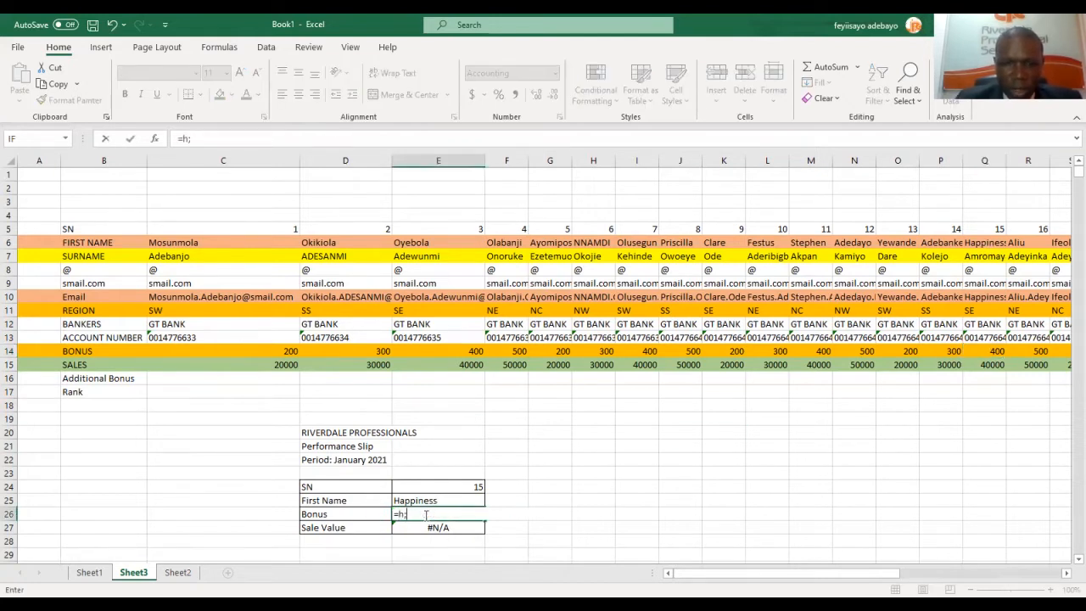
key("BackSpace")
type("loo")
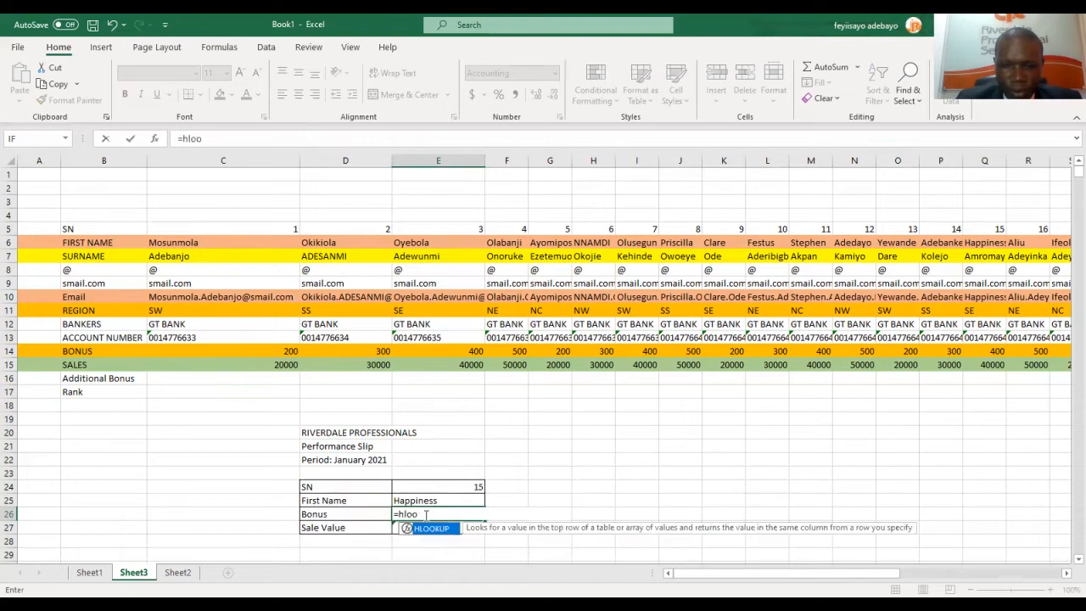
type("kup(")
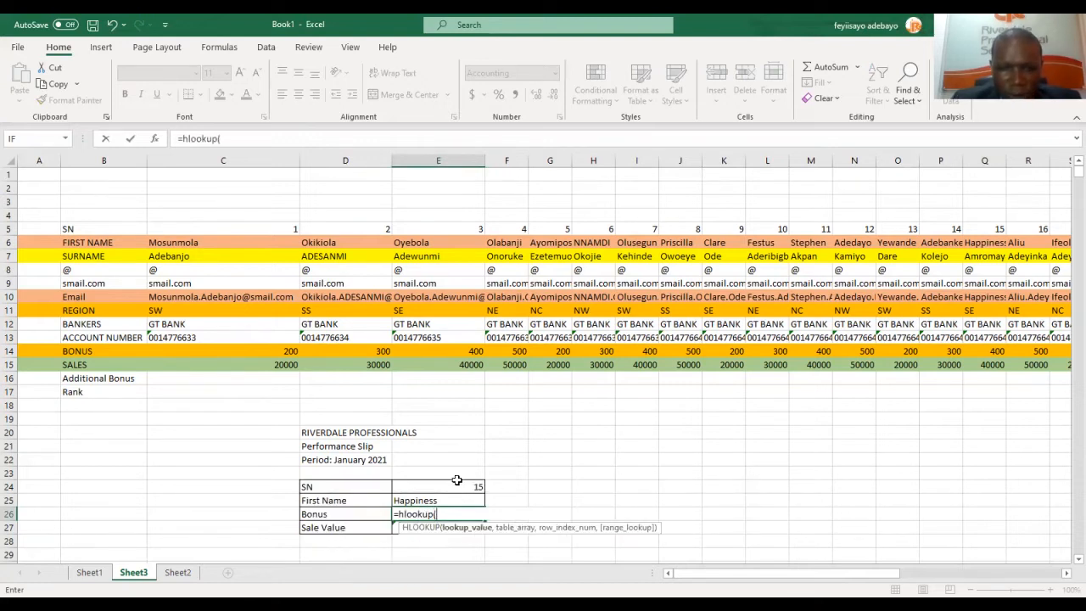
left_click(455, 486)
type(",")
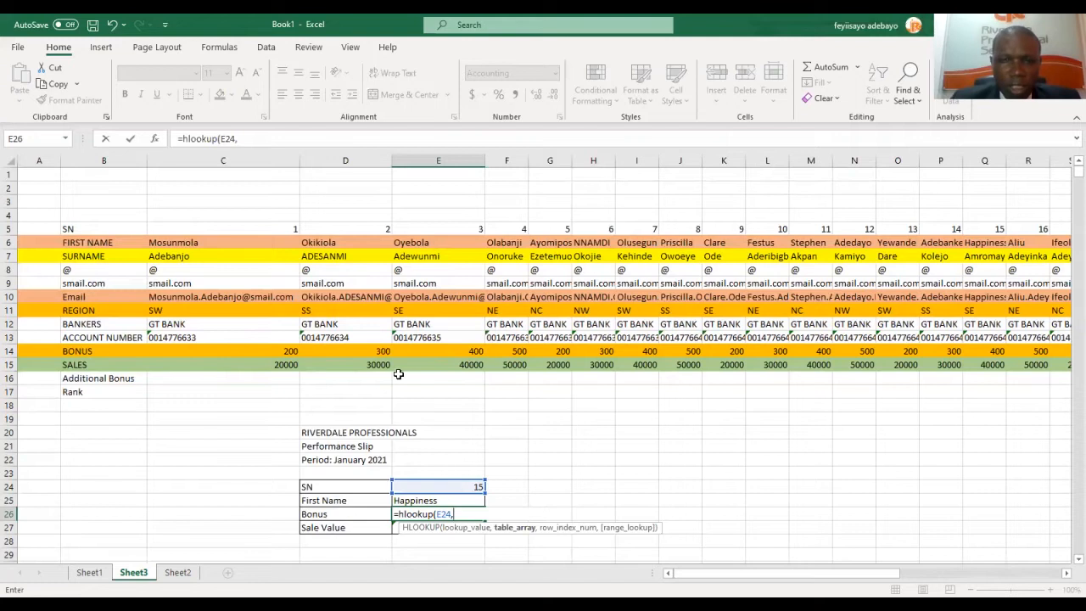
left_click(107, 227)
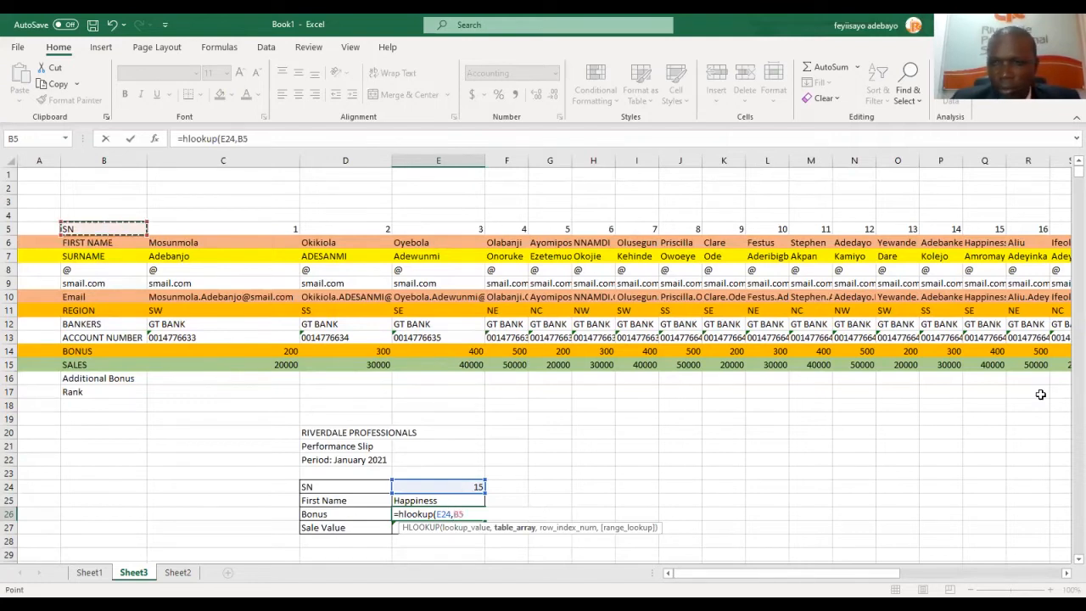
left_click_drag(1066, 382, 821, 360)
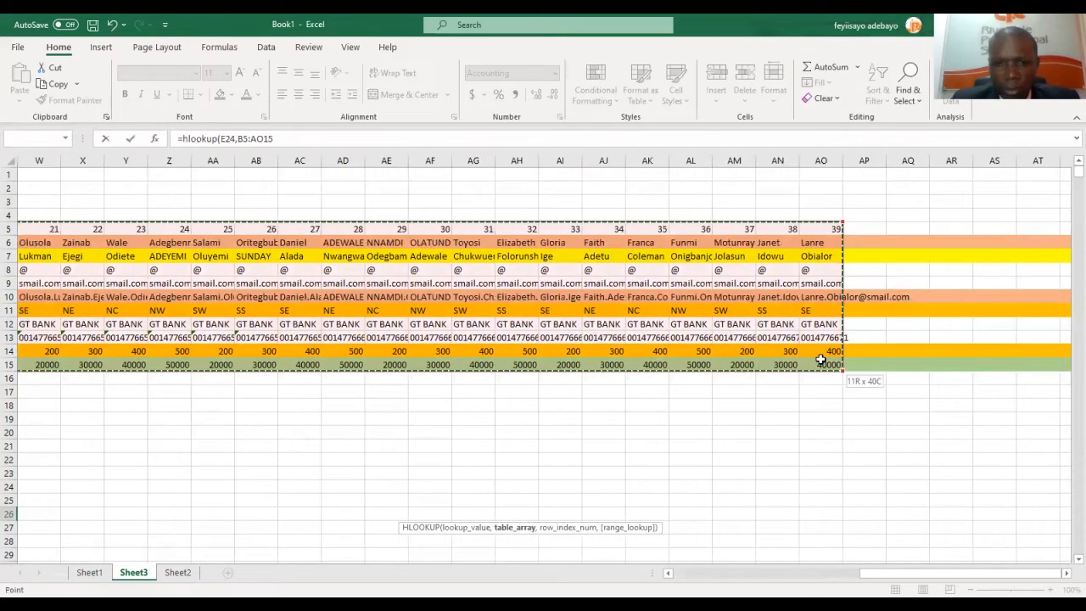
left_click(274, 141)
left_click(274, 141)
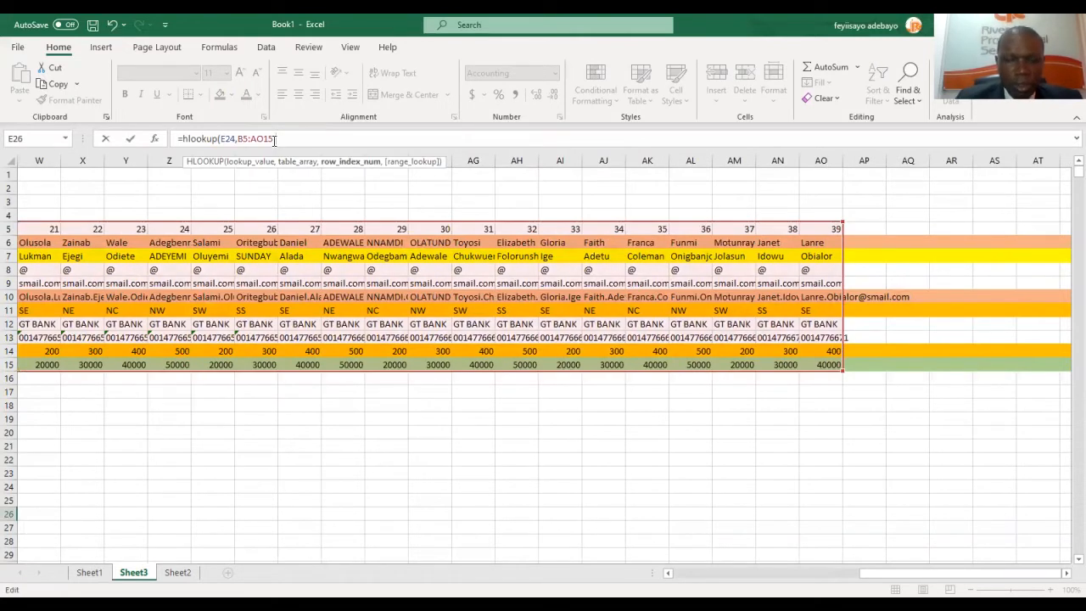
type(",10")
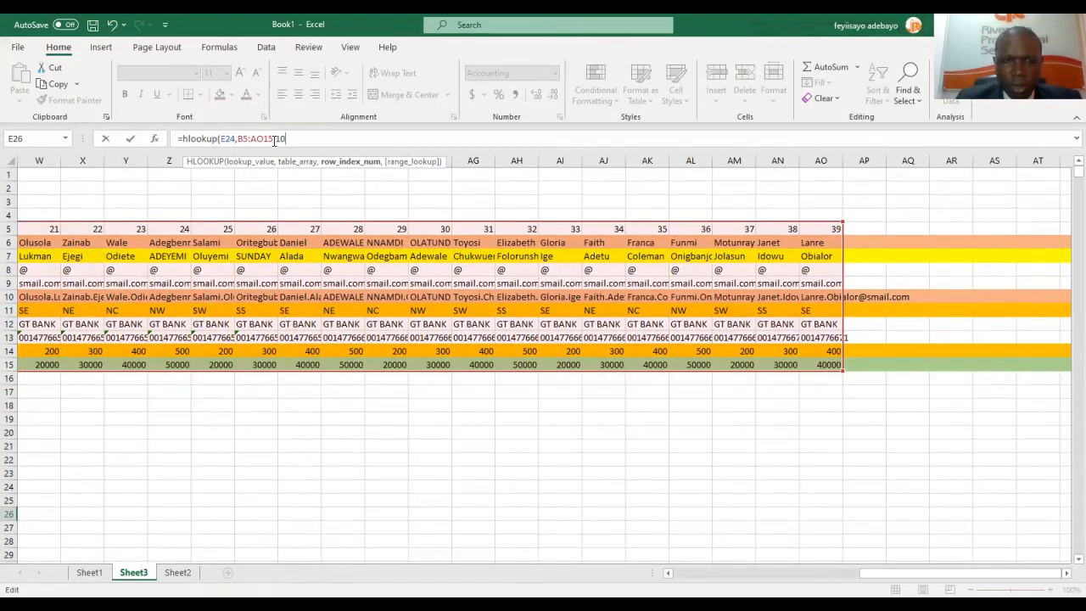
type(",false)")
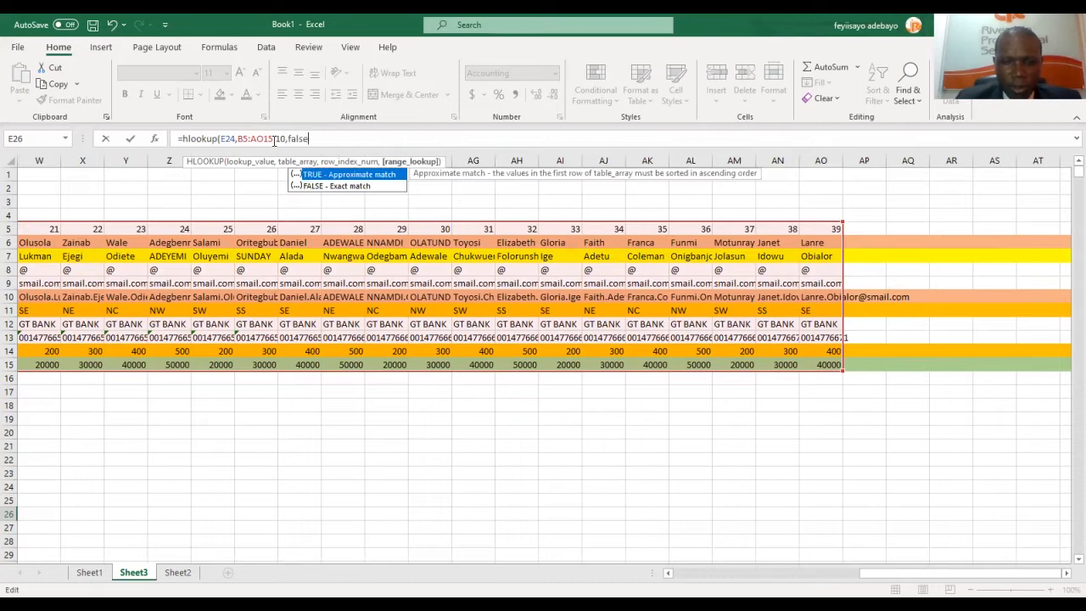
key("Return")
Replace the slip's Sale Value formula in cell E27 with =HLOOKUP(E24,B5:AO15,11,FALSE).
key("Up")
key("Down")
key("Left")
key("Left")
key("Right")
key("Right")
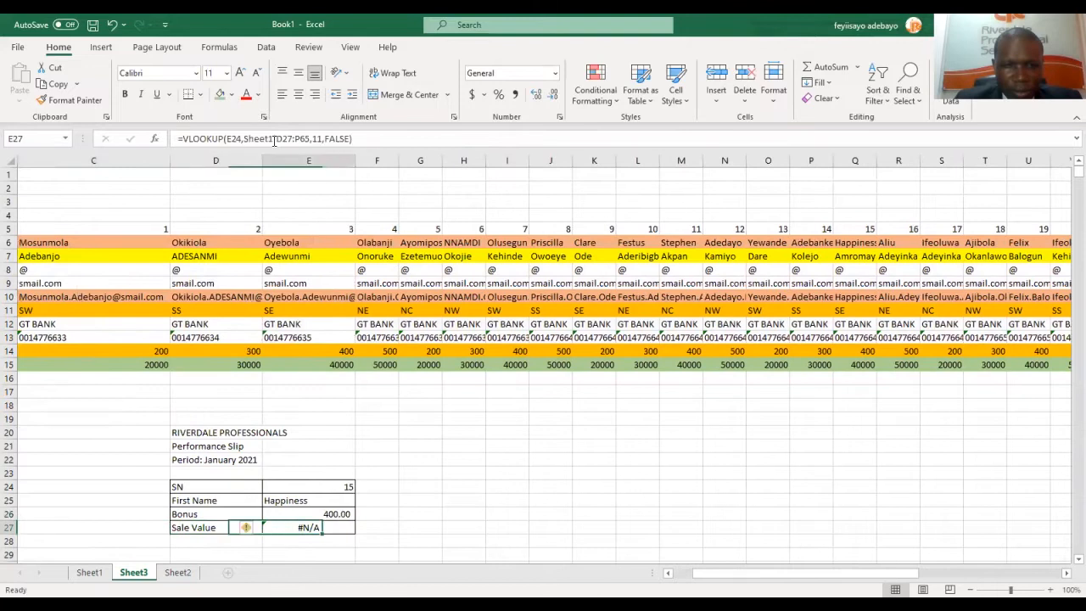
key("Delete")
type("=")
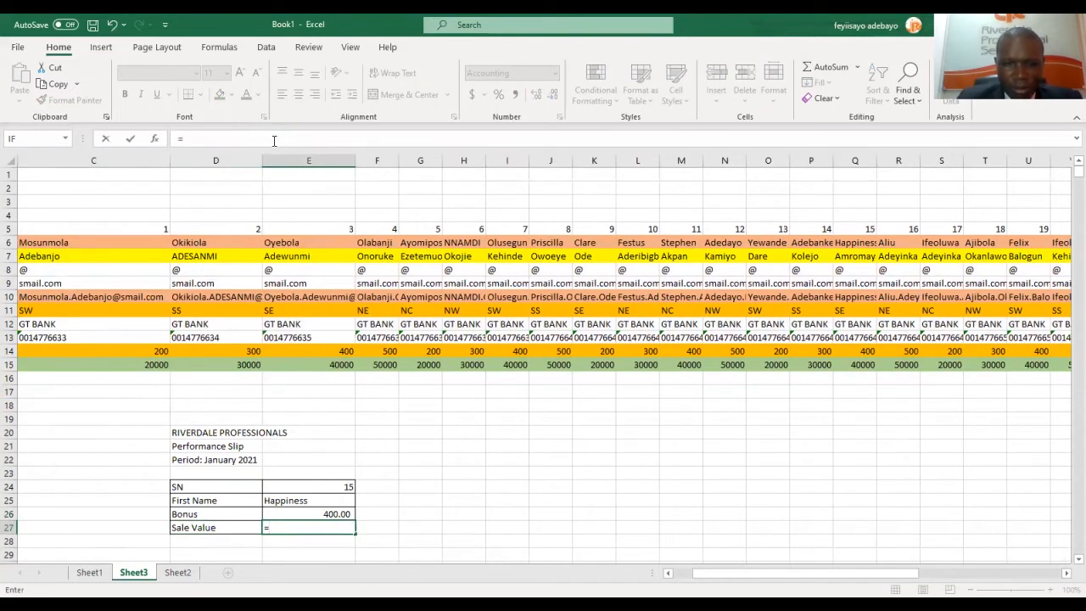
type("hlookup")
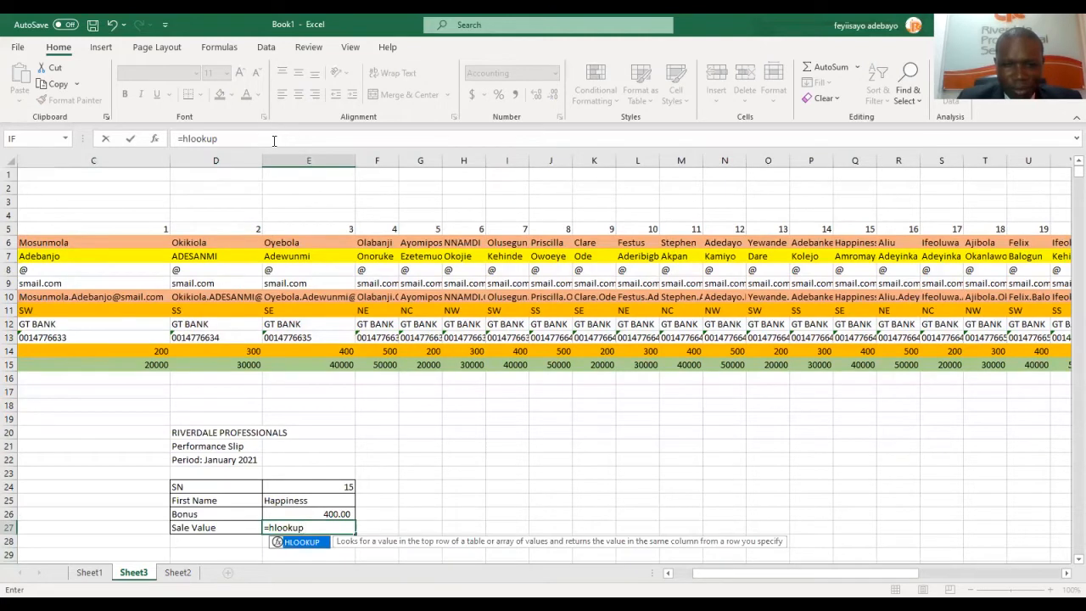
type("(")
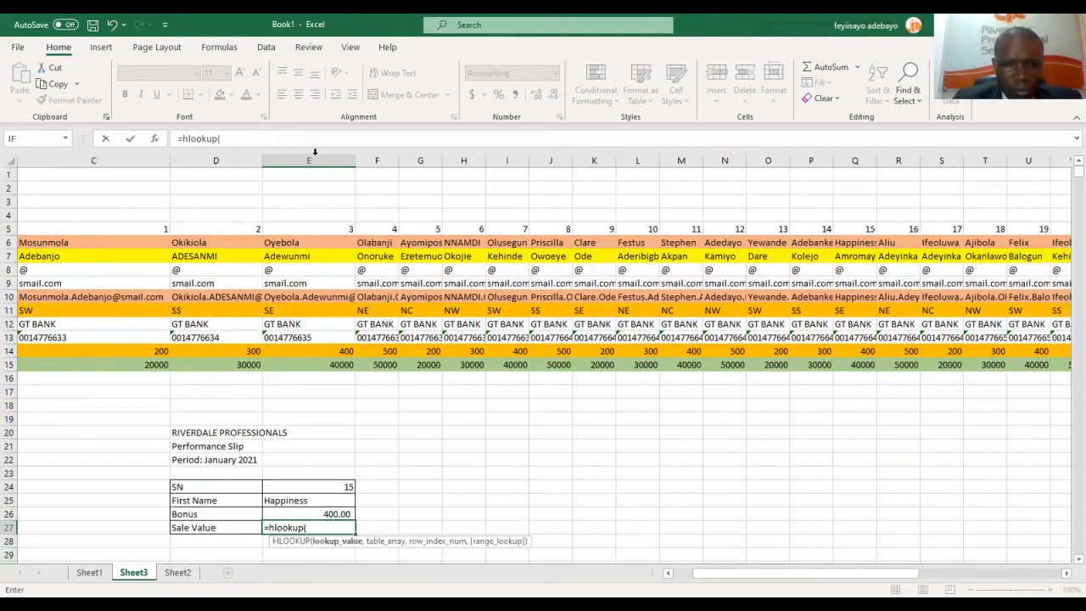
left_click(320, 487)
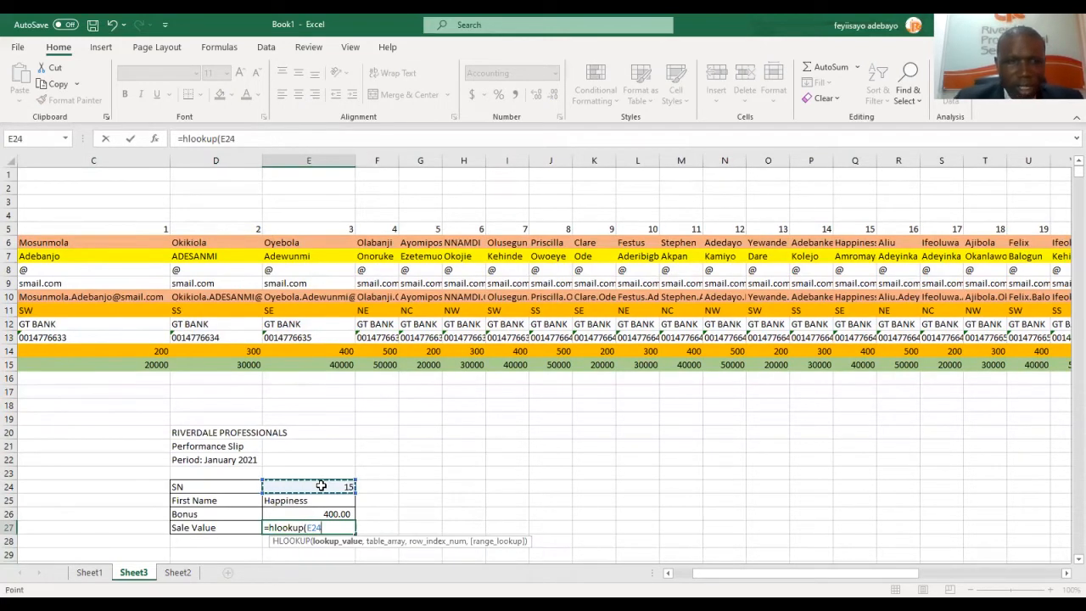
type(",")
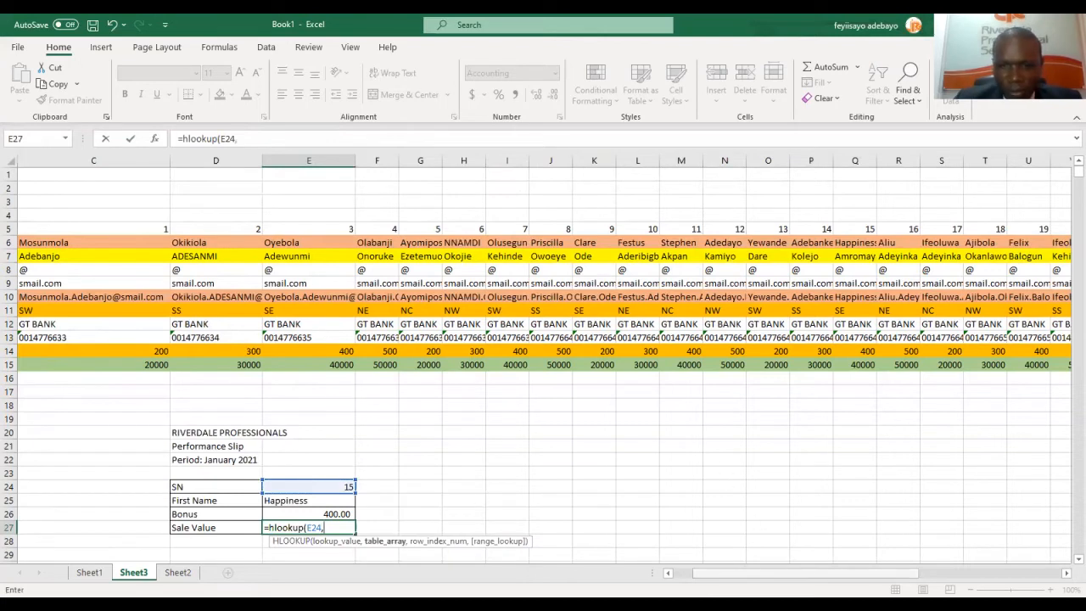
scroll(667, 556, "left", 2)
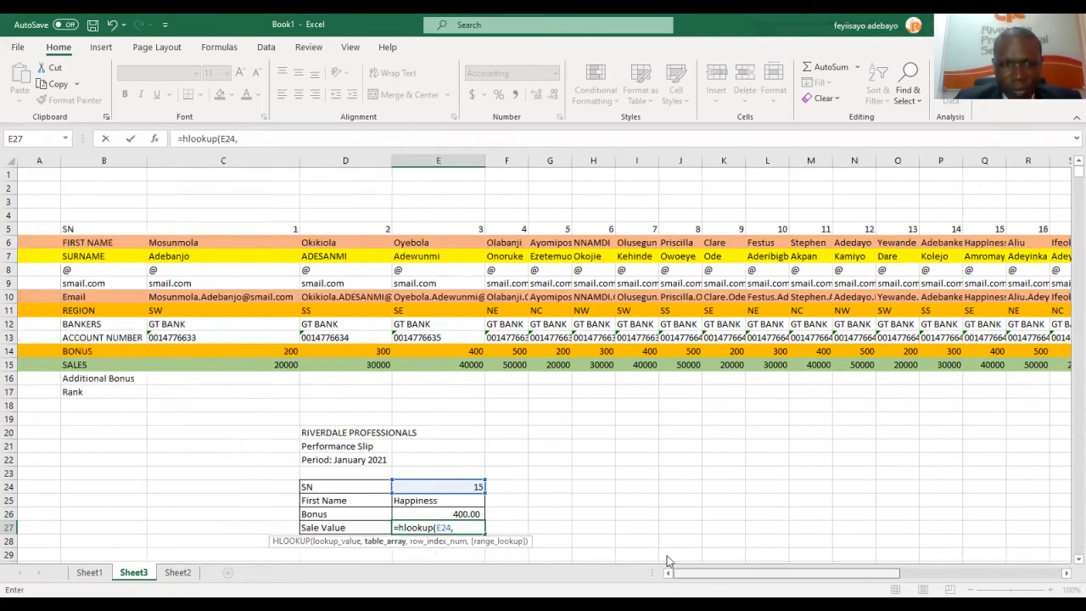
left_click(69, 229)
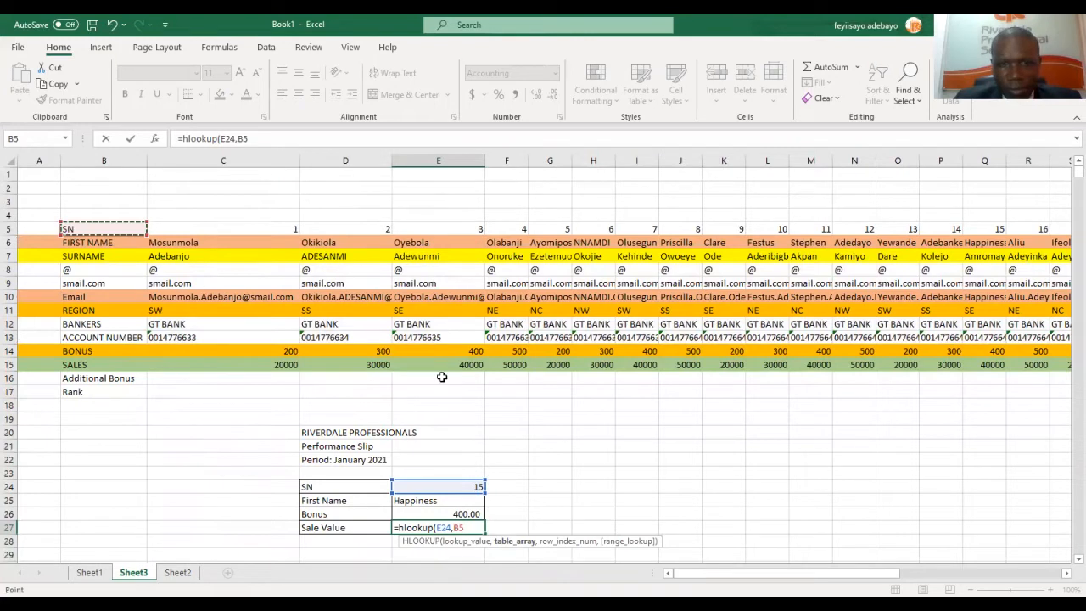
left_click_drag(1066, 394, 913, 364)
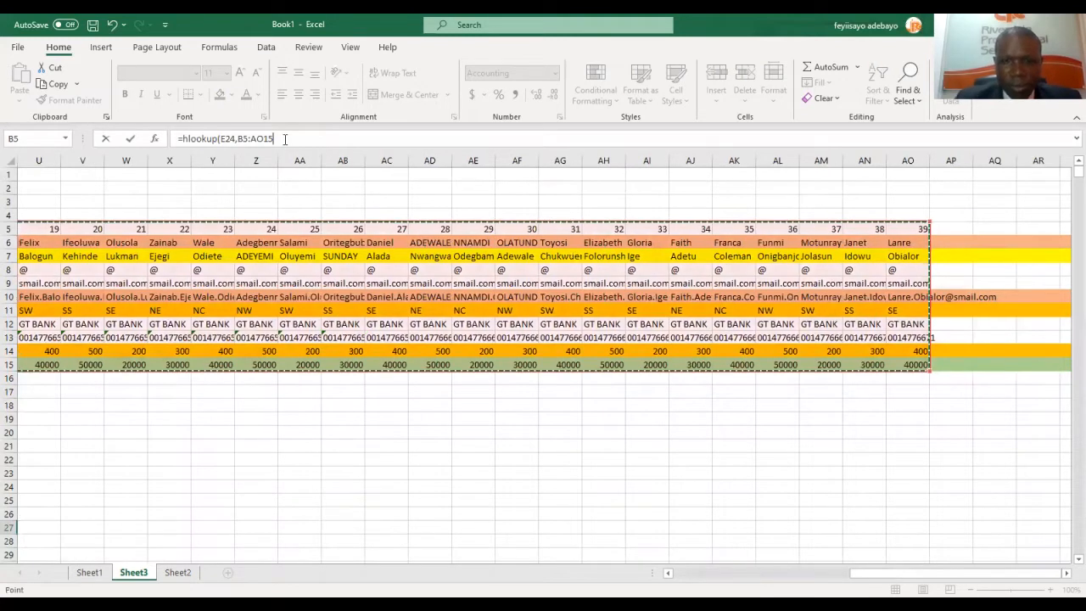
type(",")
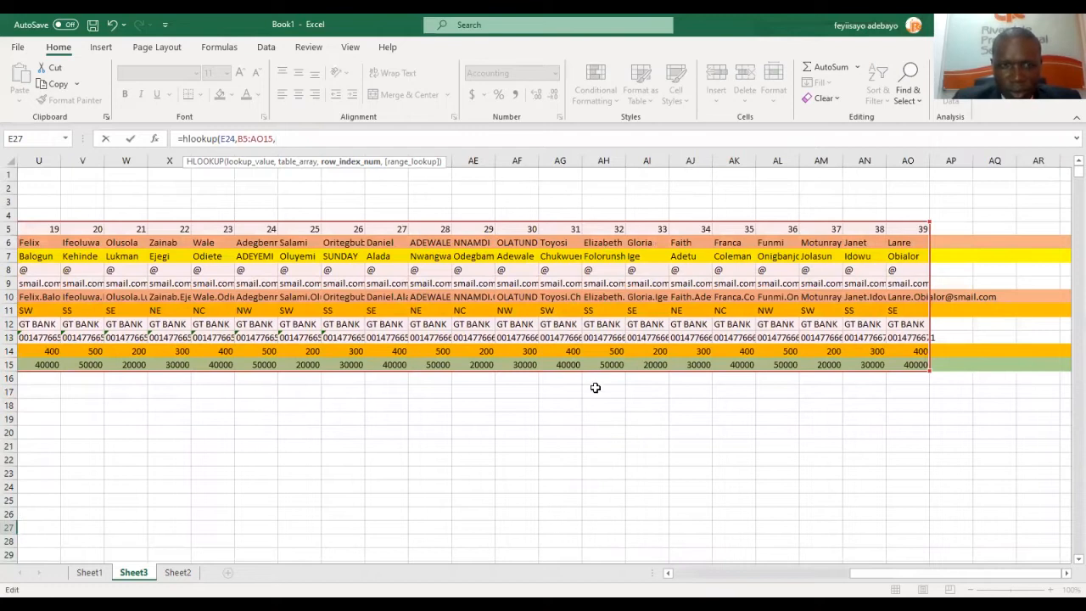
type("11")
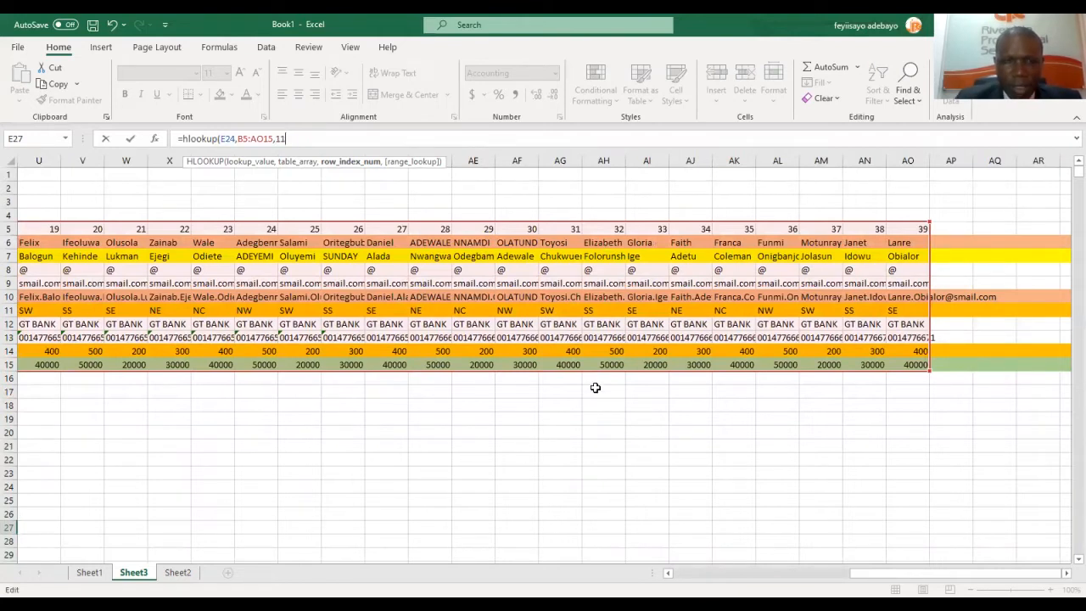
type(",False")
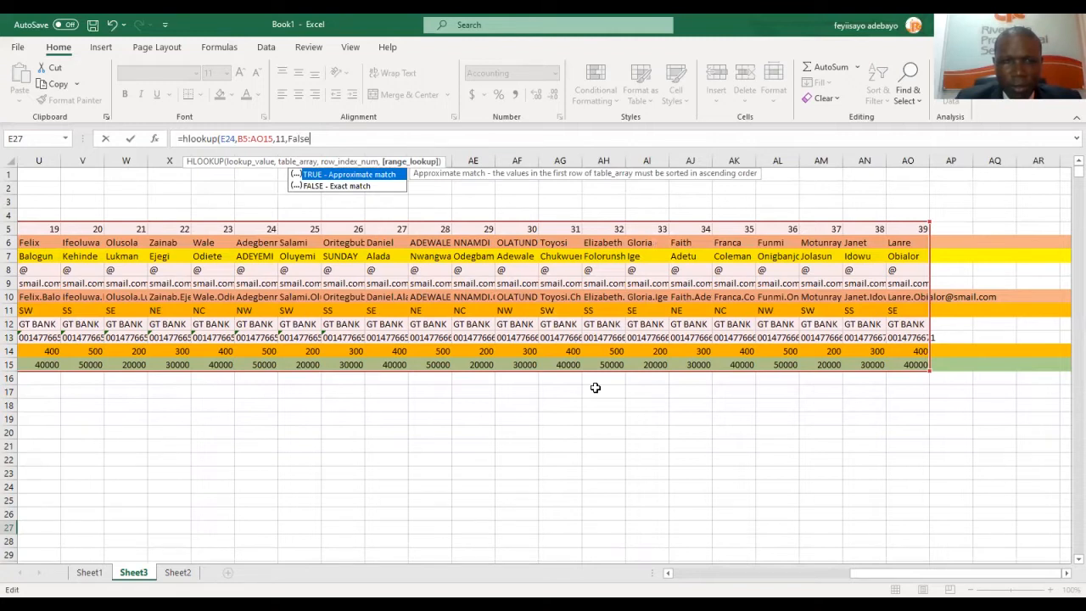
key("Return")
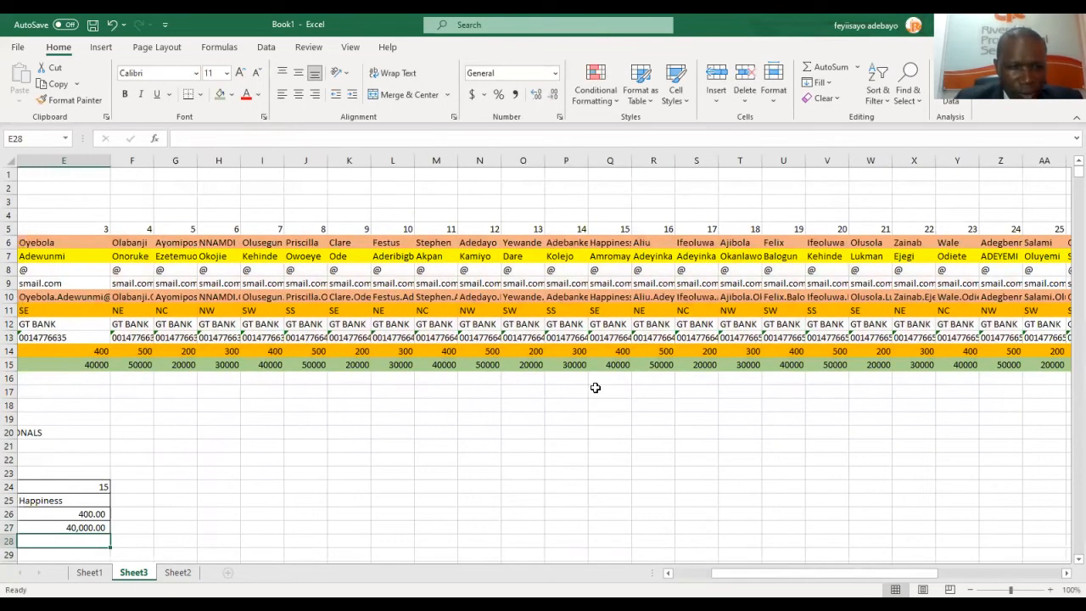
Review the completed performance slip below the horizontal table, from its heading to the Sale Value.
key("Up")
key("Up")
key("Up")
key("Right")
key("Up")
key("Left")
key("Left")
key("Left")
key("Right")
key("Right")
key("Up")
key("Up")
key("Up")
key("Up")
key("Down")
key("Down")
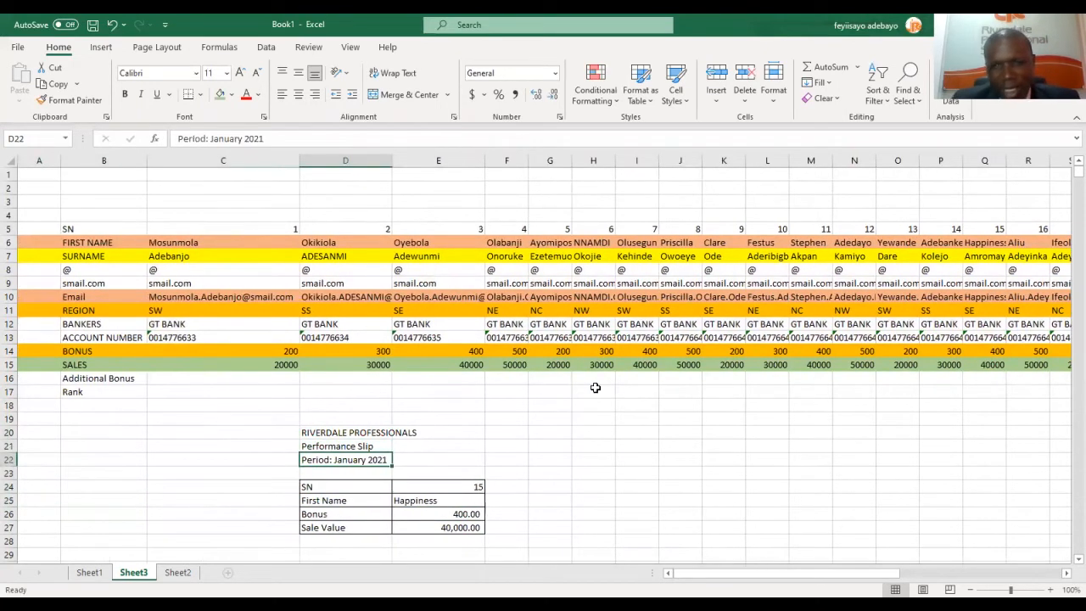
Move the performance slip in D20:E27 to cell A1 of a new worksheet.
left_click_drag(308, 434, 466, 529)
key("ctrl+c")
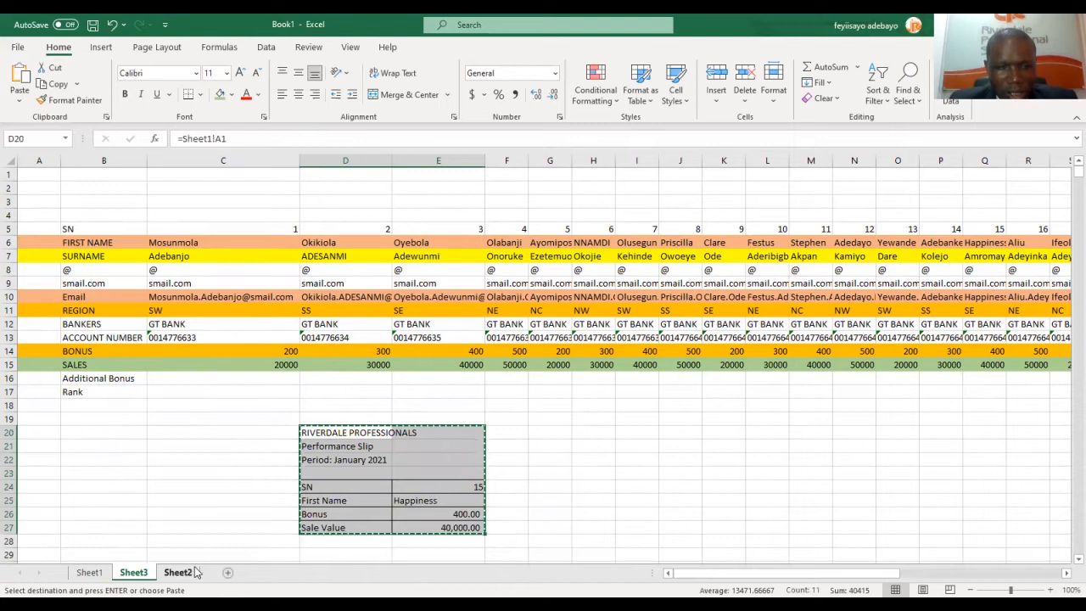
left_click(227, 572)
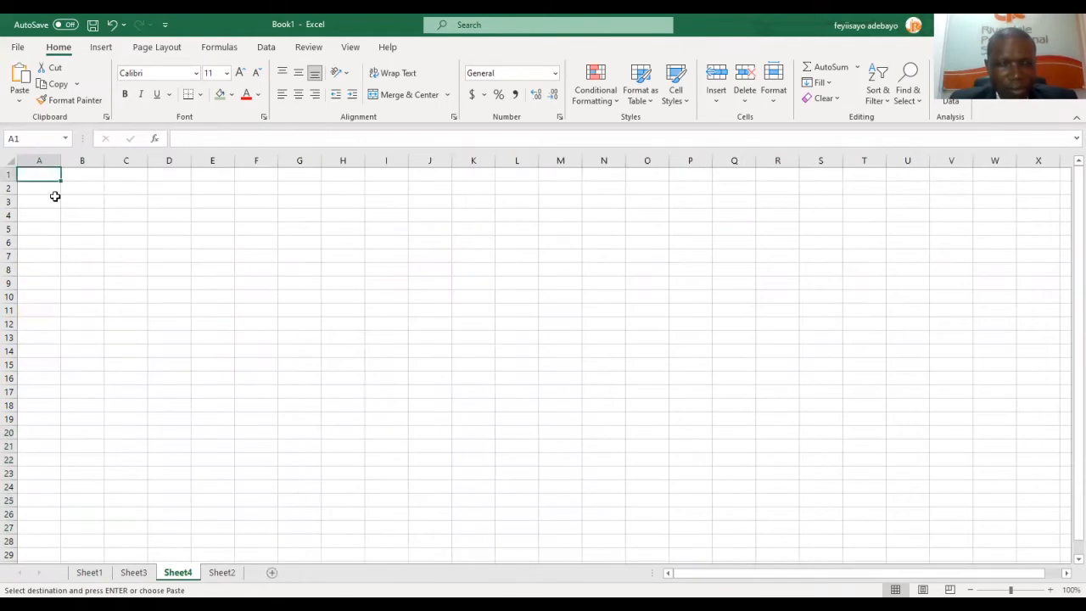
key("Return")
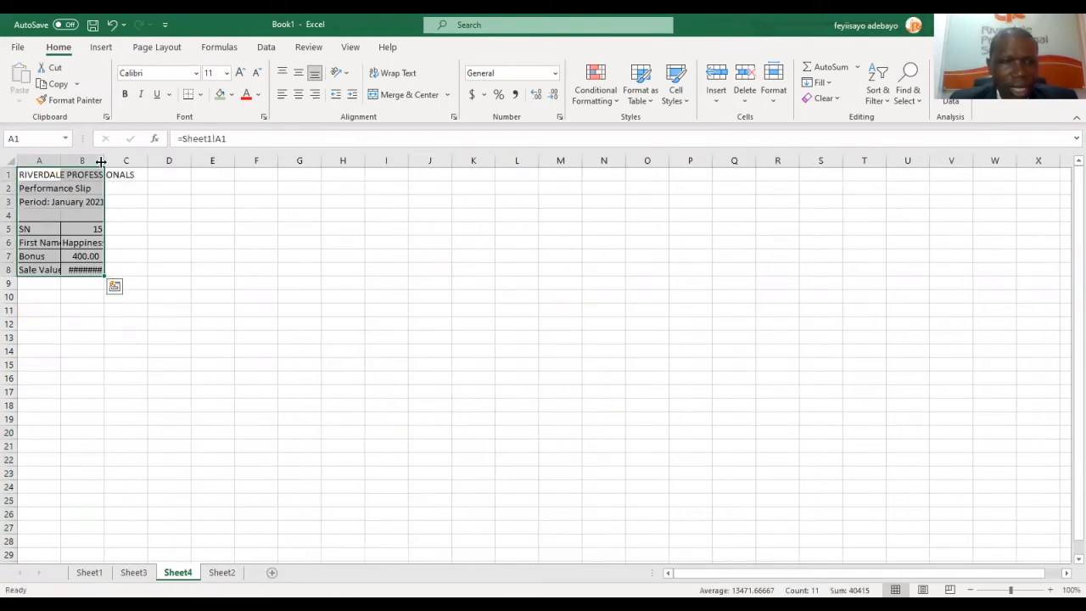
Widen columns A and B so the moved slip's labels and values fit.
double_click(104, 161)
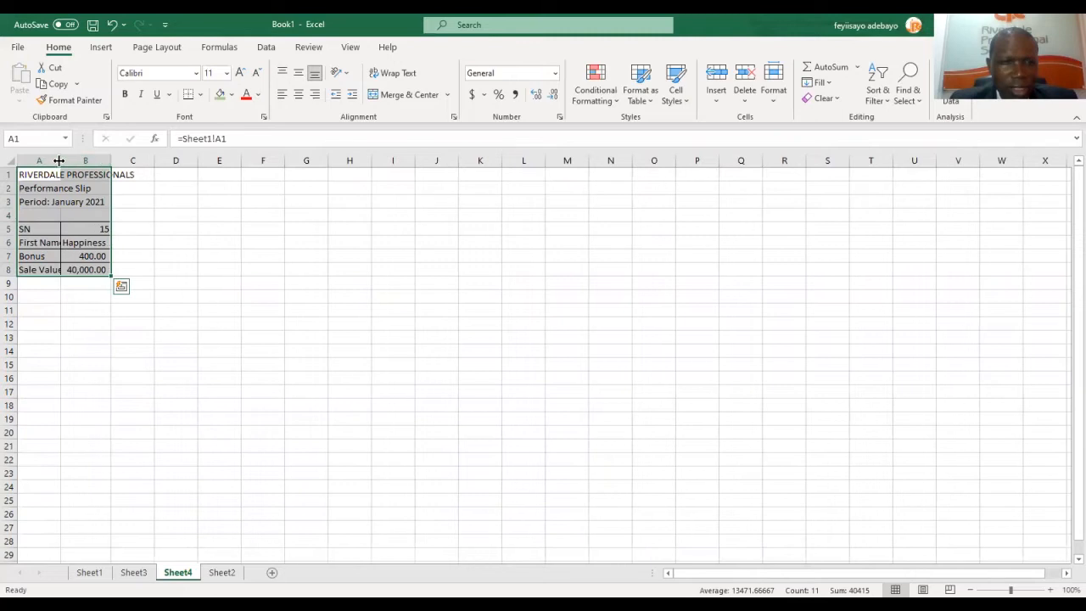
double_click(59, 160)
left_click_drag(189, 160, 204, 161)
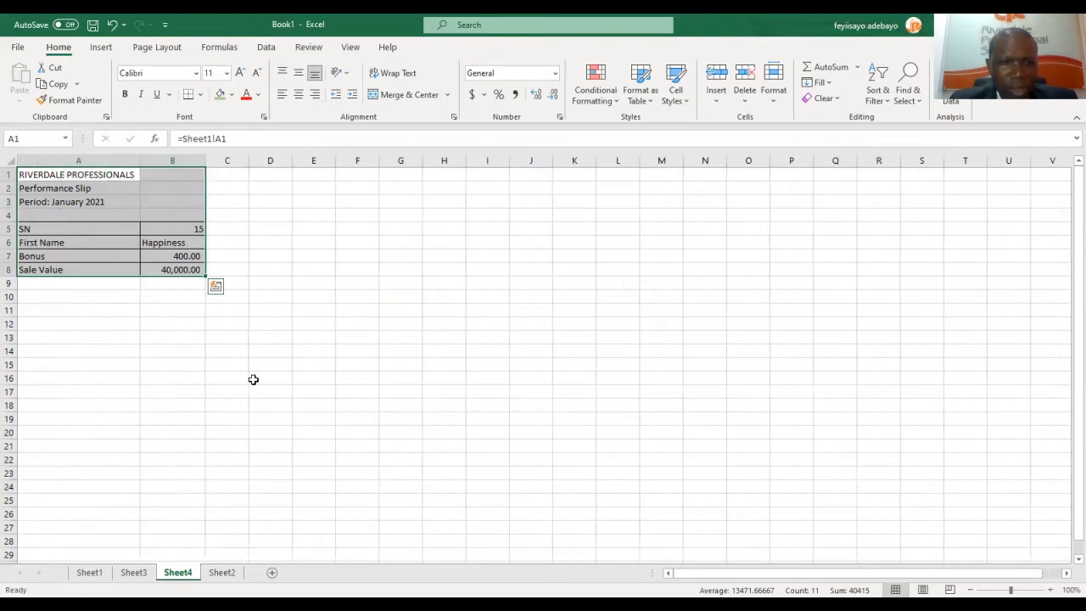
Test the moved slip's lookups by setting its SN in cell B5 to 16, followed by 17.
left_click(170, 229)
type("16")
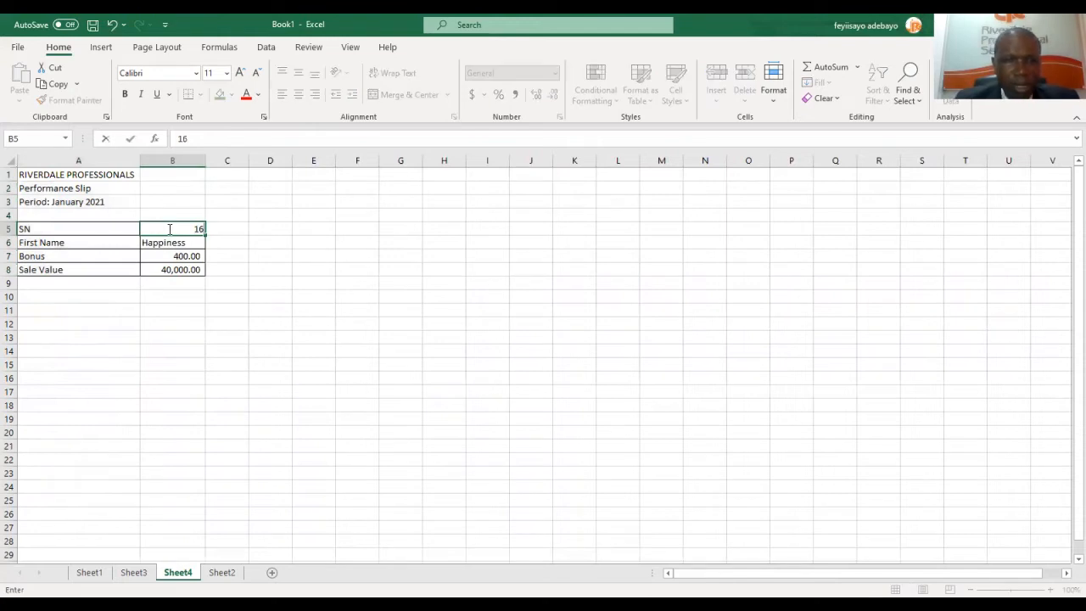
key("Return")
left_click(169, 229)
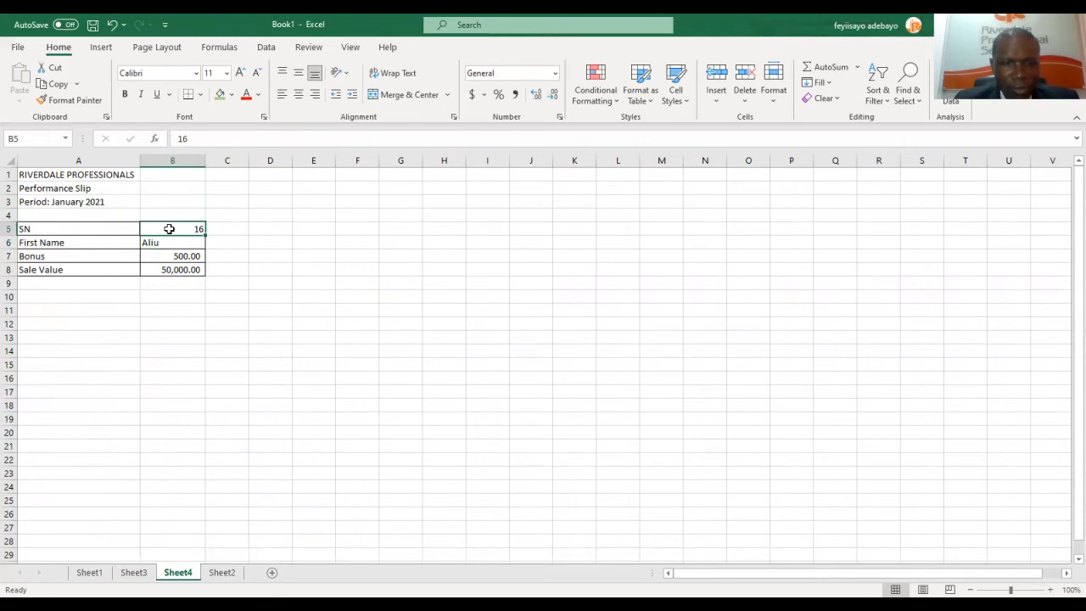
type("17")
key("Return")
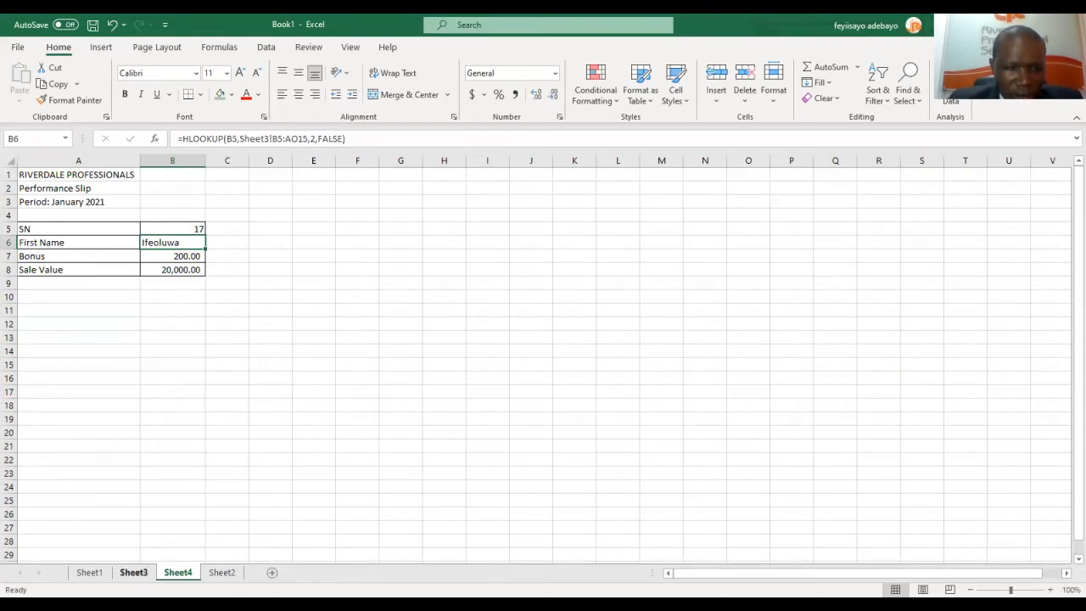
Check the first name for serial number 17 in Sheet3's horizontal table, and open the slip on Sheet2.
left_click(133, 572)
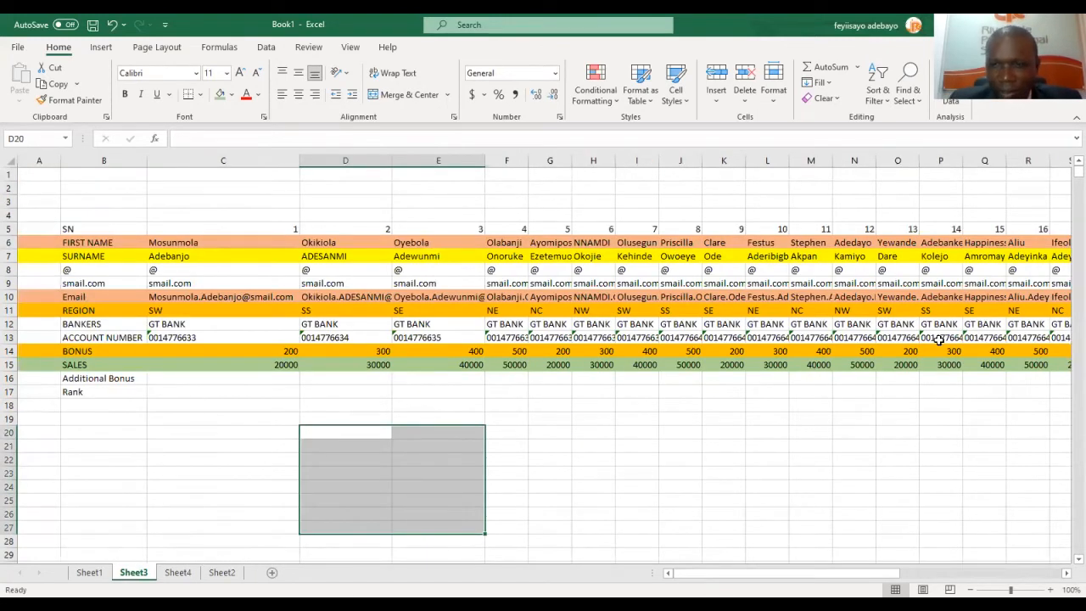
left_click_drag(730, 573, 777, 573)
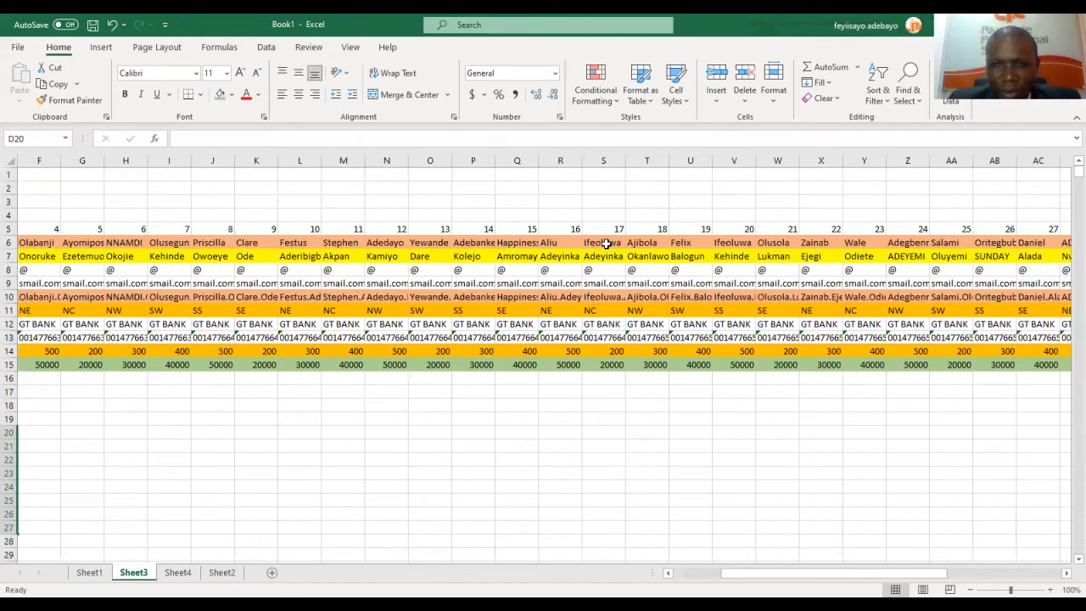
left_click(596, 243)
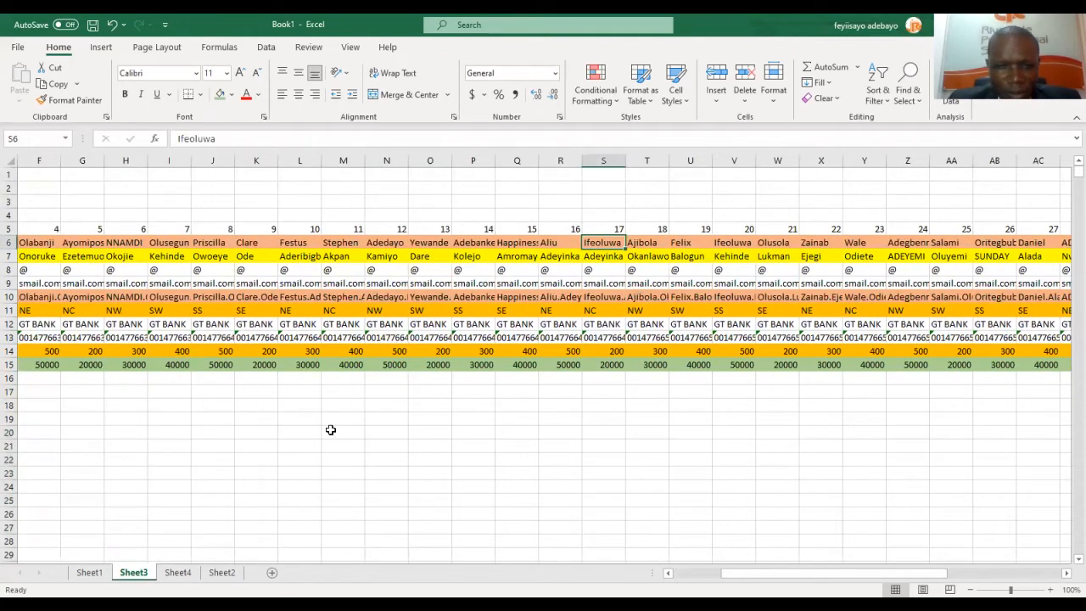
left_click(222, 572)
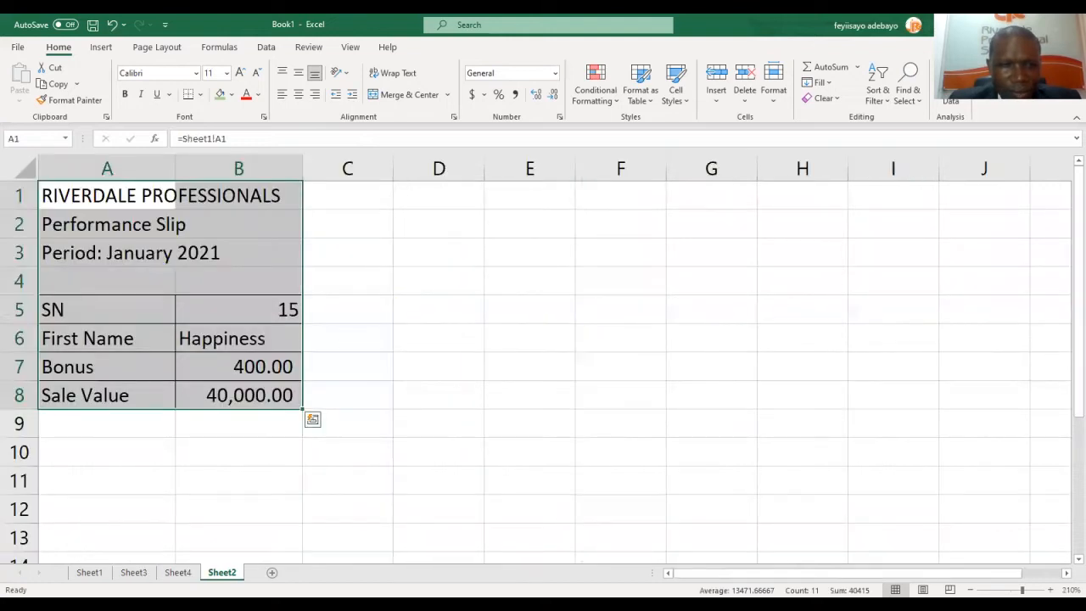
Switch to the PowerPoint presentation and color the Vlookup item in the slide 2 list red.
left_click(177, 572)
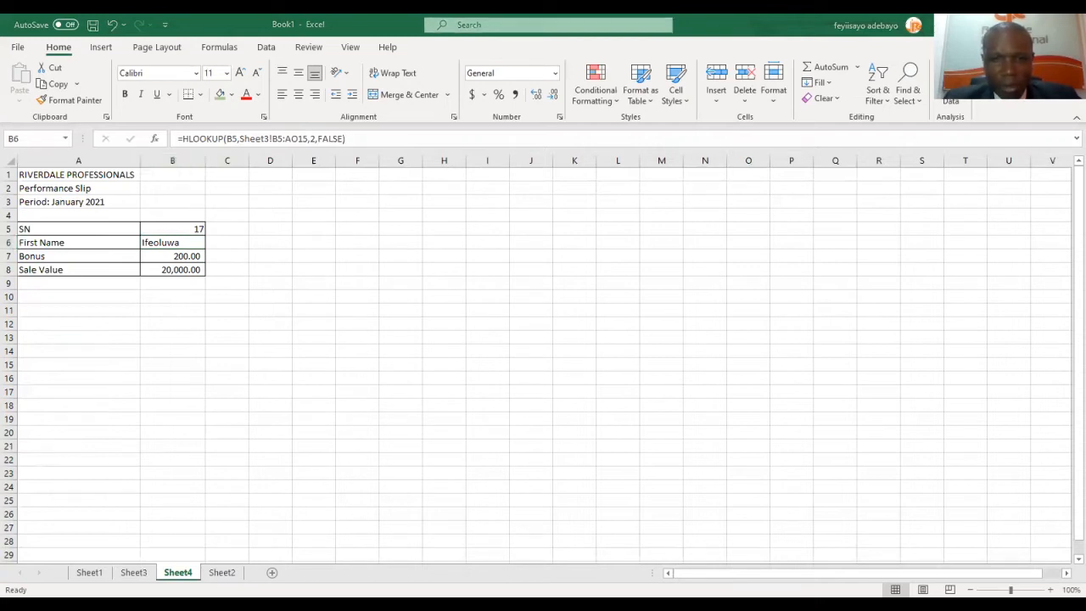
key("alt+Tab")
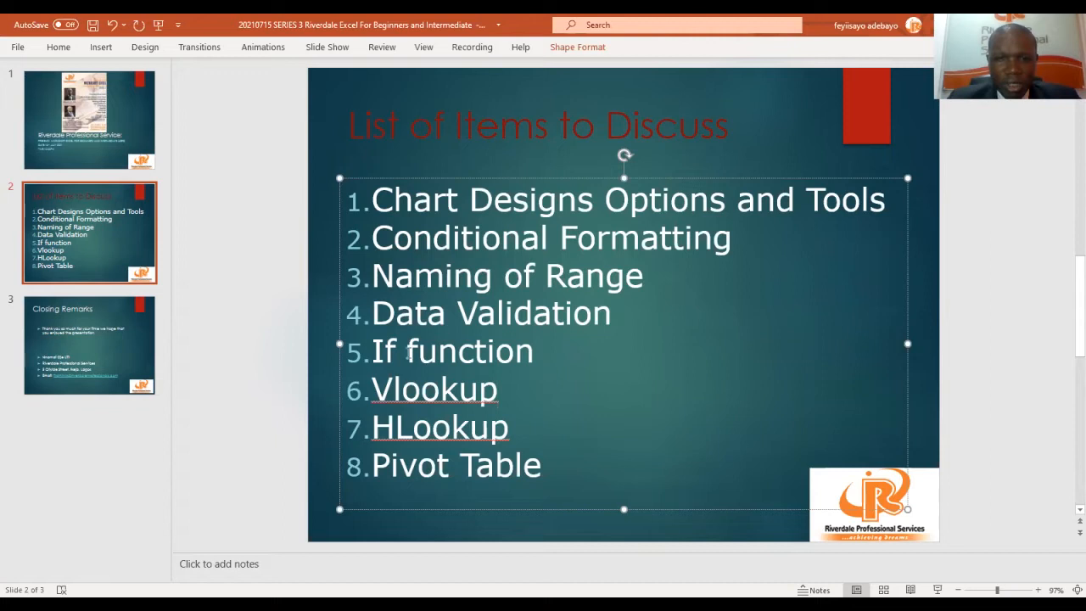
left_click_drag(371, 388, 498, 400)
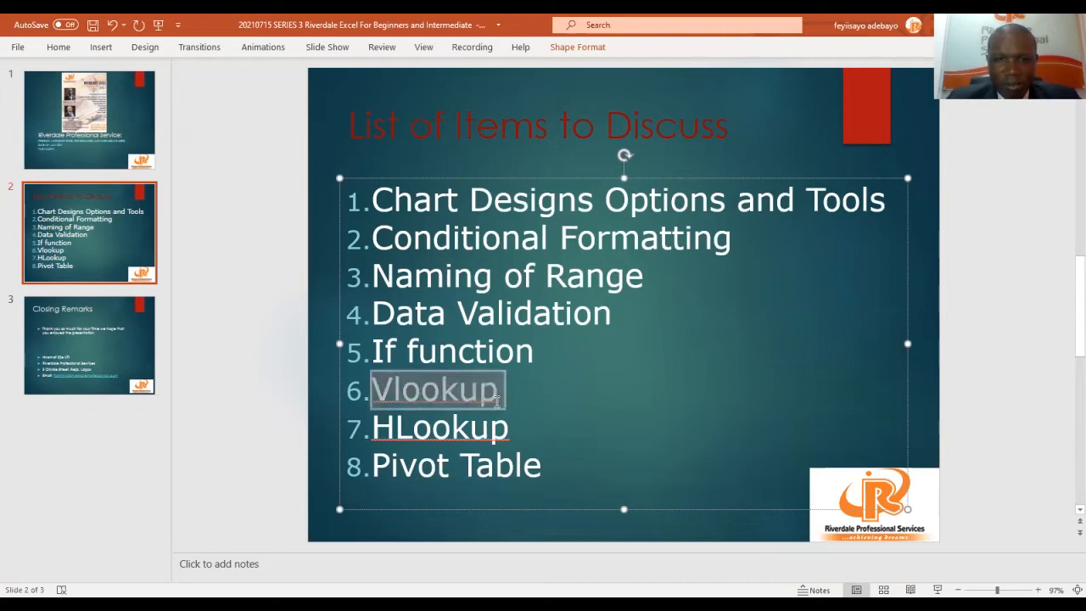
left_click(59, 53)
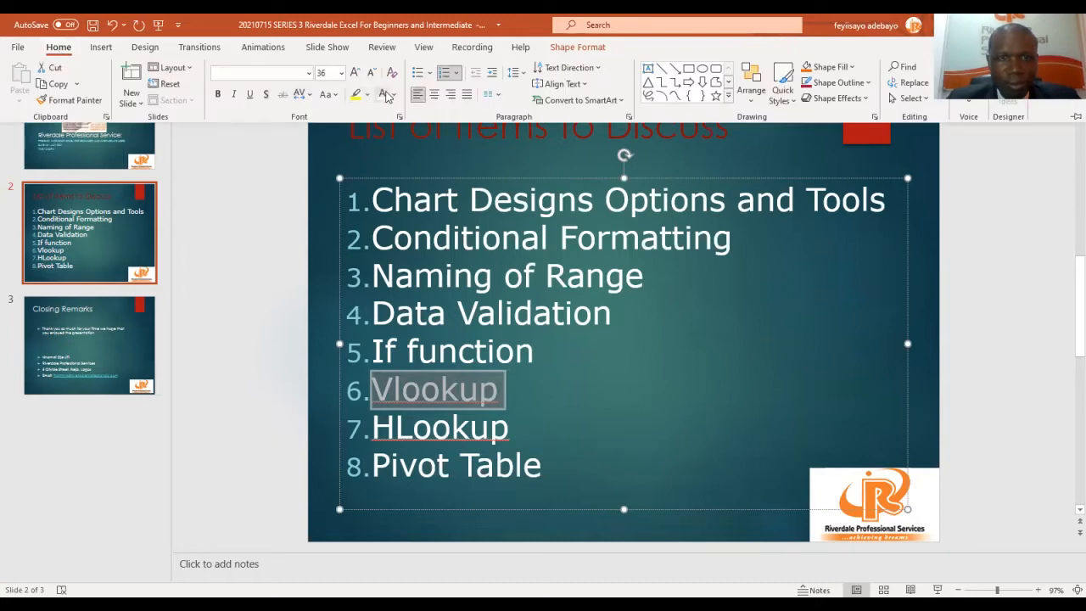
left_click(393, 95)
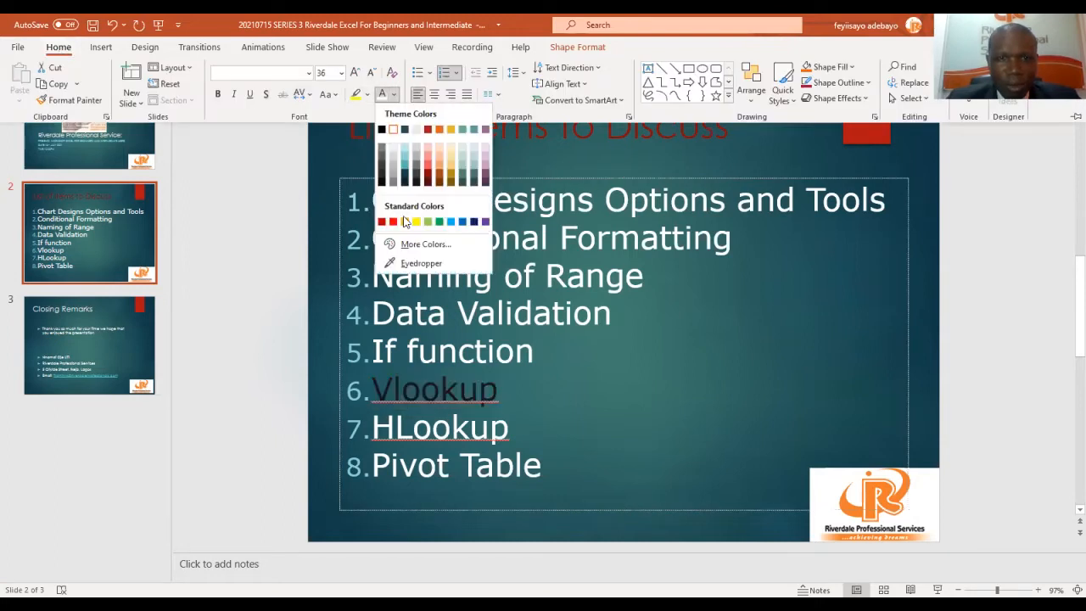
left_click(393, 223)
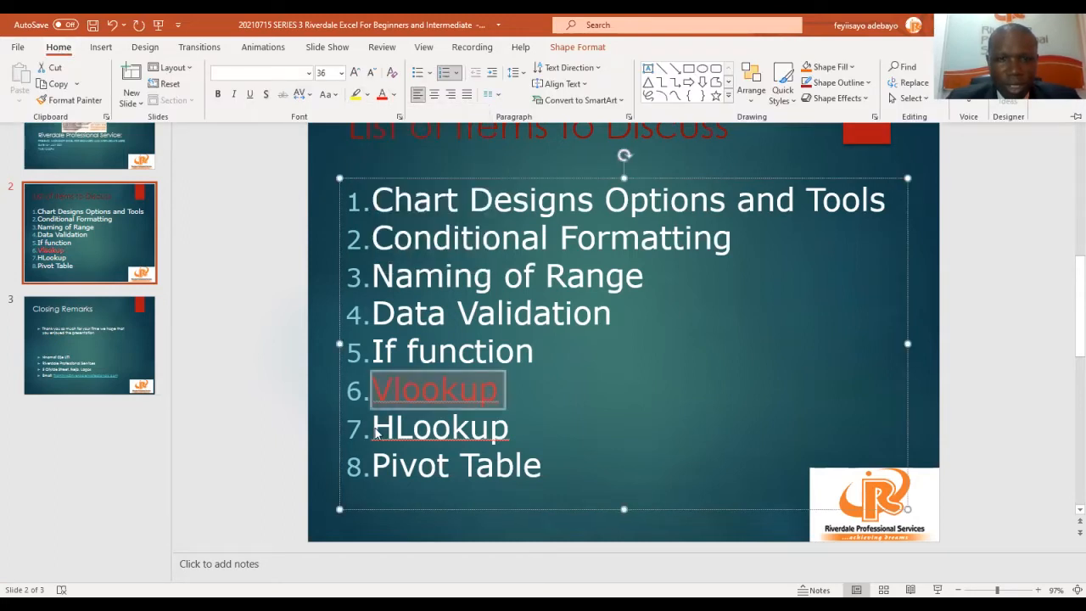
Color the HLookup item in the slide 2 list red.
left_click(376, 433)
left_click(374, 428)
left_click_drag(373, 427, 514, 428)
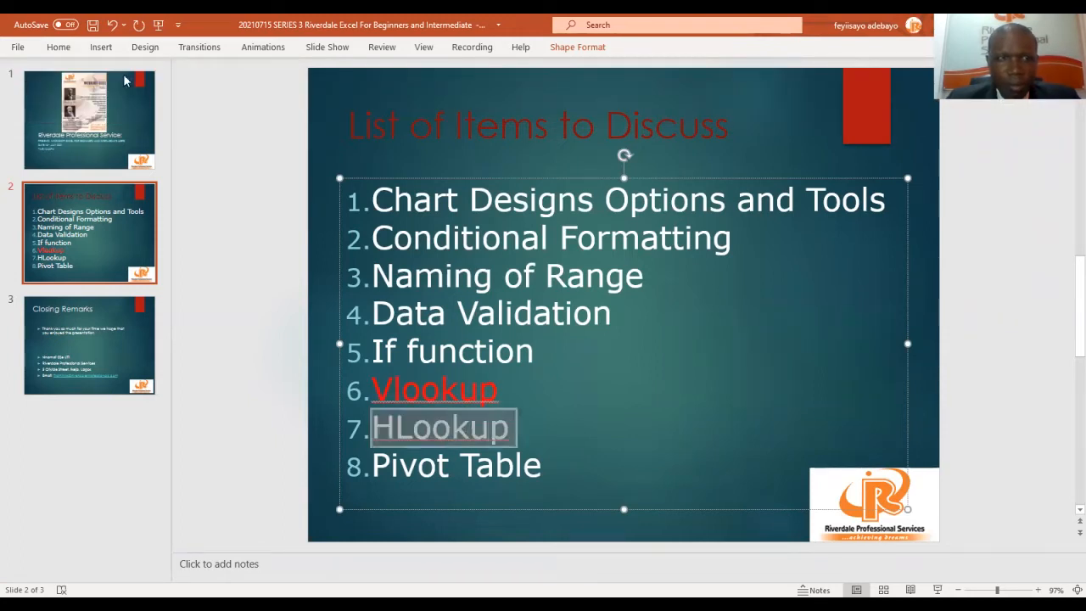
left_click(56, 48)
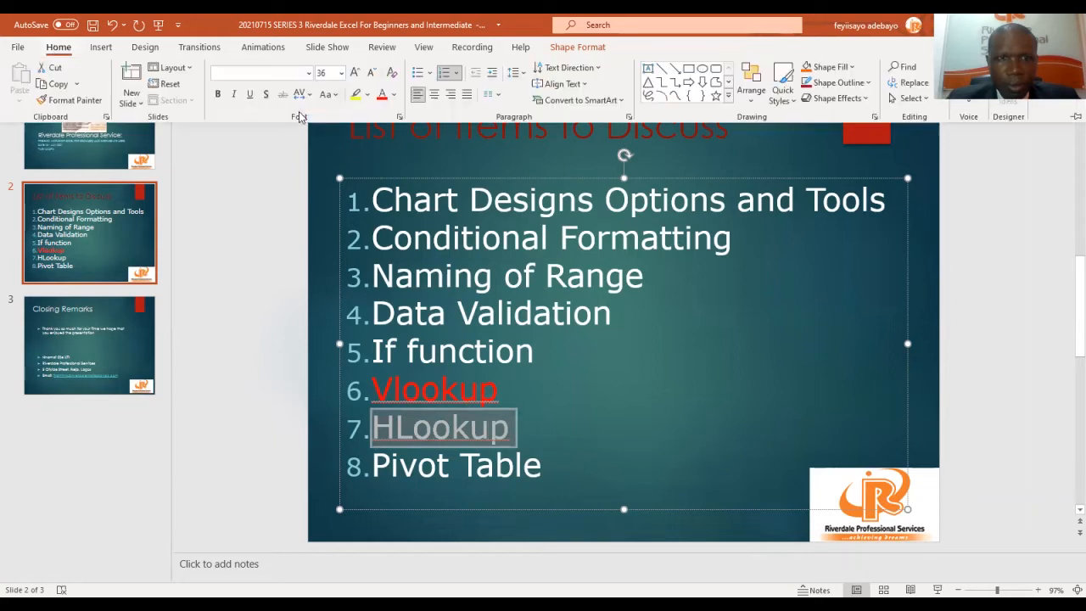
left_click(381, 98)
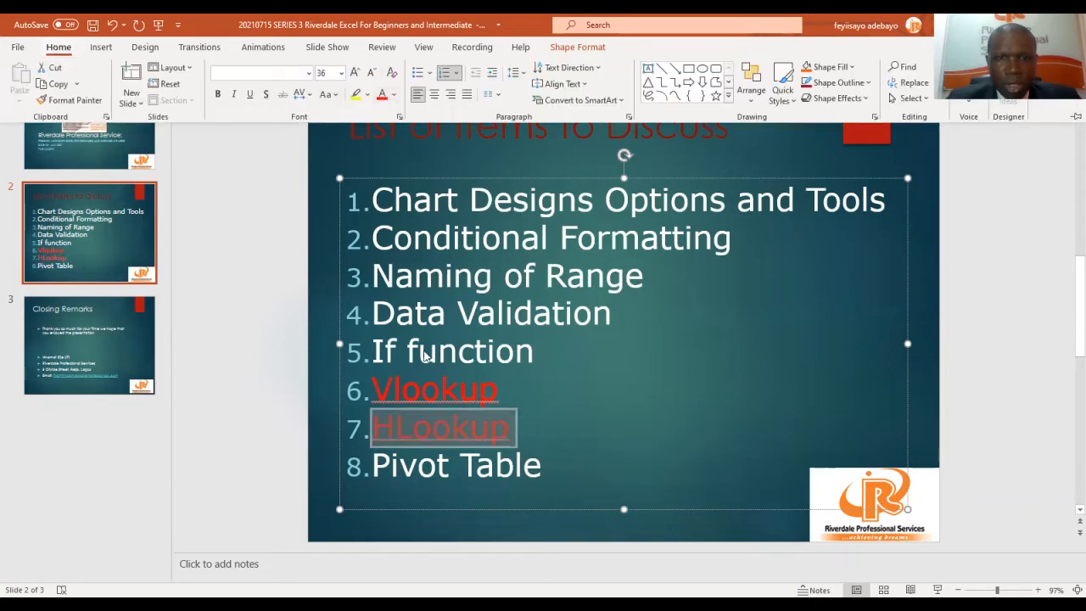
left_click(381, 285)
left_click(382, 283)
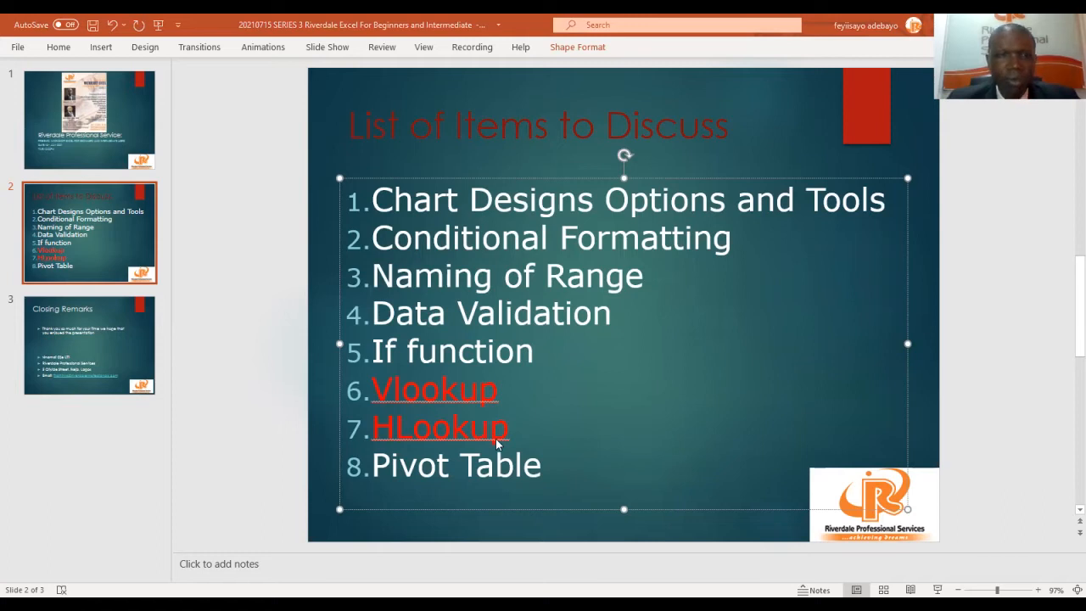
Switch back to the Excel workbook, select records A8:M46 on Sheet1 and examine how far the data range extends.
key("alt+Tab")
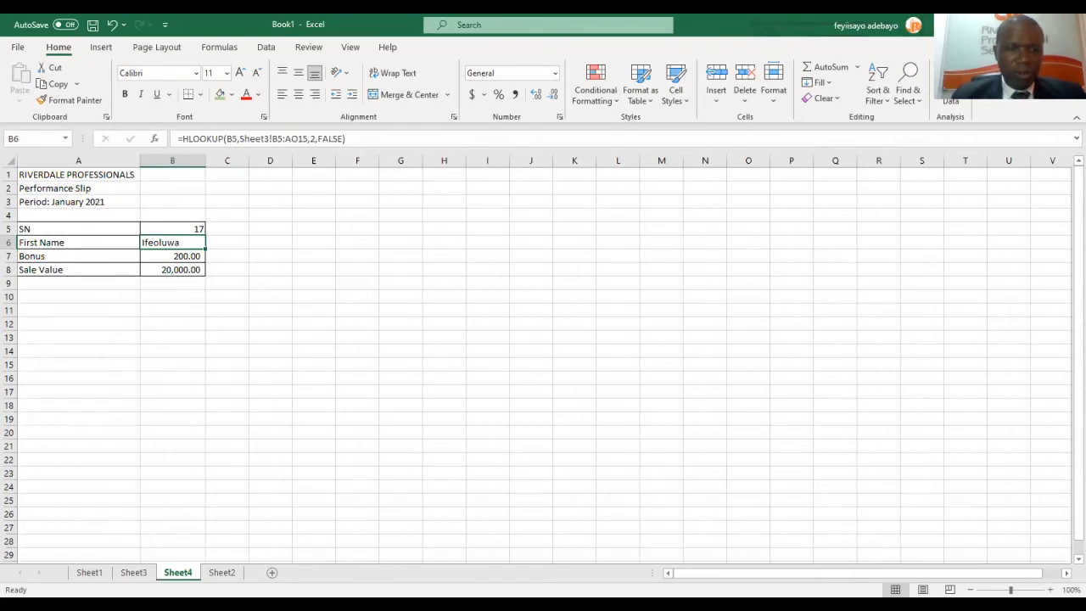
left_click(89, 572)
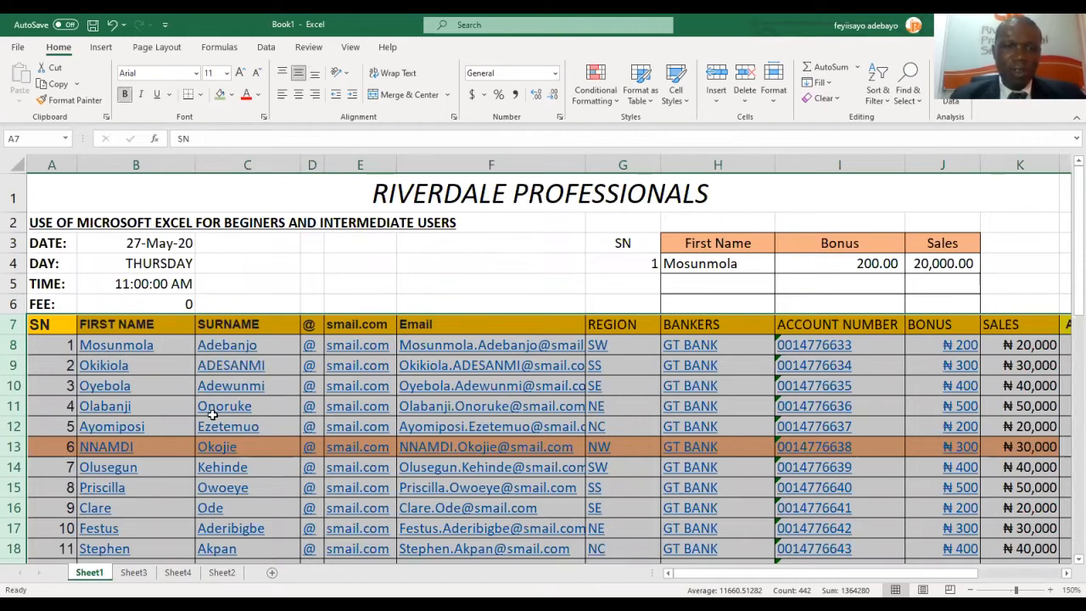
left_click(53, 347)
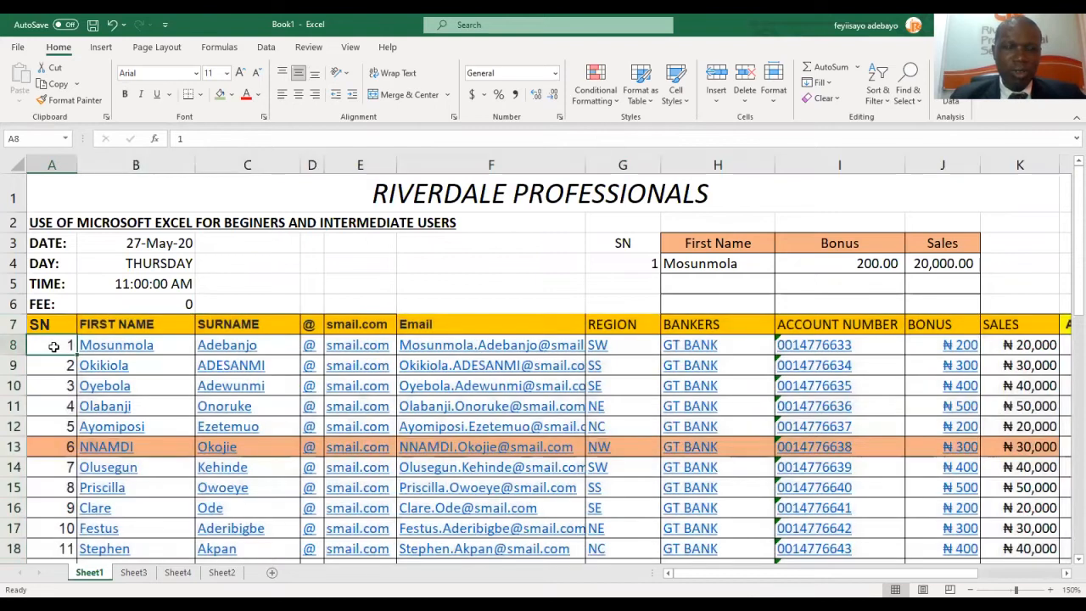
left_click_drag(52, 346, 840, 562)
left_click_drag(1055, 560, 918, 513)
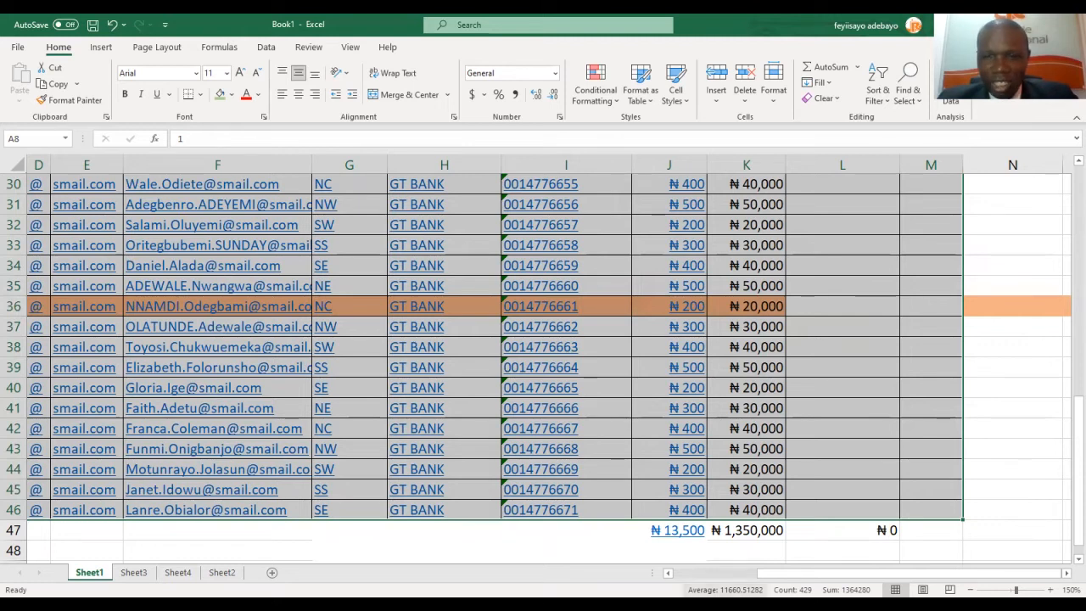
scroll(649, 552, "left", 3)
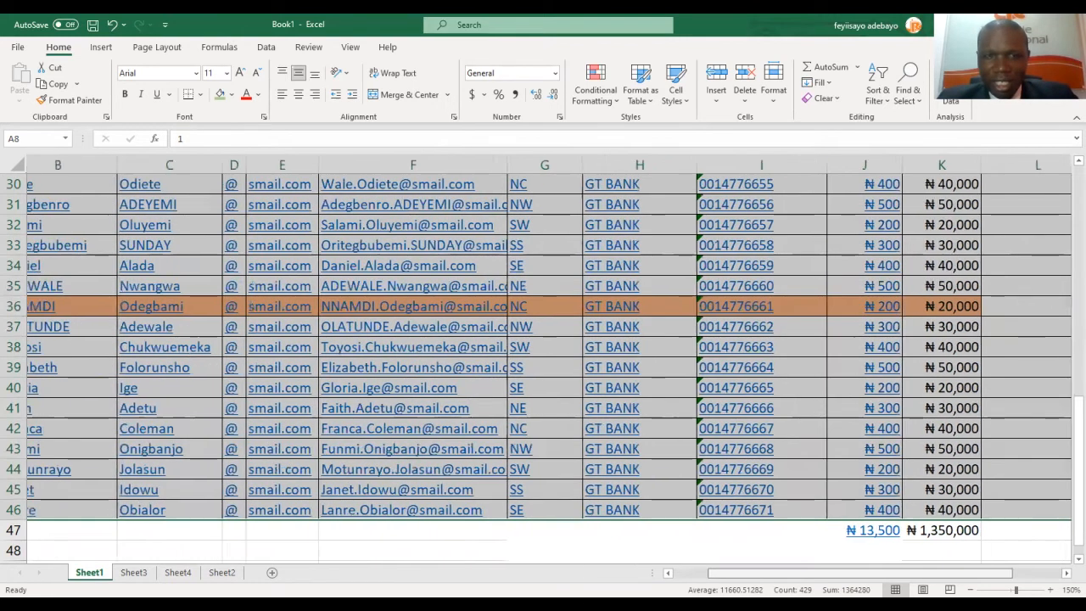
left_click_drag(1074, 475, 1067, 222)
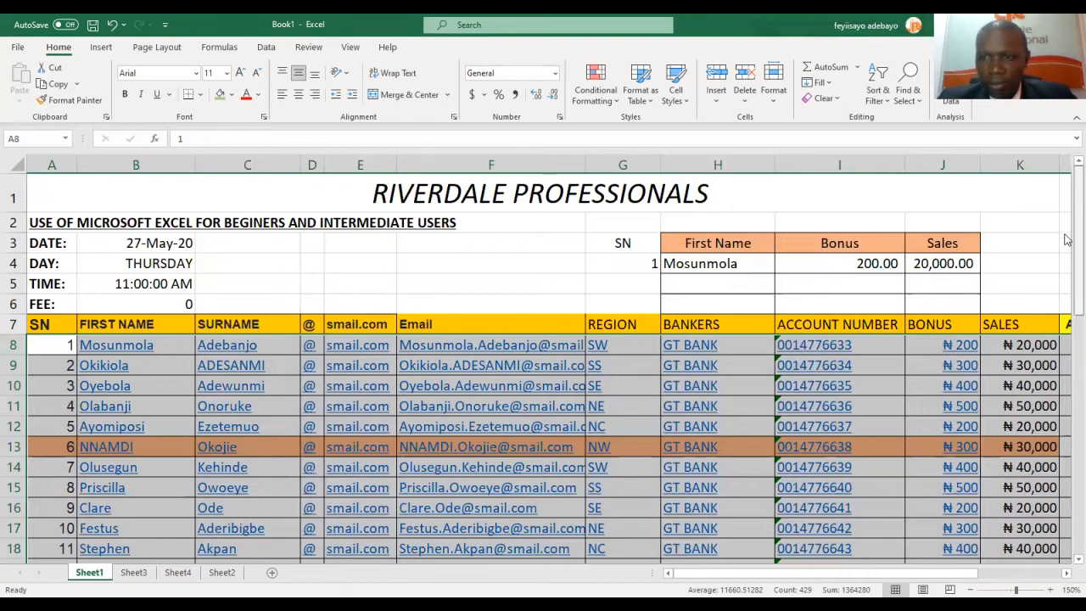
scroll(1067, 377, "down", 10)
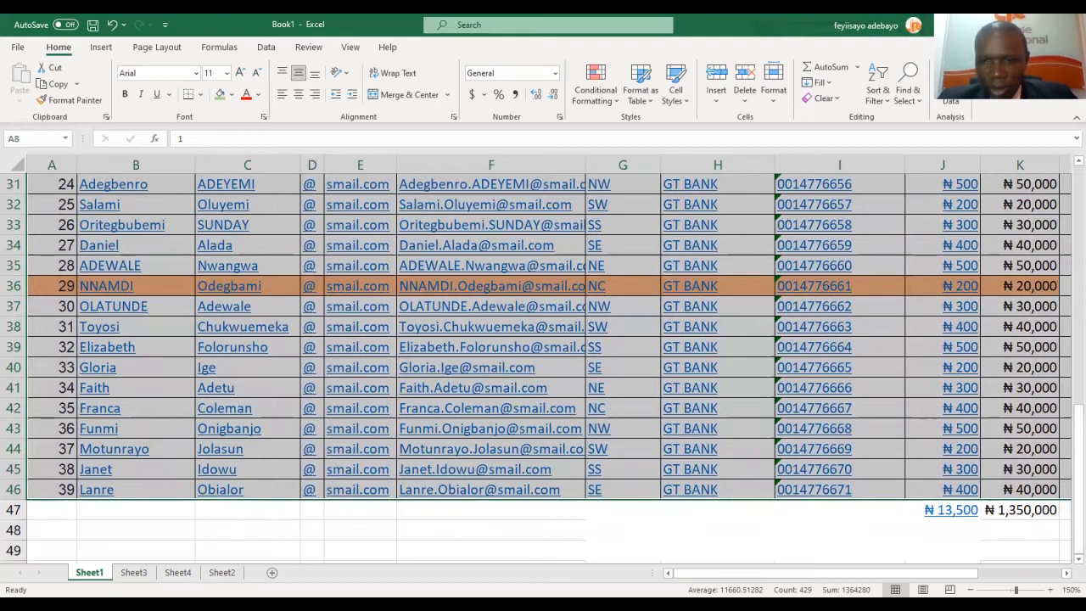
left_click_drag(824, 573, 895, 573)
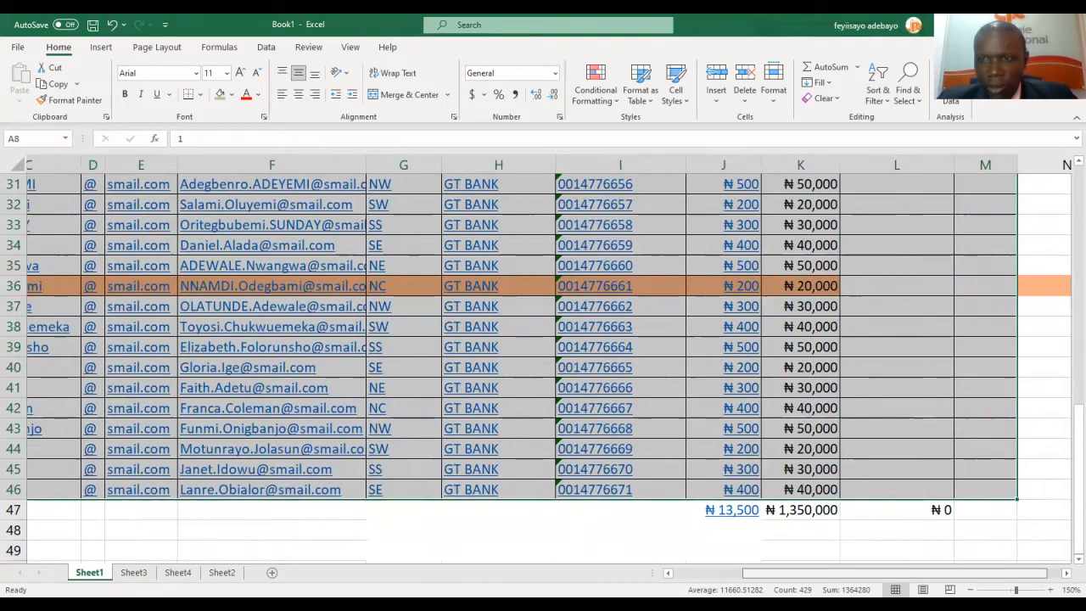
scroll(938, 230, "right", 1)
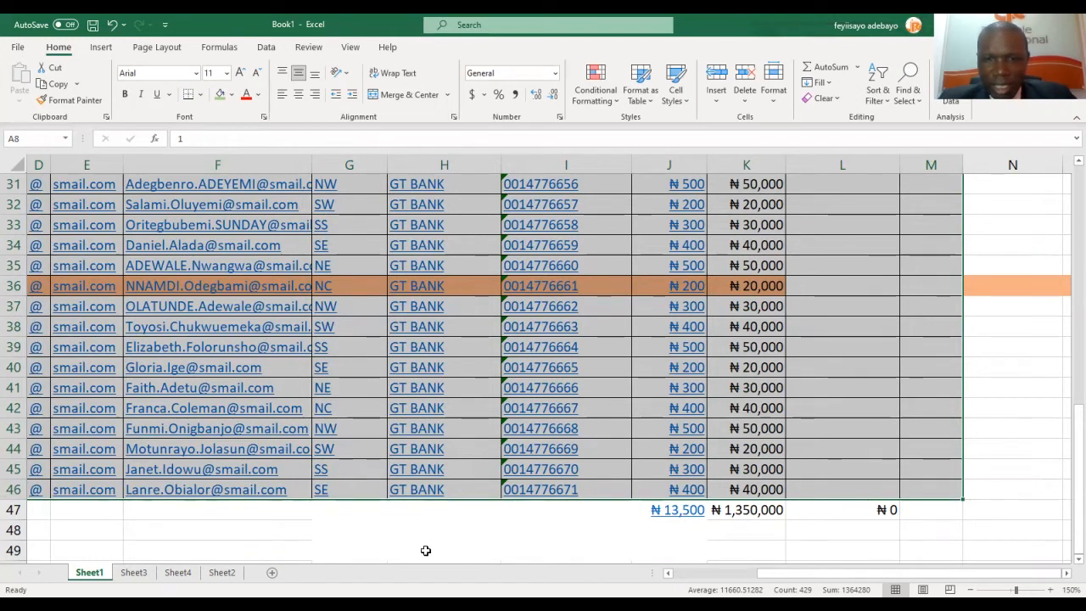
left_click(388, 538)
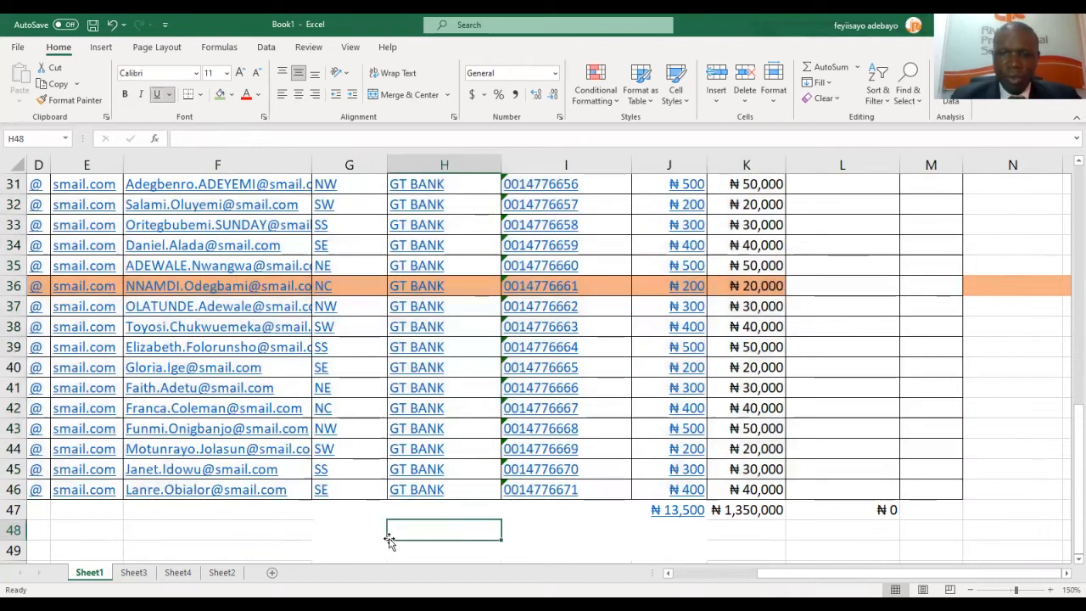
type("=")
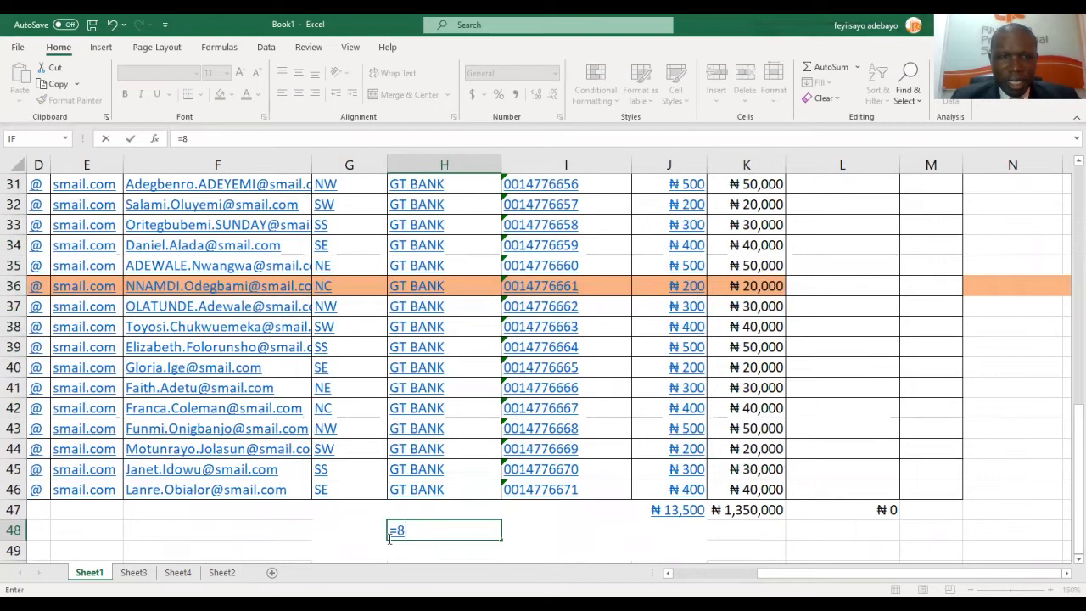
type("a8")
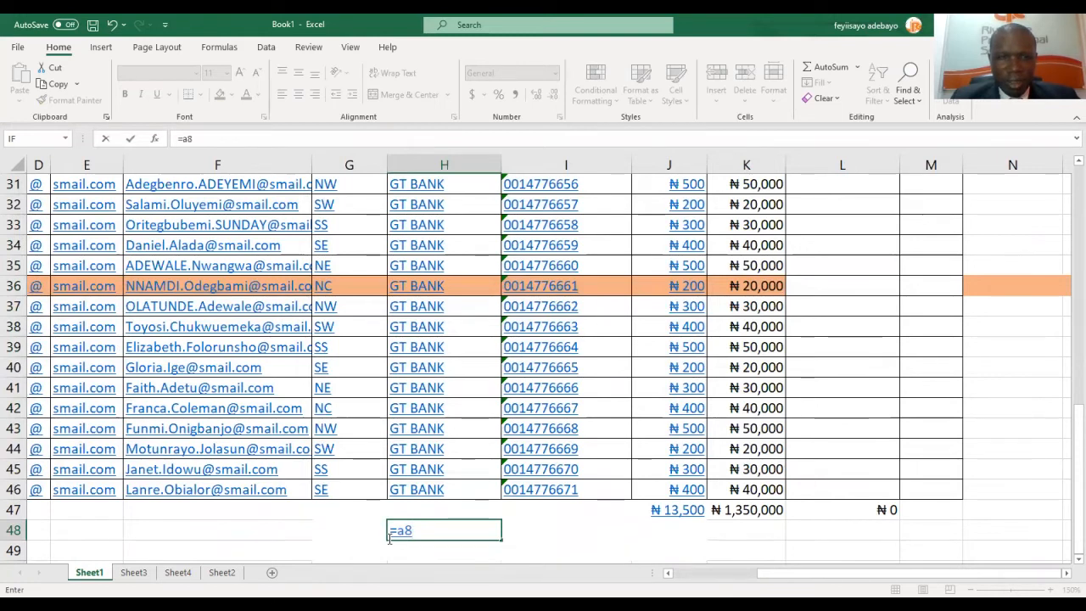
type(":")
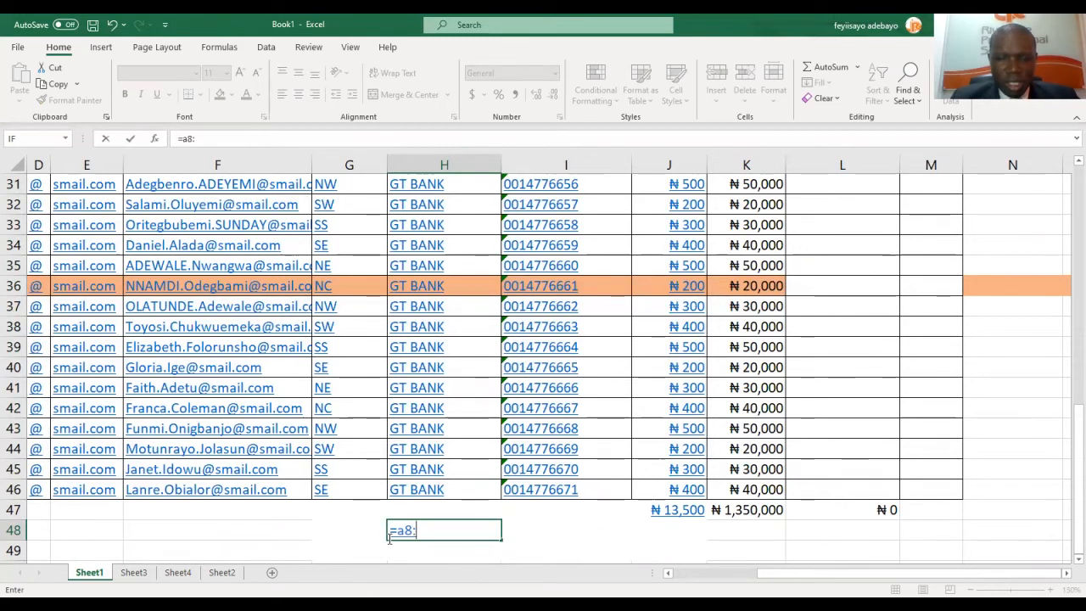
type("a46")
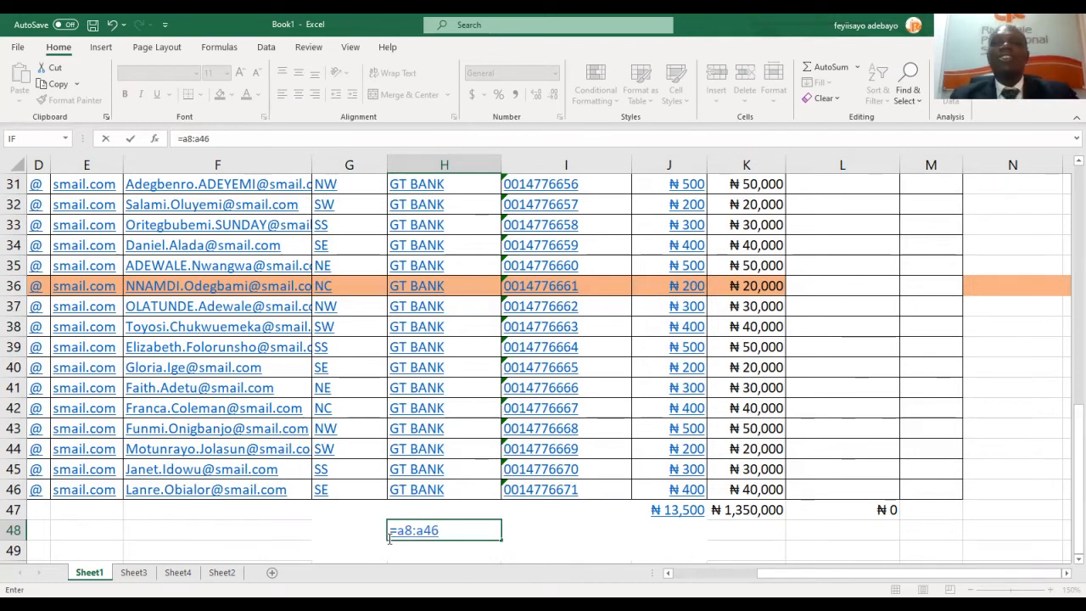
key("BackSpace")
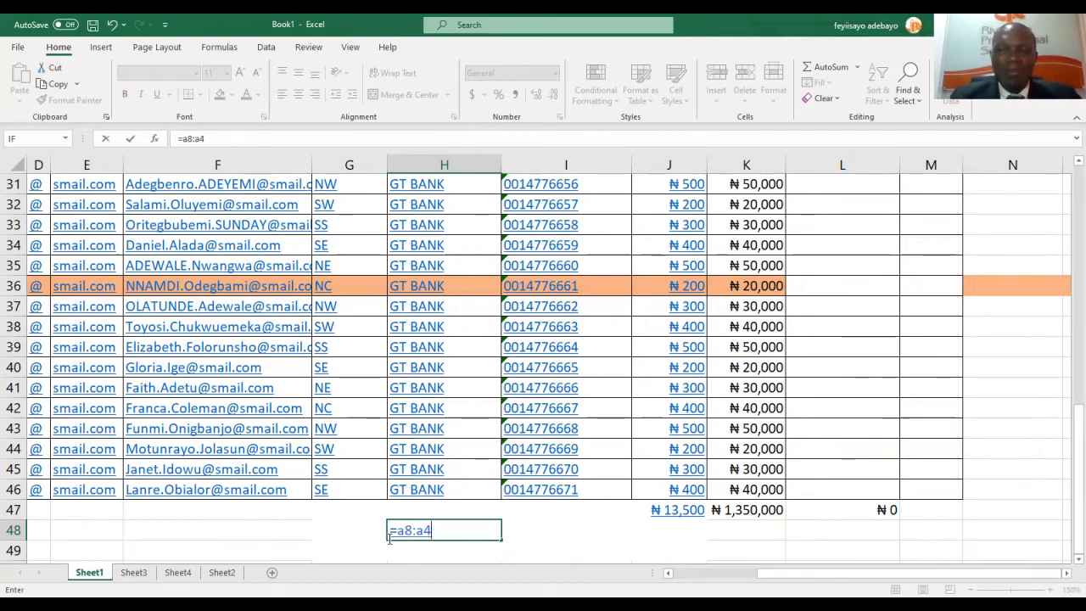
key("BackSpace")
key("BackSpace")
key("BackSpace")
key("BackSpace")
key("BackSpace")
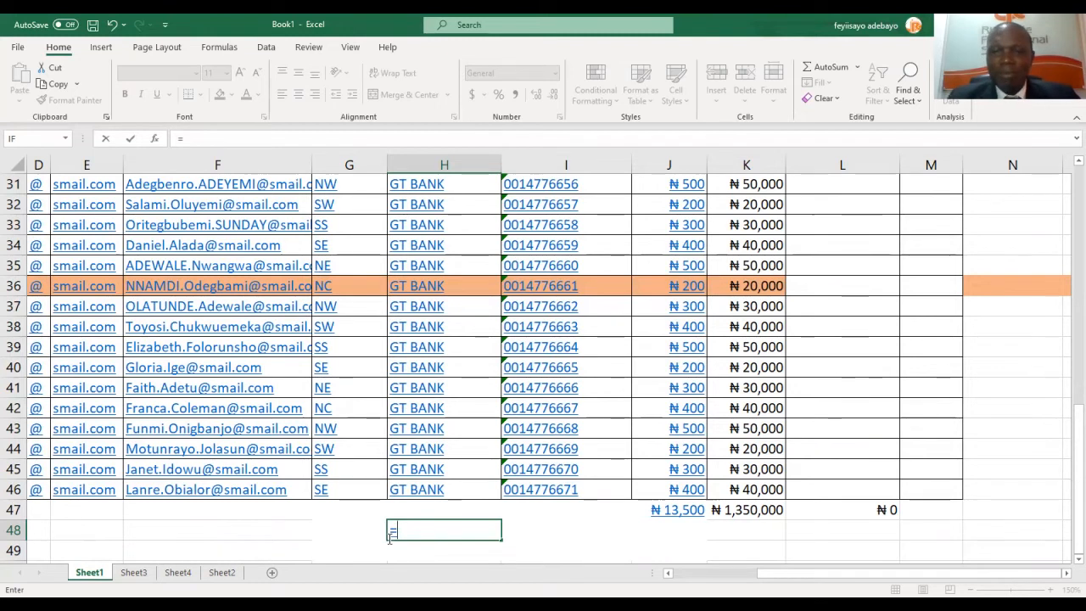
key("BackSpace")
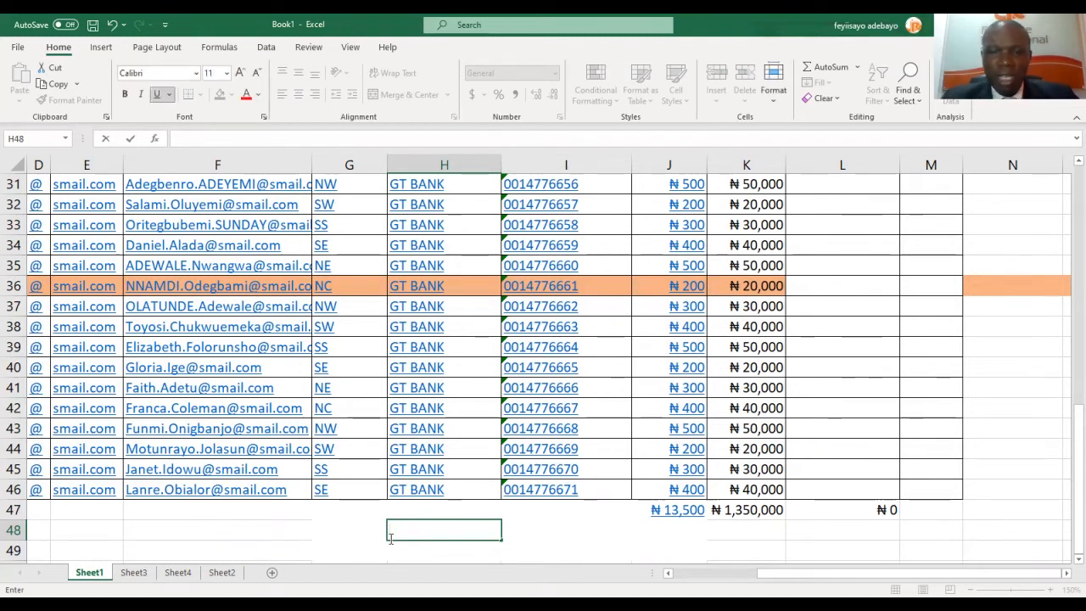
key("Escape")
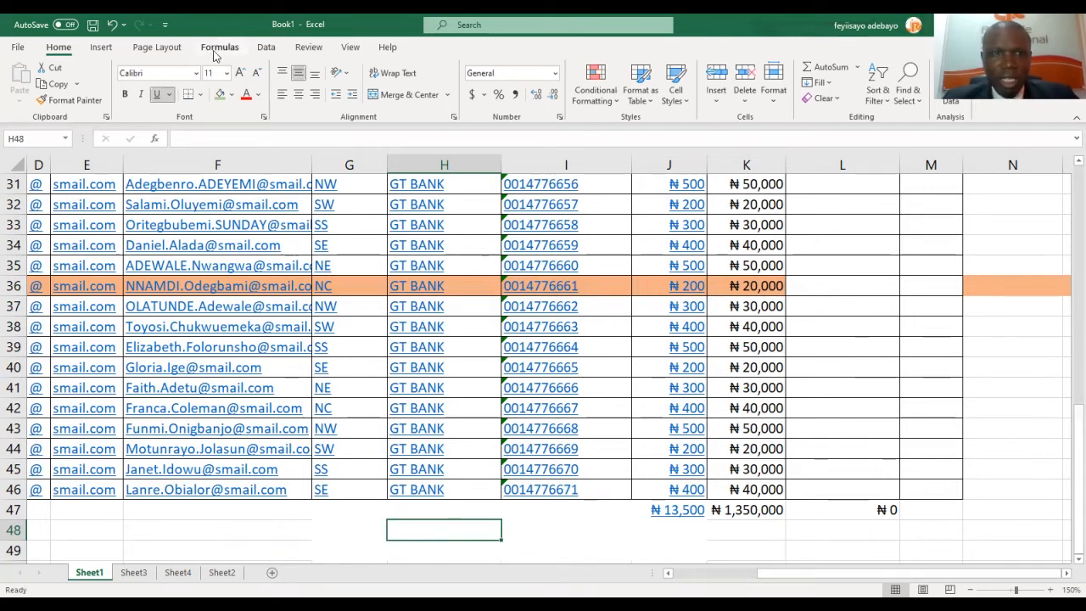
Select the Sheet1 data table with its header row, range A7:M46, leaving out the totals row.
left_click_drag(1067, 446, 1062, 171)
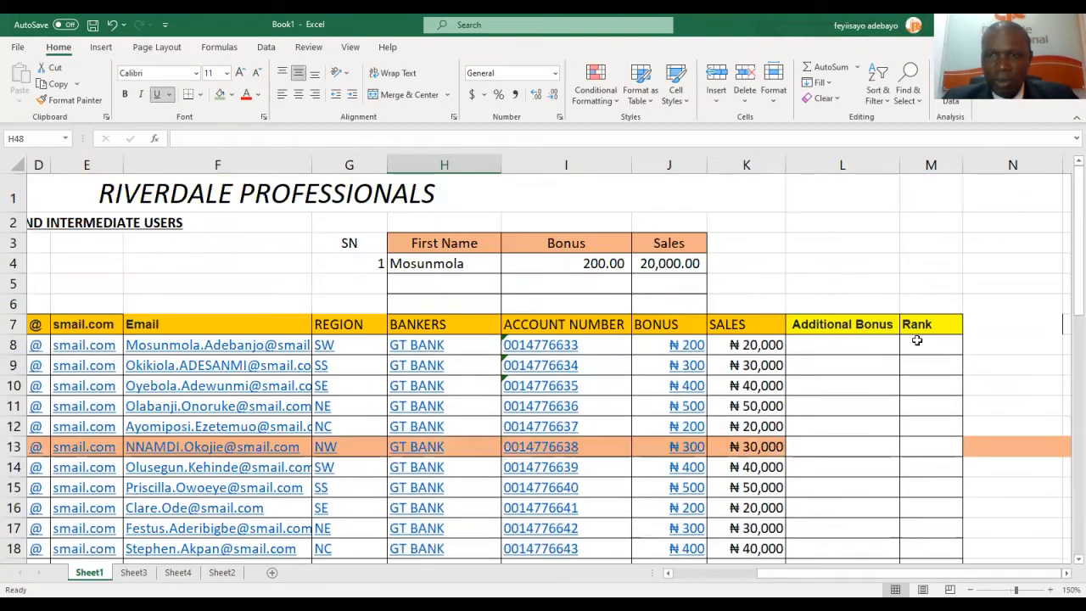
left_click(831, 326)
key("ctrl+Home")
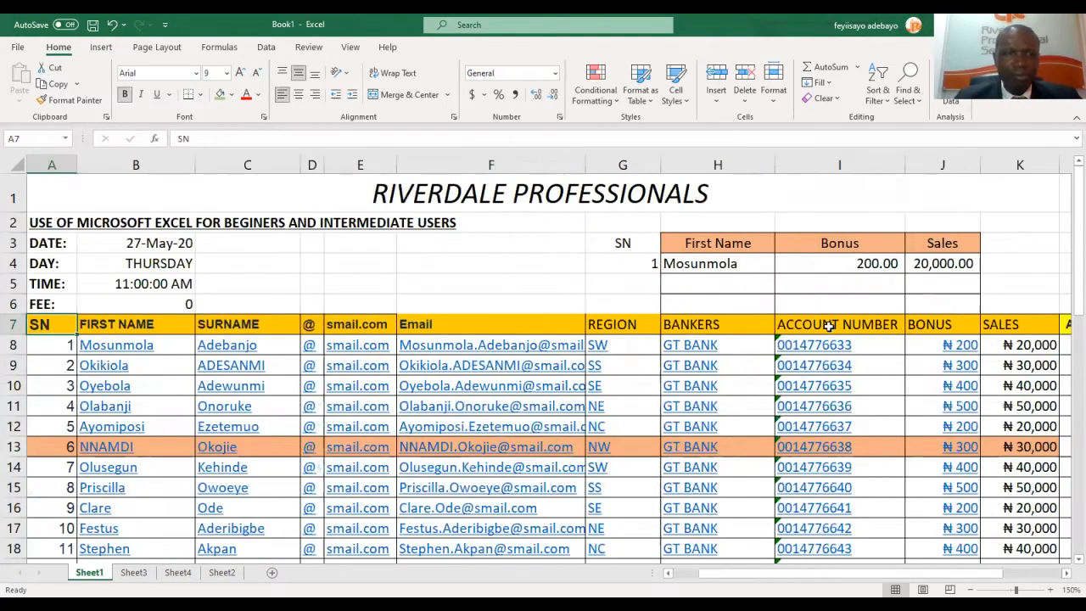
key("Up")
key("shift+Right")
key("shift+Right")
key("shift+Right")
key("shift+Right")
key("shift+Right")
key("shift+Right")
key("shift+Right")
key("shift+Right")
key("shift+Right")
key("shift+Right")
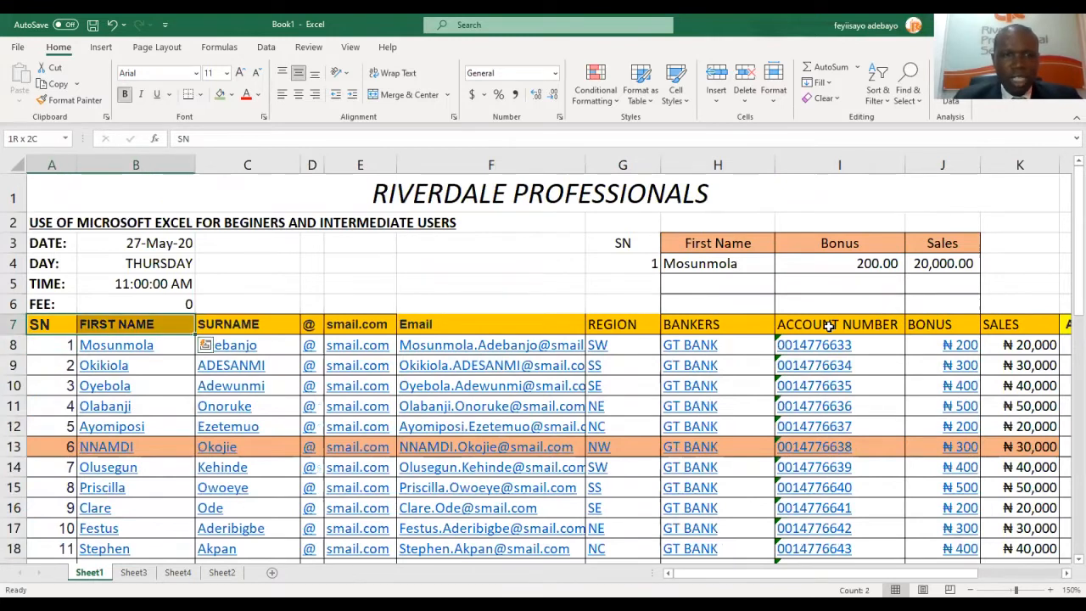
key("shift+Right")
key("shift+Right")
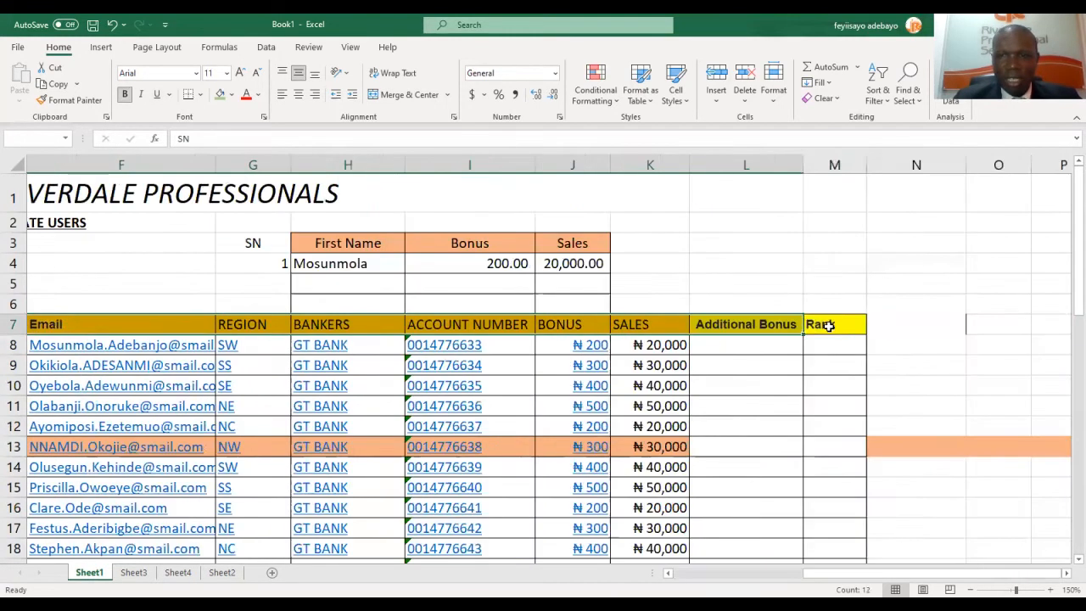
key("shift+Down")
key("shift+Down")
key("shift+Down")
key("shift+Down")
key("shift+Down")
key("shift+Down")
key("shift+Down")
key("shift+Down")
key("shift+Down")
key("shift+Down")
key("shift+Down")
key("shift+Down")
key("shift+Down")
key("shift+Down")
key("shift+Down")
key("shift+Down")
key("shift+Down")
key("shift+Down")
key("shift+Down")
key("shift+Down")
key("shift+Down")
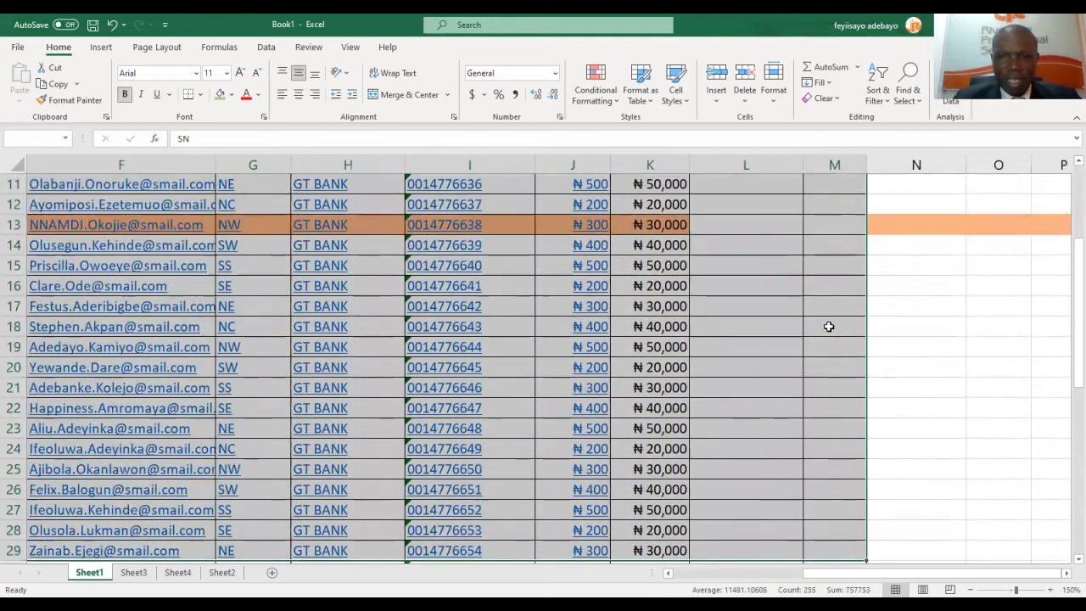
key("shift+Down")
key("shift+Down")
key("shift+Up")
key("shift+Up")
key("shift+Up")
key("shift+Up")
key("shift+Up")
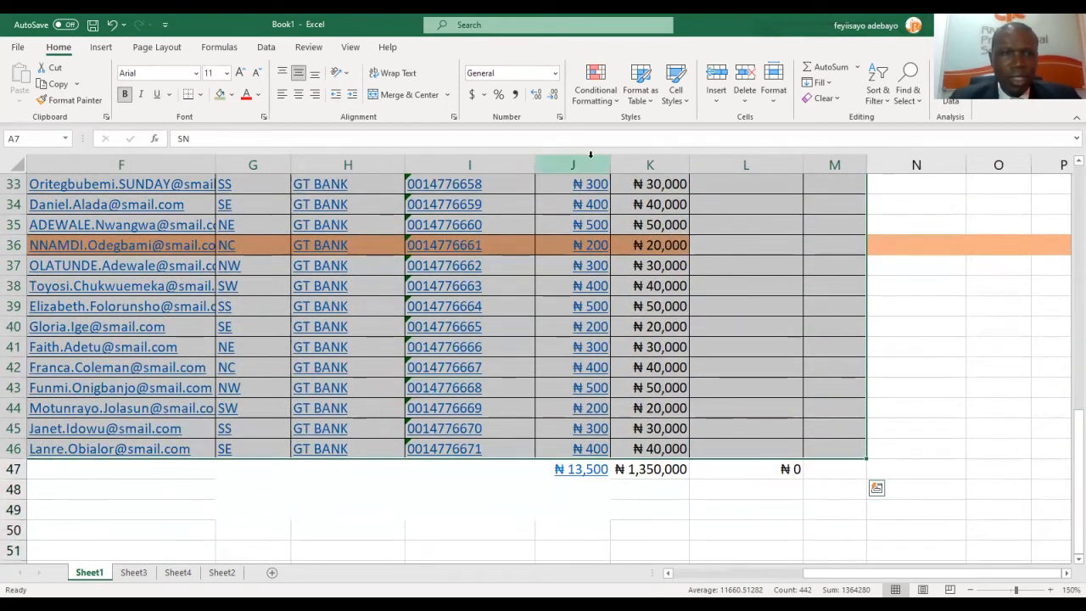
Define the name PayP for the selected table range, with the scope set to Workbook.
left_click(221, 48)
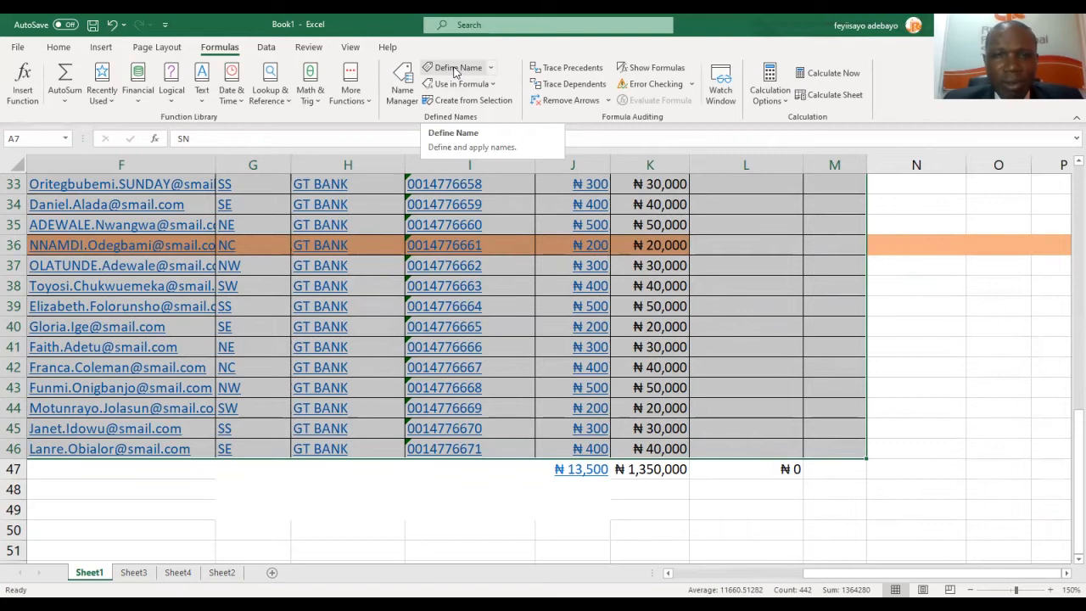
left_click(454, 68)
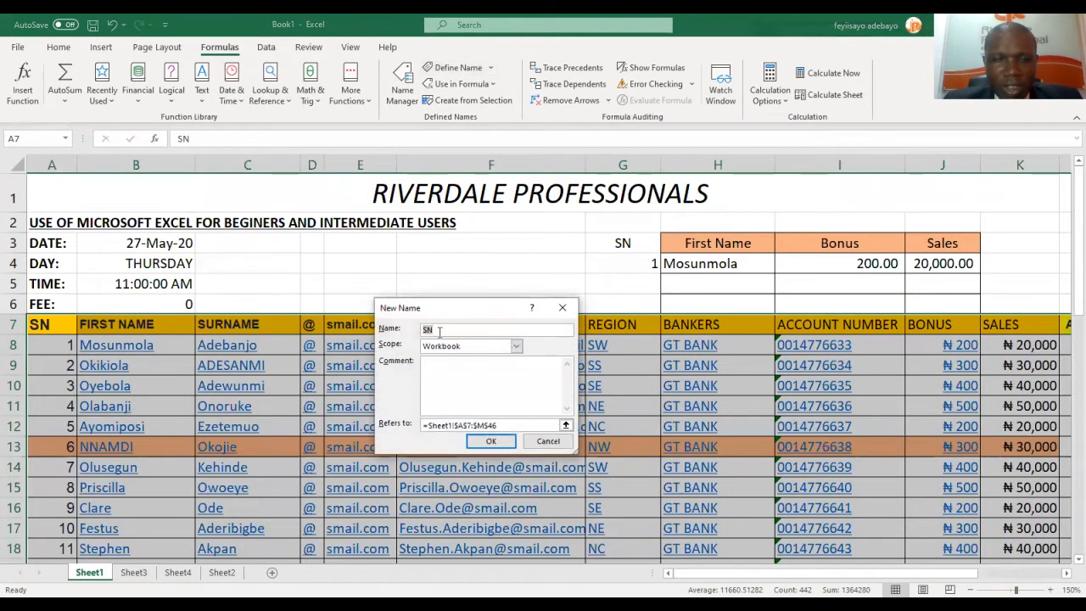
key("BackSpace")
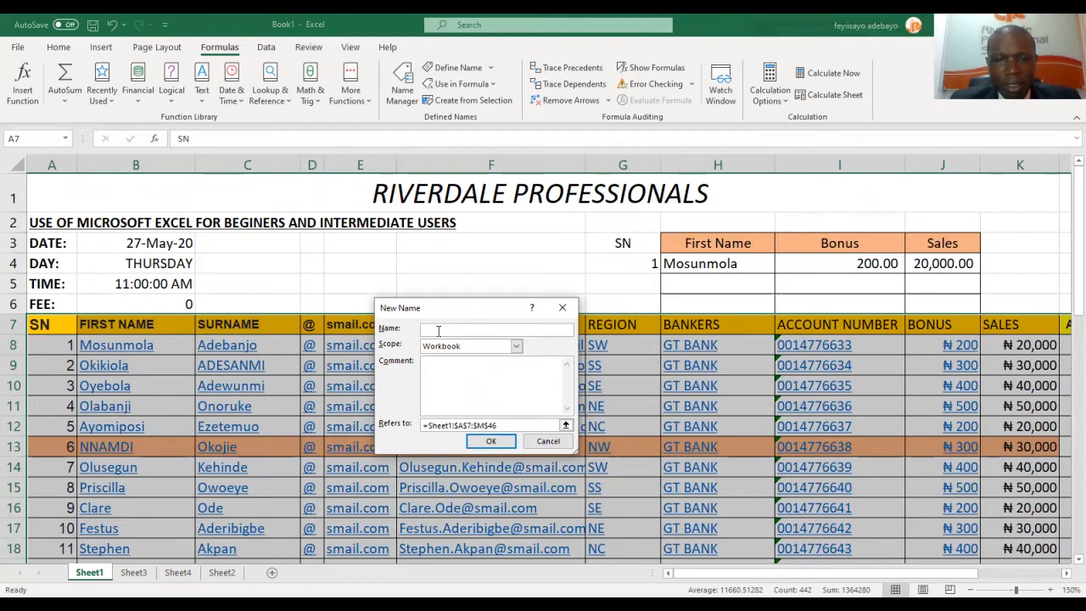
type("jk")
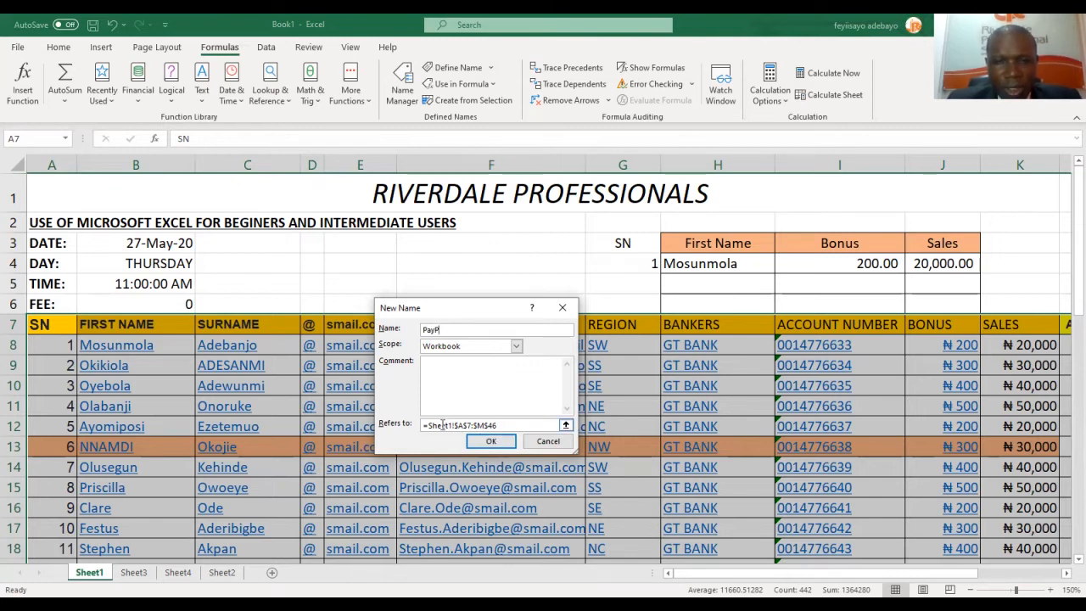
left_click(491, 439)
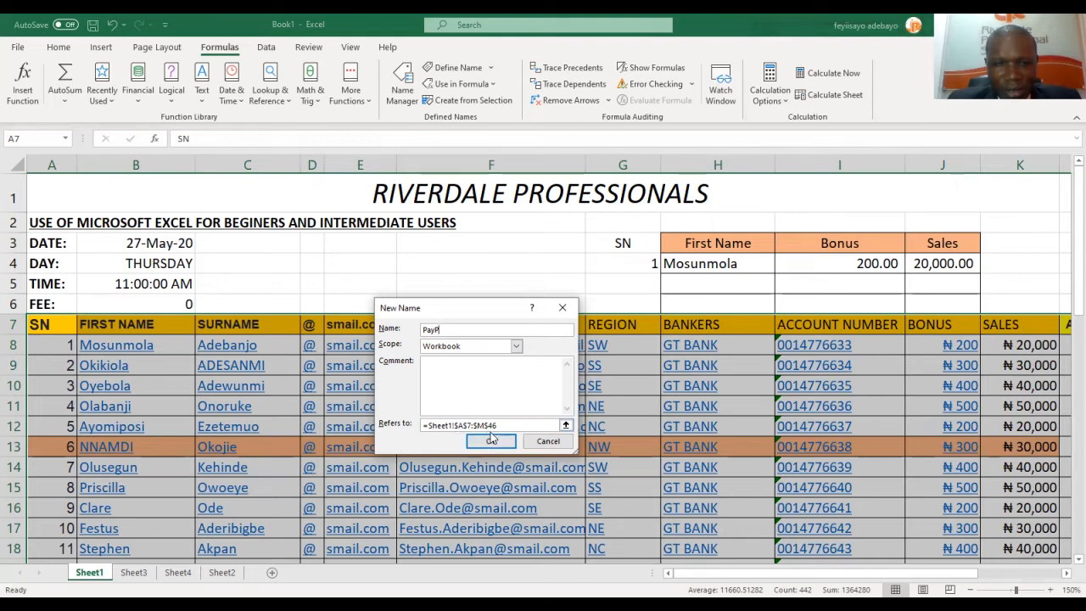
left_click(516, 346)
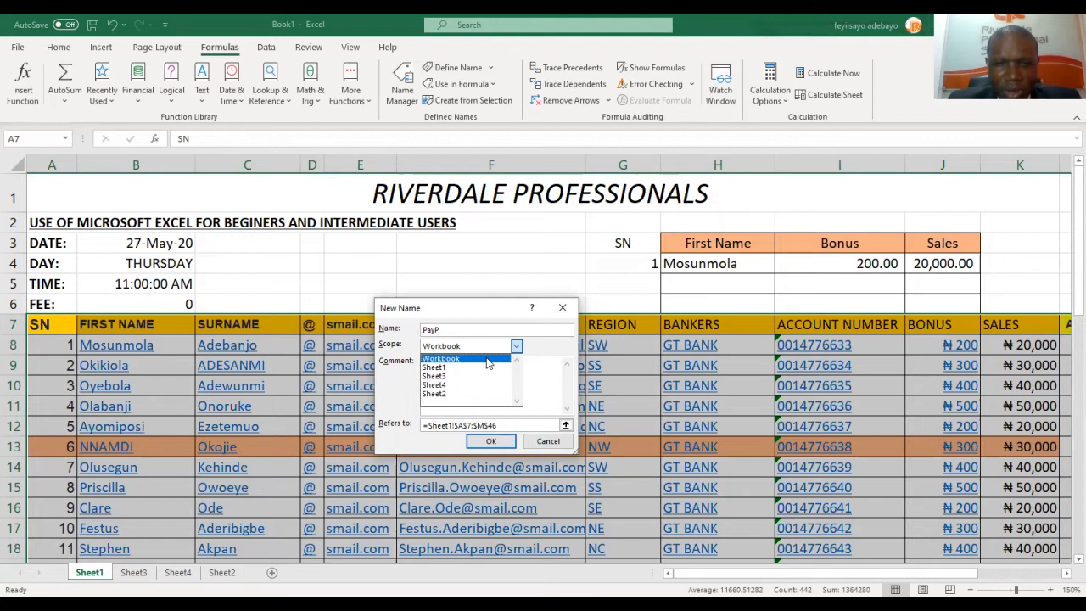
left_click(488, 360)
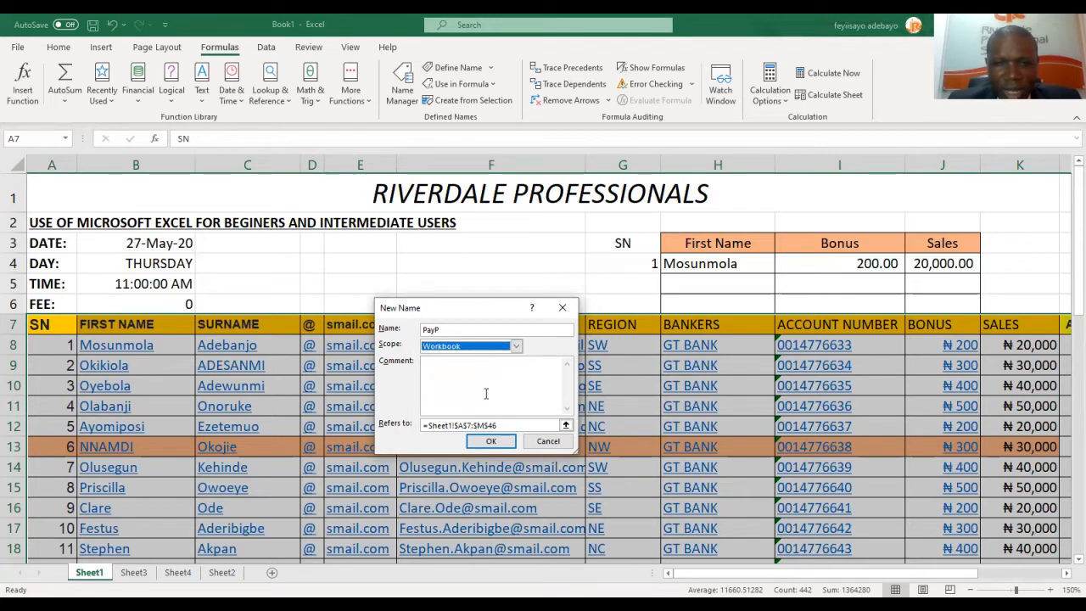
left_click(488, 442)
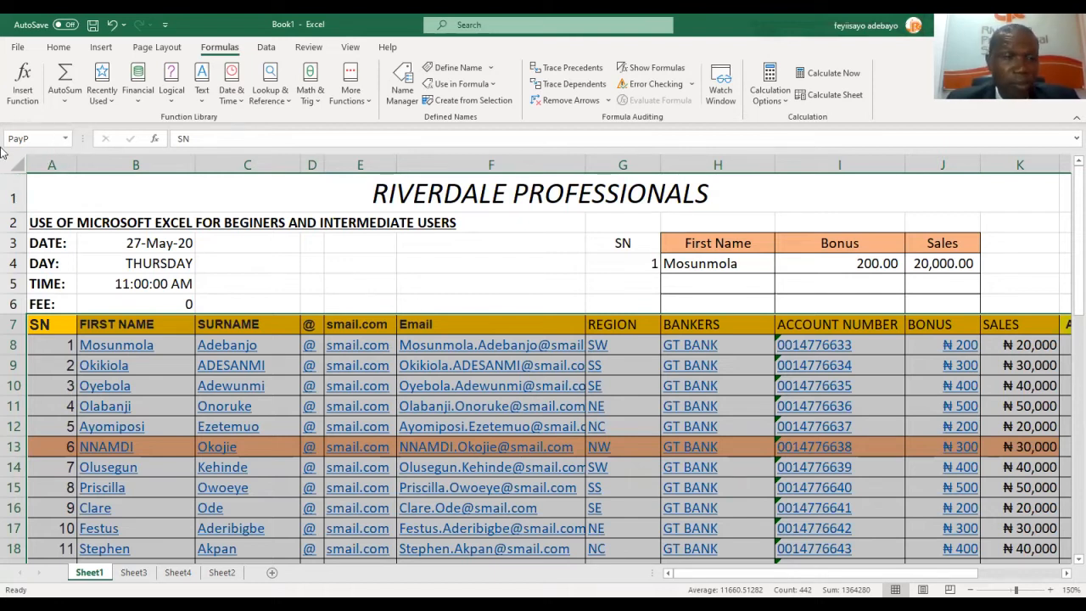
Select the range by its defined name PayP to check which cells it covers.
left_click(66, 142)
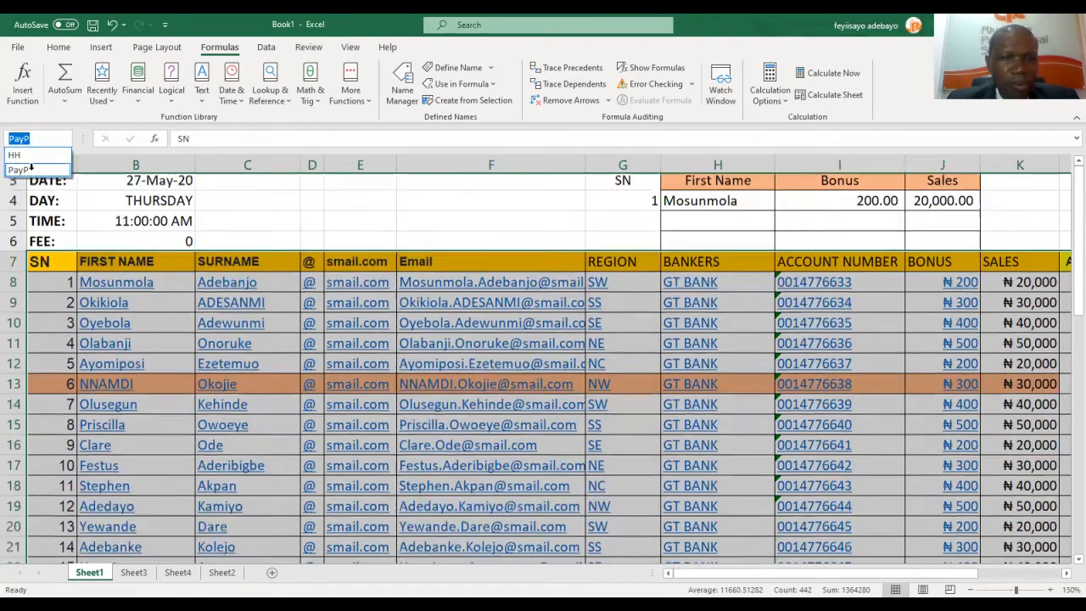
left_click(32, 172)
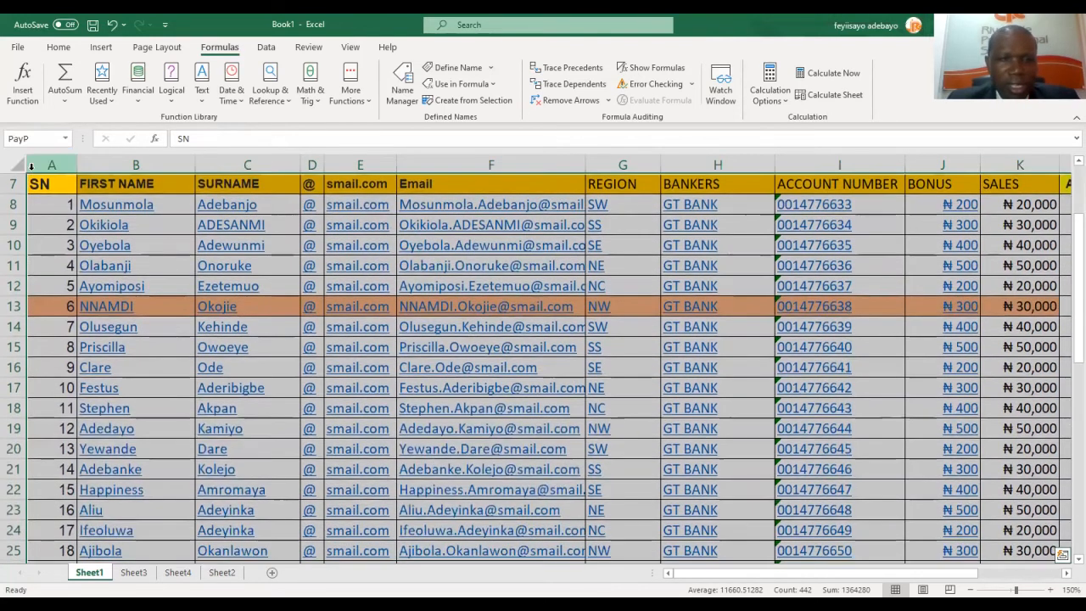
left_click(66, 141)
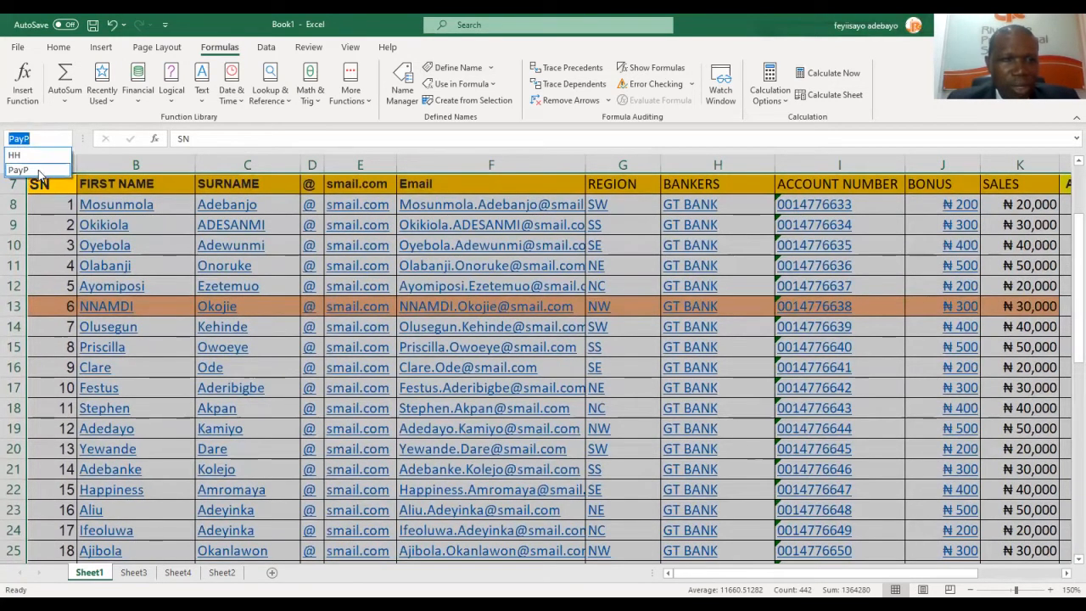
left_click(38, 172)
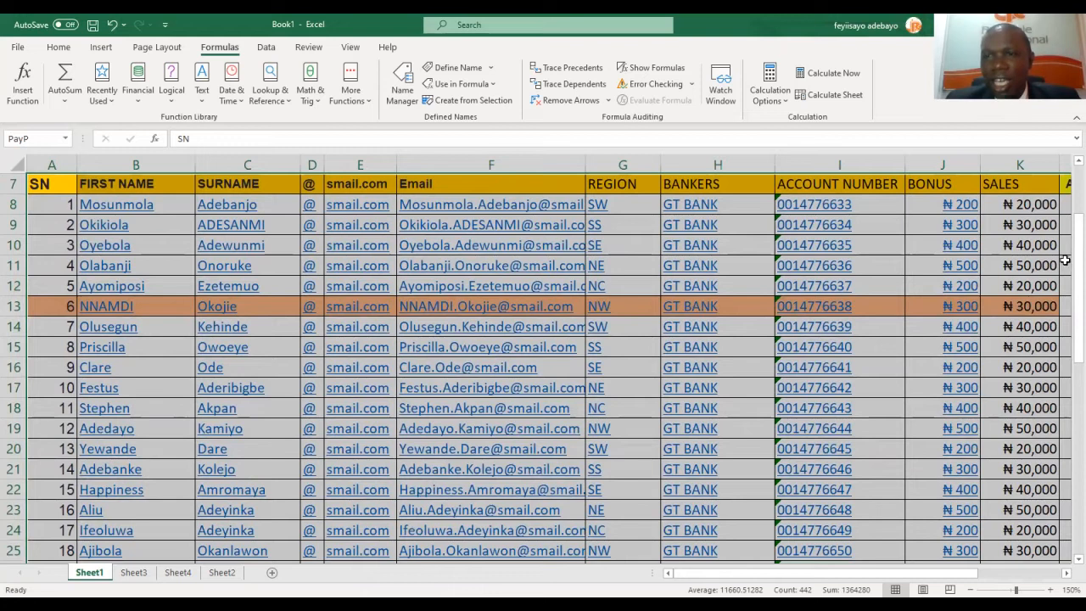
Enter serial number 1 in G5 and the formula =vlookup(G5,payp,2,false) in First Name cell H5.
scroll(1066, 270, "up", 2)
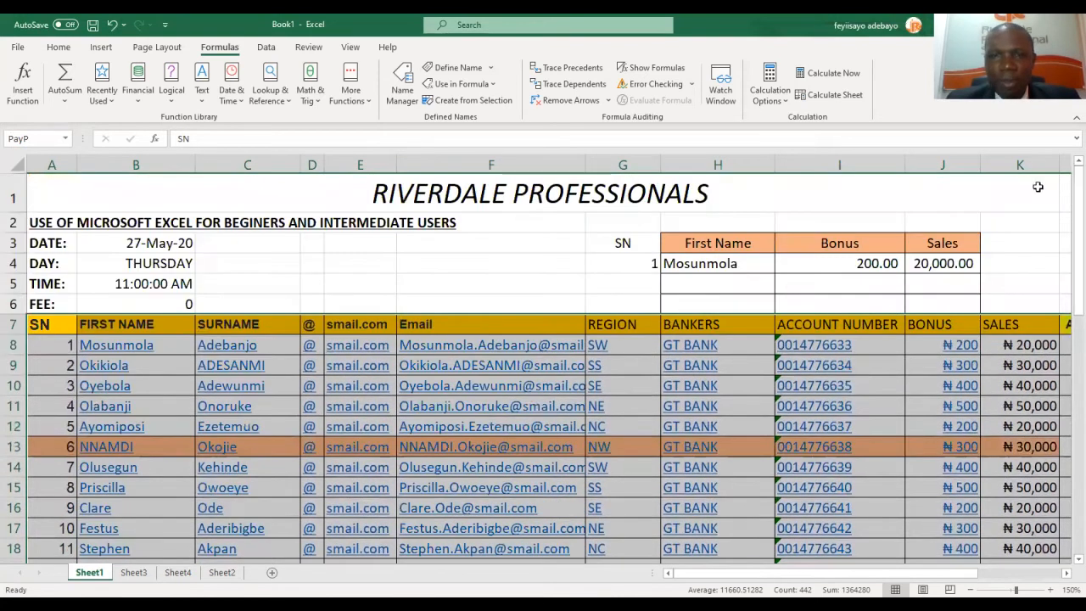
left_click(647, 289)
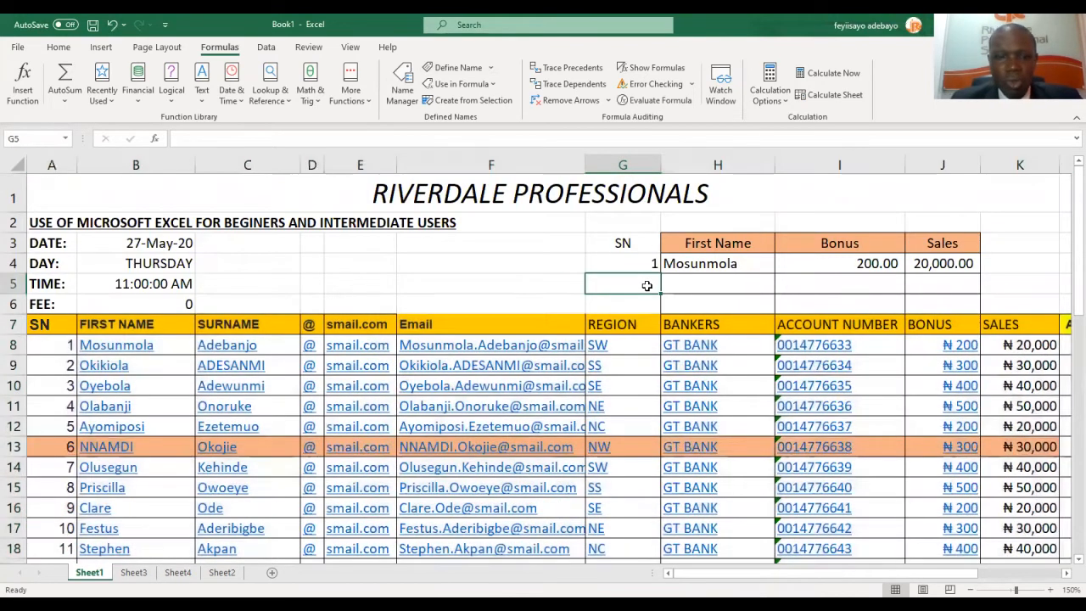
type("1")
key("Tab")
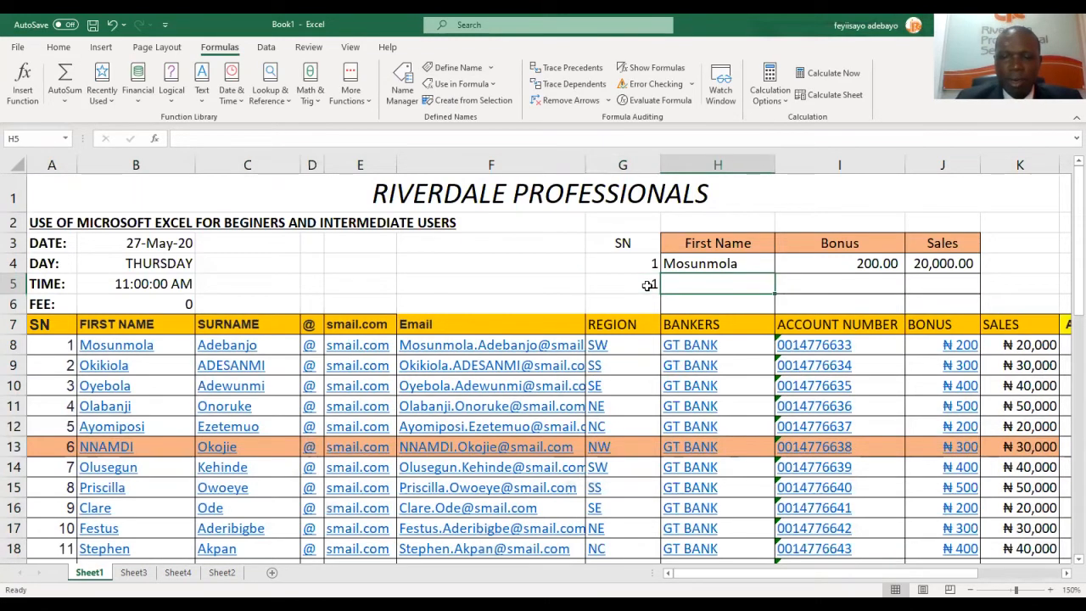
type("=vlookup")
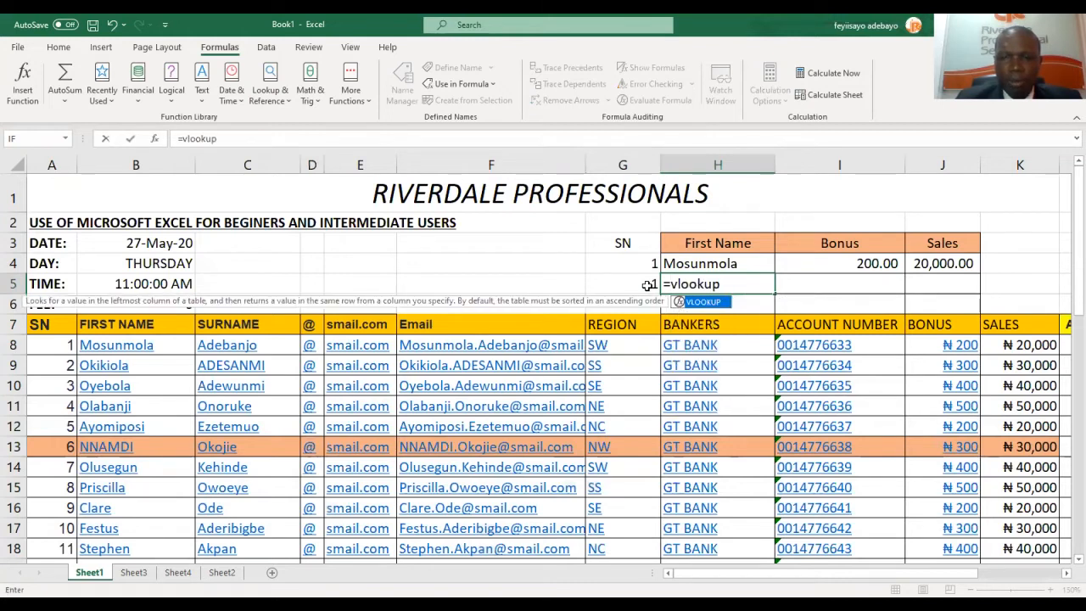
type("(")
left_click(634, 286)
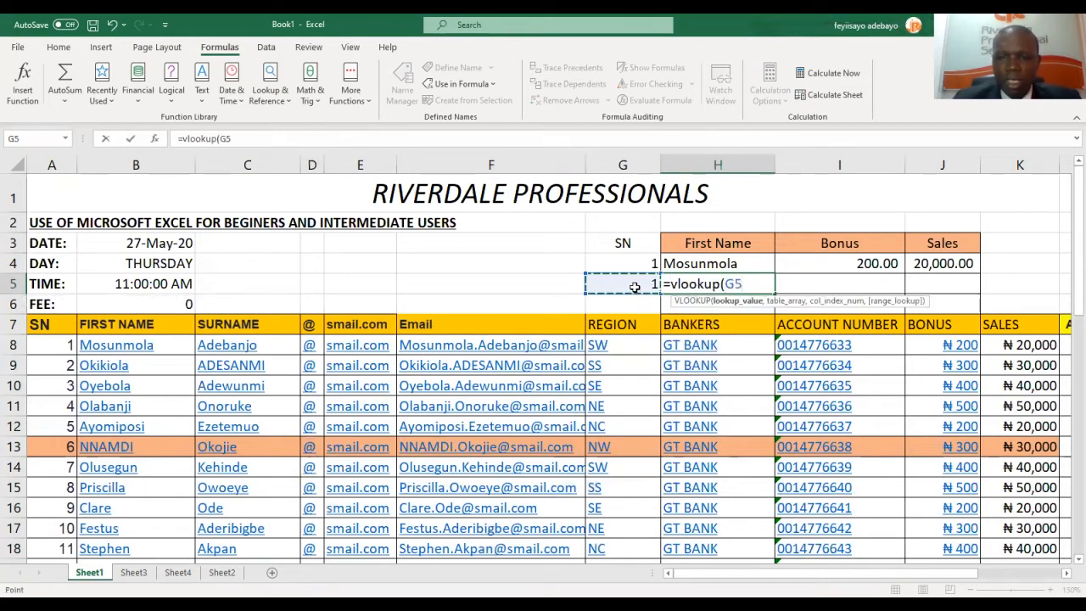
type(",payp")
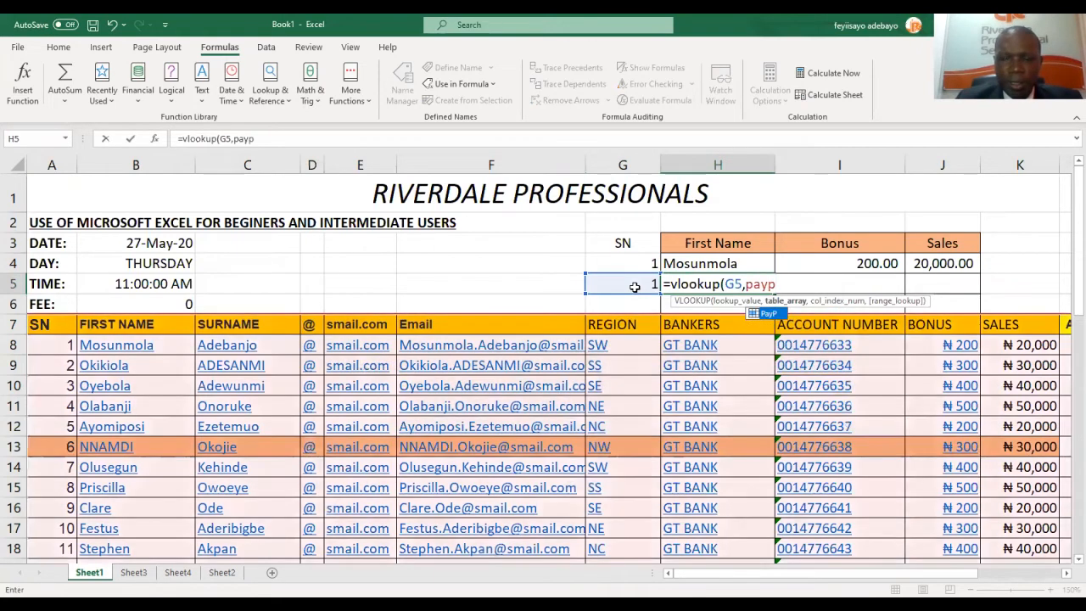
type(",")
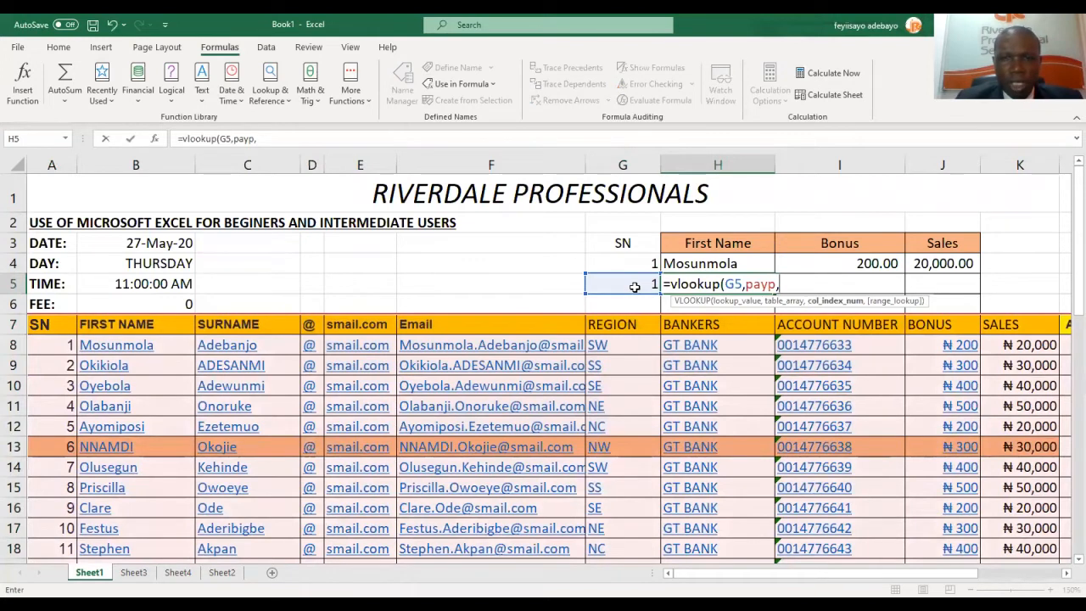
type("2,false)")
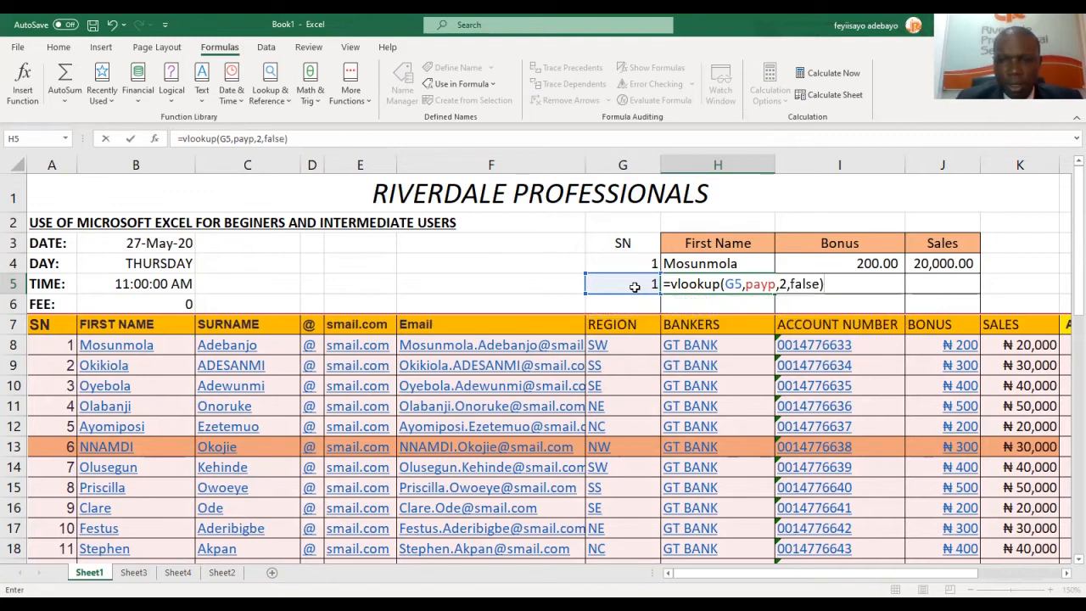
key("Return")
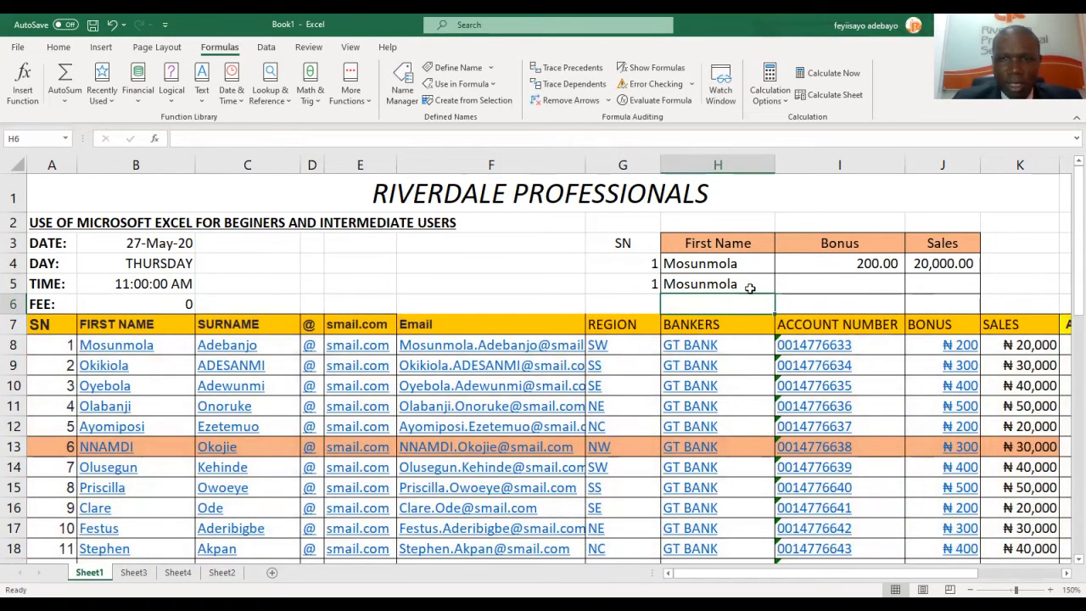
Enter the formula =vlookup(G5,payp,10,false) in Bonus cell I5.
left_click(804, 284)
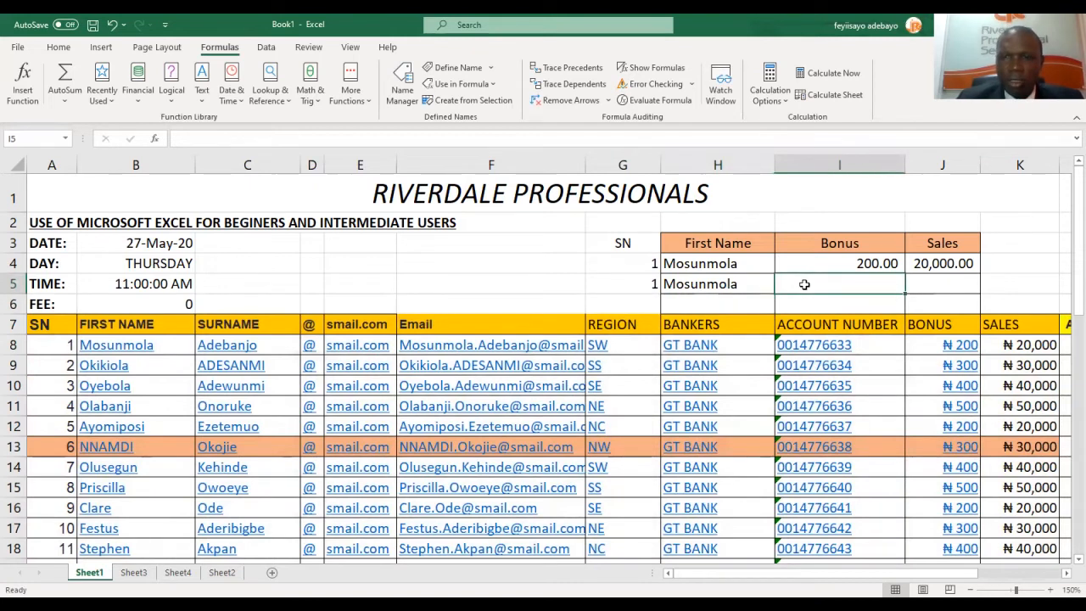
key("Up")
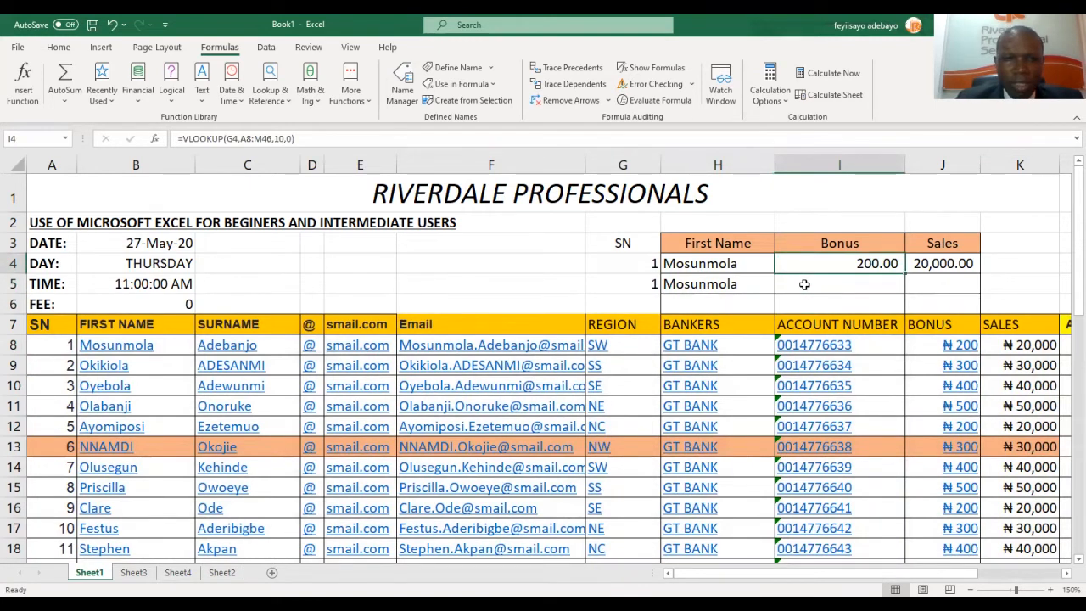
left_click(805, 284)
type("=")
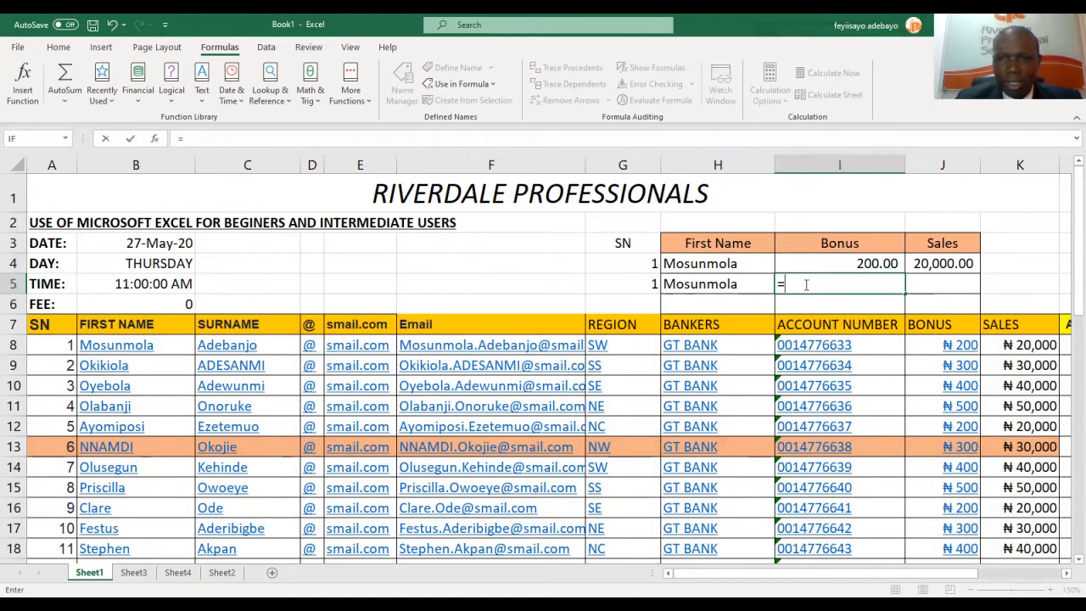
type("vol")
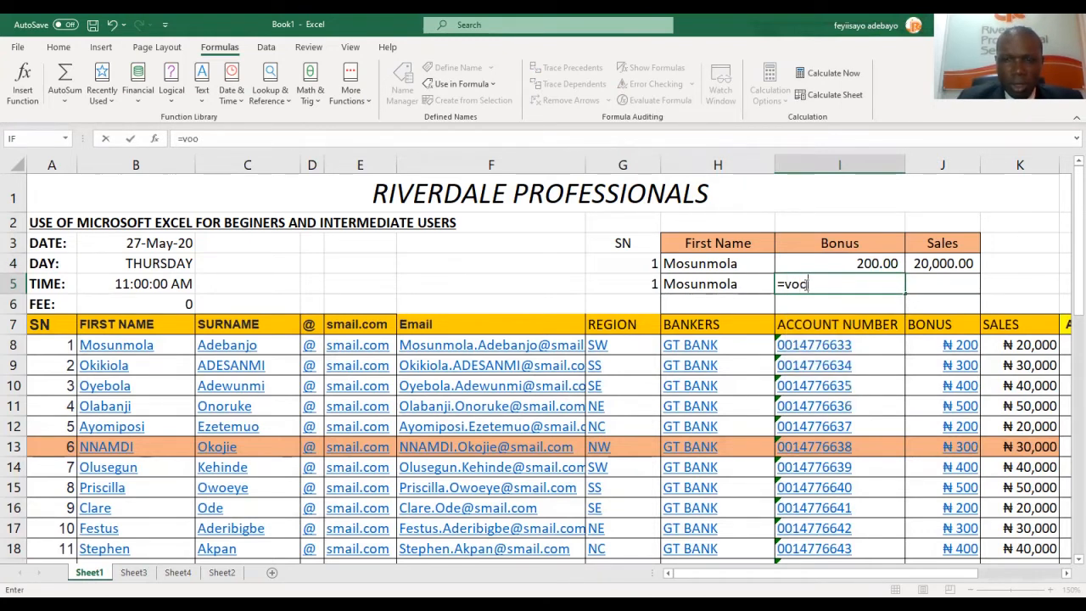
key("BackSpace")
key("BackSpace")
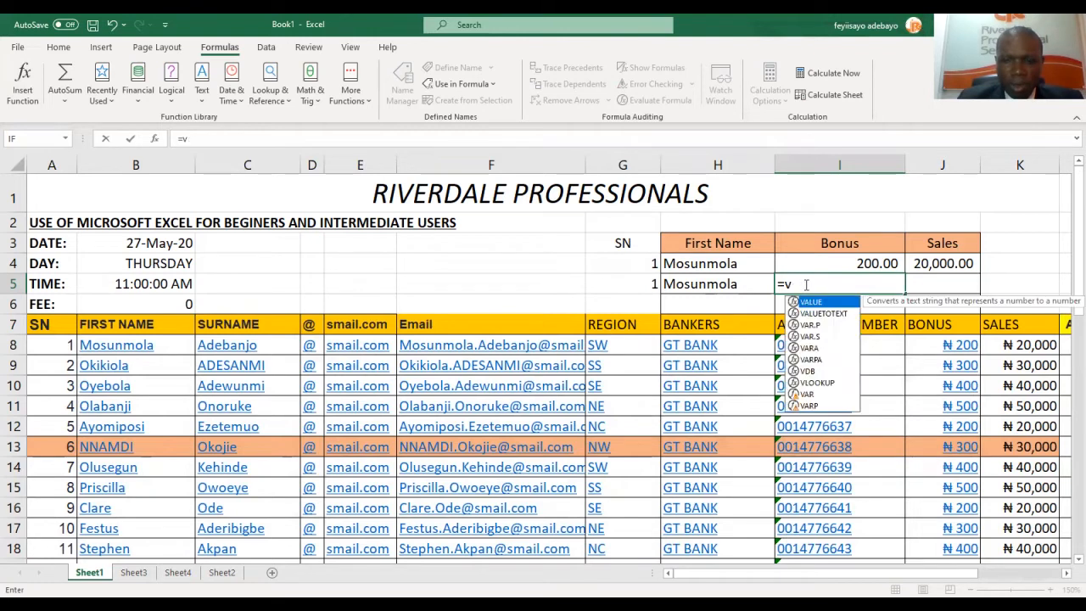
type("lookup")
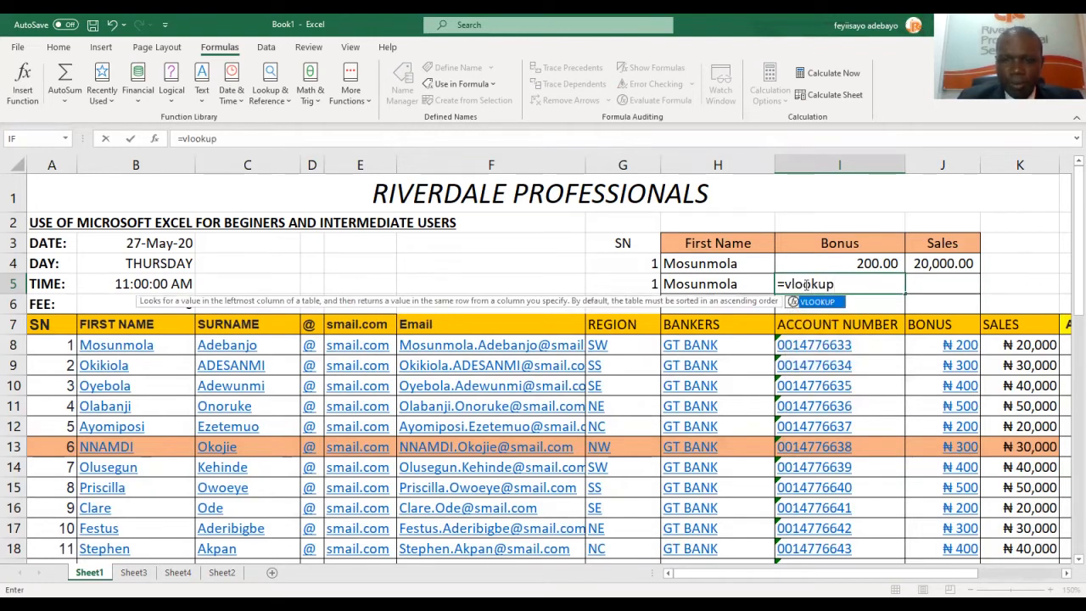
type("(")
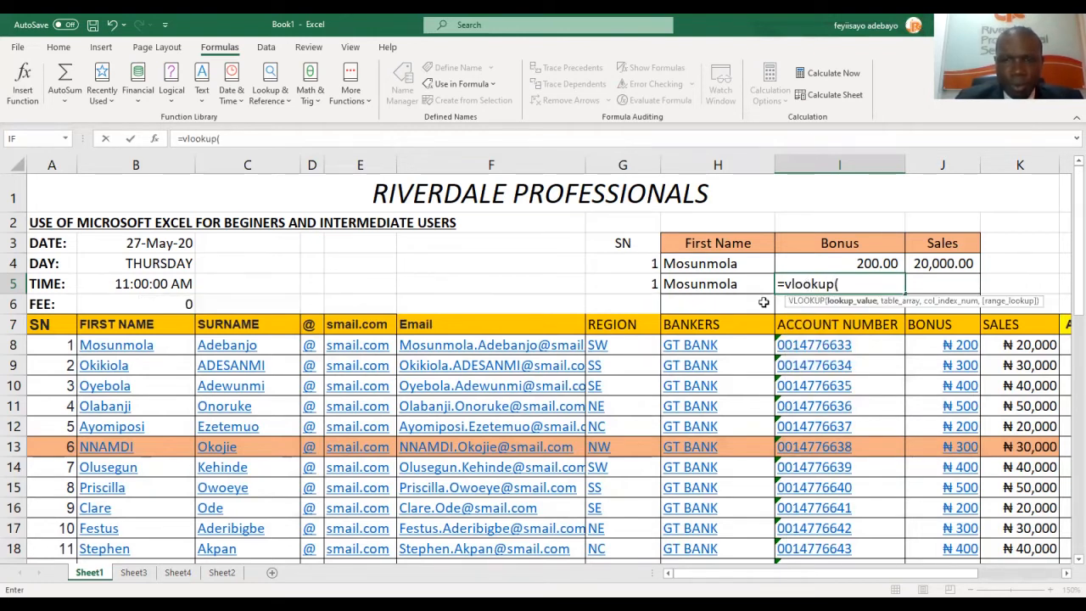
left_click(638, 283)
type(",p")
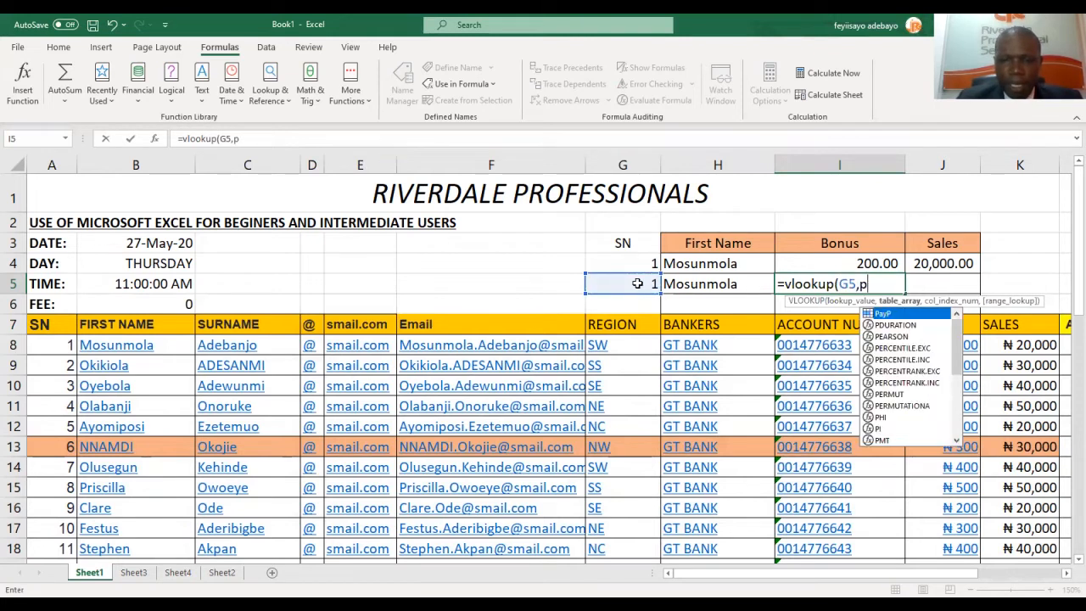
type("ayp")
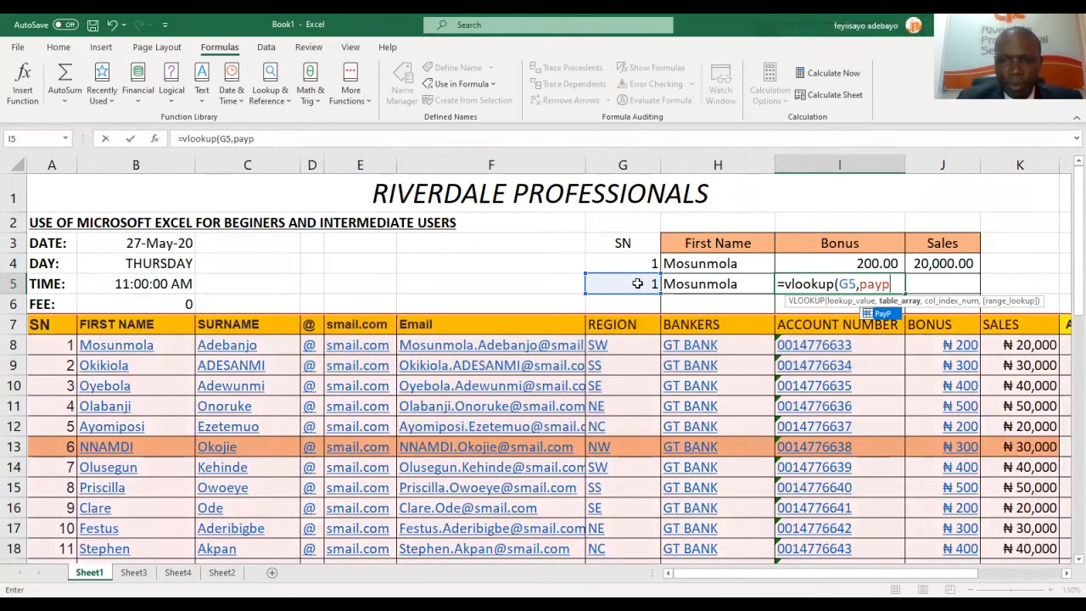
type(",10")
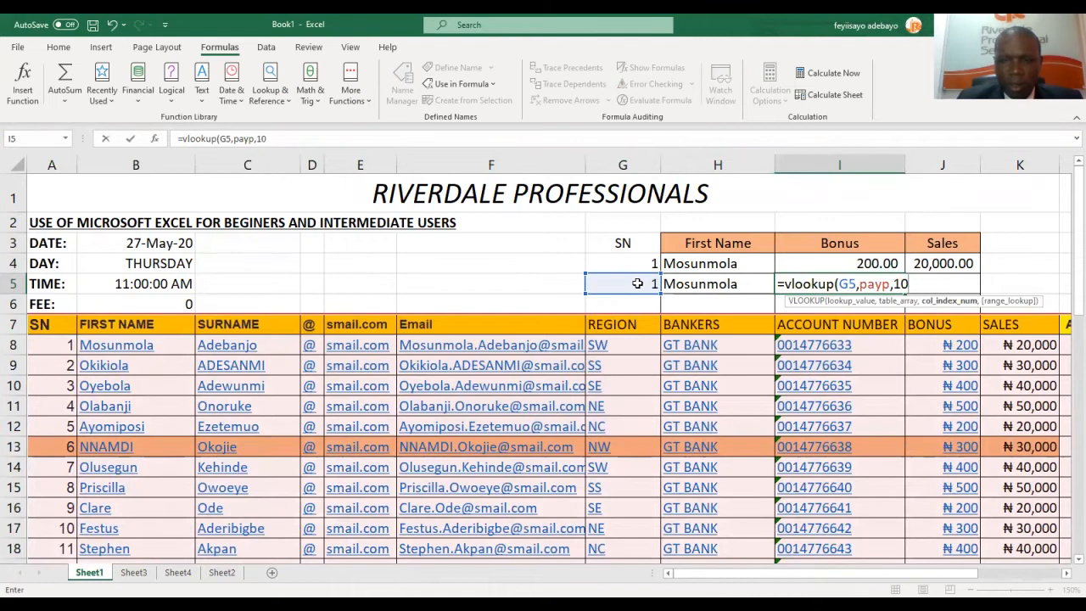
type(",false)")
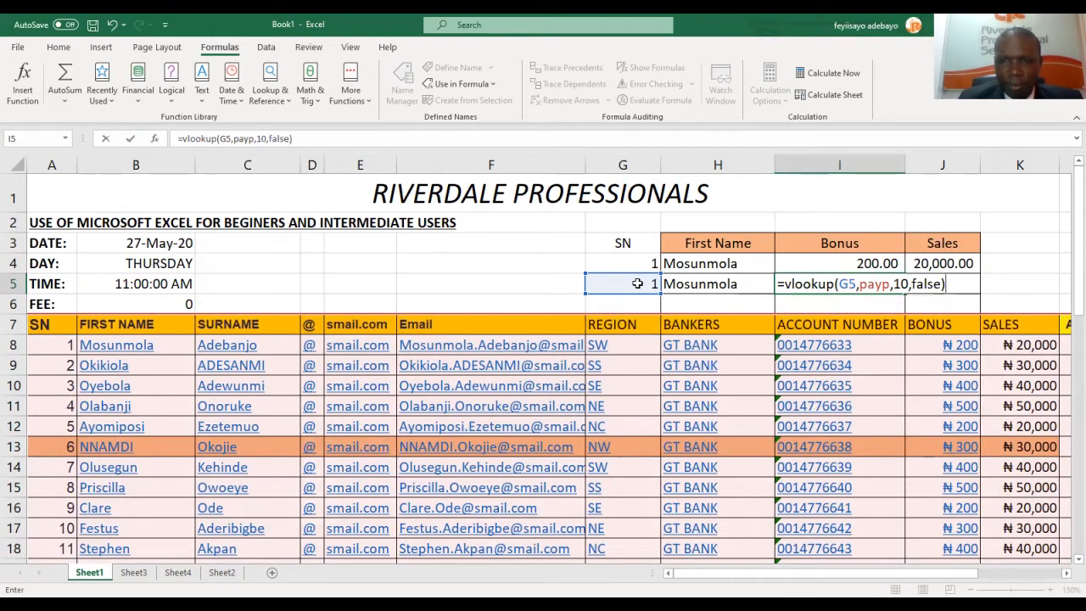
key("Return")
key("Up")
Enter a VLOOKUP formula in Sales cell J5 that looks up G5 in payp and returns column 11.
key("Right")
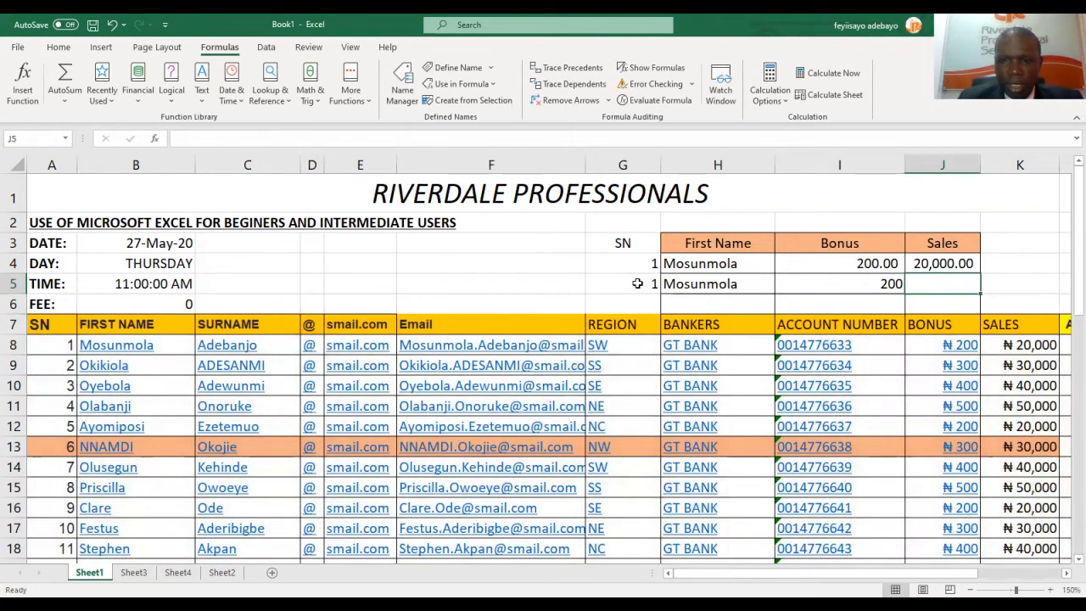
type("=")
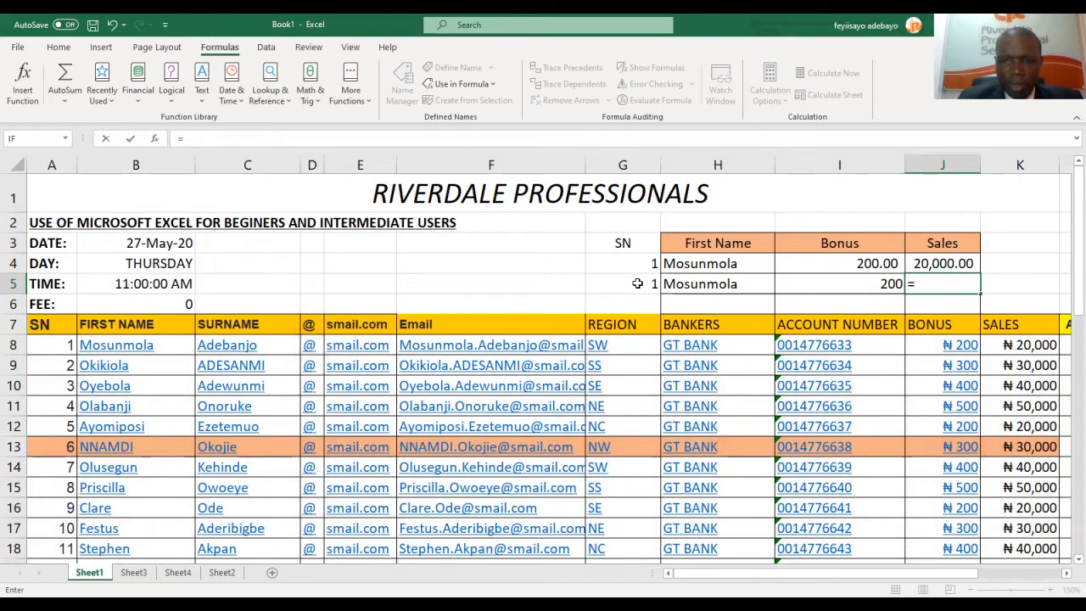
type("vlookup")
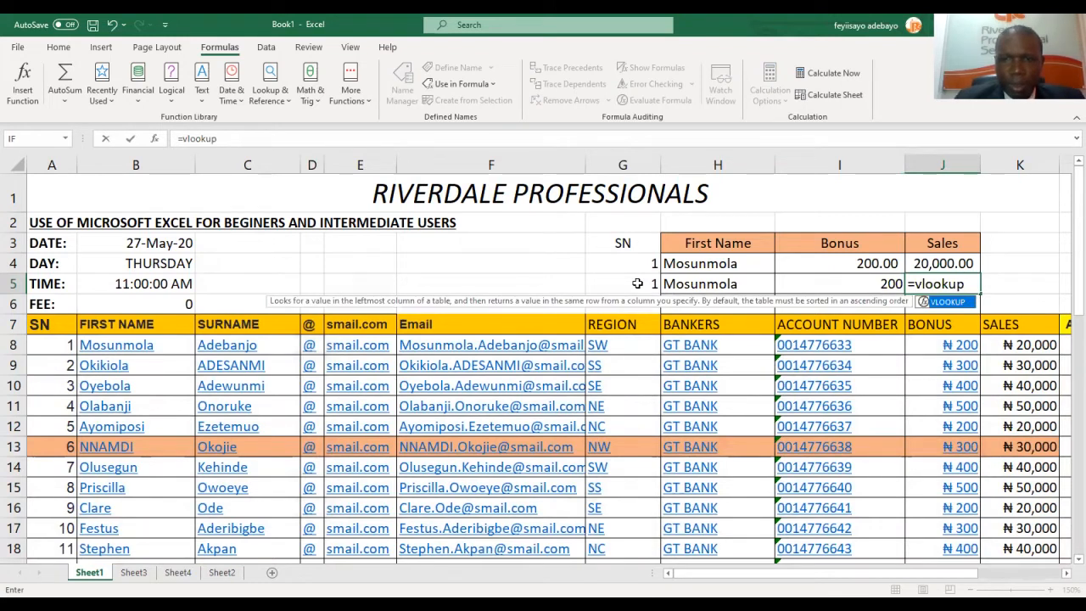
type("(")
left_click(617, 284)
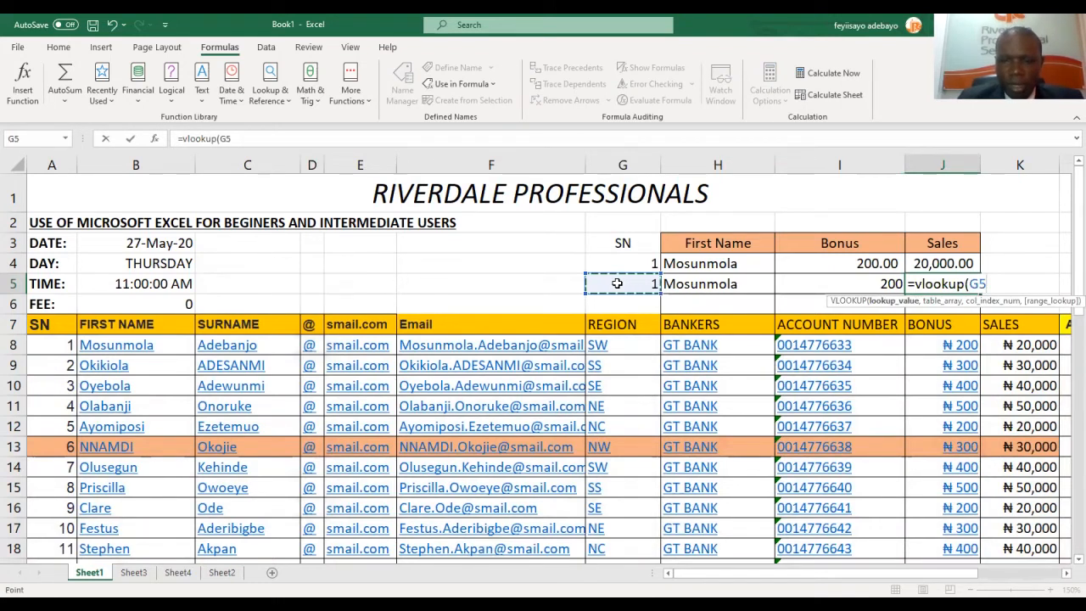
type(",pay")
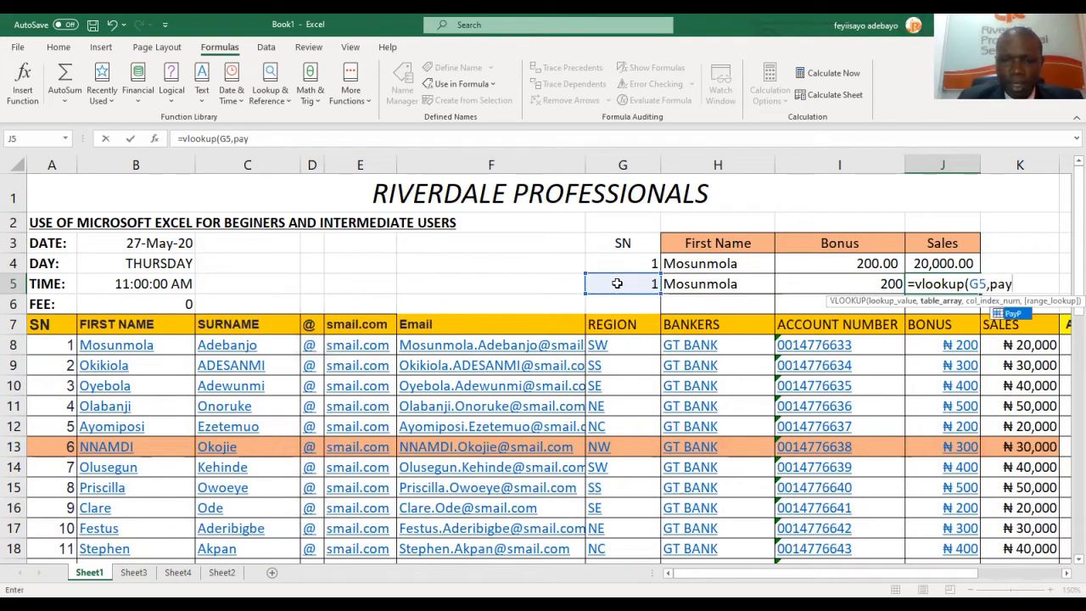
type("p,")
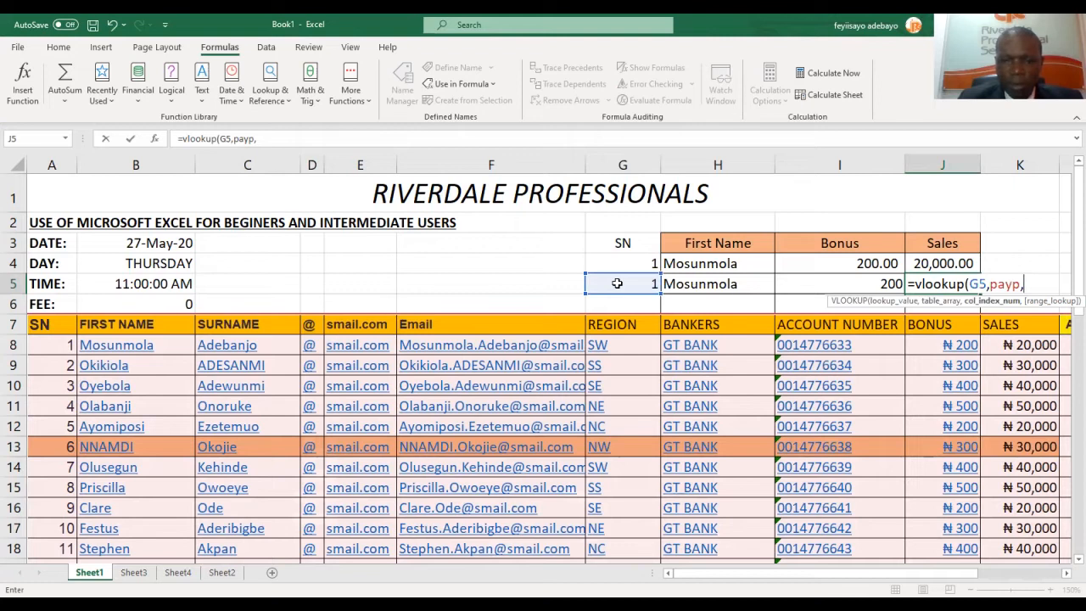
type("11,false")
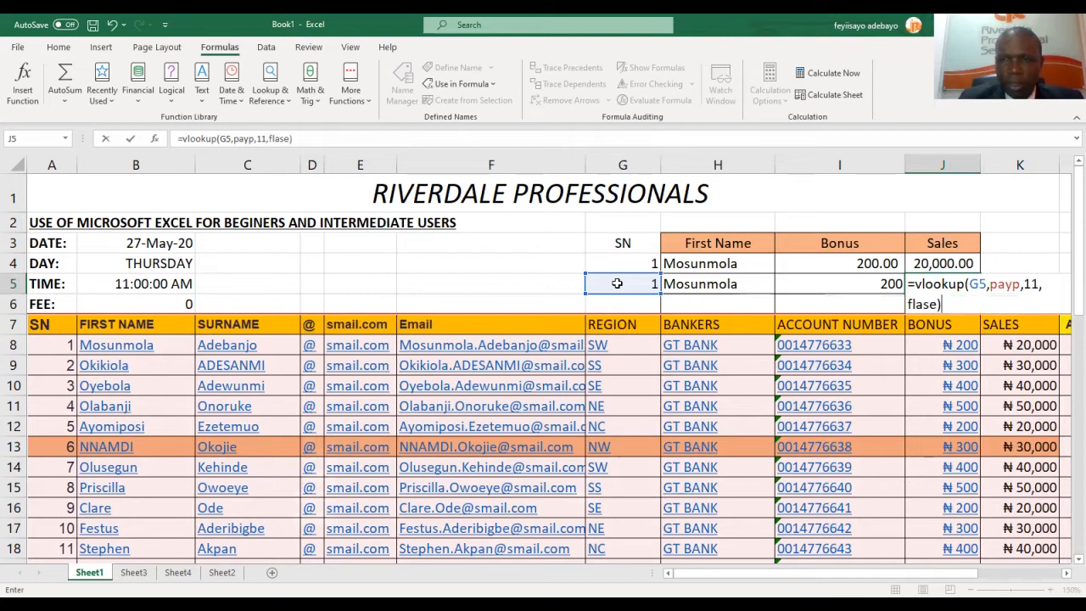
key("Return")
Correct the spelling of the last argument in the J5 formula to false.
key("Up")
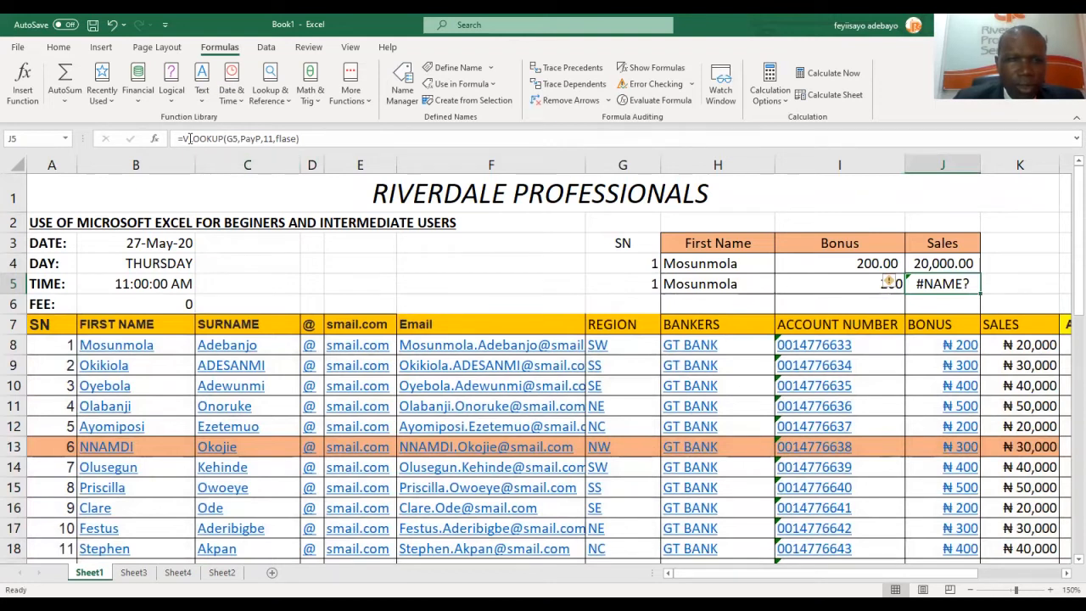
left_click(286, 138)
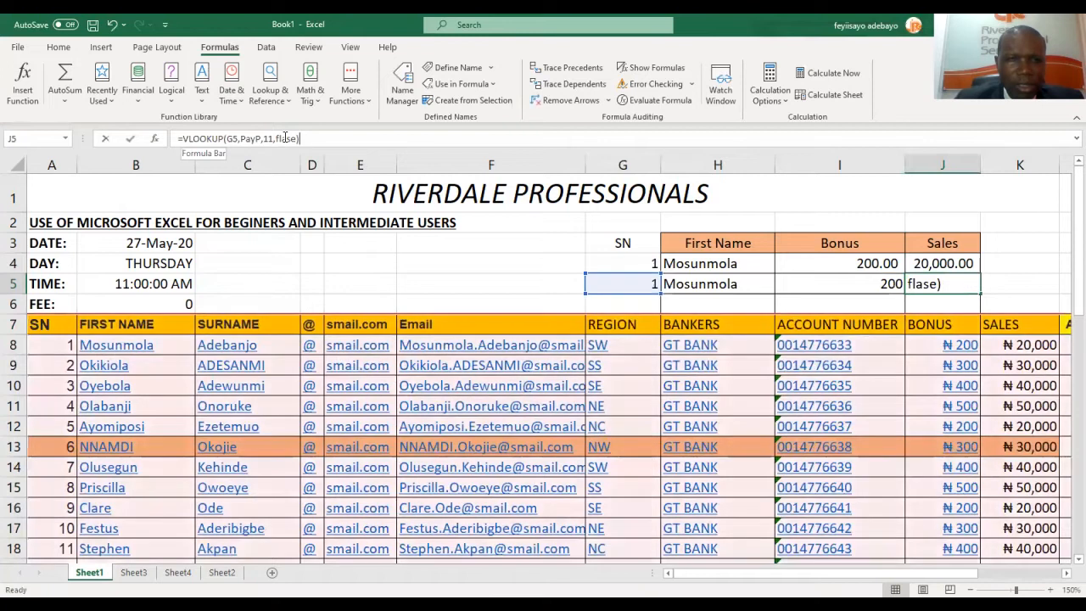
key("BackSpace")
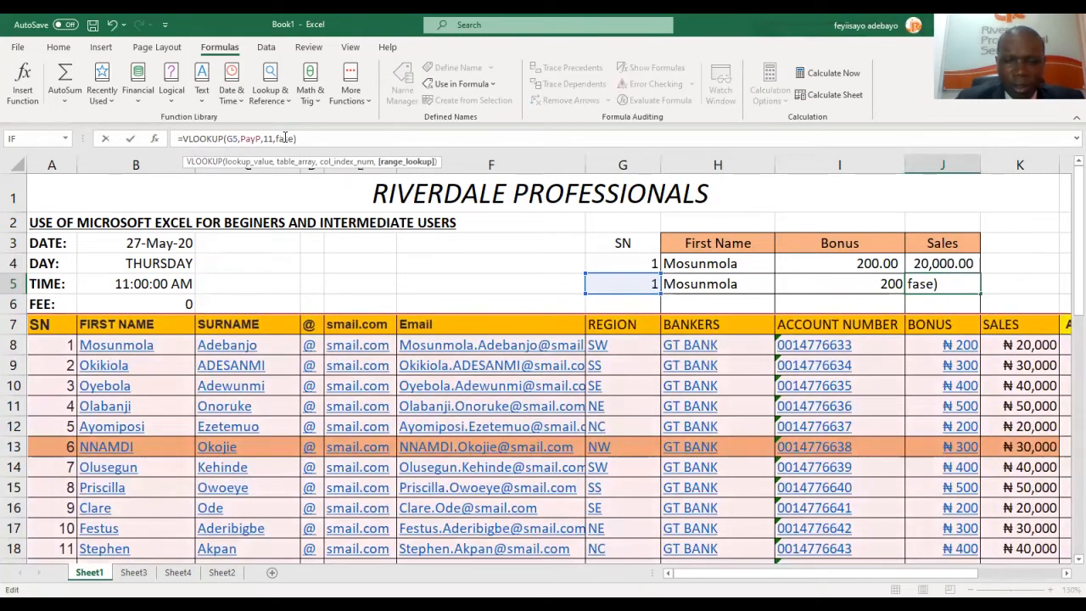
type("l")
key("Return")
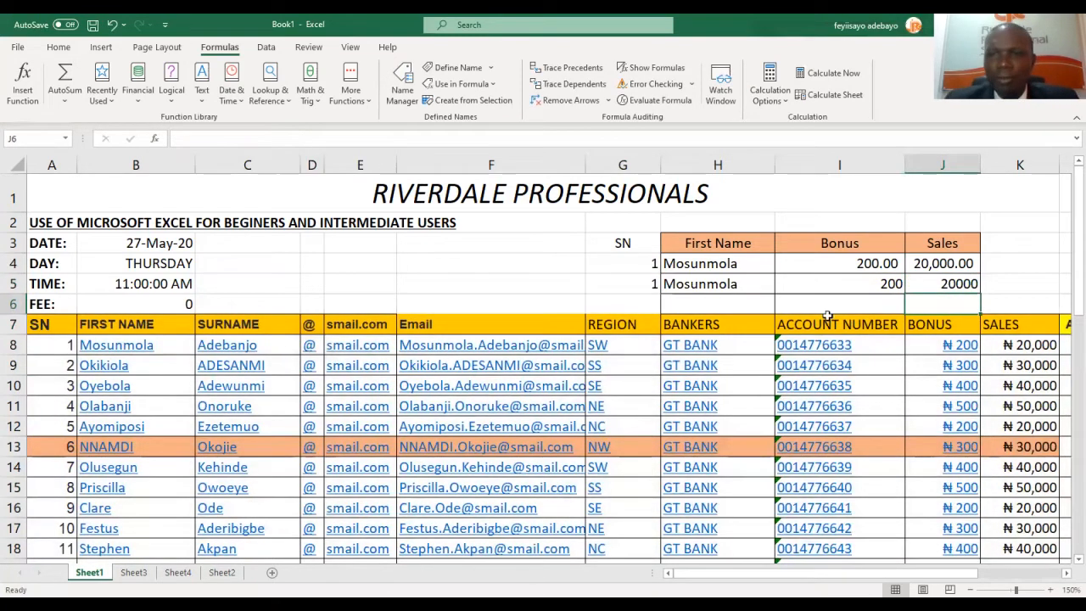
Apply the comma number style to the Bonus and Sales values in I4:J5.
left_click_drag(859, 267, 942, 285)
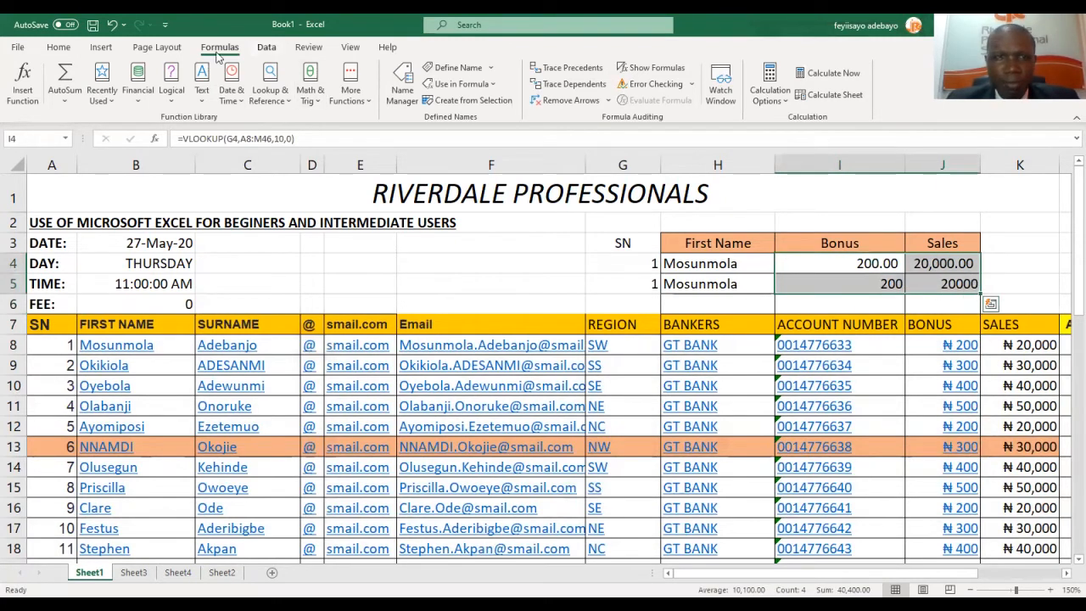
left_click(56, 49)
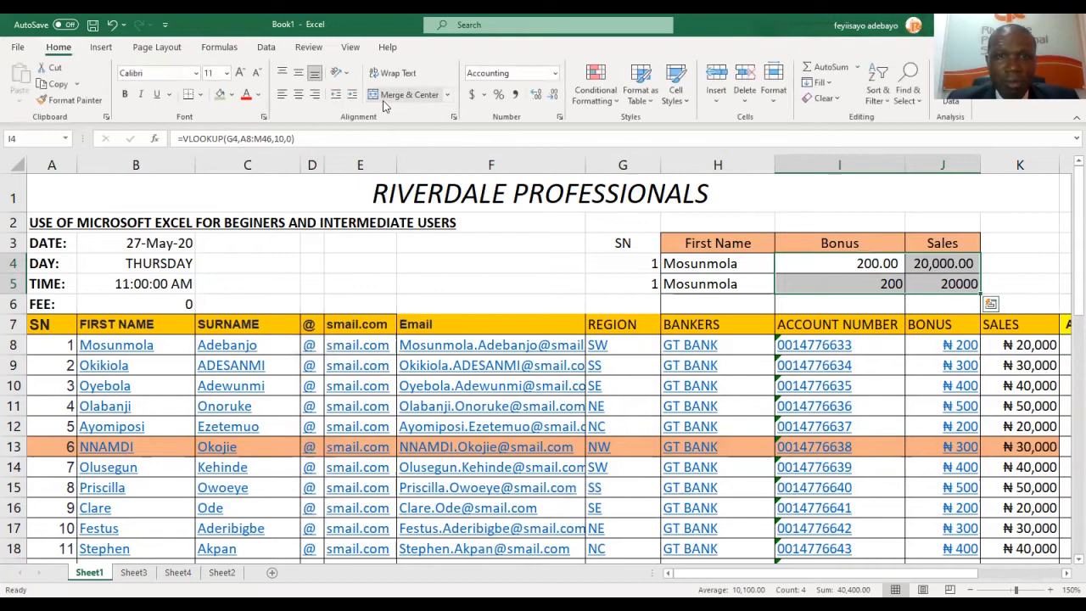
left_click(514, 96)
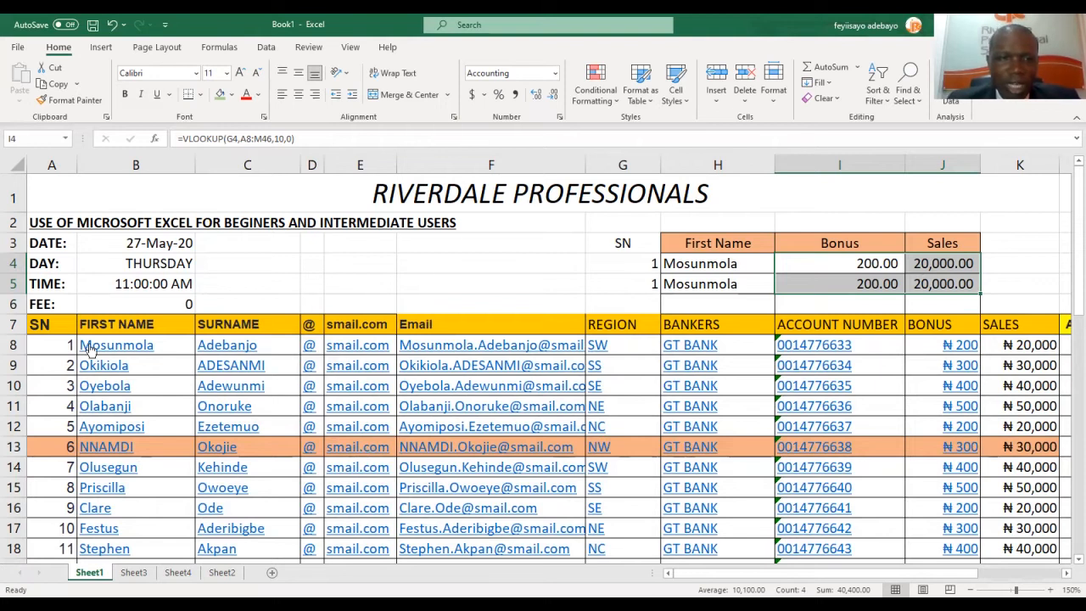
Select the part of the data table from the SN header through the REGION column, range A7:G16.
left_click(61, 330)
left_click_drag(86, 343, 613, 507)
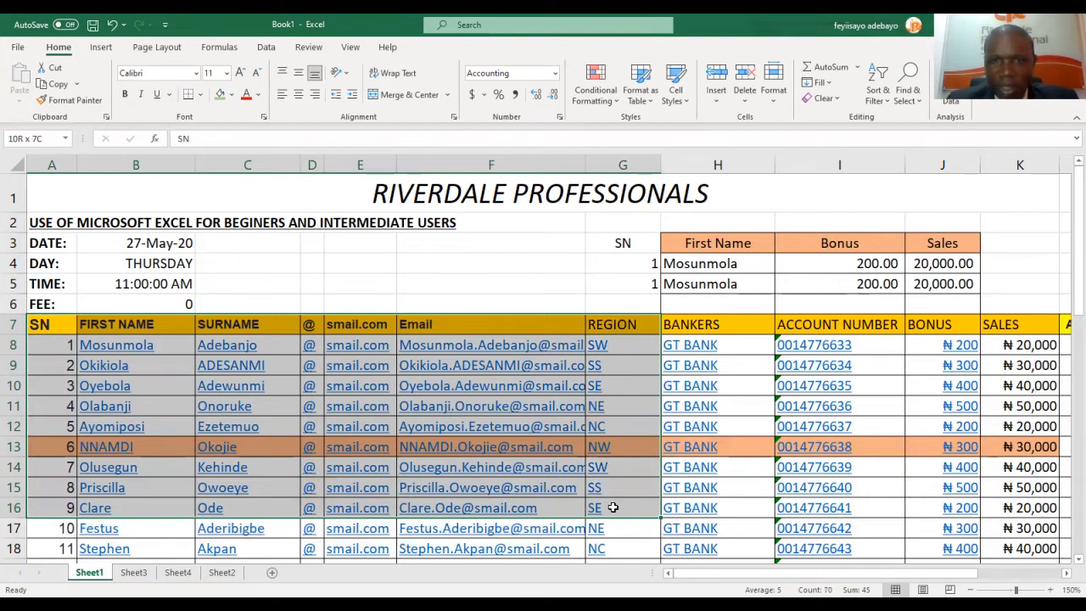
left_click_drag(612, 508, 613, 507)
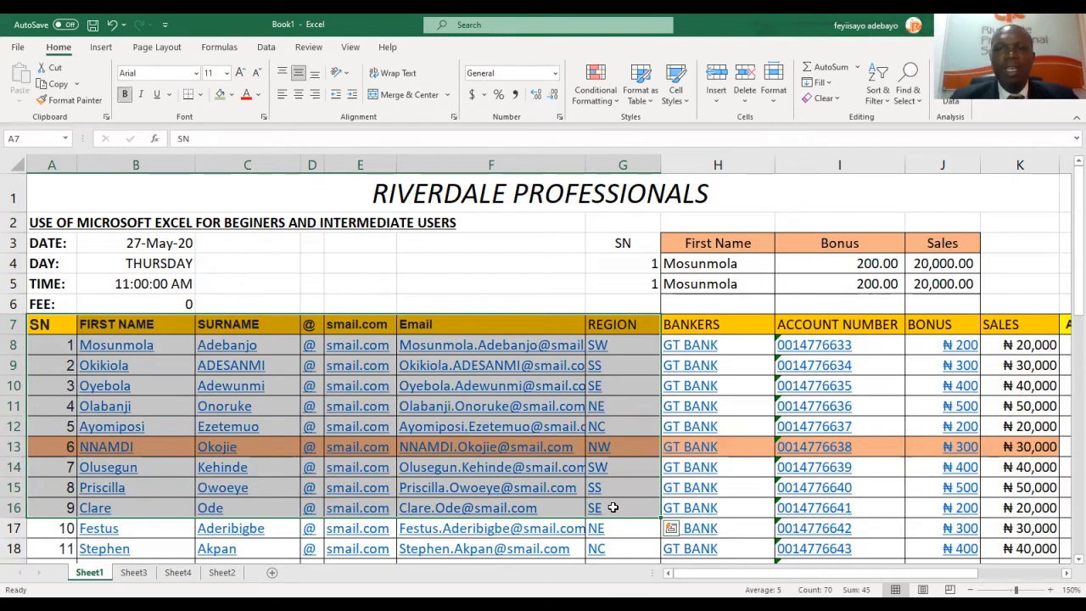
Save the workbook in the local Documents folder under the file name 20210718 Excel Training Session.
left_click(92, 27)
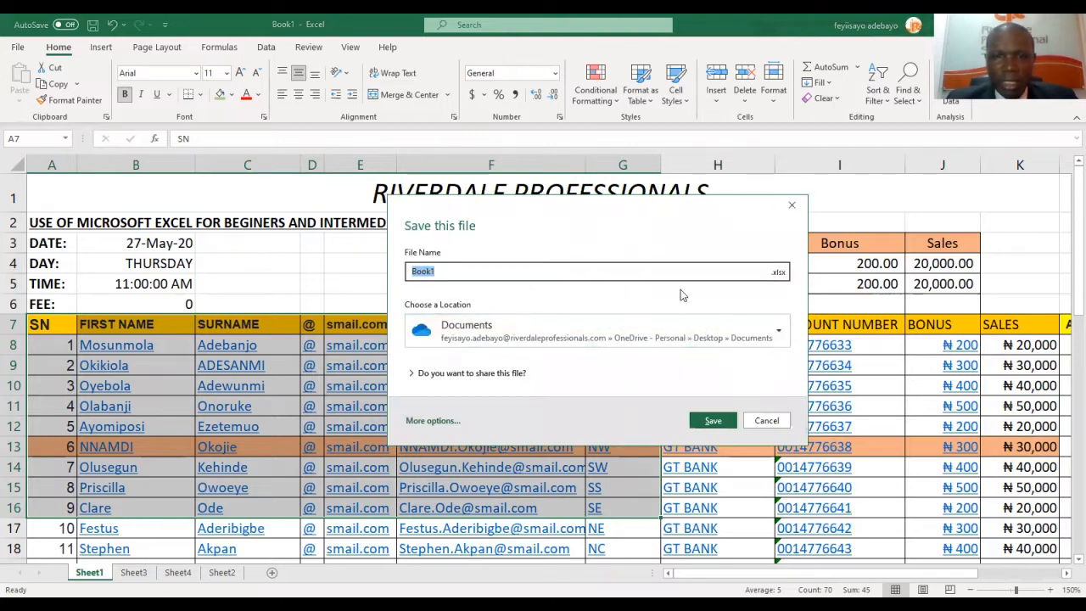
left_click(715, 429)
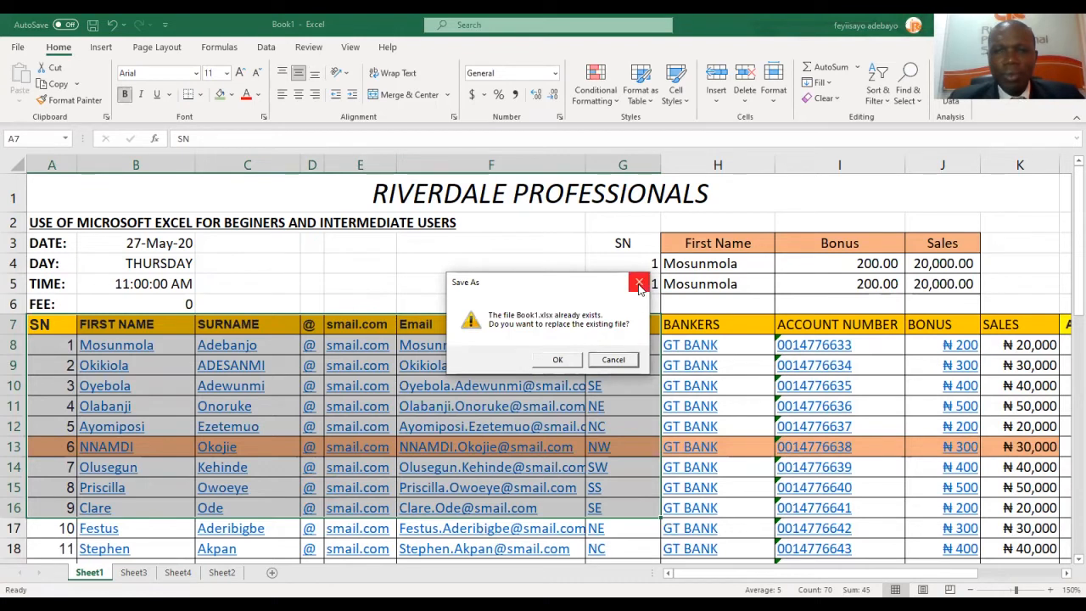
left_click(638, 283)
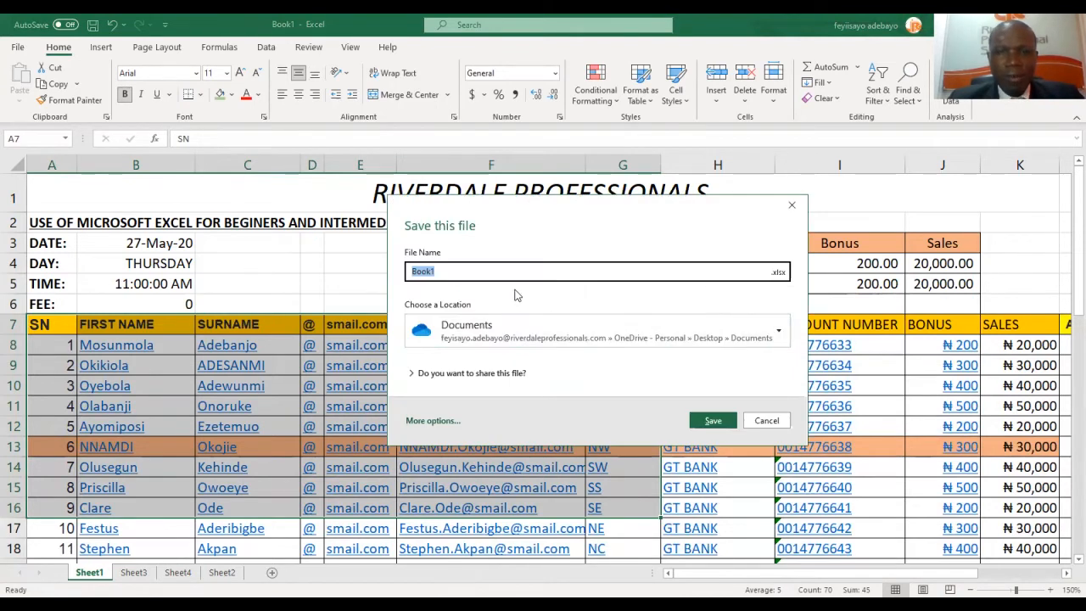
left_click(488, 342)
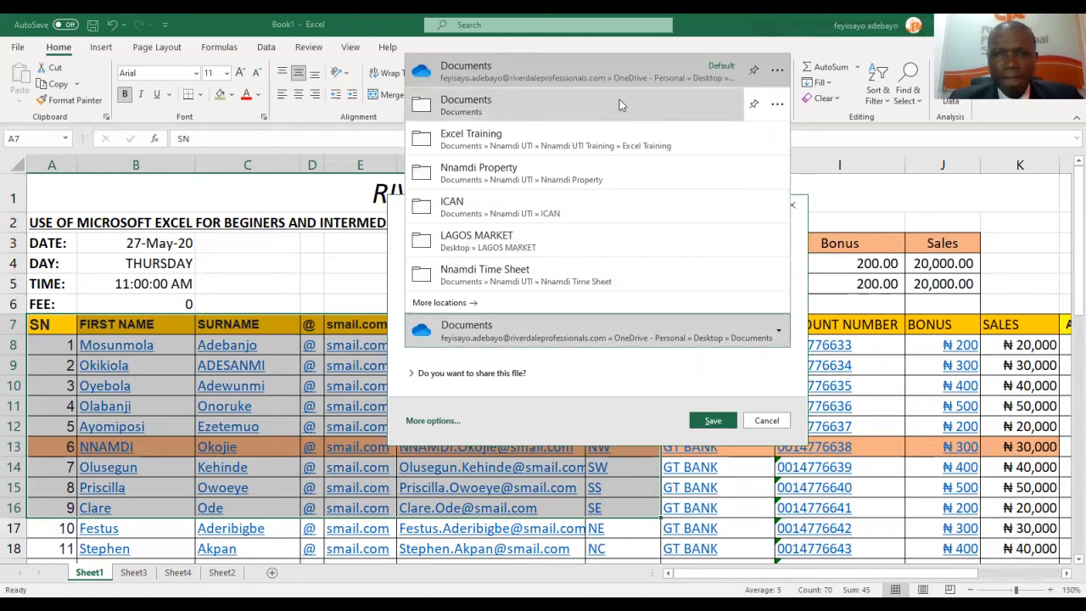
left_click(421, 108)
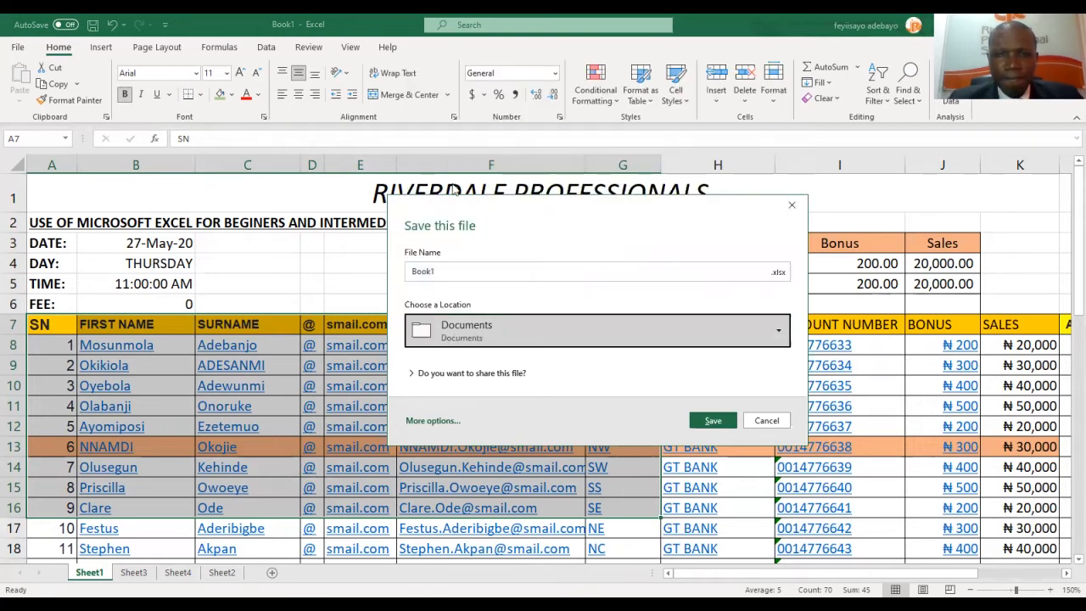
left_click_drag(411, 271, 443, 273)
type("202")
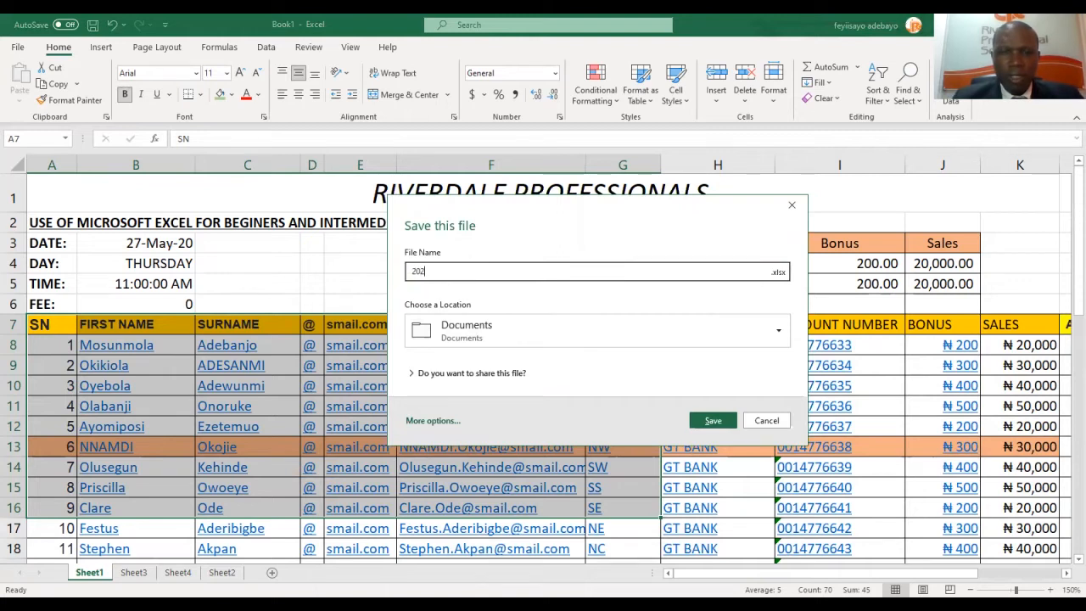
type("10718 Ex")
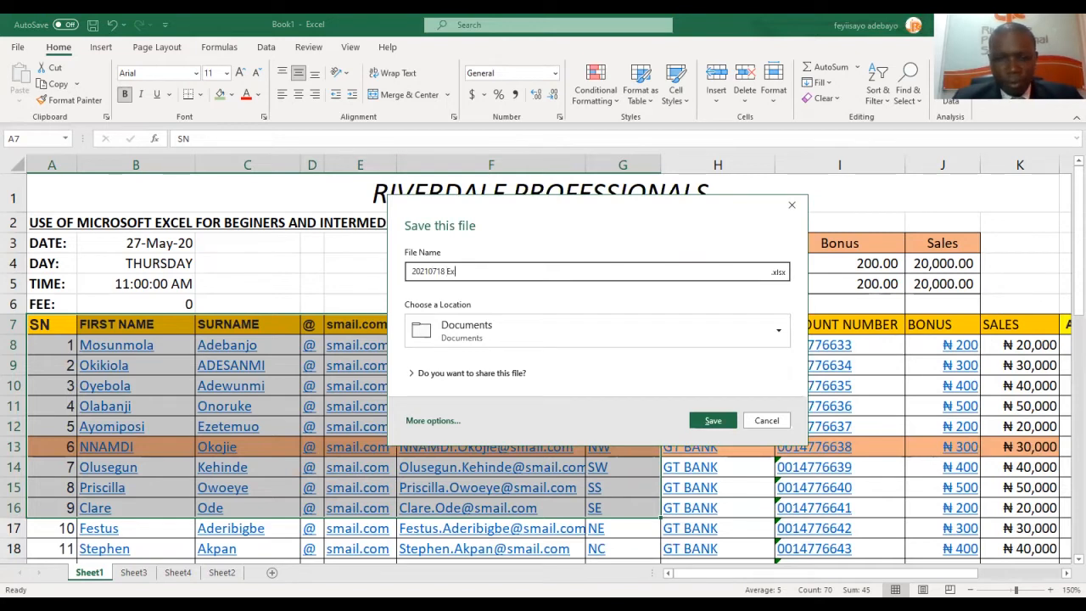
type("cel Training Session")
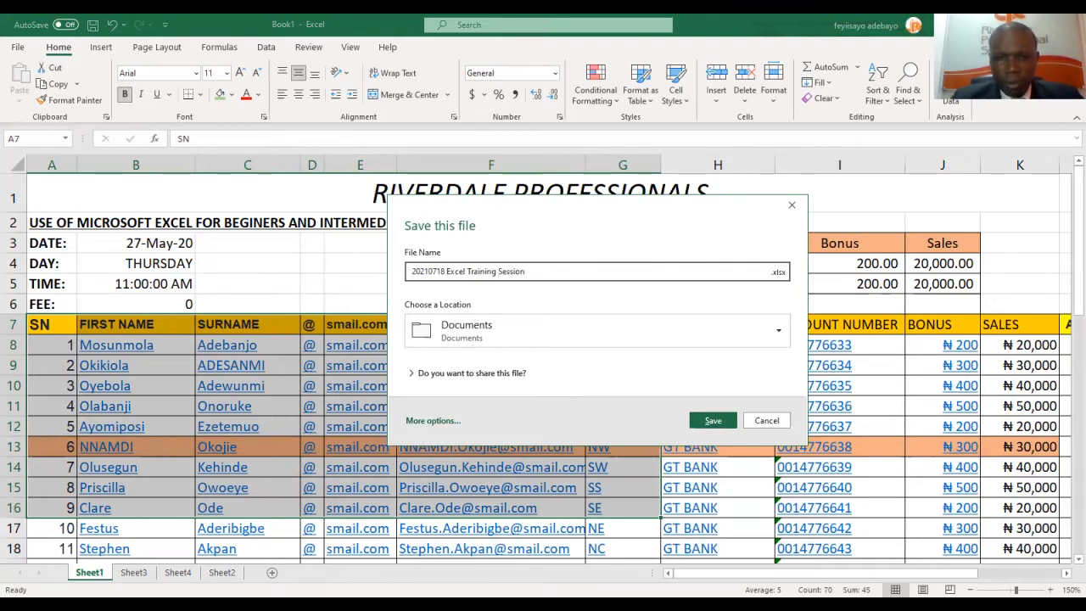
left_click(712, 422)
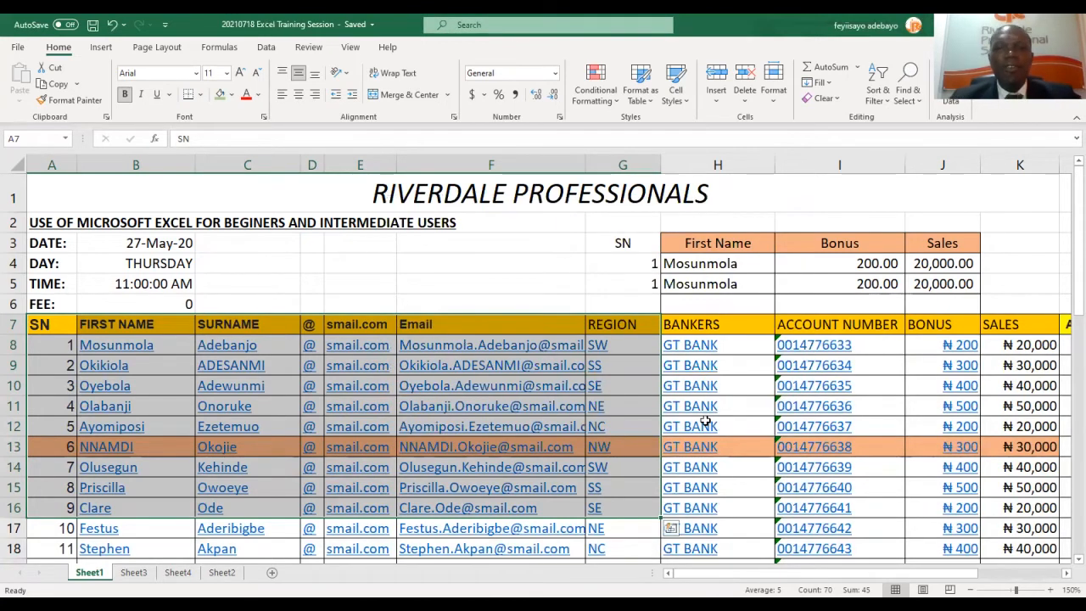
Enter 100 as the SN in lookup cell G4.
left_click(689, 264)
left_click(643, 262)
left_click(647, 283)
left_click(652, 265)
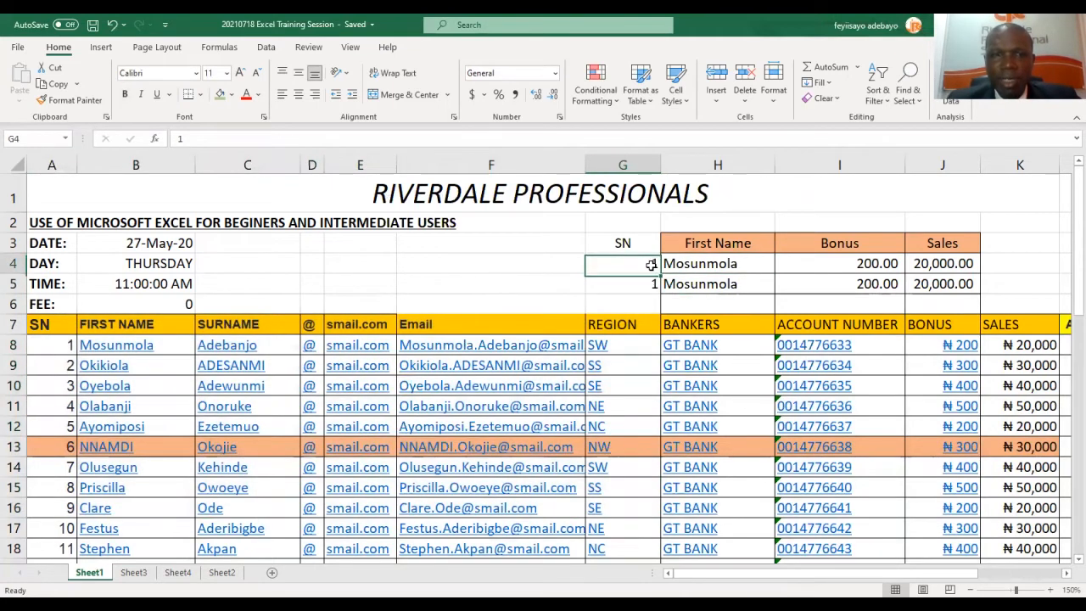
left_click(628, 297)
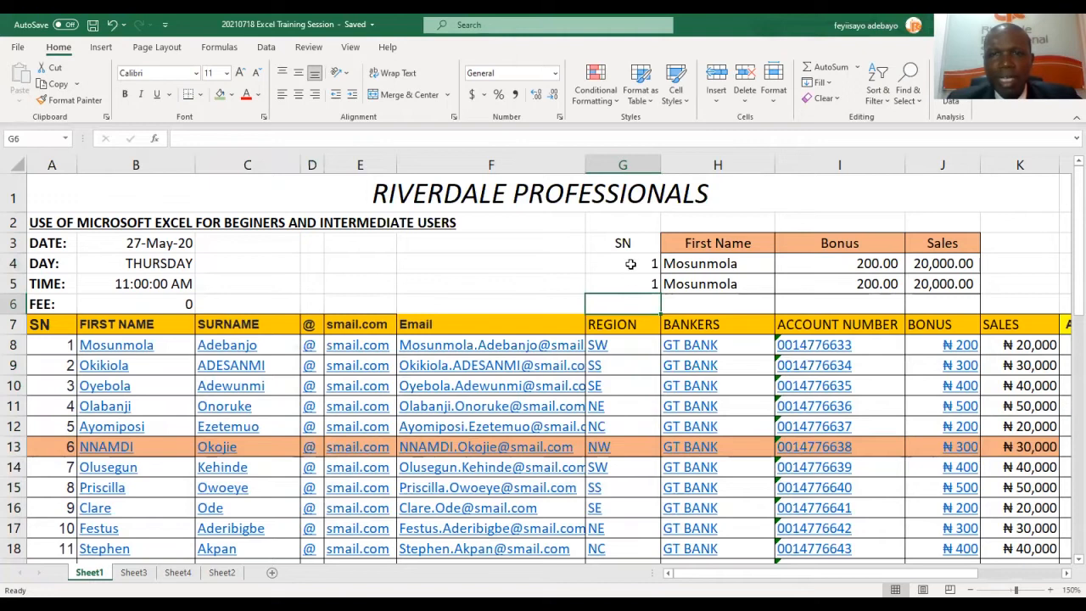
left_click(629, 264)
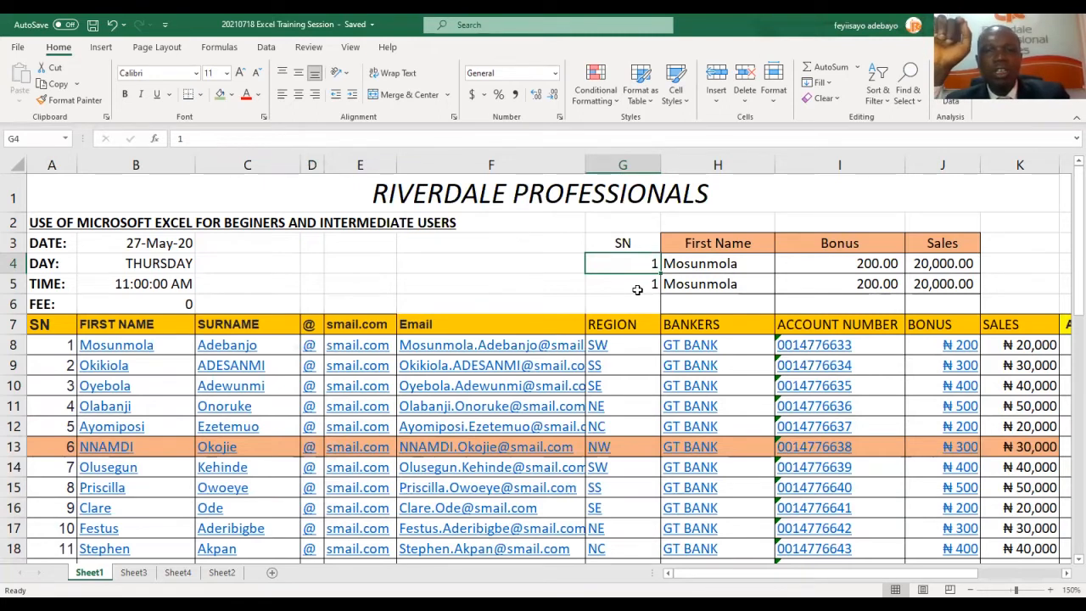
type("10")
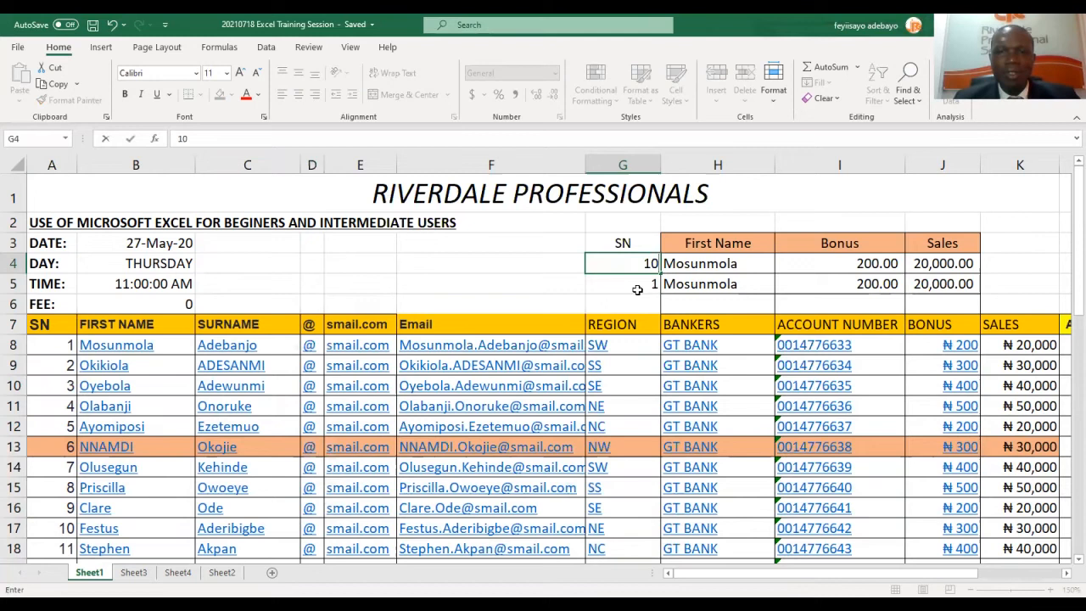
type("0")
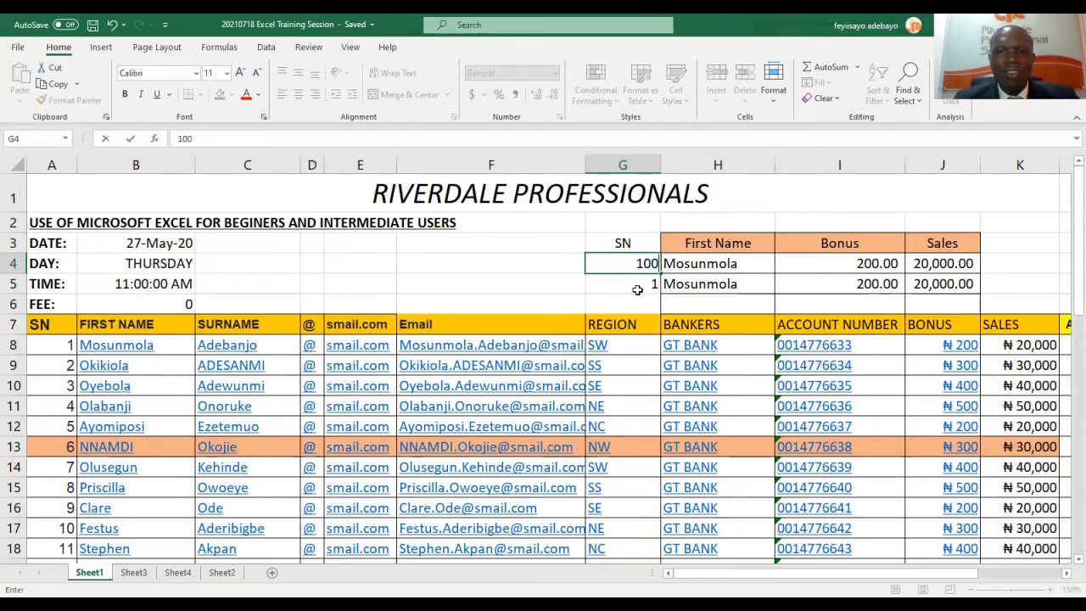
key("Return")
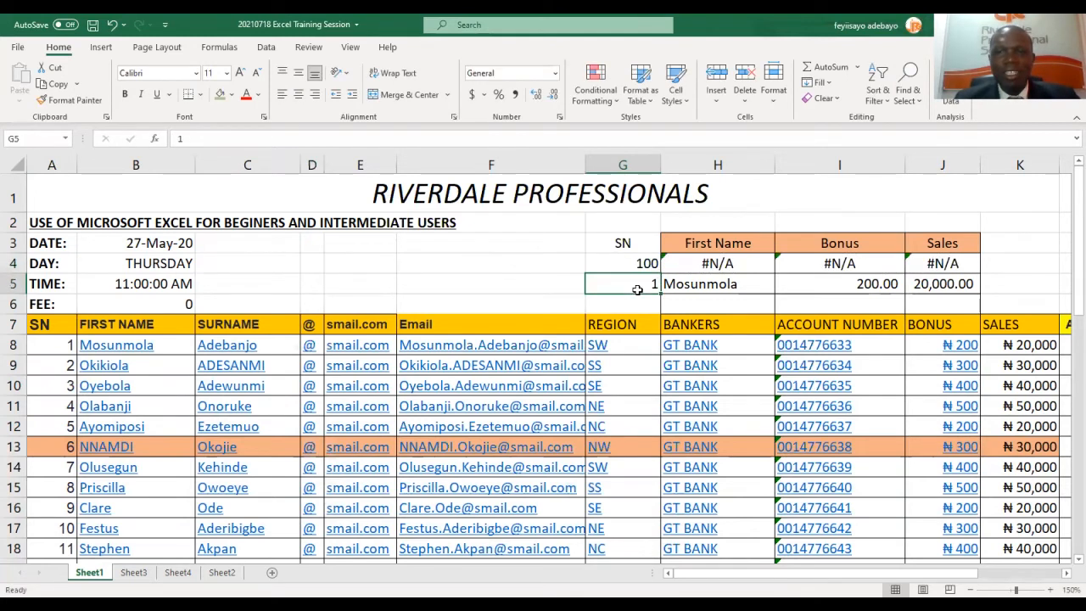
Examine the First Name, Bonus and Sales lookup cells in row 4.
key("Up")
key("Right")
key("Left")
key("Right")
key("Right")
key("Right")
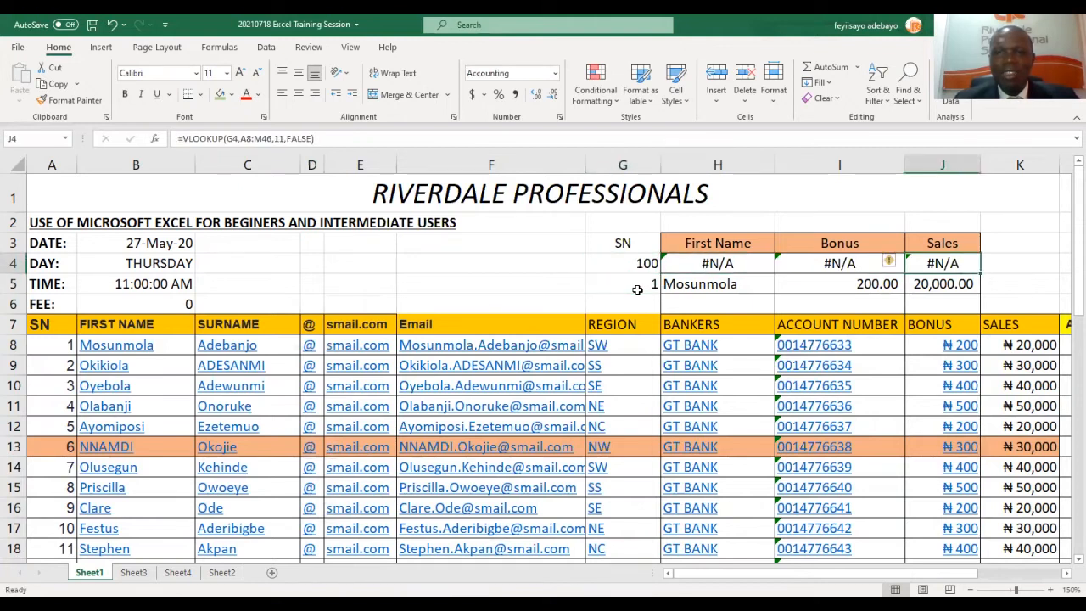
Set the SN in lookup cell G4 to 10.
key("Left")
key("Left")
key("Left")
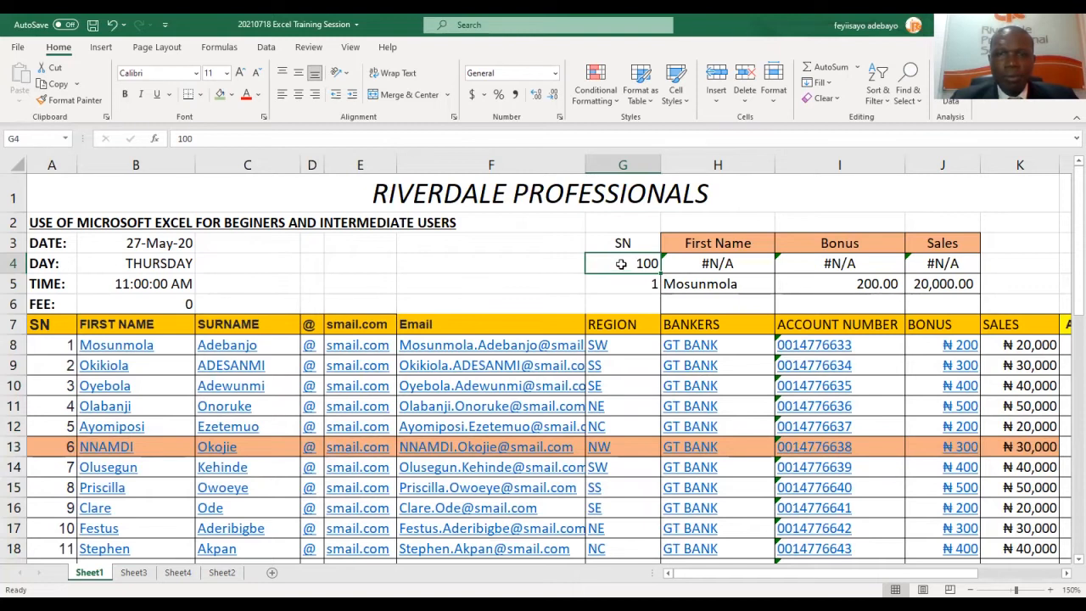
type("10")
key("Return")
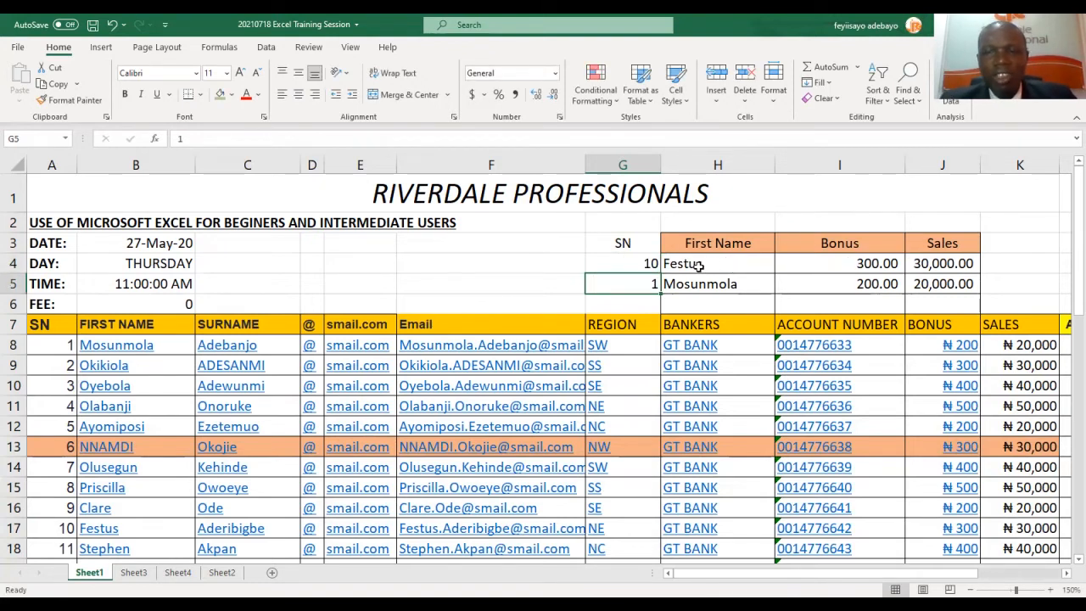
Open the data validation settings for SN lookup cell G4, placing the dialog clear of the table's SN column.
left_click(635, 263)
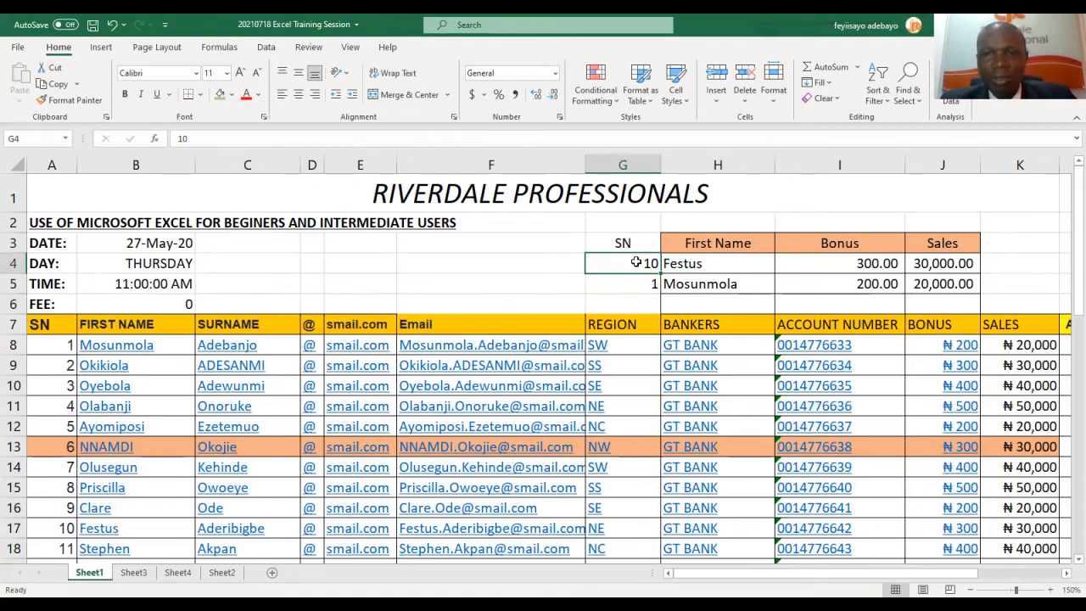
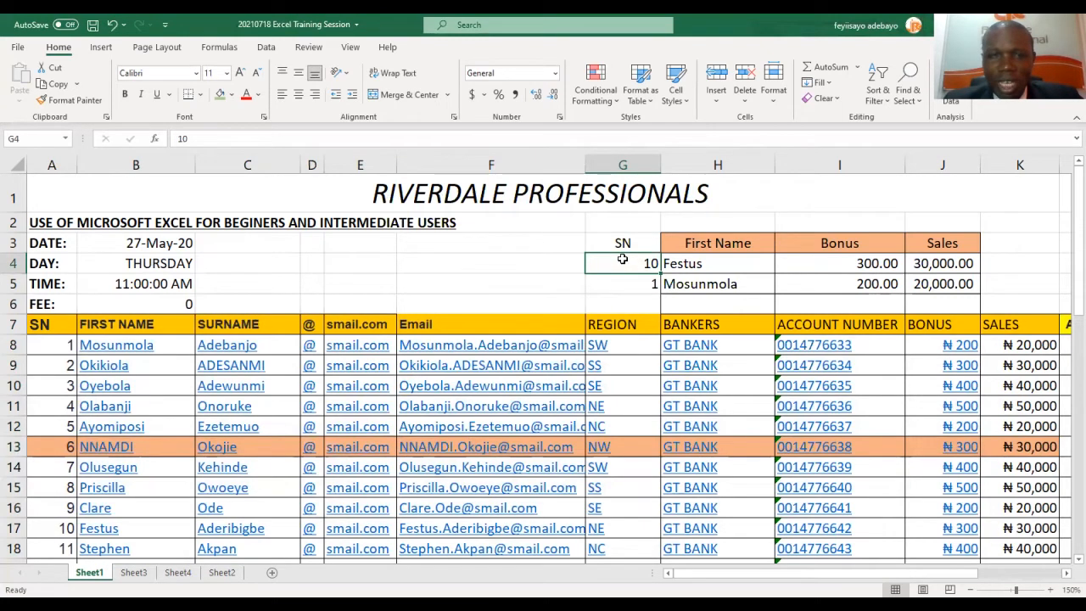
left_click(266, 48)
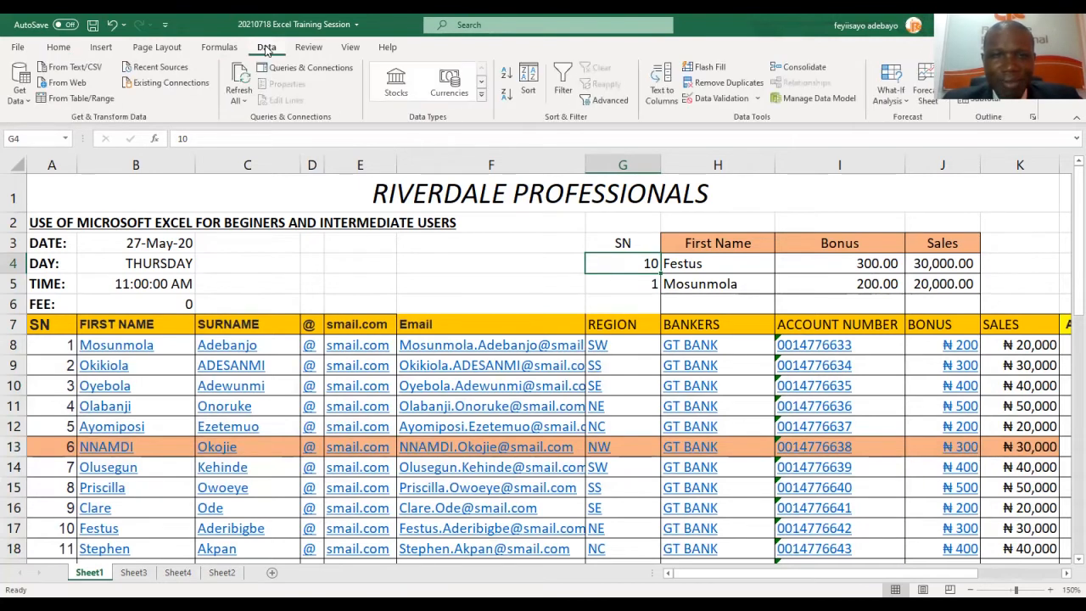
left_click(714, 100)
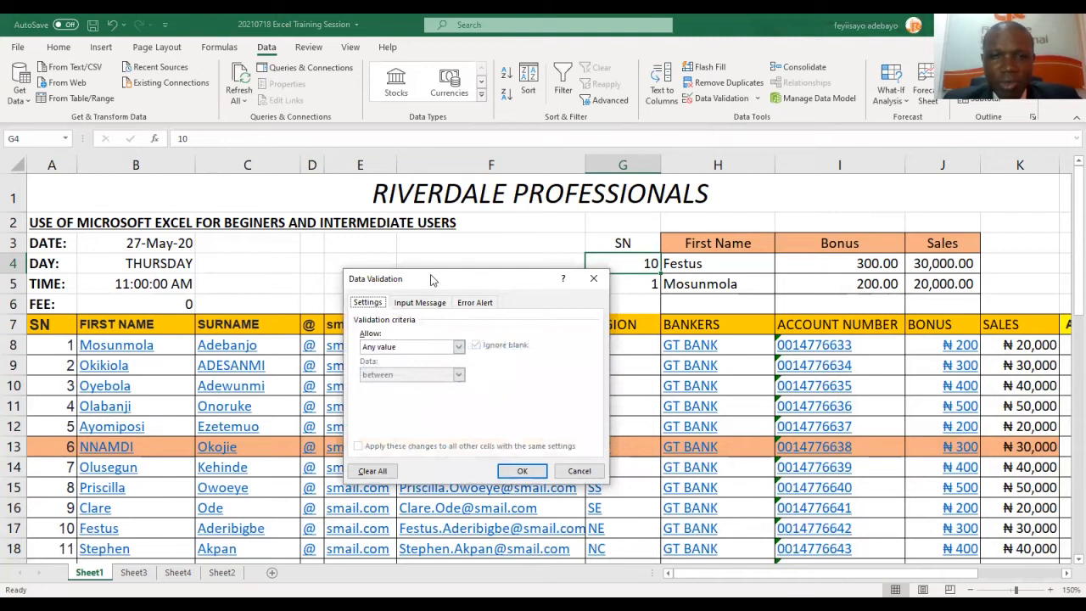
left_click_drag(431, 280, 493, 133)
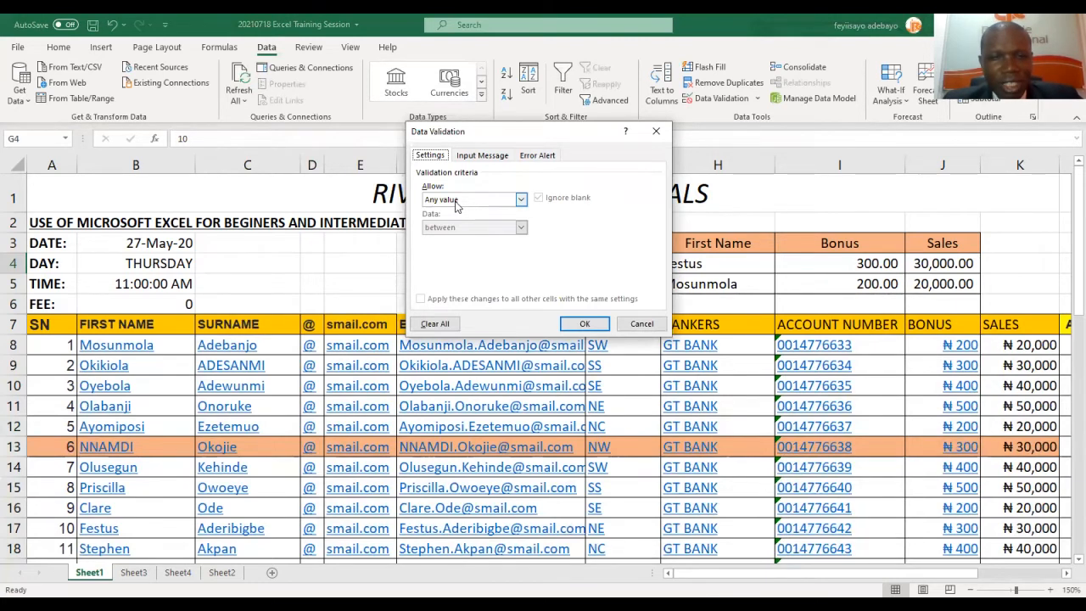
Try the Custom criterion and the Whole number criterion with the between condition for G4's data validation.
left_click(522, 201)
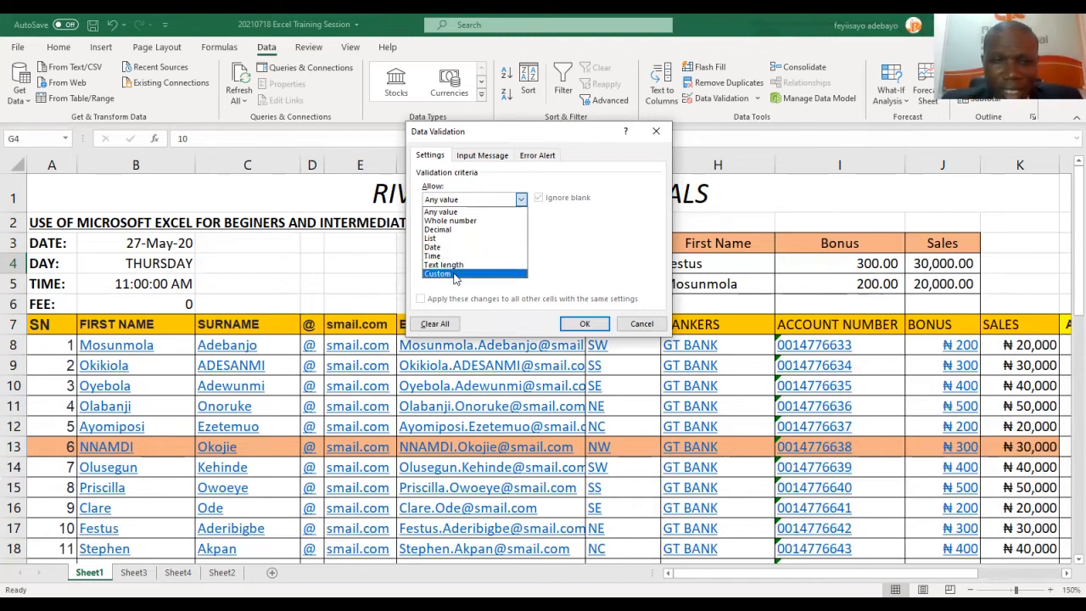
left_click(655, 133)
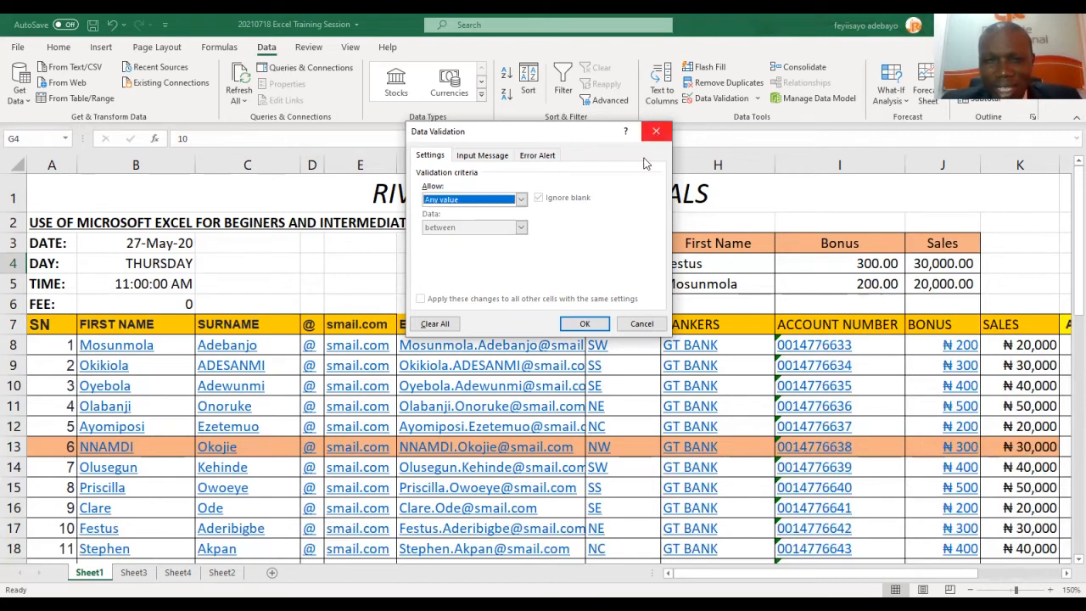
left_click(520, 206)
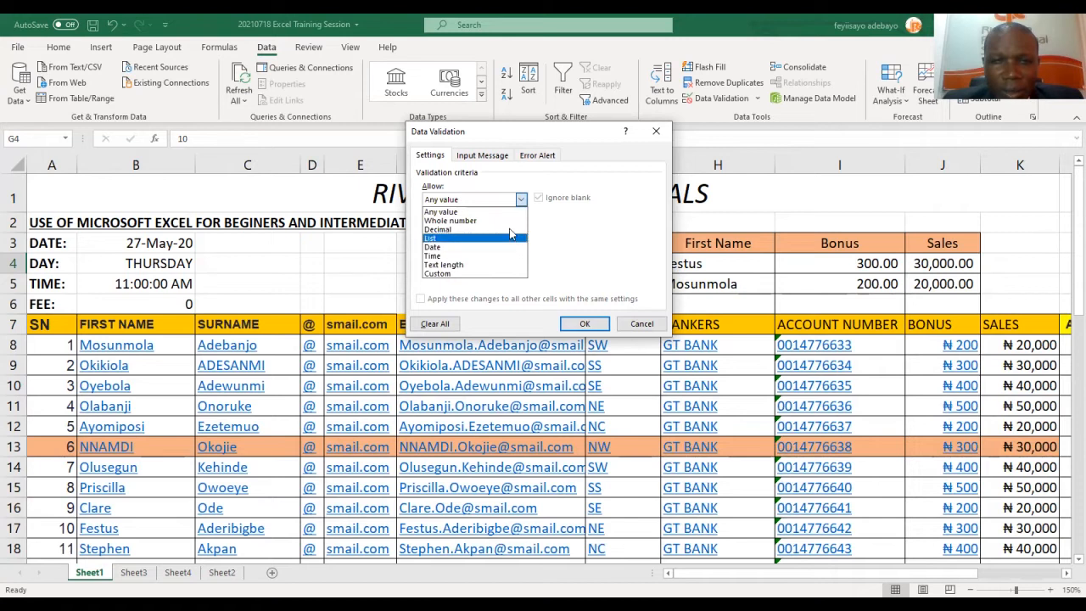
left_click(490, 273)
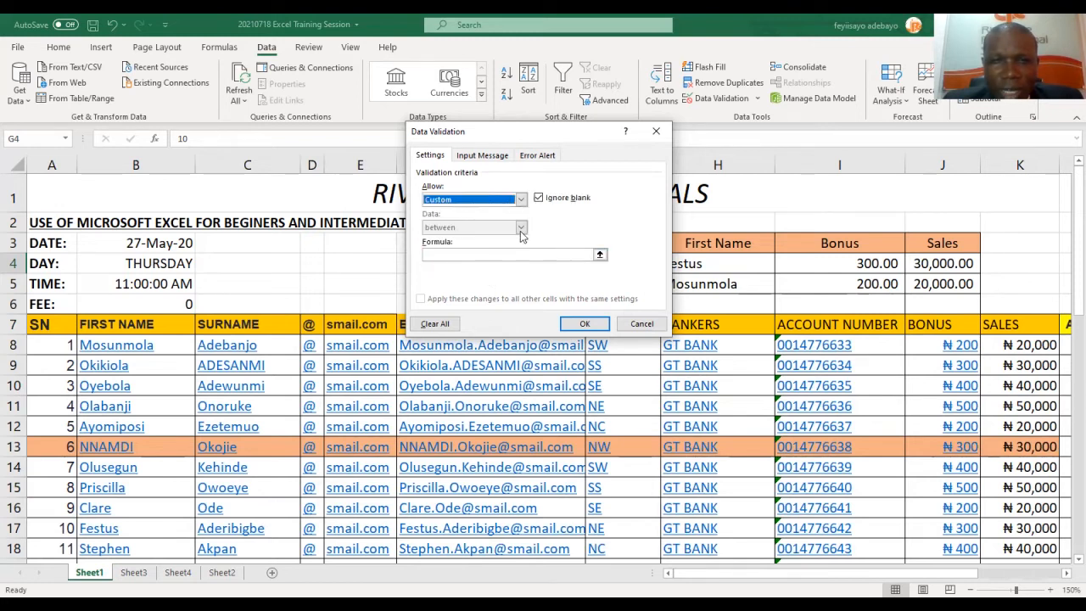
left_click(521, 199)
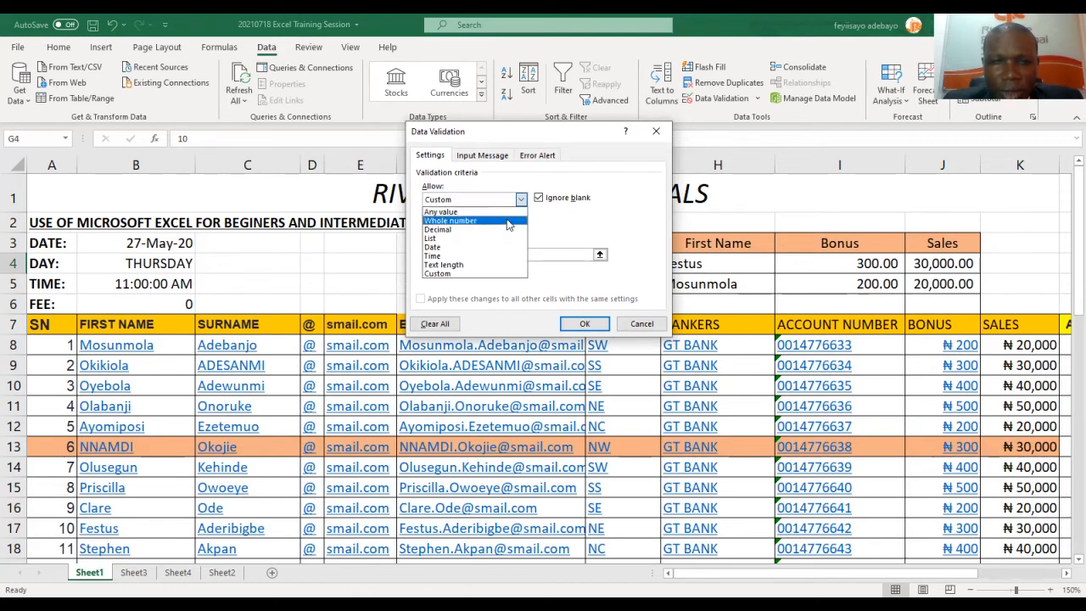
left_click(509, 223)
left_click(521, 229)
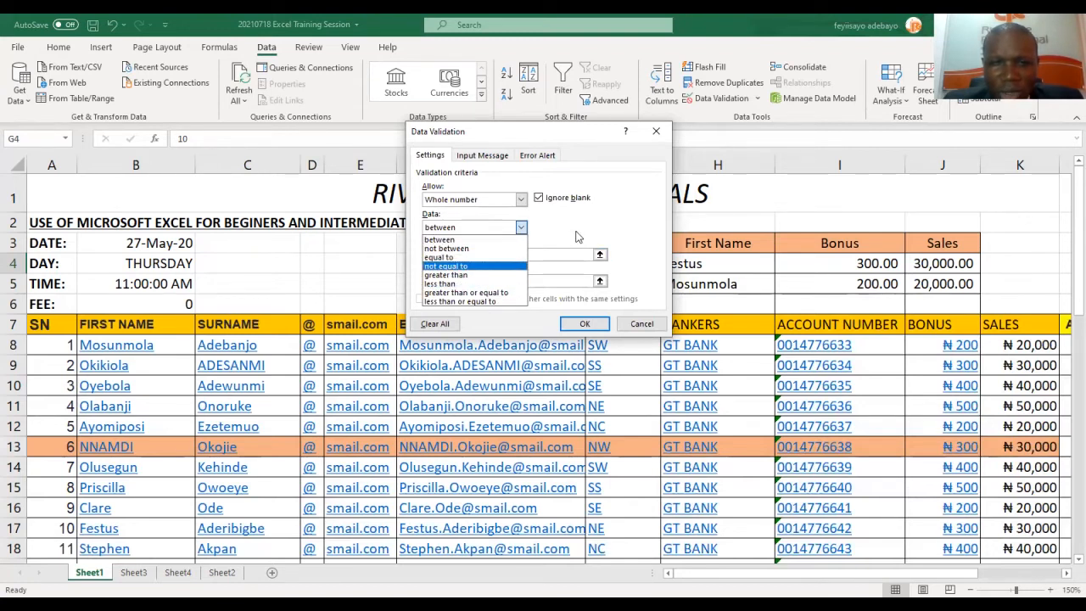
left_click(449, 240)
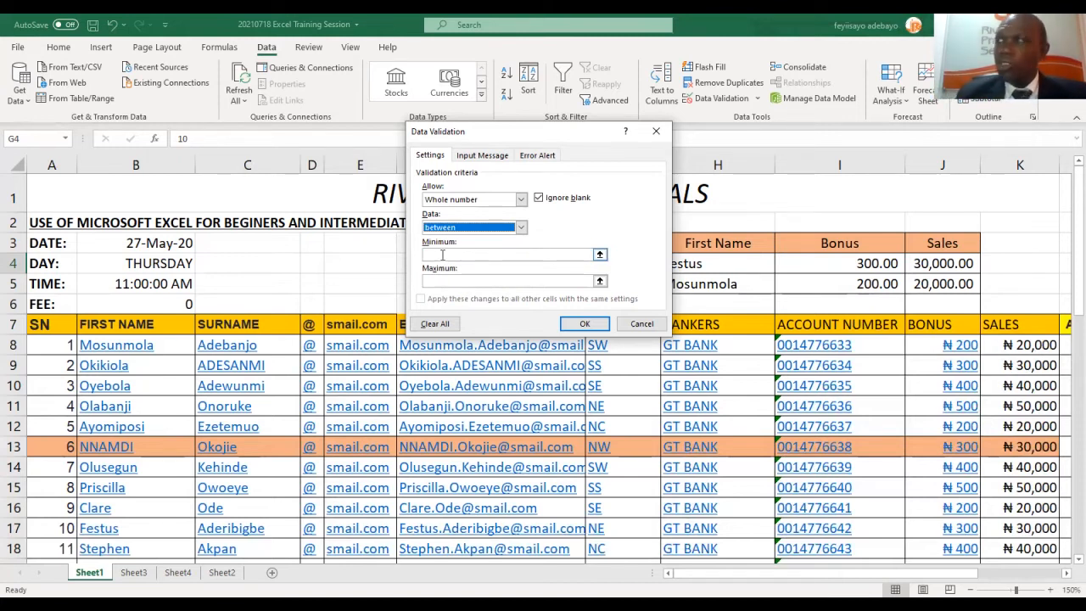
Restrict SN lookup cell G4 to a validation list sourced from the table's serial numbers, =$A$8:$A$46.
left_click(521, 201)
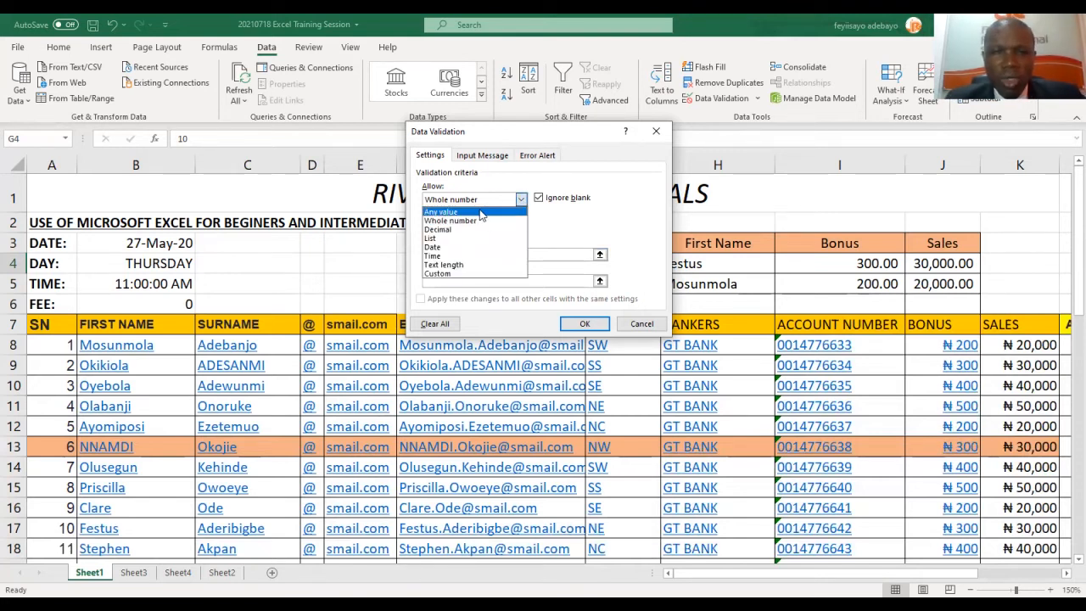
left_click(447, 238)
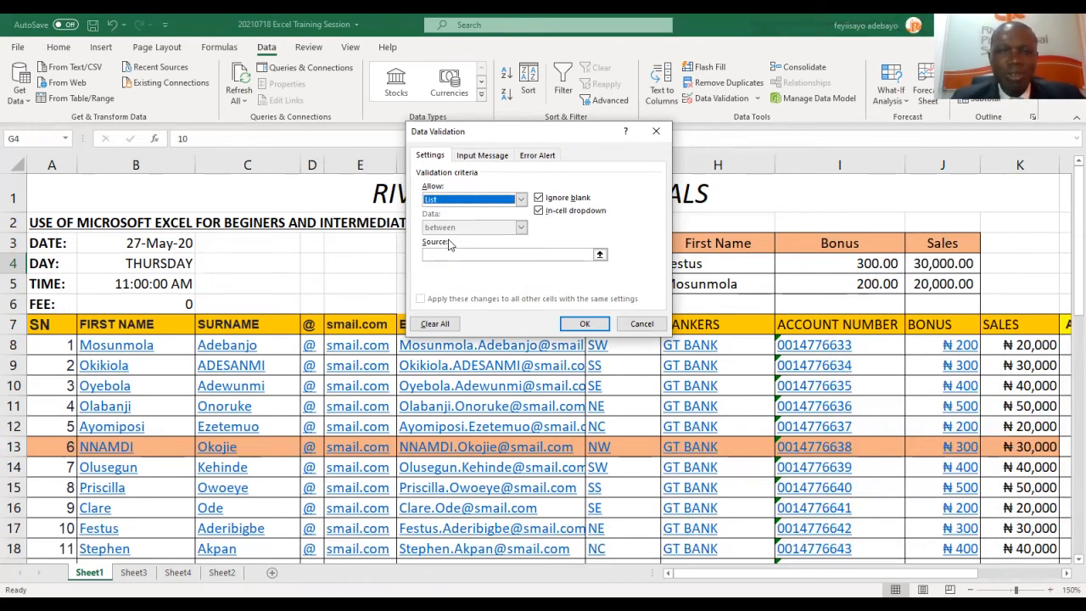
left_click(442, 257)
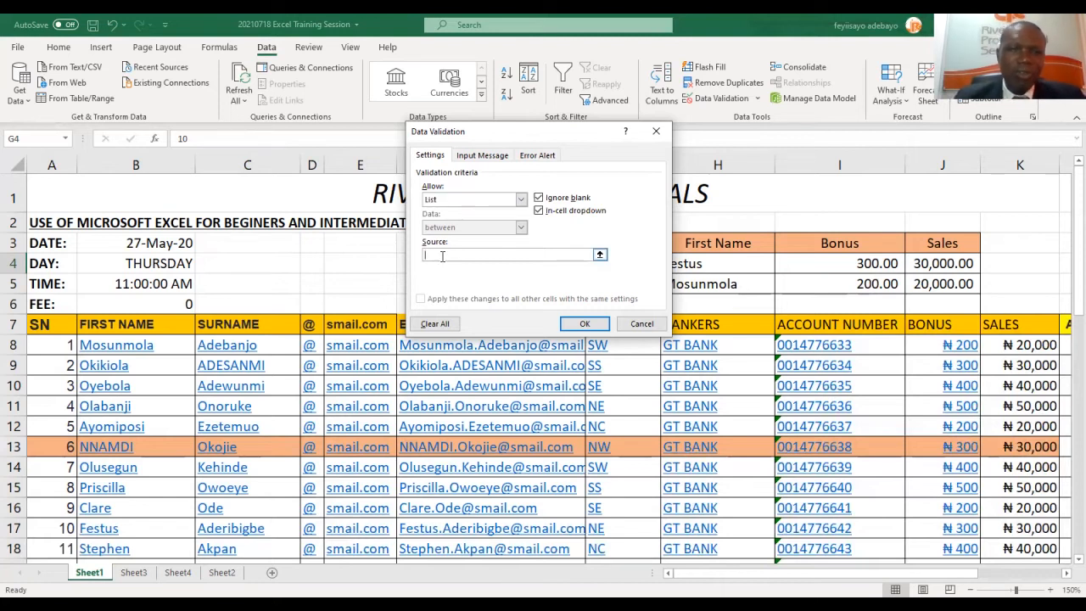
type("=")
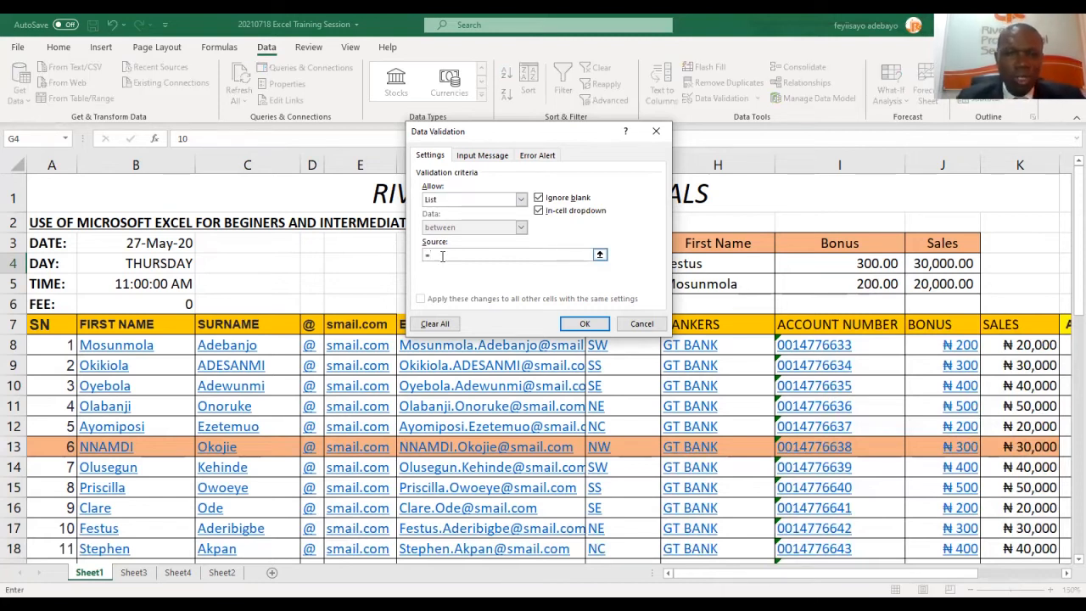
left_click(56, 343)
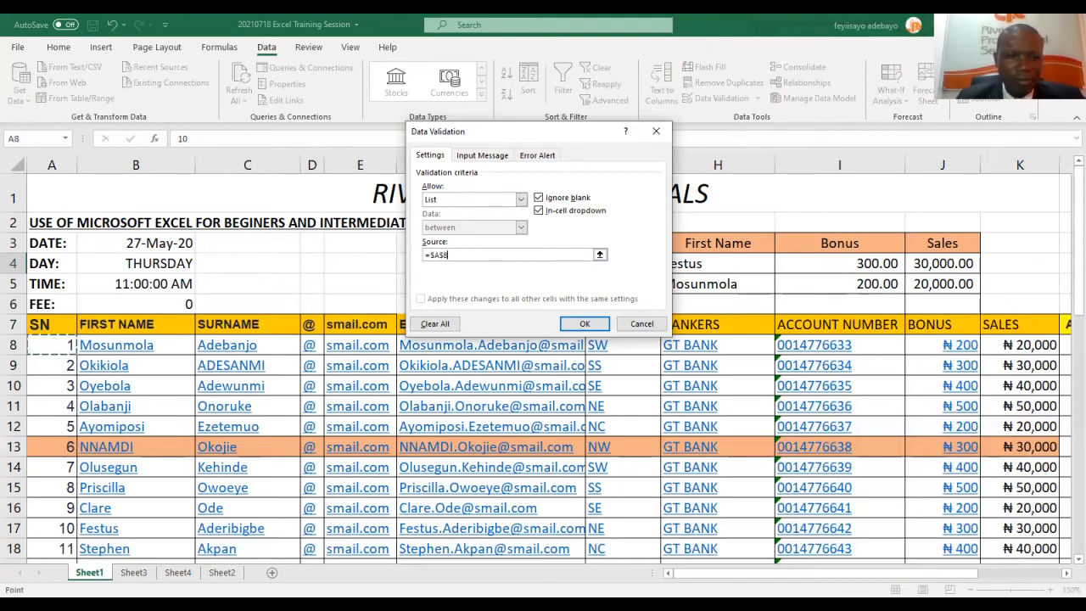
left_click_drag(56, 343, 49, 551)
left_click_drag(51, 496, 54, 488)
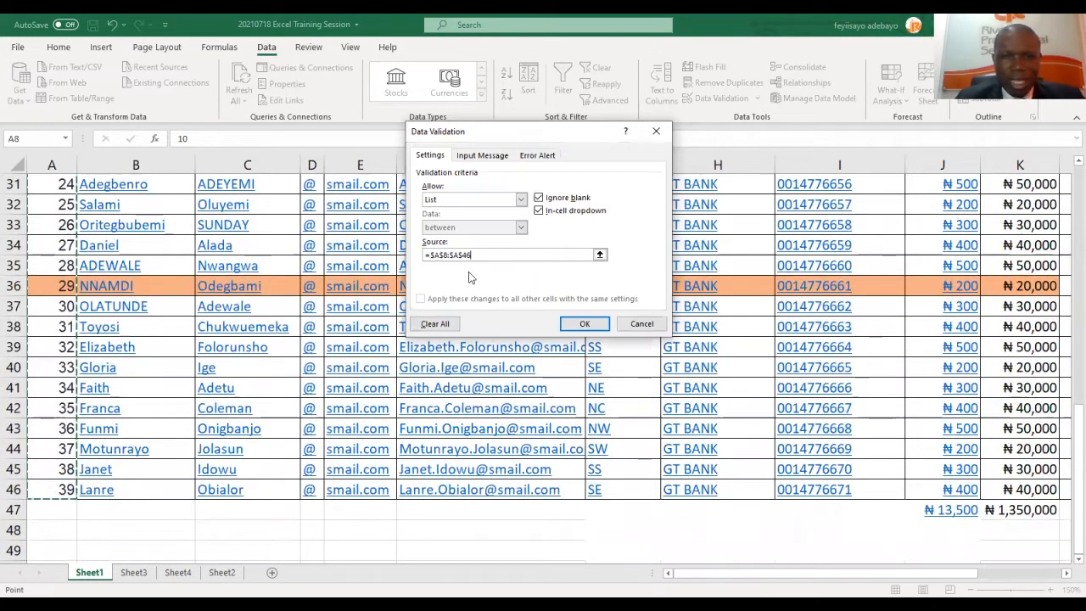
left_click(593, 324)
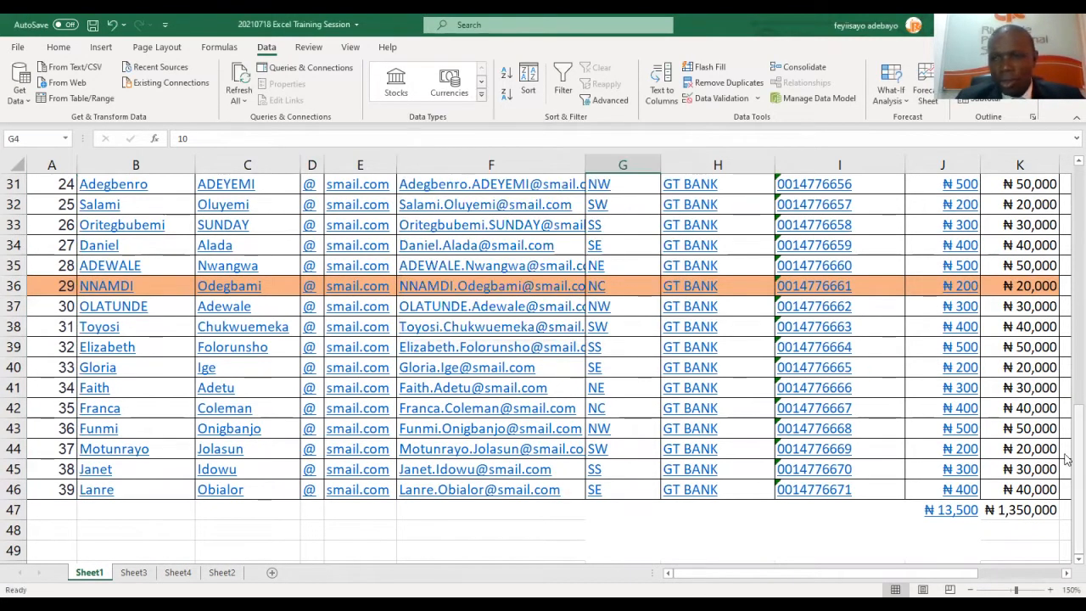
Browse the allowed serial numbers in cell G4's in-cell list through to its end.
left_click_drag(1067, 458, 1067, 246)
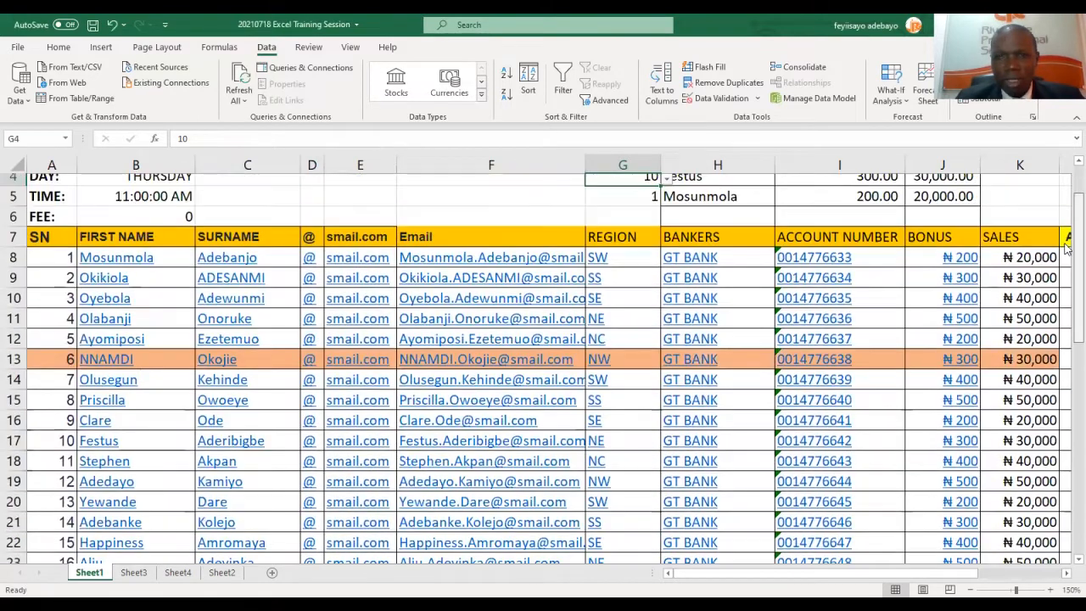
scroll(1067, 246, "up", 1)
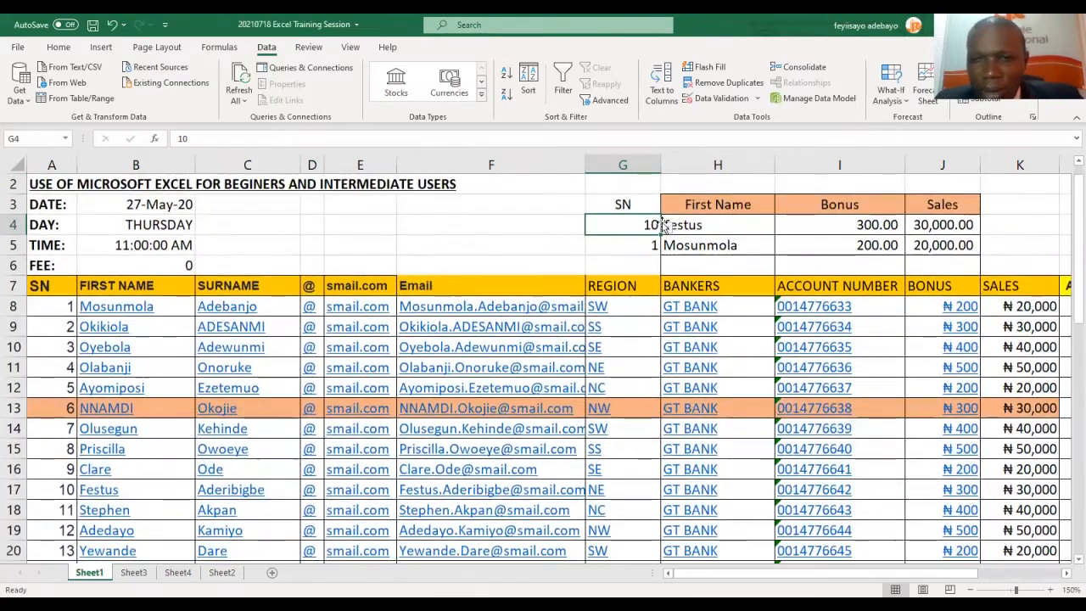
left_click(667, 227)
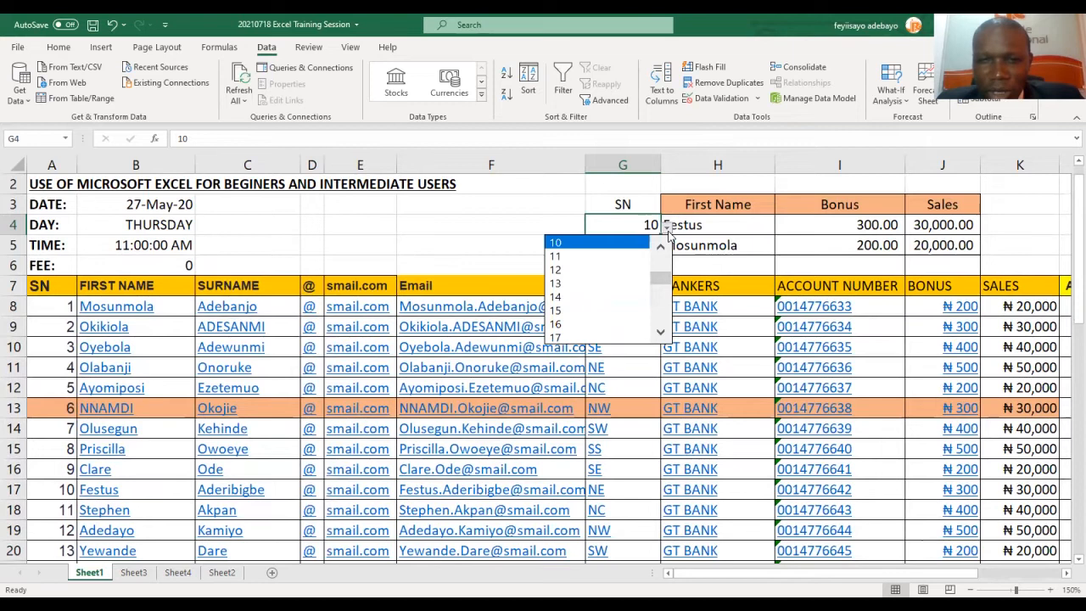
left_click_drag(660, 277, 669, 323)
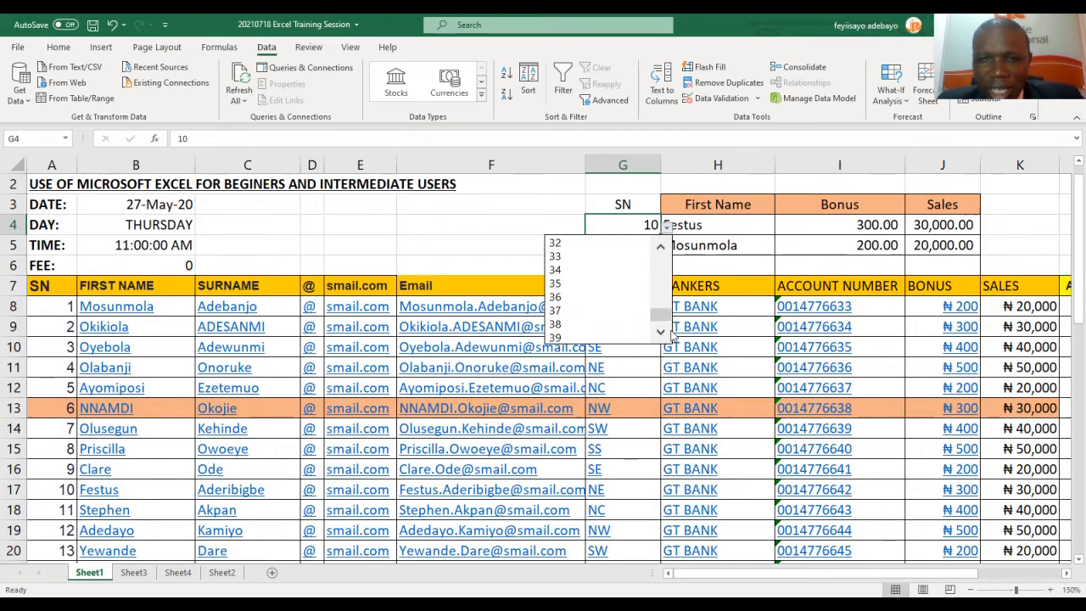
Copy SN lookup cell G4 with its list validation into cell G5.
left_click(649, 225)
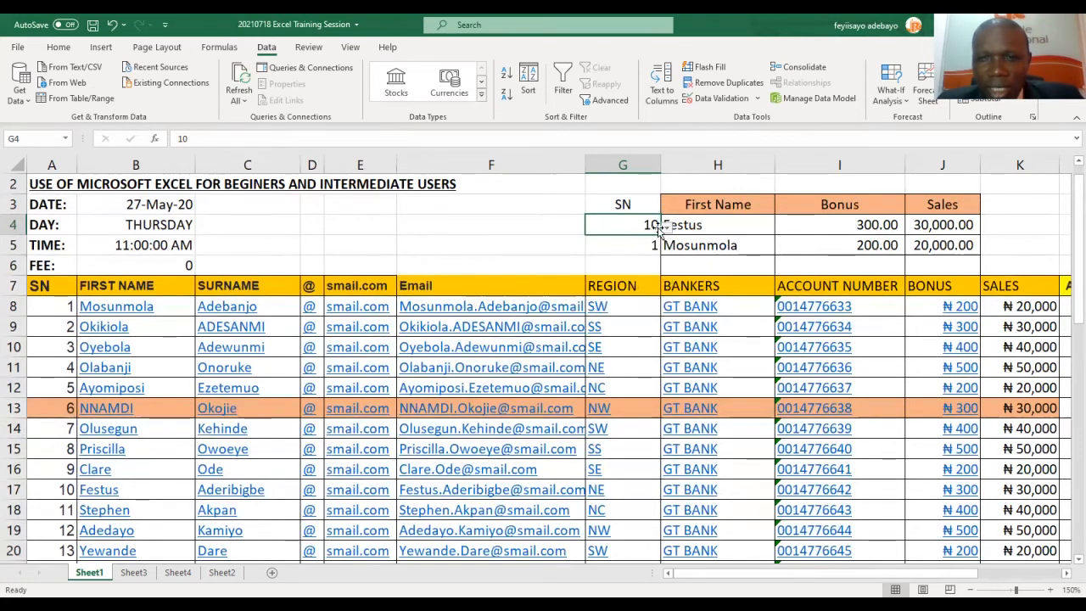
key("ctrl+c")
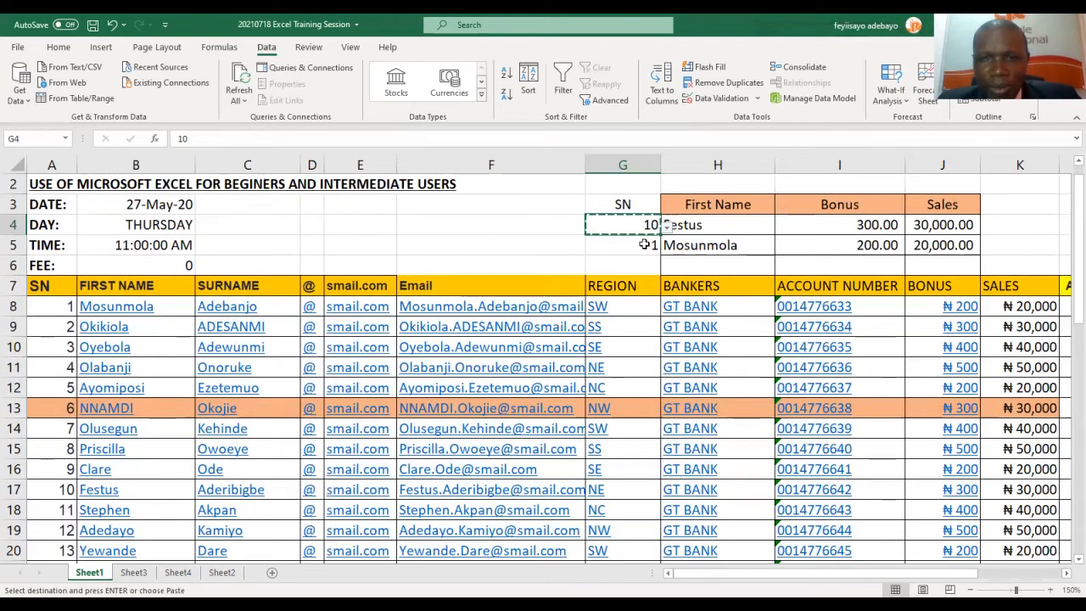
left_click(645, 244)
key("ctrl+v")
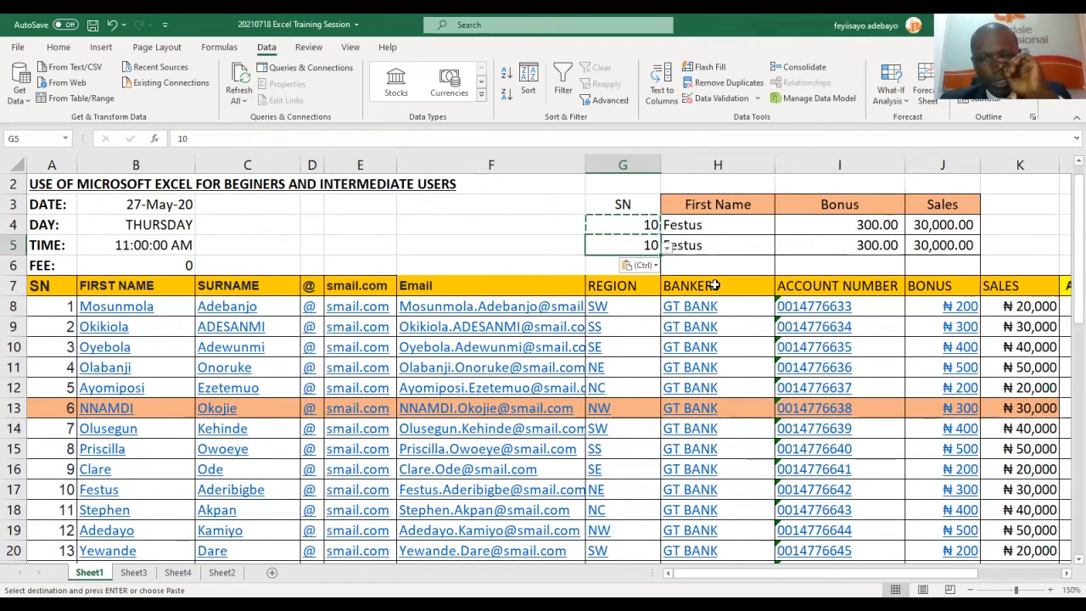
Try to enter 50 as the SN in cell G4 to test the list validation.
left_click(648, 225)
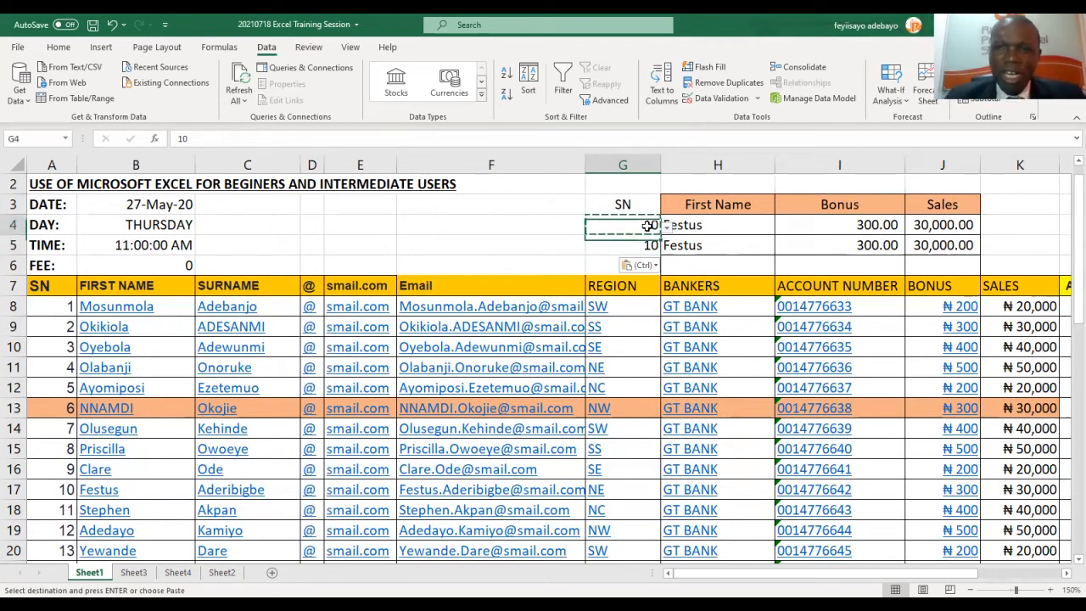
left_click(667, 225)
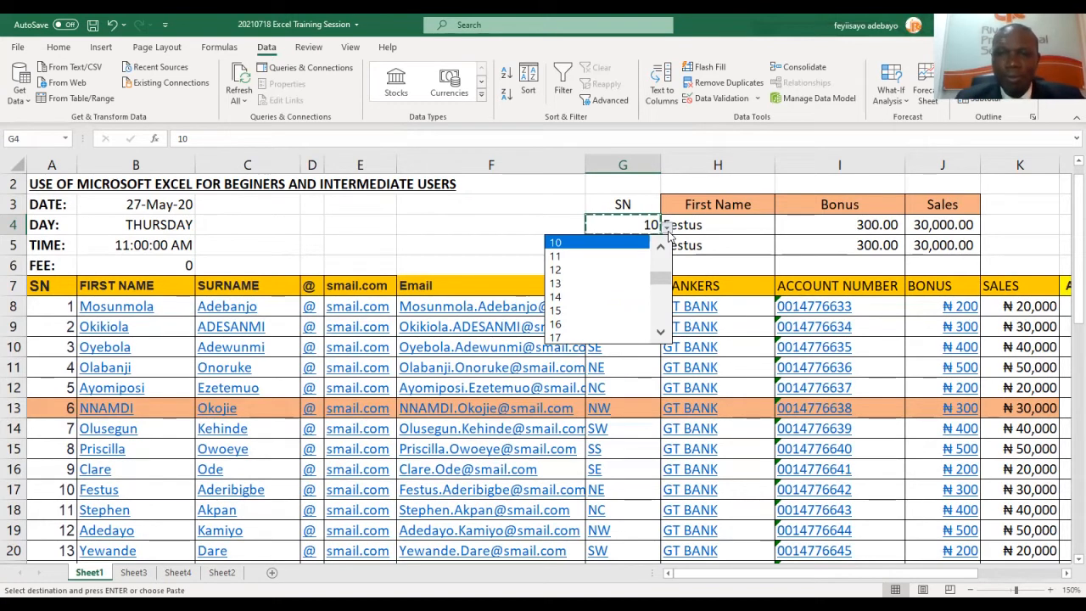
key("ctrl+v")
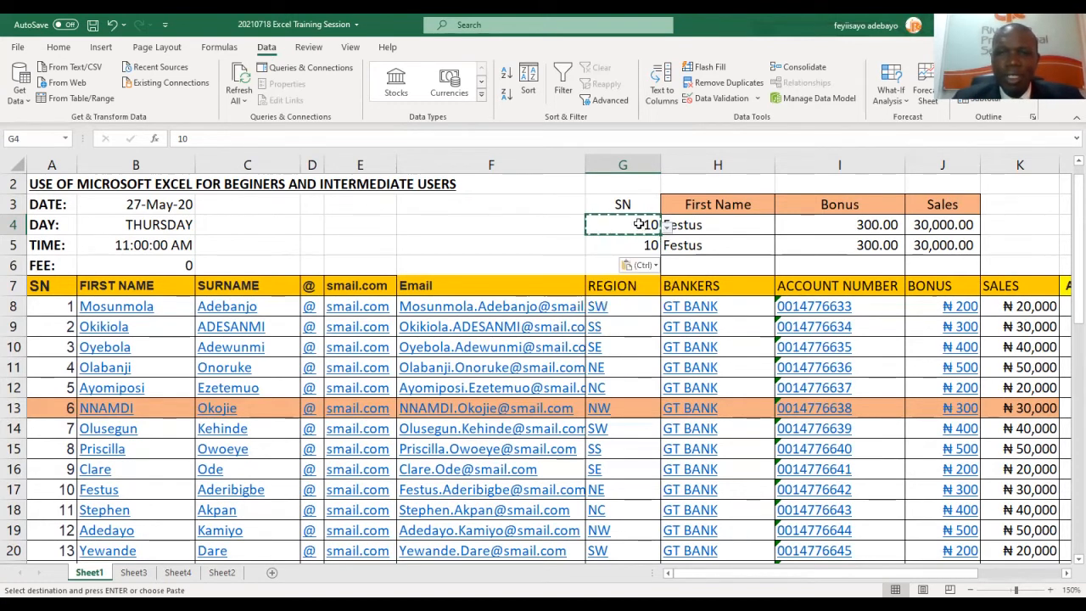
type("50")
key("Return")
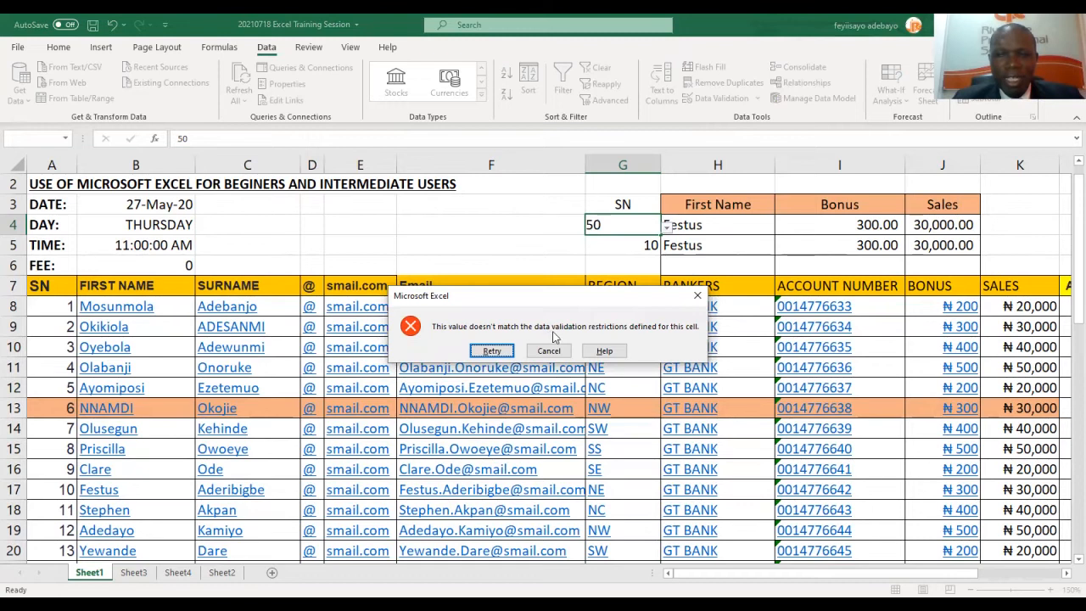
left_click(697, 297)
Choose serial numbers 13, 16 and finally 22 from the validation list in cell G4.
left_click(668, 225)
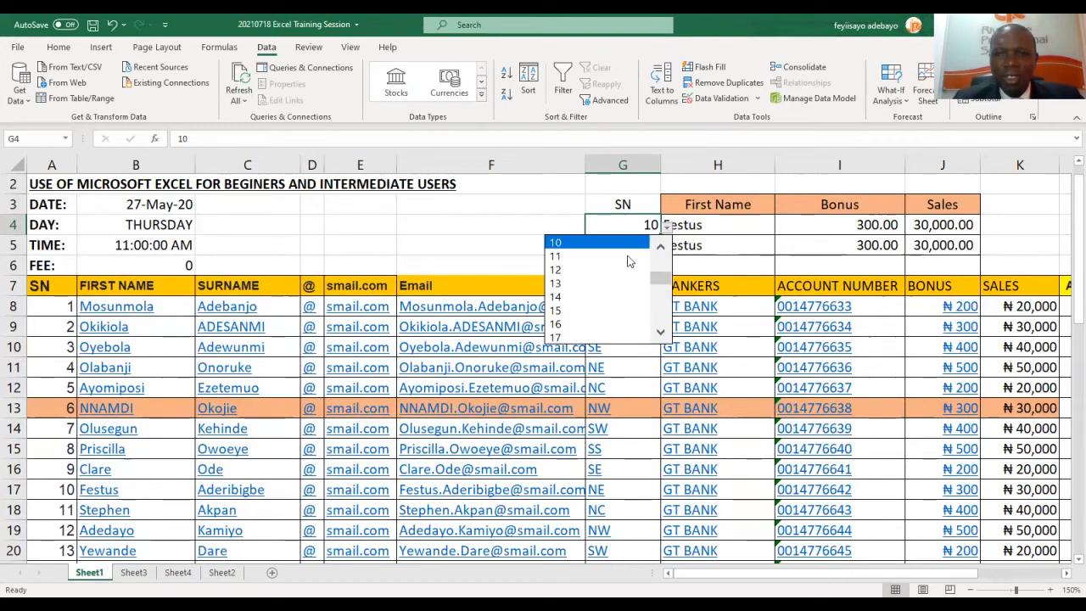
left_click(583, 284)
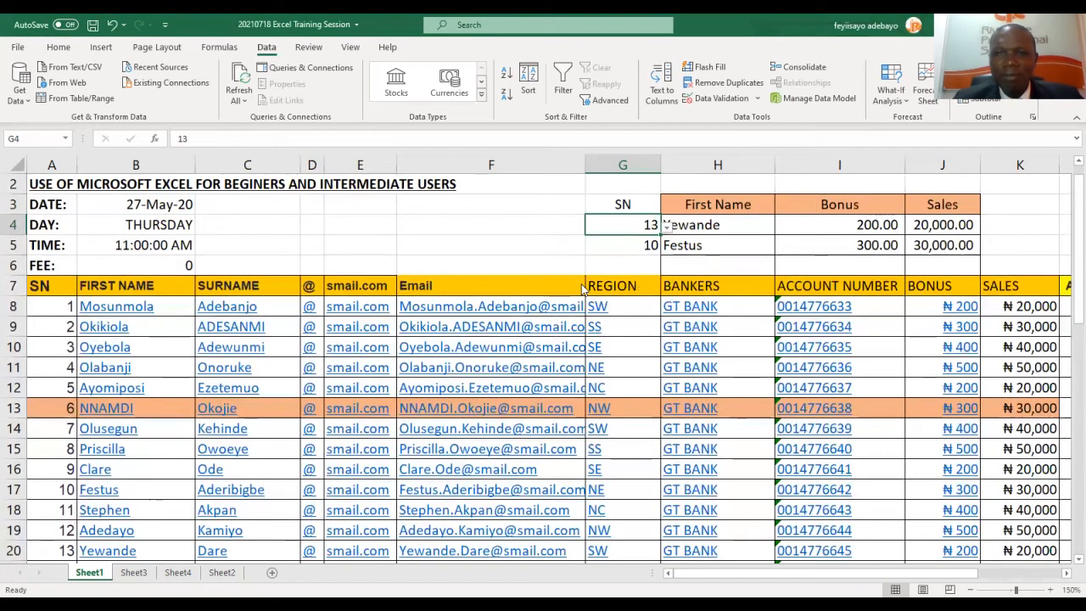
left_click(667, 226)
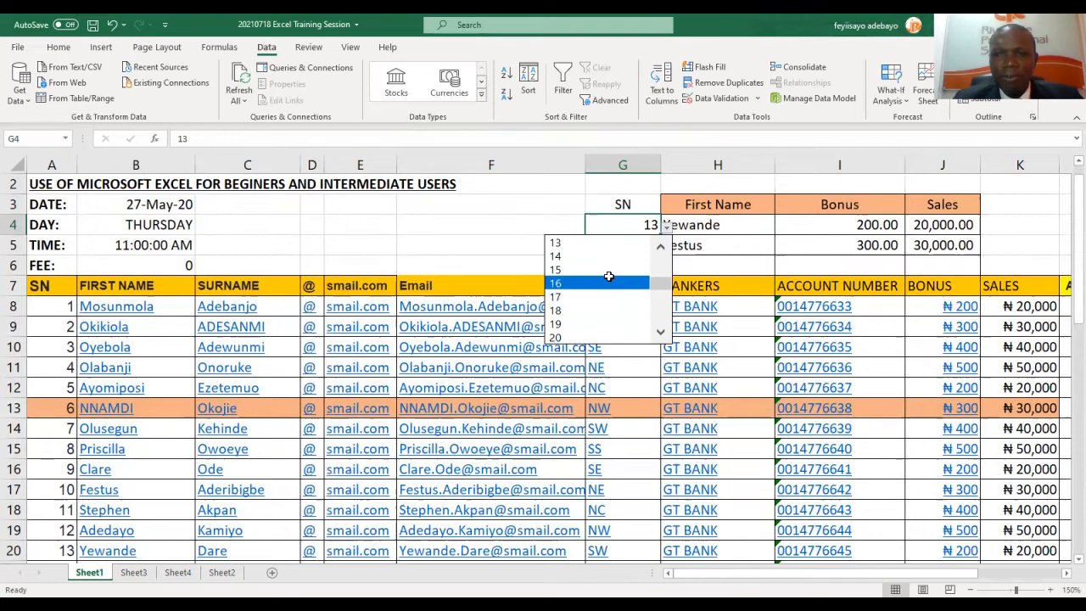
left_click(608, 277)
left_click(667, 226)
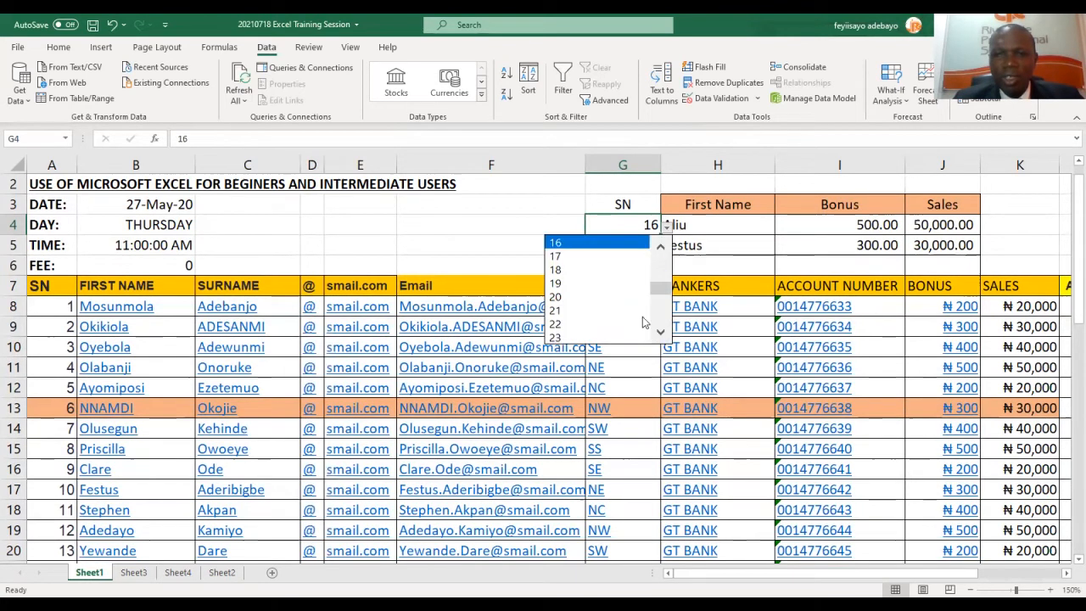
left_click(624, 322)
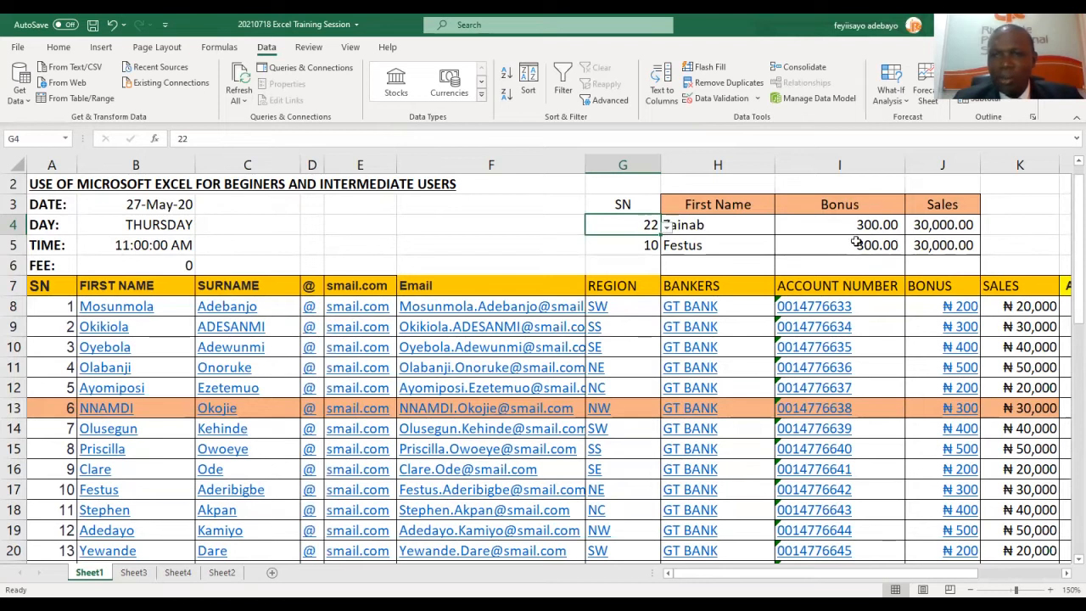
left_click(678, 243)
left_click(647, 241)
left_click(645, 224)
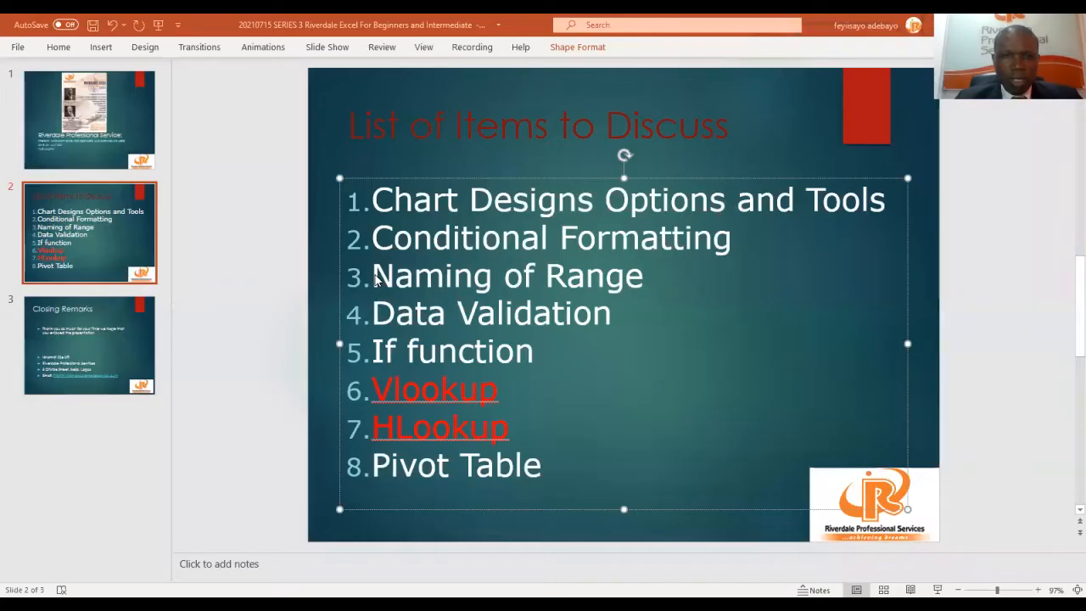
In the PowerPoint presentation's "List of Items to Discuss" slide, color the Naming of Range and Data Validation items red.
left_click_drag(376, 283, 650, 278)
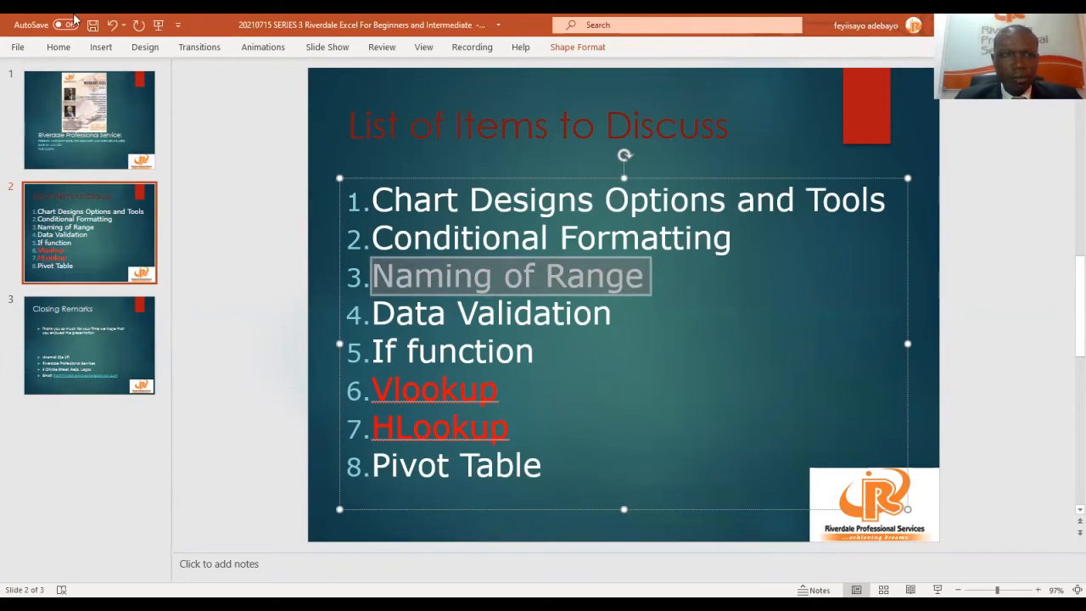
left_click(58, 48)
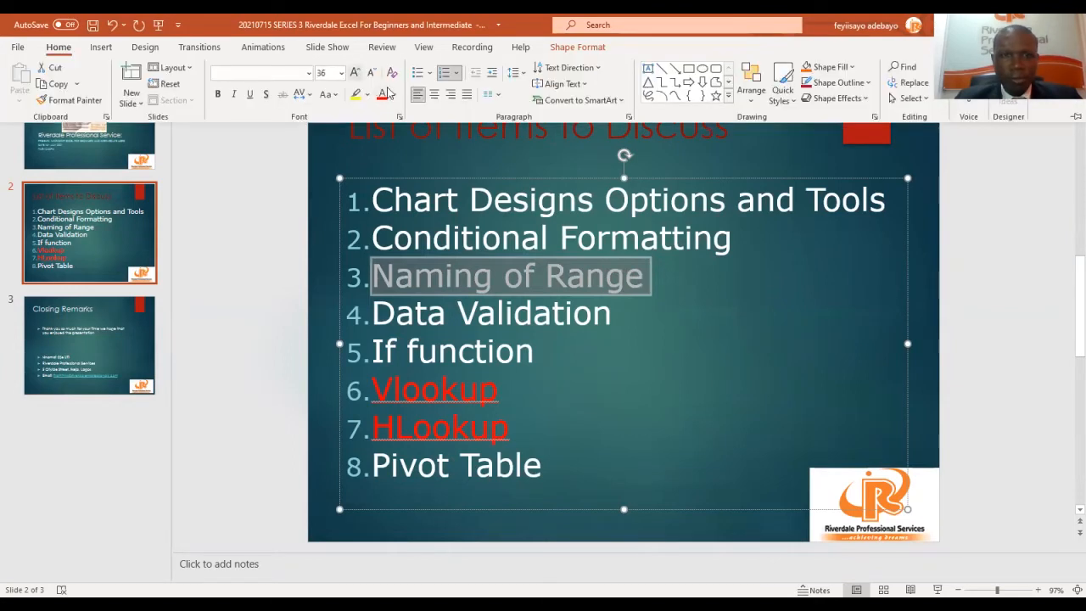
left_click(382, 96)
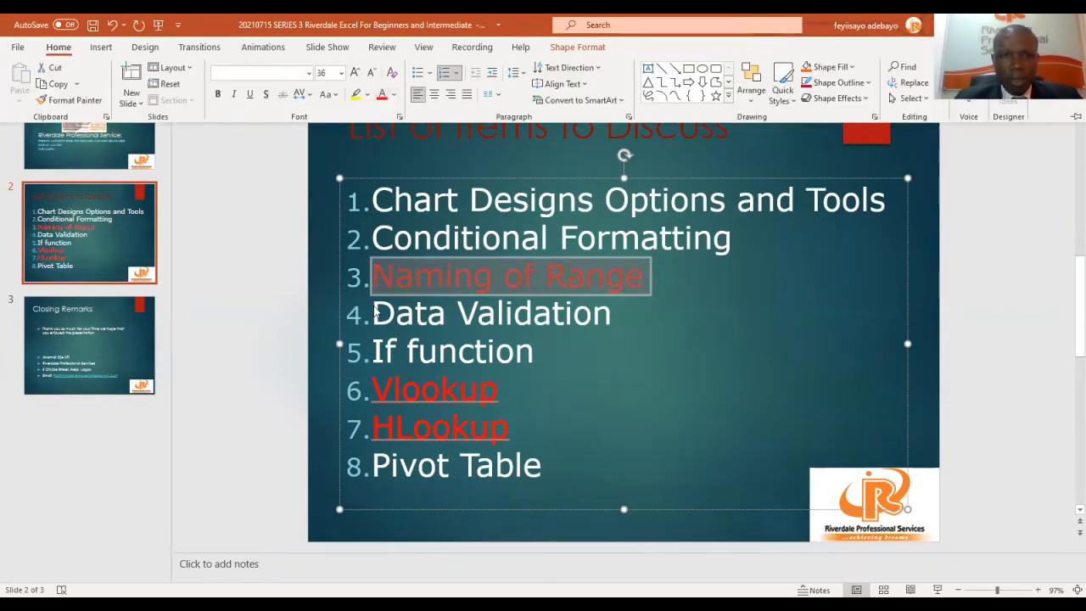
left_click_drag(374, 313, 547, 315)
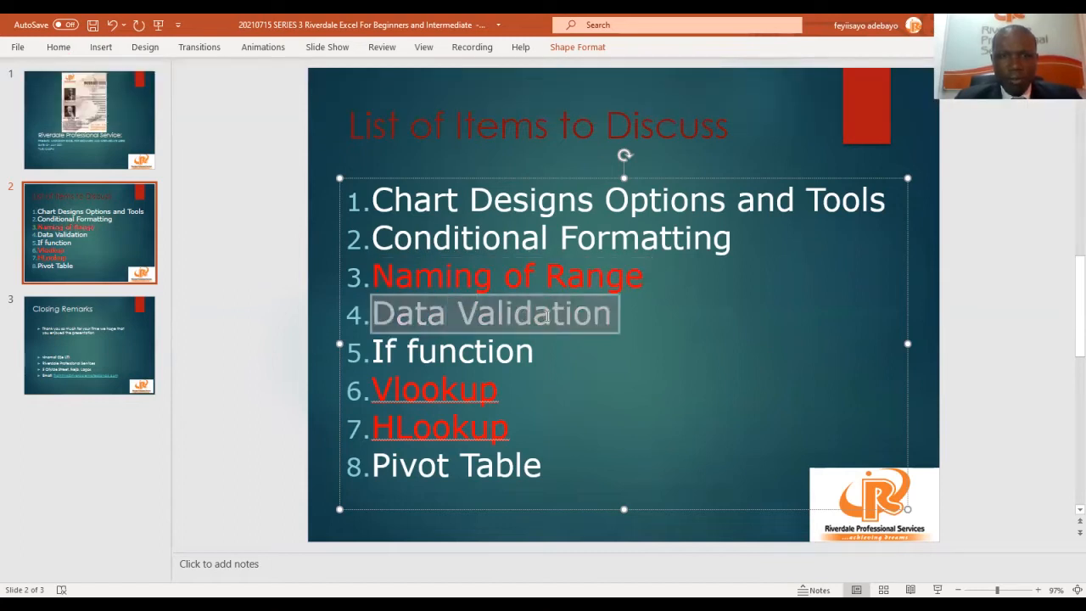
left_click(59, 47)
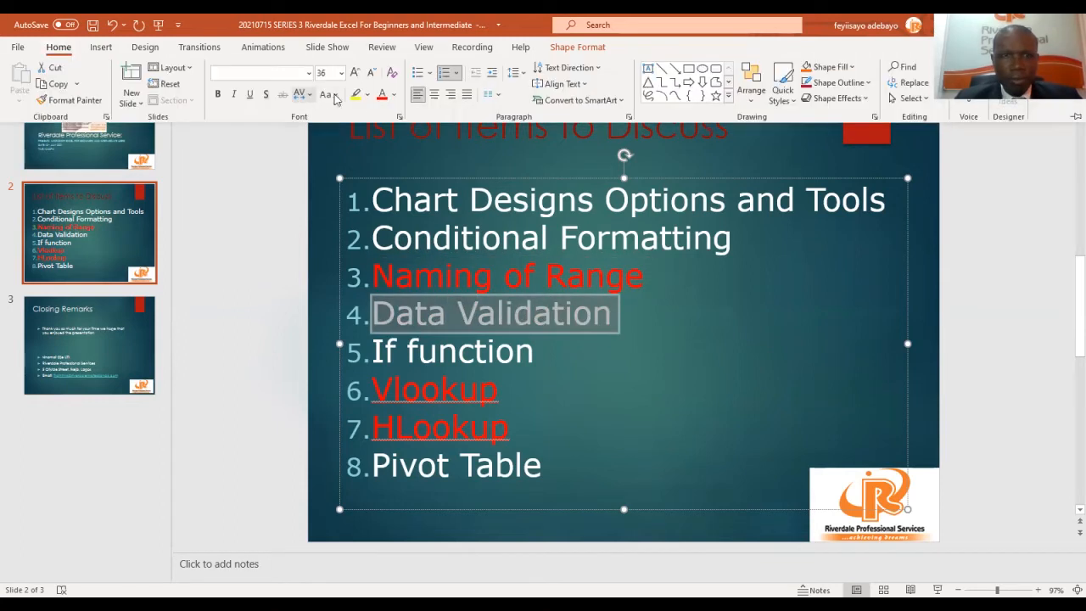
left_click(381, 99)
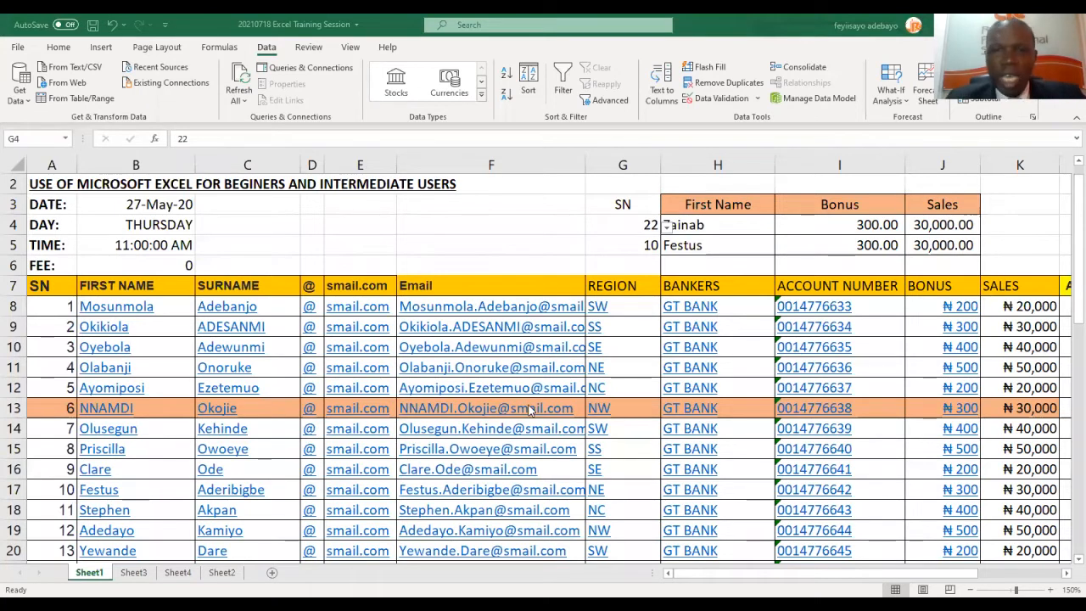
Enter the criterion "40000 and above" in cell L4, above the Additional Bonus column.
key("Right")
key("Right")
key("Right")
key("Right")
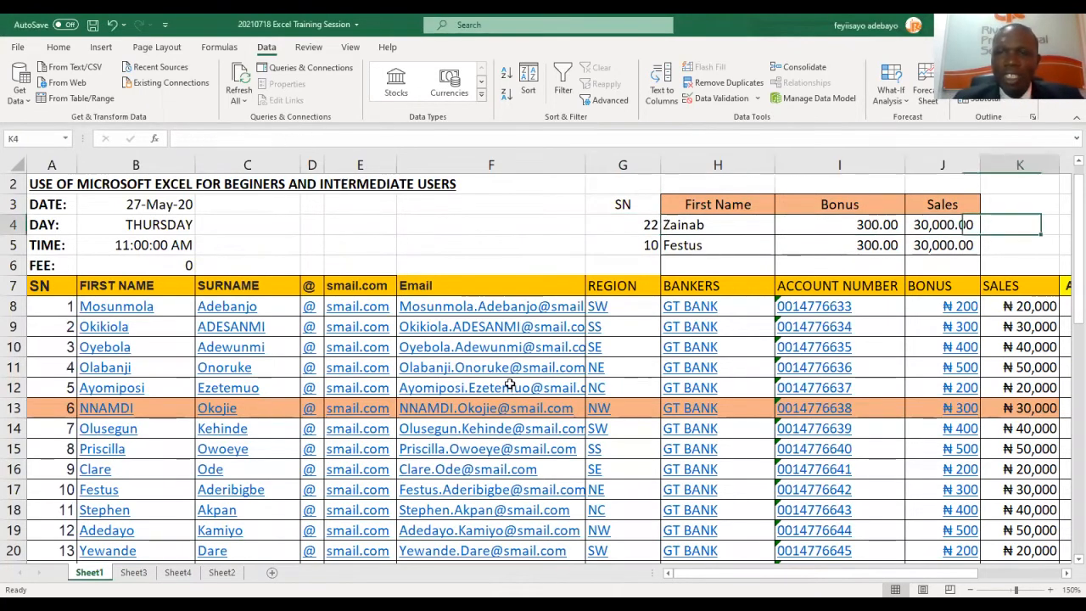
key("Right")
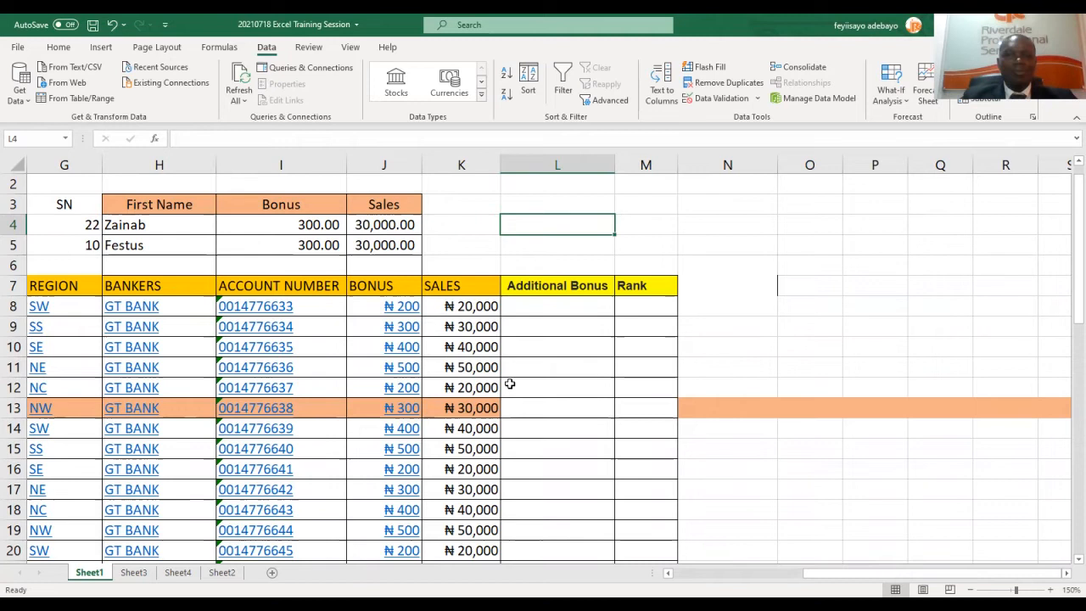
left_click(538, 304)
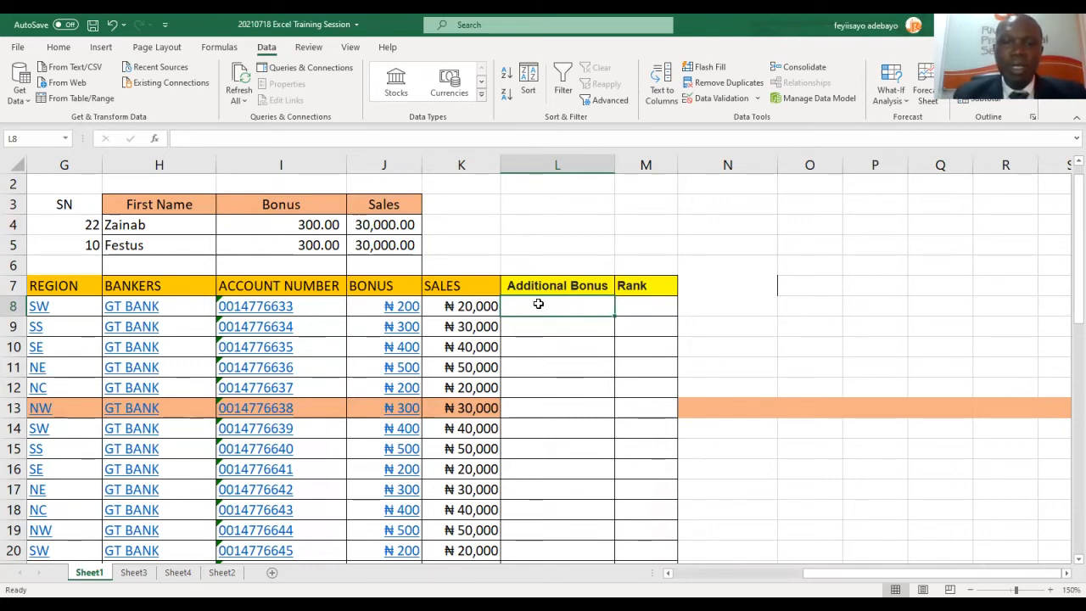
left_click(527, 221)
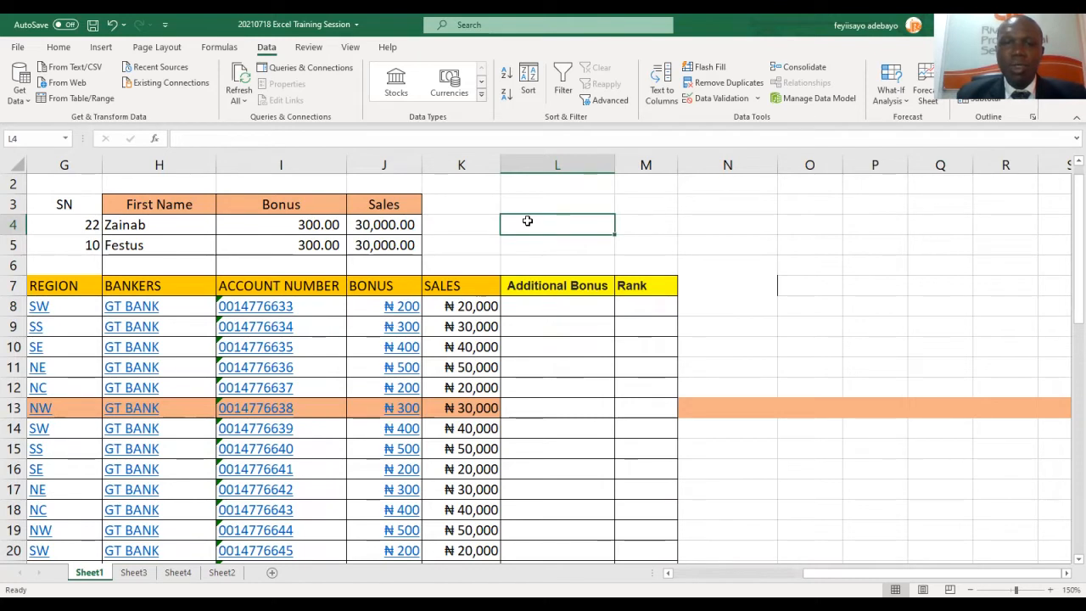
type("40")
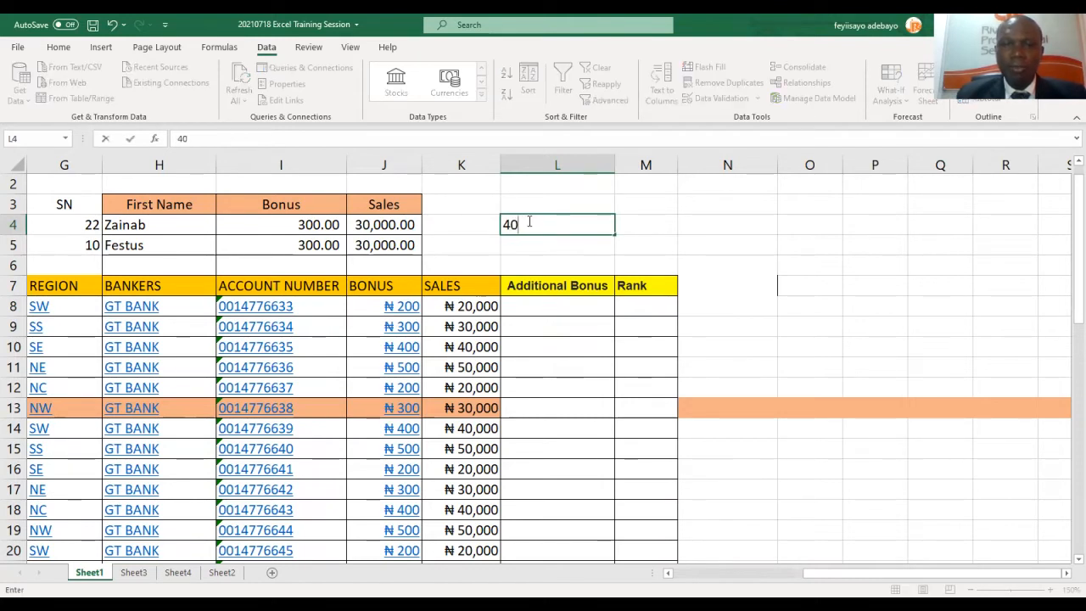
type("000")
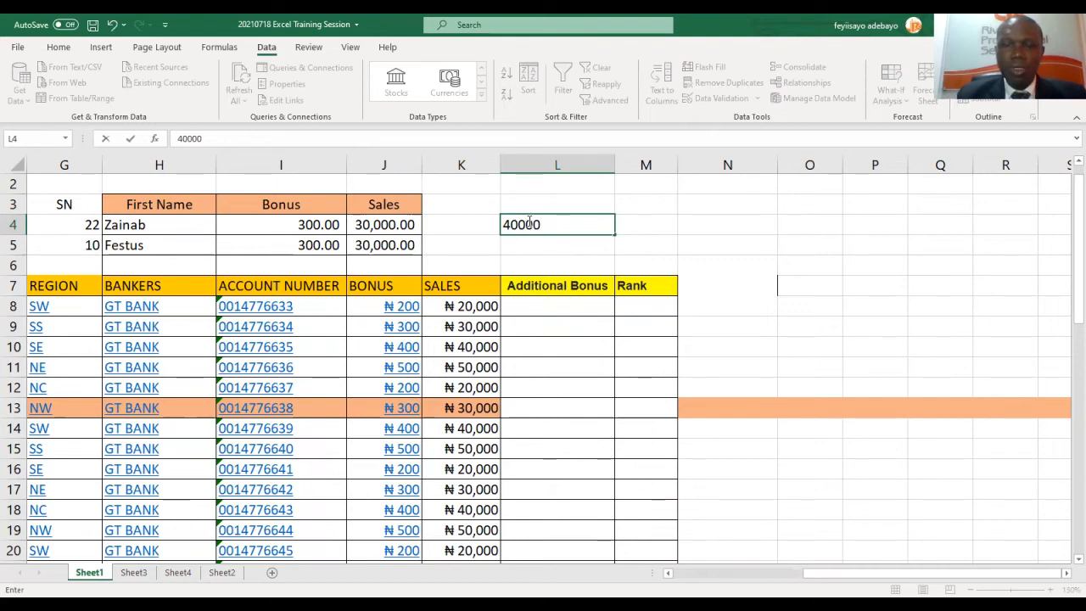
type("=<")
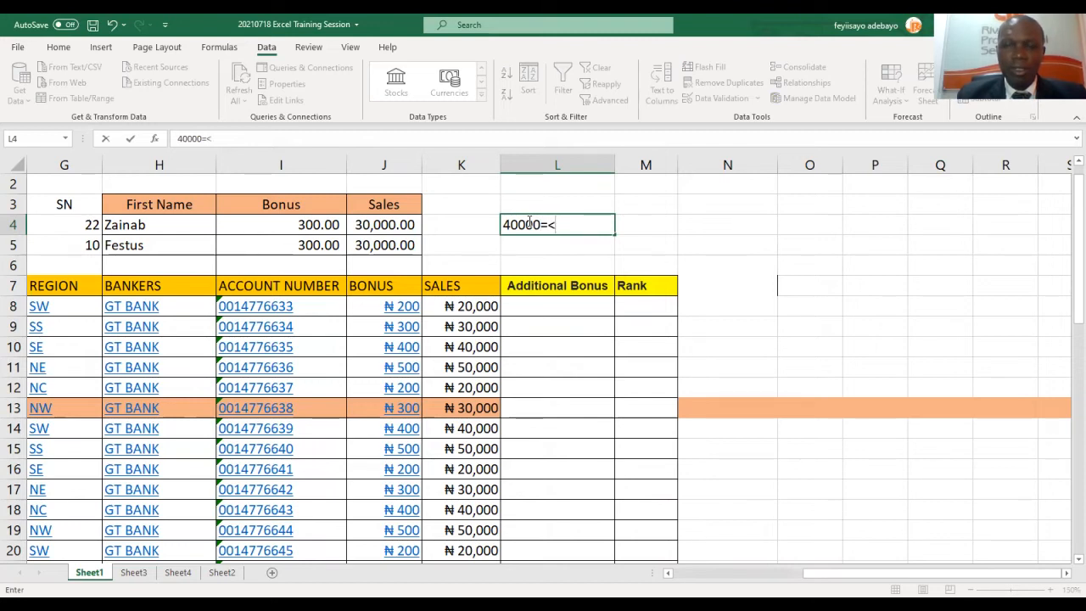
key("BackSpace")
type("and above")
key("Return")
Insert the IF function in cell L8, the first row of the Additional Bonus column, keeping the sales figures visible.
key("Down")
key("Down")
key("Down")
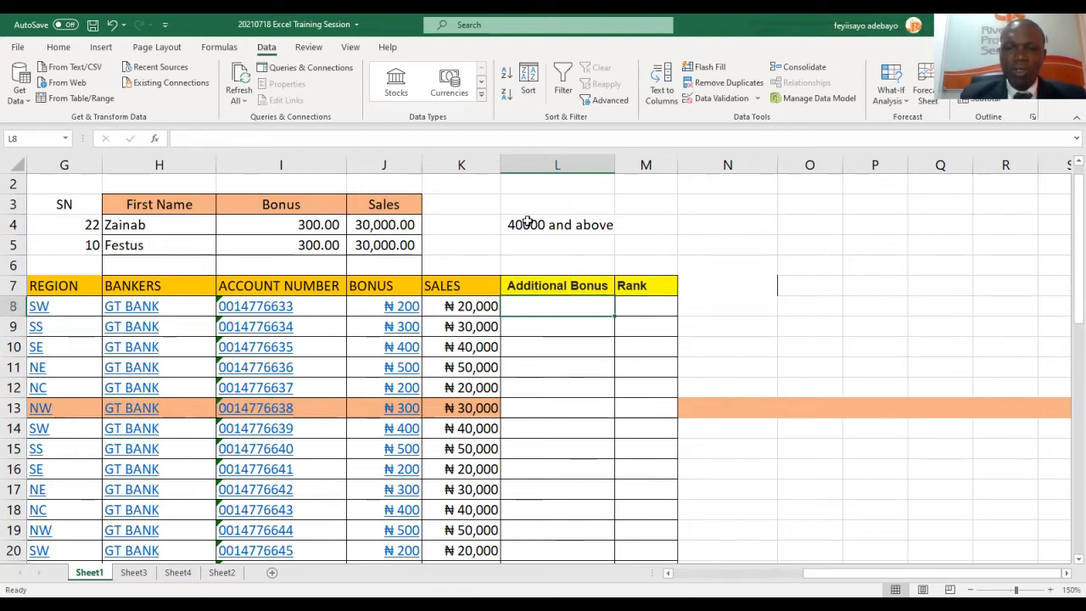
type("=")
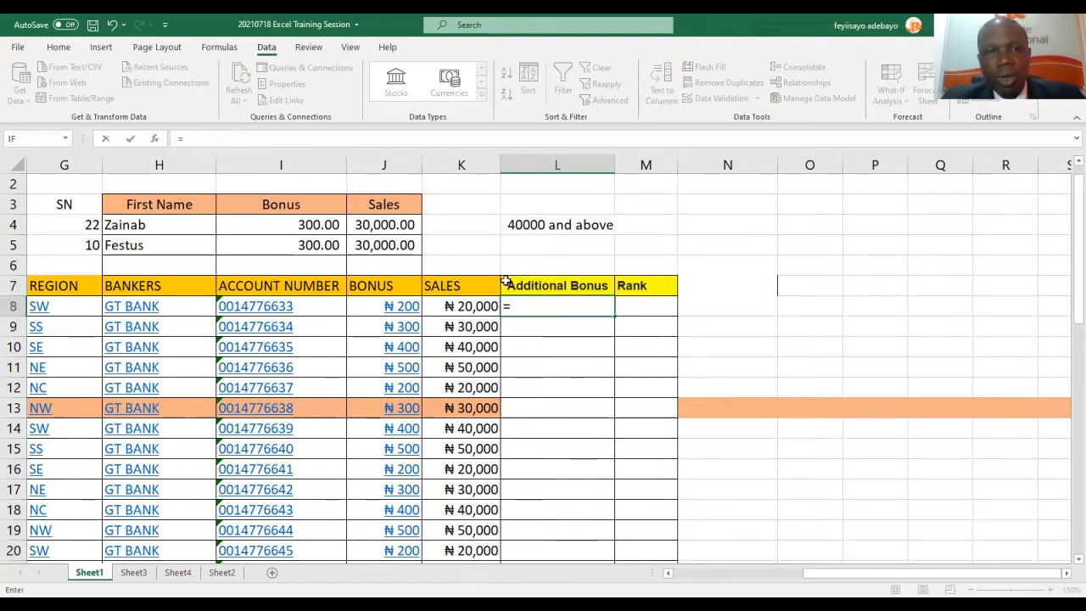
left_click(154, 140)
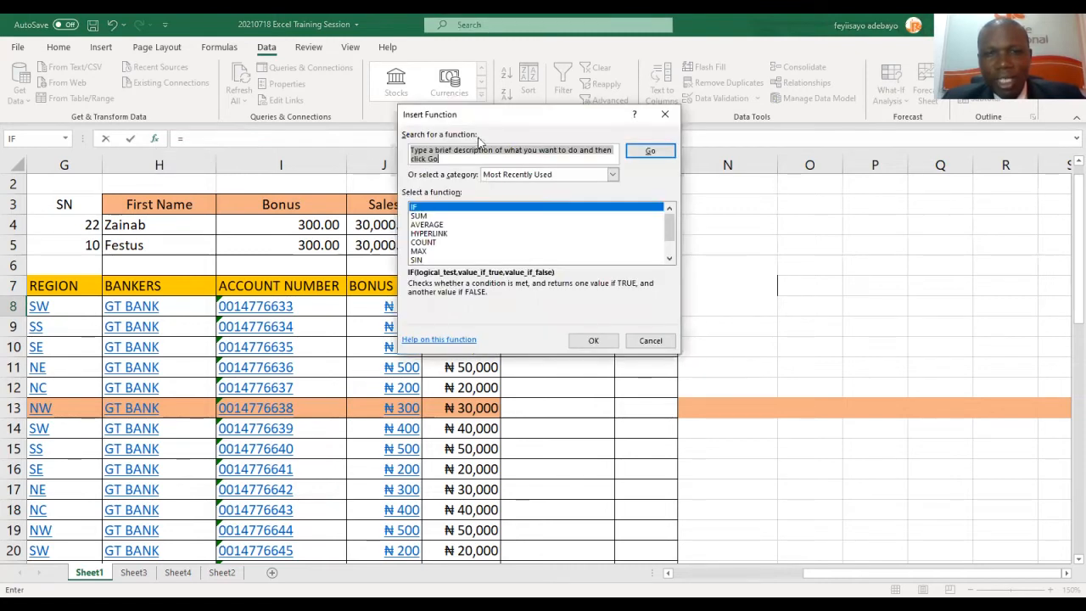
left_click_drag(496, 123, 536, 212)
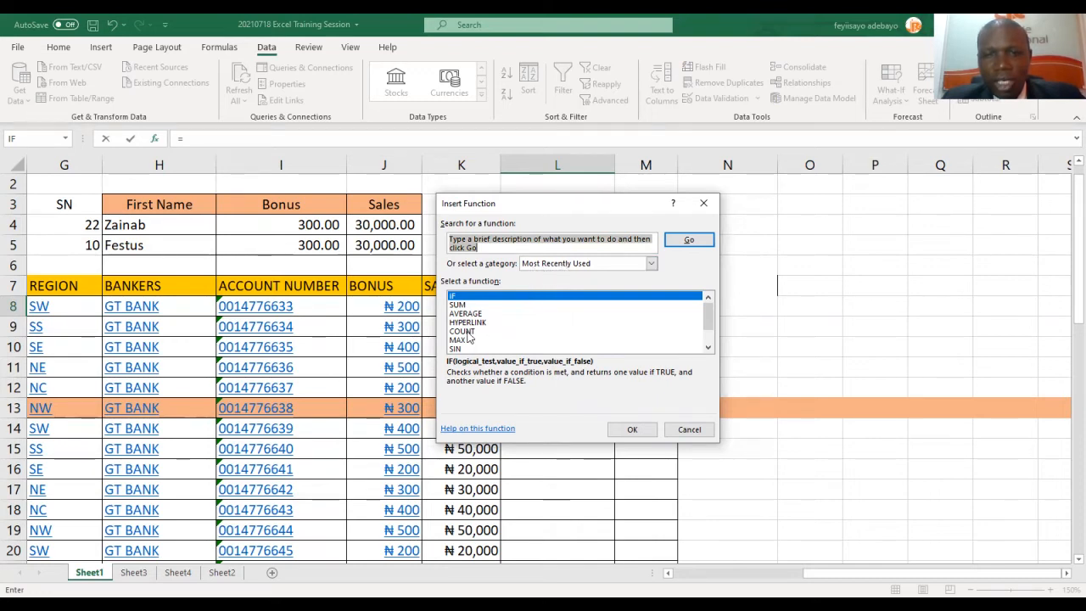
left_click(652, 264)
left_click(652, 267)
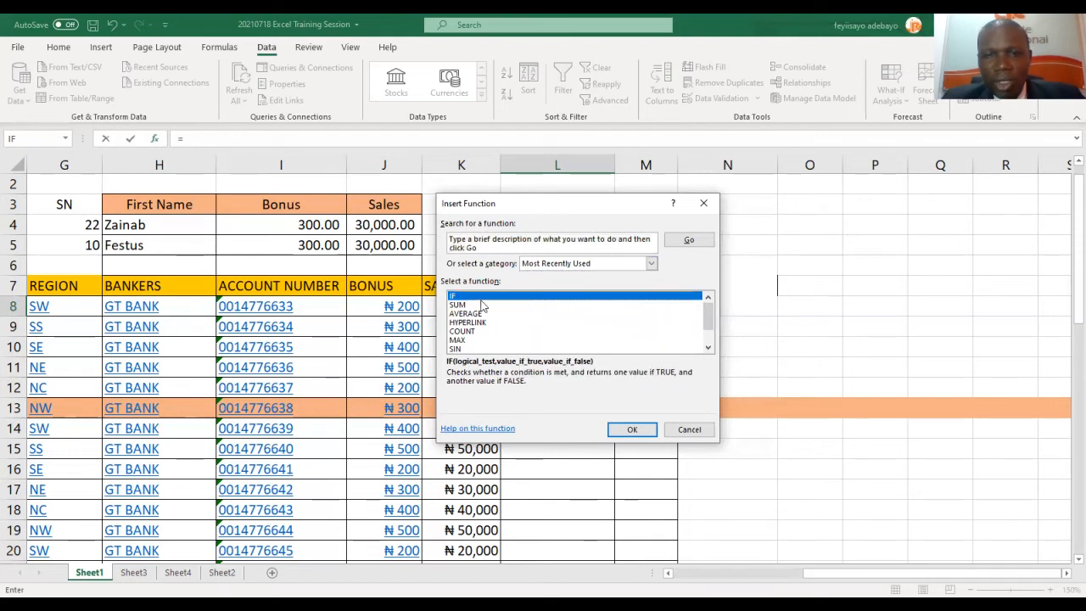
left_click(631, 430)
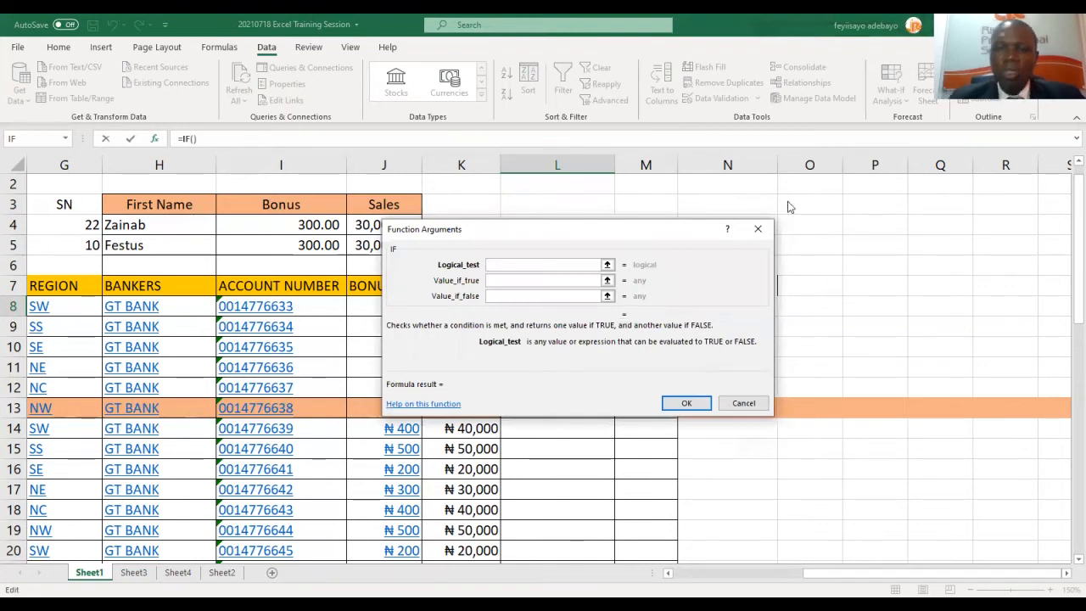
left_click_drag(490, 229, 793, 193)
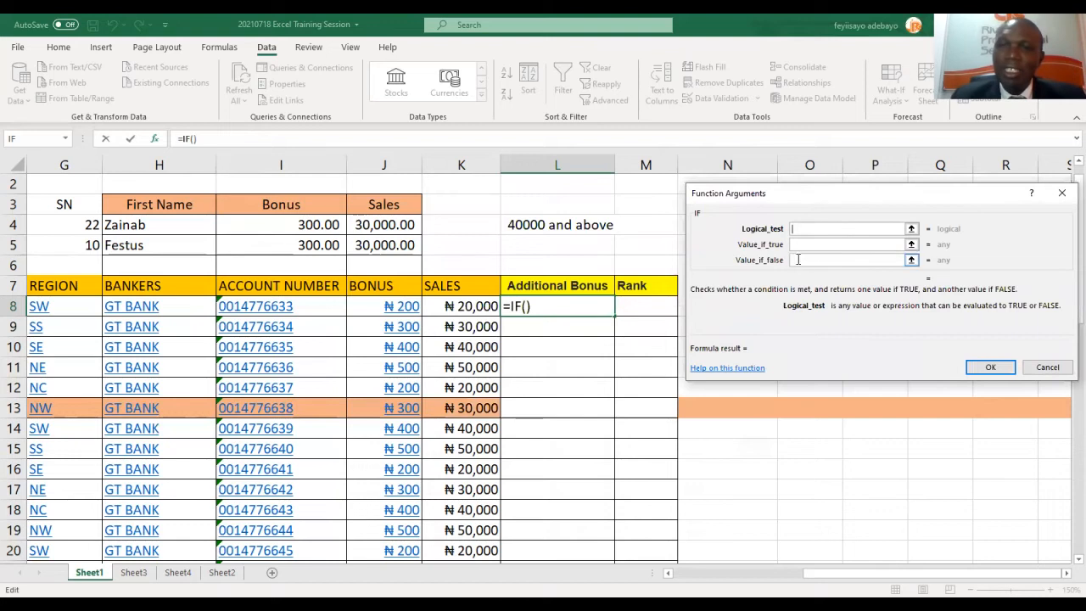
Enter K8=>40000 as the IF test, 5000 if true and 0 if false, and accept the proposed correction to K8>=40000.
left_click(466, 308)
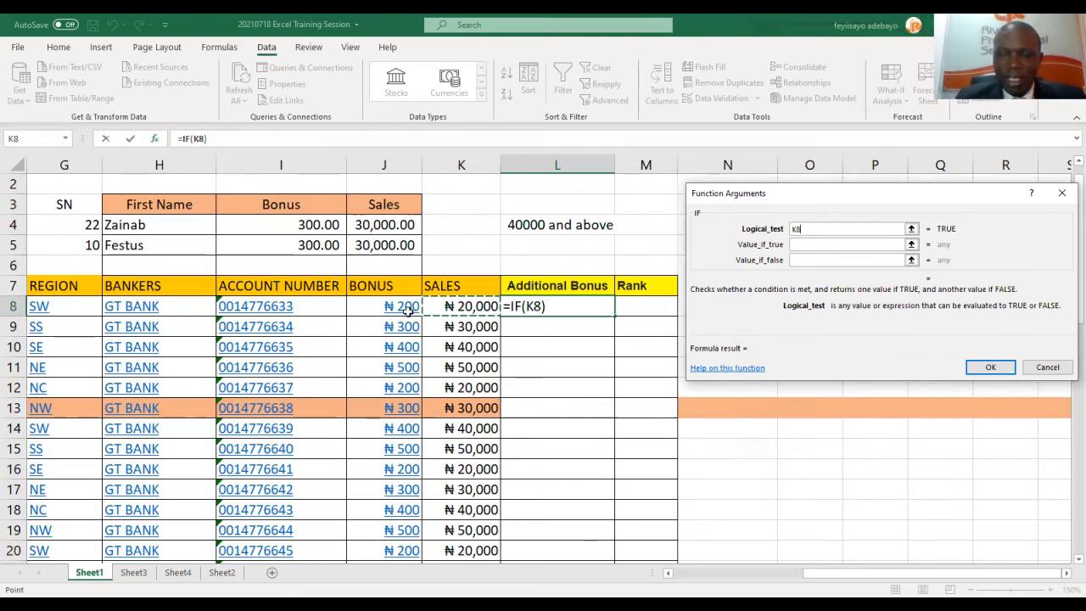
type("=")
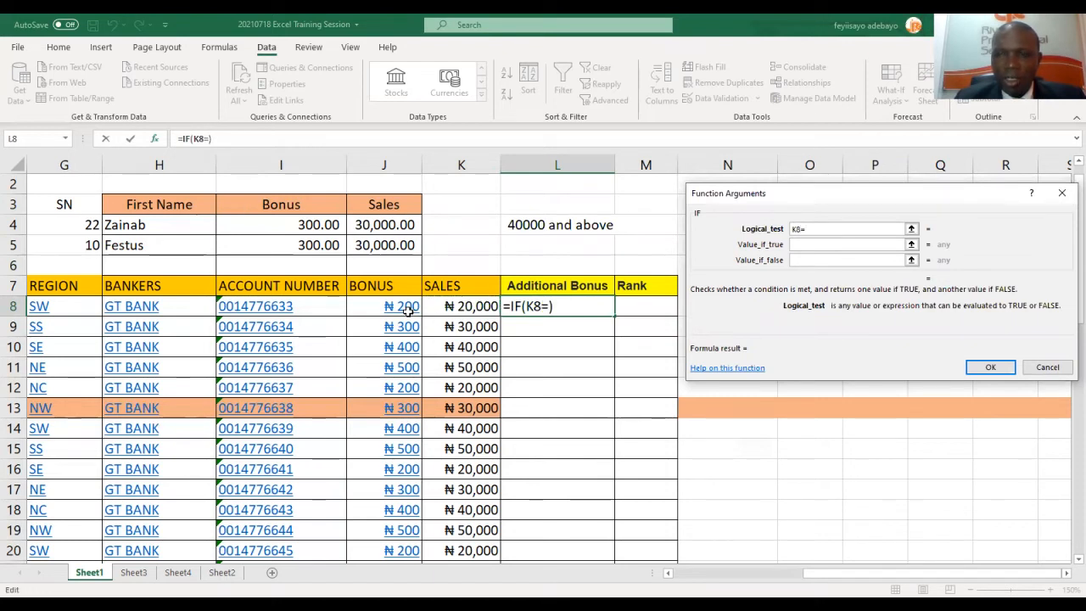
type(">40000")
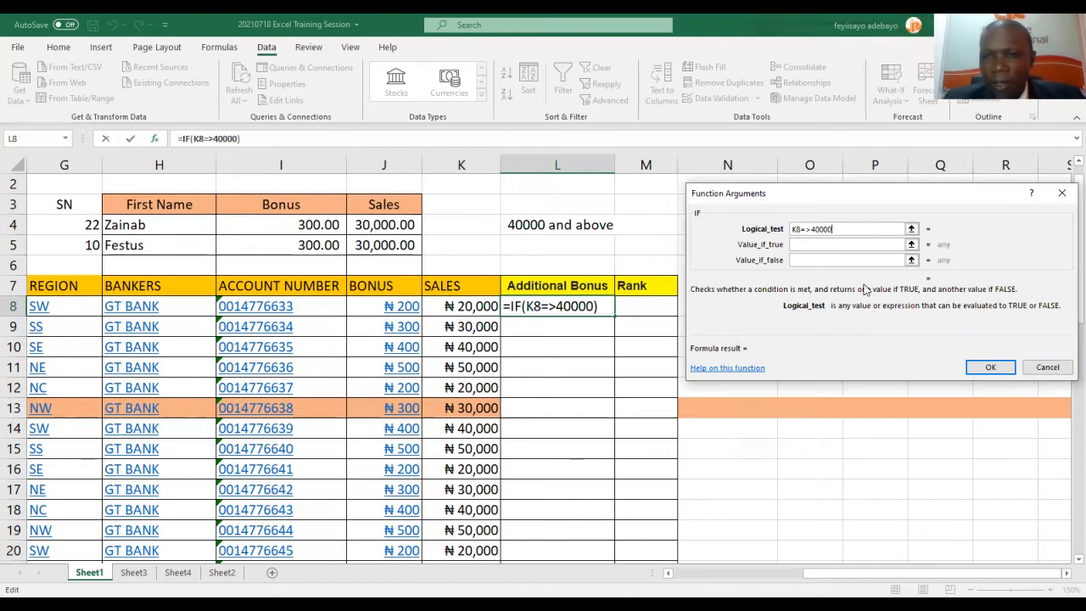
left_click(814, 246)
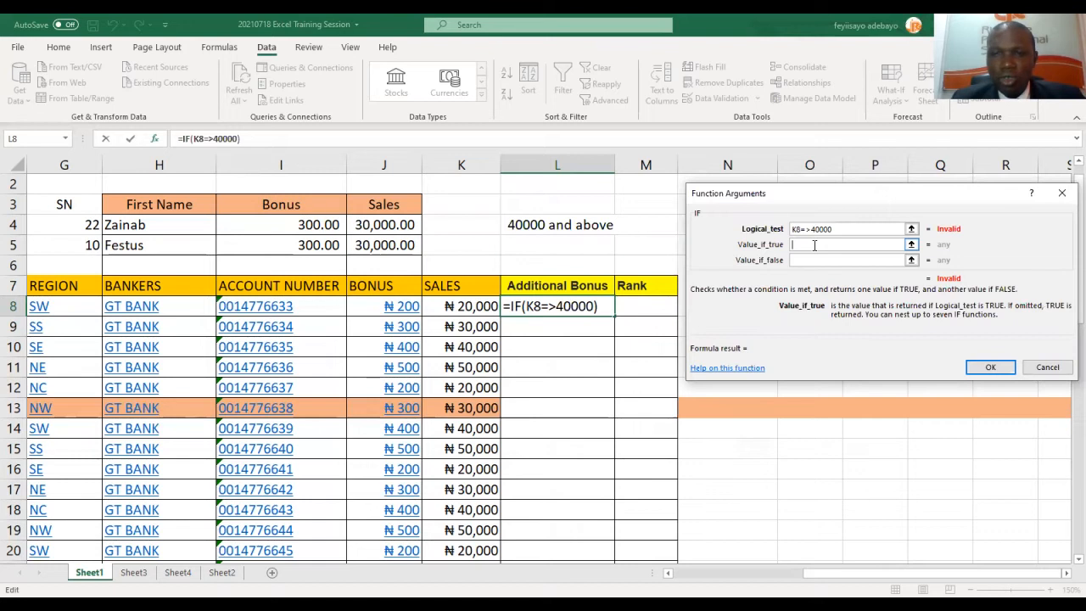
type("5000")
left_click(807, 260)
type("0")
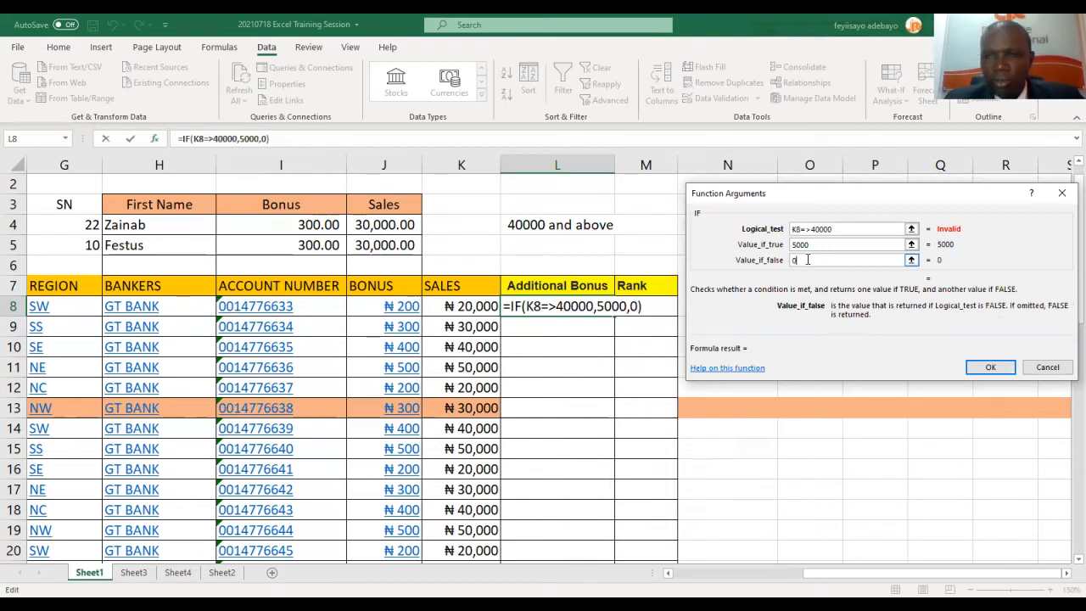
left_click(999, 375)
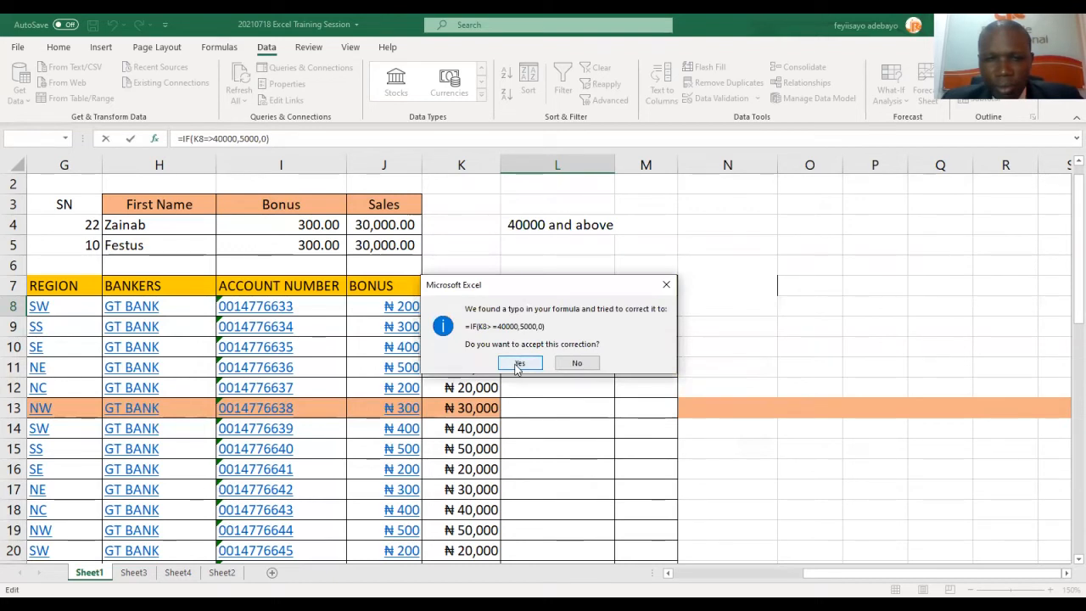
left_click(517, 363)
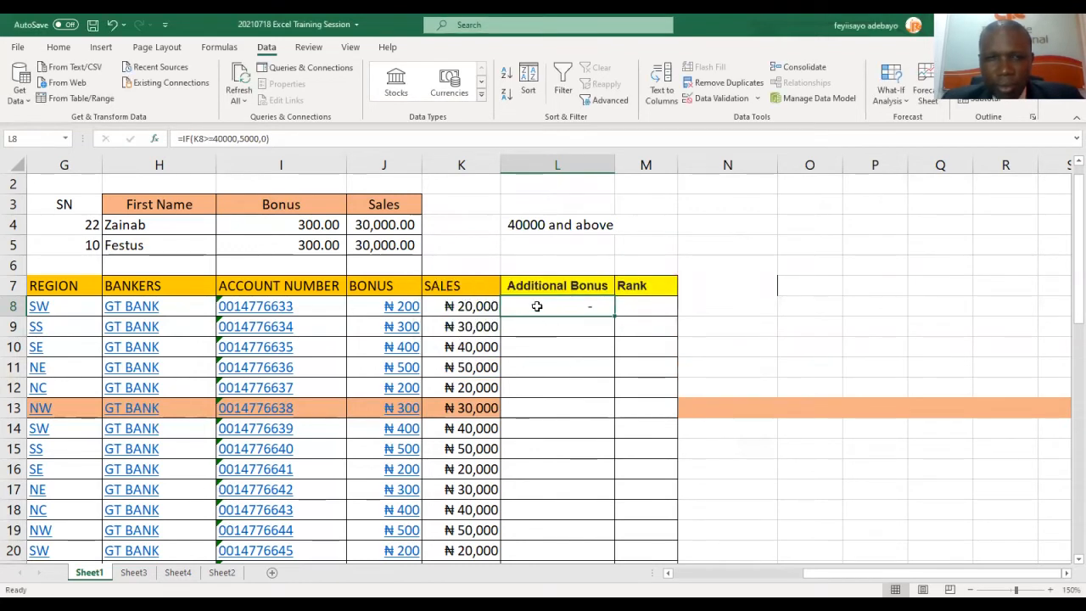
Re-enter the logical test of the IF function in cell L8 as K8>=40000.
left_click(154, 139)
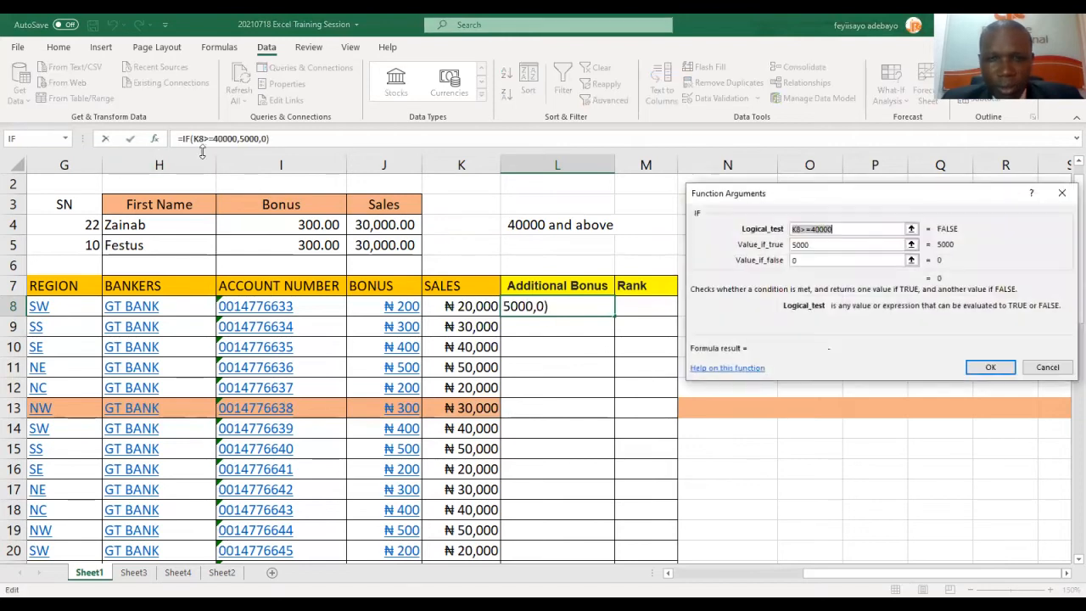
left_click(843, 229)
key("BackSpace")
key("BackSpace")
key("BackSpace")
key("BackSpace")
key("BackSpace")
key("BackSpace")
key("BackSpace")
key("BackSpace")
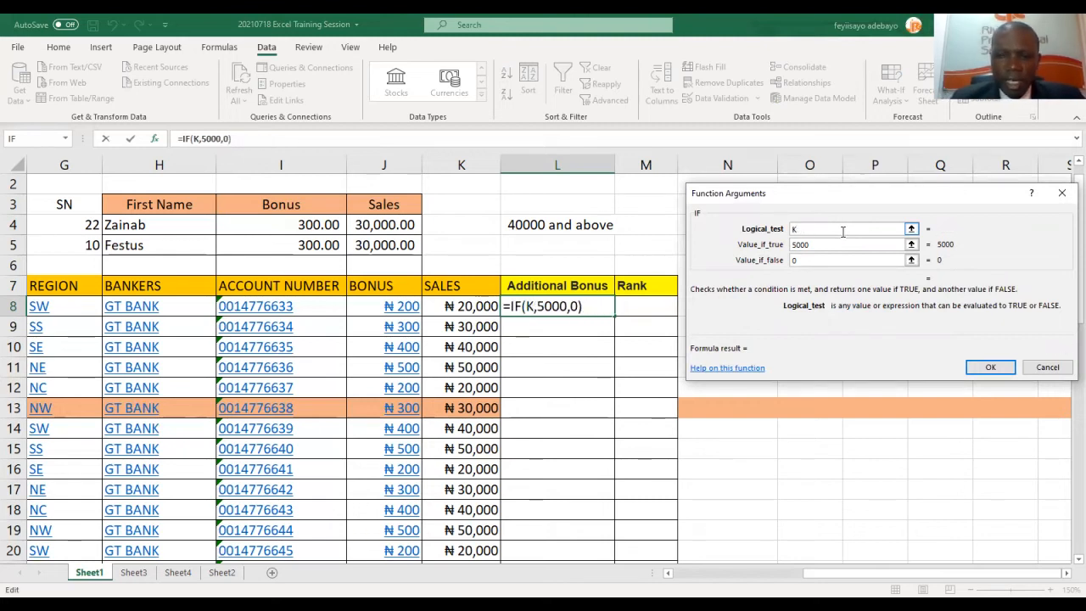
type("8")
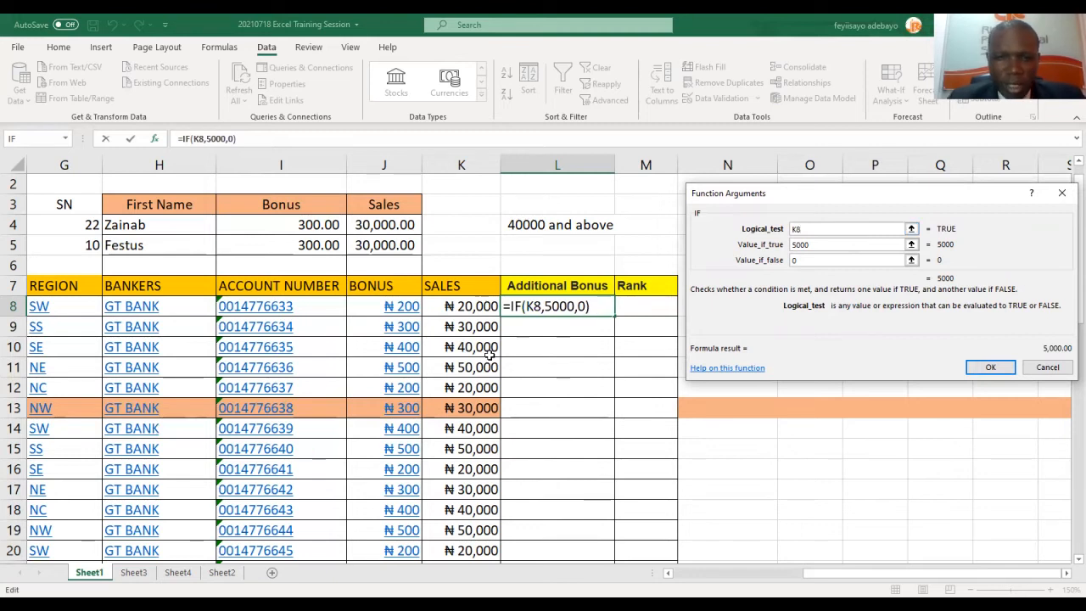
type(">")
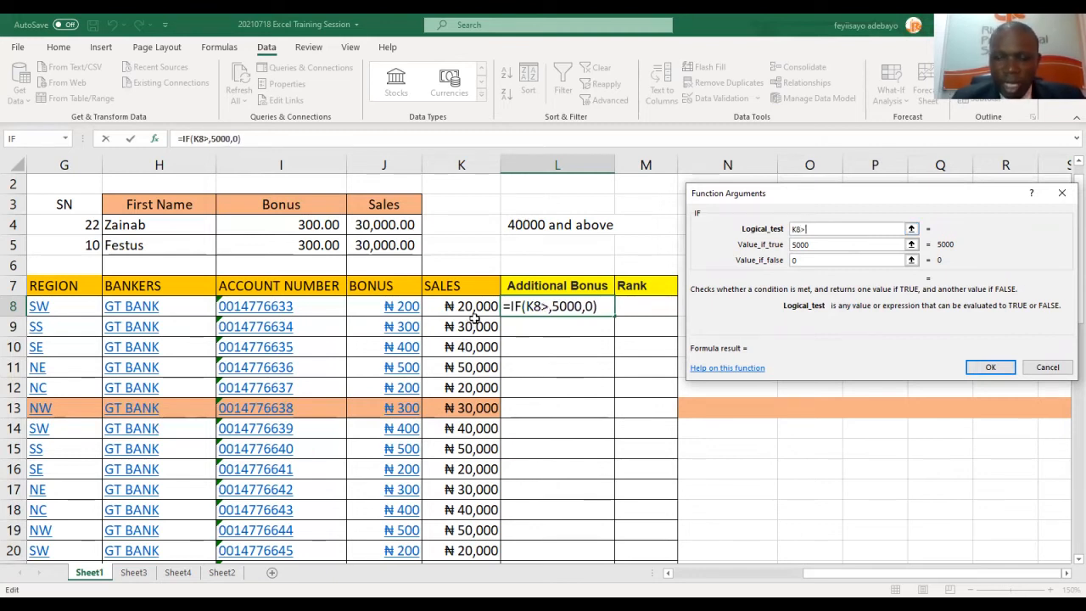
type("=")
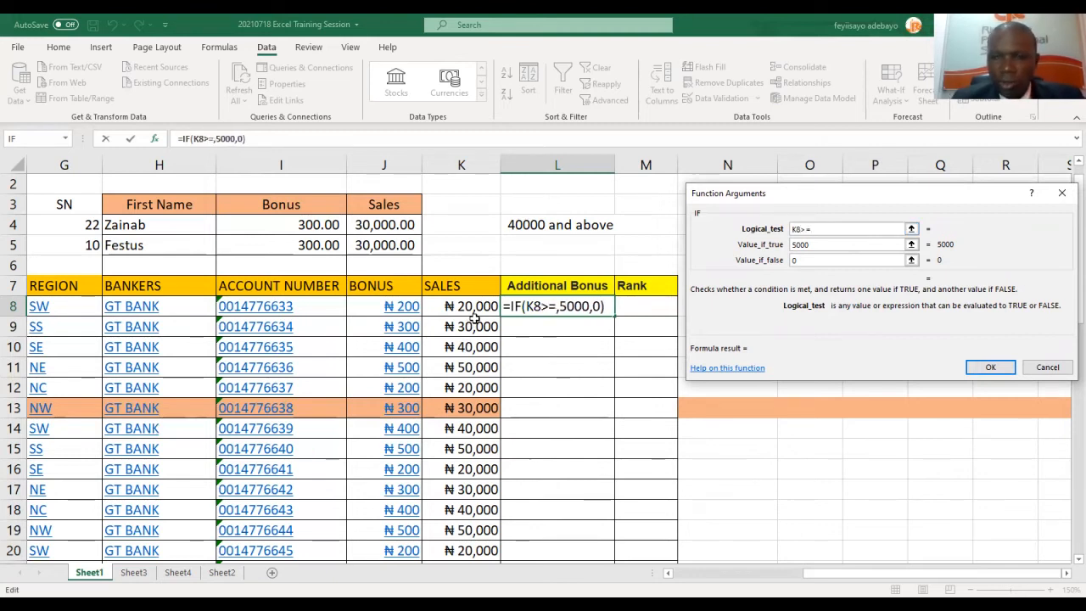
type("4000")
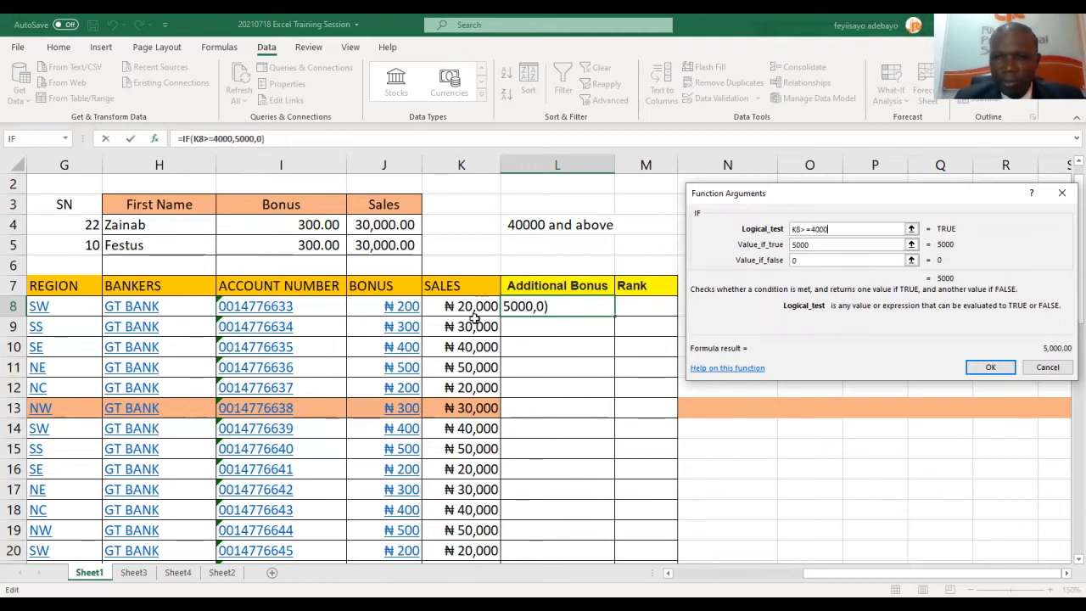
type("0")
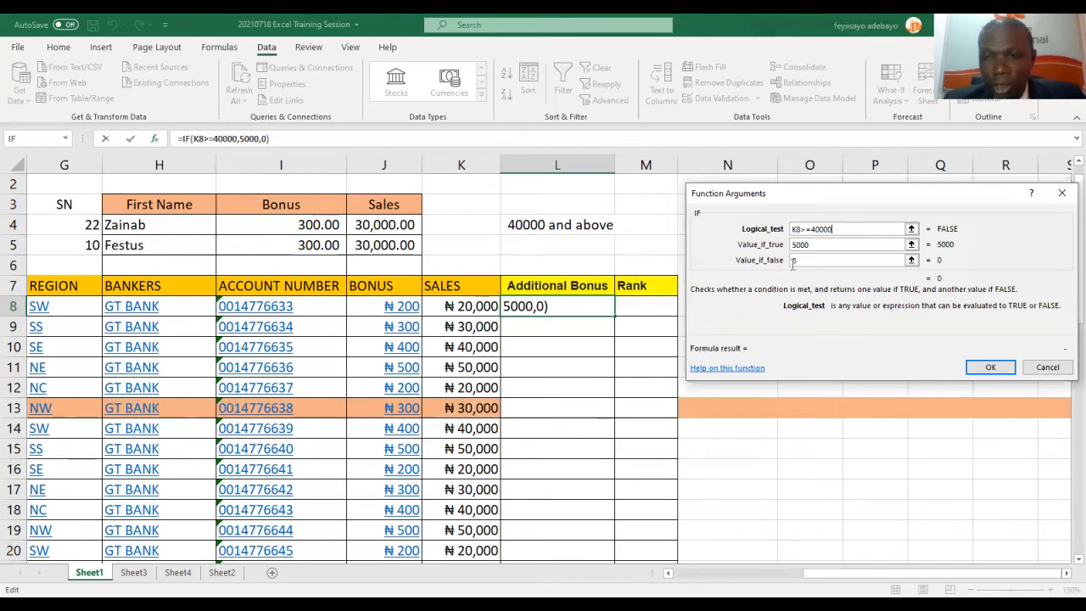
left_click(992, 370)
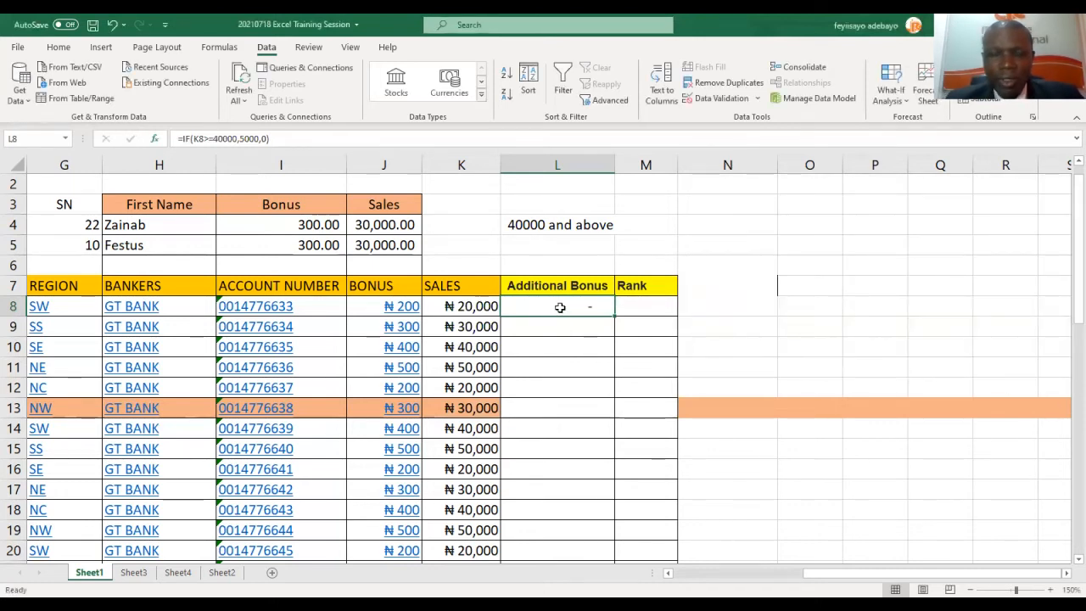
Copy the IF formula from cell L8 down the Additional Bonus column to the last data row, L46.
key("ctrl+c")
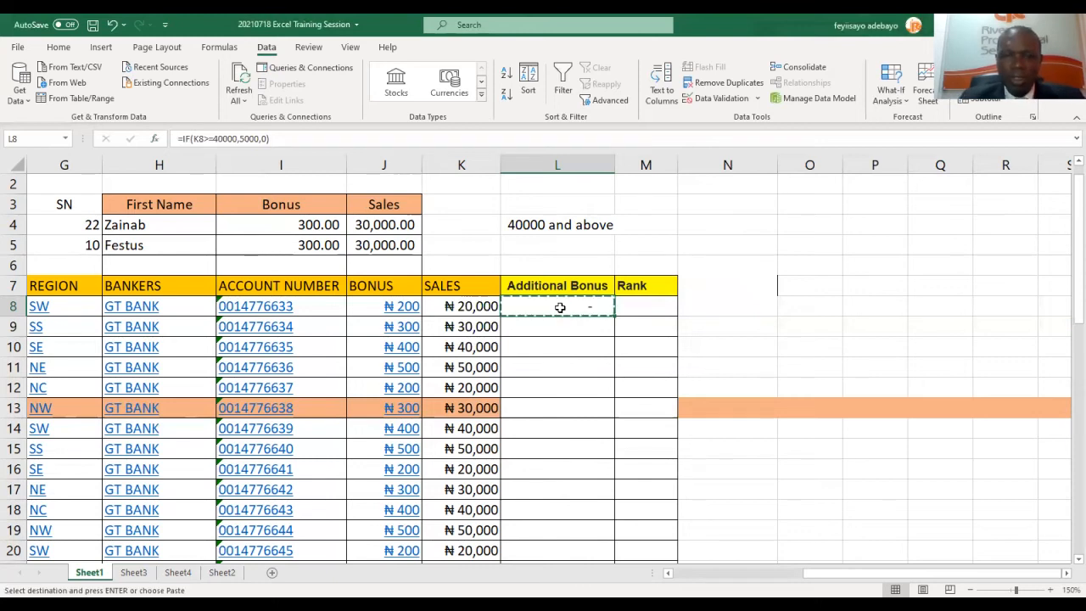
key("shift+Down")
key("shift+Down")
key("shift+Down")
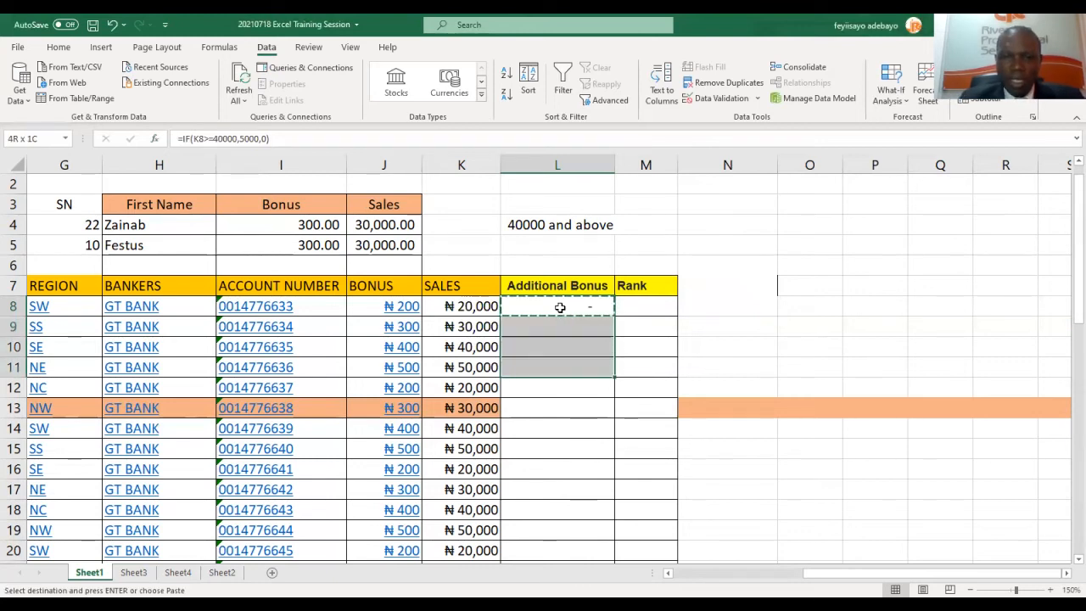
key("shift+Down")
key("shift+Down")
key("shift+Down")
key("shift+Down")
key("shift+Down")
key("shift+Down")
key("shift+Down")
key("shift+Down")
key("shift+Down")
key("shift+Down")
key("shift+Down")
key("shift+Down")
key("shift+Down")
key("shift+Down")
key("shift+Down")
key("shift+Down")
key("shift+Down")
key("shift+Down")
key("shift+Down")
key("shift+Down")
key("shift+Down")
key("shift+Down")
key("shift+Down")
key("shift+Down")
key("shift+Down")
key("shift+Down")
key("shift+Down")
key("shift+Down")
key("shift+Down")
key("shift+Down")
key("shift+Down")
key("shift+Down")
key("shift+Down")
key("shift+Down")
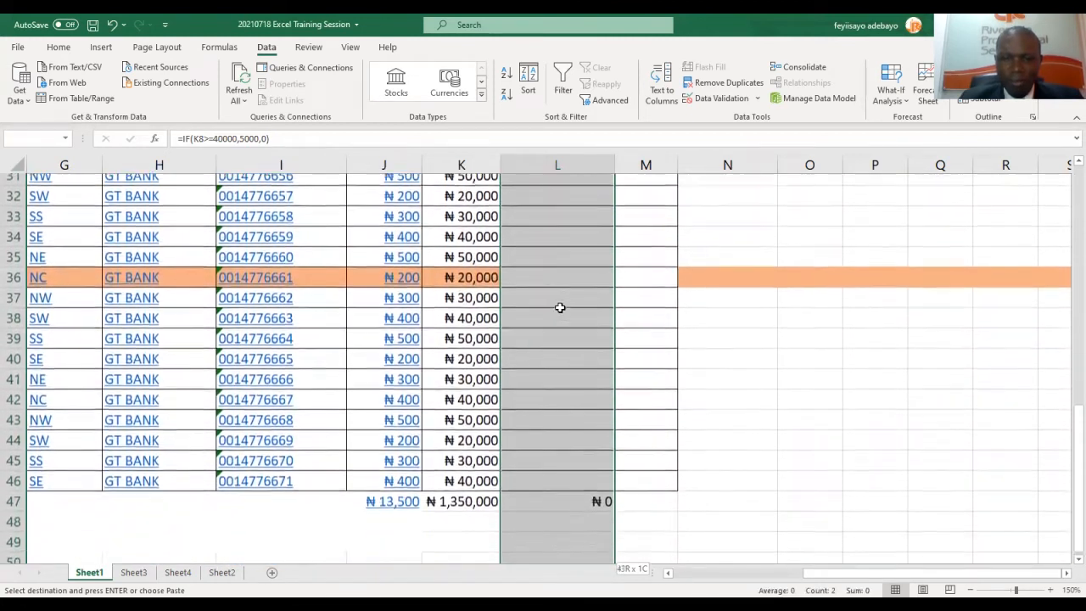
key("shift+Down")
key("shift+Up")
key("shift+Up")
key("shift+Up")
key("shift+Up")
key("shift+Up")
key("ctrl+v")
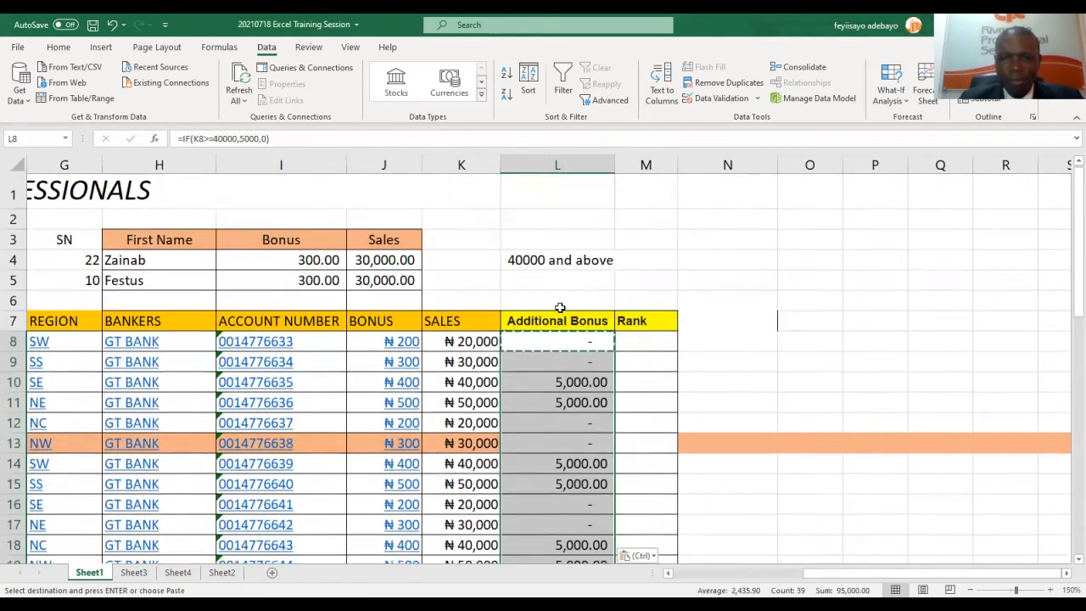
Review the copied Additional Bonus formulas and their results against the sales figures in each row.
key("Down")
key("Down")
key("Down")
key("Down")
key("Down")
key("Down")
key("Down")
key("Down")
key("Down")
key("Down")
key("Down")
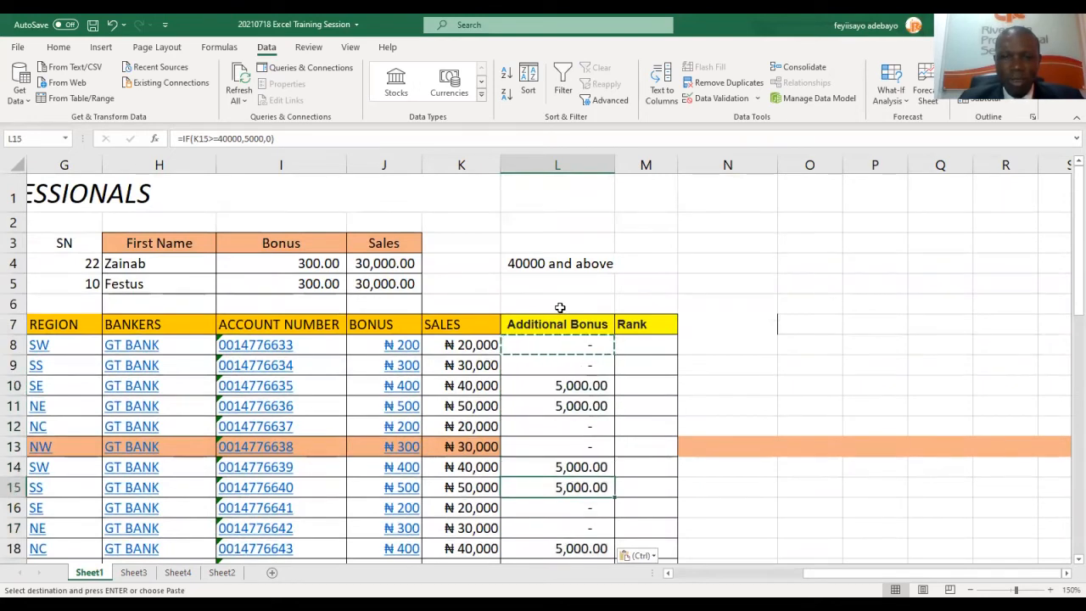
key("Up")
key("Up")
key("Up")
key("Up")
key("Up")
key("Up")
key("Up")
key("Up")
key("Up")
key("Up")
key("Up")
key("Up")
key("Up")
key("Up")
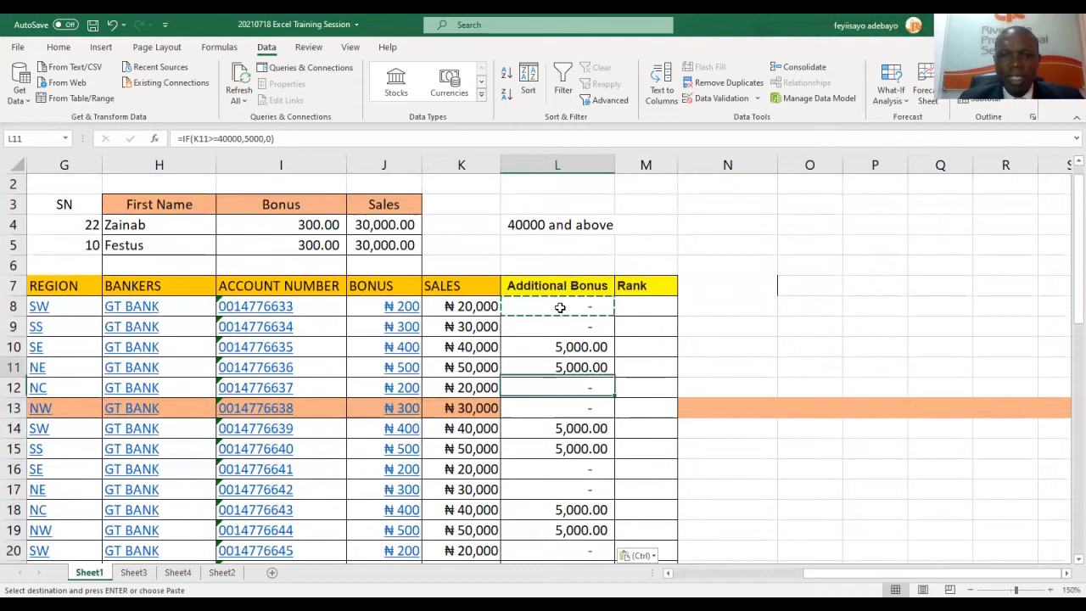
Check the Additional Bonus formulas in the first data rows of column L against the neighbouring sales cells.
key("Down")
key("Down")
key("Down")
key("Down")
key("Down")
key("Up")
key("Left")
key("Right")
key("Left")
key("Up")
key("Down")
key("Right")
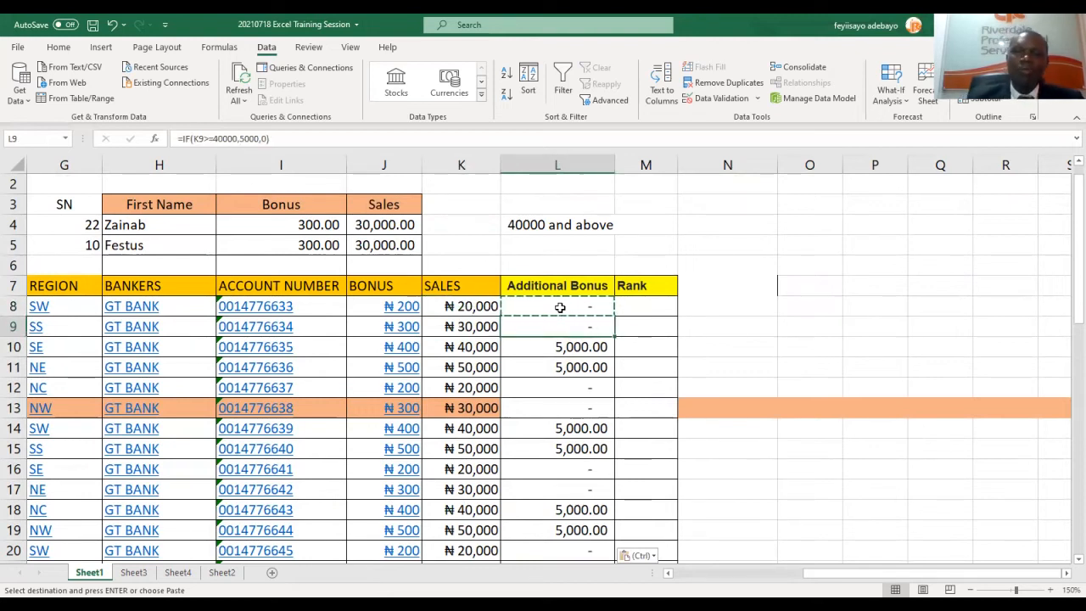
key("Right")
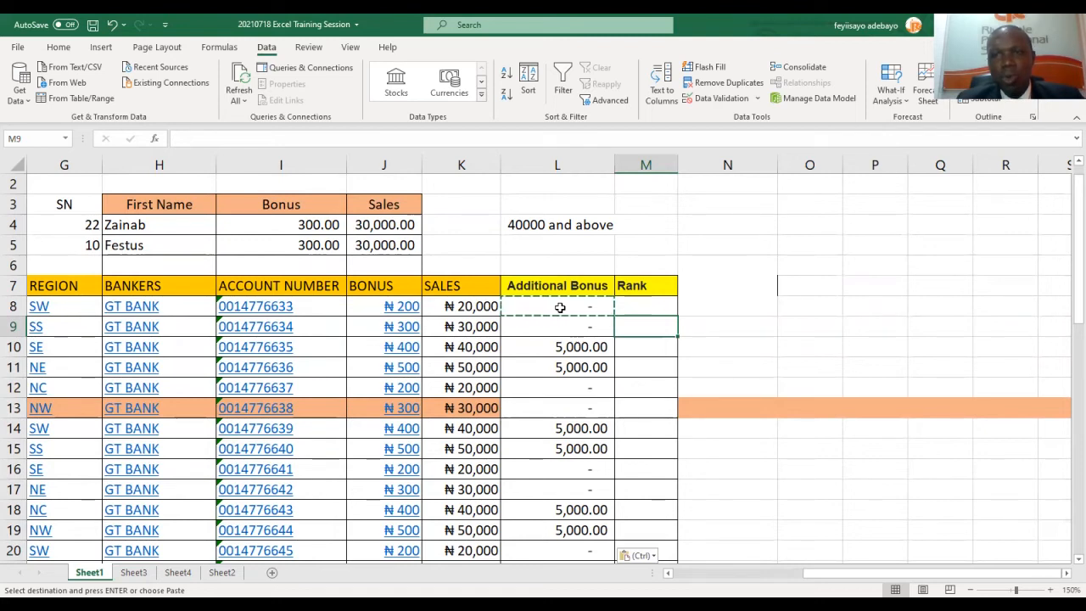
key("Escape")
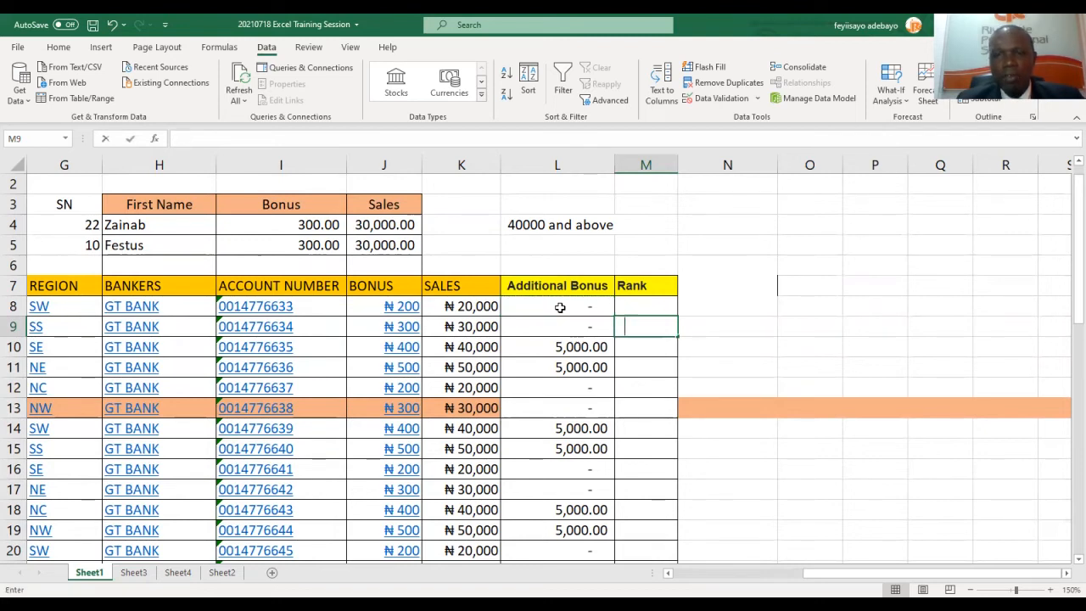
type("=")
key("Escape")
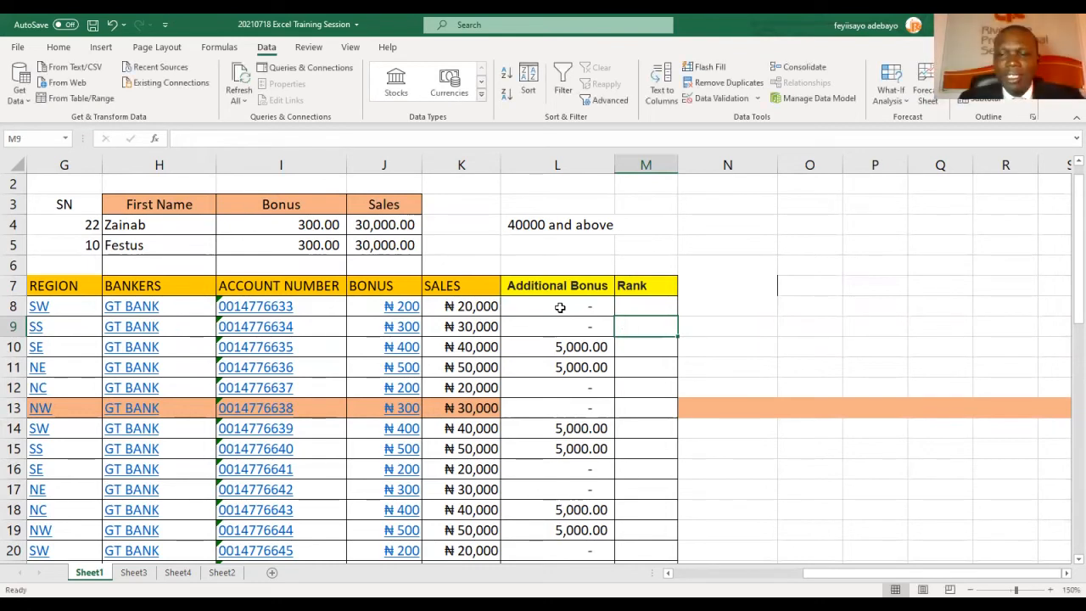
Insert an IF function in the first Rank cell, M8, with the logical test K8>=40000.
key("Up")
type("=")
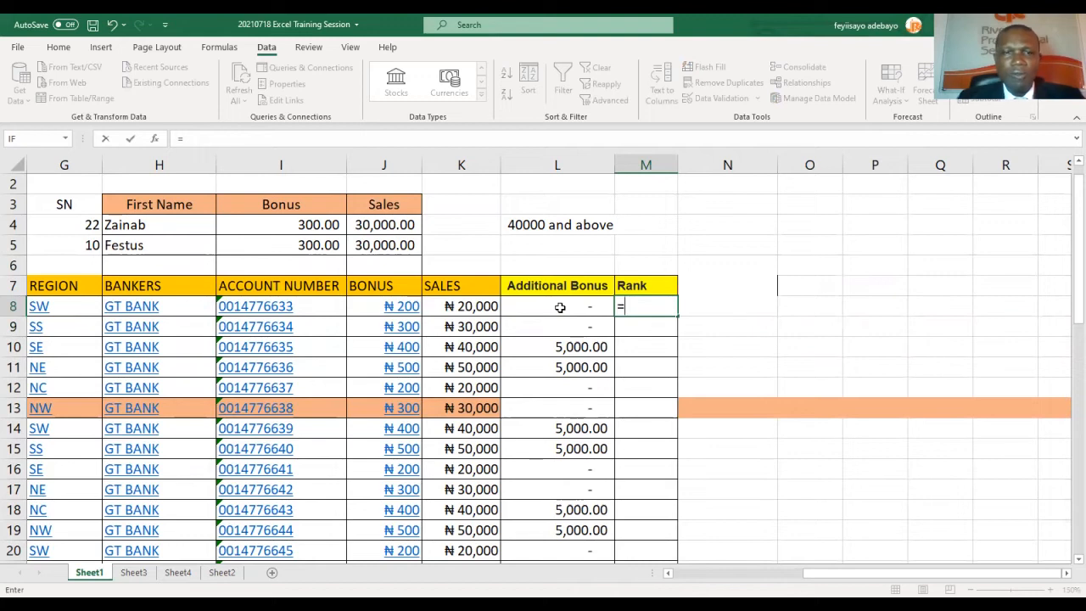
left_click(155, 138)
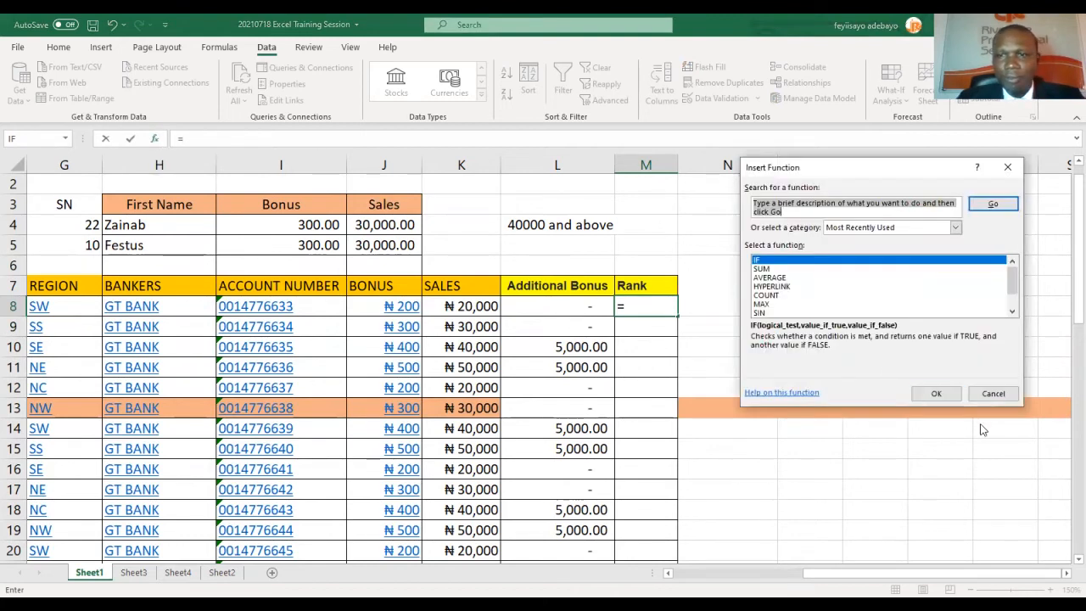
left_click(938, 395)
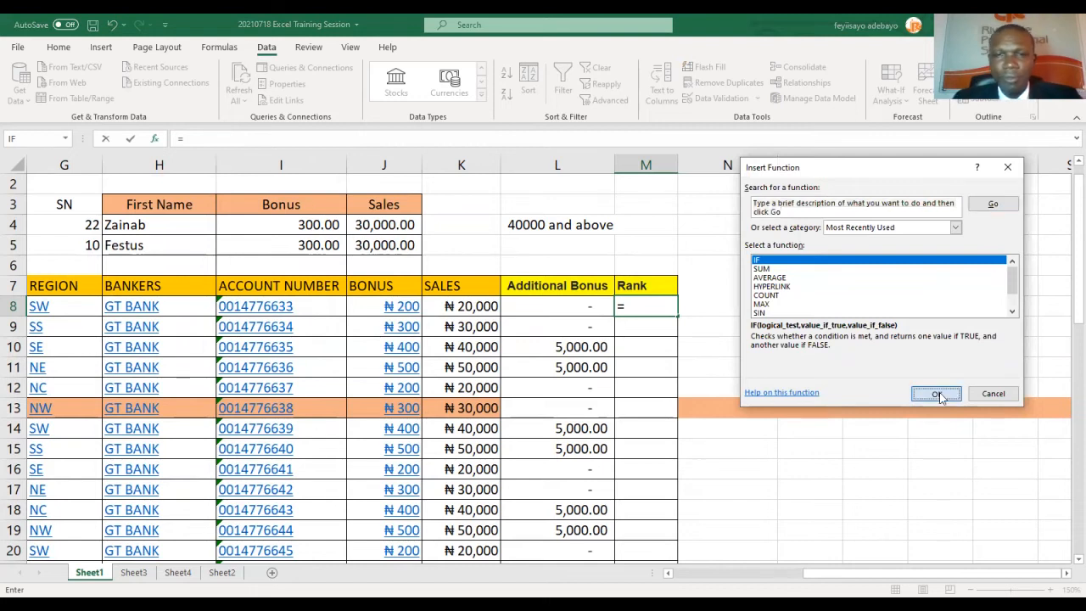
left_click(455, 308)
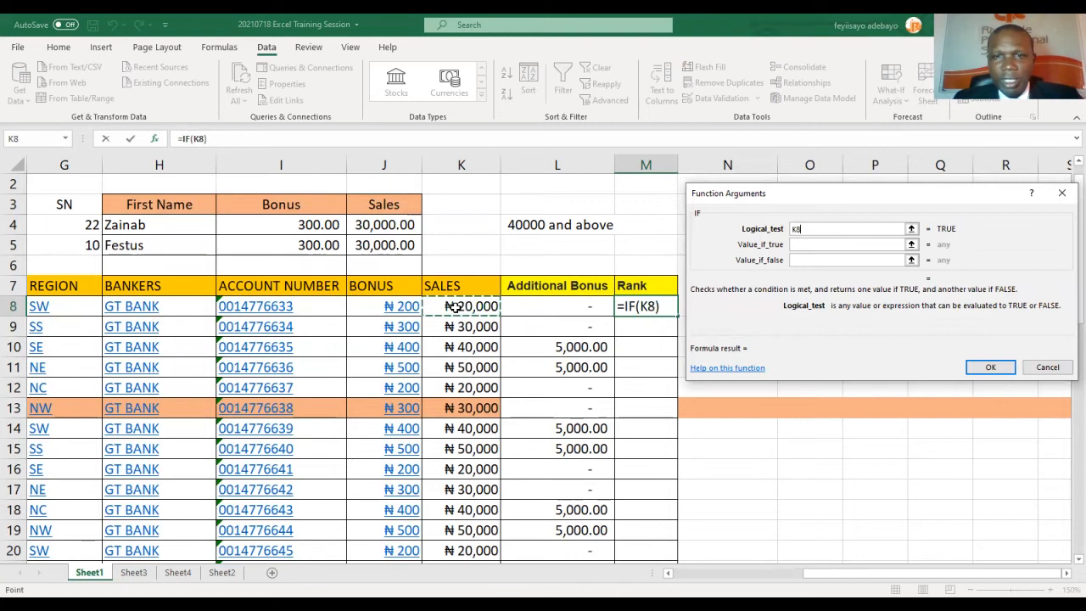
type(">")
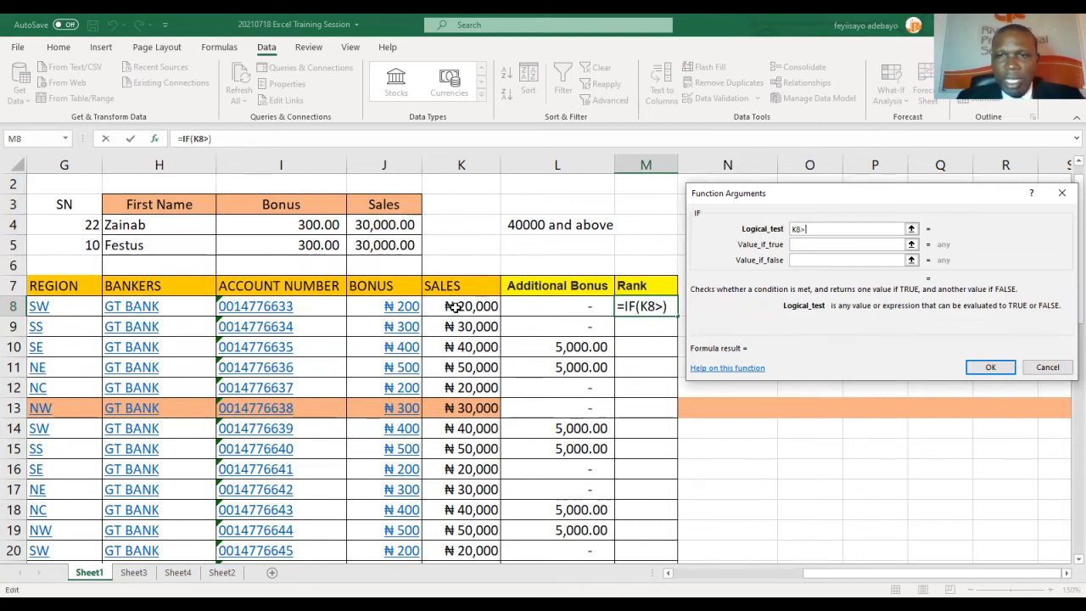
type("=")
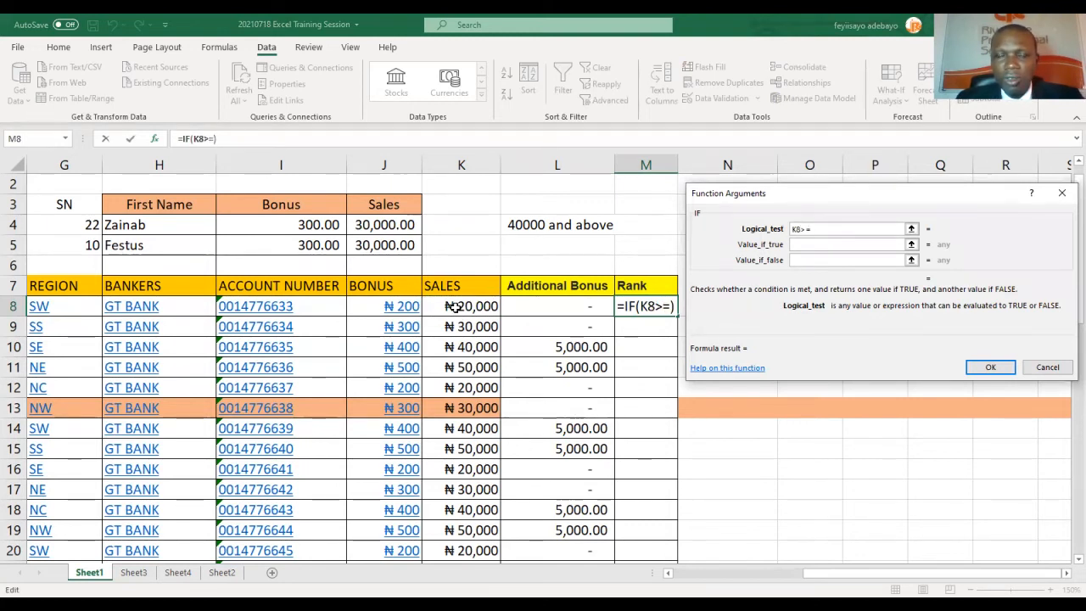
type("40000")
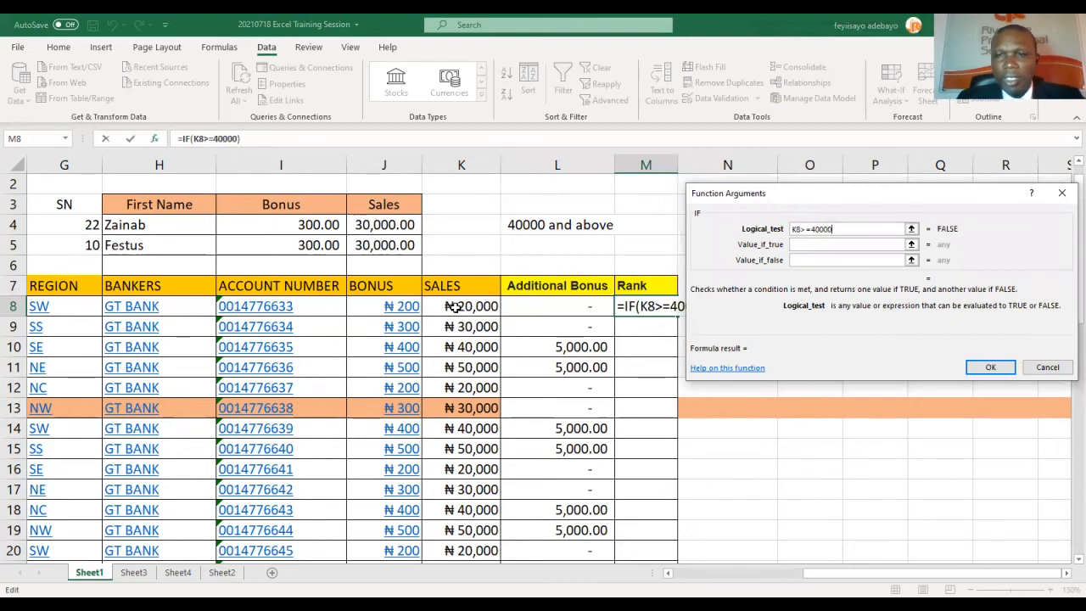
Set the IF function in M8 to return "Excellent" if true and "Fail" if false, and confirm it.
left_click(798, 245)
type("\"")
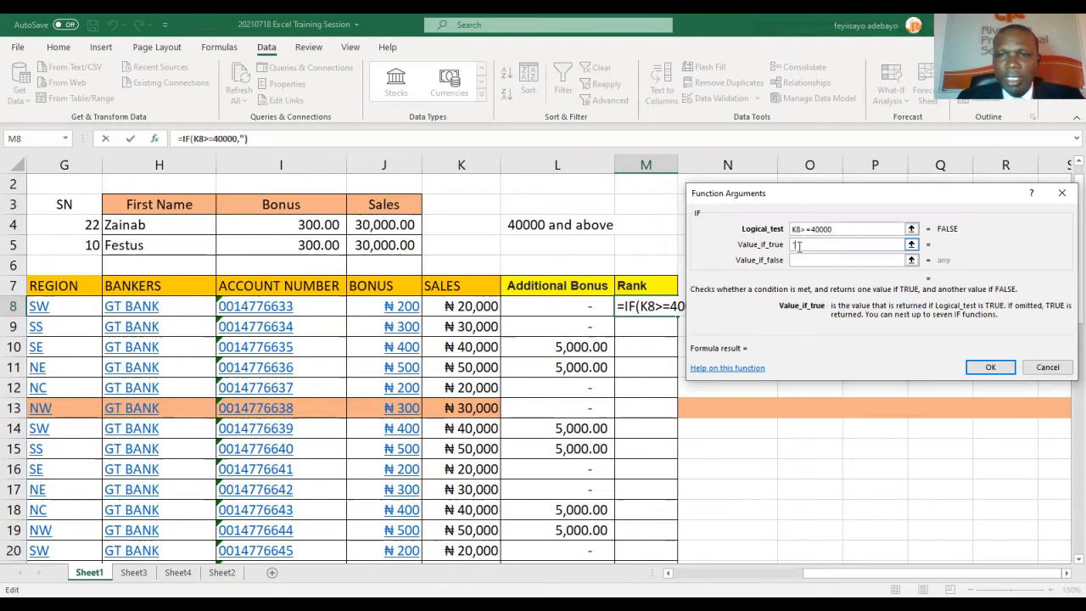
type("Excellen")
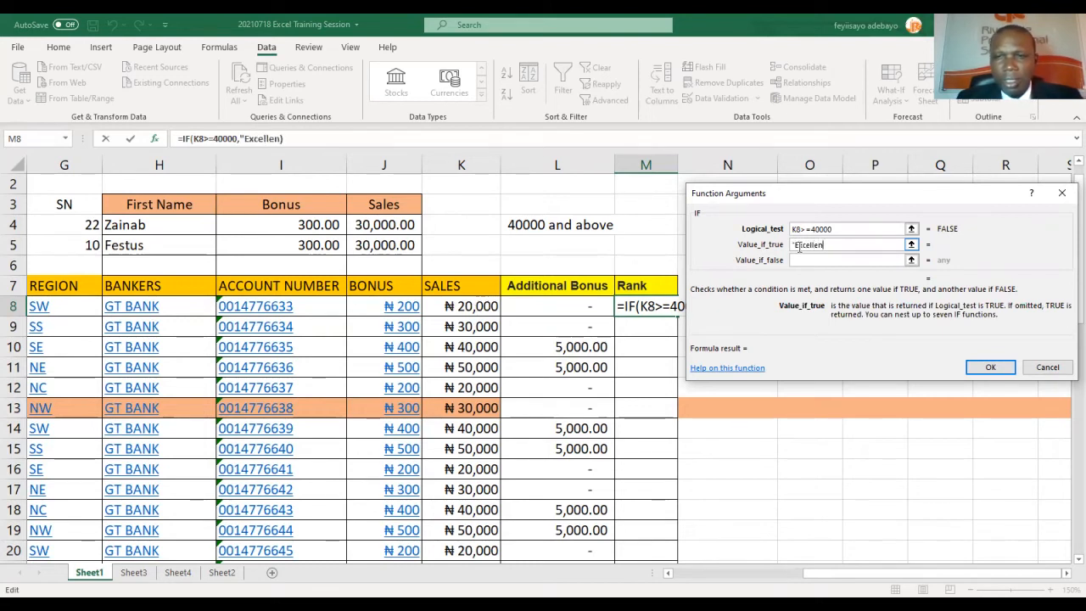
type("t\"")
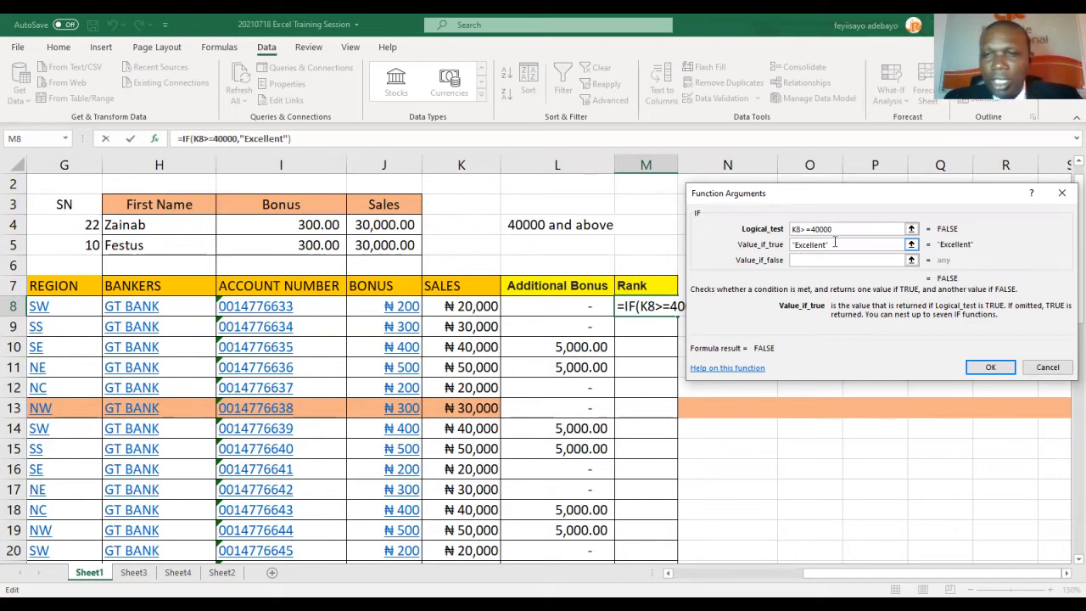
left_click(810, 259)
left_click(810, 260)
type("\"")
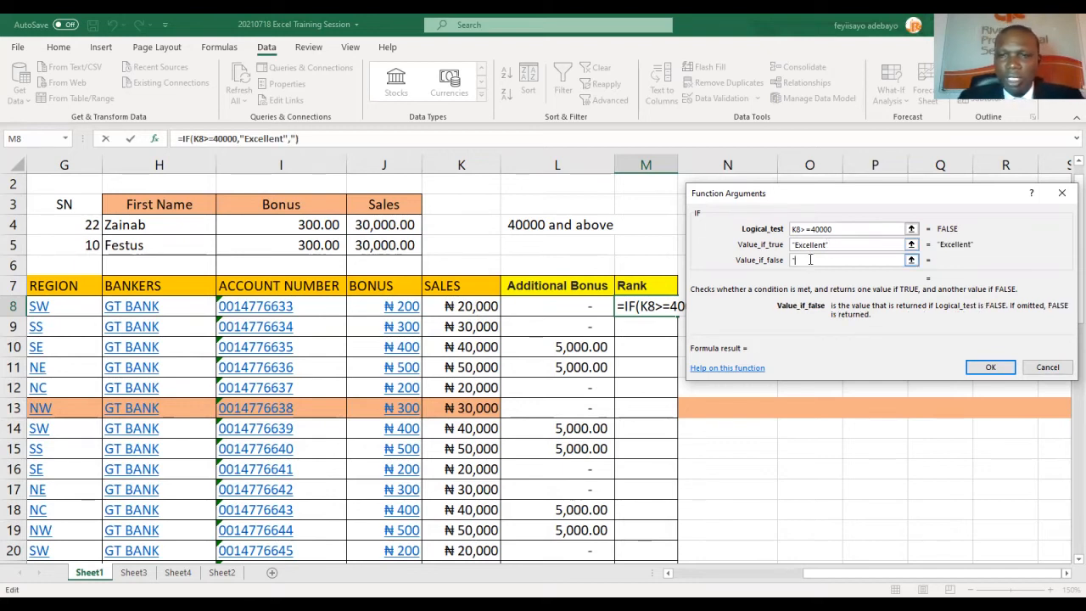
type("Fai")
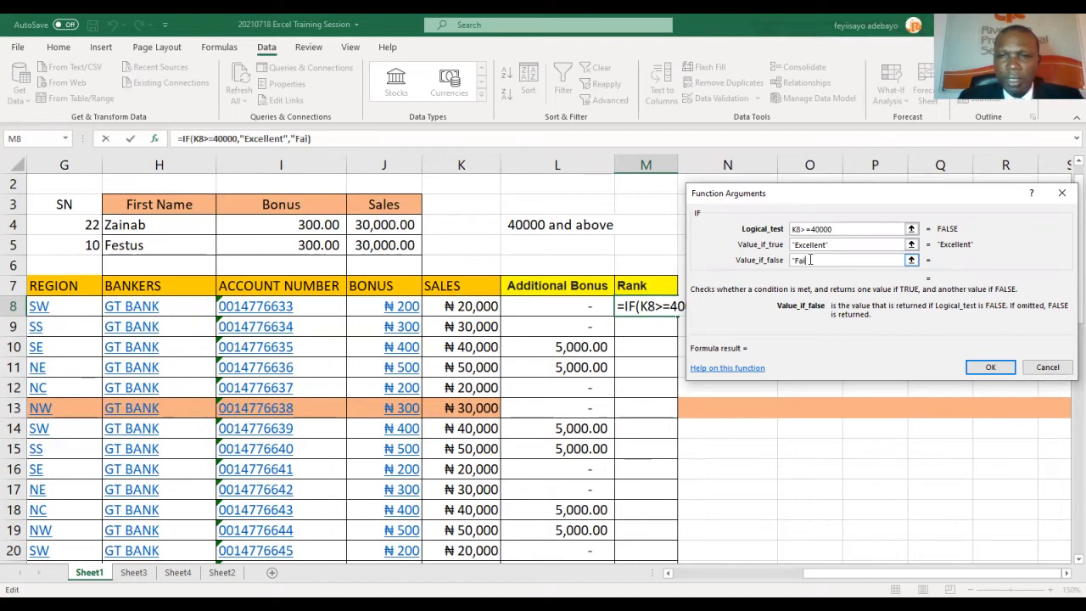
type("l")
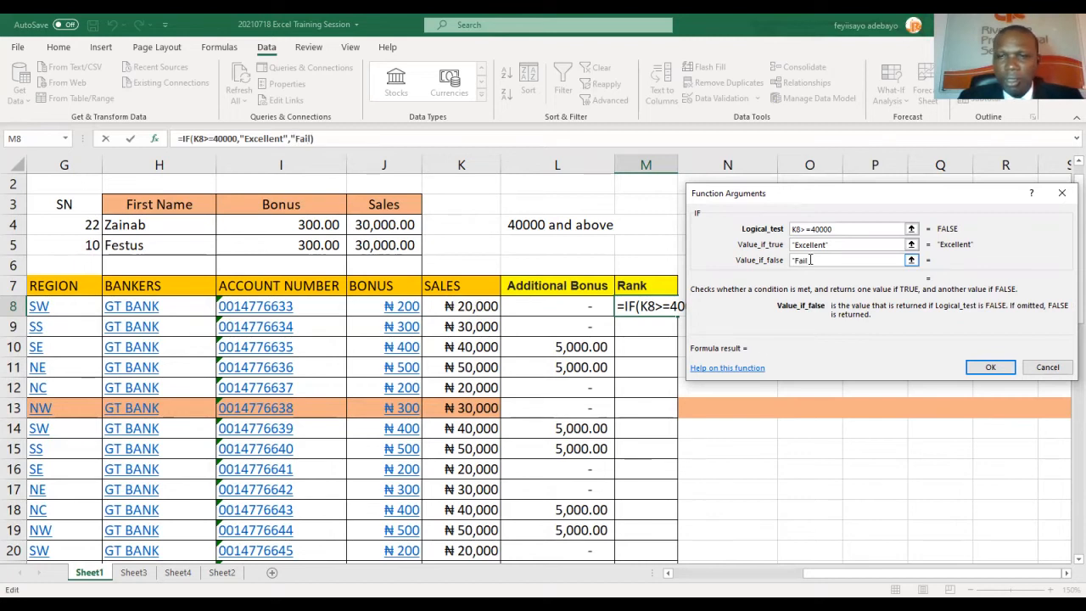
type("\"")
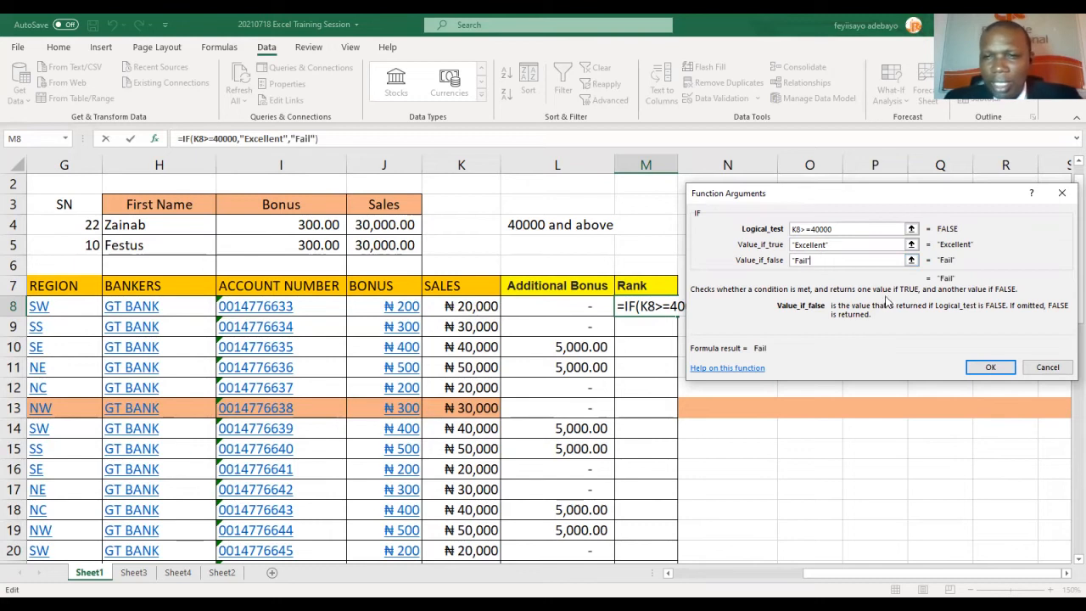
left_click(990, 370)
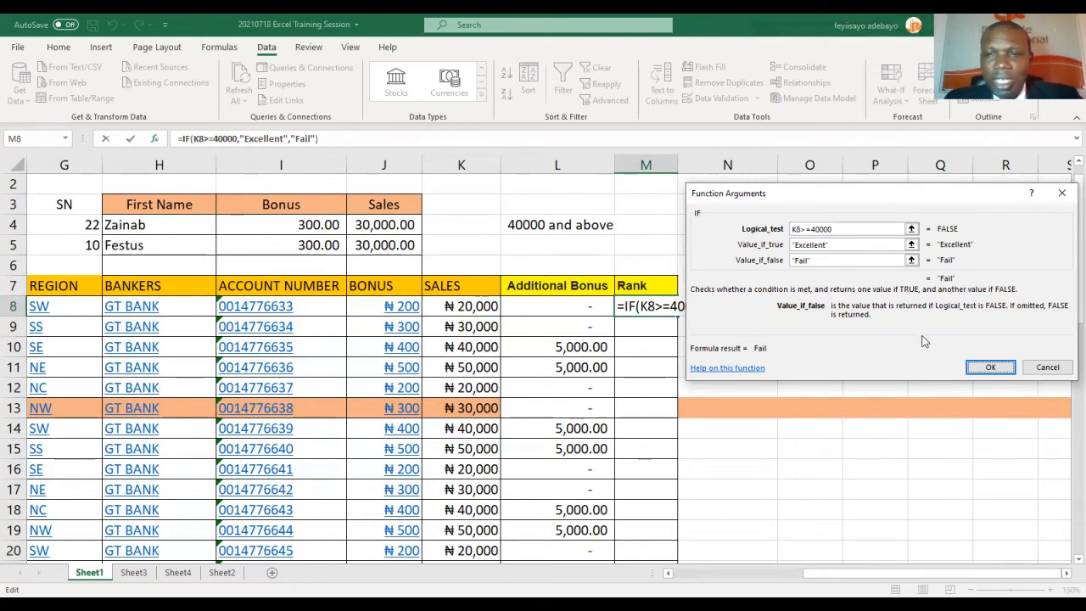
left_click(988, 368)
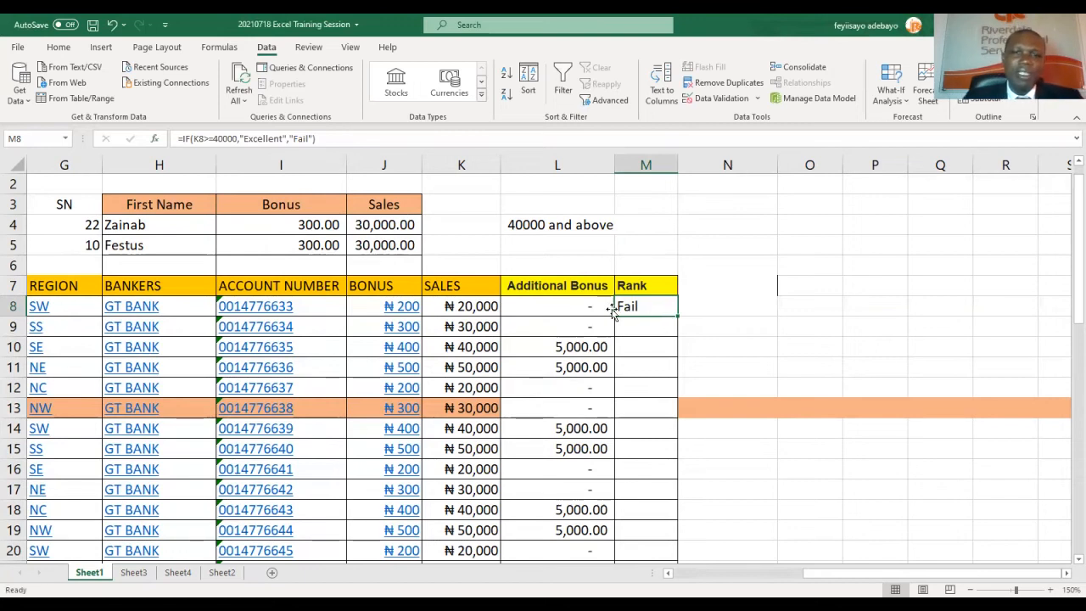
Copy the IF formula from cell M8 down the Rank column through the data rows.
key("ctrl+c")
key("shift+Down")
key("shift+Down")
key("shift+Down")
key("shift+Down")
key("shift+Down")
key("shift+Down")
key("shift+Down")
key("shift+Down")
key("shift+Down")
key("shift+Down")
key("shift+Down")
key("shift+Down")
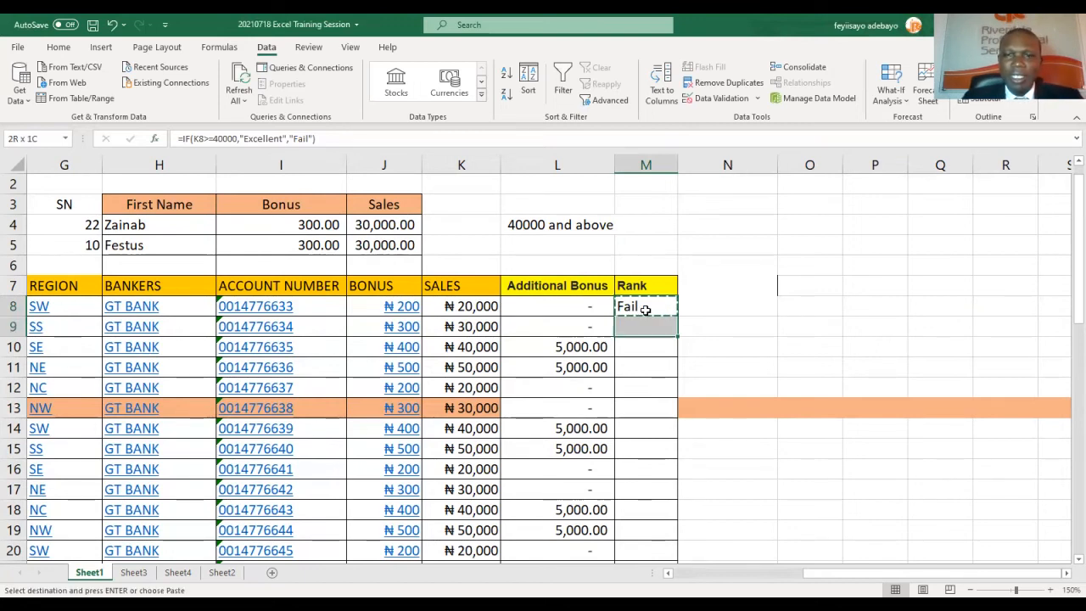
key("shift+Down")
key("shift+Down")
key("shift+Down")
key("shift+Down")
key("shift+Down")
key("shift+Down")
key("shift+Down")
key("shift+Down")
key("shift+Down")
key("shift+Down")
key("shift+Down")
key("shift+Down")
key("shift+Down")
key("shift+Down")
key("shift+Down")
key("shift+Down")
key("shift+Down")
key("shift+Down")
key("shift+Down")
key("shift+Down")
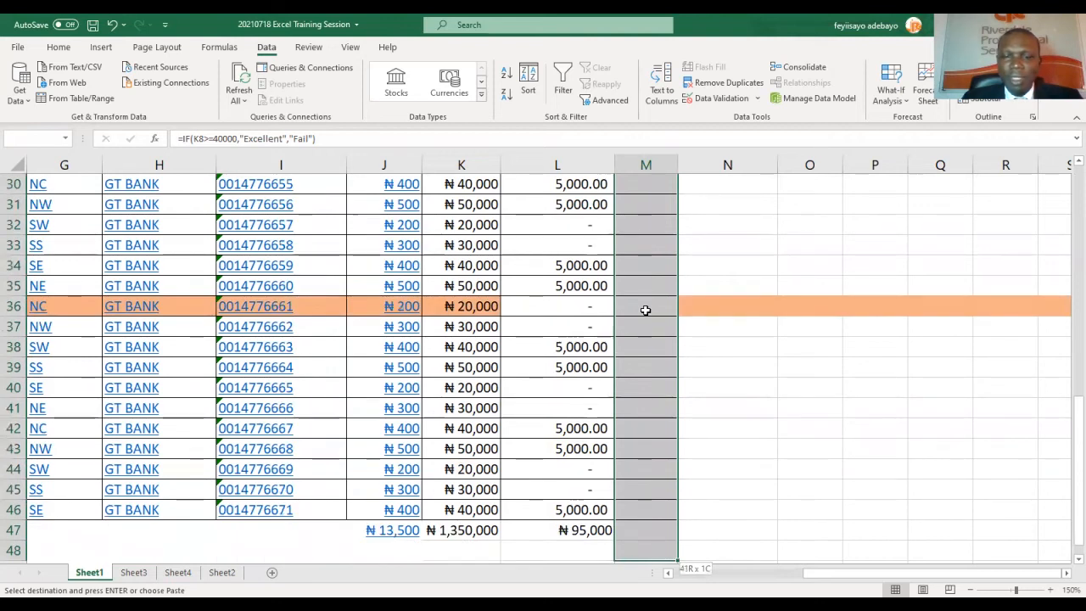
key("ctrl+v")
Review the copied Rank formulas and their results along the data rows of column M.
scroll(646, 311, "up", 10)
key("Down")
key("Down")
key("Down")
key("Down")
key("Down")
key("Down")
key("Down")
key("Down")
key("Down")
key("Down")
key("Down")
key("Down")
key("Down")
key("Down")
key("Down")
key("Down")
key("Down")
key("Down")
key("Down")
key("Down")
key("Down")
key("Down")
key("Down")
key("Down")
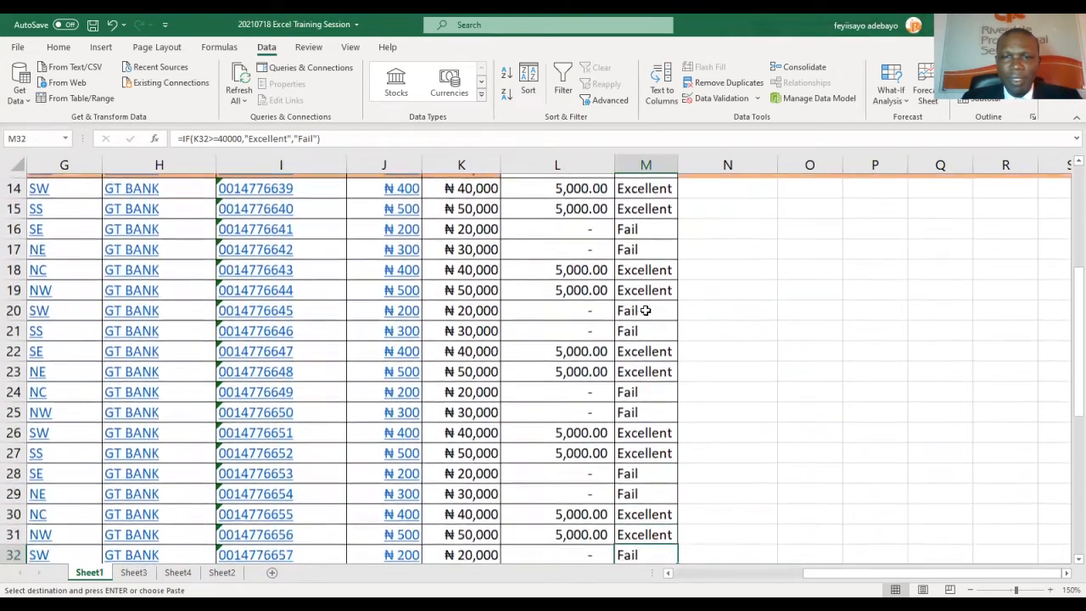
key("Down")
key("Down")
key("Down")
key("Down")
key("Down")
key("Down")
key("Down")
key("Down")
key("Down")
key("Up")
key("Up")
key("Up")
key("Up")
key("Up")
key("Up")
key("Up")
key("Up")
key("Up")
key("Up")
key("Up")
key("Up")
key("Up")
key("Up")
key("Up")
key("Up")
key("Up")
key("Up")
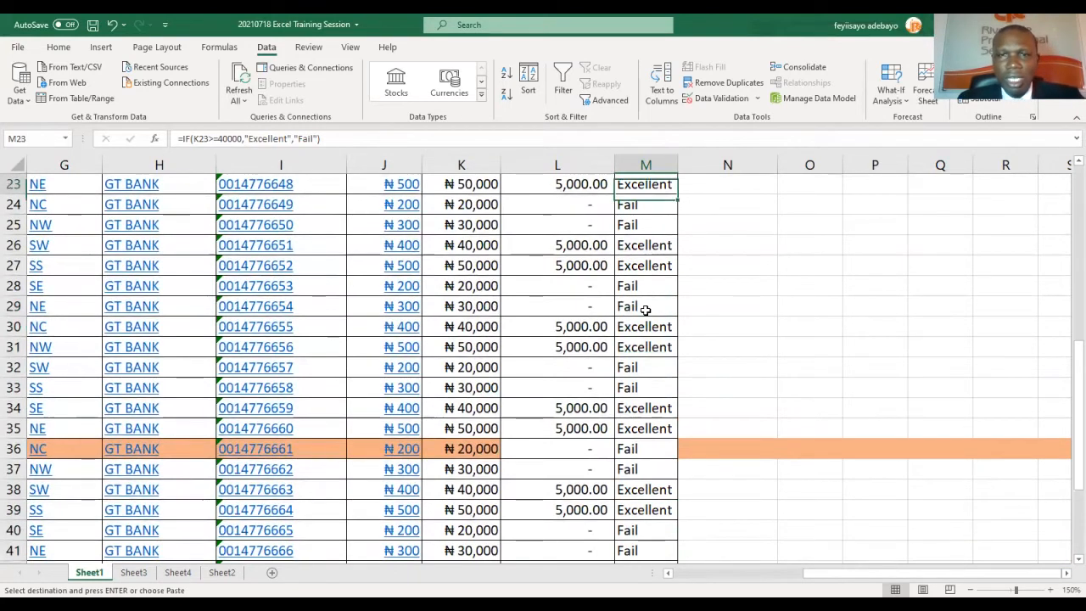
key("Up")
key("Up")
key("Up")
key("Up")
key("Up")
key("Up")
key("Up")
key("Up")
key("Up")
key("Up")
key("Up")
key("Up")
key("Up")
key("Up")
key("Up")
key("Up")
key("Up")
key("Up")
key("Up")
key("Down")
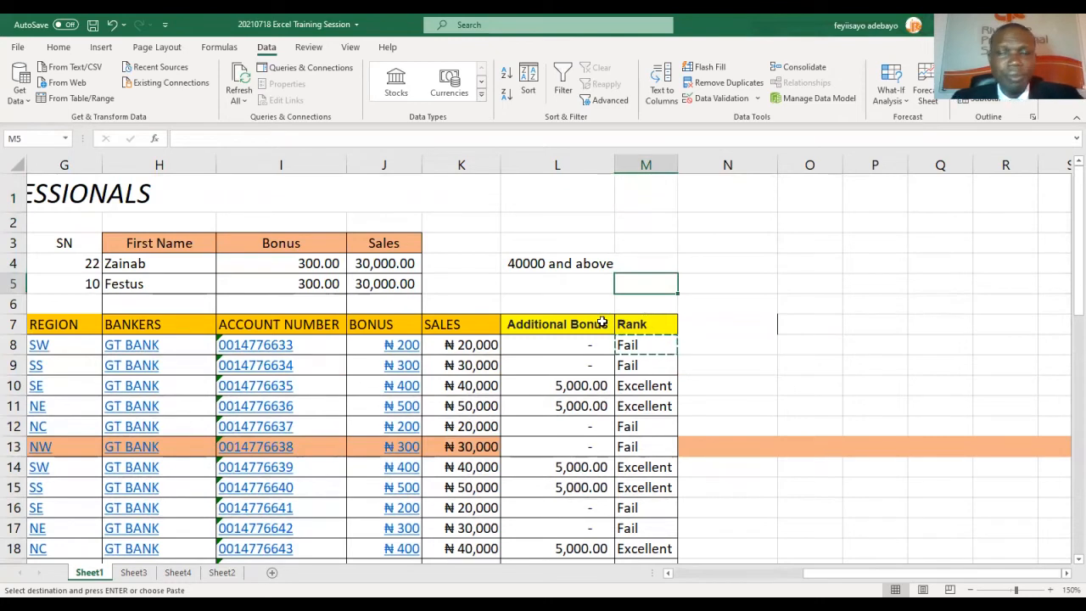
Save the training workbook.
left_click(91, 26)
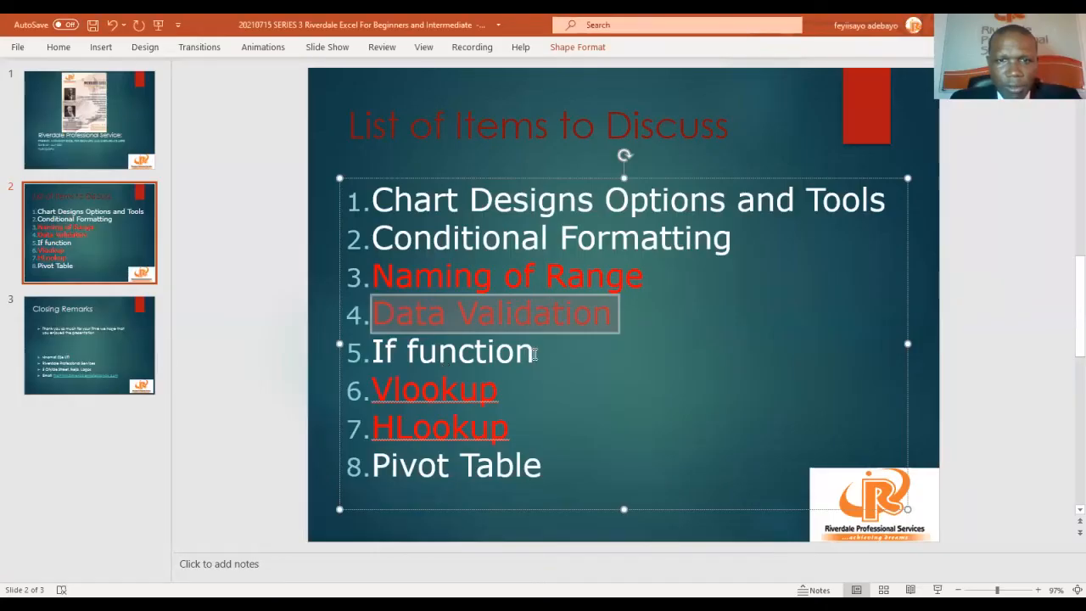
Switch to the PowerPoint presentation, colour the "If function" item on the discussion list slide red, and save the presentation.
left_click(535, 355)
triple_click(463, 349)
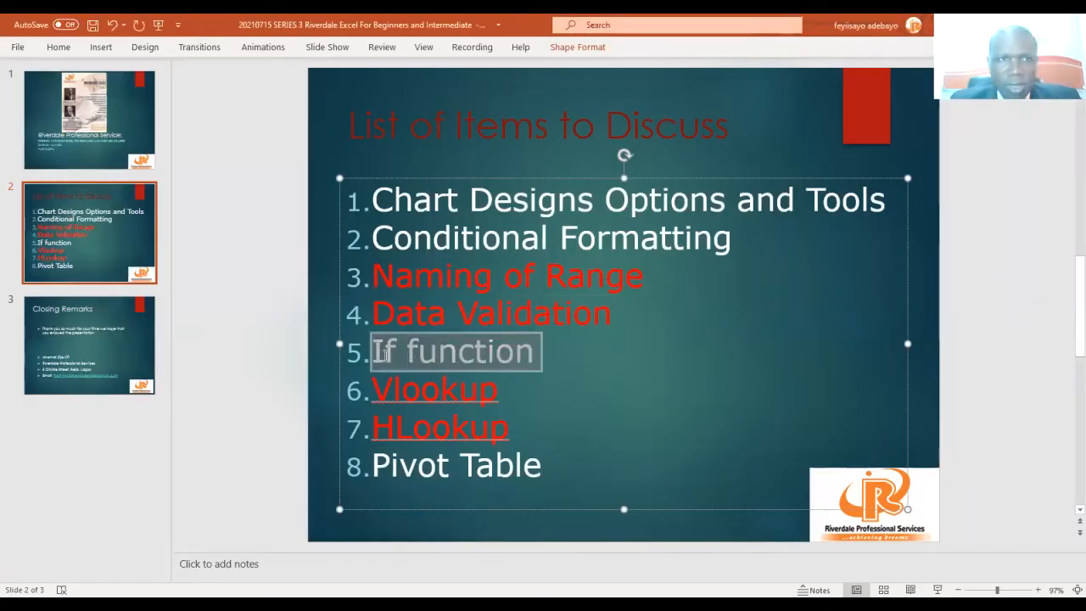
left_click(58, 48)
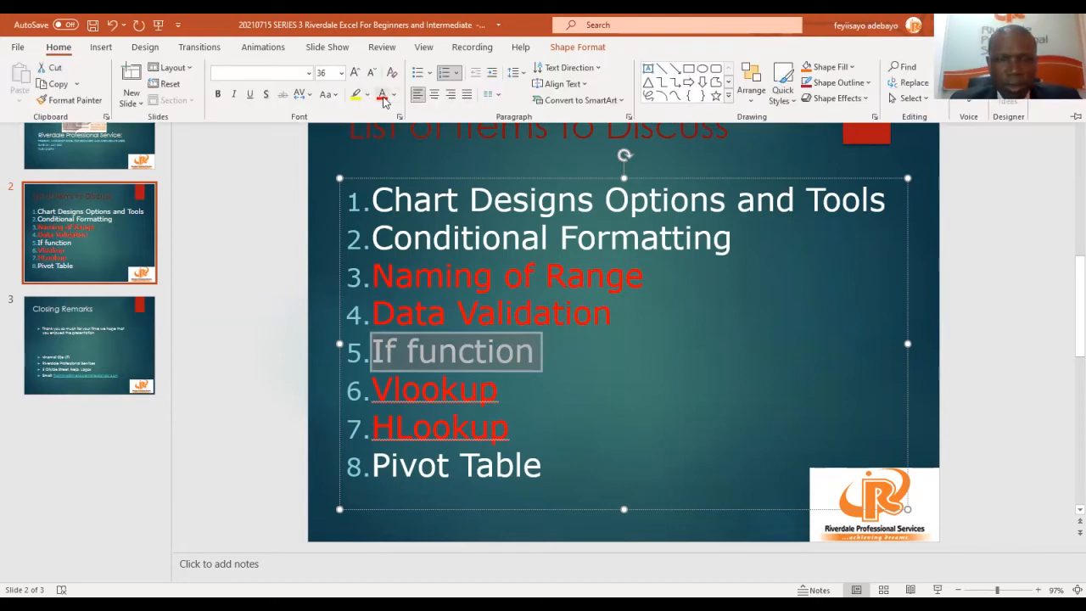
left_click(381, 95)
left_click(603, 435)
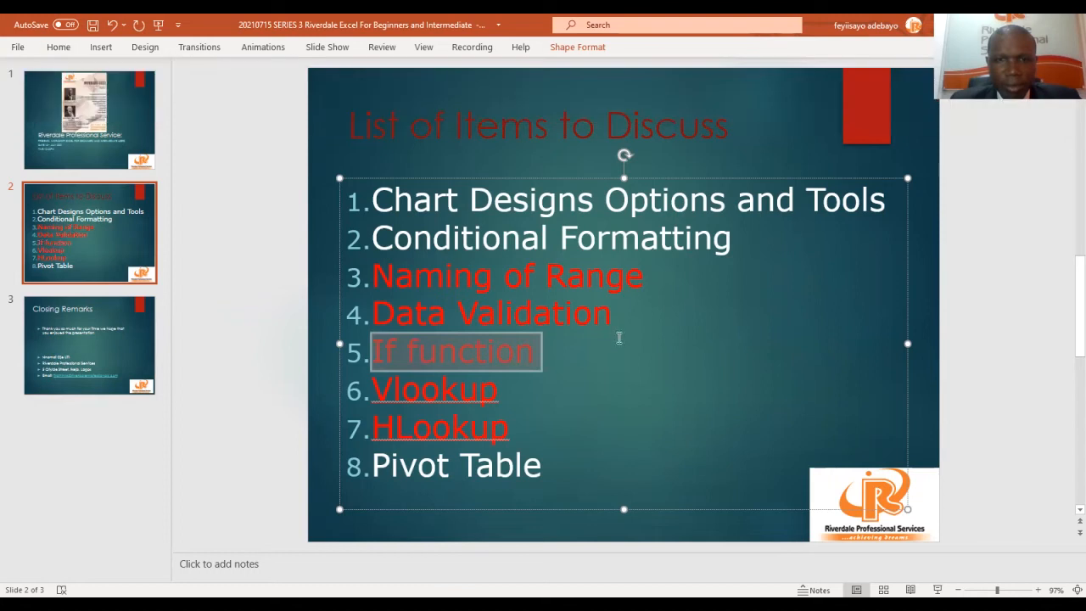
left_click(91, 26)
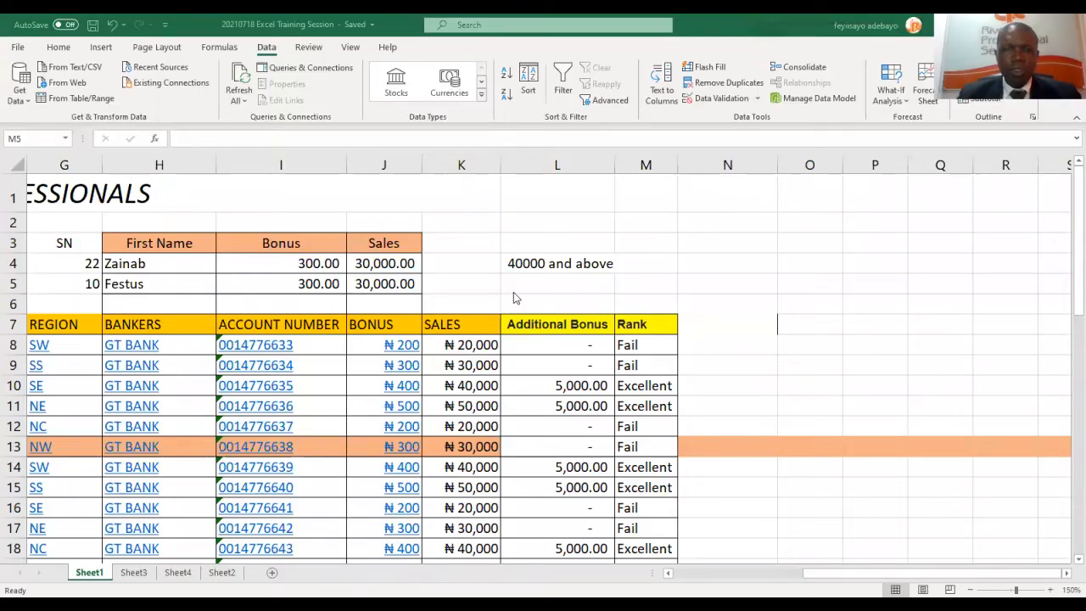
Return the cell selection to the SN header in A7 at the start of the table.
key("Left")
key("Left")
key("Left")
key("Left")
key("Left")
key("Left")
key("Left")
key("Left")
key("Left")
key("Left")
key("Left")
key("Left")
key("Down")
key("Down")
key("Down")
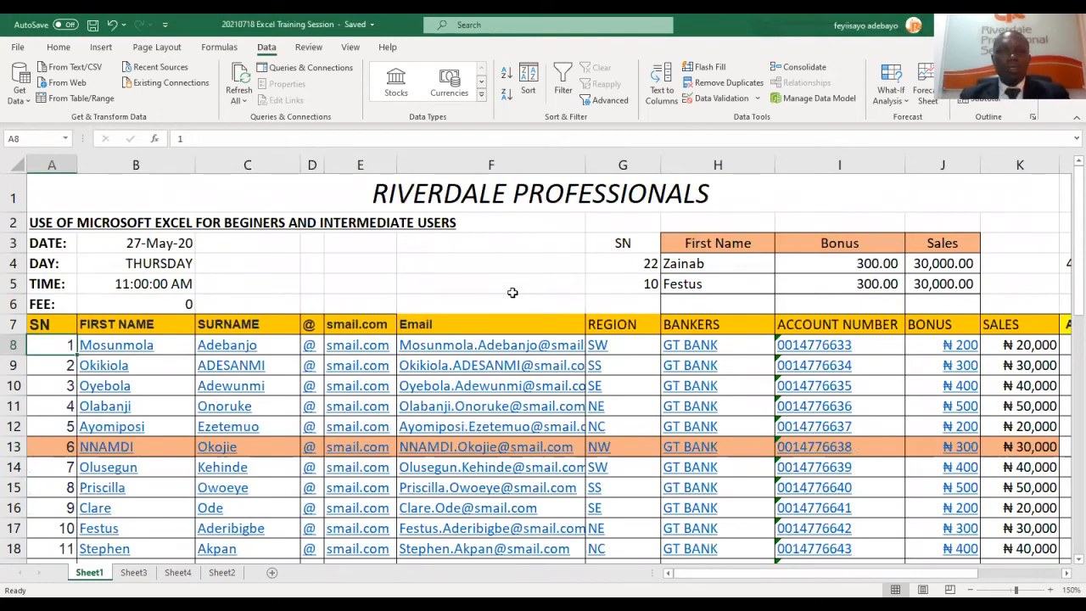
key("Up")
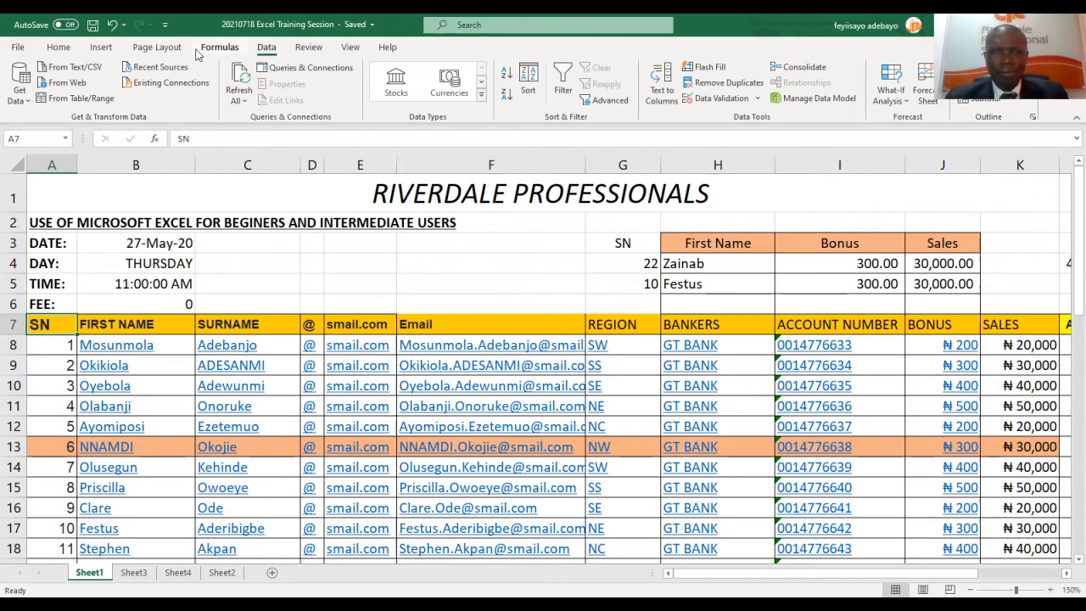
Apply an Equal To highlight rule for 40000 to data rows A8:M46, with Light Red Fill with Dark Red Text.
left_click(53, 51)
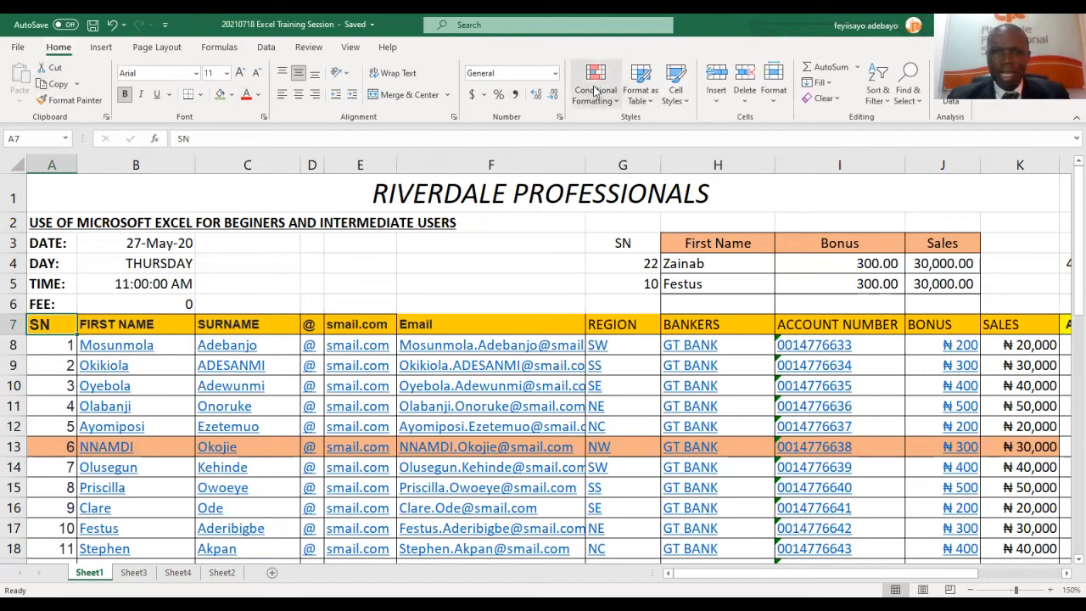
left_click(42, 342)
left_click_drag(42, 342, 772, 555)
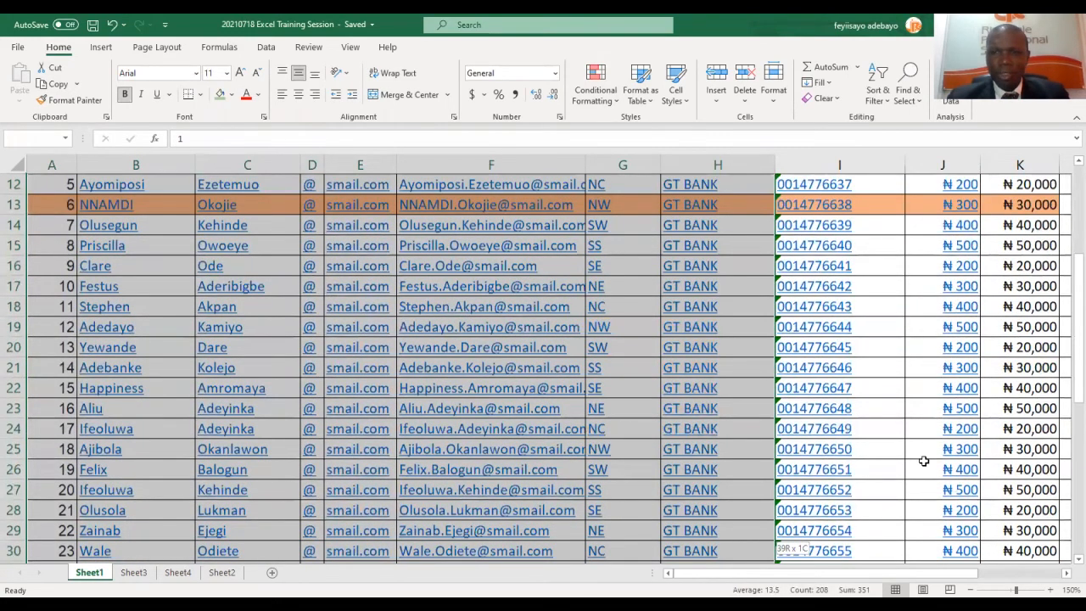
left_click_drag(923, 460, 924, 461)
left_click_drag(1071, 522, 1065, 314)
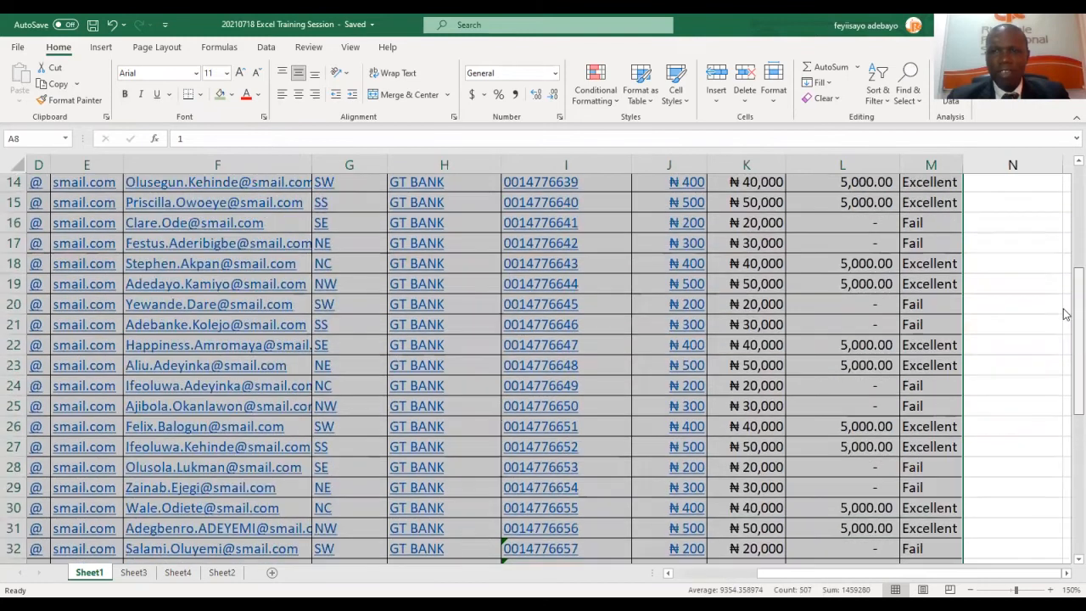
scroll(1066, 314, "up", 3)
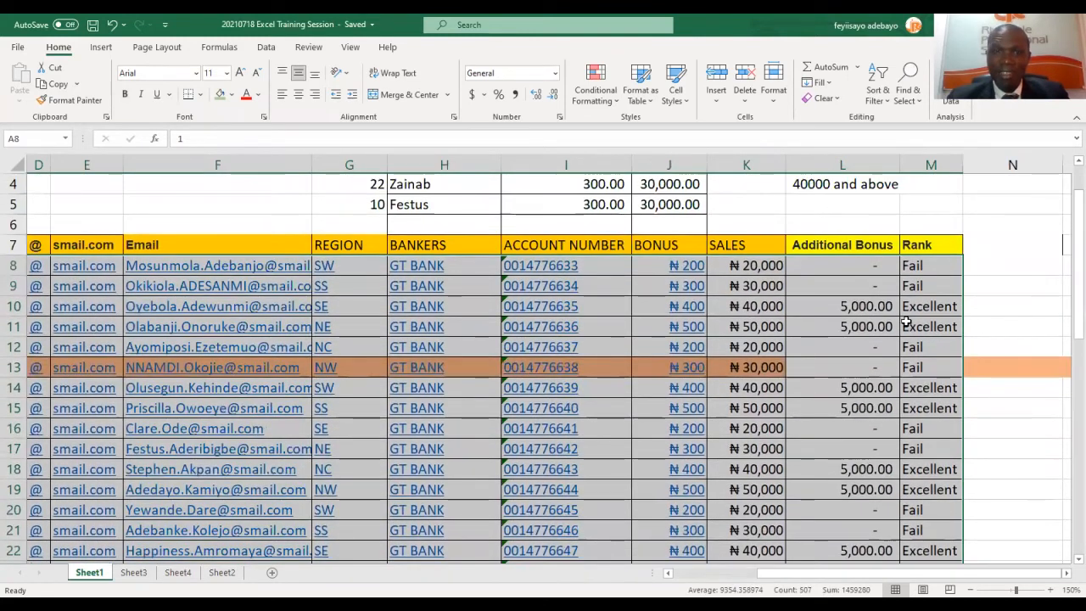
left_click(598, 99)
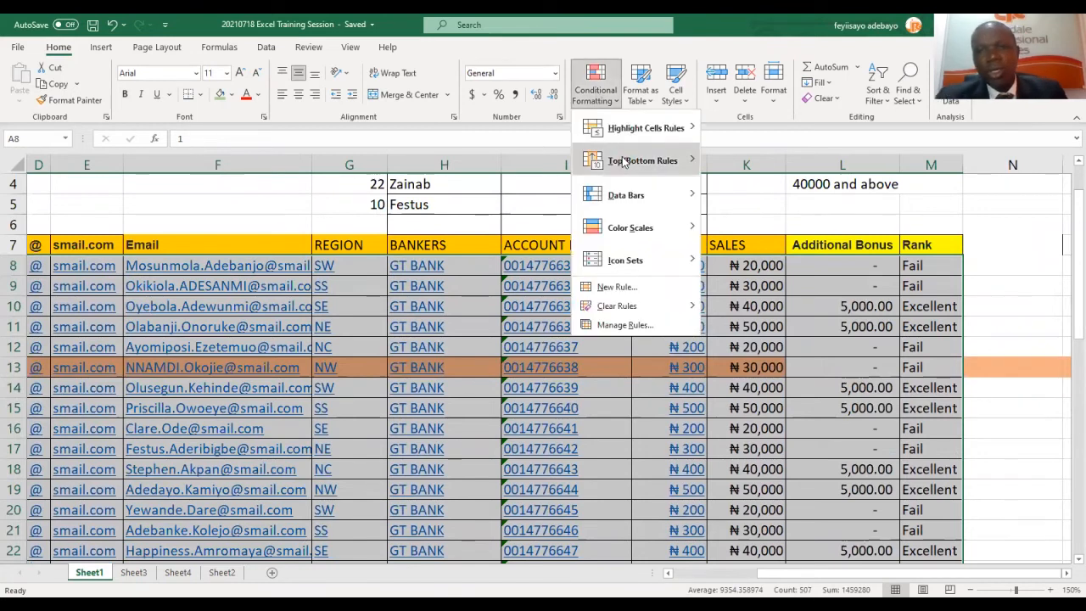
mouse_move(624, 138)
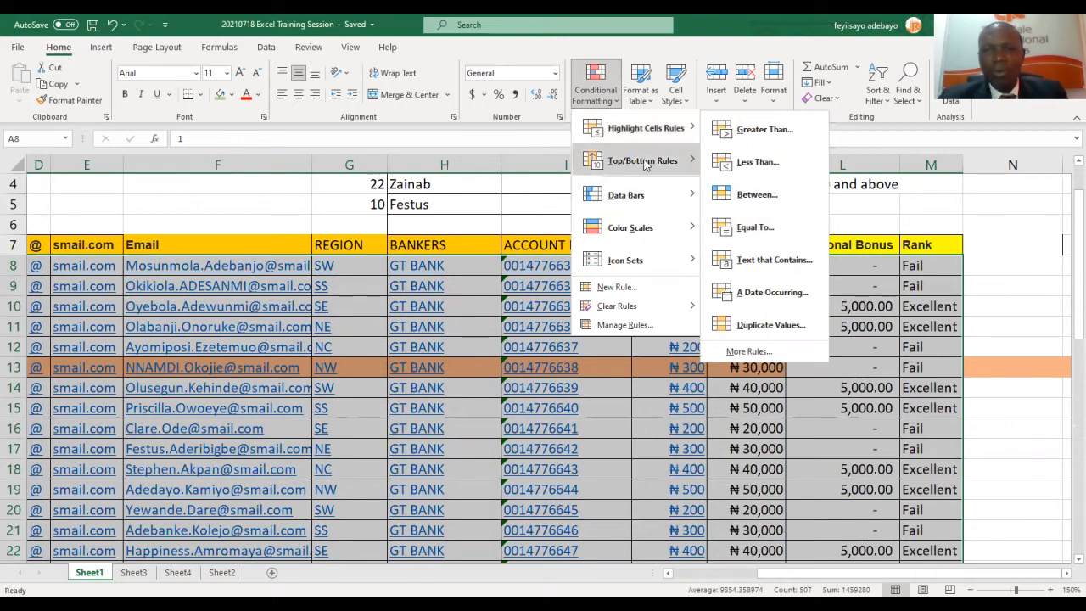
mouse_move(660, 164)
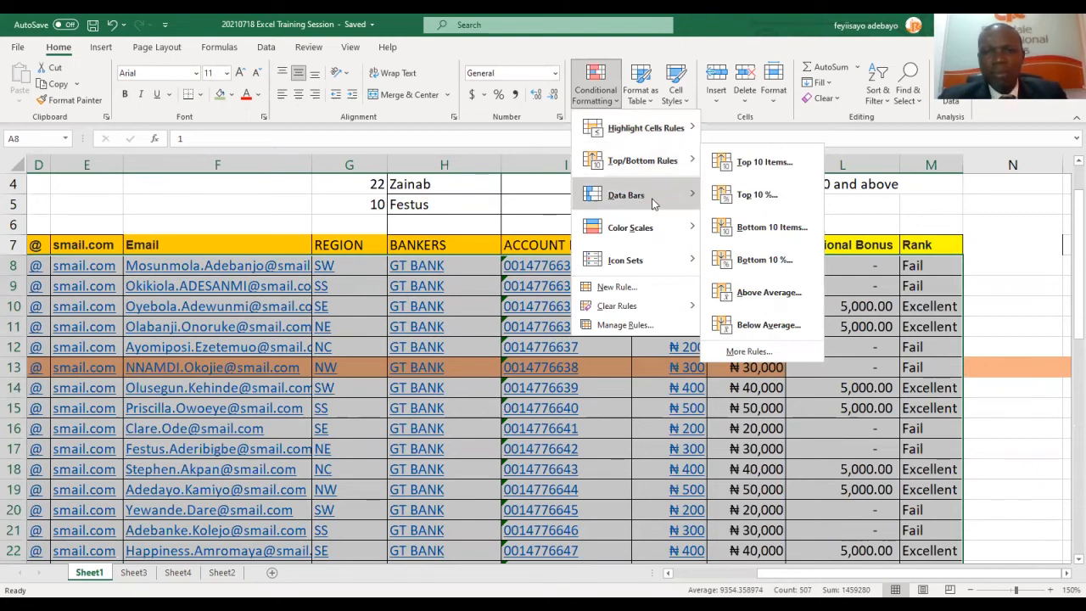
mouse_move(639, 235)
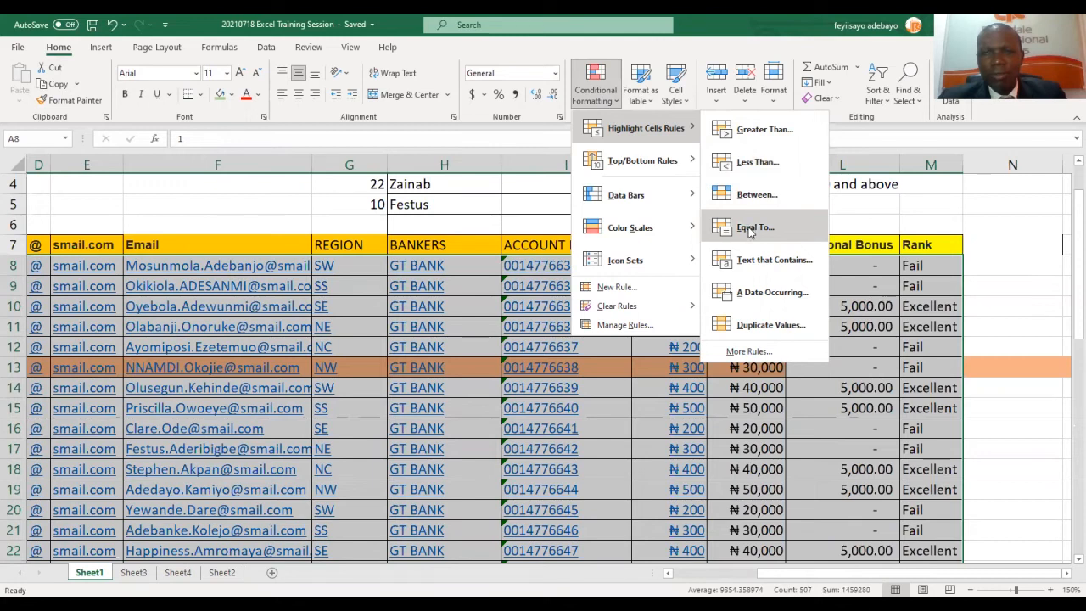
left_click(748, 226)
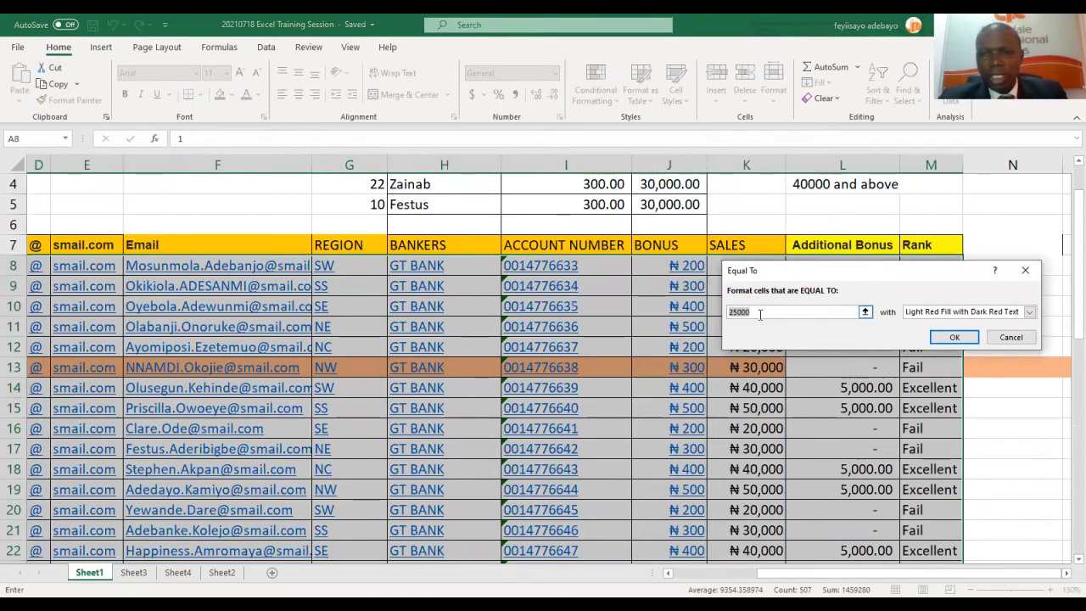
key("BackSpace")
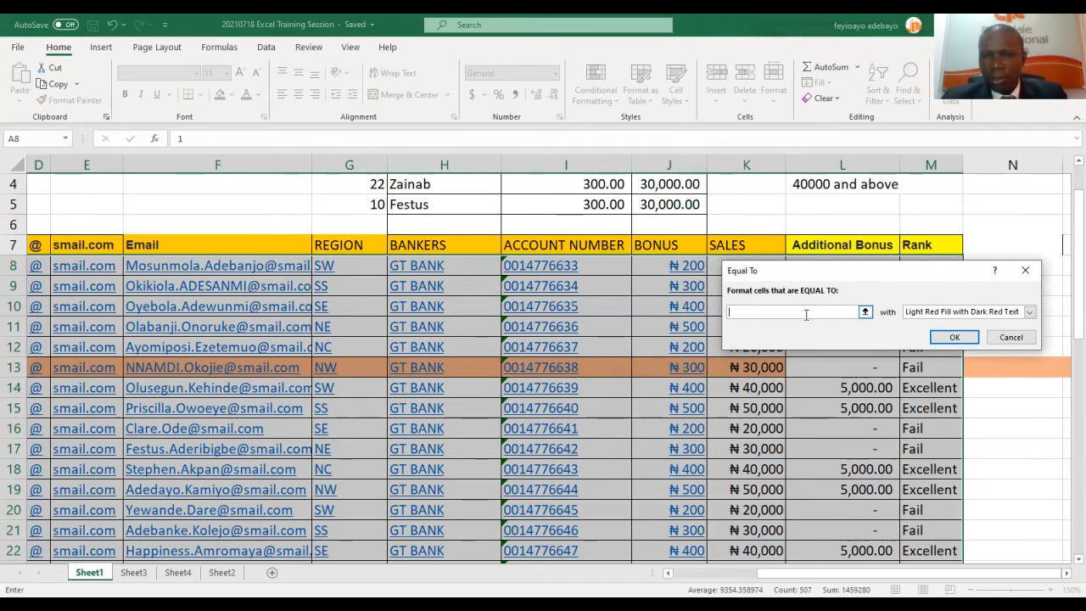
type("4000")
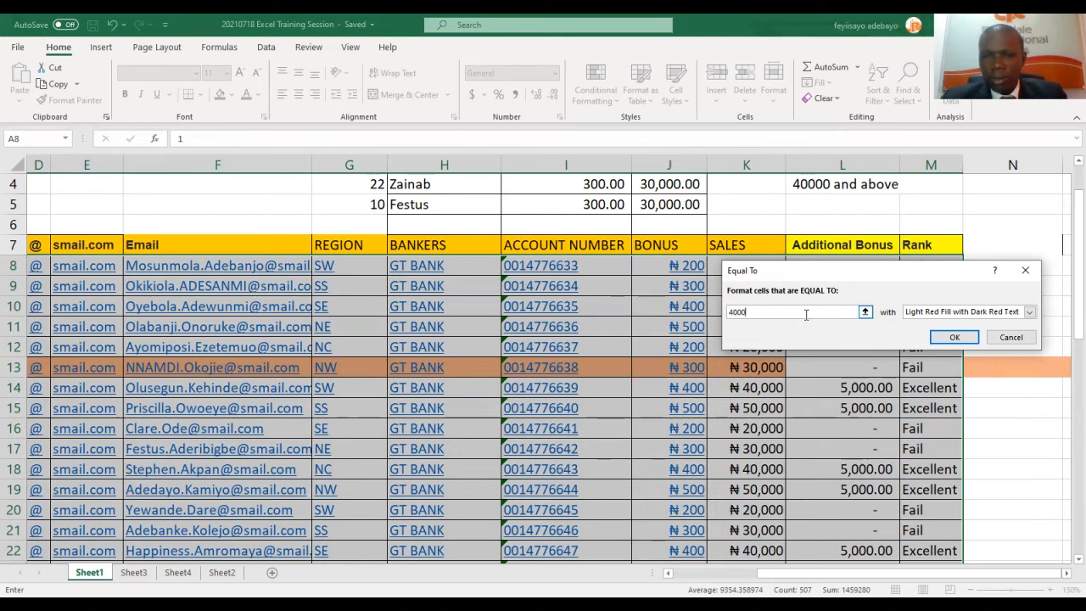
type("0")
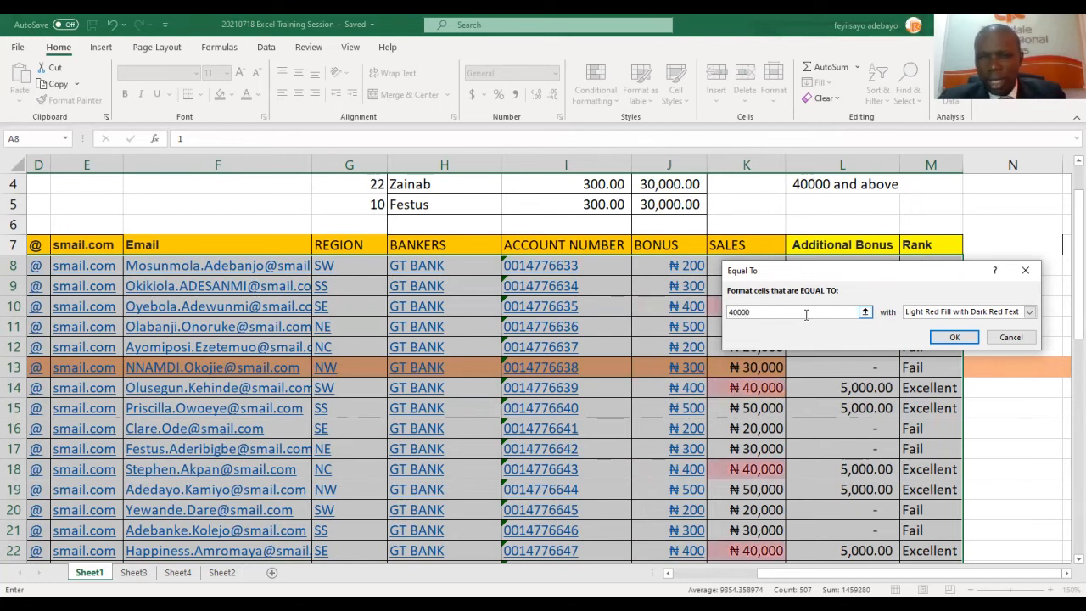
left_click(947, 339)
Check the highlighted 40,000 cells down the SALES column.
left_click(723, 308)
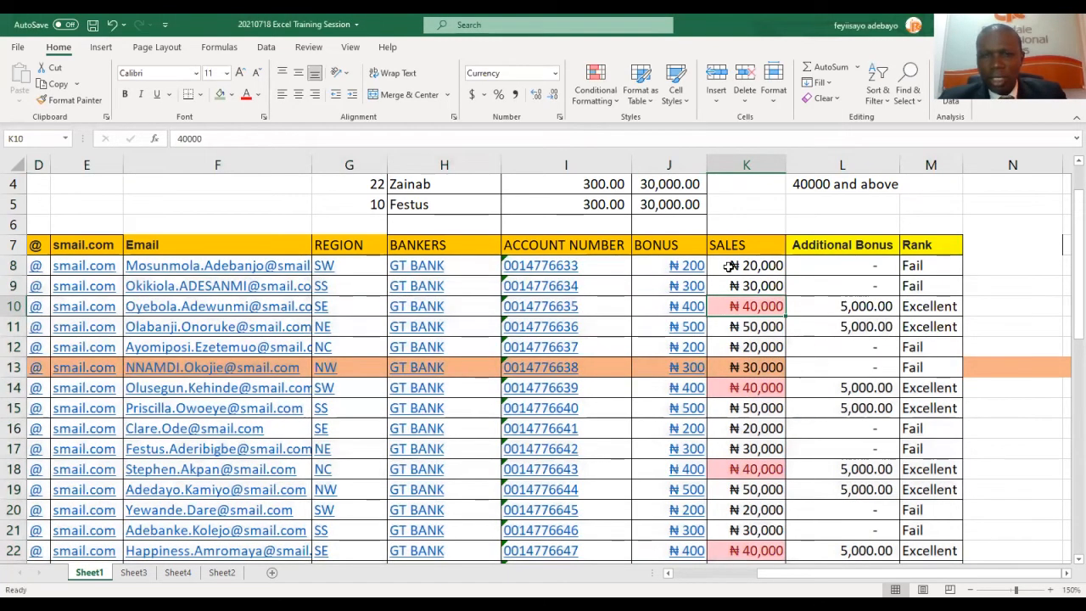
left_click(743, 388)
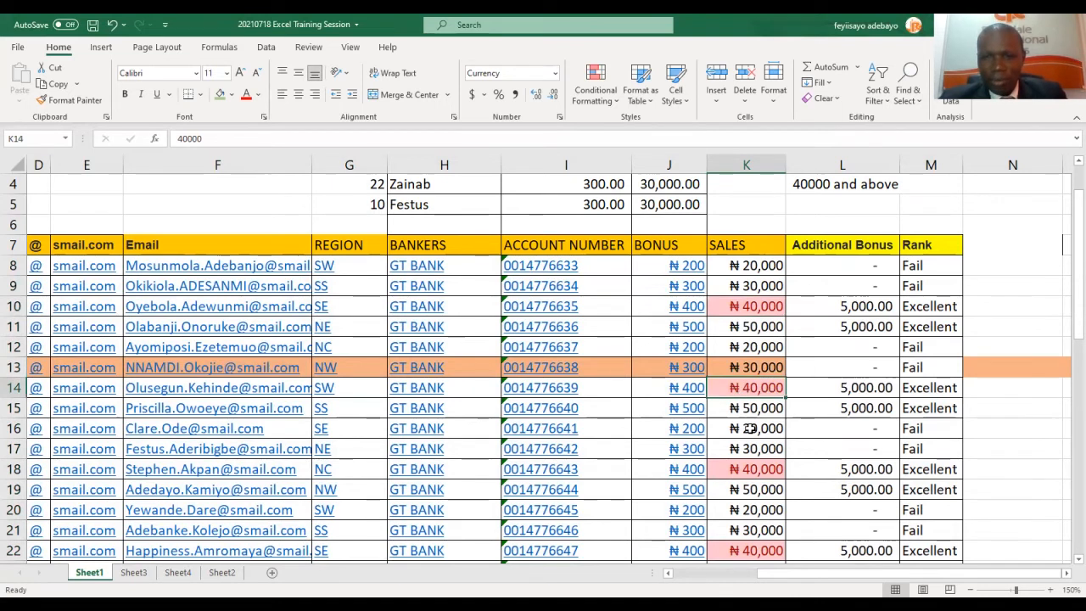
left_click(752, 465)
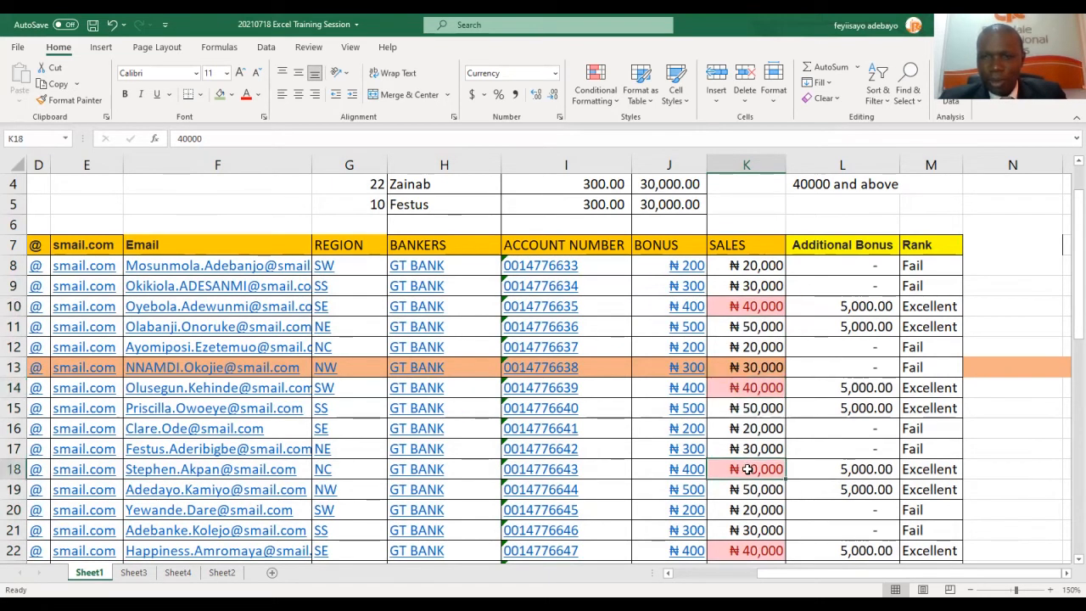
scroll(1066, 255, "down", 4)
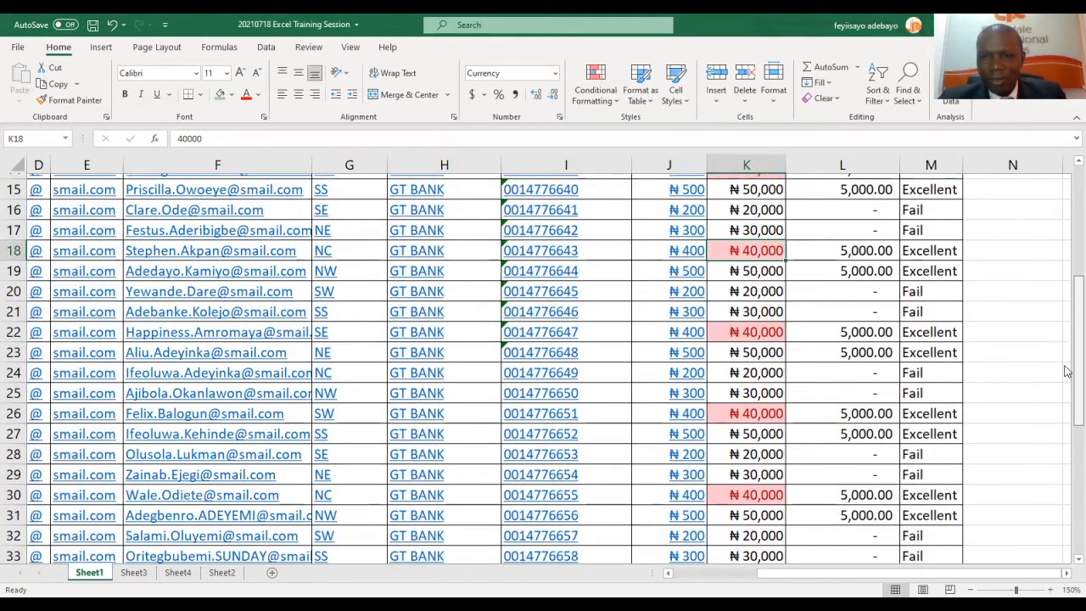
scroll(1067, 371, "down", 3)
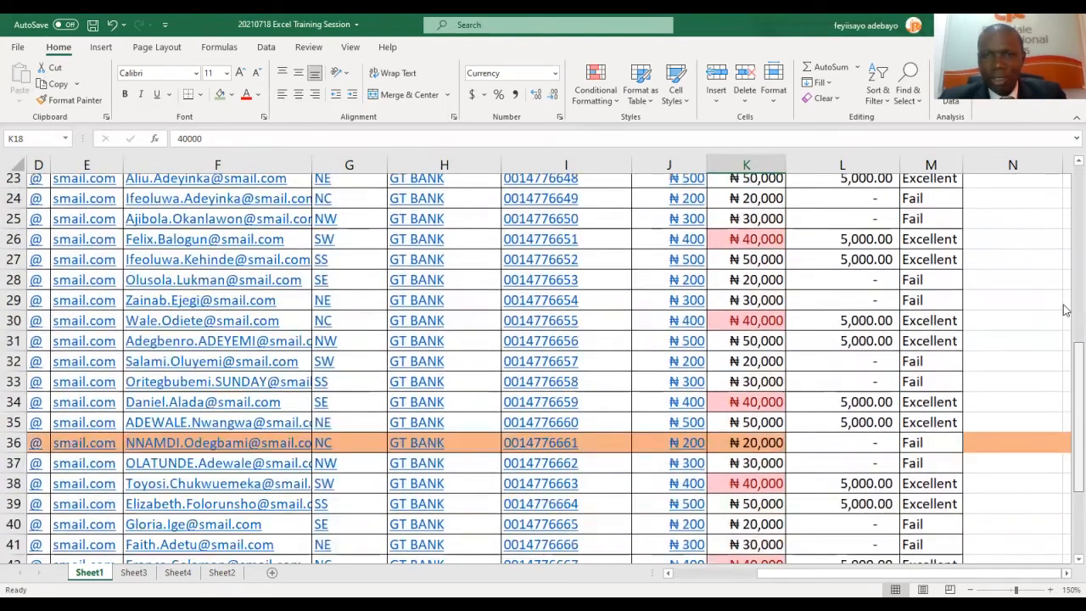
scroll(1066, 309, "up", 6)
Clear the 40000 highlight by removing conditional formatting rules from the entire sheet.
left_click(592, 99)
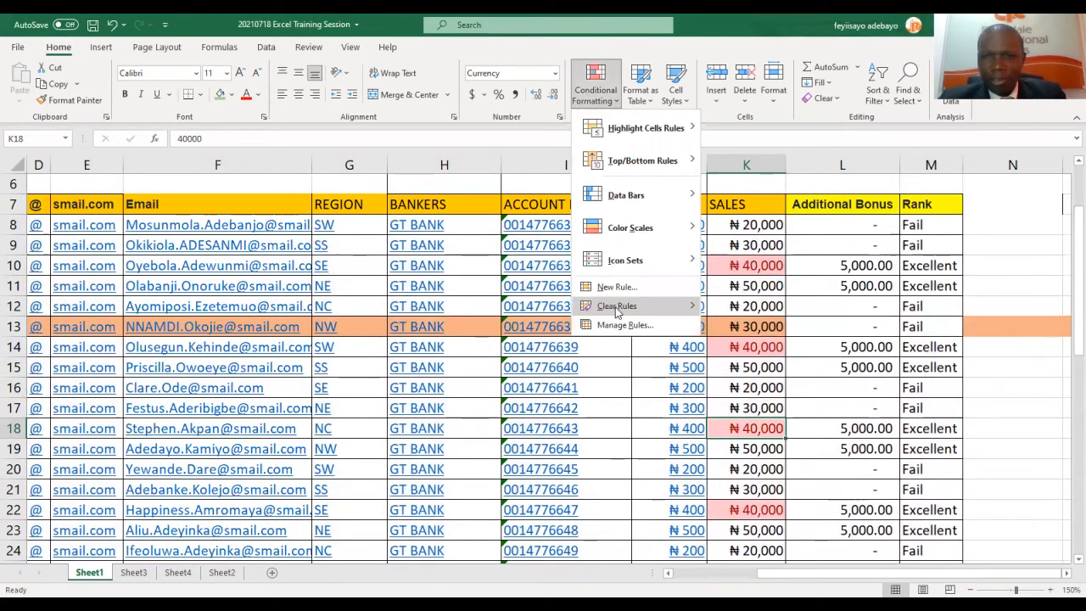
mouse_move(615, 307)
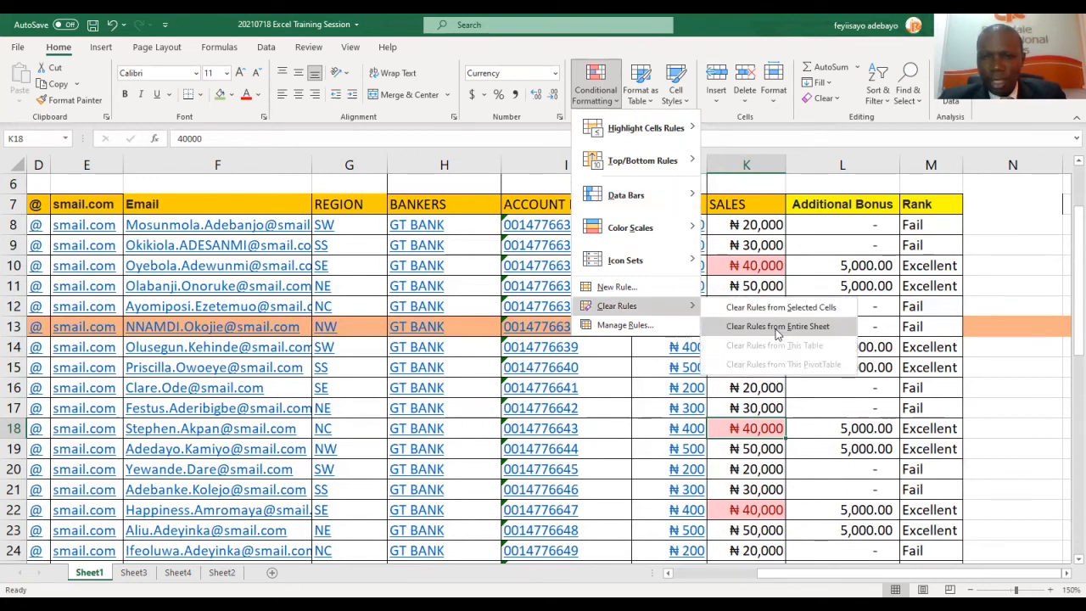
left_click(777, 330)
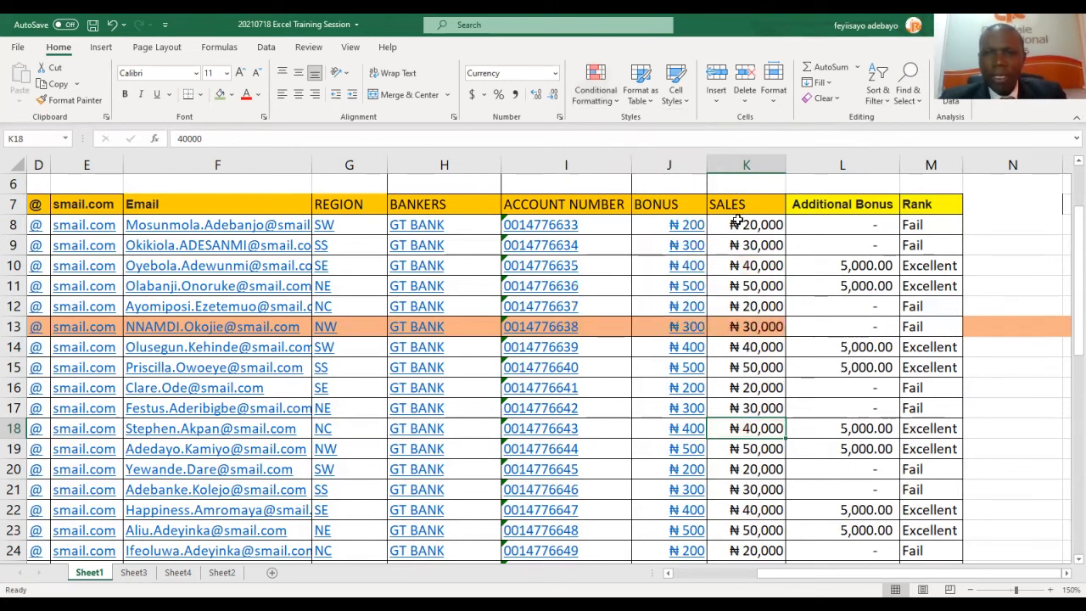
Highlight the SALES values in K8:K46 that are equal to 50000 using Light Red Fill with Dark Red Text.
left_click_drag(734, 222, 743, 495)
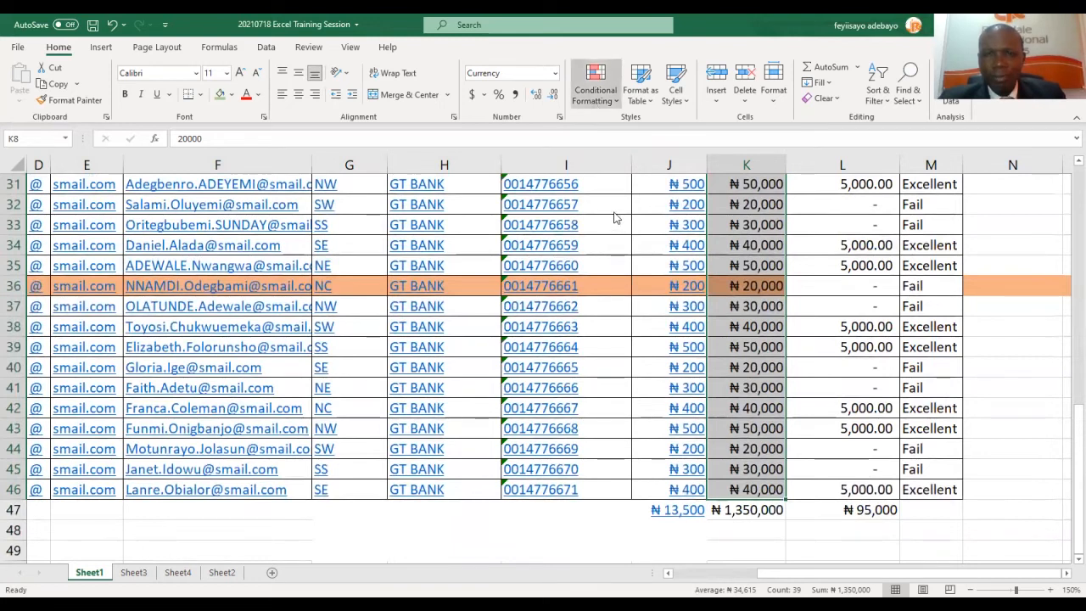
left_click(596, 85)
mouse_move(624, 262)
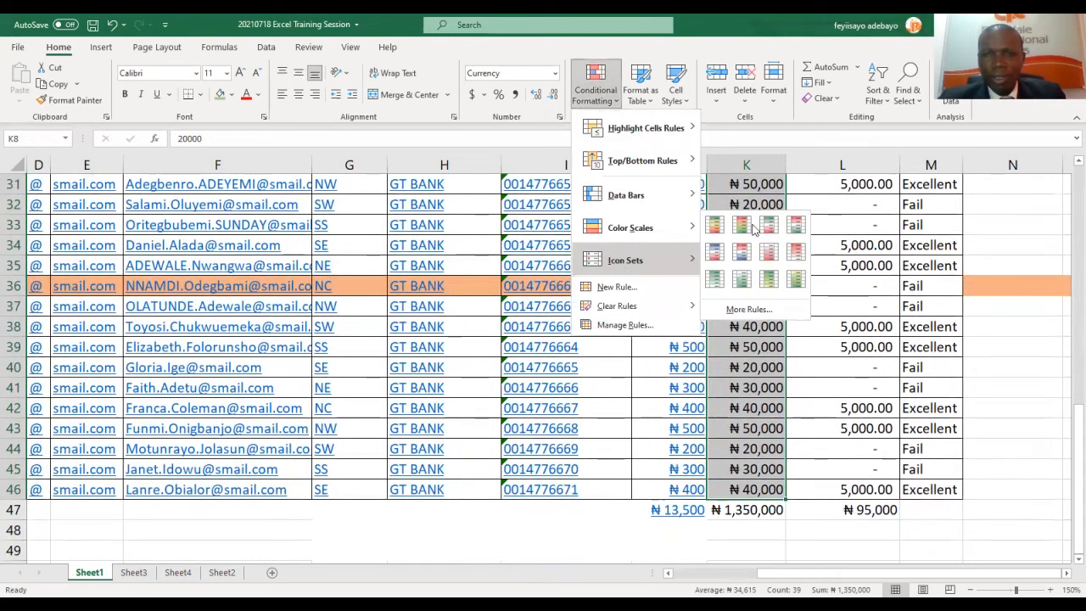
mouse_move(645, 128)
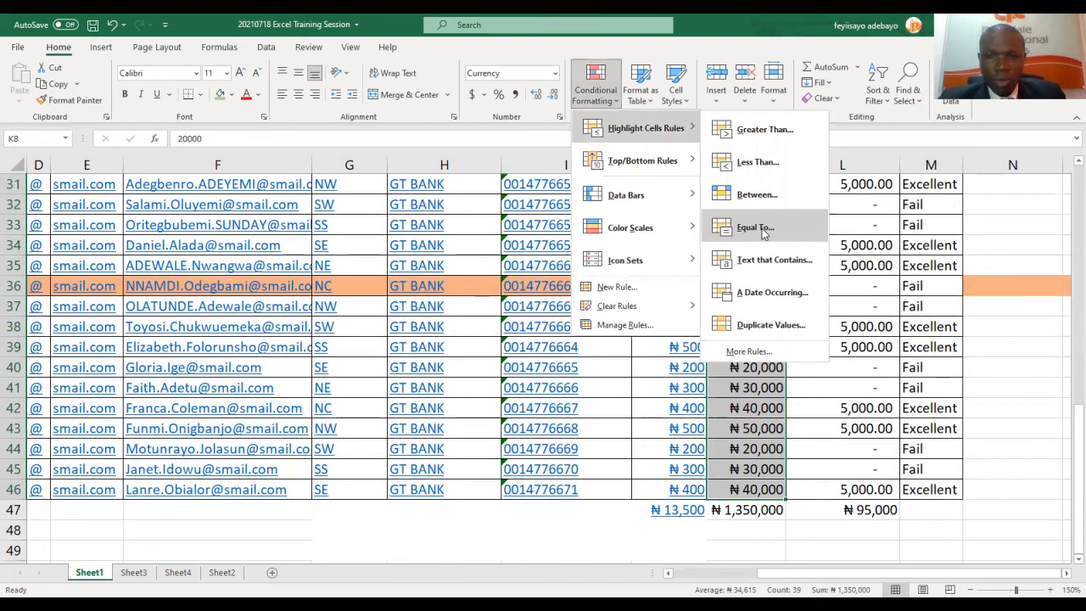
left_click(763, 229)
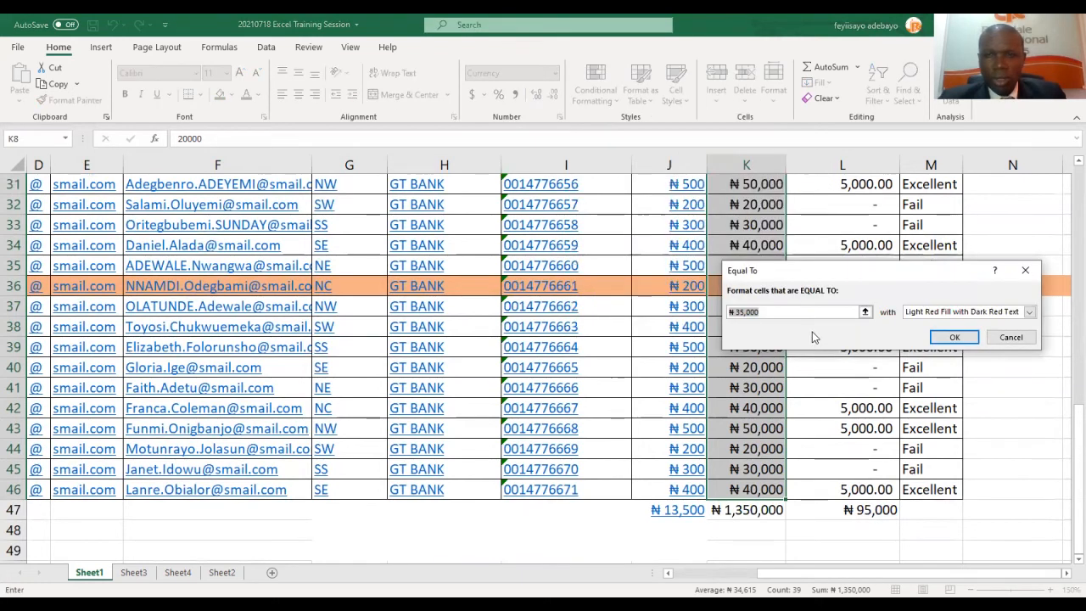
type("50000")
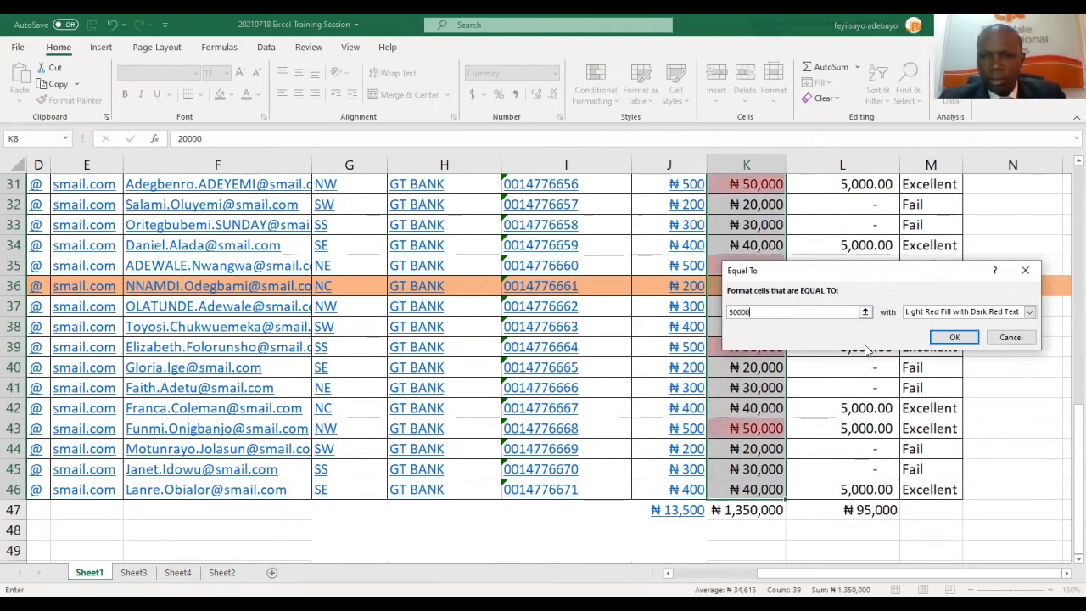
left_click(954, 338)
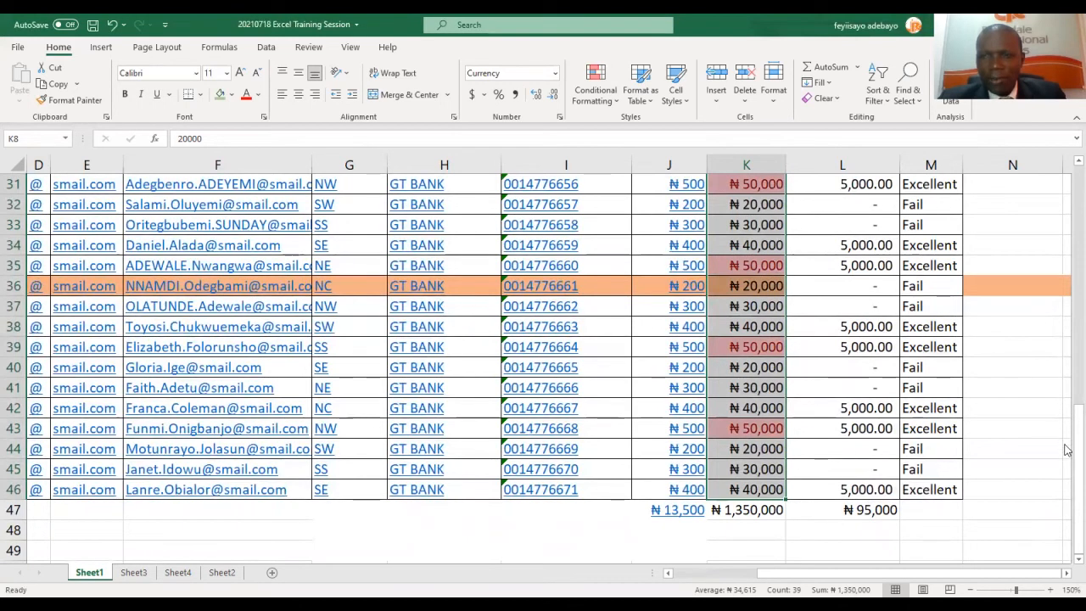
Review the highlighted 50,000 sales, and clear the conditional formatting rules from the entire sheet.
scroll(1067, 344, "up", 1)
scroll(1067, 344, "up", 6)
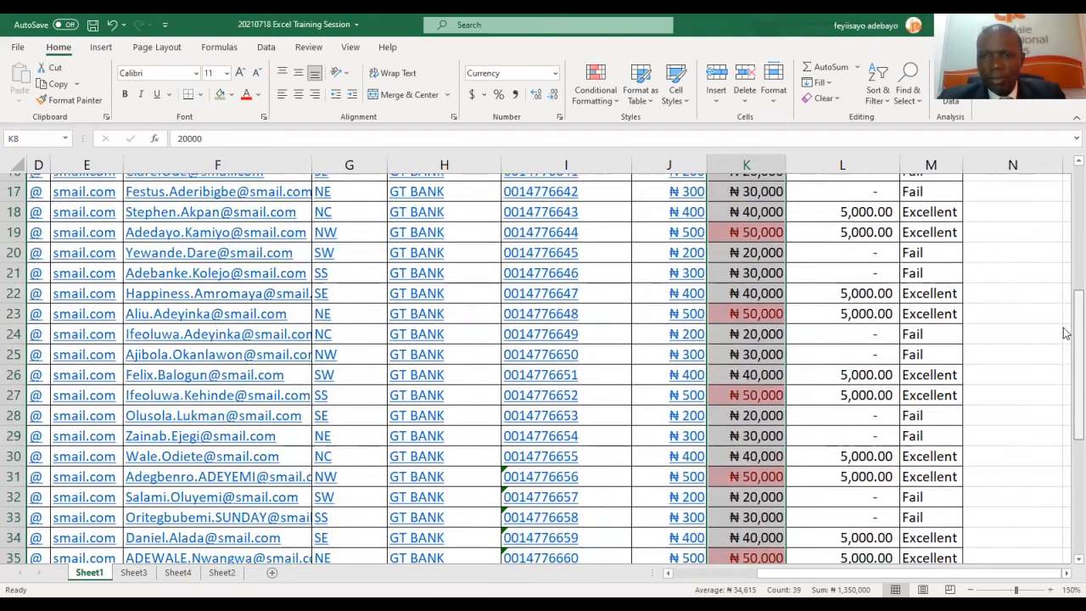
scroll(1042, 272, "up", 2)
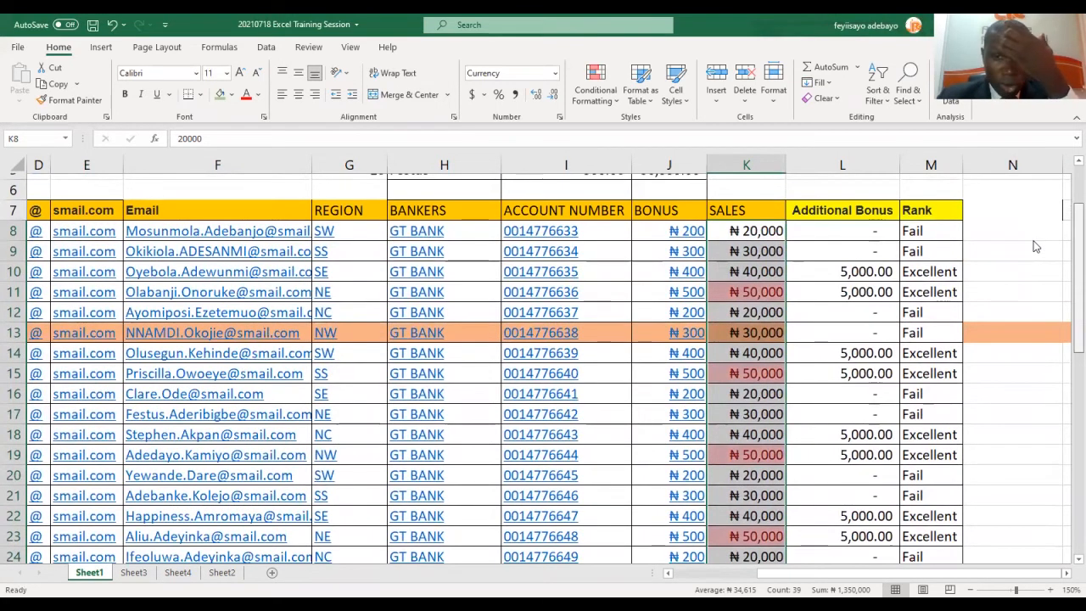
scroll(1034, 253, "down", 1)
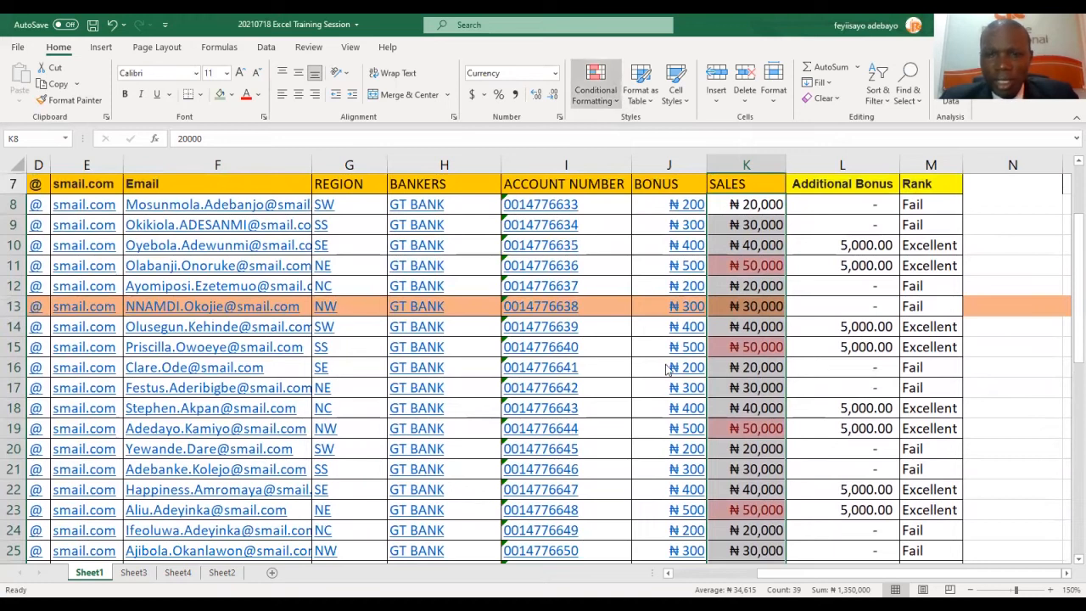
left_click(595, 85)
mouse_move(632, 307)
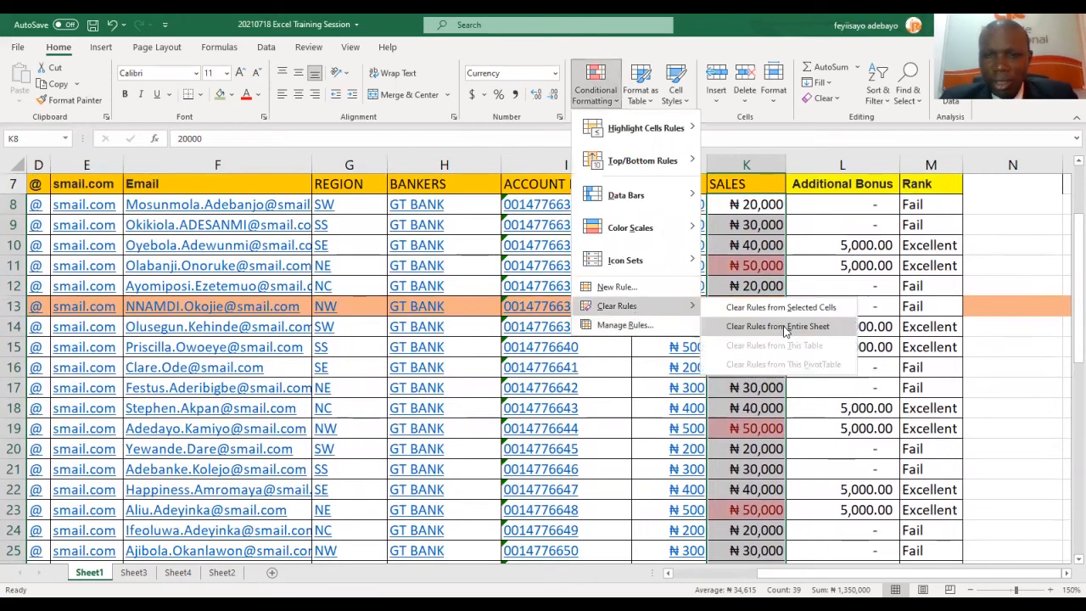
left_click(782, 327)
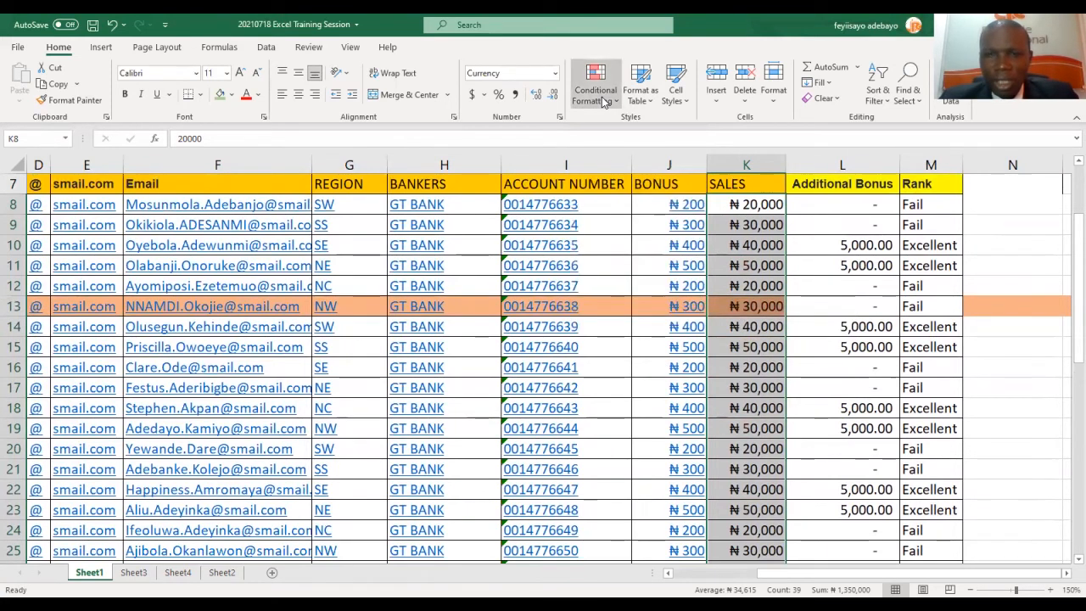
Try blue gradient data bars on the SALES values in K8:K46, and undo them.
left_click(596, 85)
mouse_move(630, 227)
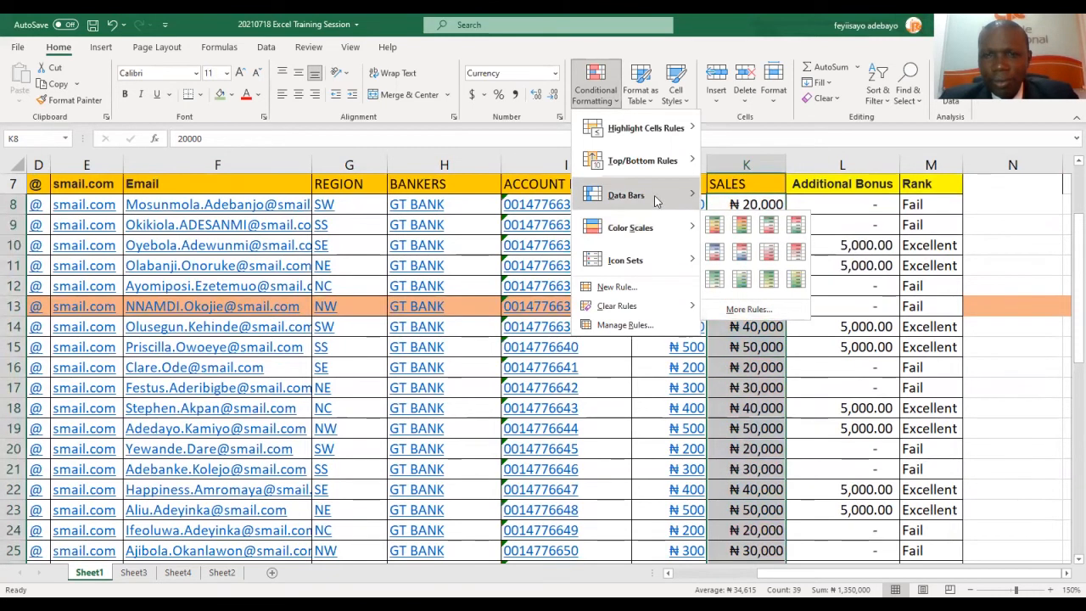
mouse_move(673, 196)
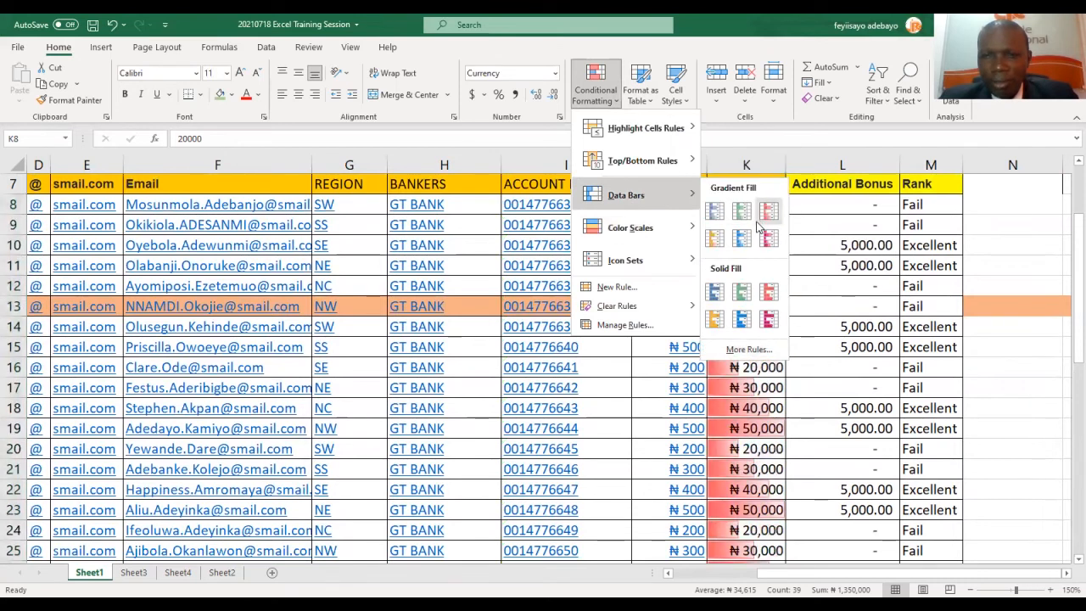
left_click(717, 214)
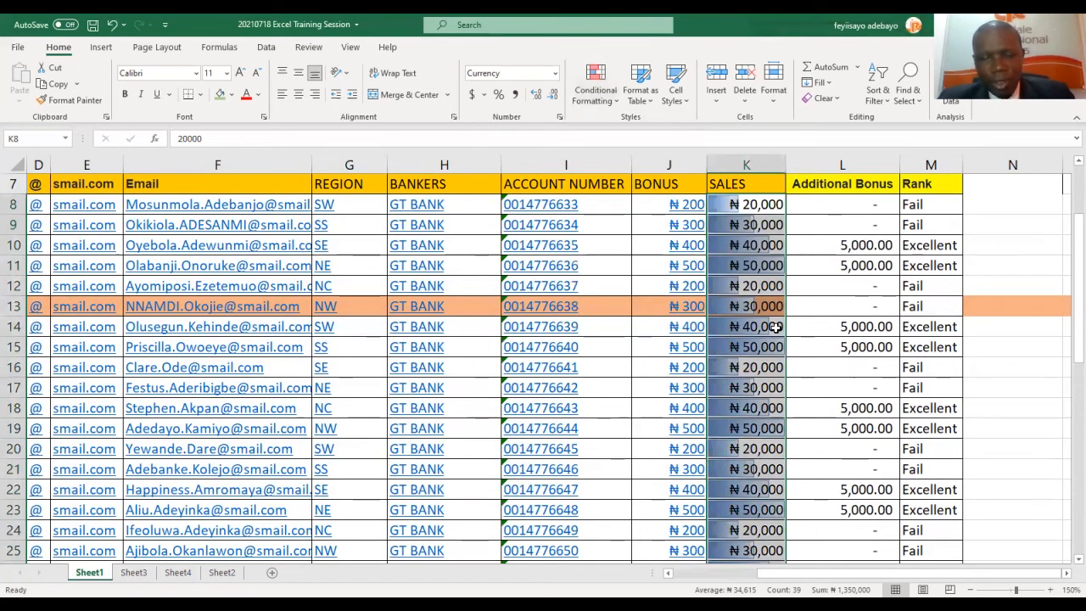
key("ctrl+z")
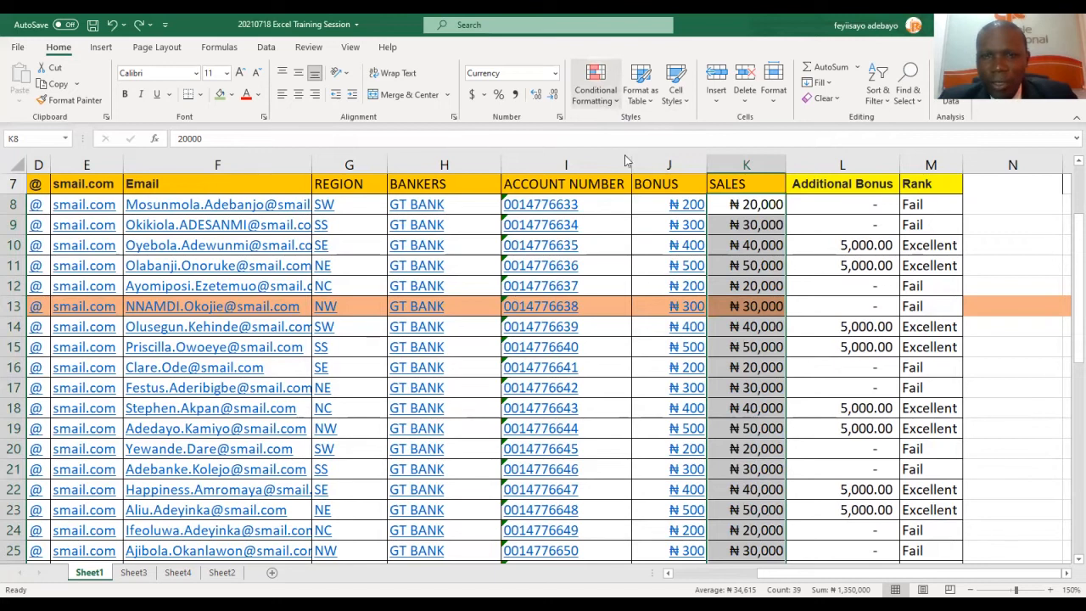
Try a Top 10 Items rule with Light Red Fill with Dark Red Text on the SALES values, review the column, and undo it.
left_click(596, 89)
mouse_move(642, 161)
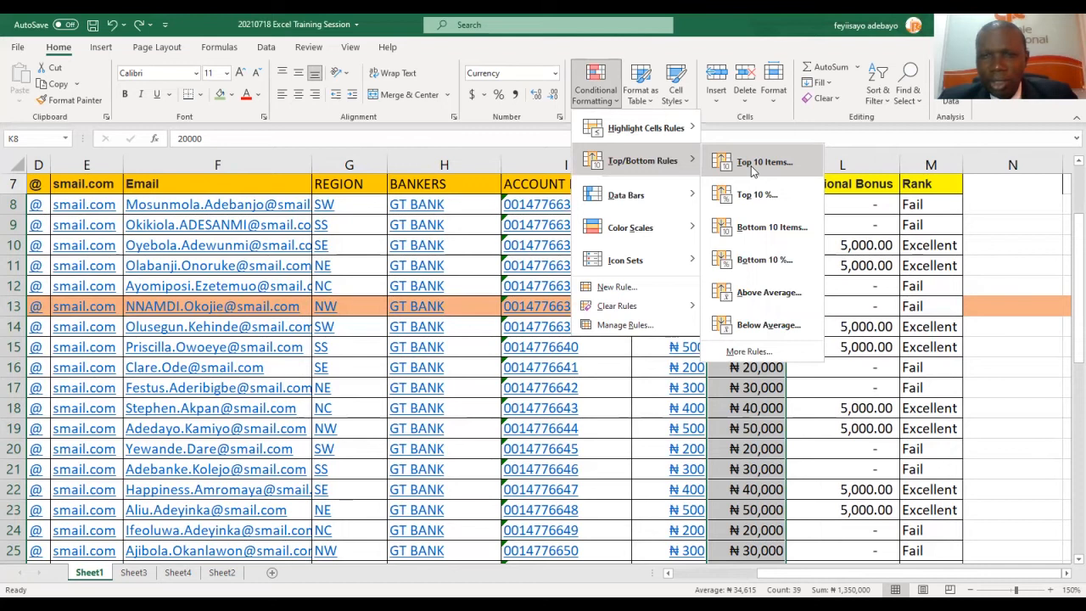
left_click(748, 170)
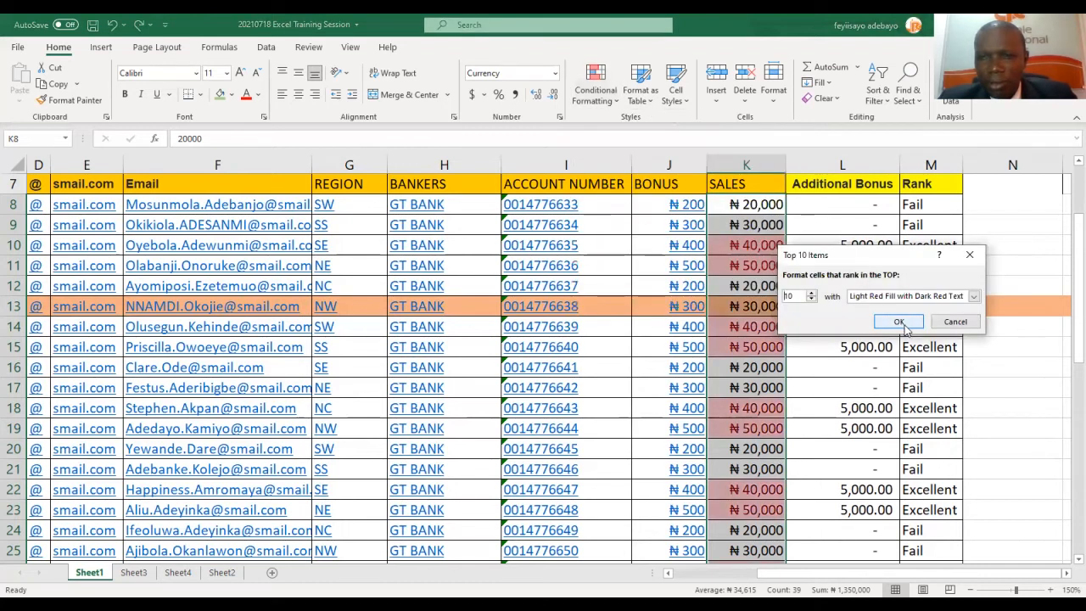
left_click(899, 323)
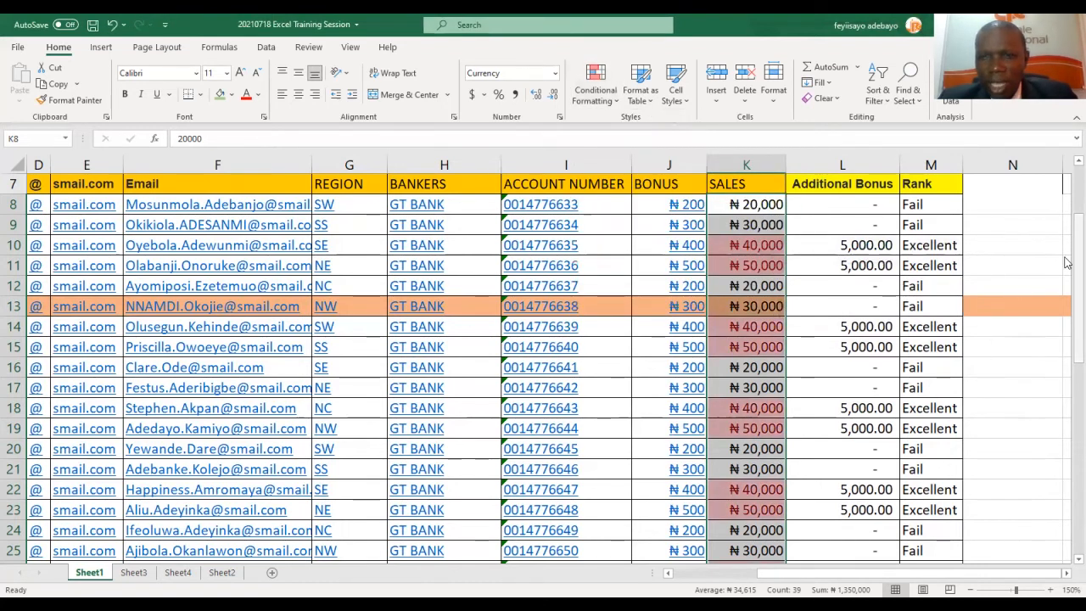
scroll(1067, 341, "down", 2)
scroll(1067, 342, "down", 7)
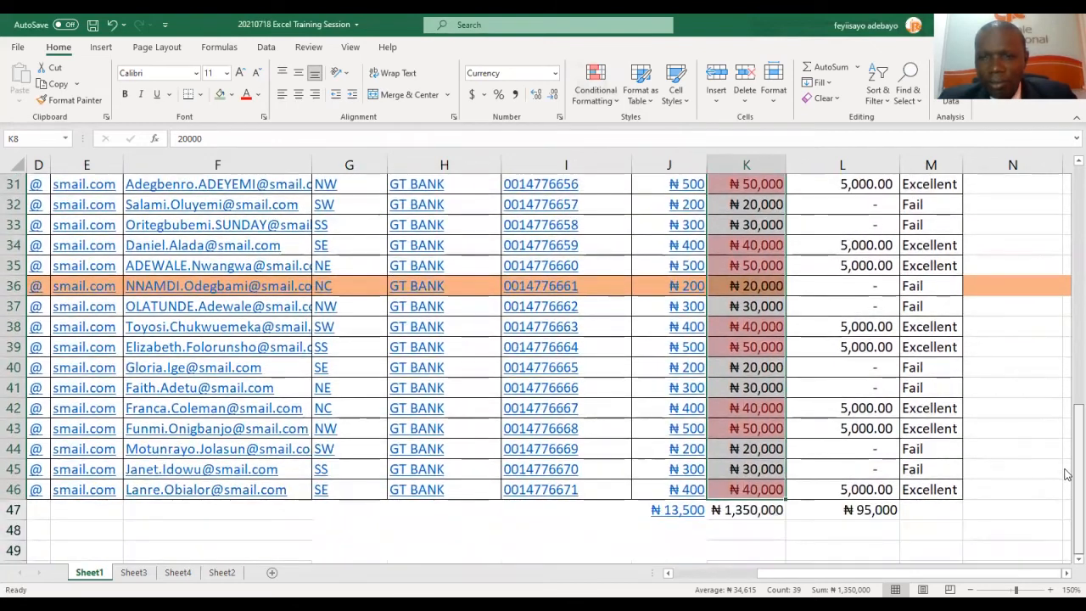
scroll(1042, 303, "up", 6)
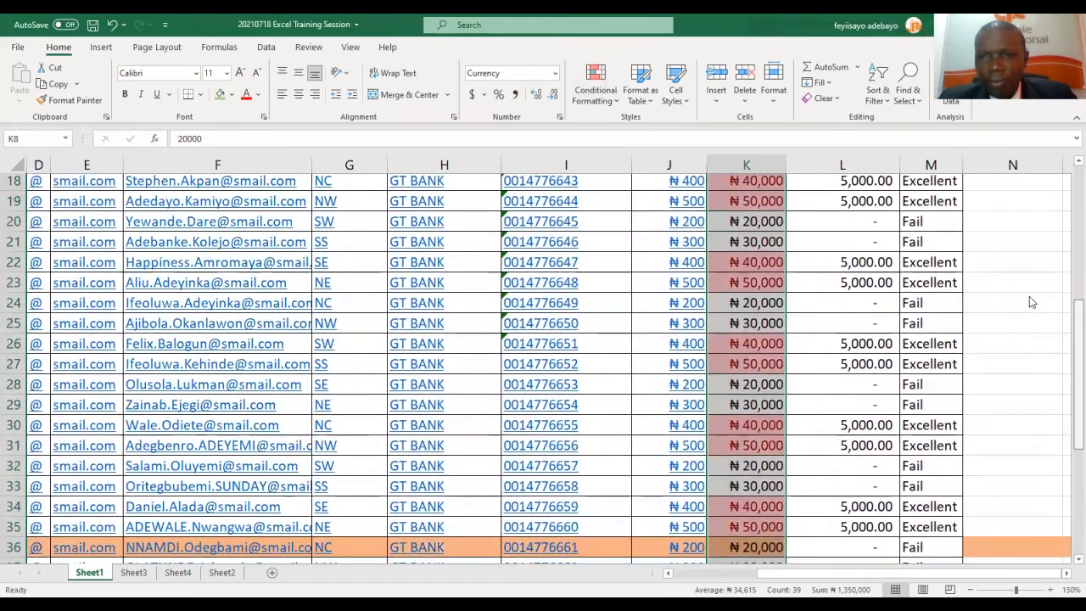
scroll(1018, 269, "up", 2)
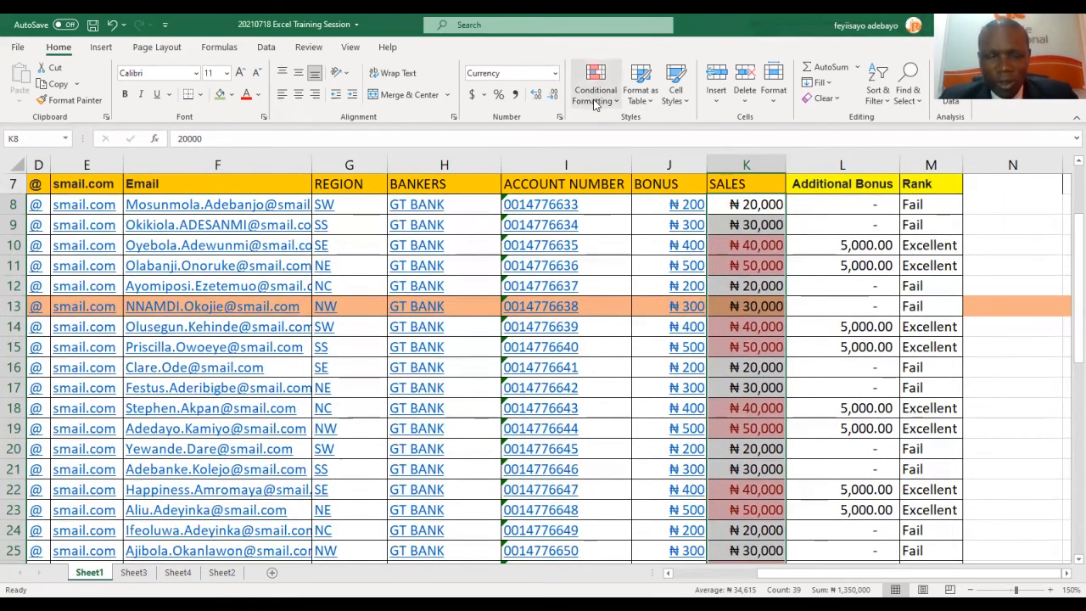
key("ctrl+z")
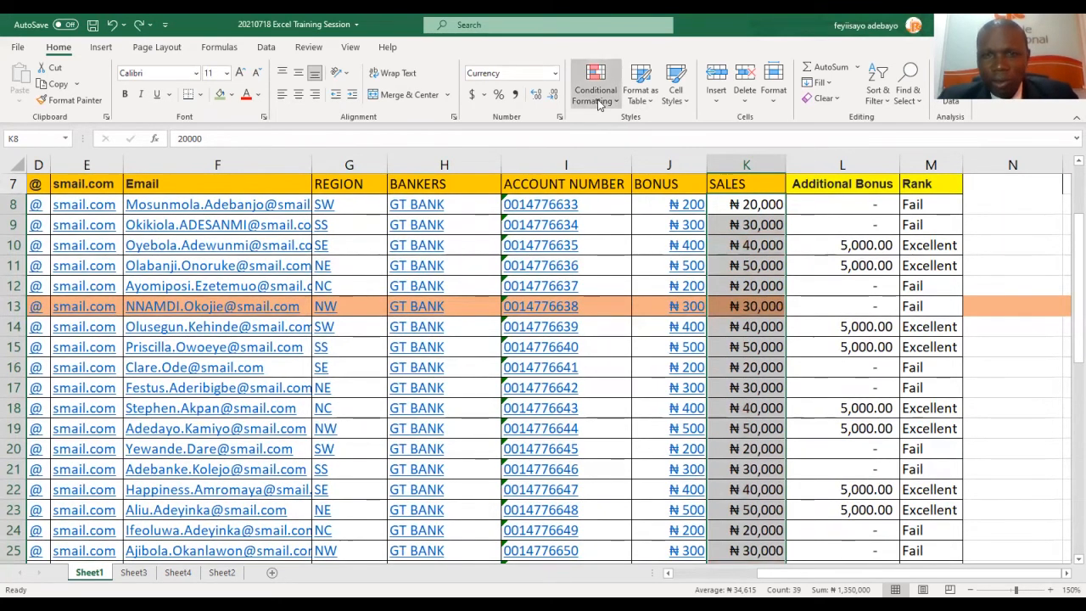
Try the directional icon set of three coloured arrows on the SALES values, and undo it.
left_click(599, 101)
mouse_move(638, 260)
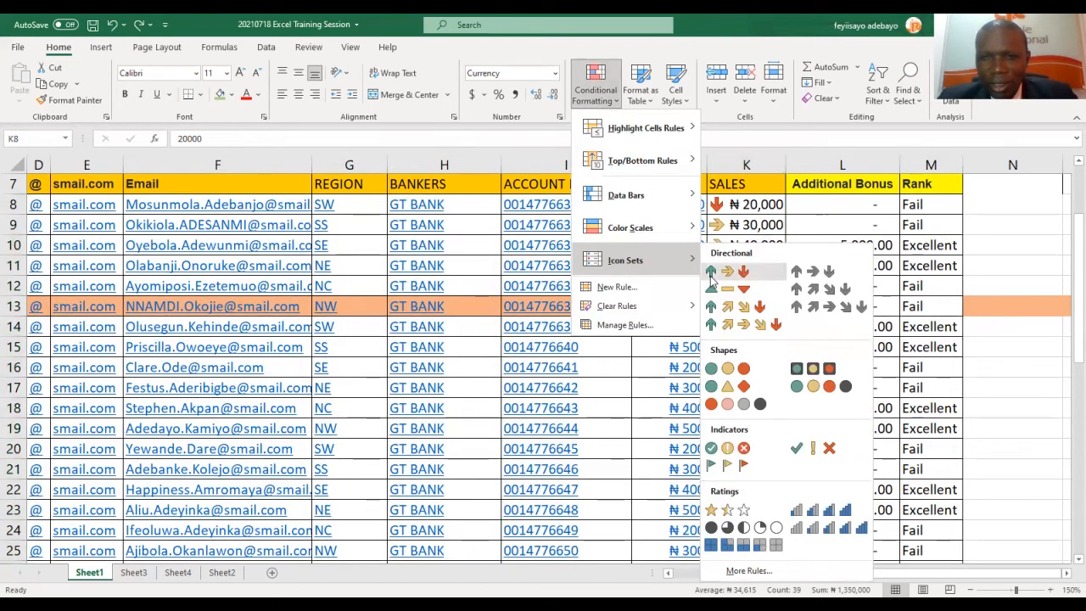
left_click(711, 278)
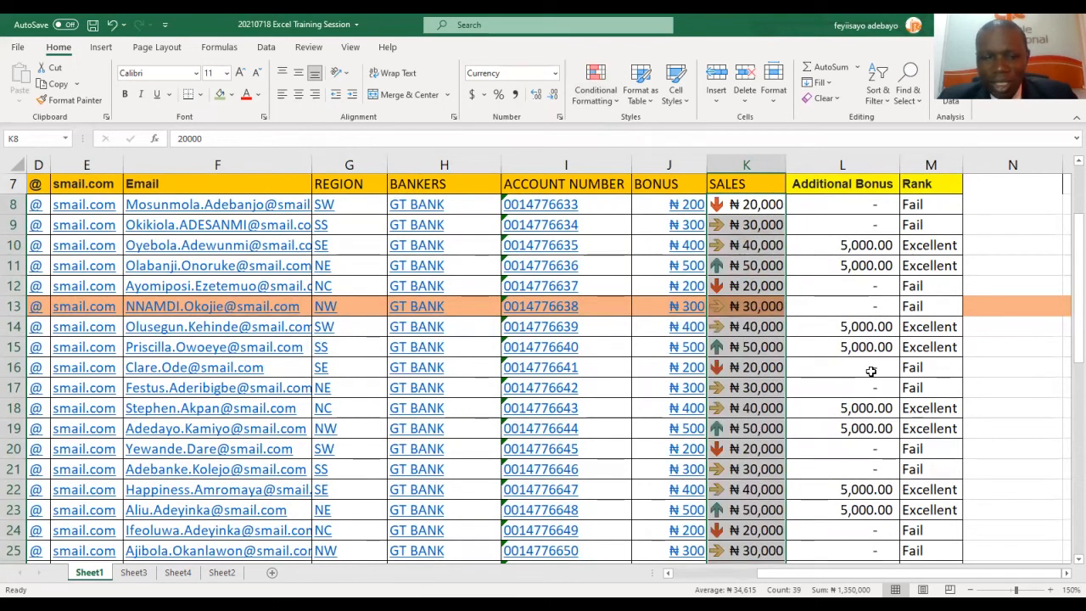
key("ctrl+z")
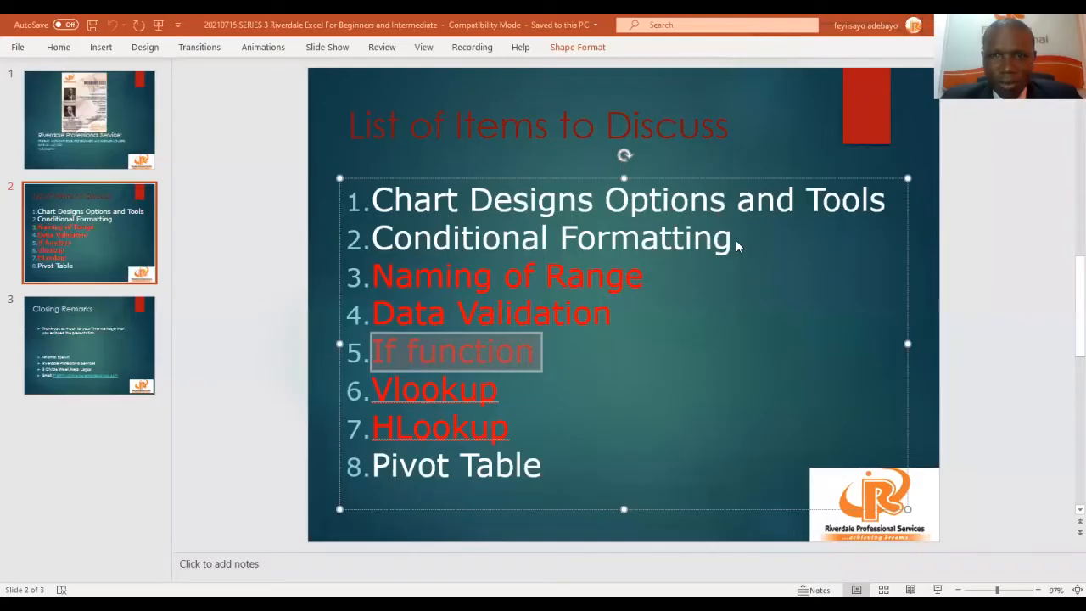
Switch to the PowerPoint presentation and colour the "Conditional Formatting" item red in the list of items to discuss.
left_click(731, 241)
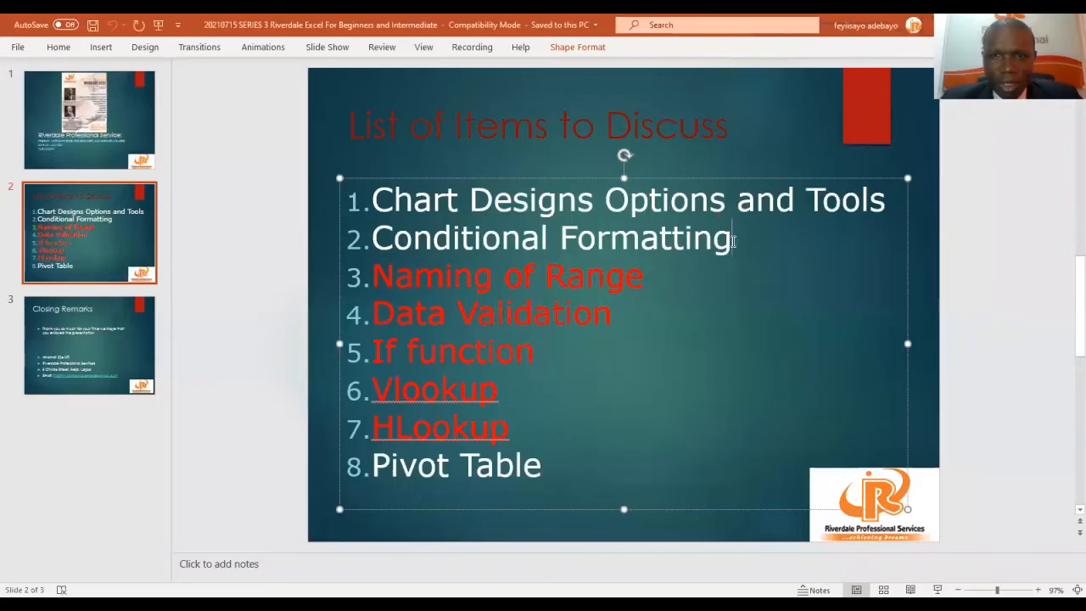
double_click(730, 241)
left_click(458, 244, "shift")
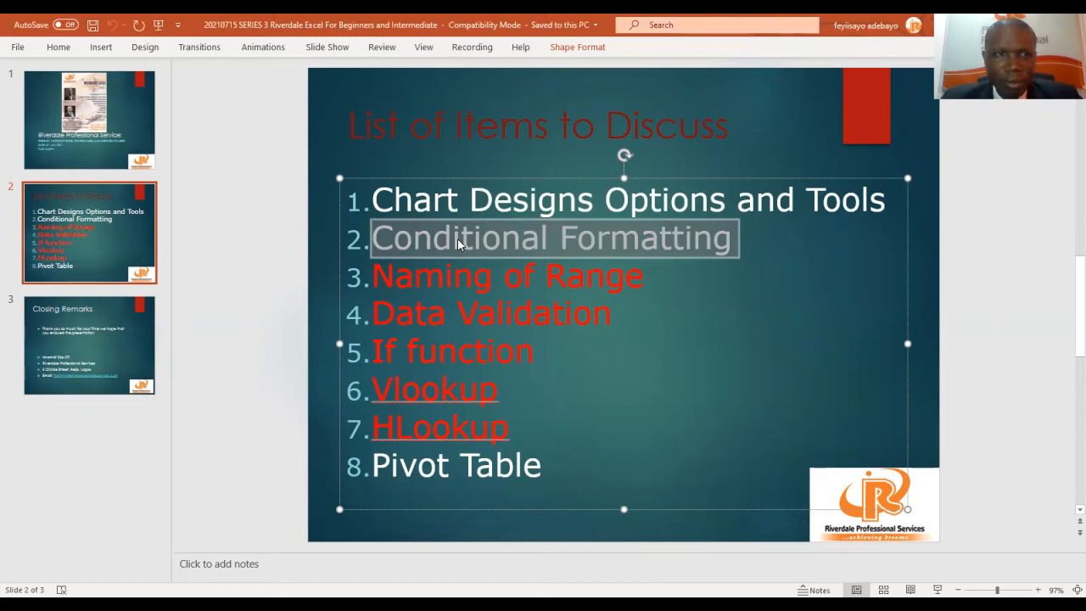
left_click(383, 96)
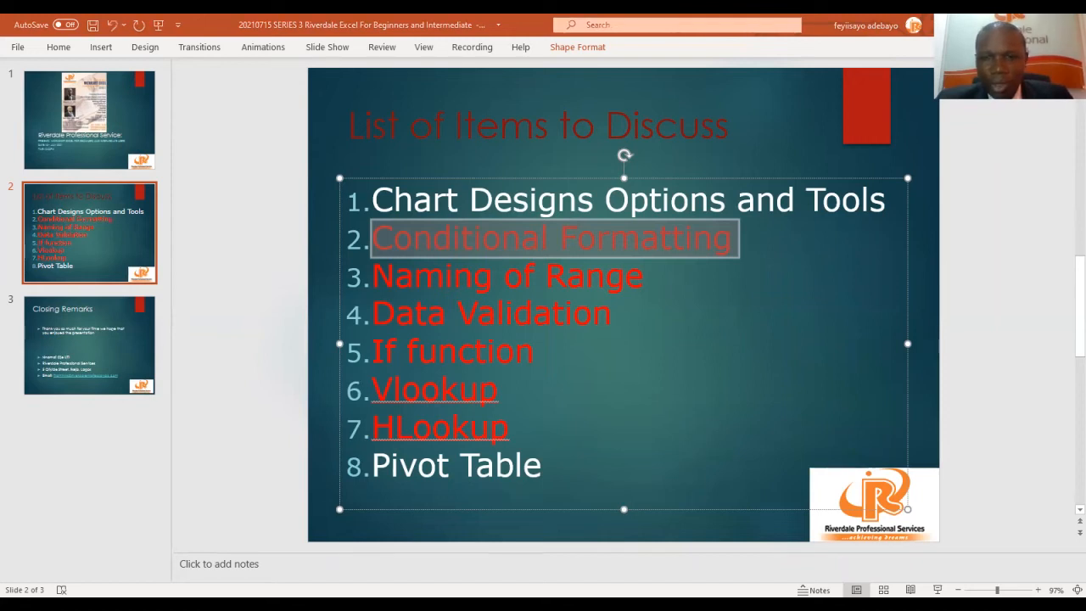
Switch back to the Excel workbook and select the SN header in cell A7 of the Sheet1 table.
key("alt+Tab")
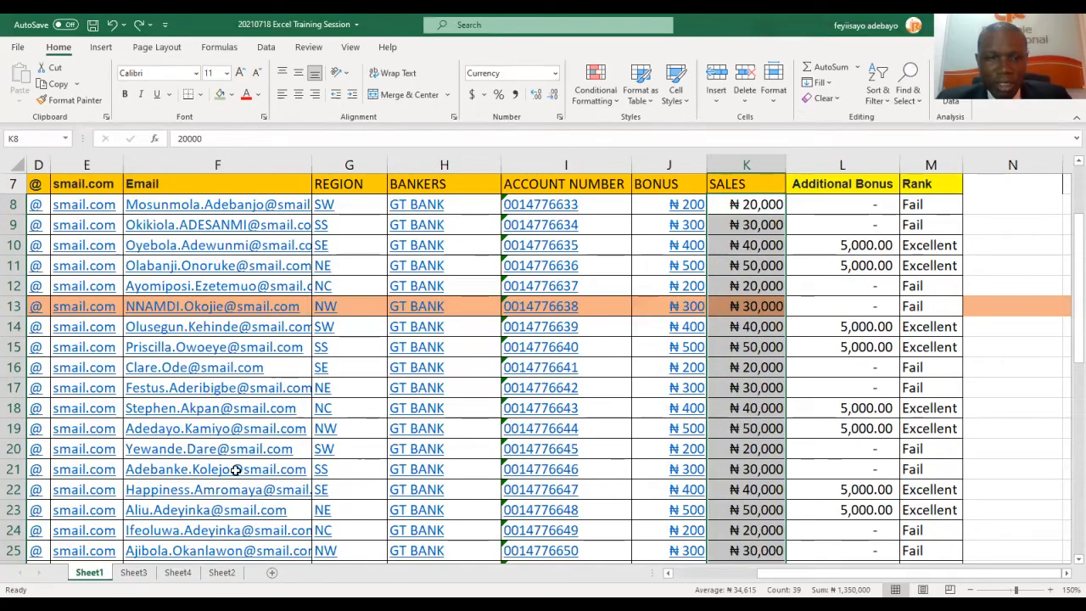
left_click(141, 307)
key("Left")
key("Left")
key("Left")
key("Left")
key("Left")
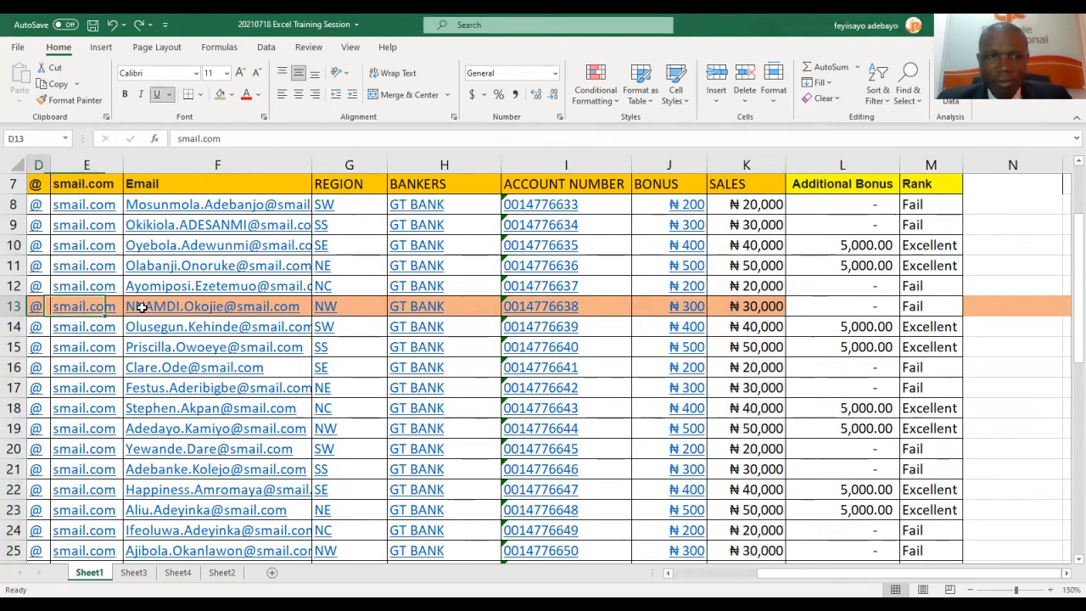
key("Up")
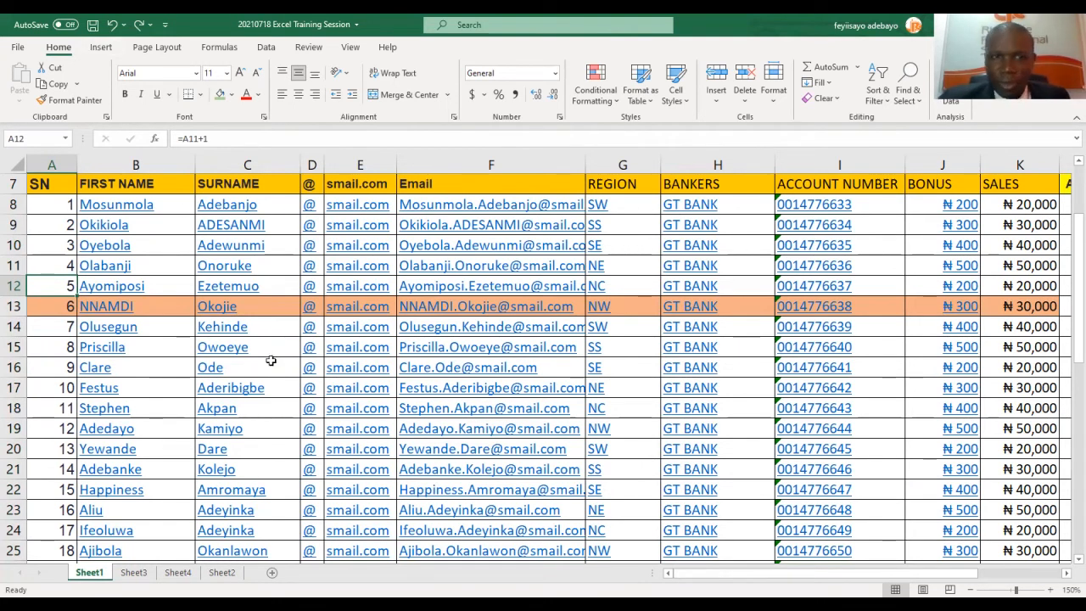
left_click(45, 184)
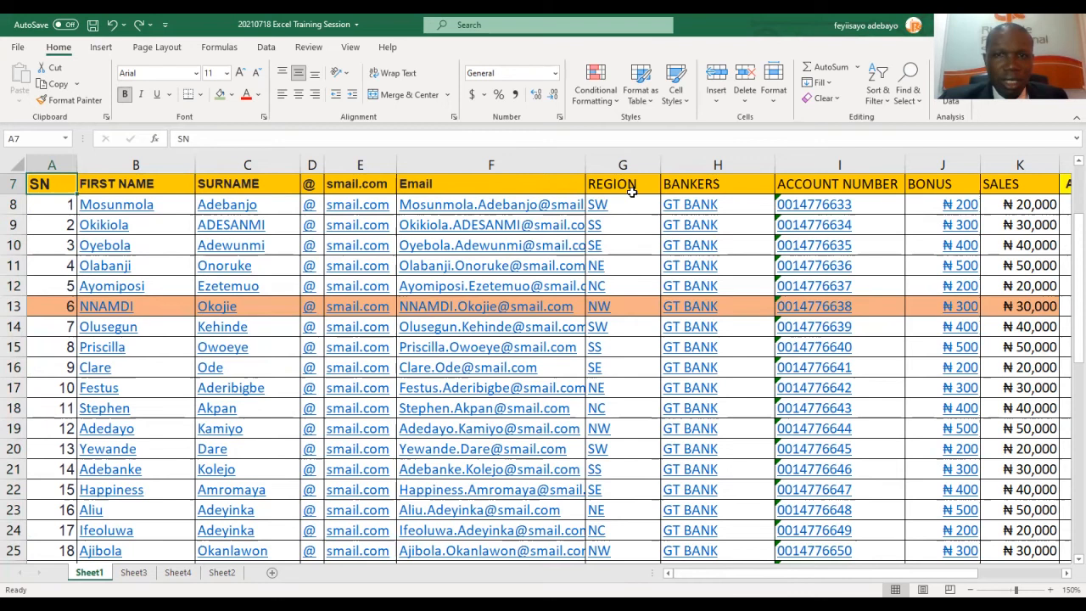
Create a PivotTable on a new worksheet from the Sheet1 table range A7:M46, named PayP.
left_click(100, 48)
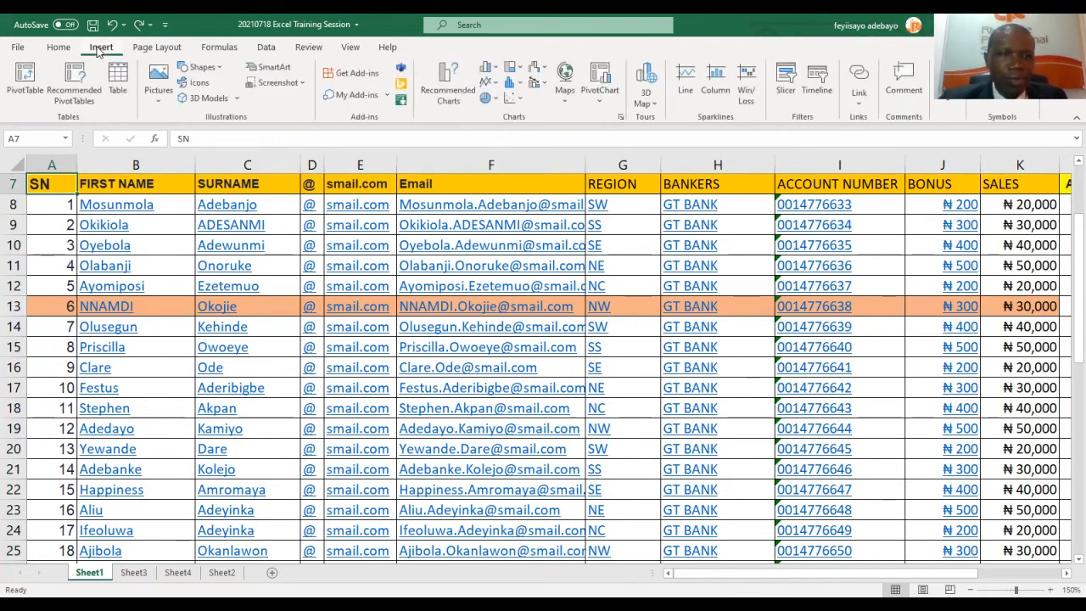
left_click(23, 77)
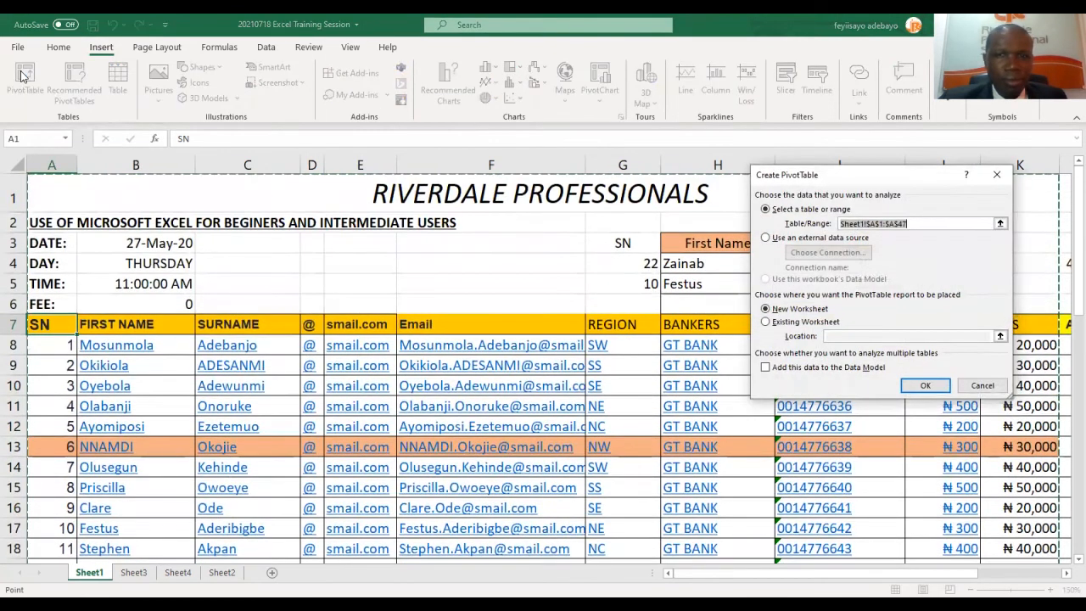
left_click(39, 321)
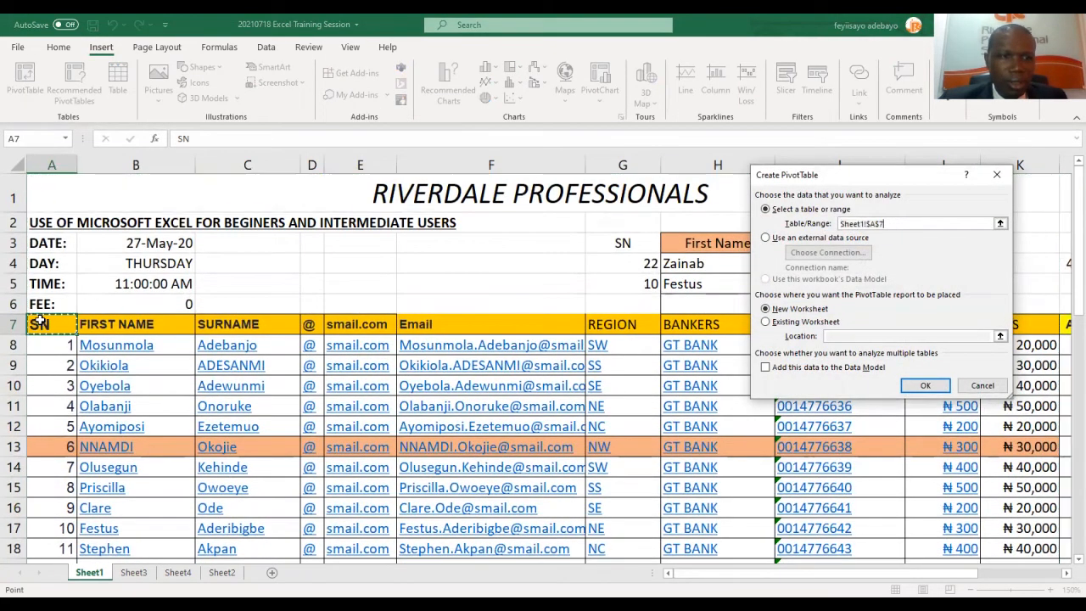
left_click_drag(232, 507, 940, 512)
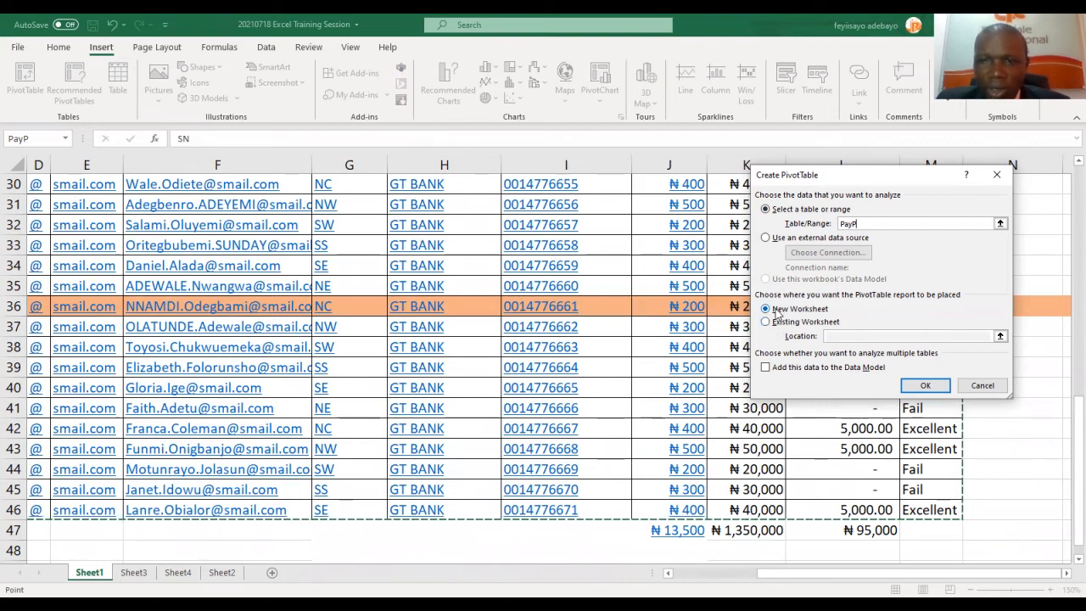
left_click(926, 387)
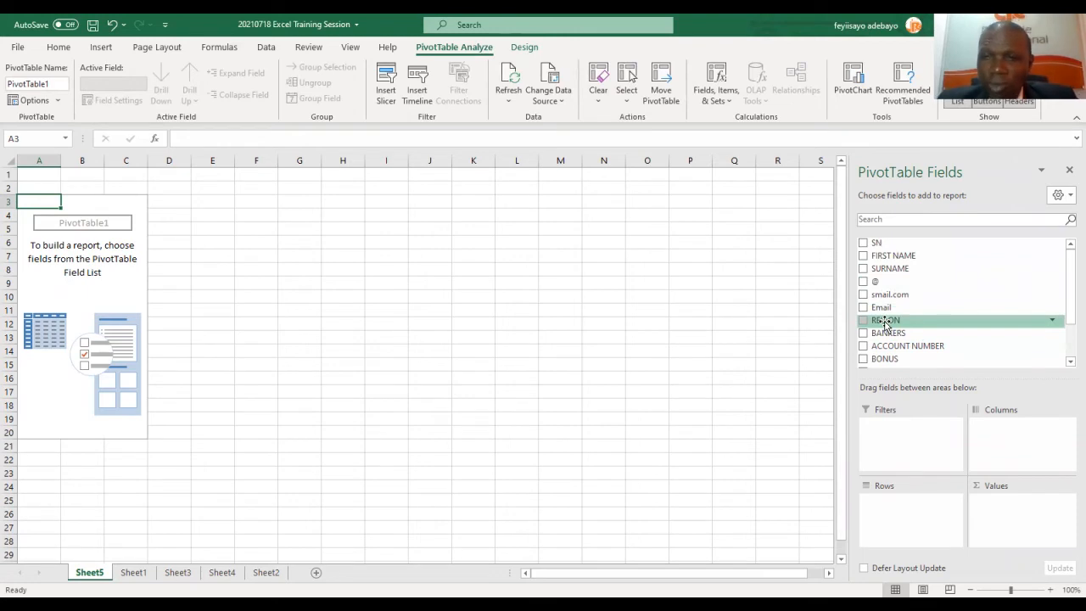
Add FIRST NAME as the PivotTable rows, with BONUS and SALES as summed values.
left_click(864, 257)
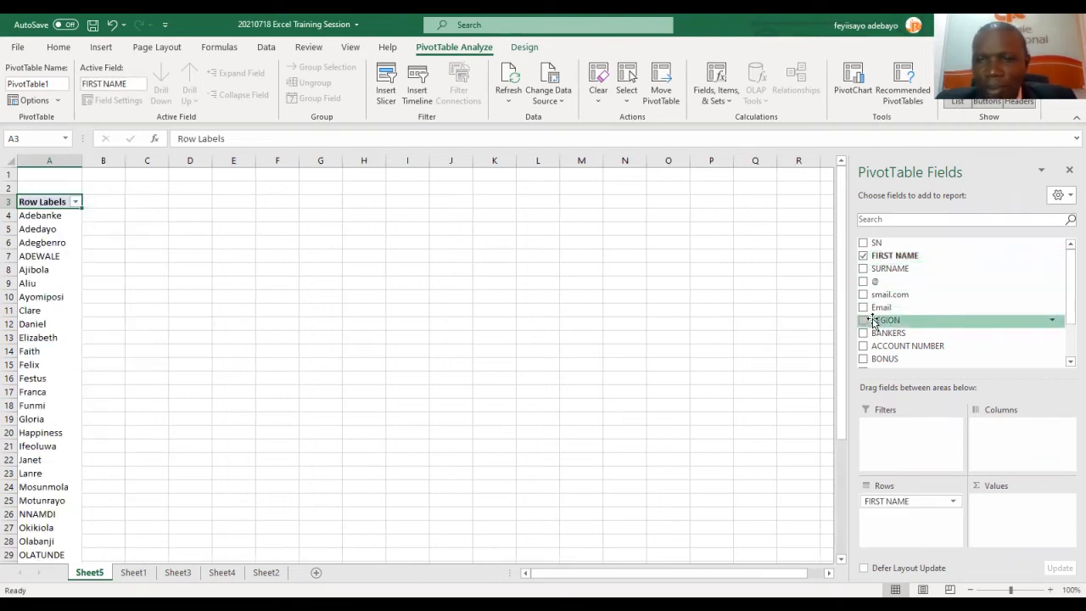
left_click(863, 360)
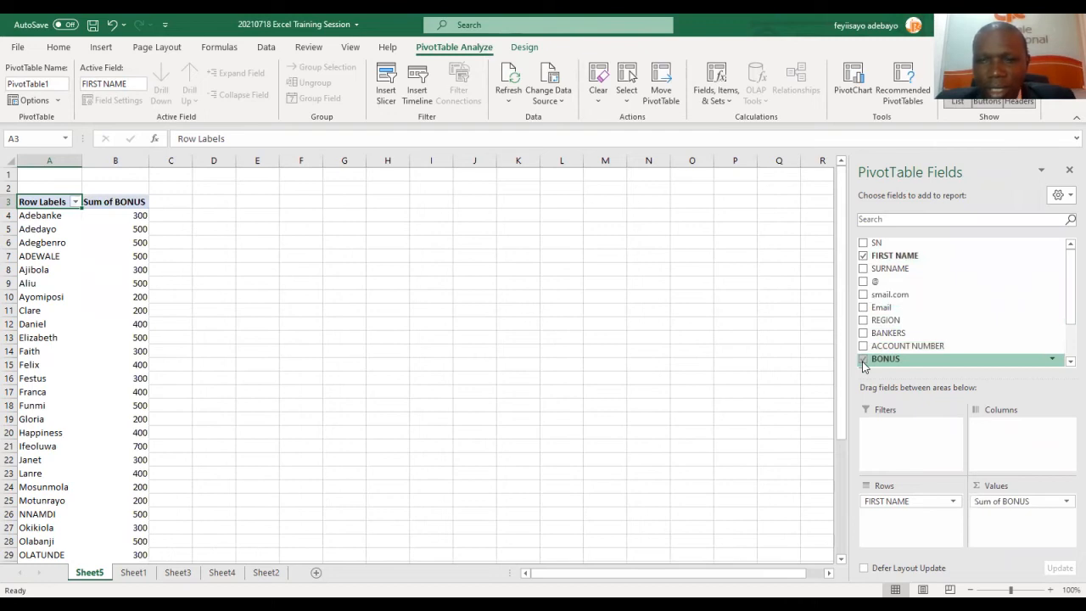
scroll(1067, 365, "down", 2)
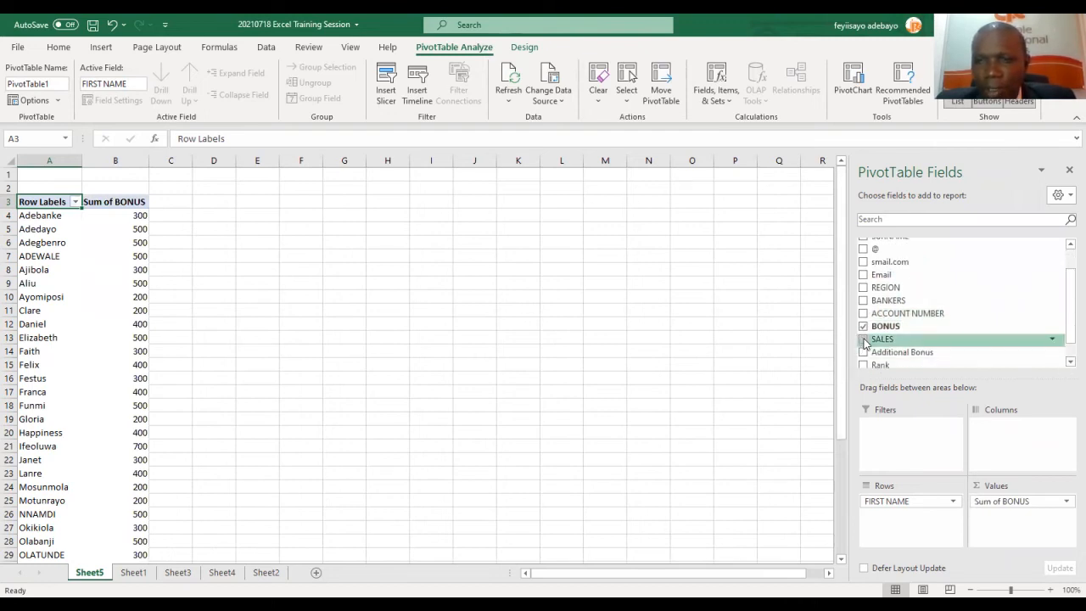
left_click(864, 340)
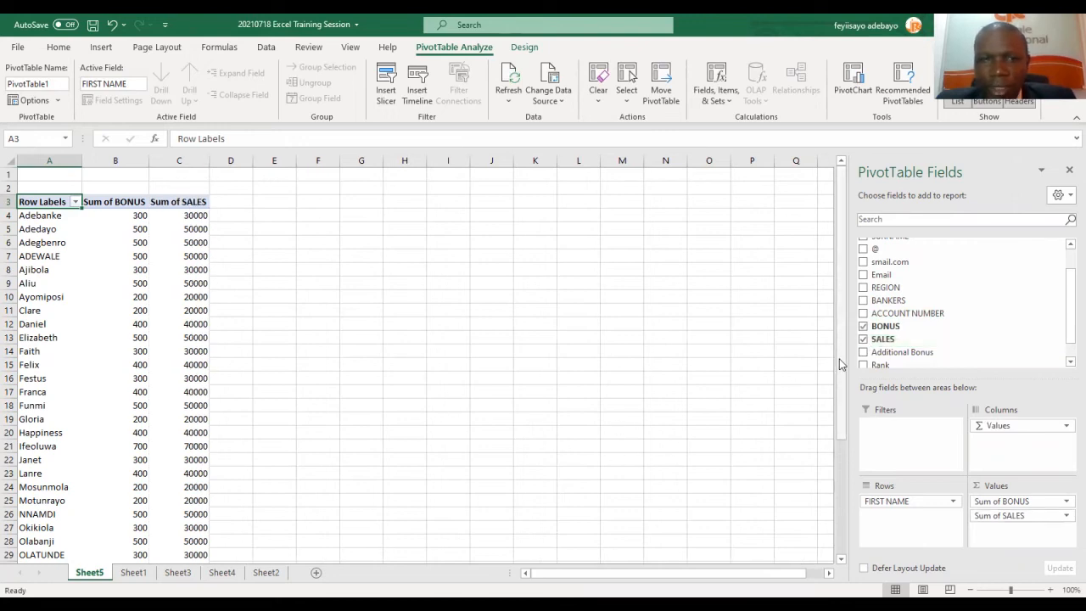
Format the PivotTable's bonus and sales figures in B4:C41, including the grand totals, with the comma style.
scroll(841, 374, "down", 4)
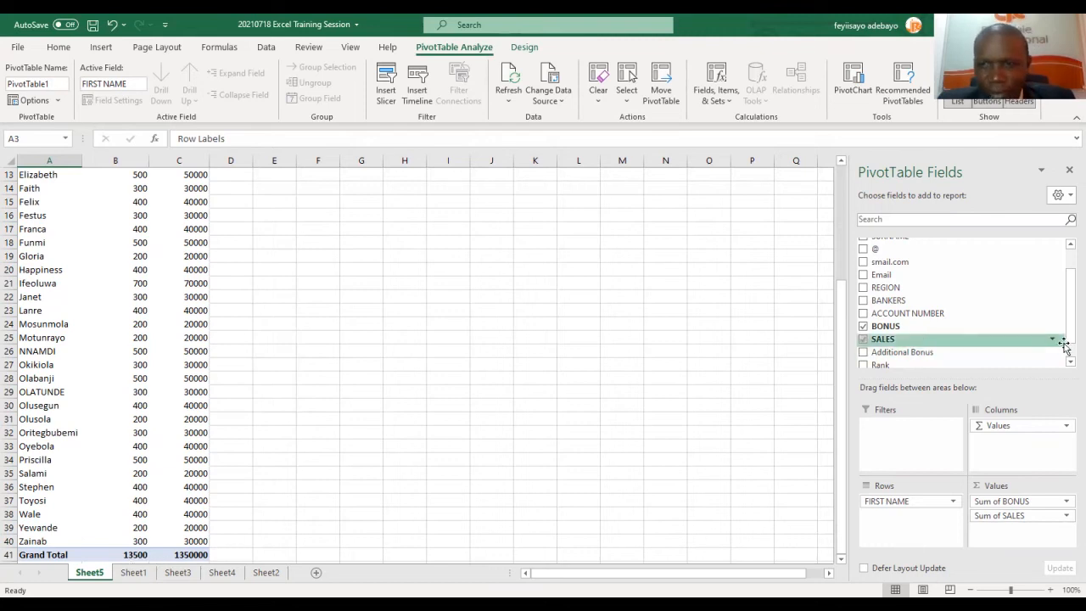
left_click_drag(841, 371, 841, 365)
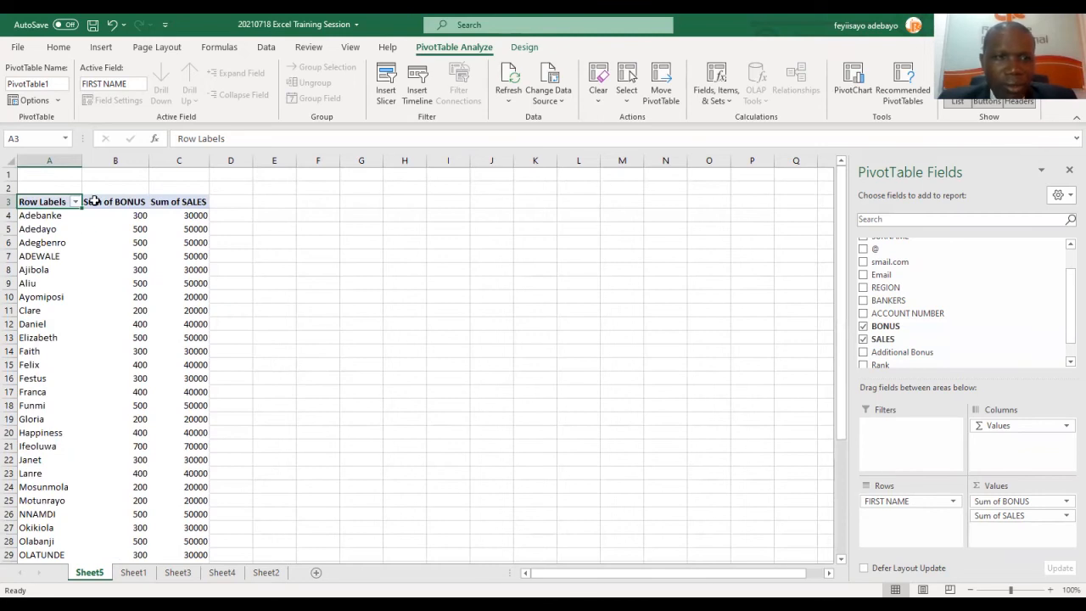
left_click_drag(99, 218, 183, 538)
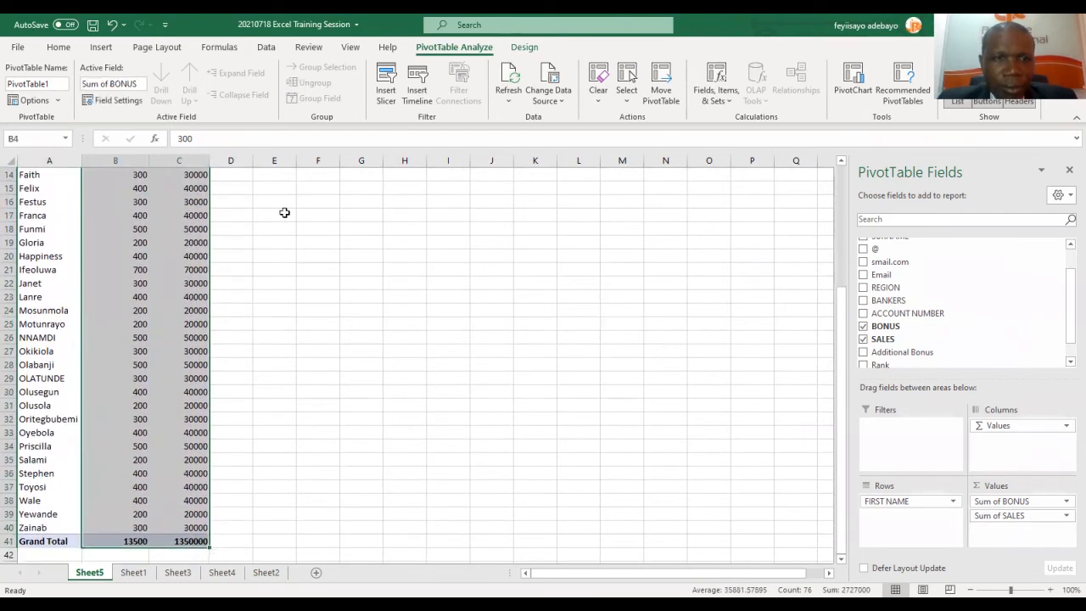
left_click(57, 47)
left_click(518, 95)
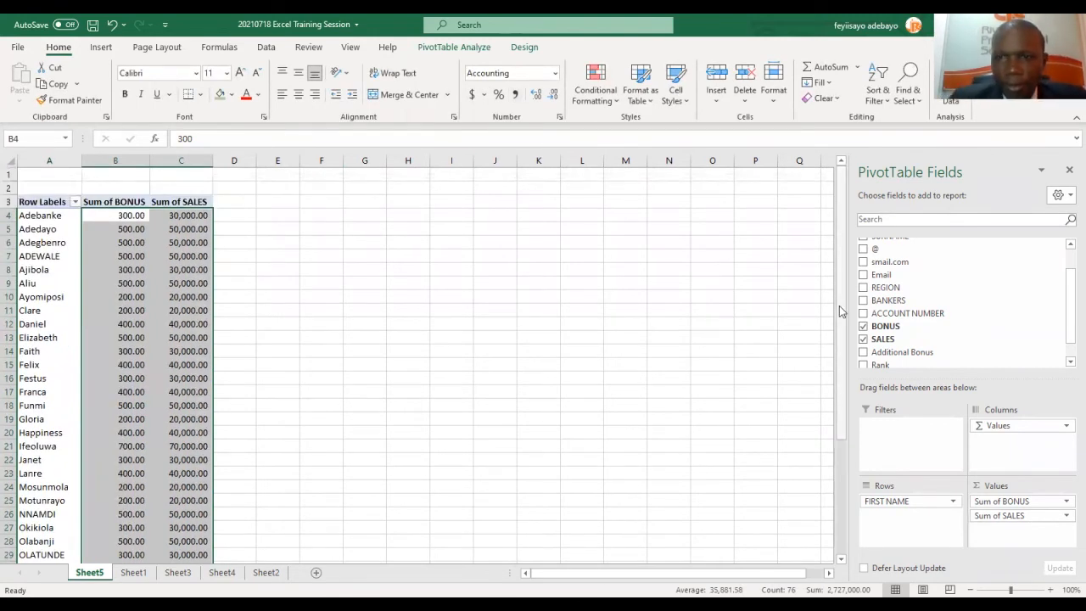
left_click_drag(839, 307, 234, 298)
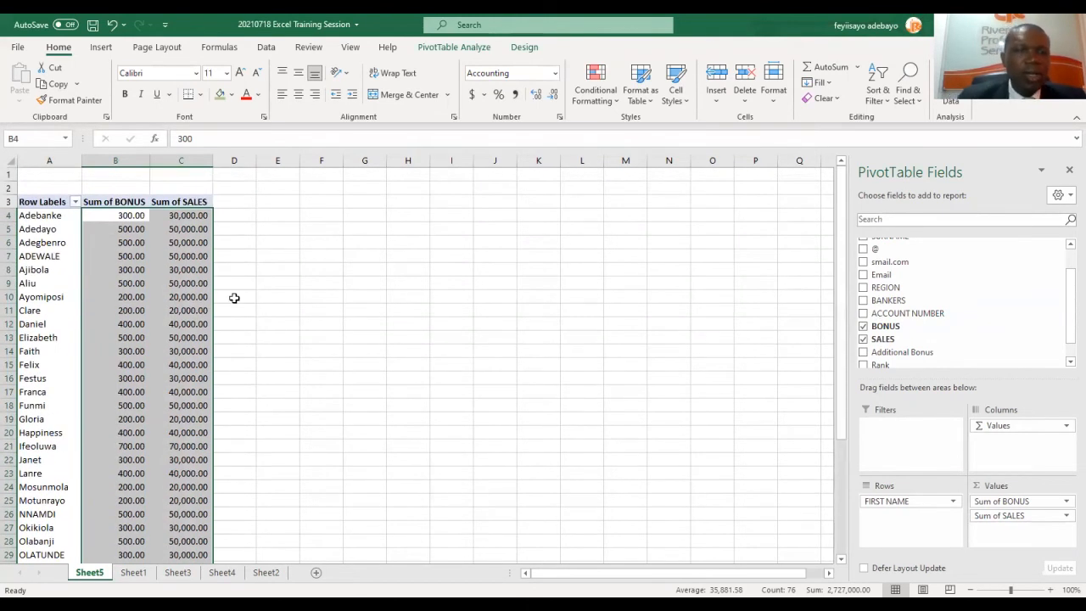
Enter the report title "Riverdale Professional Services" in A1 and "Performance Report as of January 2021" in A2.
left_click(25, 174)
type("Riverdale")
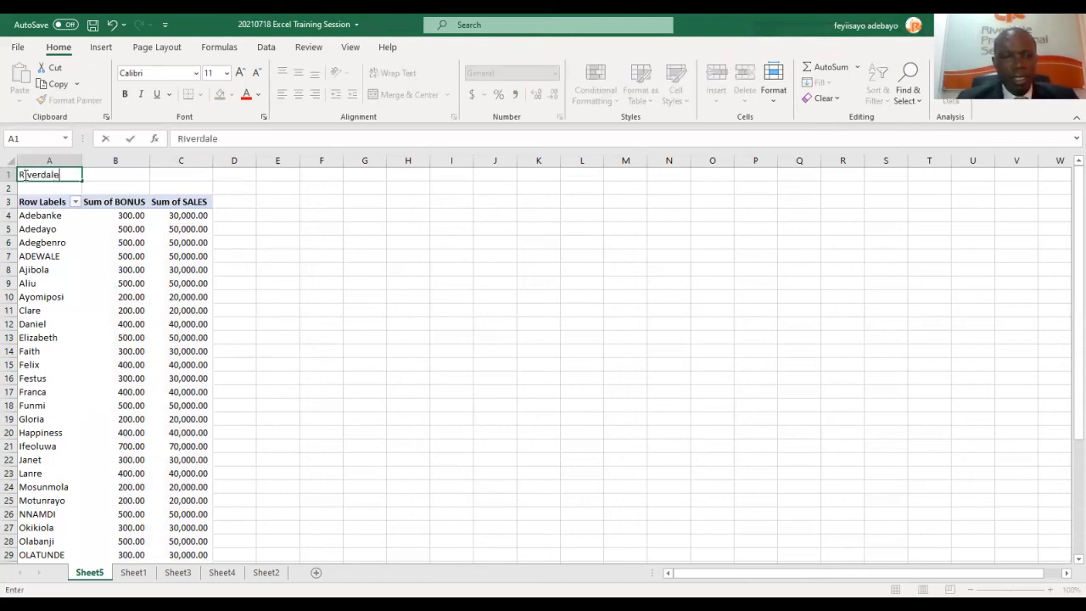
type(" Professional Services")
key("Return")
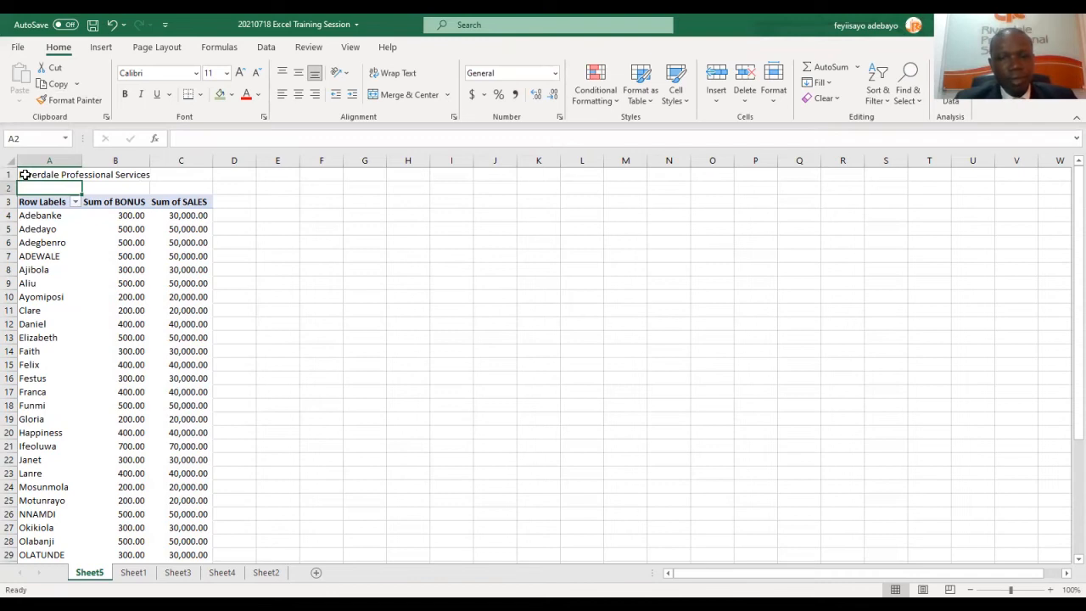
type("Performance")
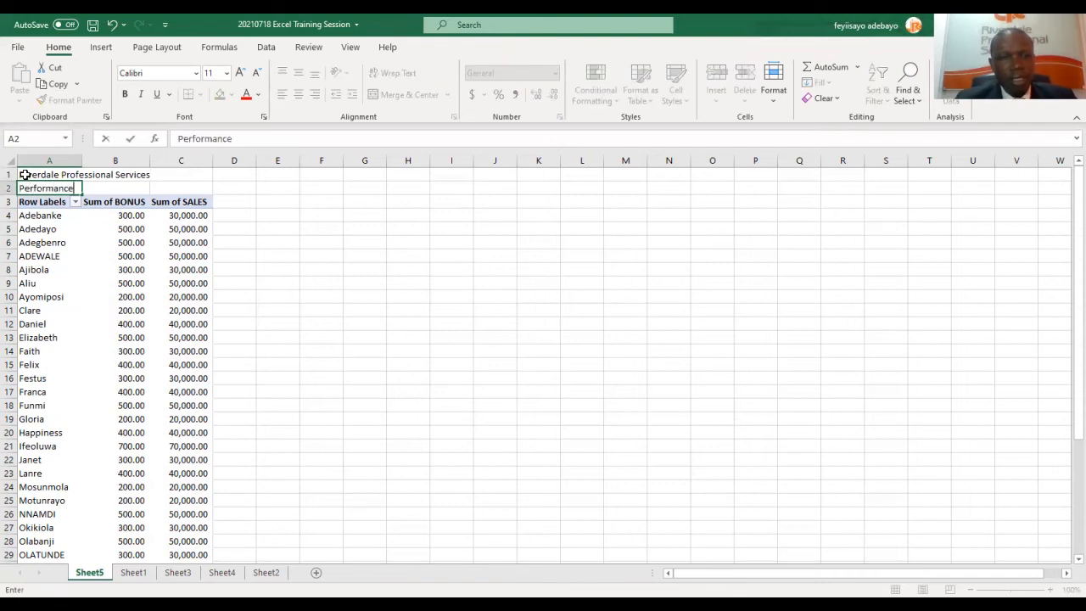
type(" Report")
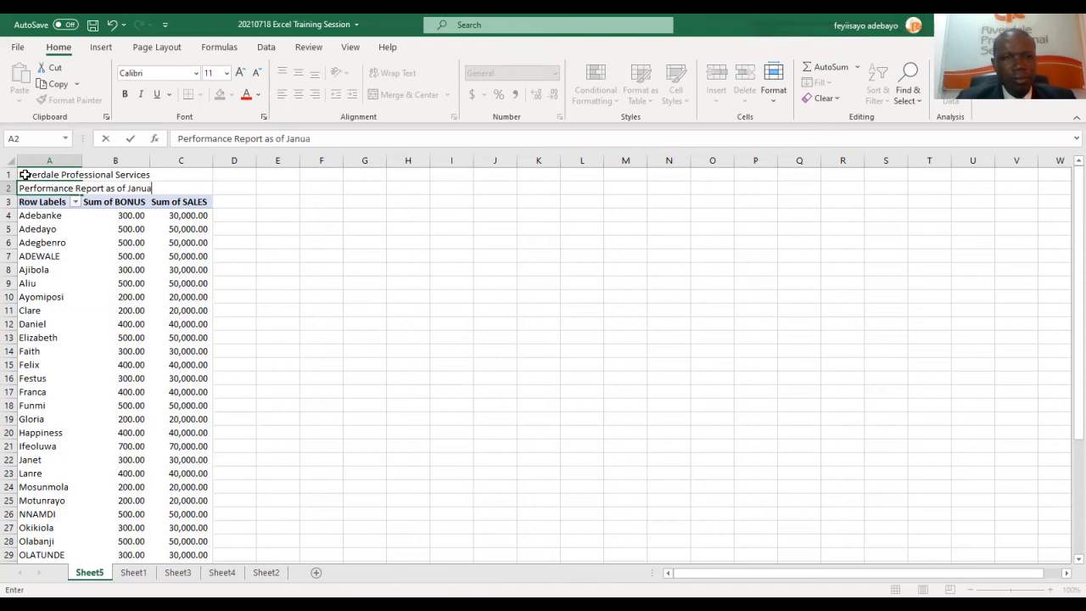
type("as of January 2021")
key("Return")
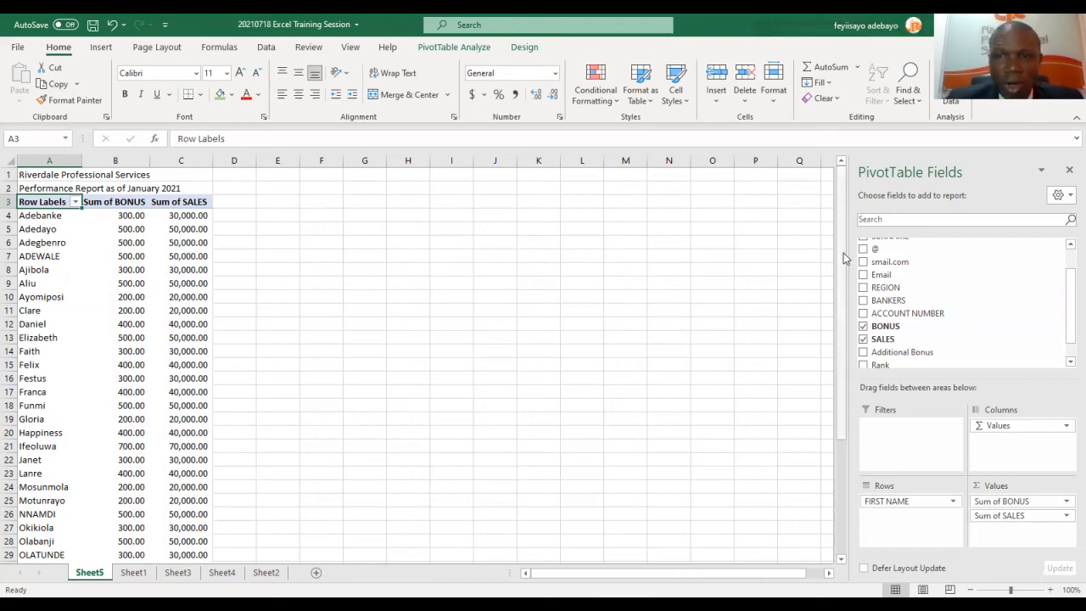
Summarize the PivotTable's BONUS values by Count.
left_click_drag(848, 348, 792, 243)
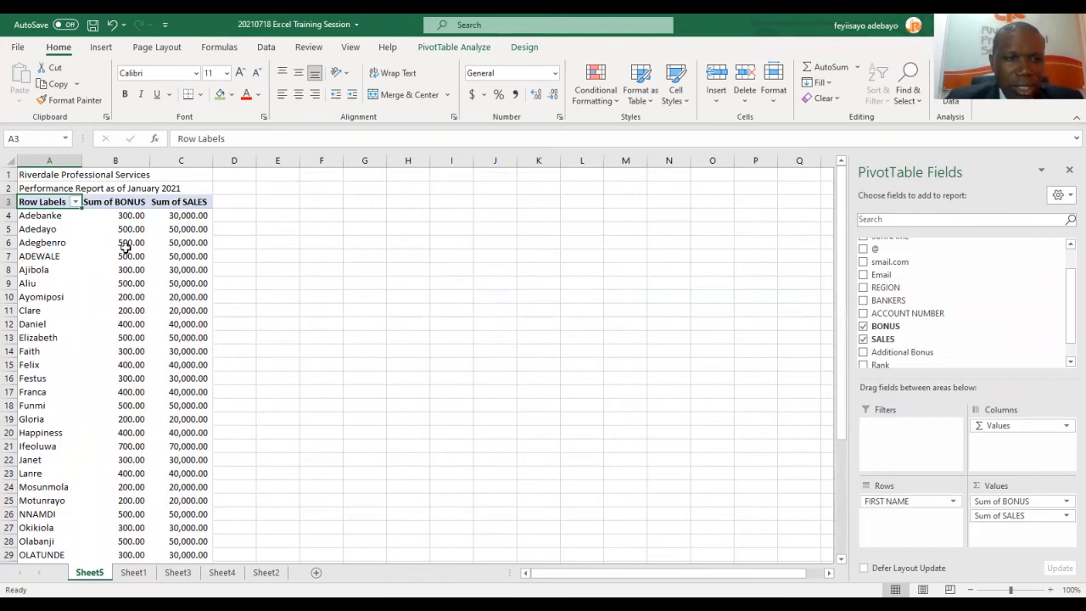
mouse_move(127, 284)
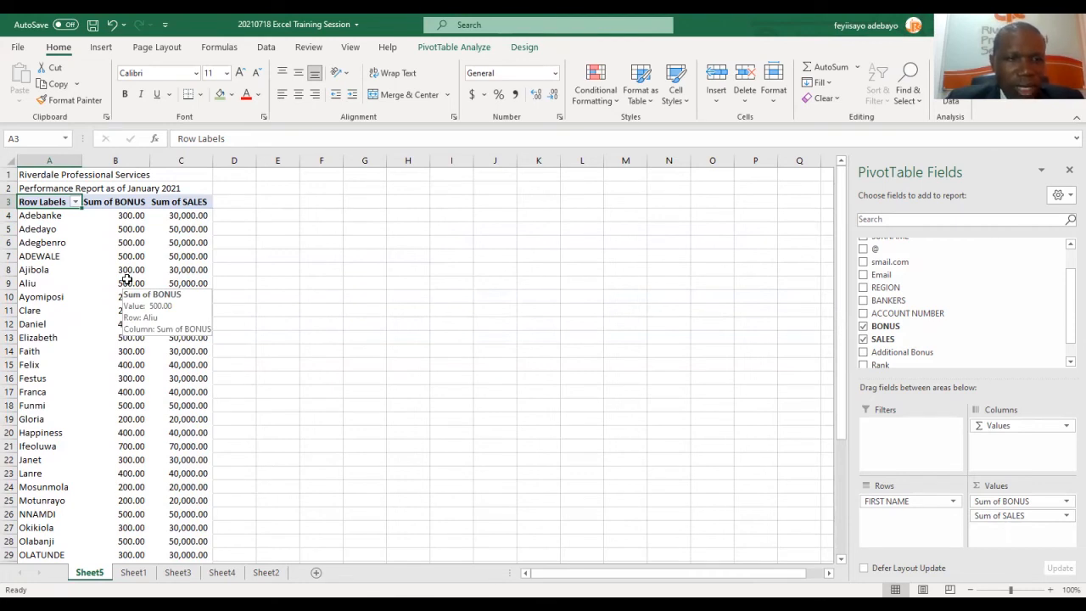
left_click(127, 282)
right_click(127, 282)
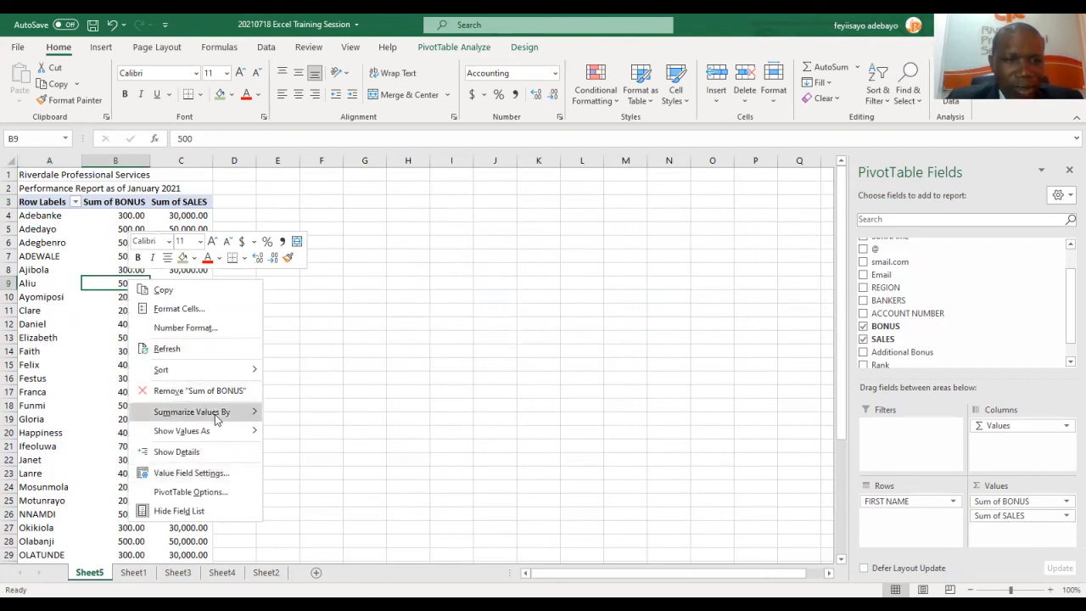
mouse_move(216, 418)
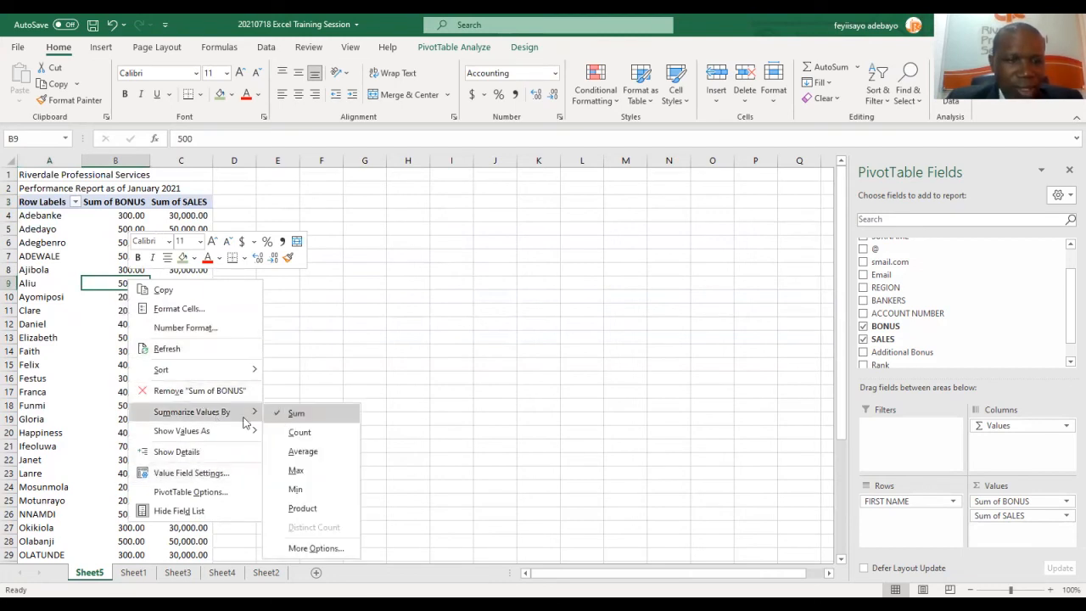
left_click(294, 433)
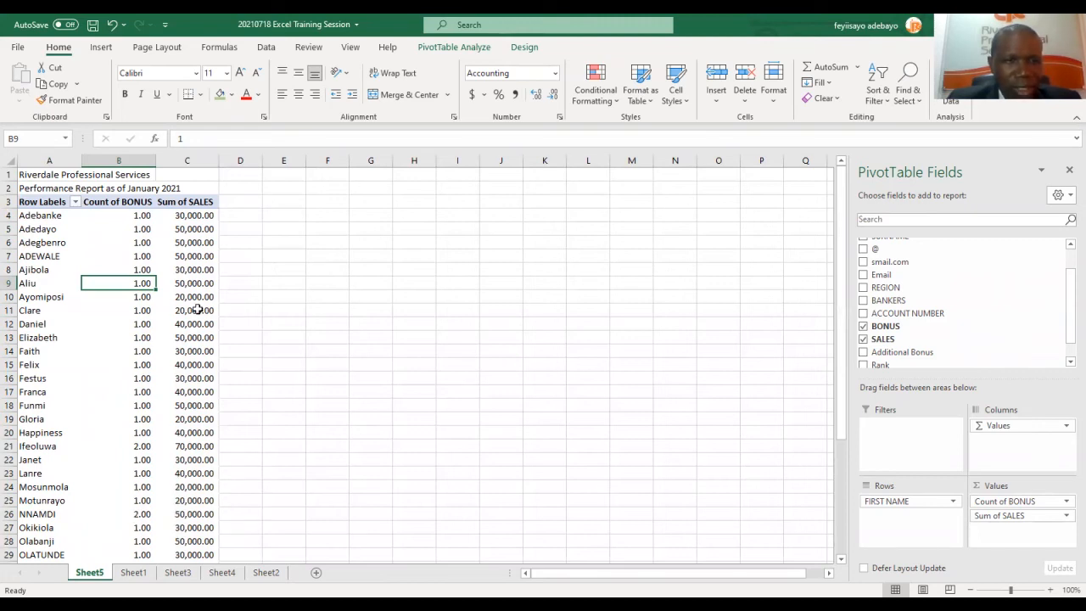
Set the PivotTable's BONUS values back to being summarized by Sum.
mouse_move(184, 268)
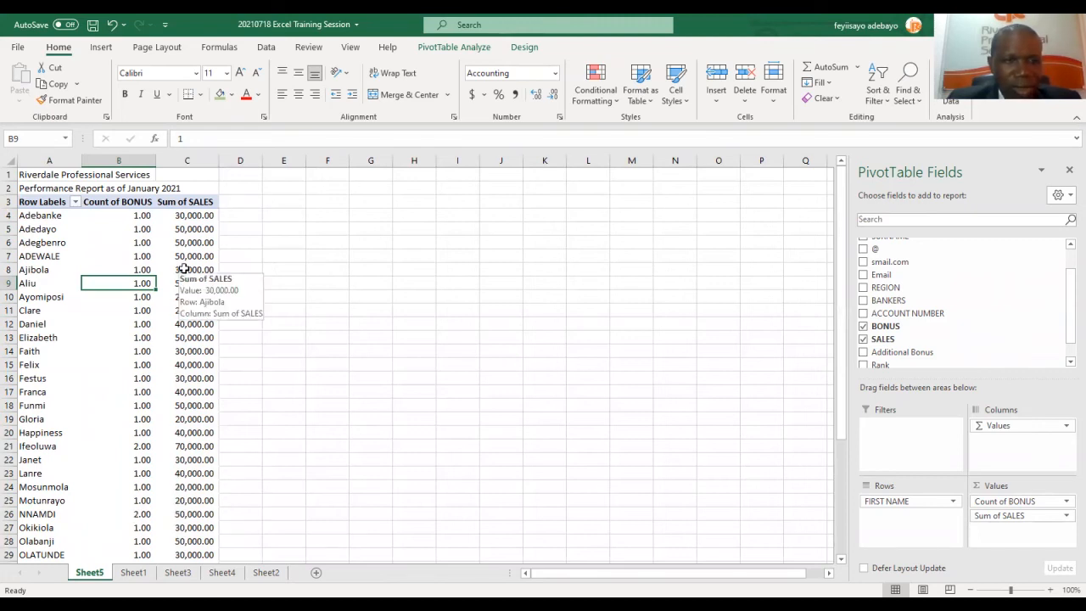
right_click(136, 281)
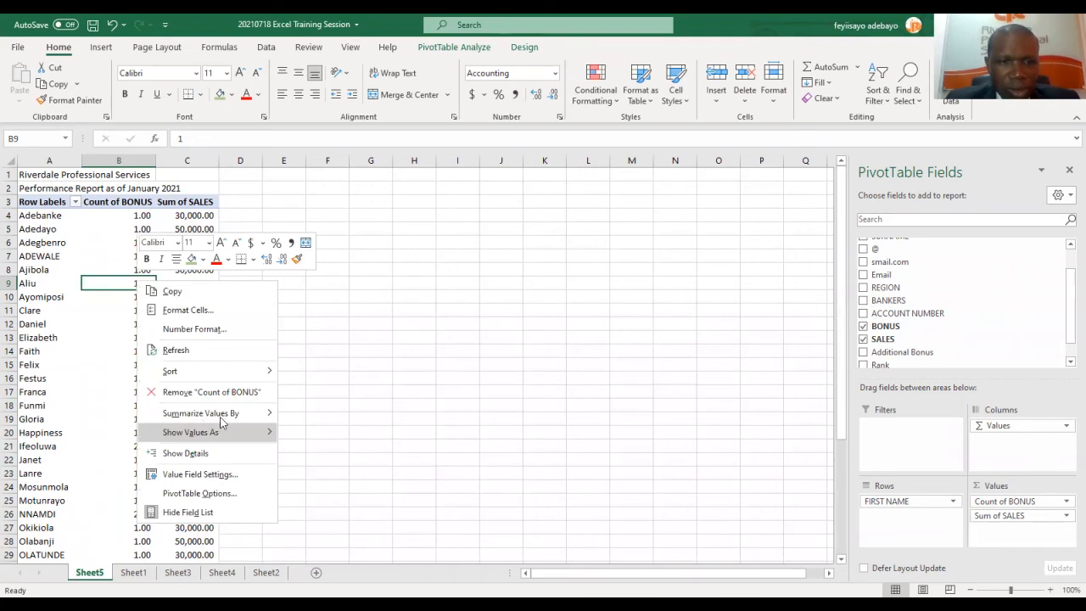
mouse_move(255, 414)
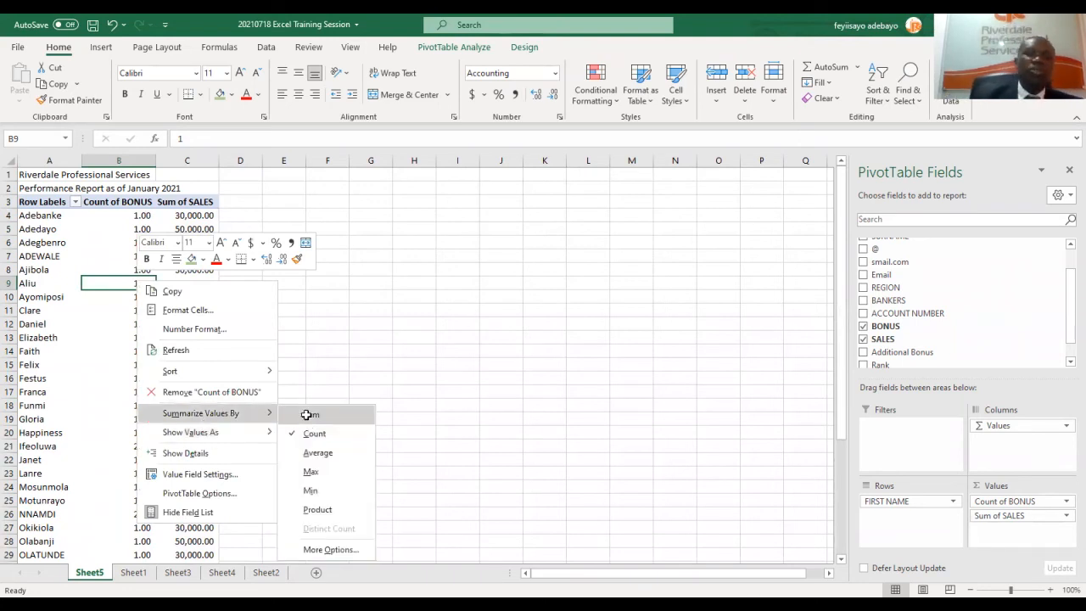
left_click(308, 416)
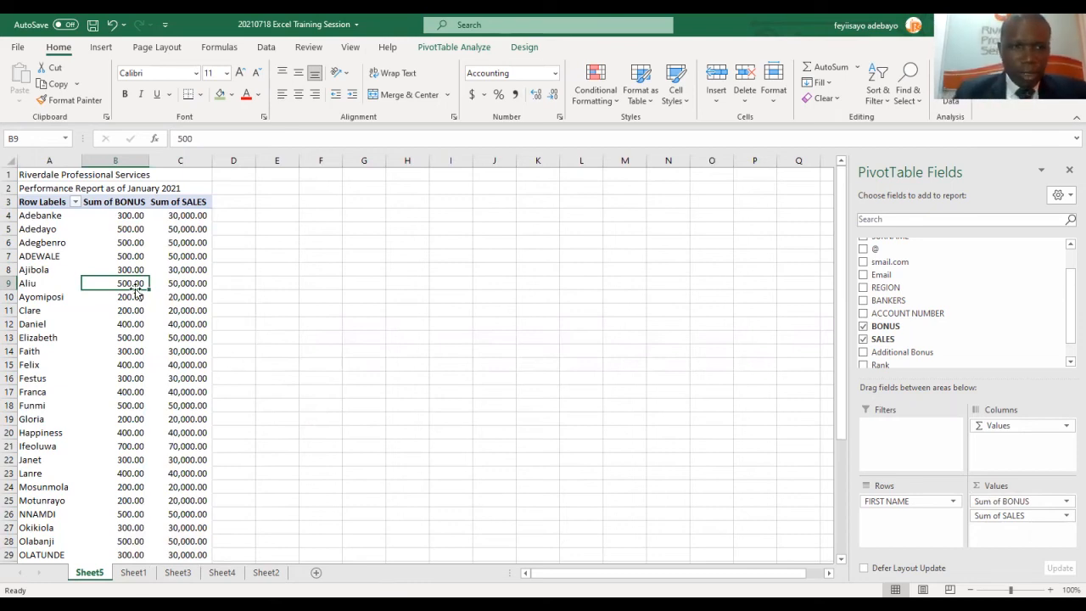
Show the source record behind the SALES value in C5 on a new sheet and delete that sheet.
double_click(185, 229)
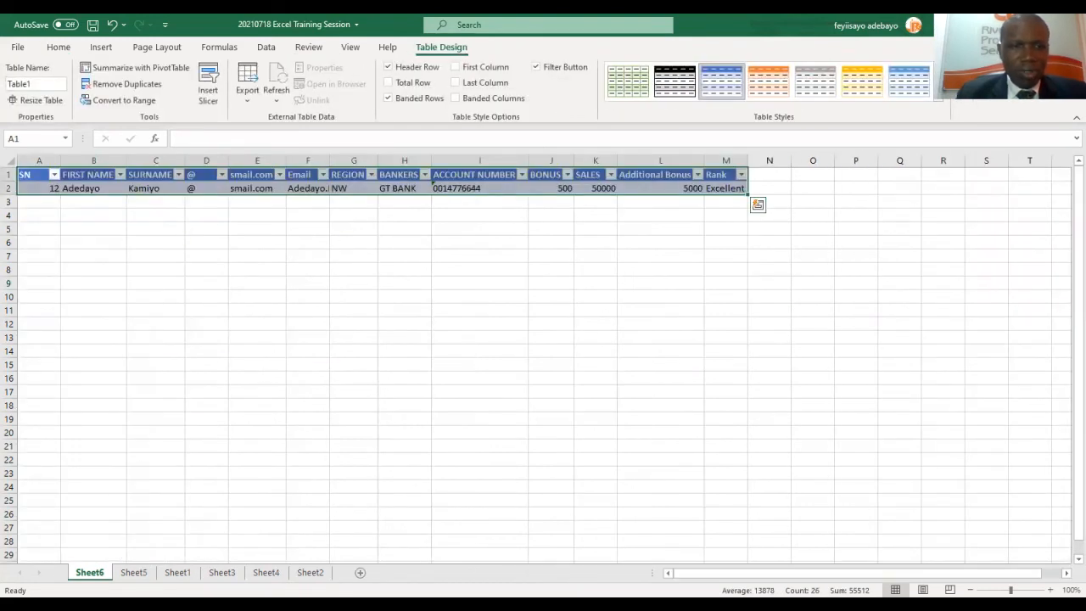
right_click(92, 572)
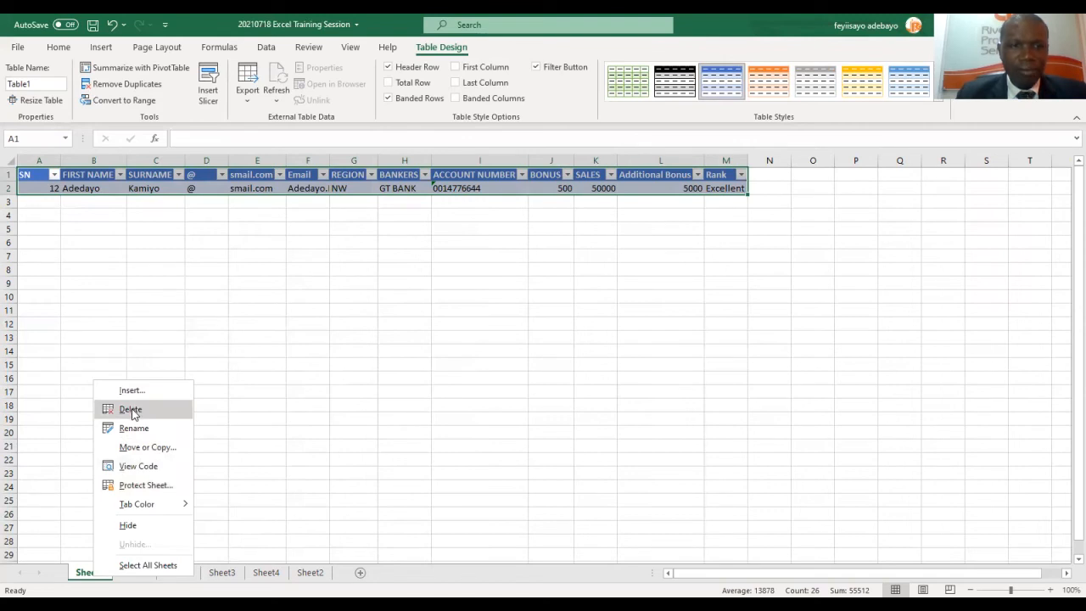
left_click(131, 410)
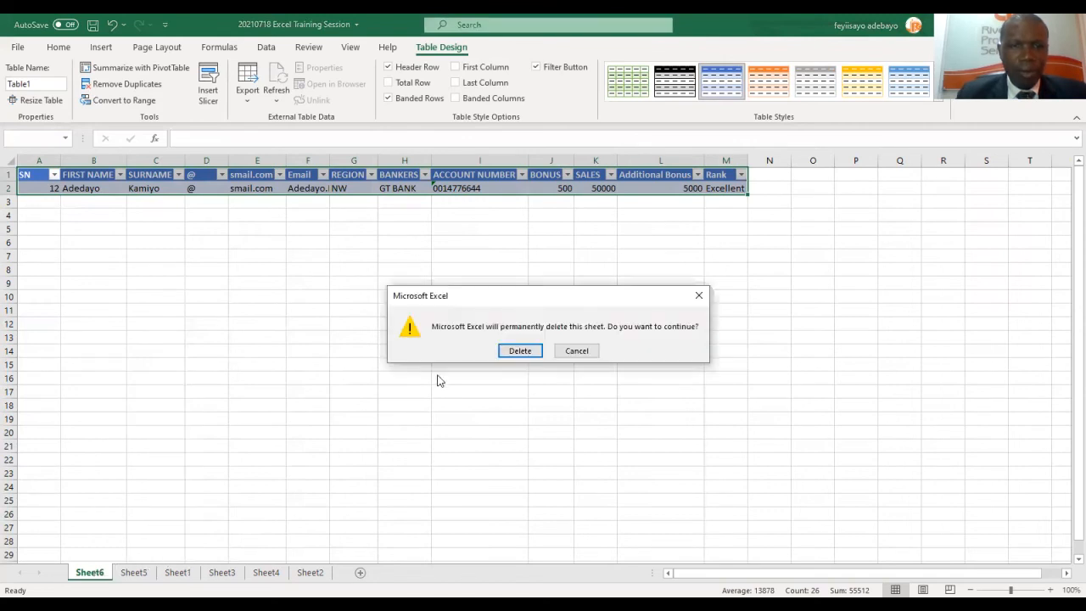
left_click(519, 350)
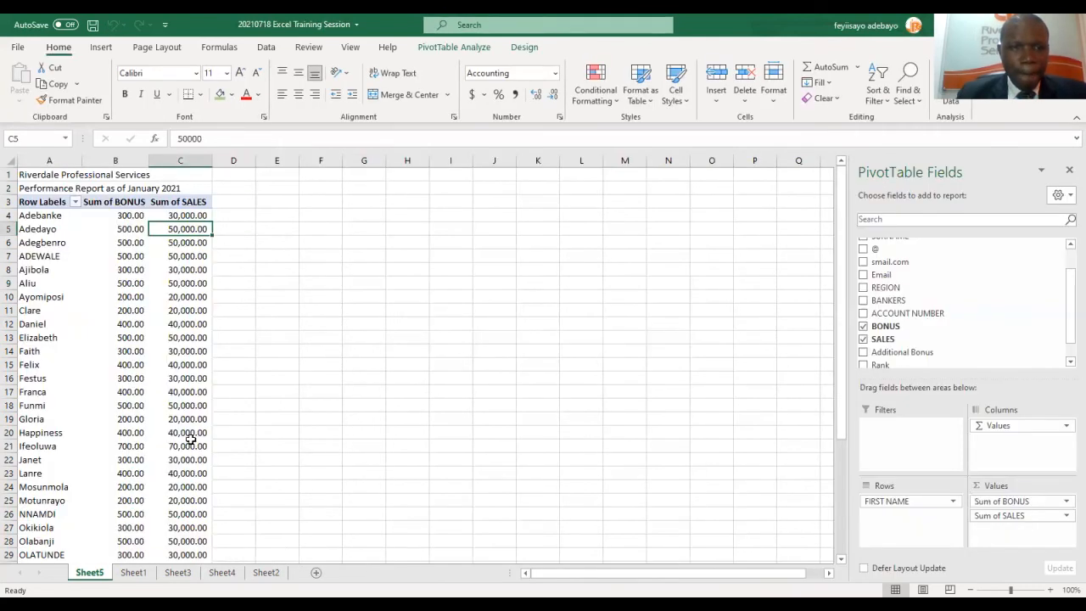
Examine the SALES column of the PivotTable down to the grand total in C41, and return to the report's beginning.
left_click(176, 267)
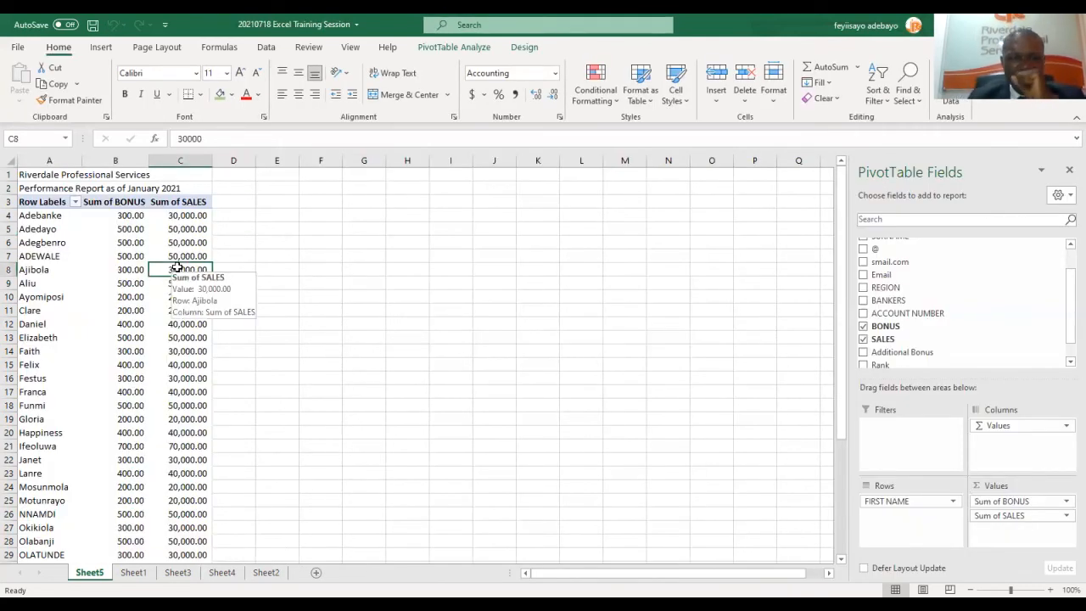
key("Down")
key("Down")
key("Down")
key("Down")
key("Down")
key("Down")
key("Down")
key("Down")
key("Down")
key("Down")
key("Down")
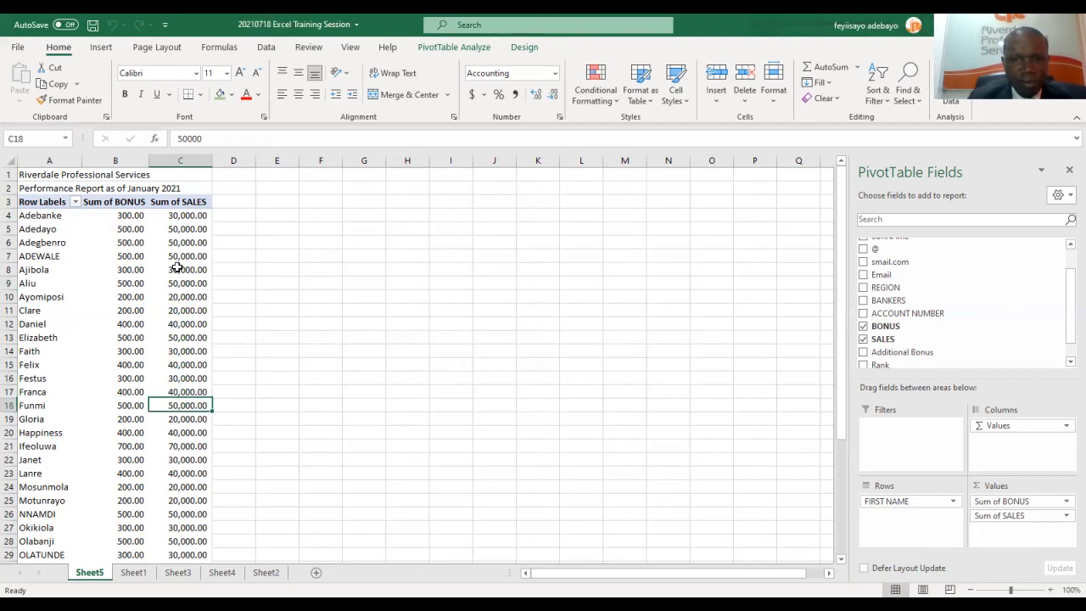
key("Down")
key("Down")
key("Down")
key("Down")
key("Down")
key("Down")
key("Down")
key("Down")
key("Down")
key("Down")
key("Down")
key("Down")
key("Down")
key("Down")
key("Down")
key("Down")
key("Down")
key("Down")
key("Down")
key("Down")
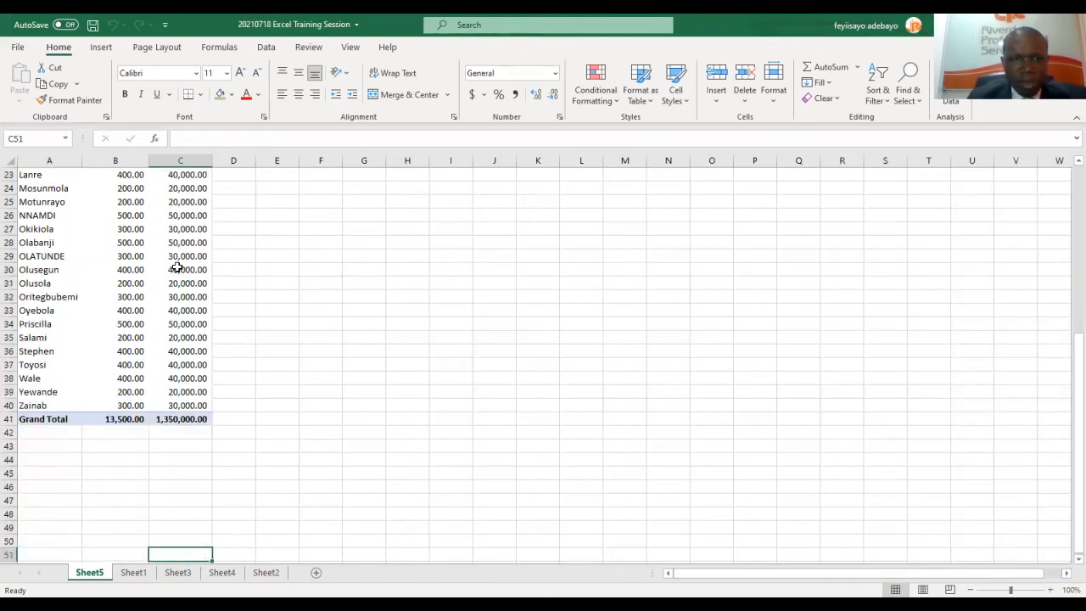
key("Up")
key("Up")
key("Up")
key("Up")
key("Up")
key("Up")
key("Up")
key("Up")
key("Up")
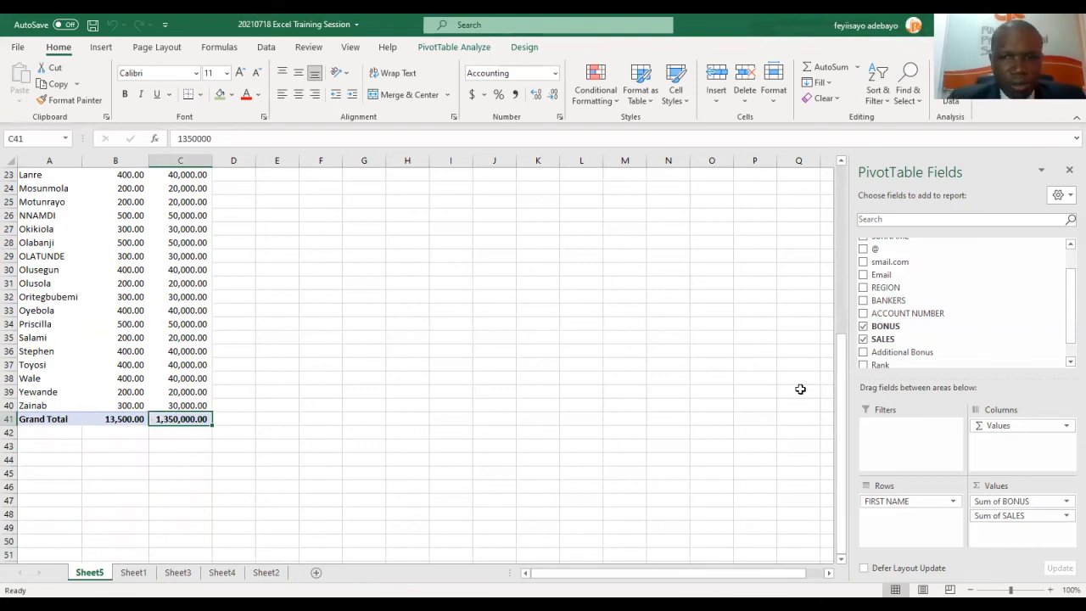
left_click_drag(840, 409, 800, 225)
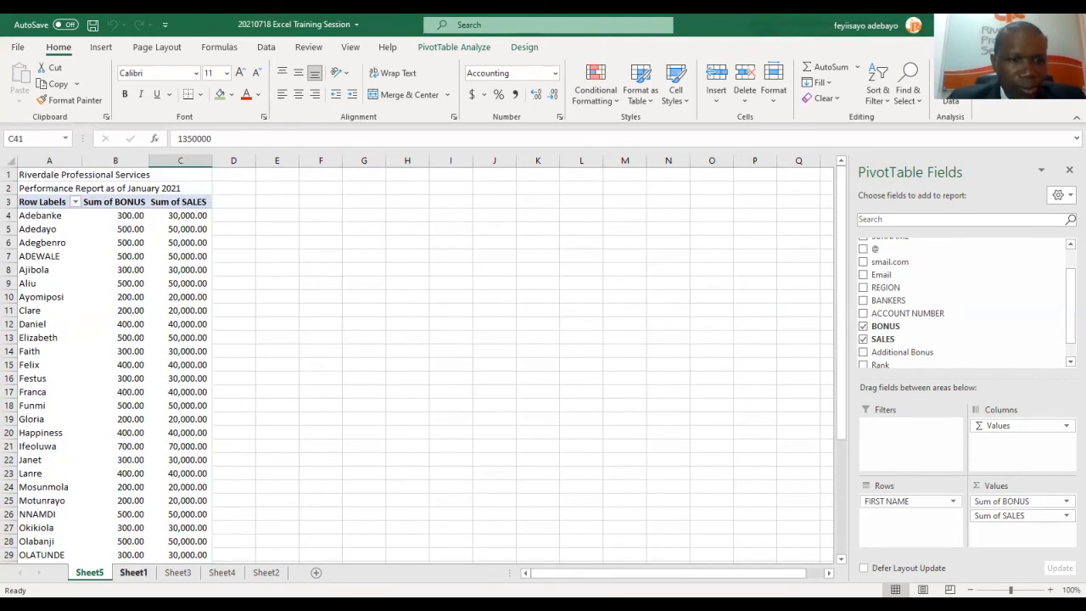
Switch to the PowerPoint topic list slide and select the text of item 8, Pivot Table, for a font colour change.
left_click(133, 572)
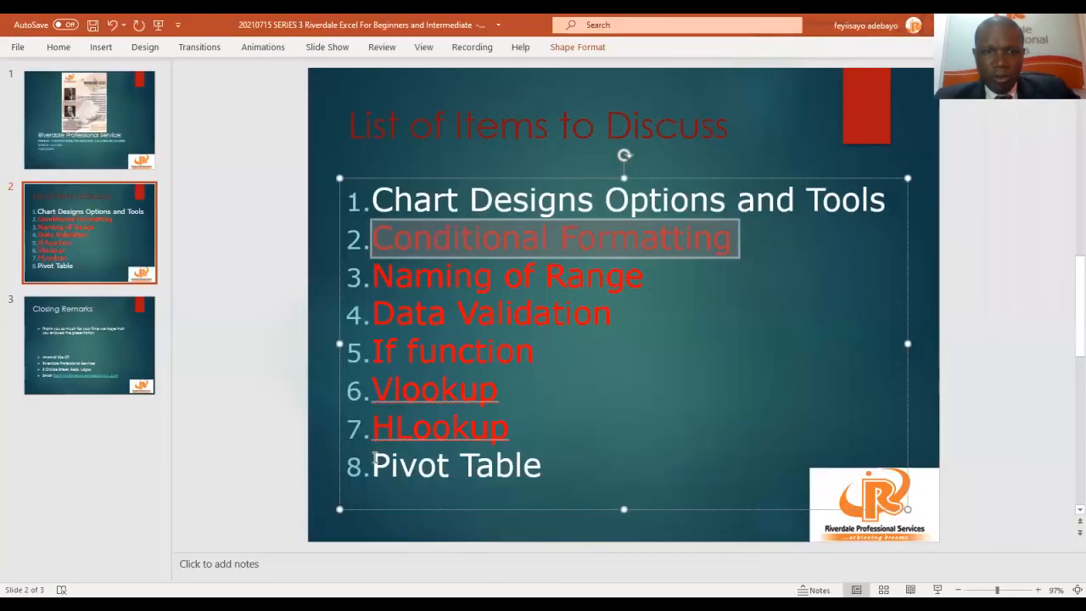
left_click_drag(373, 463, 580, 464)
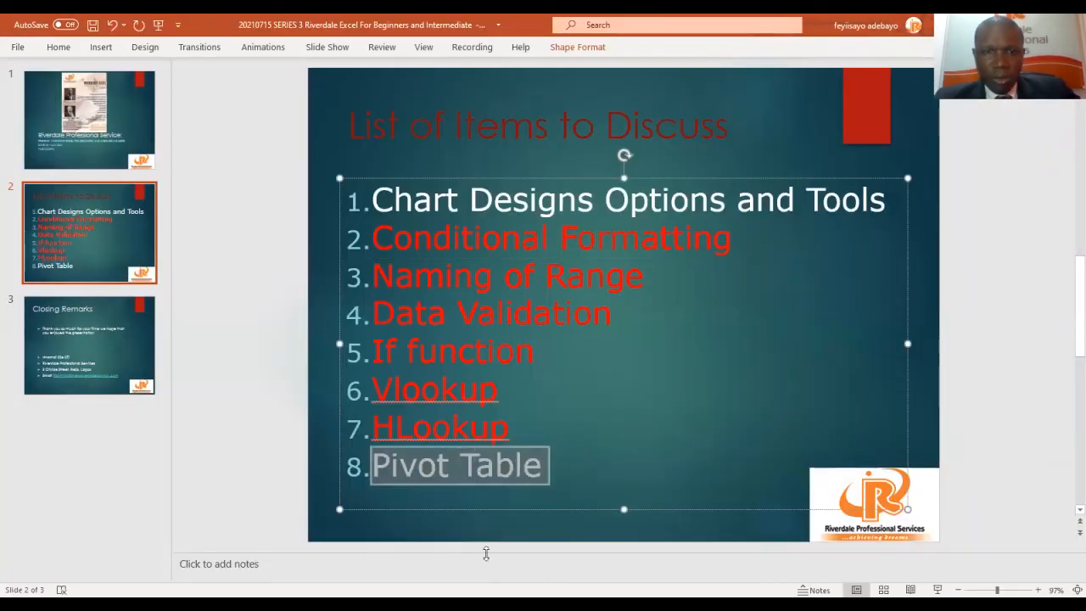
left_click(59, 47)
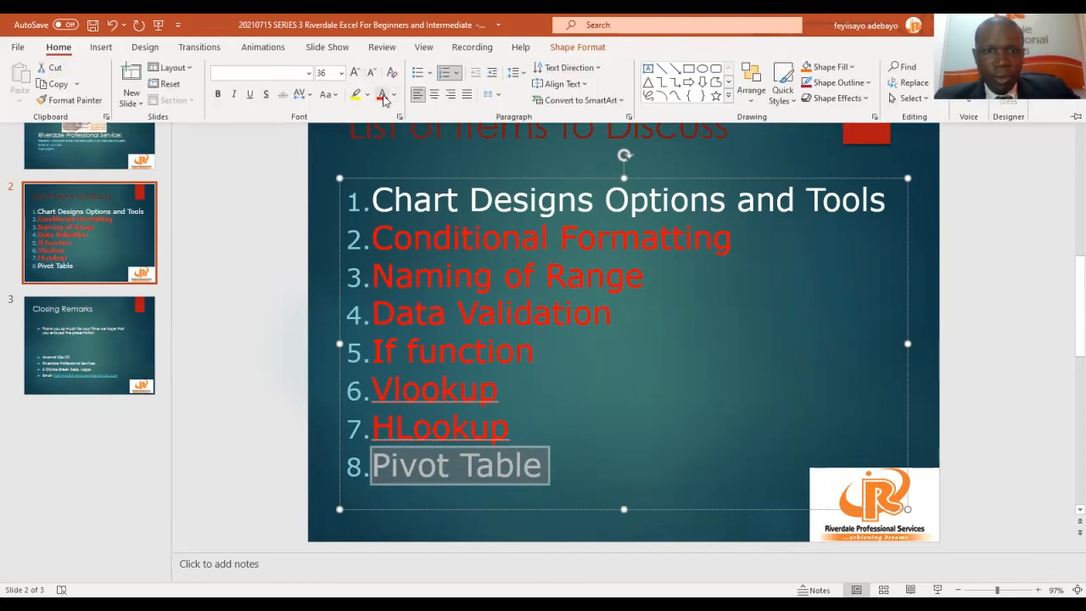